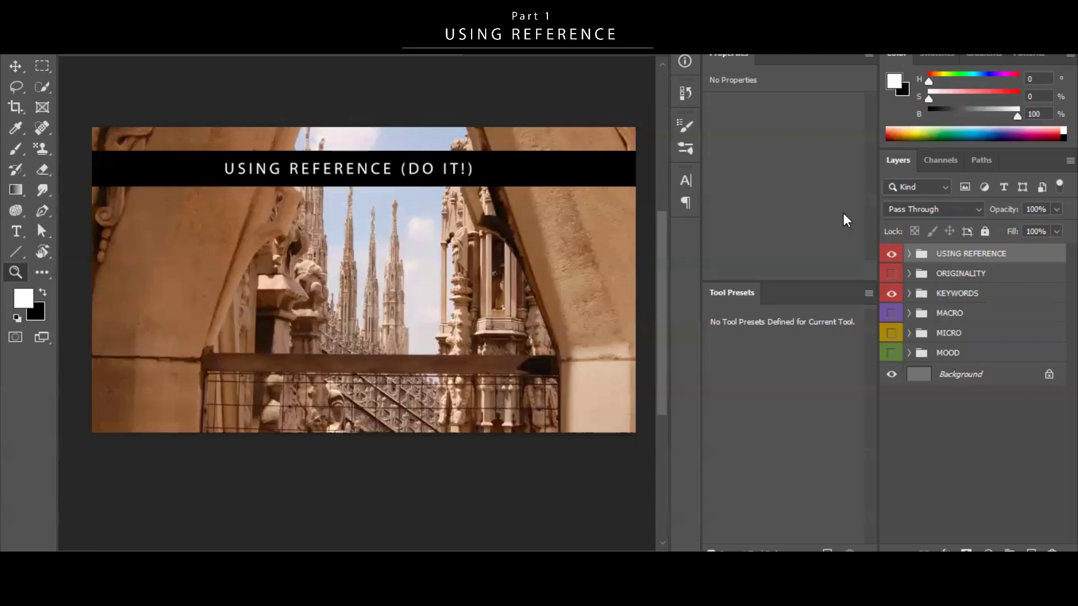
Show the ORIGINALITY layer group and hide the USING REFERENCE and KEYWORDS groups.
click(891, 274)
click(893, 254)
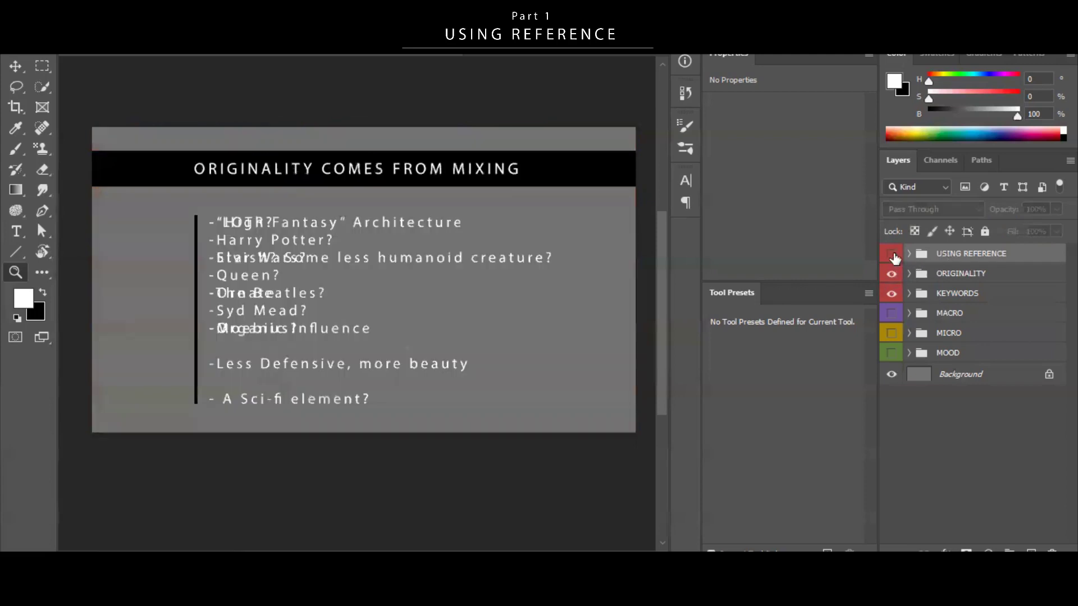
click(891, 293)
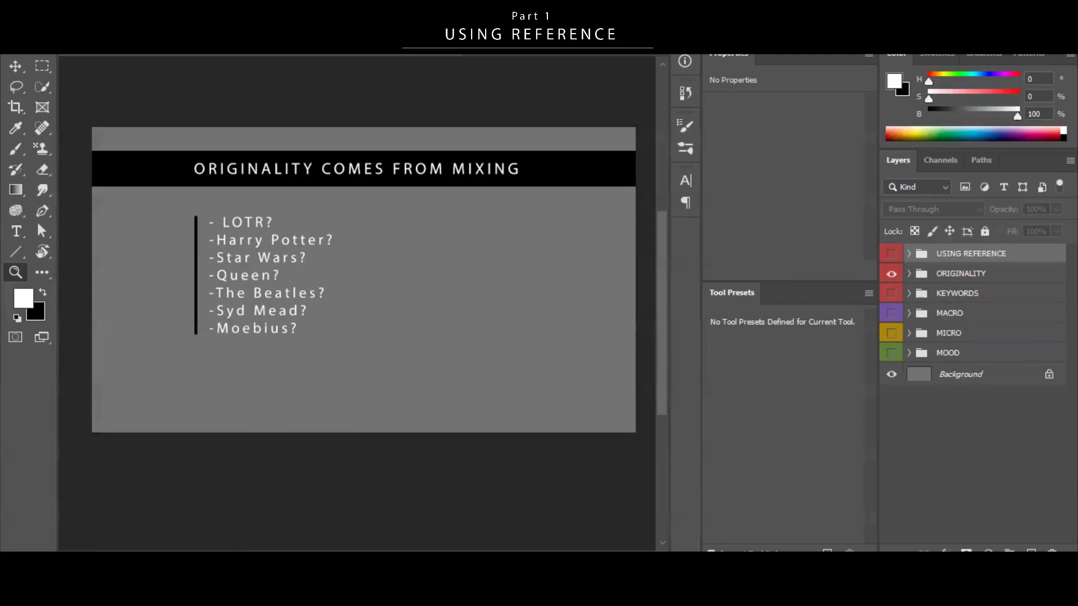
click(447, 248)
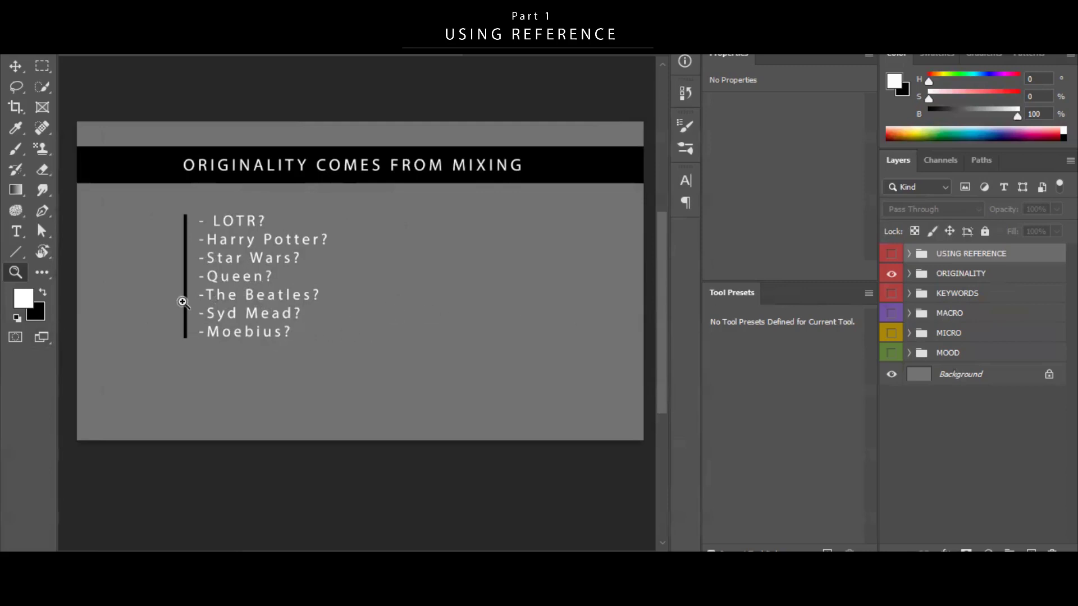
scroll(633, 293, down, 3)
scroll(633, 296, up, 1)
scroll(664, 281, up, 4)
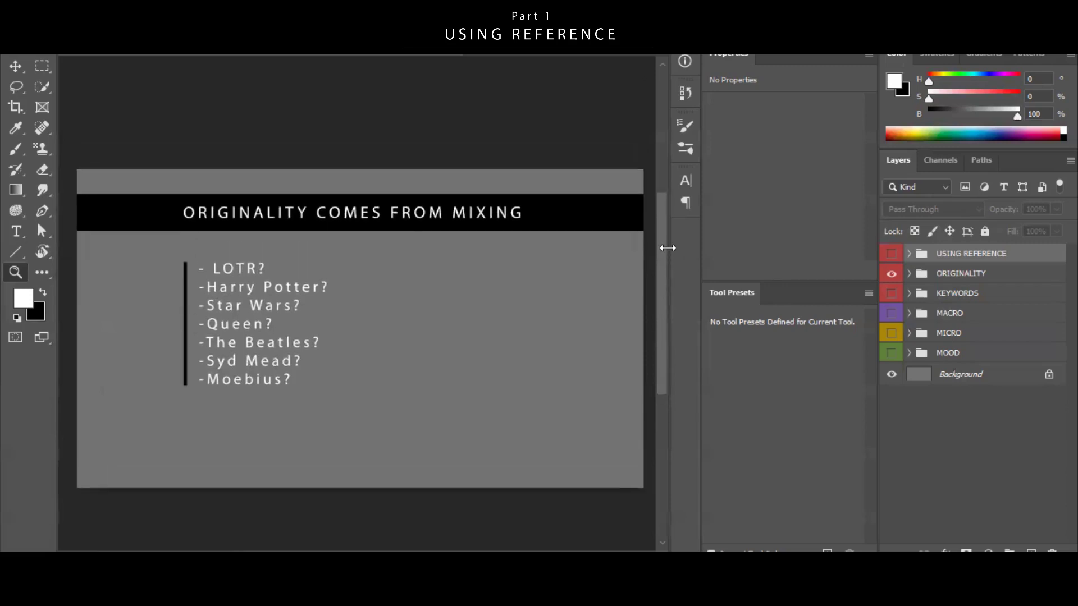
scroll(665, 258, down, 3)
drag(665, 260, 663, 235)
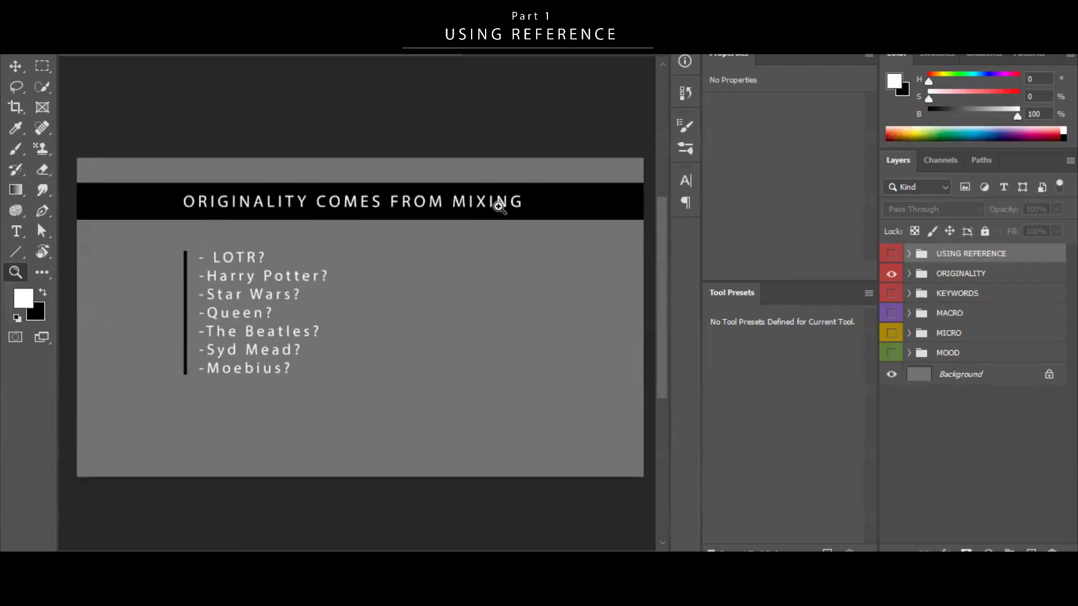
Display the KEYWORDS group in place of ORIGINALITY to present the brief, and hide it again.
click(889, 277)
click(891, 293)
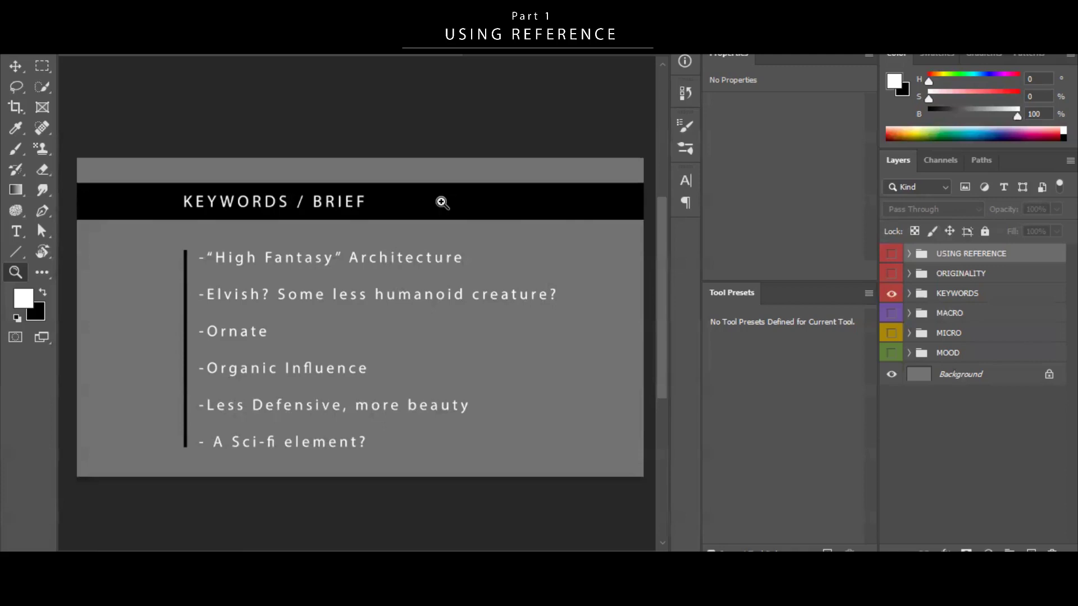
click(891, 296)
click(892, 314)
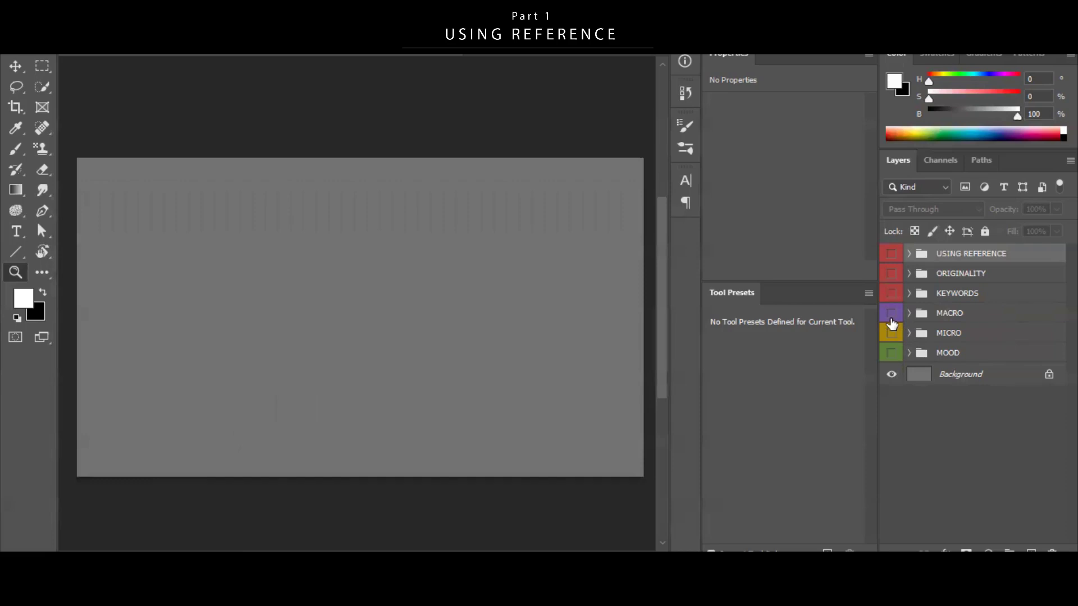
click(892, 313)
click(891, 333)
click(909, 332)
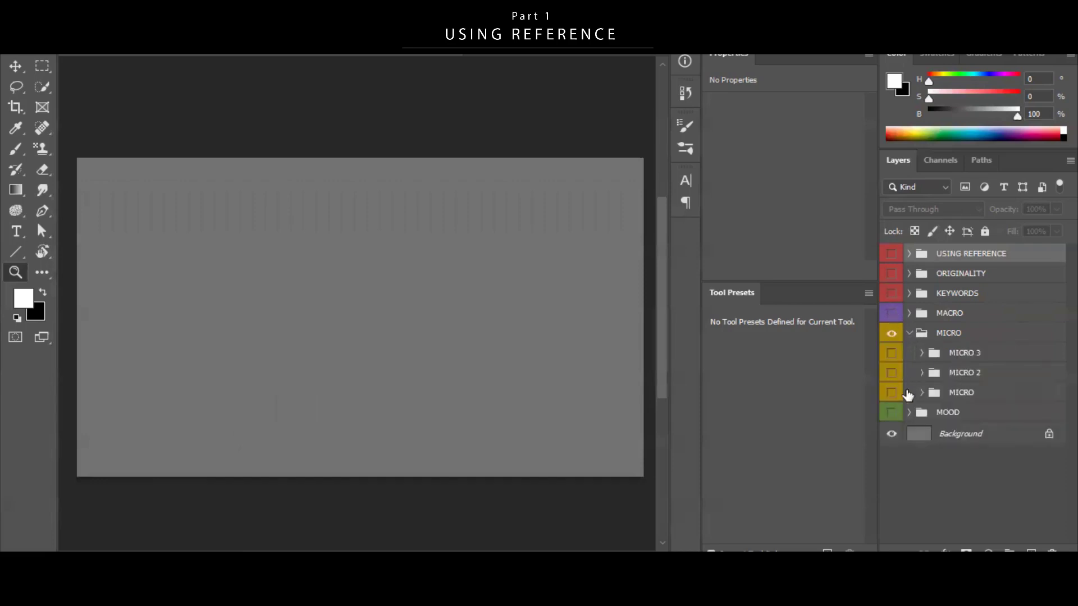
click(891, 393)
click(891, 393)
click(910, 332)
click(891, 333)
Show the MACRO group and make its Italy and Spain reference board visible.
click(891, 313)
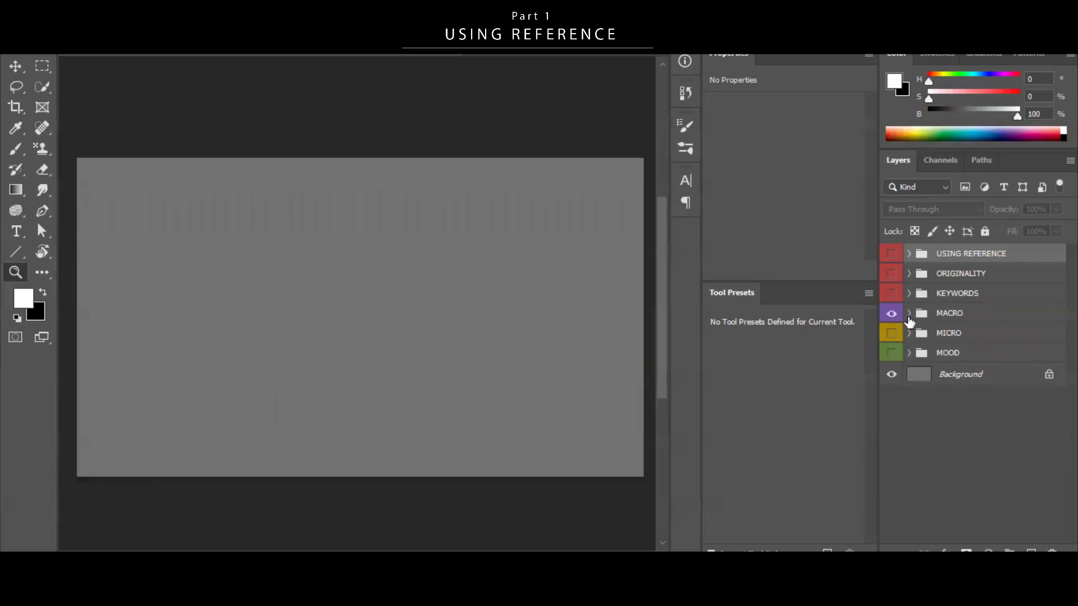
click(909, 313)
click(891, 353)
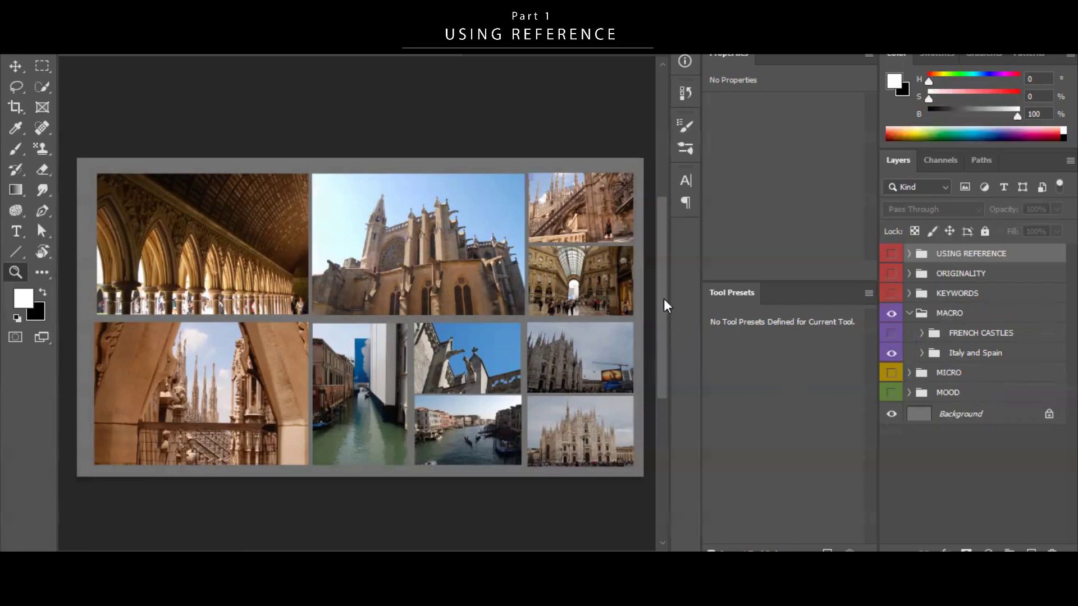
mouse_move(660, 289)
mouse_down()
mouse_move(658, 322)
mouse_move(659, 289)
mouse_up()
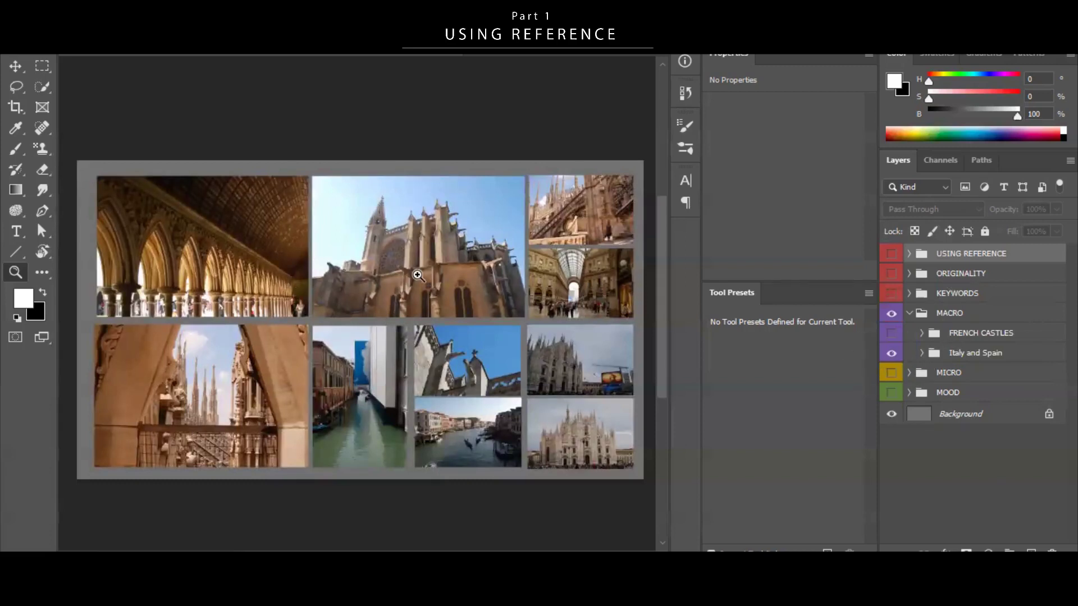
drag(417, 275, 422, 273)
drag(430, 235, 430, 232)
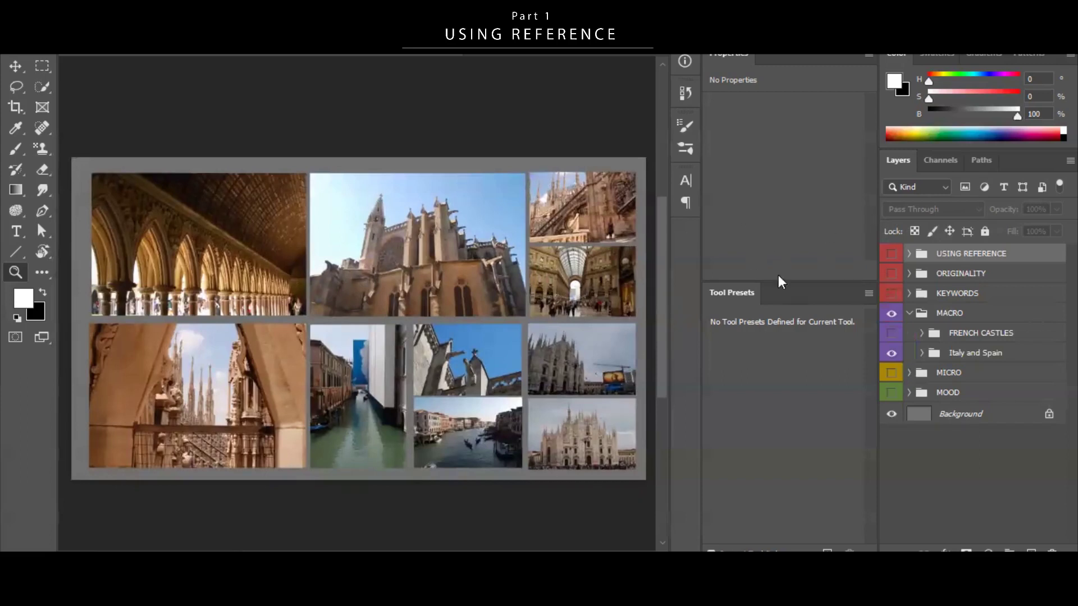
drag(974, 362, 723, 356)
click(16, 272)
Compare the FRENCH CASTLES and Italy and Spain reference boards by showing each one in turn.
click(891, 353)
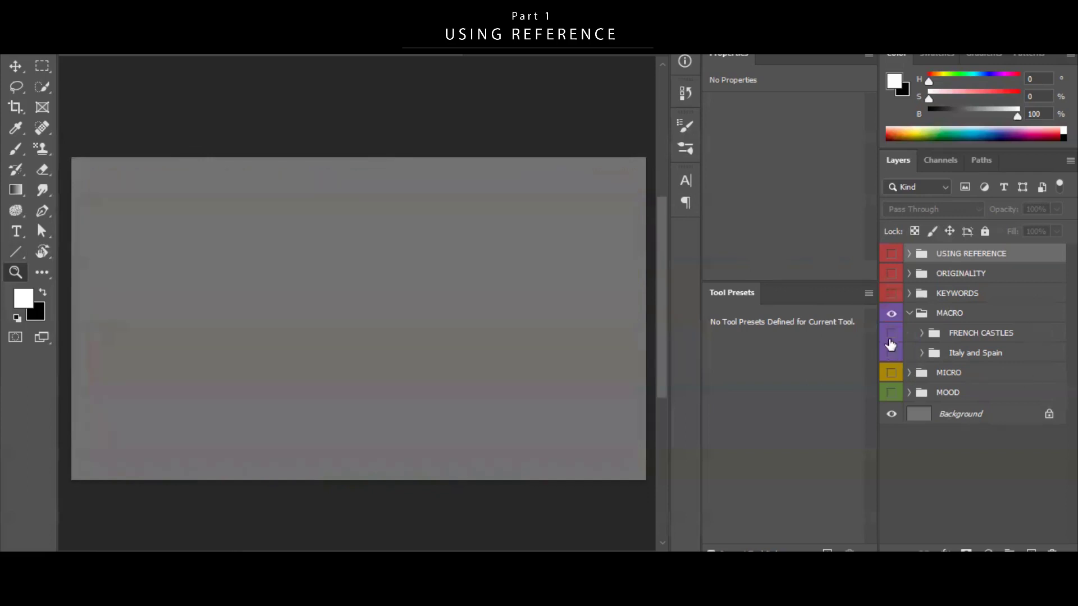
click(891, 333)
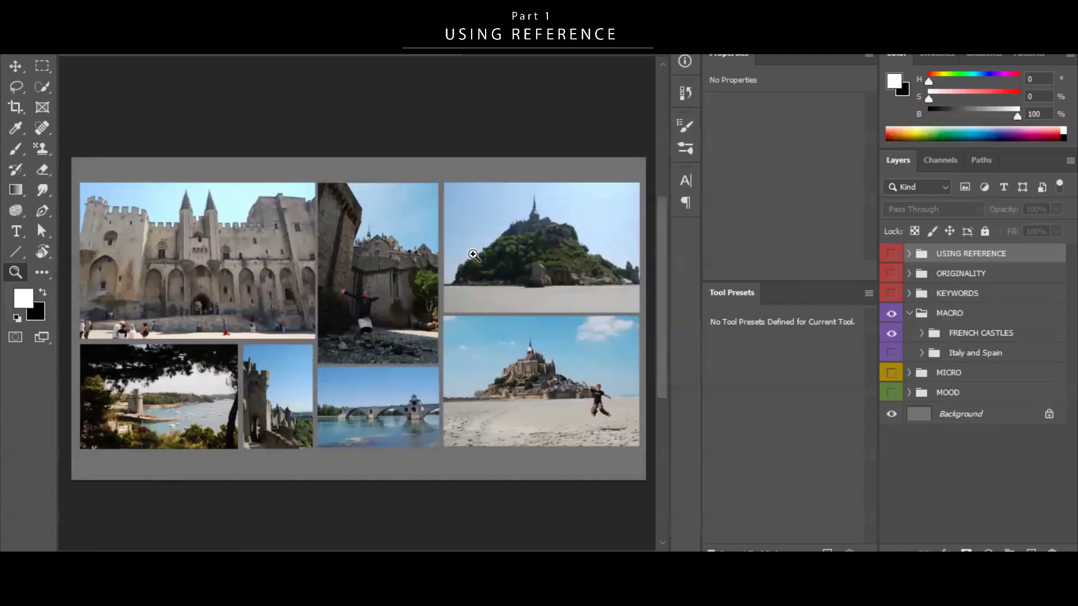
click(891, 333)
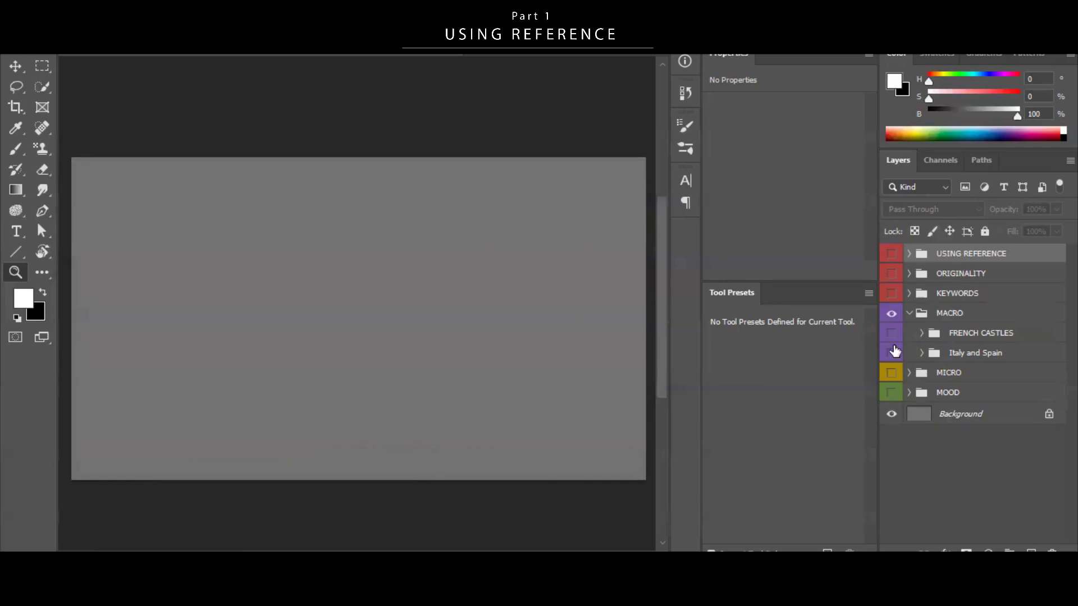
click(891, 353)
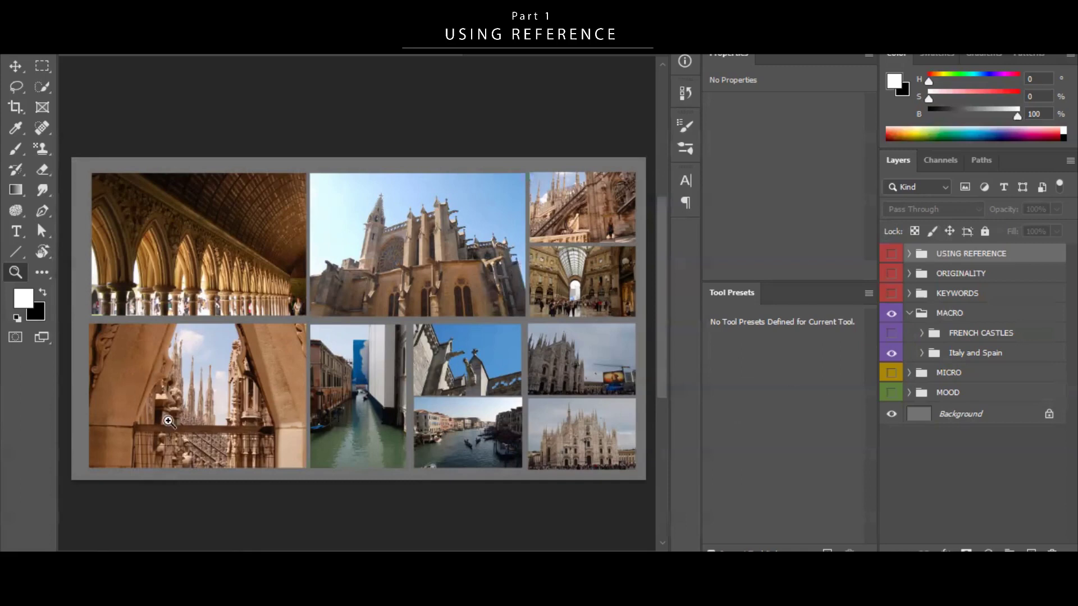
click(891, 352)
click(891, 336)
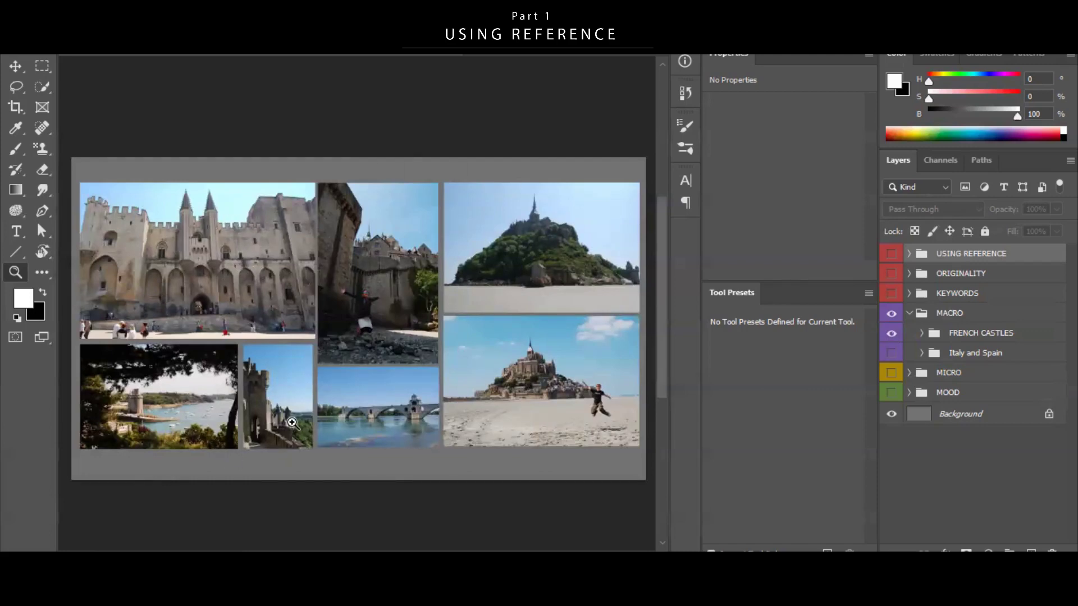
click(891, 333)
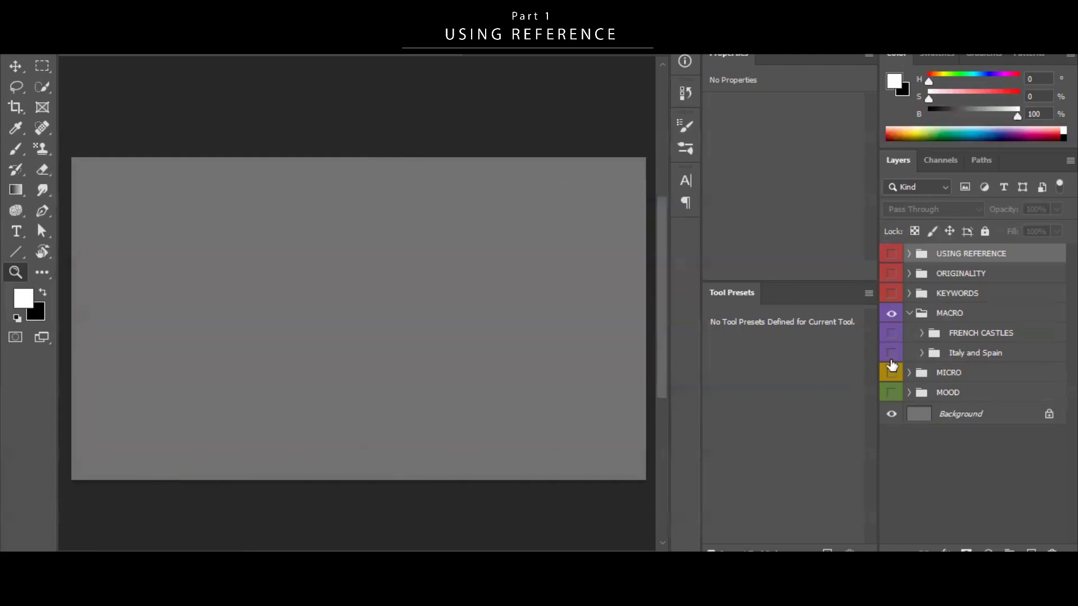
click(892, 353)
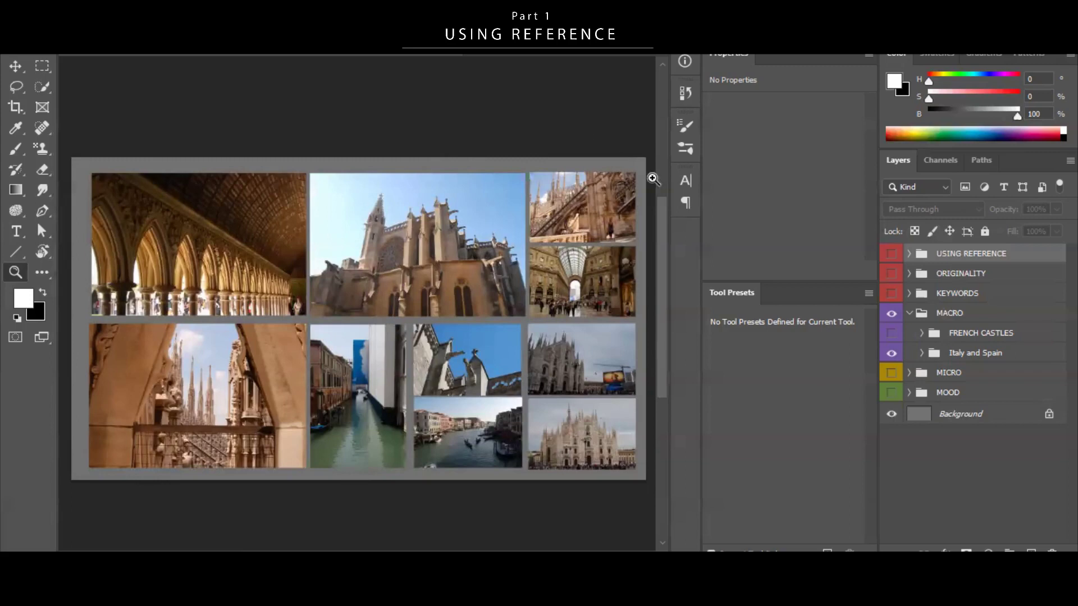
Hide the Italy and Spain board and MACRO group, and show the MICRO board inside the MICRO group.
click(891, 352)
click(909, 315)
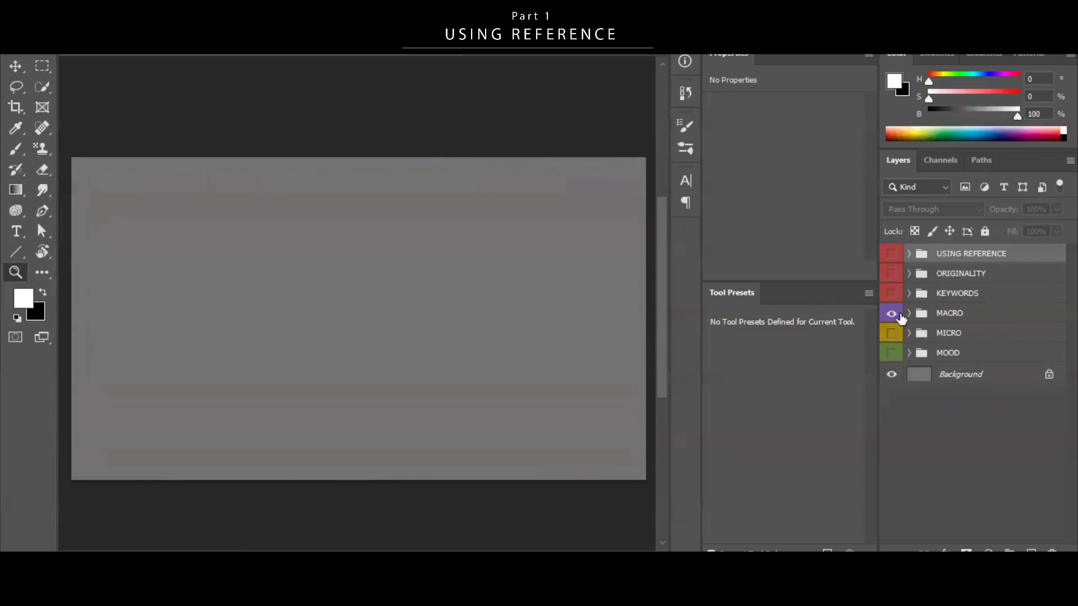
click(910, 333)
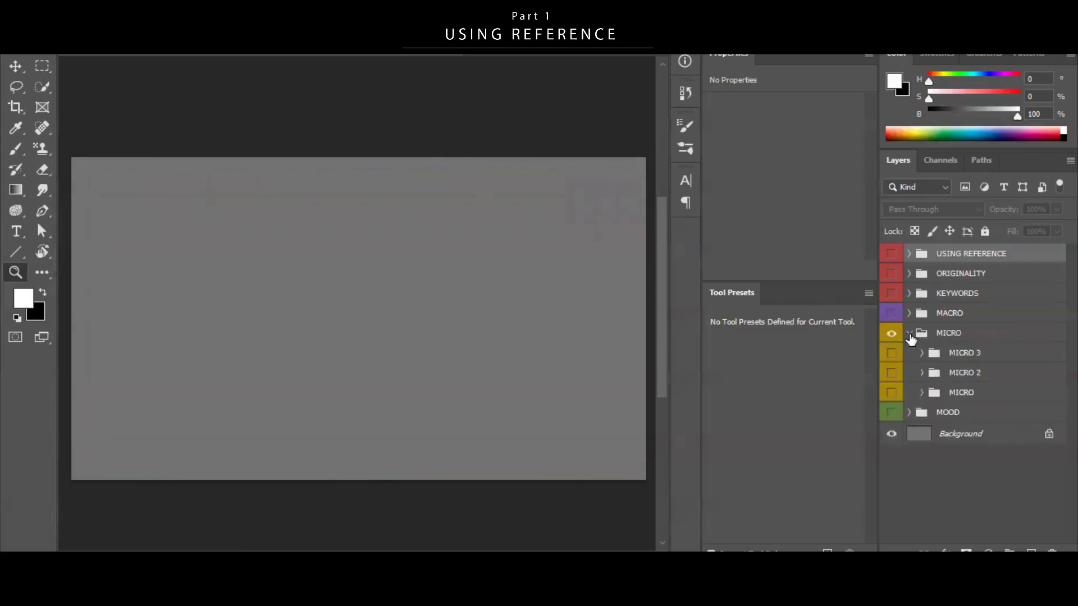
click(892, 393)
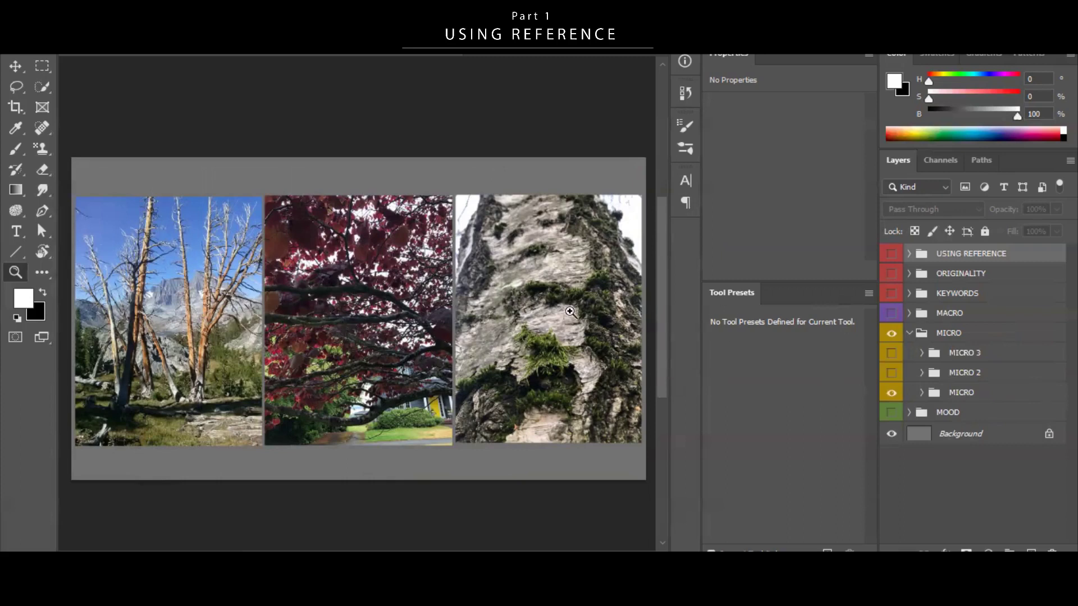
Examine the mossy bark, red-leafed branches and bare trees on the MICRO board, both up close and as a whole.
drag(530, 245, 532, 270)
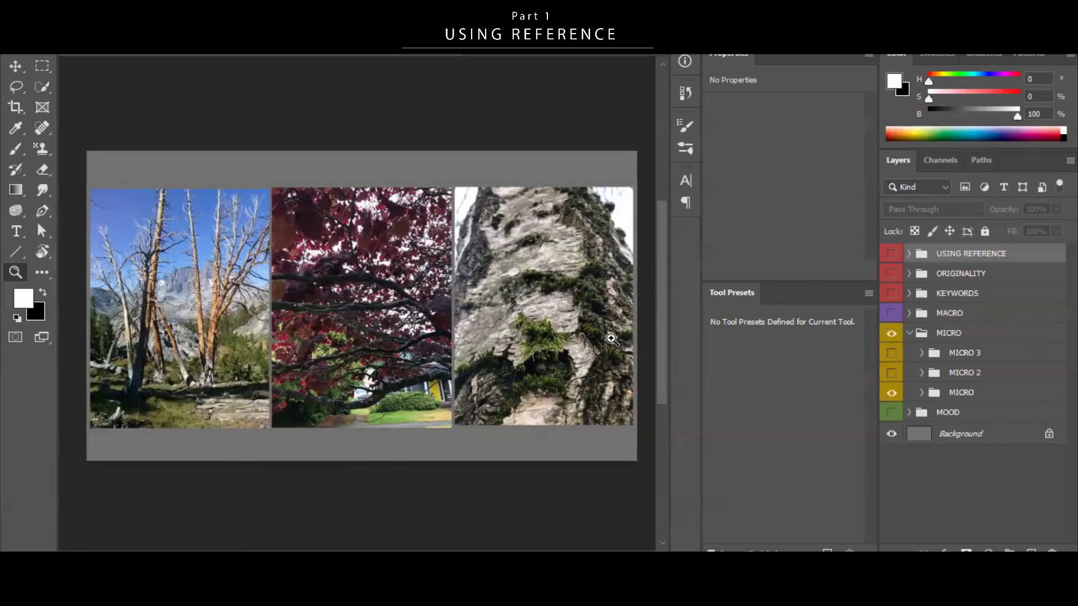
drag(528, 362, 520, 350)
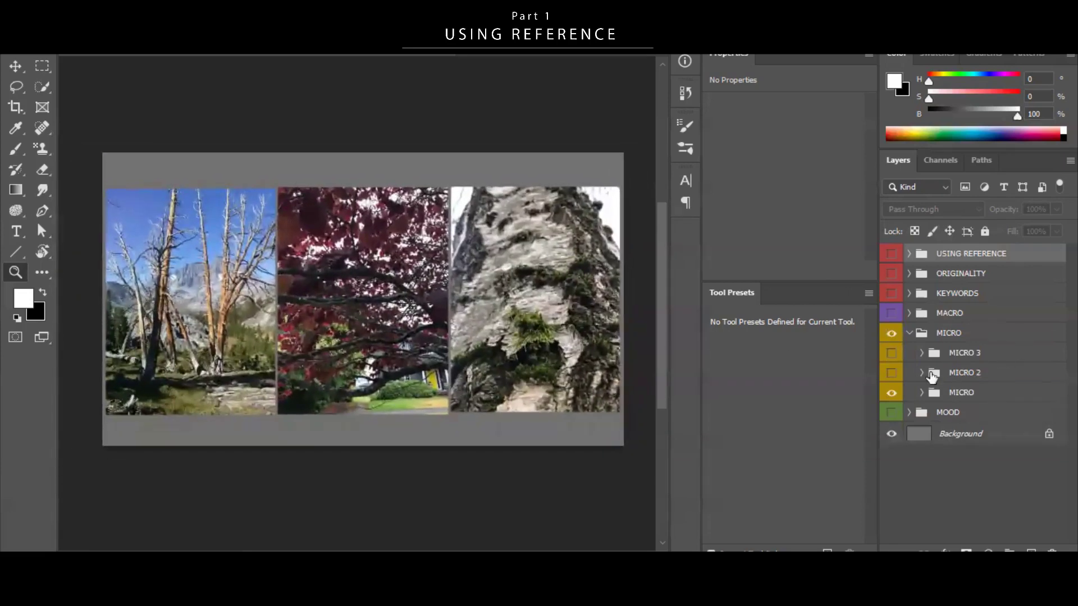
click(891, 392)
click(566, 163)
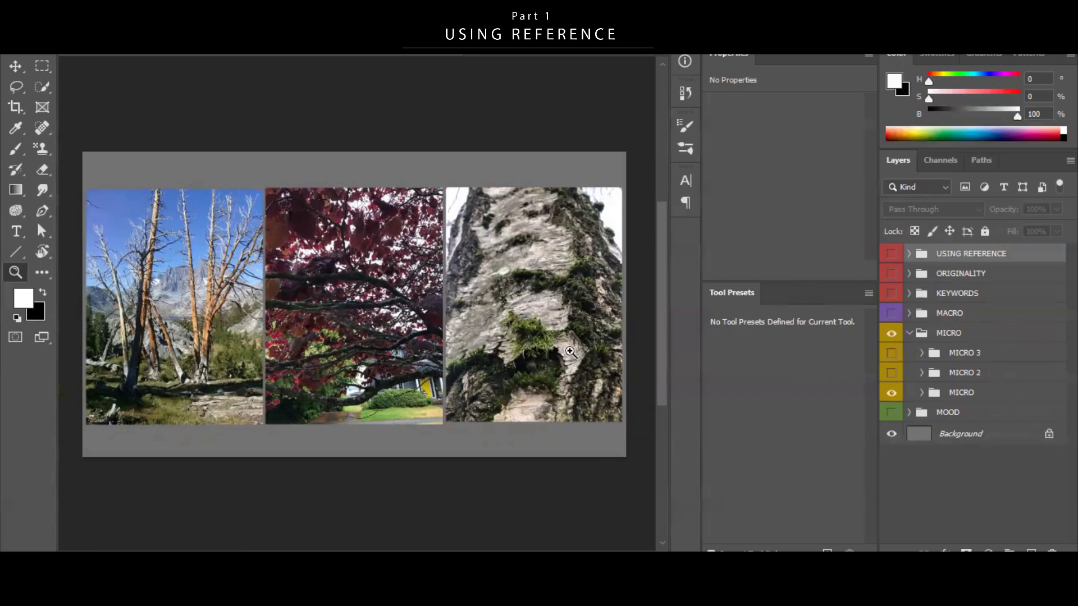
click(354, 323)
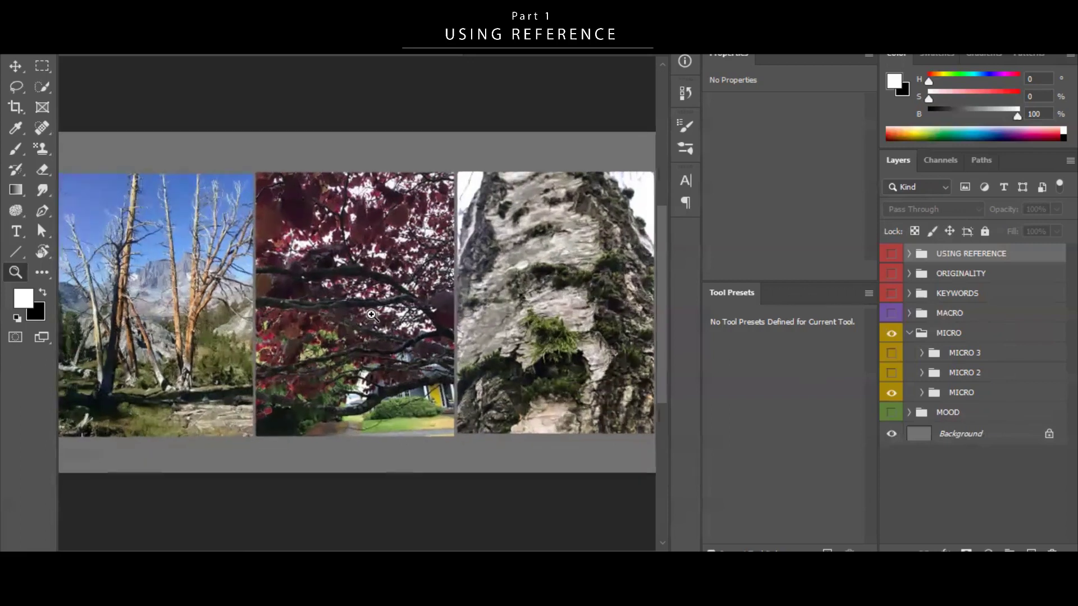
drag(335, 222, 361, 208)
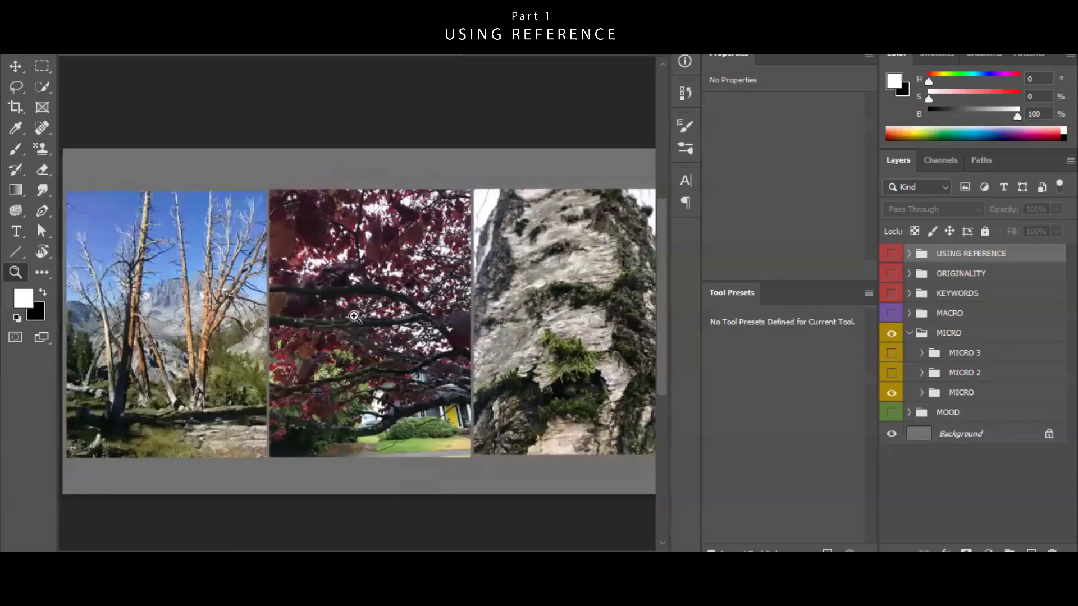
alt+click(357, 323)
drag(461, 353, 528, 341)
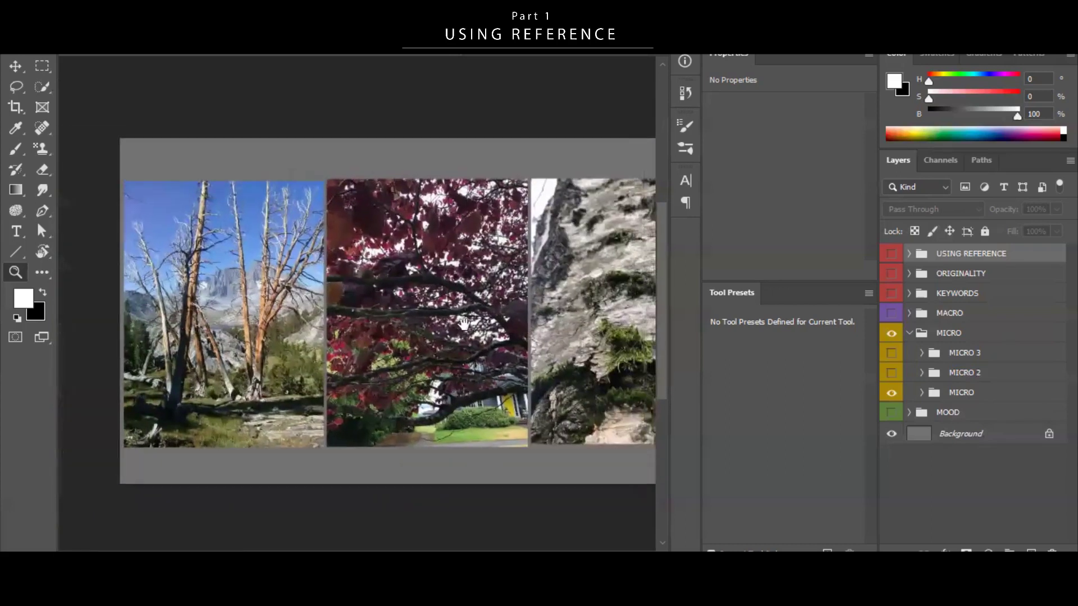
click(287, 325)
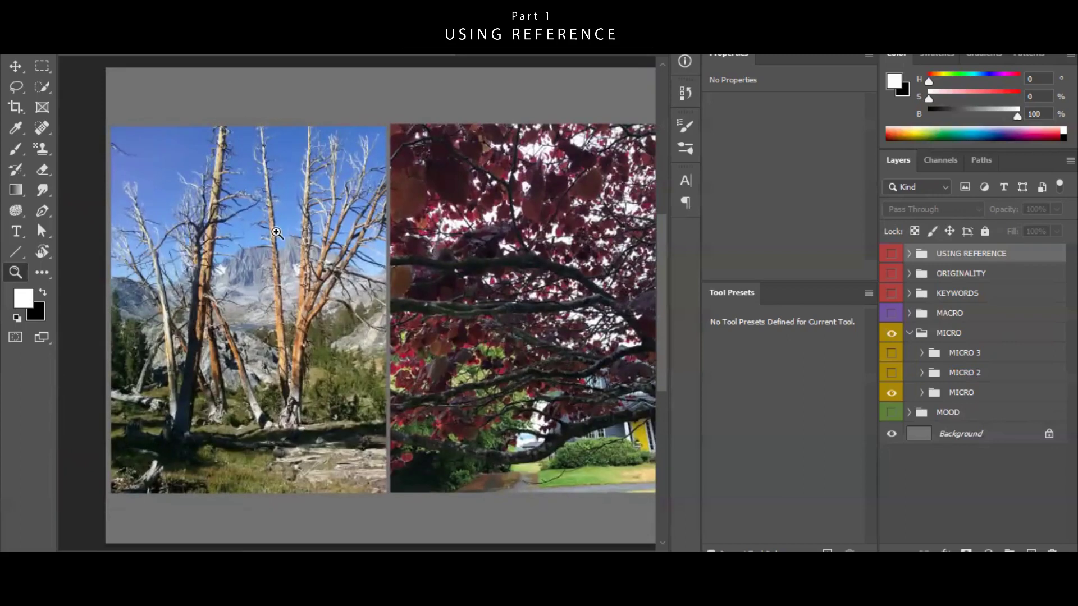
drag(526, 335, 316, 328)
alt+click(431, 300)
mouse_move(431, 301)
mouse_down()
mouse_move(351, 336)
mouse_move(432, 308)
mouse_move(421, 315)
mouse_up()
scroll(500, 303, down, 1)
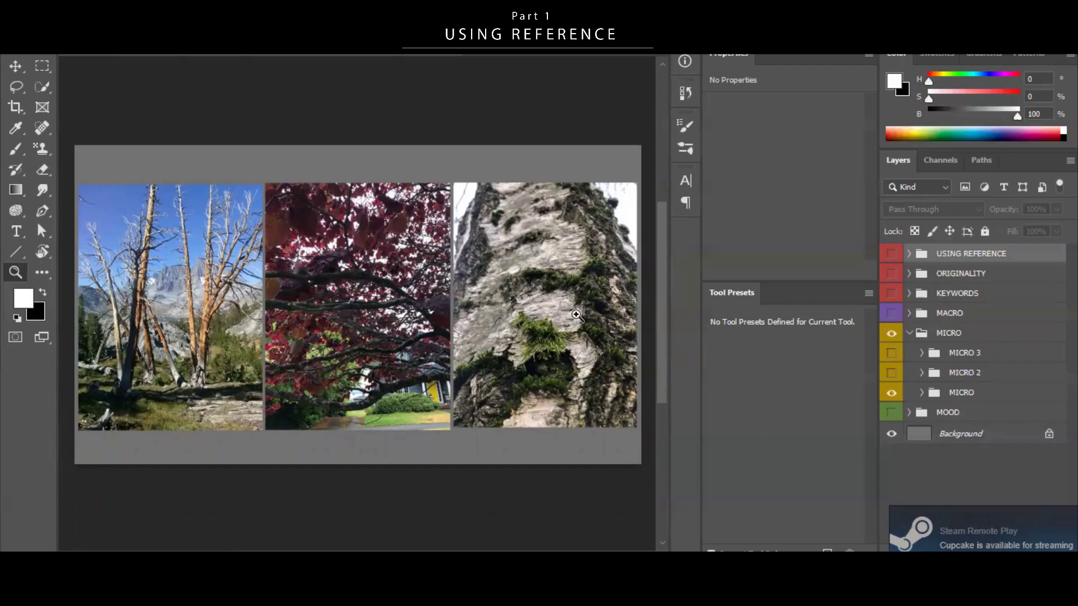
Show the MICRO 2 board in place of MICRO and inspect its blossom photo.
click(891, 391)
click(892, 373)
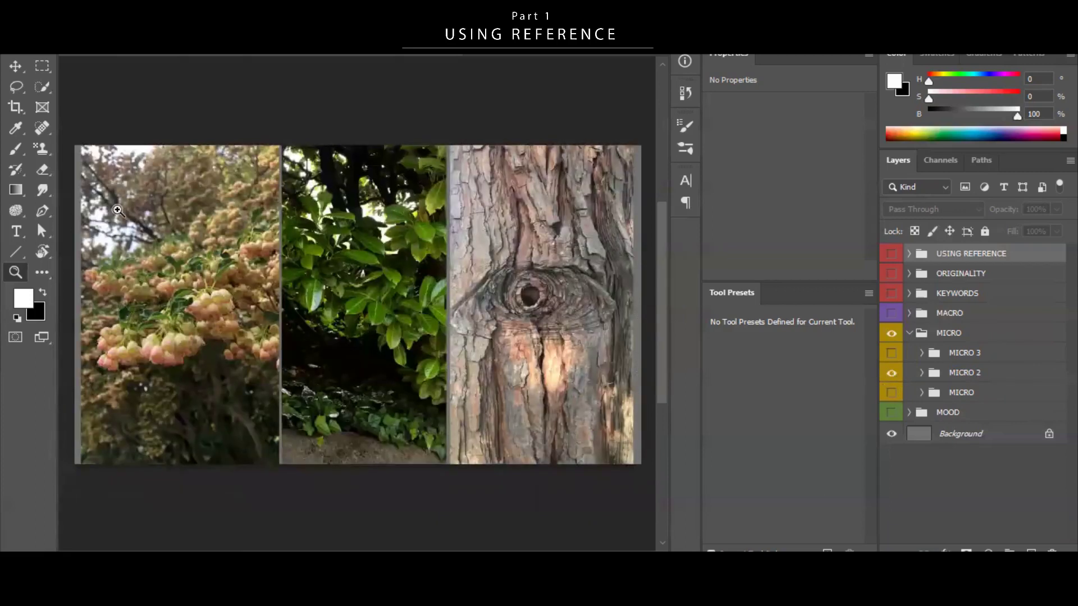
drag(153, 364, 213, 355)
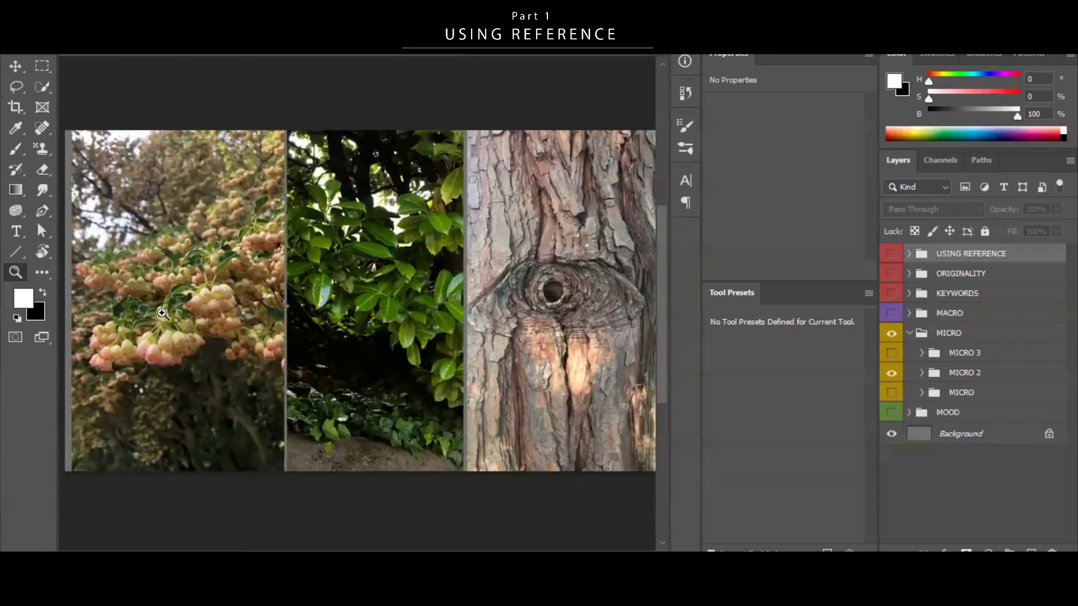
drag(221, 328, 203, 331)
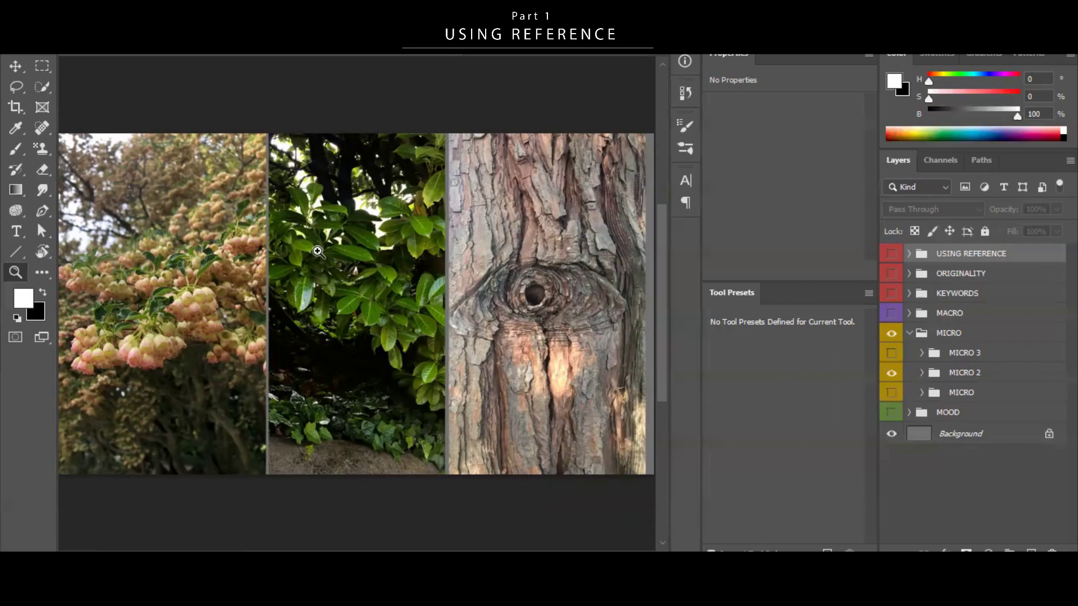
Enlarge the knot in the MICRO 2 tree bark photo and activate the Brush tool.
alt+click(476, 310)
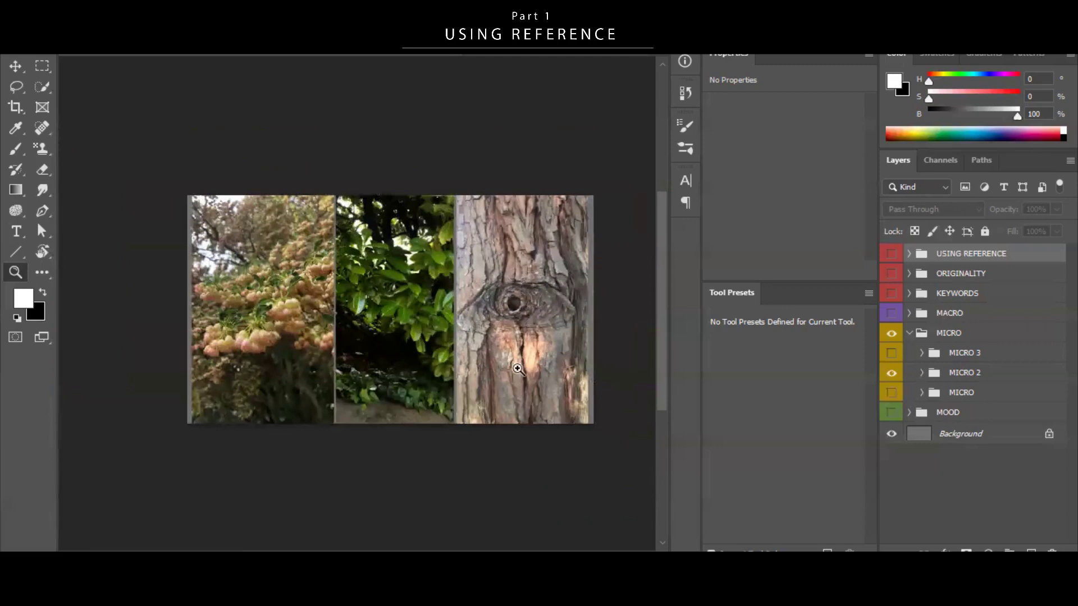
mouse_move(511, 298)
mouse_down()
mouse_move(582, 240)
mouse_move(530, 315)
mouse_move(583, 292)
mouse_move(599, 359)
mouse_move(627, 337)
mouse_move(542, 193)
mouse_up()
key(b)
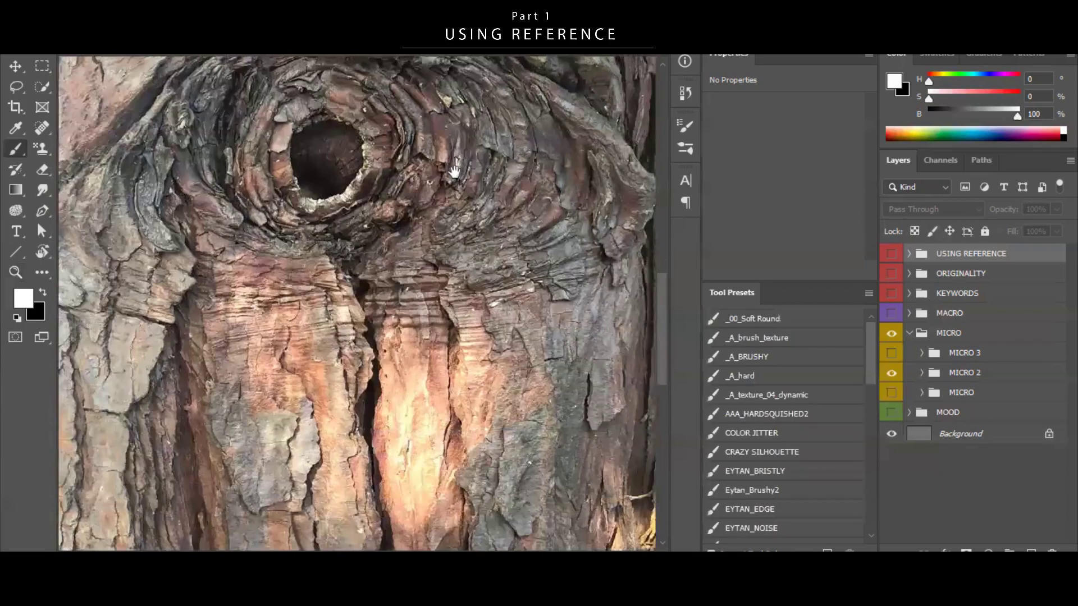
Examine the bark texture beneath the knot in the MICRO 2 tree photo, then return to the whole board.
drag(501, 395, 521, 380)
key(z)
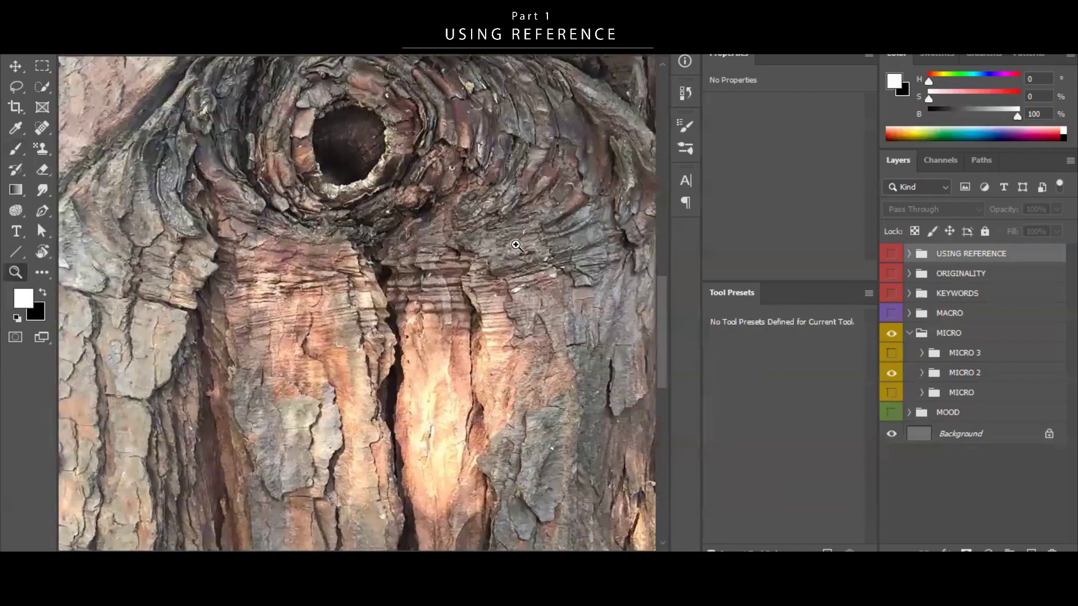
drag(520, 309, 507, 310)
drag(564, 377, 464, 431)
drag(510, 384, 498, 393)
drag(494, 397, 483, 398)
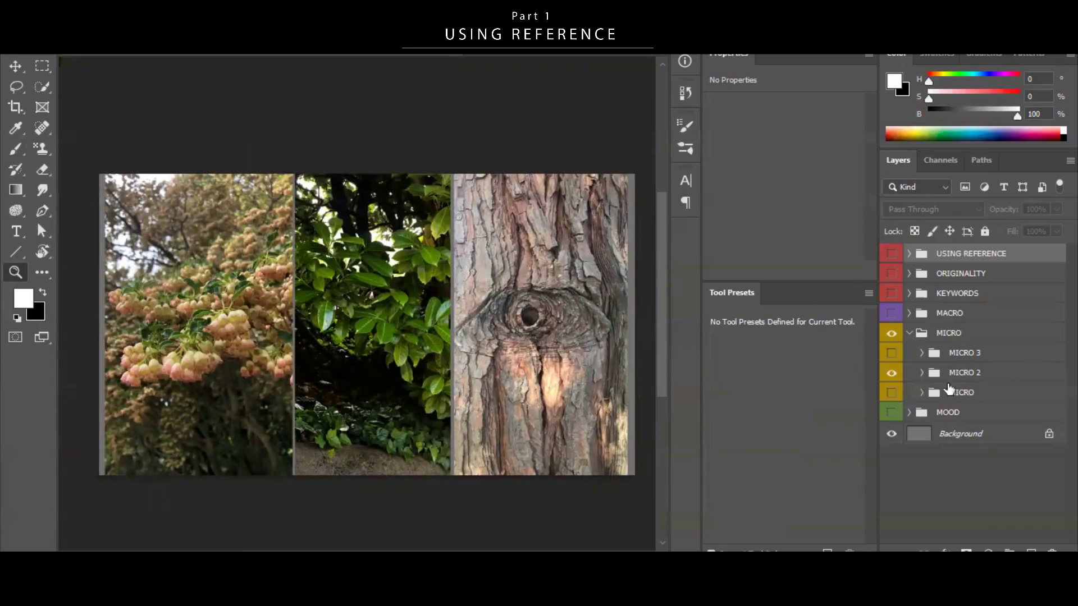
Show the MICRO 3 board in place of MICRO 2 and examine its wood panelling, patterned window and stone path photos.
click(891, 373)
click(891, 353)
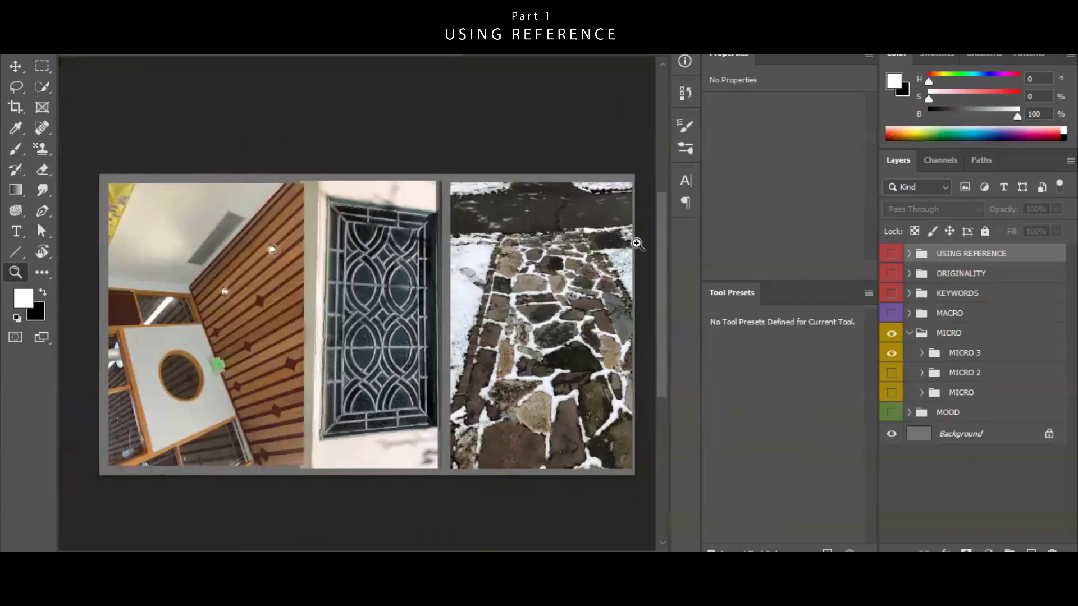
drag(619, 269, 599, 259)
click(581, 255)
click(495, 270)
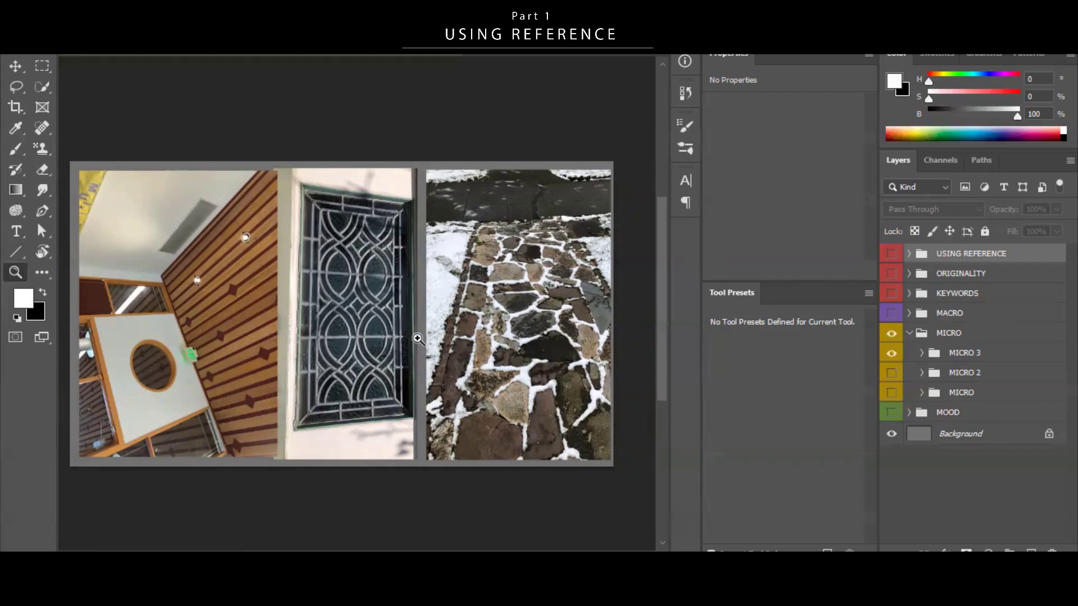
drag(454, 322, 435, 324)
drag(501, 365, 532, 293)
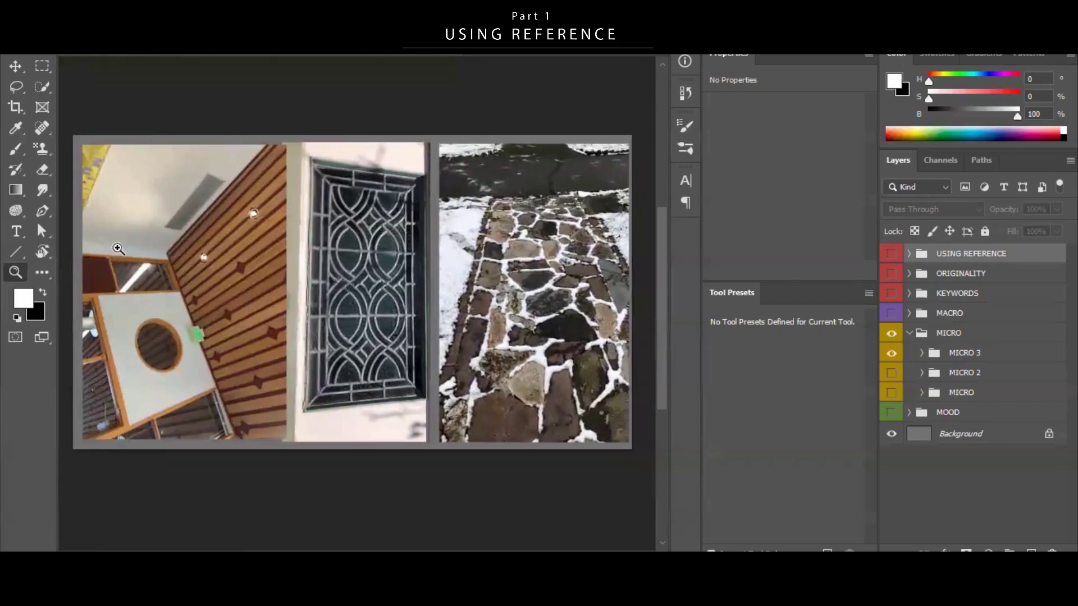
Hide the MICRO 3 board, briefly redisplay the MICRO 2 and MICRO boards, and leave all three hidden.
click(891, 352)
click(891, 373)
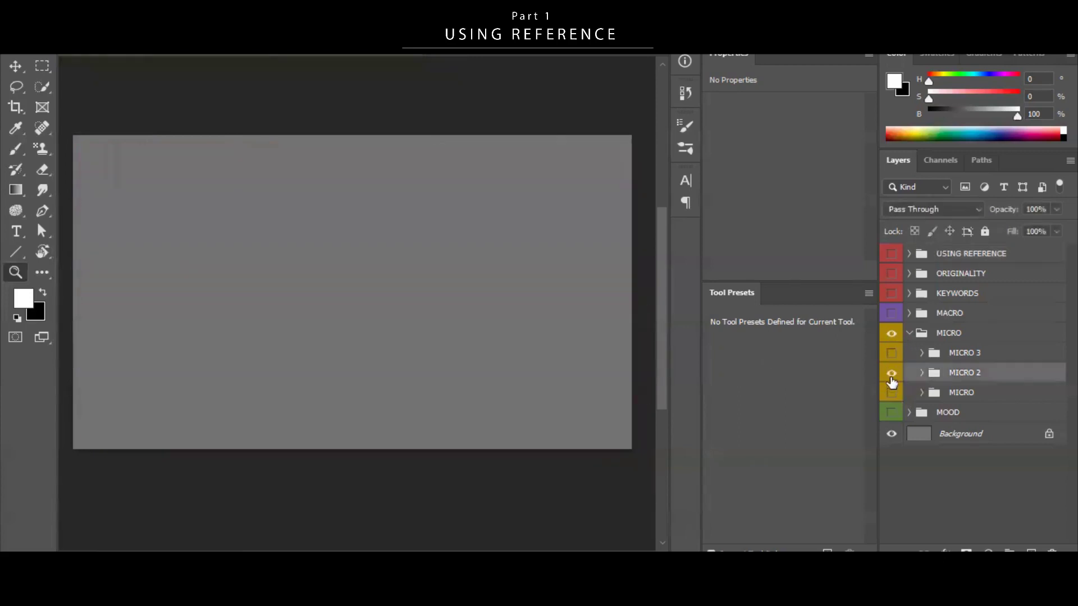
click(891, 373)
click(891, 372)
click(892, 374)
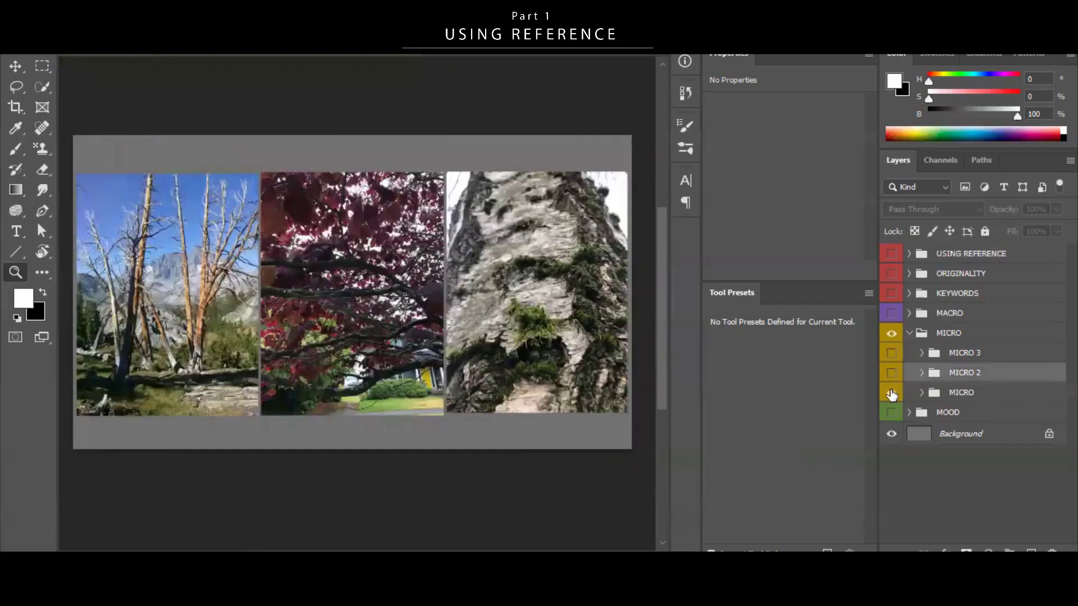
click(887, 395)
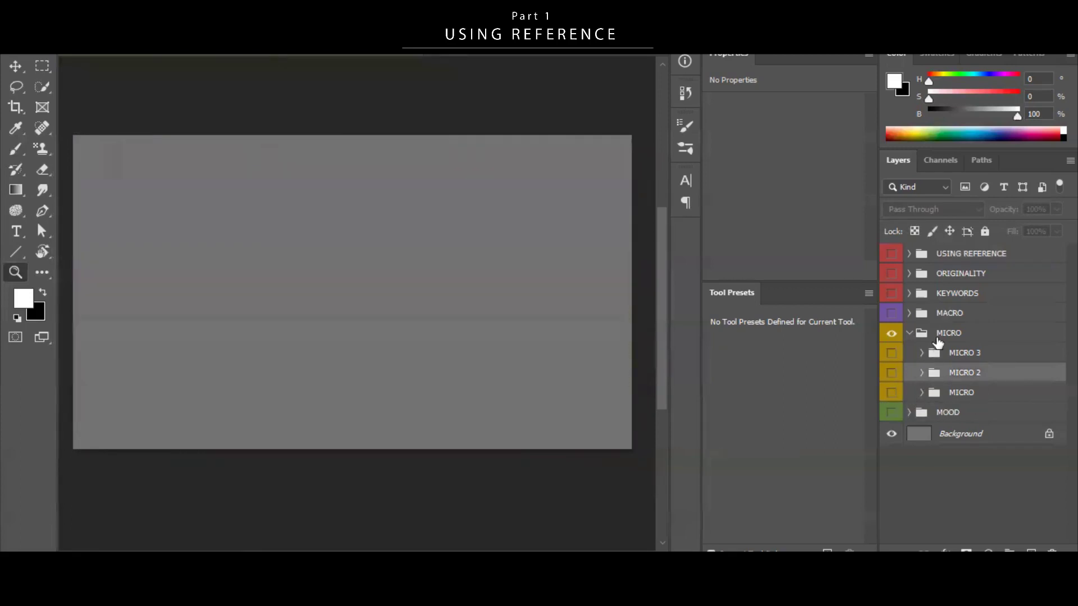
Collapse and hide the MICRO group, and show the MOOD board inside the expanded MOOD group.
click(908, 334)
click(889, 334)
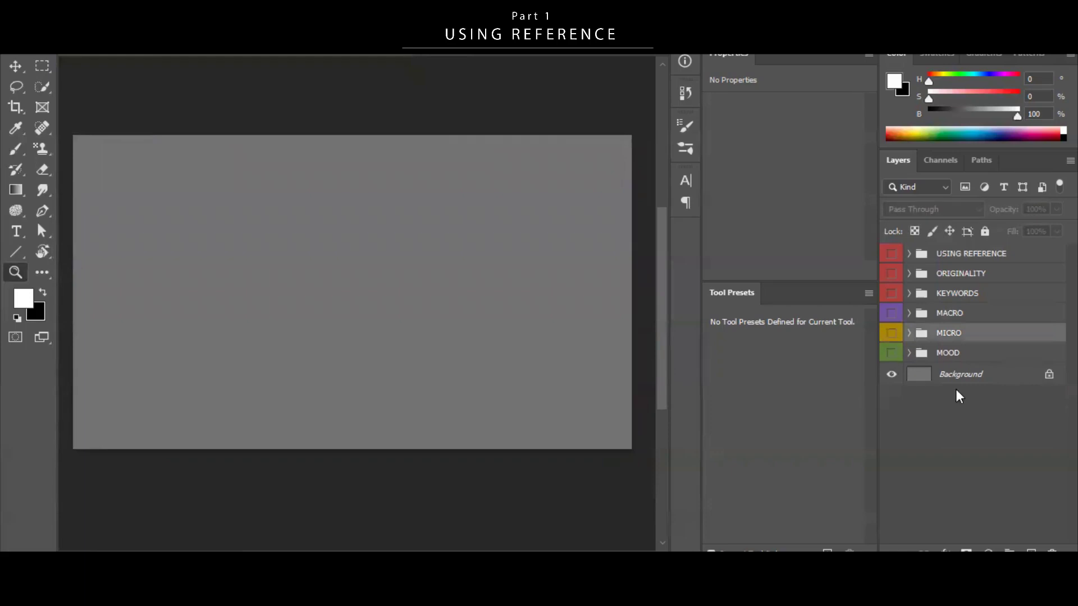
click(891, 353)
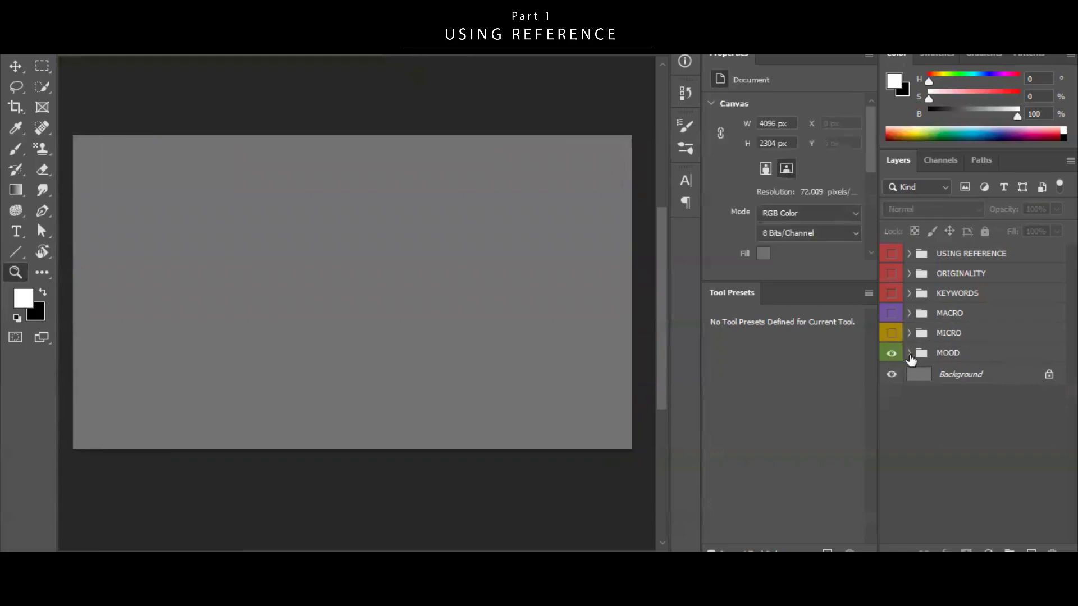
click(908, 353)
click(892, 393)
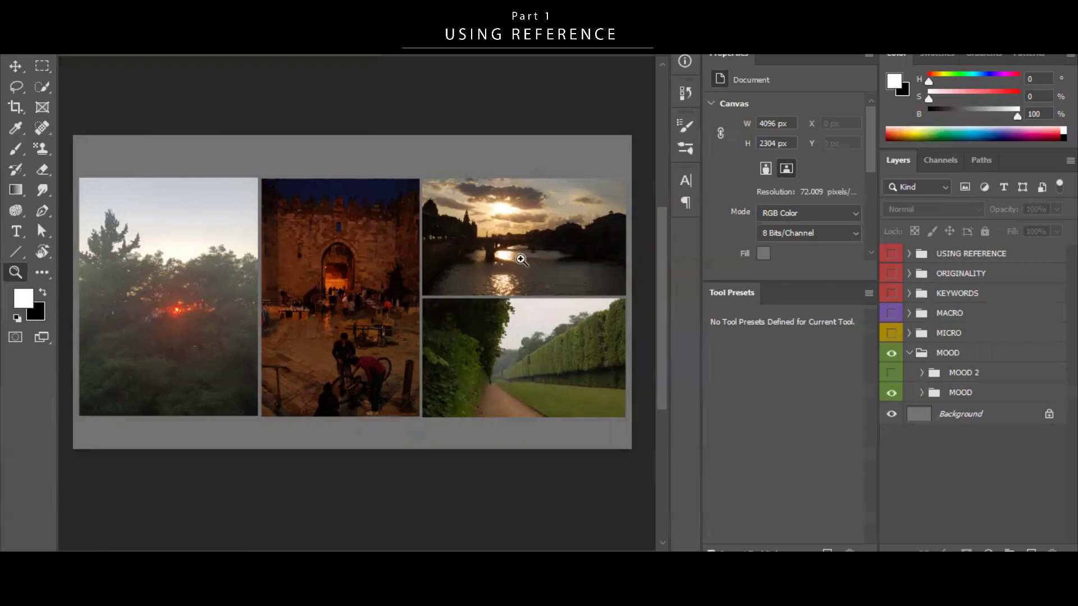
Inspect the hedge-lined path photo on the MOOD board up close, then return to the whole board.
click(555, 378)
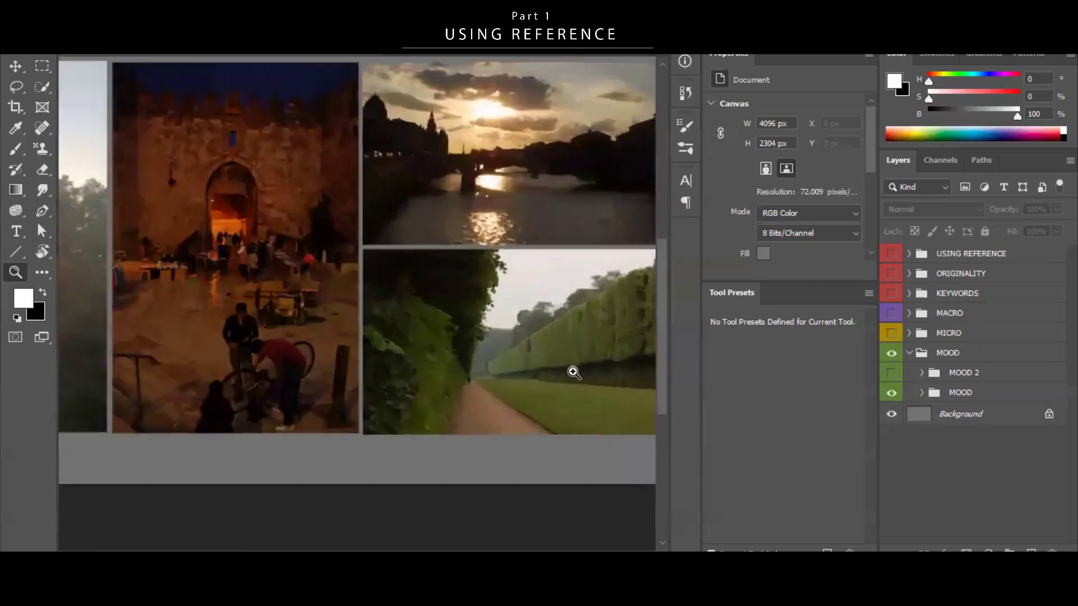
click(573, 373)
click(575, 368)
drag(549, 393, 507, 399)
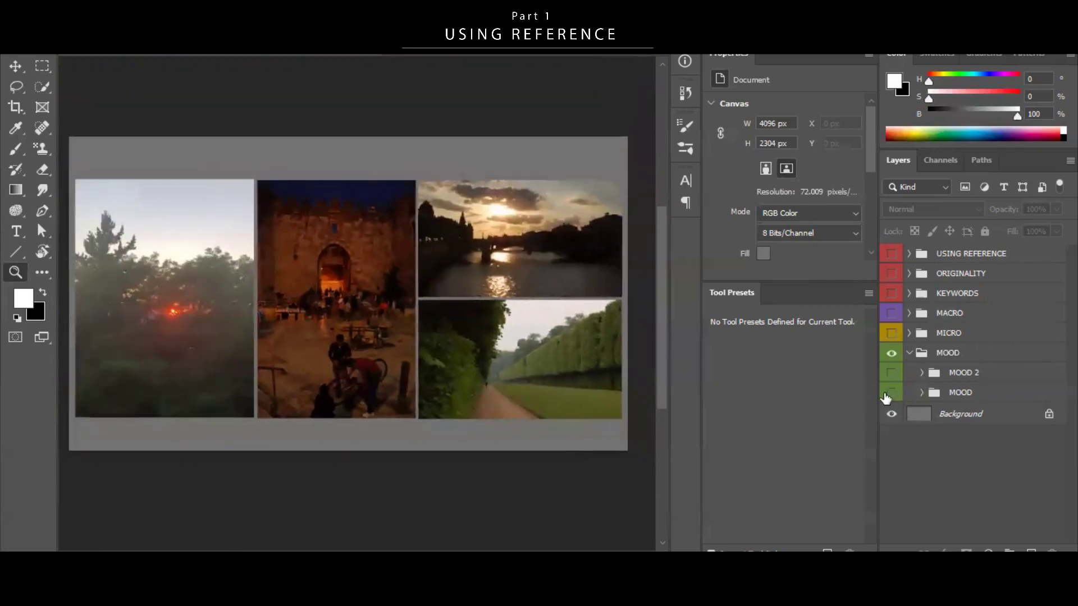
Show the MOOD 2 board in place of MOOD and examine its two photos of sunlit trees against blue sky.
click(891, 375)
drag(458, 306, 438, 317)
mouse_move(541, 312)
mouse_down()
mouse_move(546, 304)
mouse_move(545, 329)
mouse_up()
drag(546, 329, 563, 277)
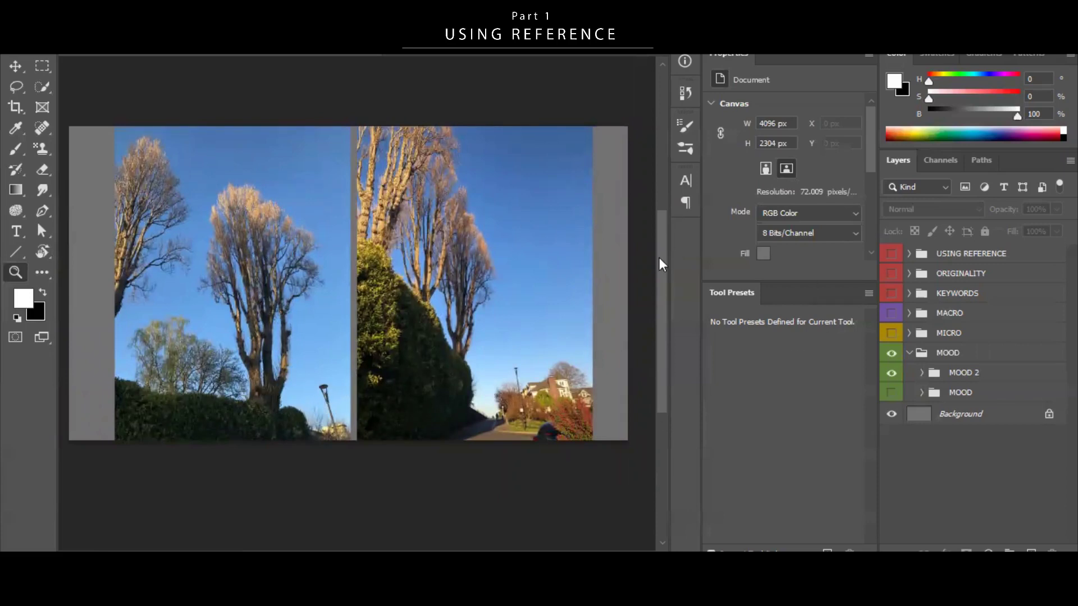
drag(530, 375, 510, 381)
drag(508, 409, 553, 393)
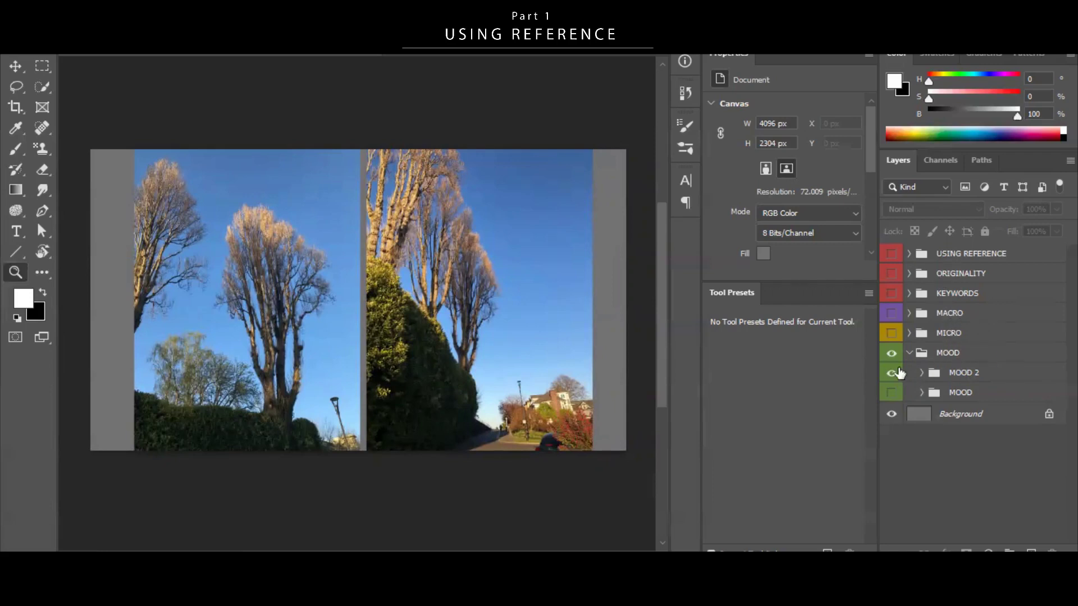
Hide the MOOD 2 board, and leave both the MOOD and MICRO groups collapsed and hidden.
click(890, 352)
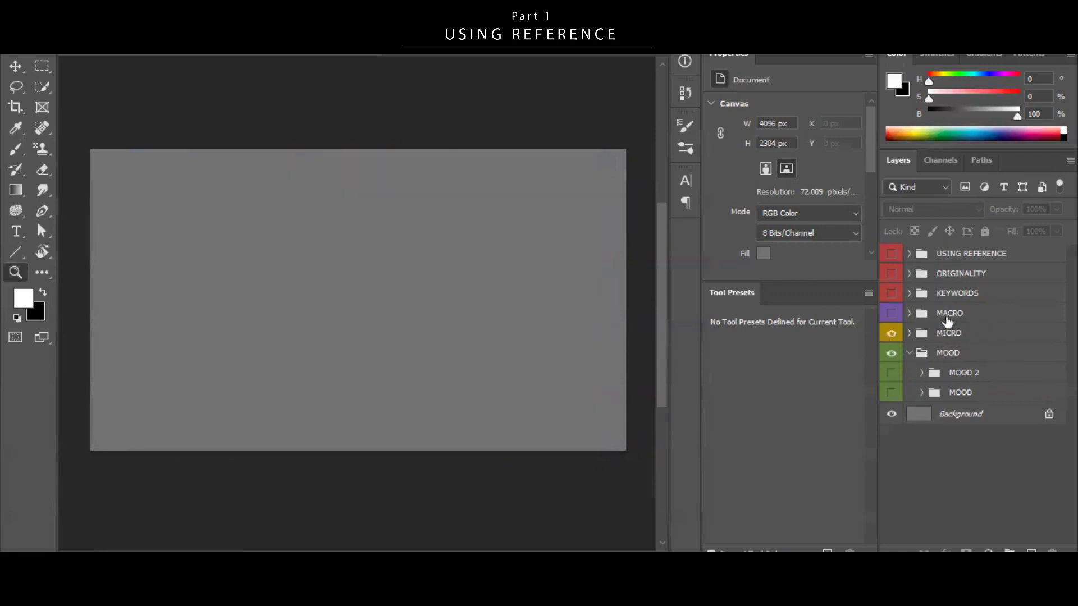
click(909, 352)
click(909, 332)
click(890, 373)
click(889, 375)
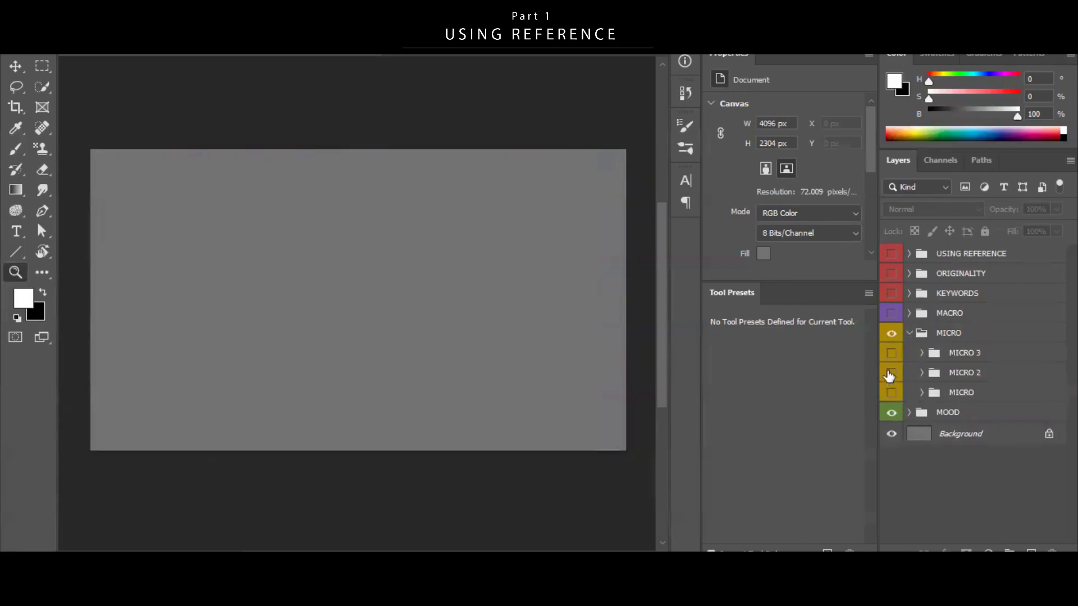
click(910, 333)
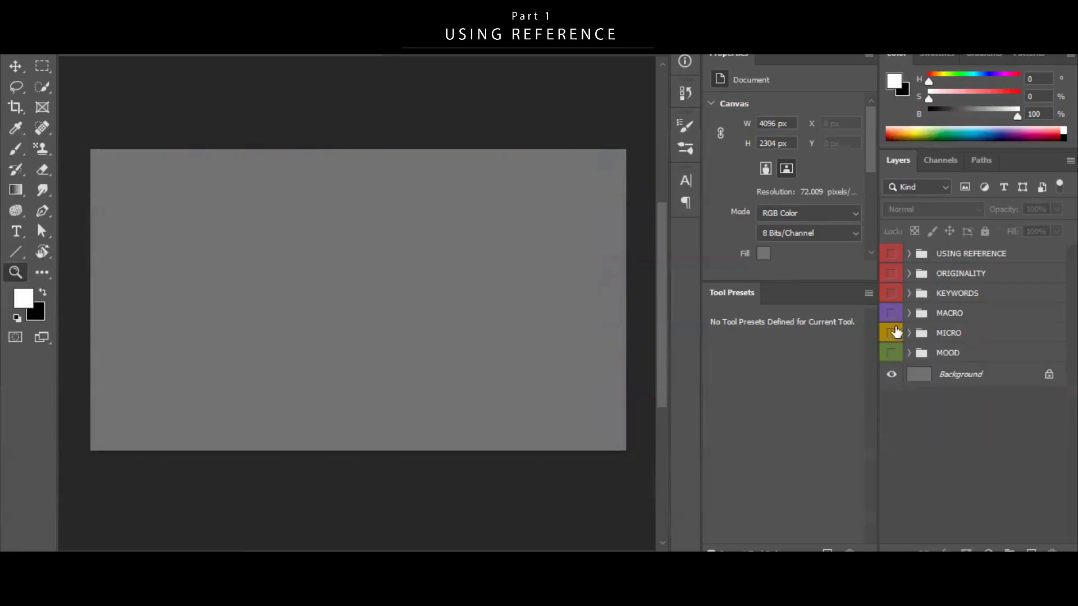
Show the MACRO group and expand it to display its Italy and Spain board.
click(894, 314)
click(893, 316)
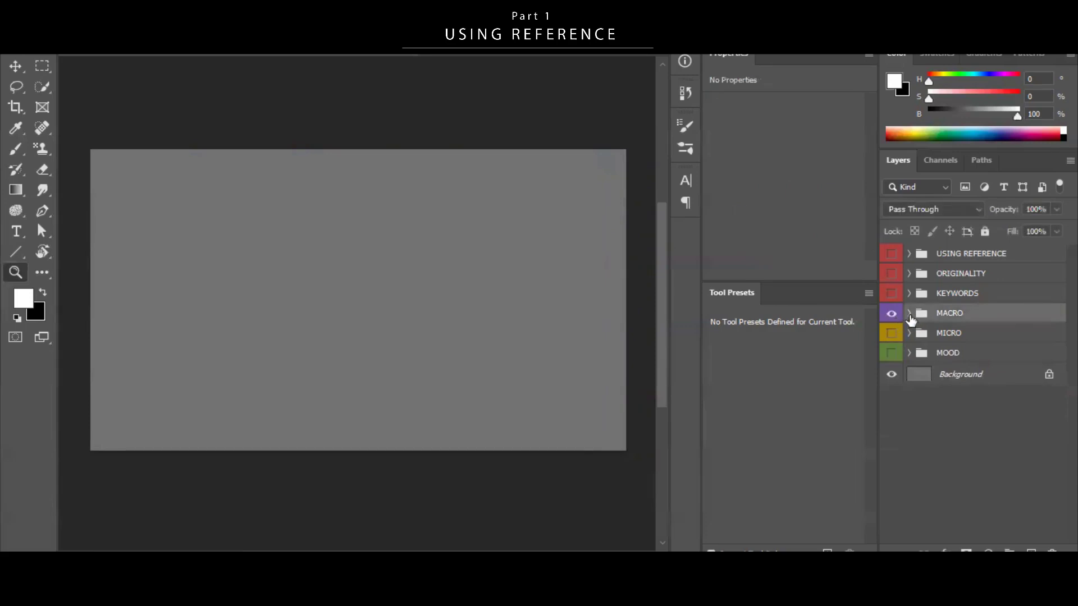
click(909, 314)
click(892, 353)
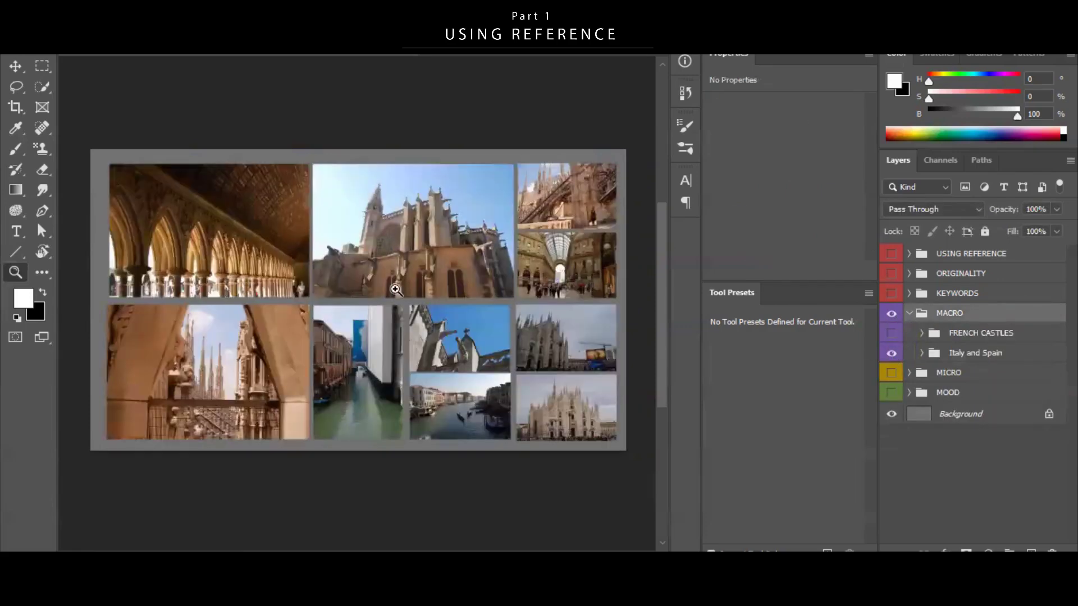
Examine the arches and vaulted ceiling in the arcade photo on the Italy and Spain board.
drag(201, 192, 418, 190)
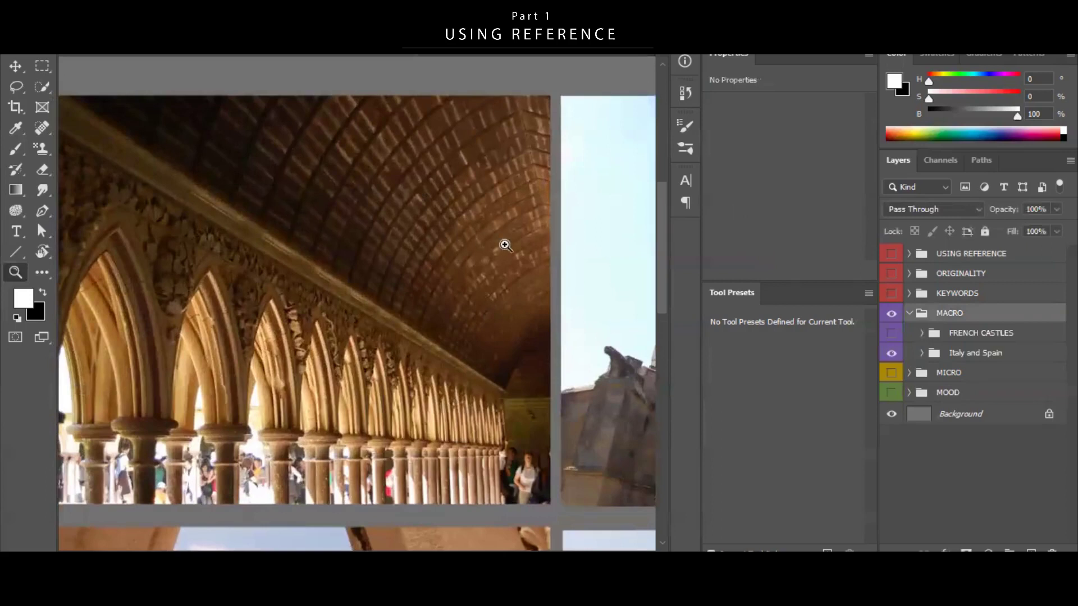
drag(520, 211, 540, 286)
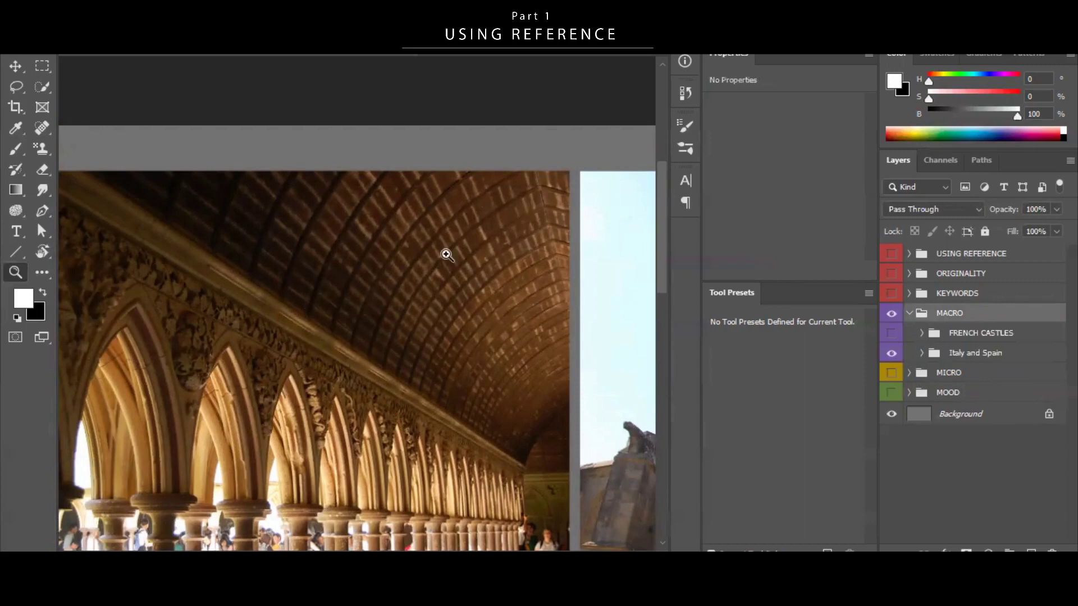
drag(476, 284, 435, 320)
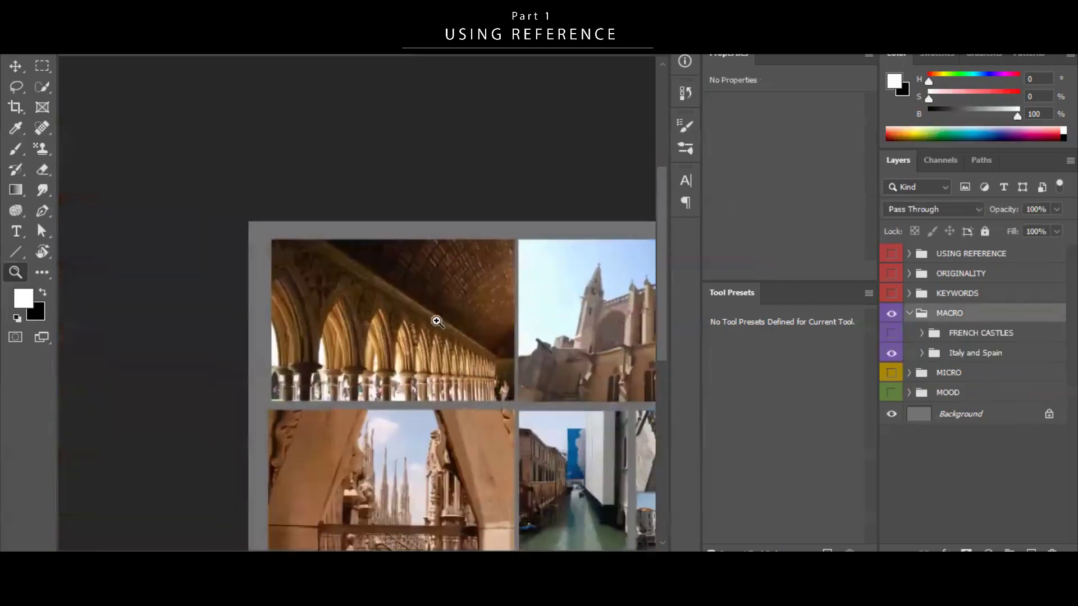
drag(533, 300, 389, 298)
drag(436, 271, 458, 226)
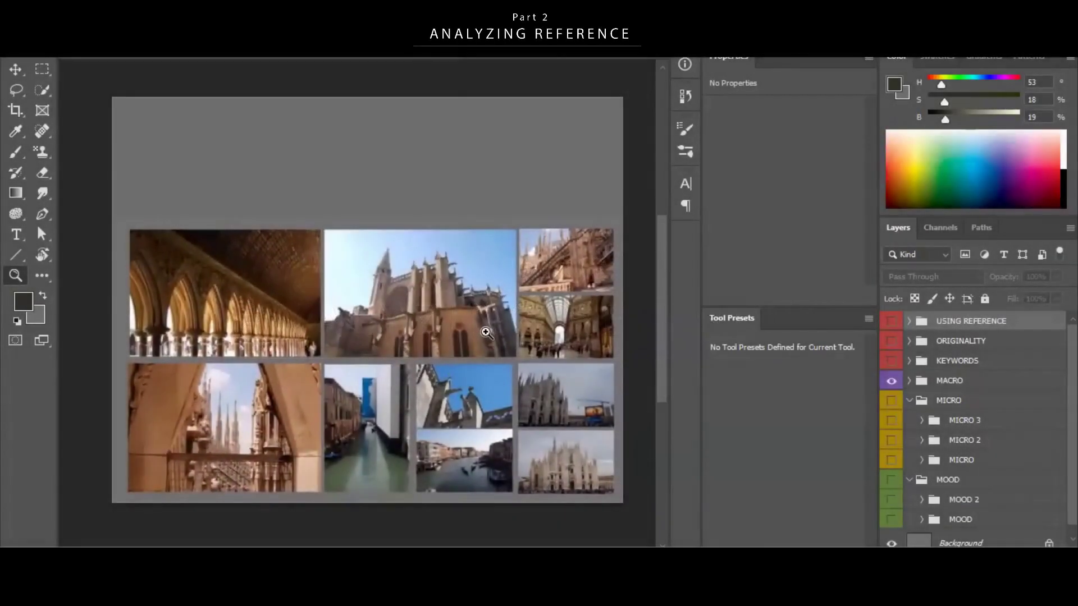
Activate the Brush tool and add a new layer above all the reference groups.
drag(494, 317, 467, 355)
key(b)
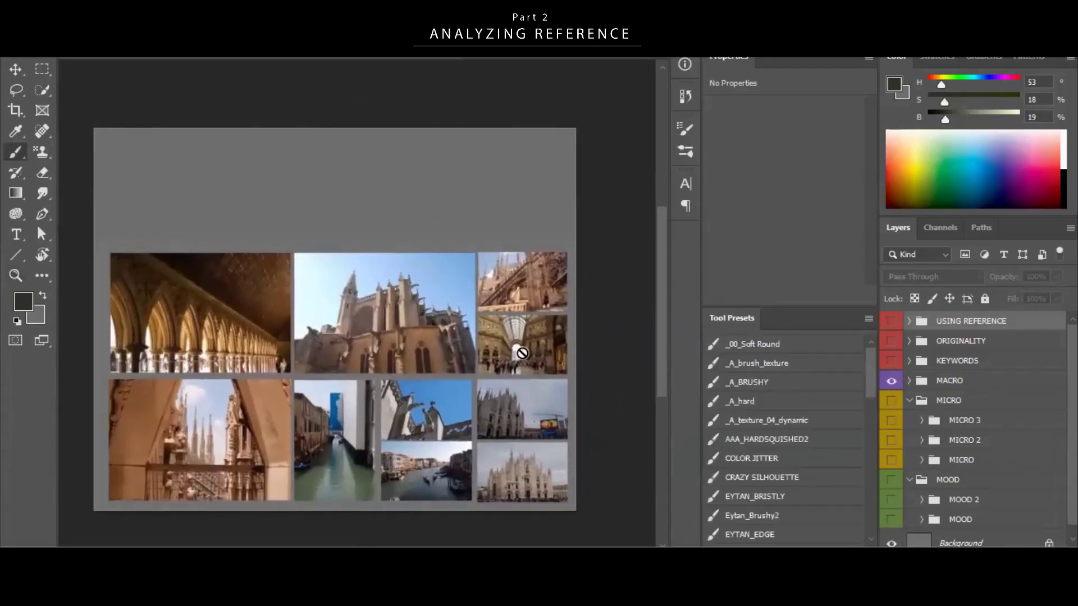
key(ctrl+alt+shift+n)
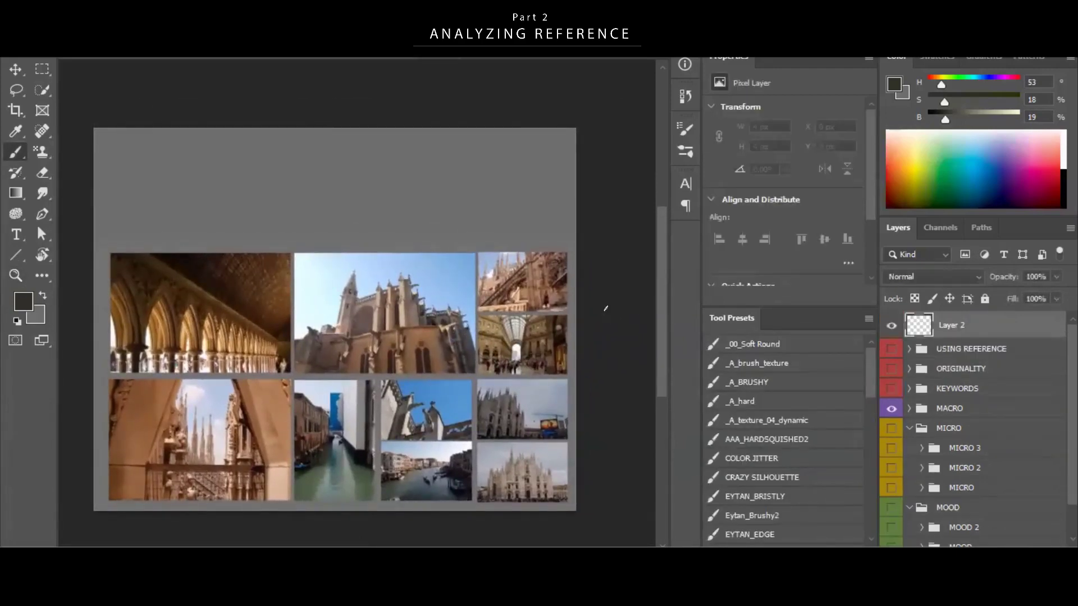
Frame the photo board larger in view and ready the Brush tool with the default black and white colours.
key(z)
drag(492, 273, 498, 264)
drag(419, 409, 426, 407)
drag(491, 390, 526, 373)
drag(528, 372, 614, 378)
drag(616, 287, 624, 284)
key(b)
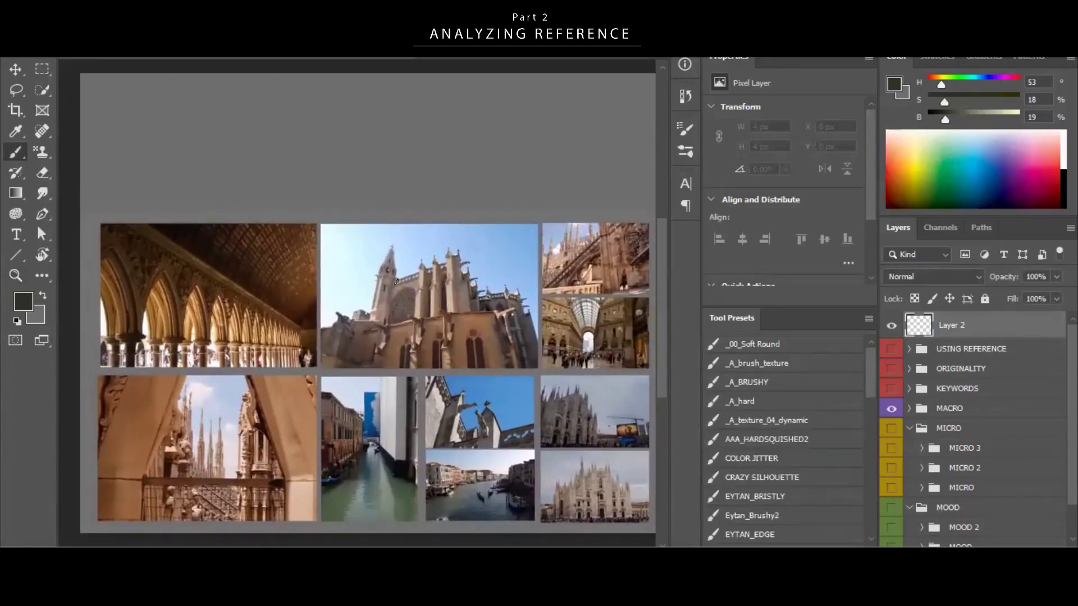
key(d)
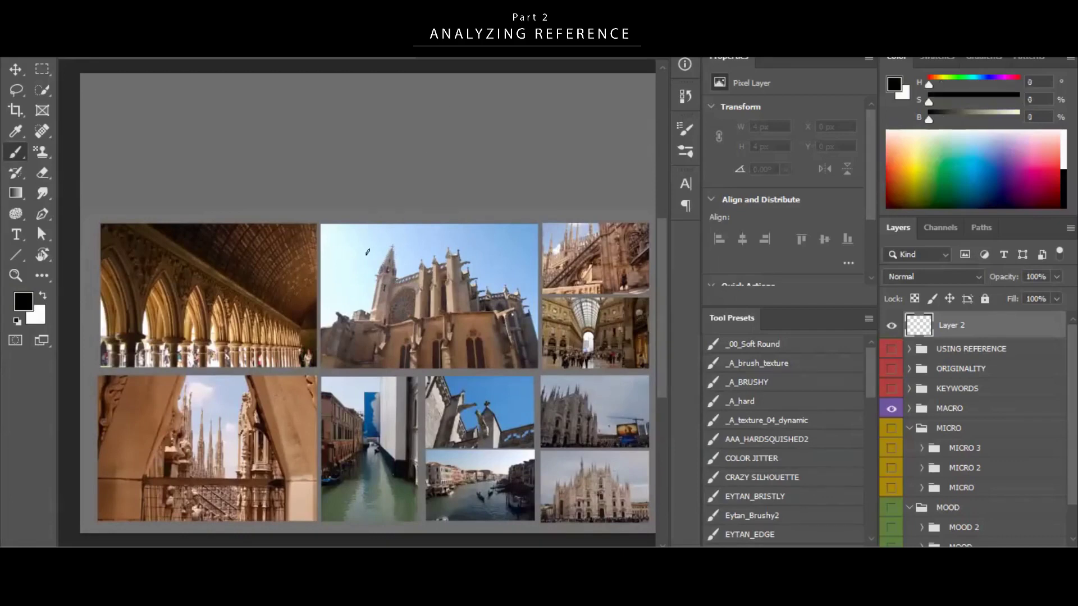
Try a freehand brush stroke across the central cathedral photo and undo it.
key(x)
key(x)
drag(493, 145, 418, 305)
key(ctrl+z)
Reactivate the Brush tool and reset the foreground and background colours to the default black and white.
mouse_move(509, 348)
mouse_down()
mouse_move(490, 334)
mouse_move(505, 334)
mouse_up()
key(z)
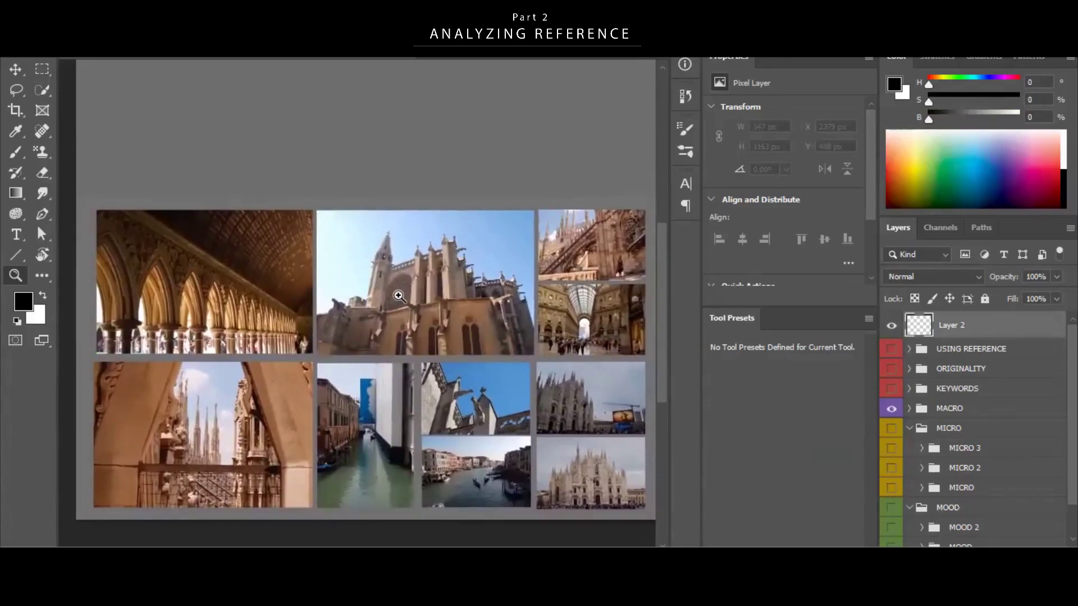
drag(398, 296, 414, 294)
drag(478, 288, 476, 284)
key(b)
mouse_move(896, 163)
mouse_down()
mouse_move(897, 153)
mouse_move(881, 164)
mouse_up()
key(d)
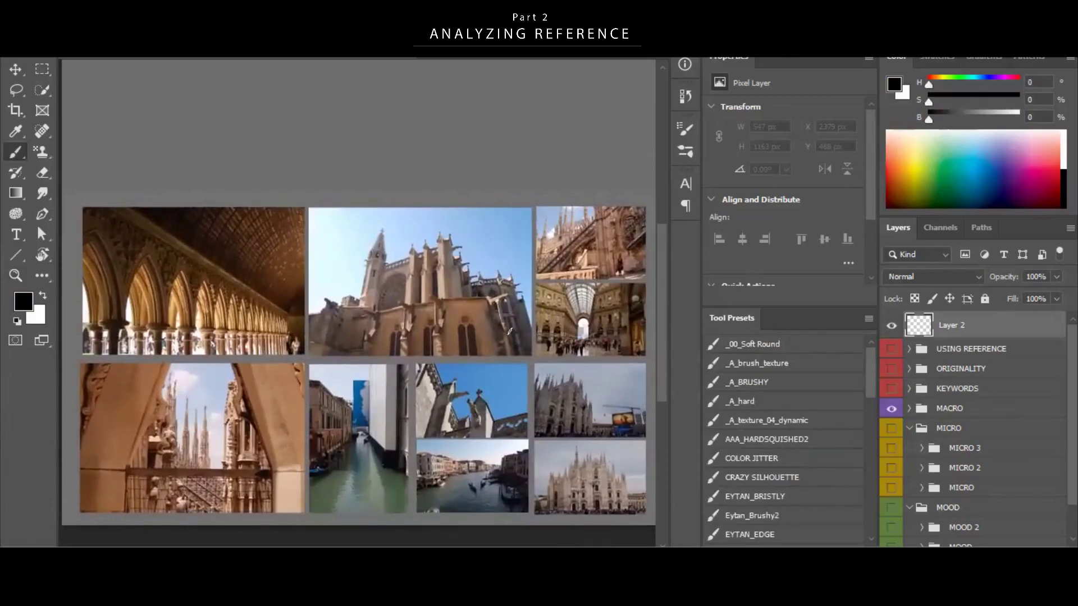
Examine the white spired cathedral, gargoyle and canal photos in the lower part of the Italy and Spain board.
key(z)
drag(520, 347, 550, 344)
drag(403, 252, 455, 308)
drag(553, 309, 440, 212)
drag(516, 329, 494, 169)
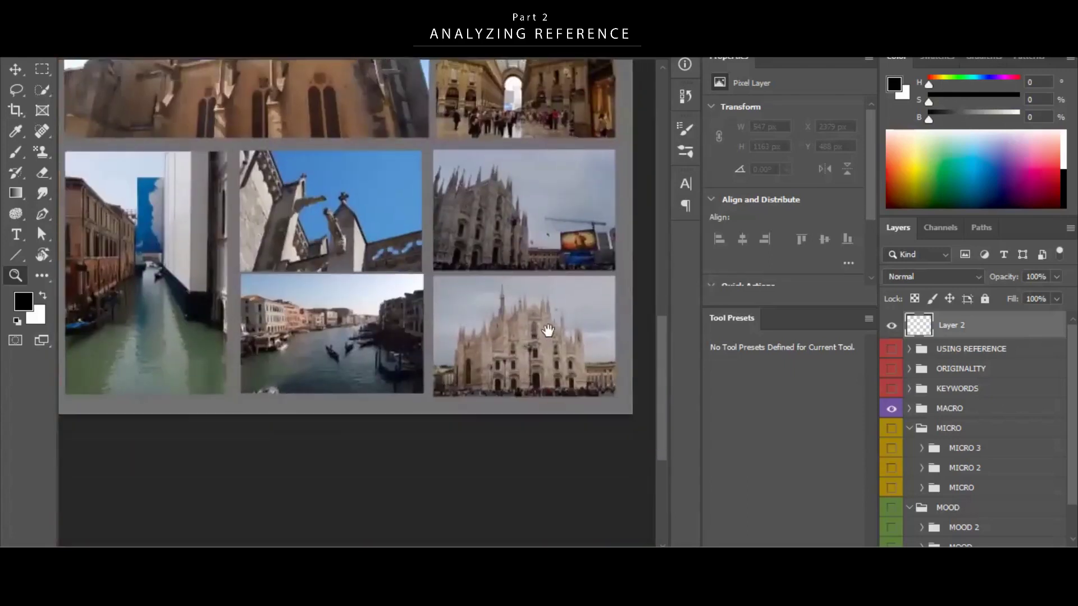
drag(572, 335, 606, 366)
drag(559, 376, 522, 375)
drag(365, 343, 624, 430)
mouse_move(351, 381)
mouse_down()
mouse_move(553, 419)
mouse_move(458, 374)
mouse_move(314, 395)
mouse_up()
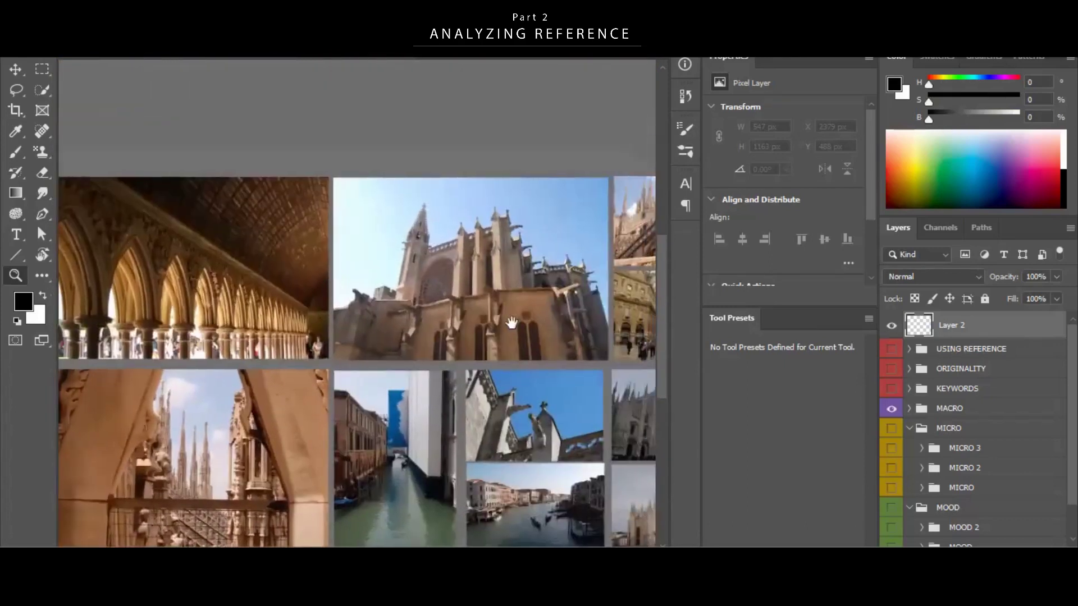
Frame the large buttressed cathedral photo together with the neighbouring spire and glass-roofed gallery photos.
drag(553, 283, 434, 298)
scroll(452, 217, up, 3)
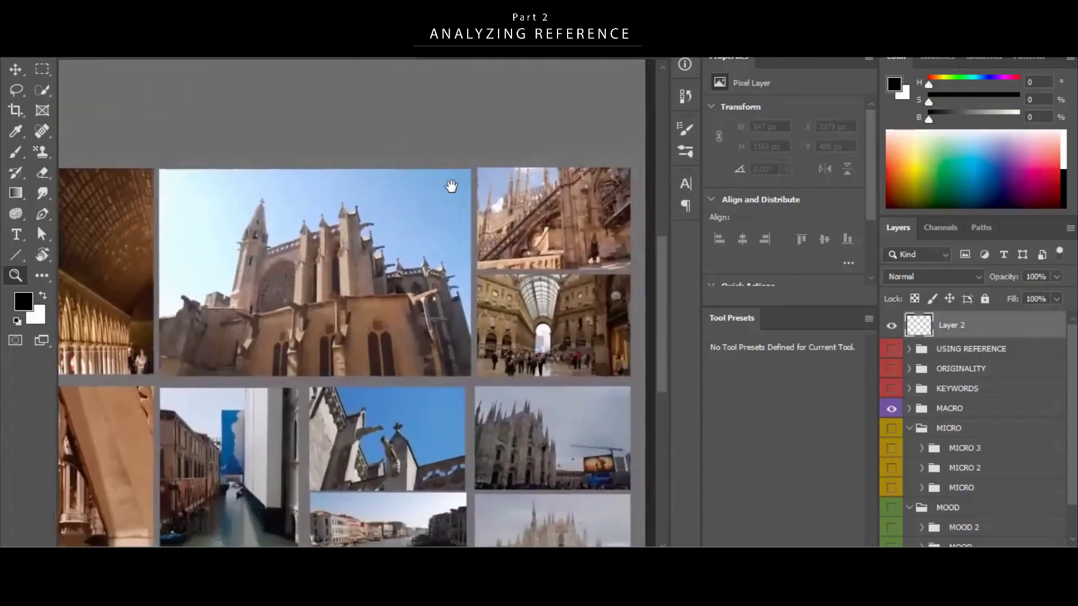
drag(490, 254, 485, 259)
mouse_move(488, 262)
mouse_down()
mouse_move(515, 325)
mouse_move(469, 335)
mouse_up()
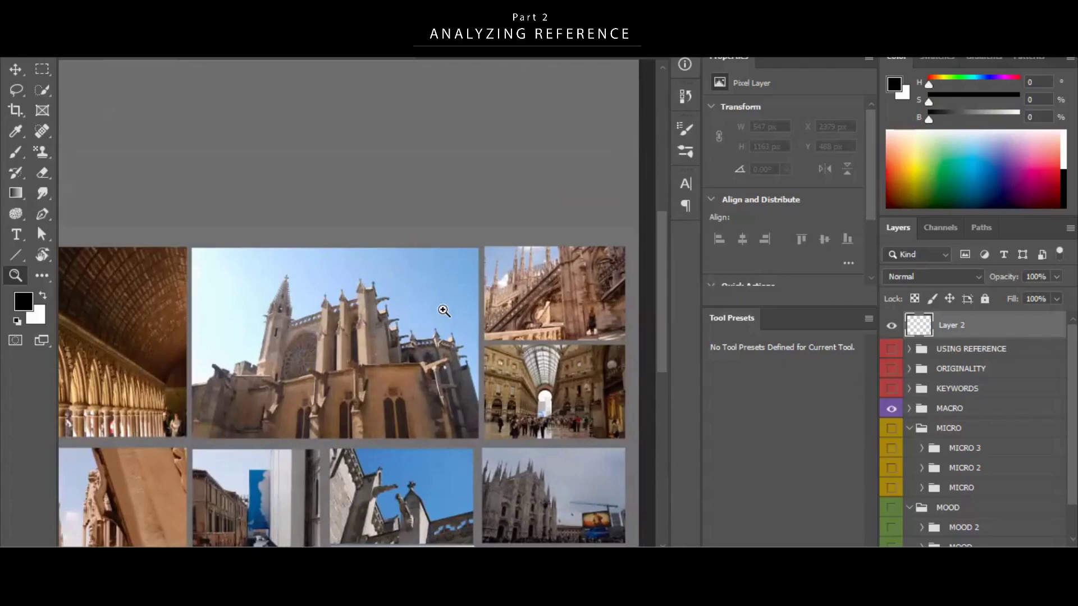
scroll(445, 305, up, 1)
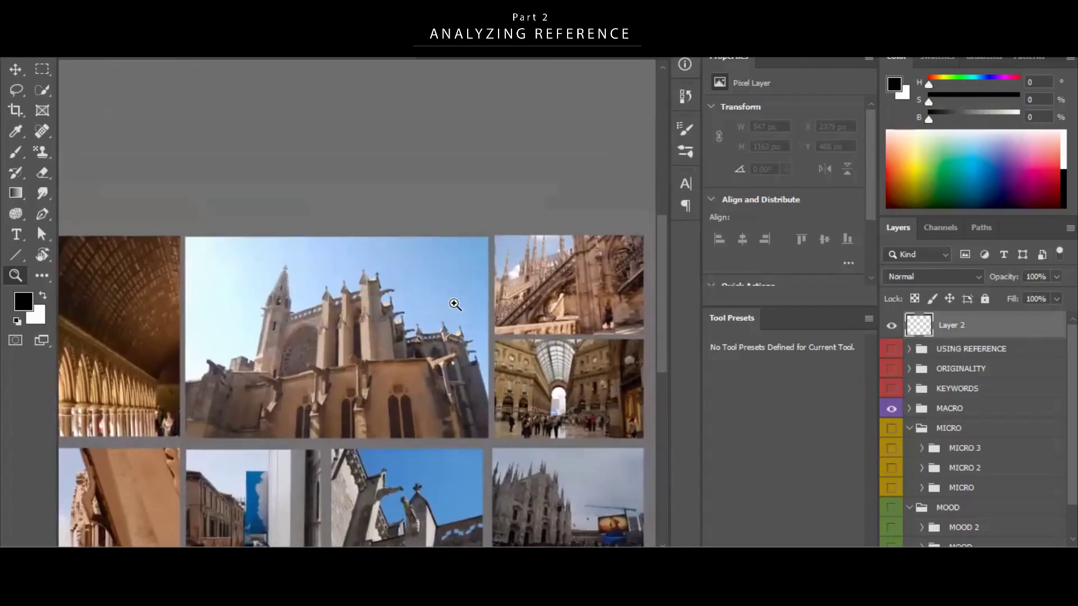
Frame the buttressed cathedral photo and activate the Brush with the _A_hard preset for drawing over it.
scroll(468, 291, up, 1)
scroll(497, 284, up, 1)
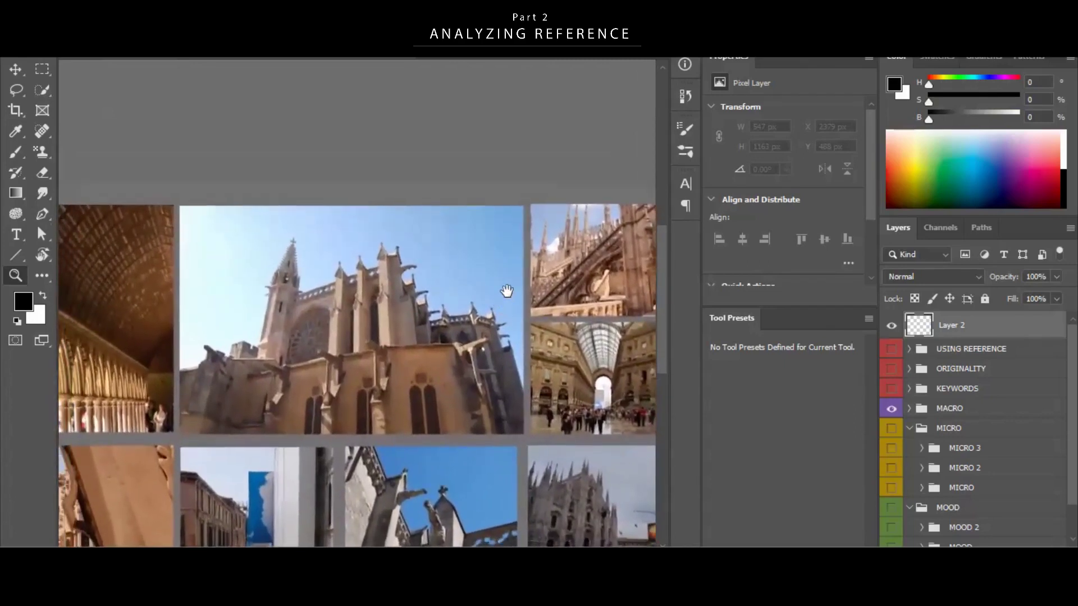
drag(474, 279, 464, 302)
scroll(478, 292, up, 1)
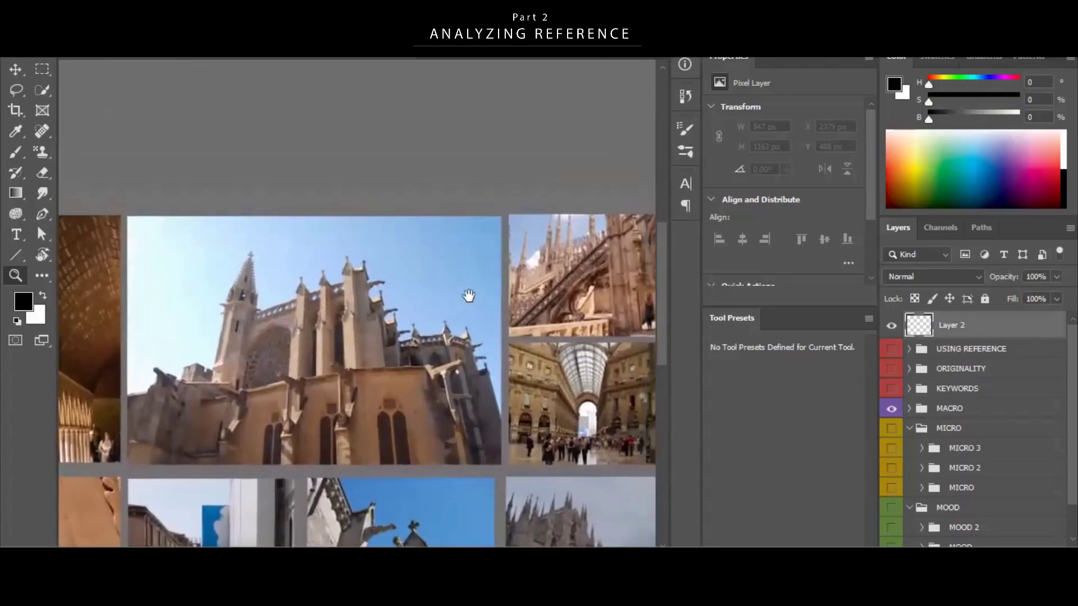
key(b)
alt+right_click(359, 264)
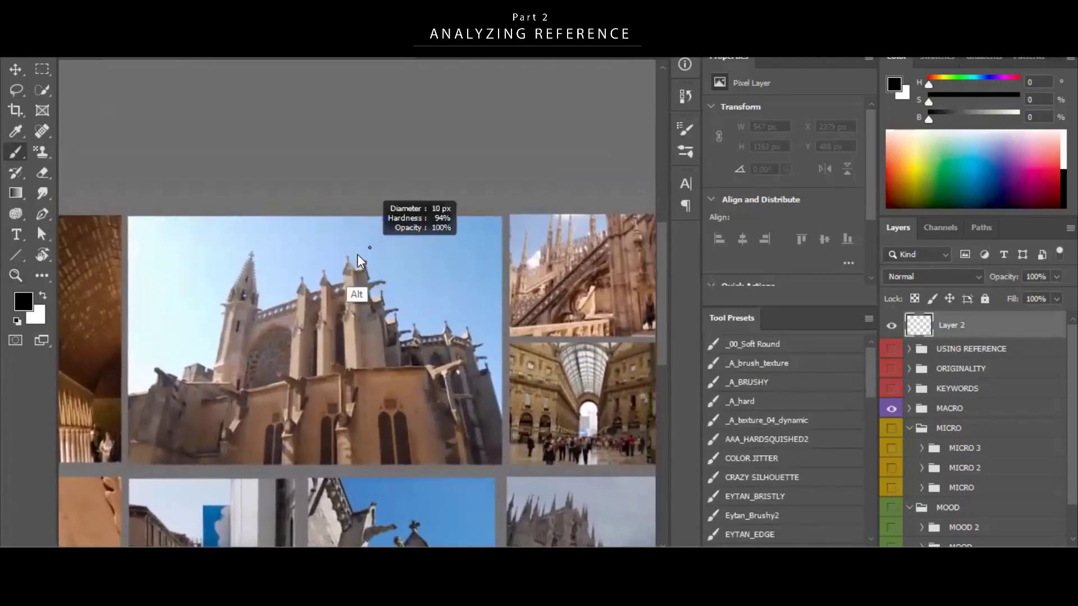
click(900, 158)
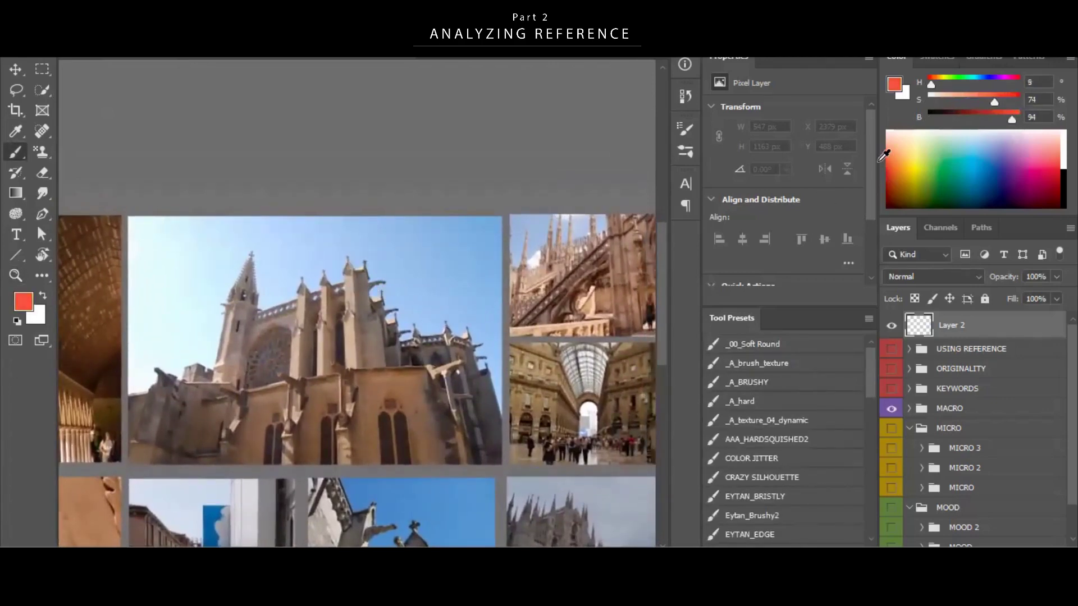
click(752, 401)
drag(393, 367, 426, 363)
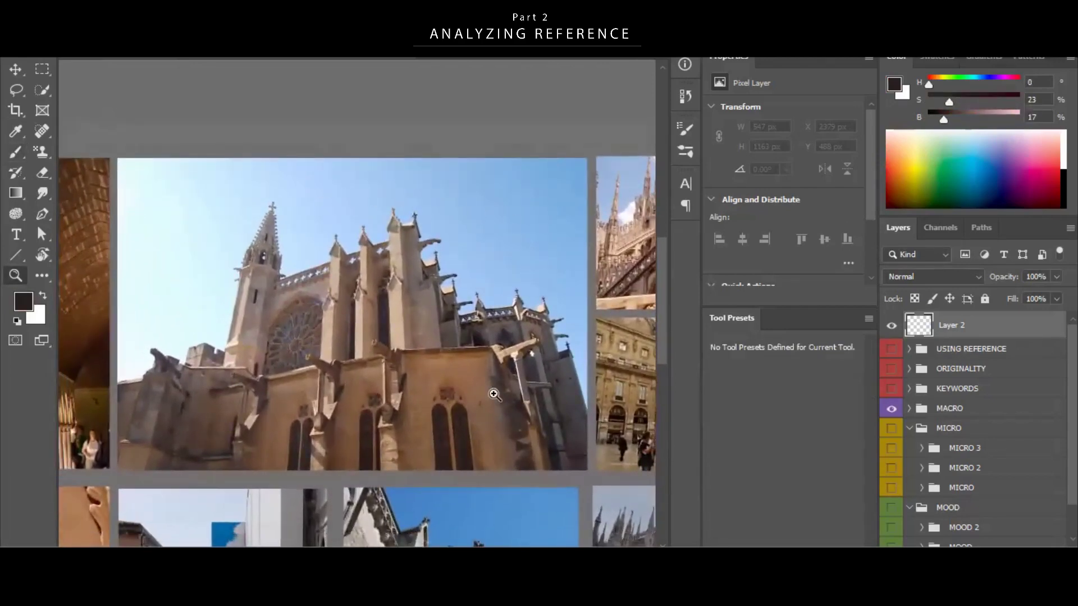
Set the brush colour to a bright red with hue 2, saturation 83 and brightness 93.
drag(473, 295, 454, 297)
drag(440, 334, 463, 335)
drag(359, 325, 367, 326)
drag(901, 158, 887, 167)
drag(503, 284, 493, 279)
drag(492, 278, 492, 269)
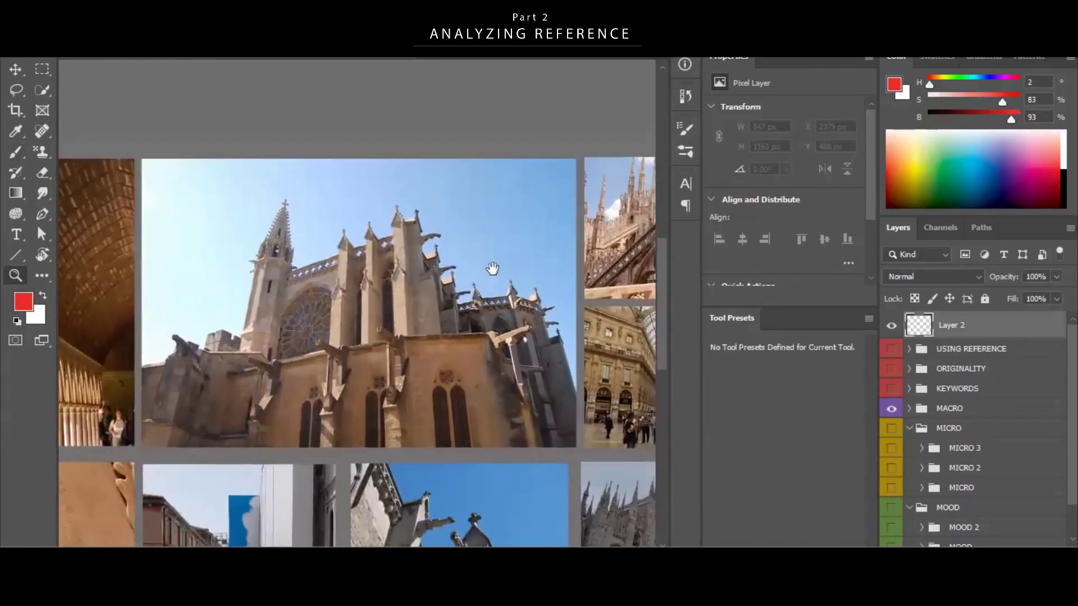
Draw two vertical red lines along the outer walls of the white spired cathedral in the board's lowest photo.
drag(376, 355, 368, 404)
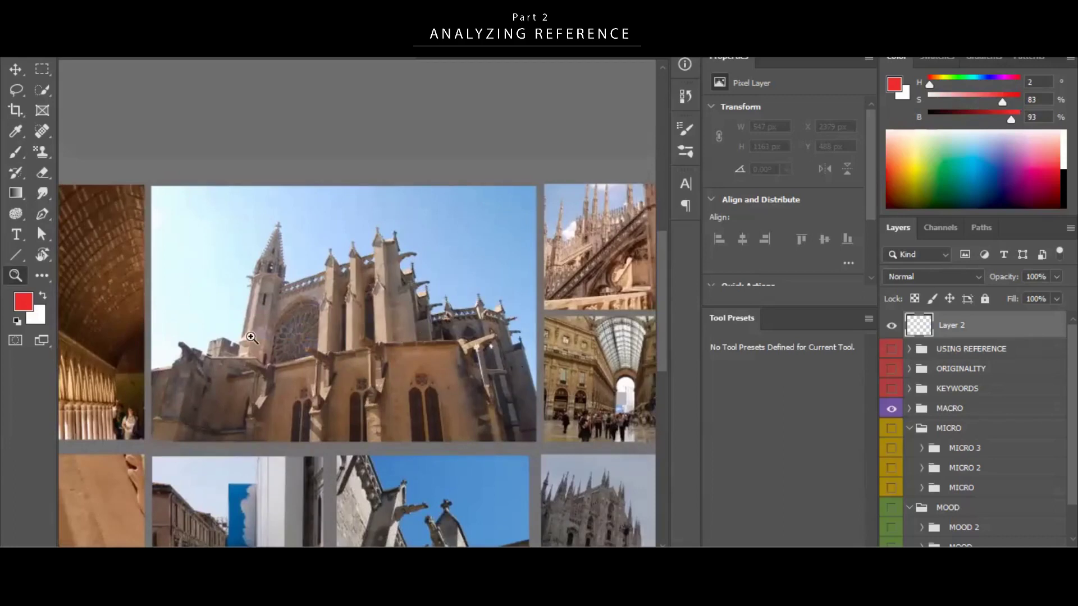
drag(507, 332, 491, 319)
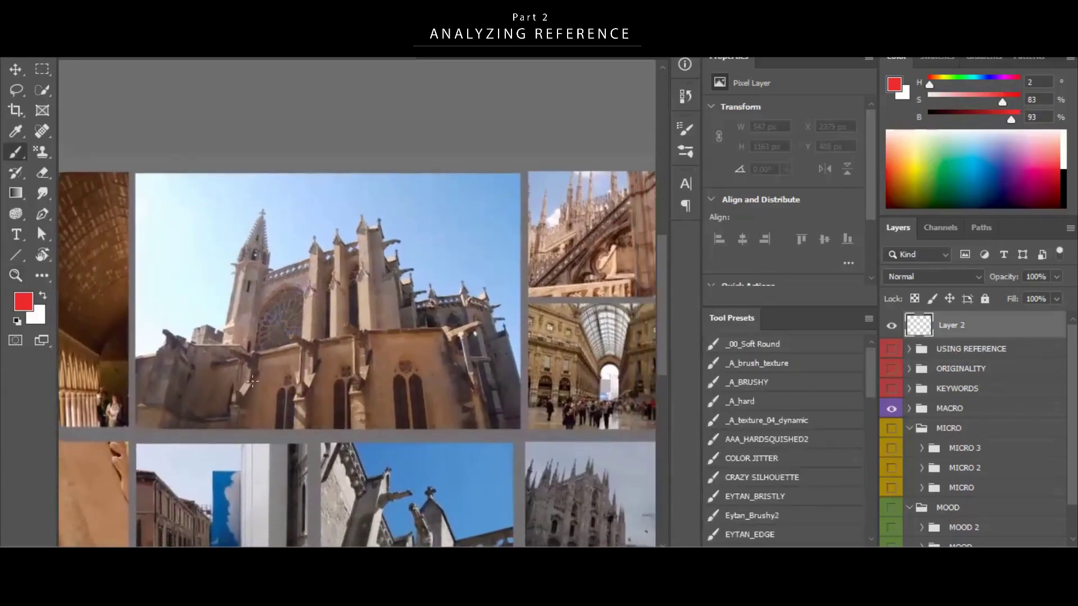
mouse_move(403, 265)
mouse_down()
mouse_move(354, 269)
mouse_move(408, 267)
mouse_up()
drag(456, 341, 296, 282)
drag(413, 405, 499, 370)
drag(498, 360, 514, 337)
drag(449, 368, 481, 354)
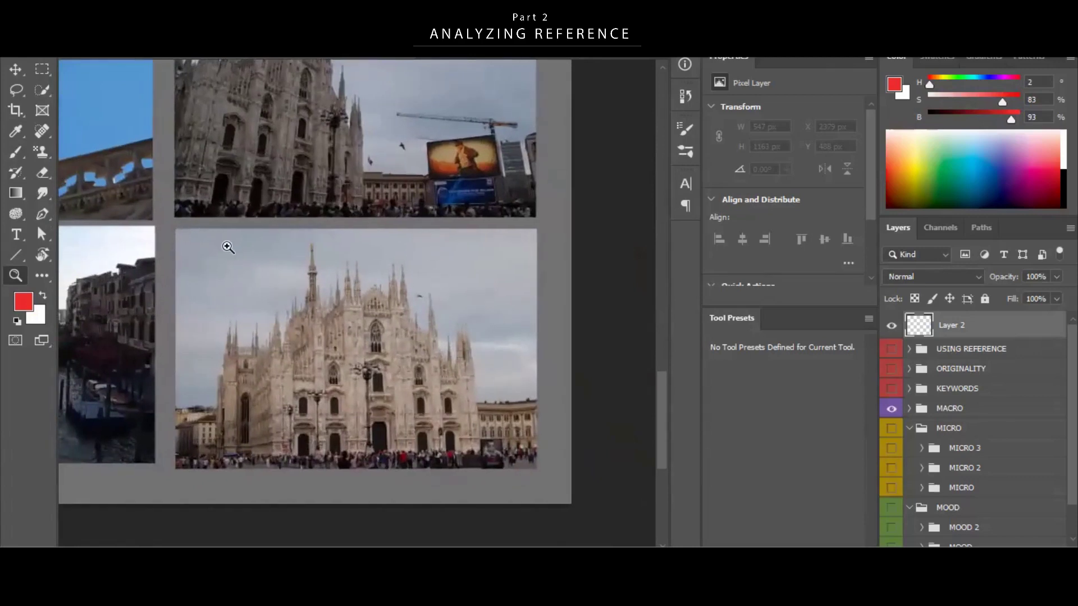
key(b)
drag(219, 454, 219, 374)
drag(477, 449, 480, 366)
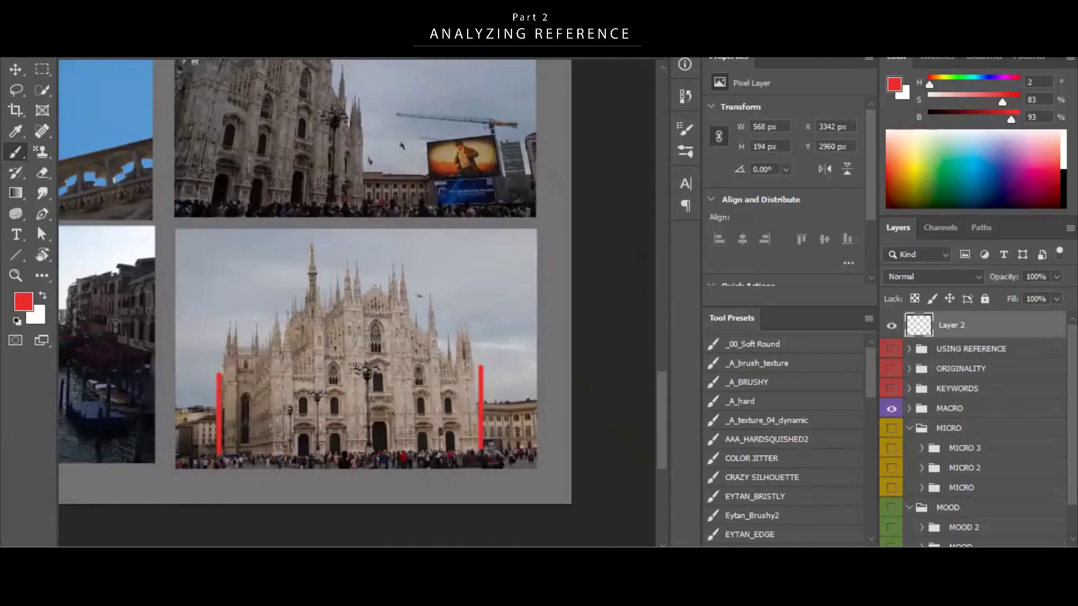
Complete the blocky cathedral outline with a stepped red roofline between the walls and a straight line along the ground.
mouse_move(216, 373)
mouse_down()
mouse_move(262, 367)
mouse_move(266, 336)
mouse_move(310, 310)
mouse_move(309, 300)
mouse_move(354, 299)
mouse_move(408, 300)
mouse_move(408, 342)
mouse_move(439, 346)
mouse_move(457, 372)
mouse_move(493, 374)
mouse_up()
shift+click(310, 334)
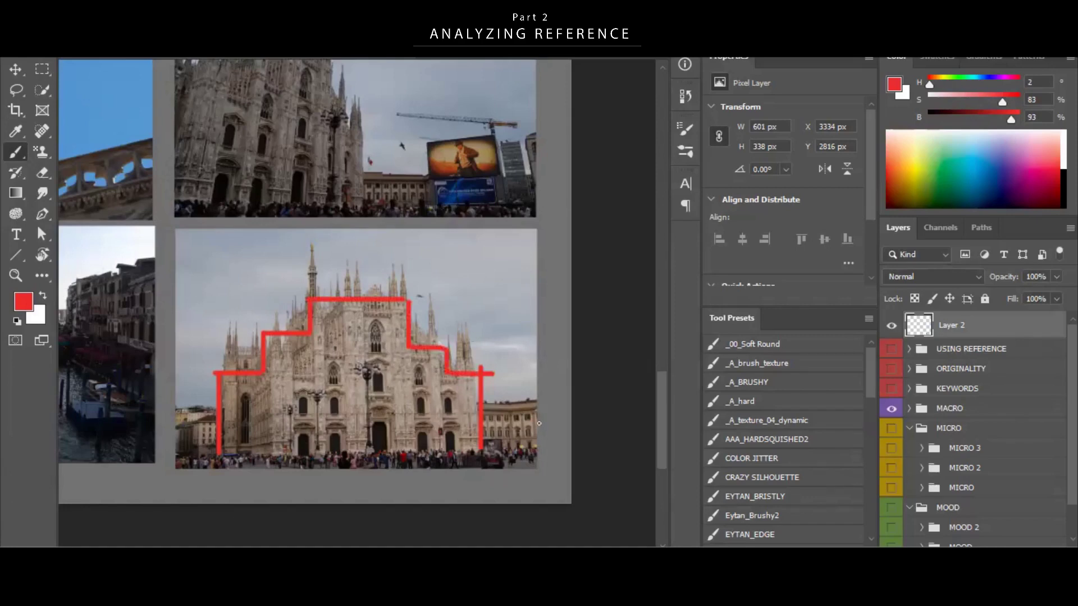
mouse_move(224, 450)
mouse_down()
mouse_move(470, 448)
mouse_move(202, 449)
mouse_up()
key(ctrl+z)
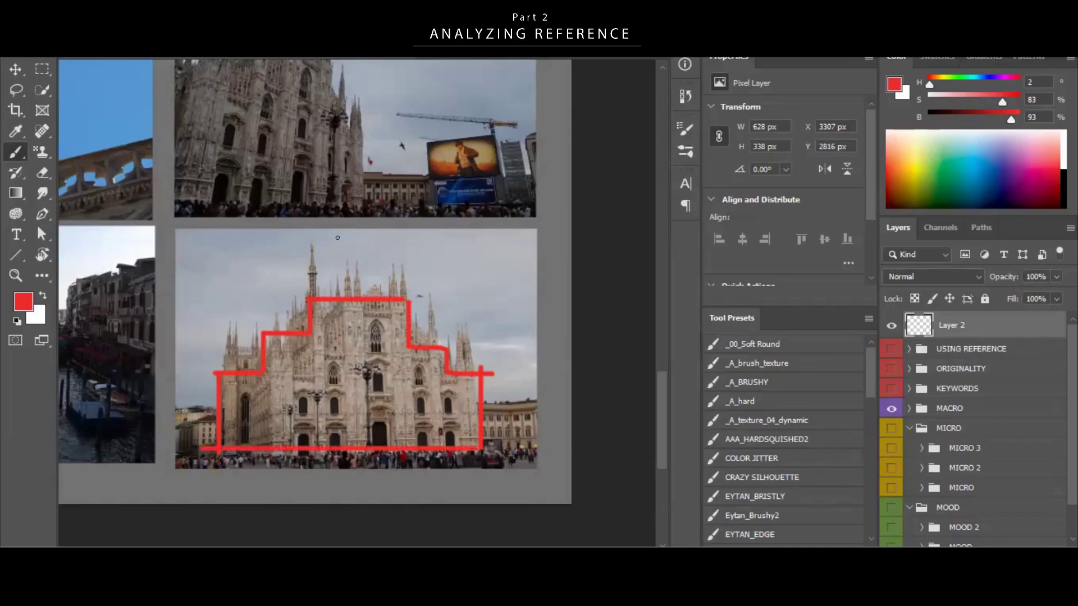
Toggle Layer 2 to compare the photo with its outline, leave the layer hidden, and add a new layer above it.
click(889, 325)
click(889, 325)
click(889, 325)
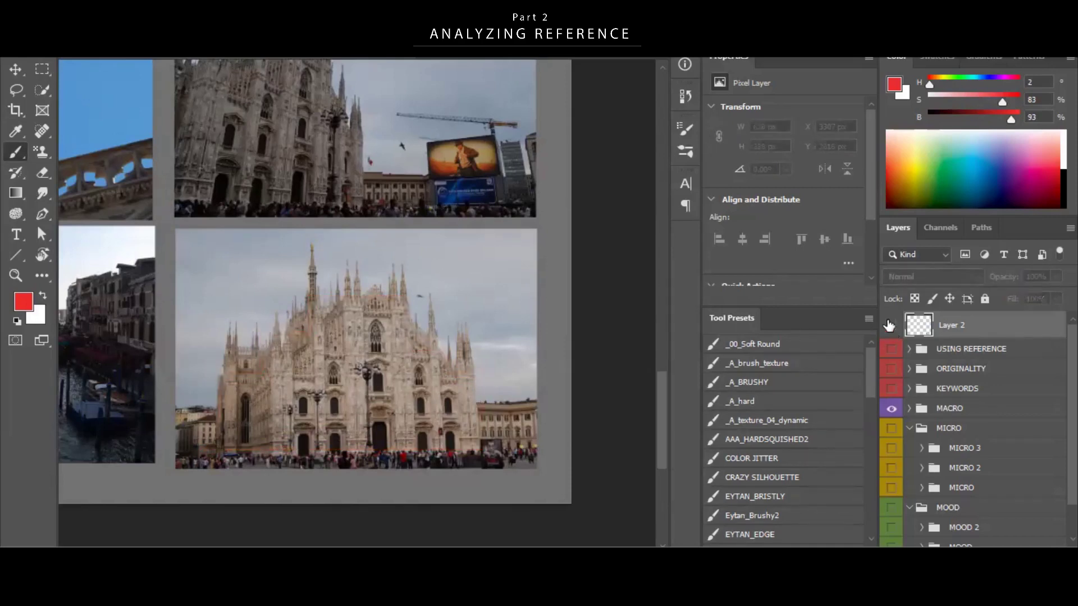
key(ctrl+shift+alt+n)
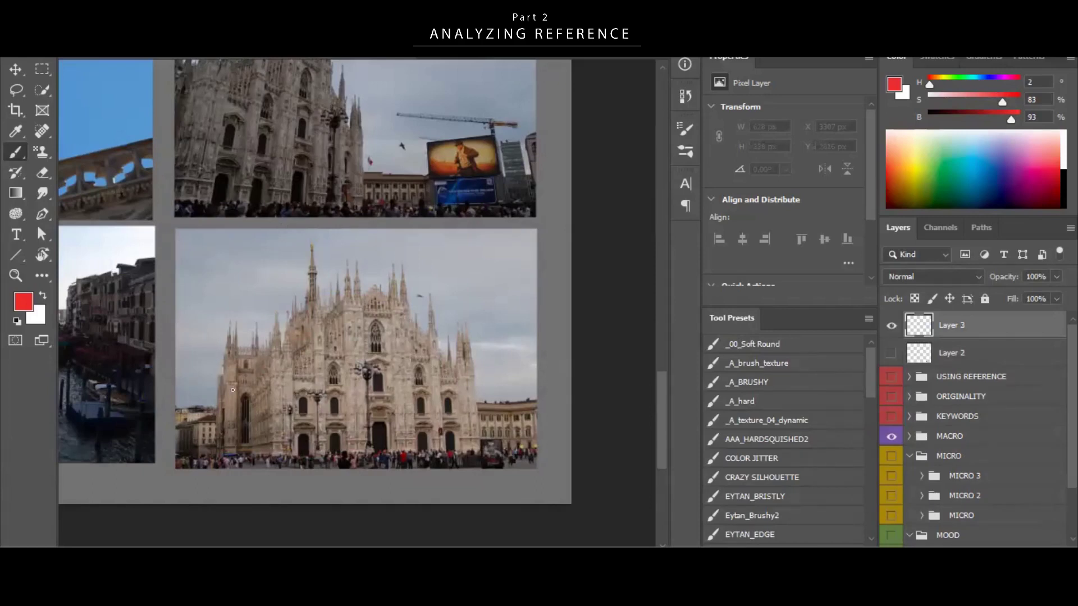
Outline the cathedral's lower main body on the new layer as a closed four-sided red shape with straight strokes.
click(222, 455)
shift+click(222, 360)
shift+click(466, 355)
shift+click(479, 454)
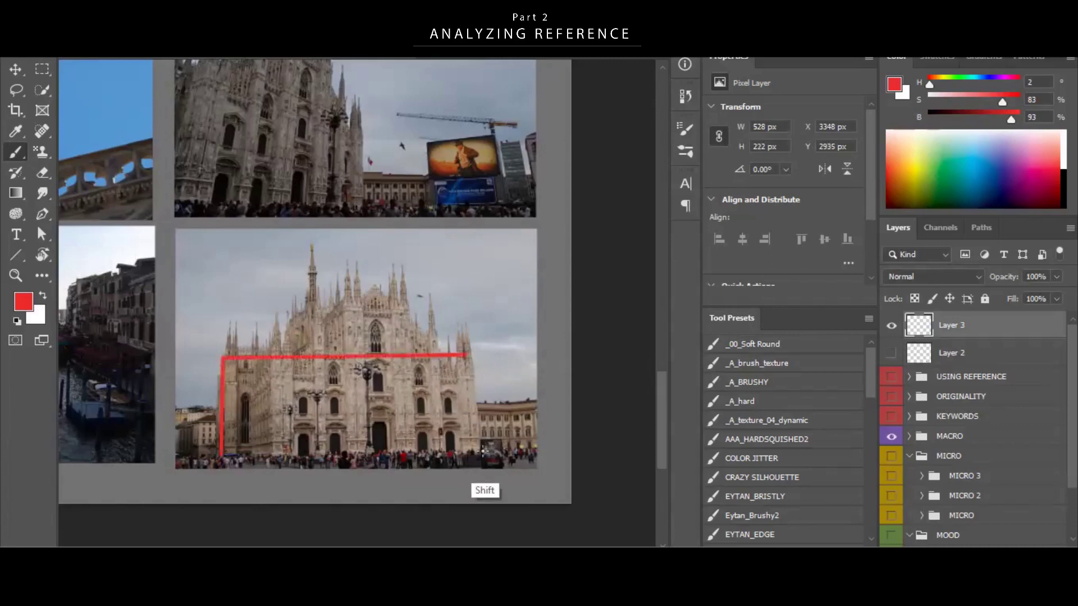
shift+click(222, 454)
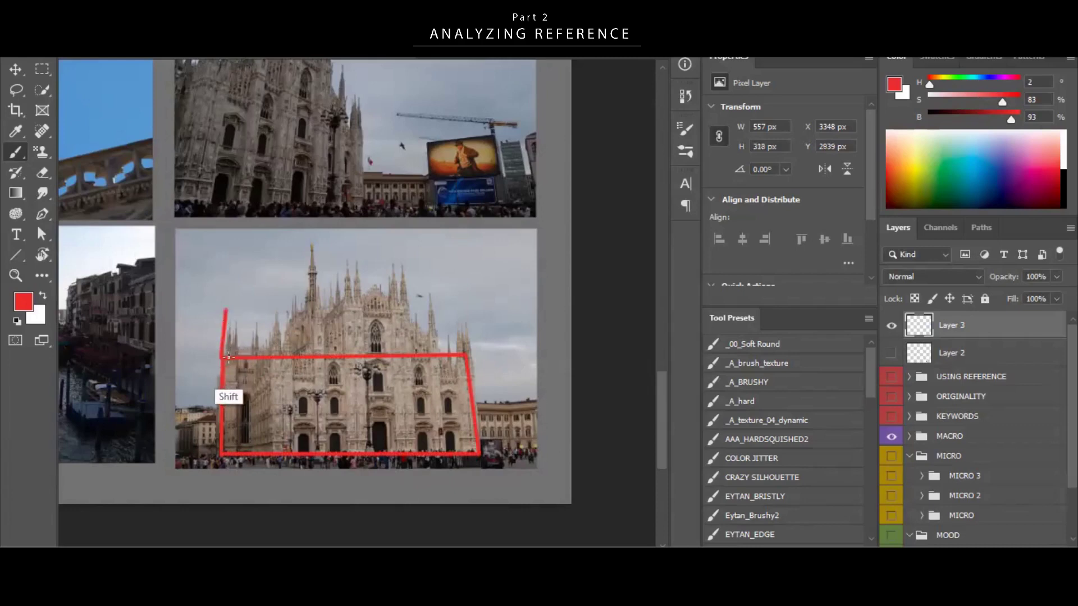
Draw narrow pointed spires on the main body's upper edge, at both ends and further in on each side.
shift+click(463, 306)
shift+click(467, 355)
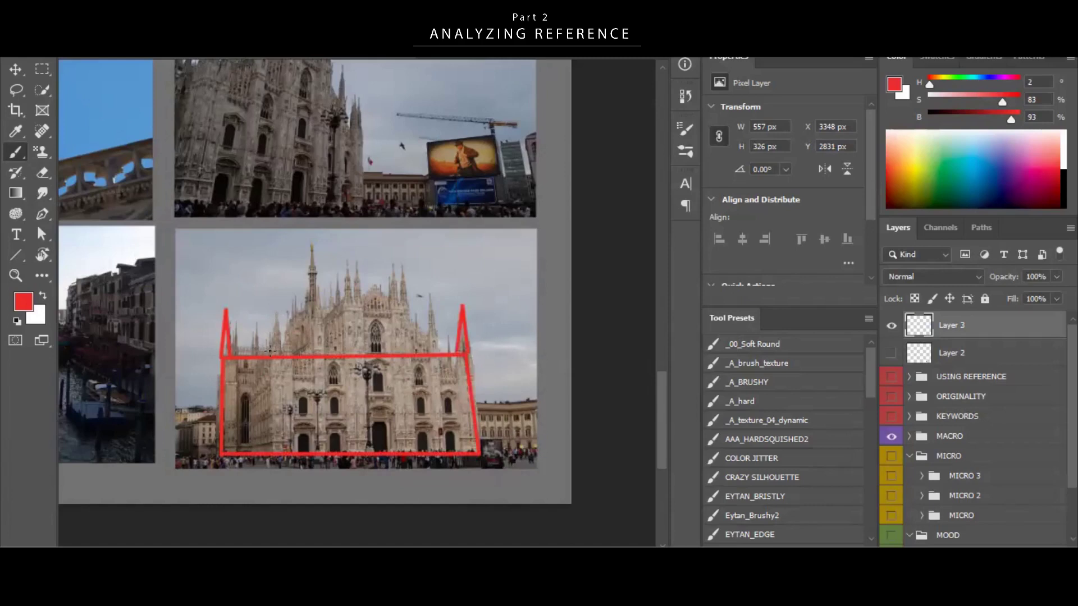
shift+click(277, 306)
shift+click(281, 355)
click(431, 355)
shift+click(420, 297)
shift+click(417, 355)
Add a raised central block on top of the main body and cap it with a pointed gable.
drag(393, 356, 394, 305)
shift+click(309, 304)
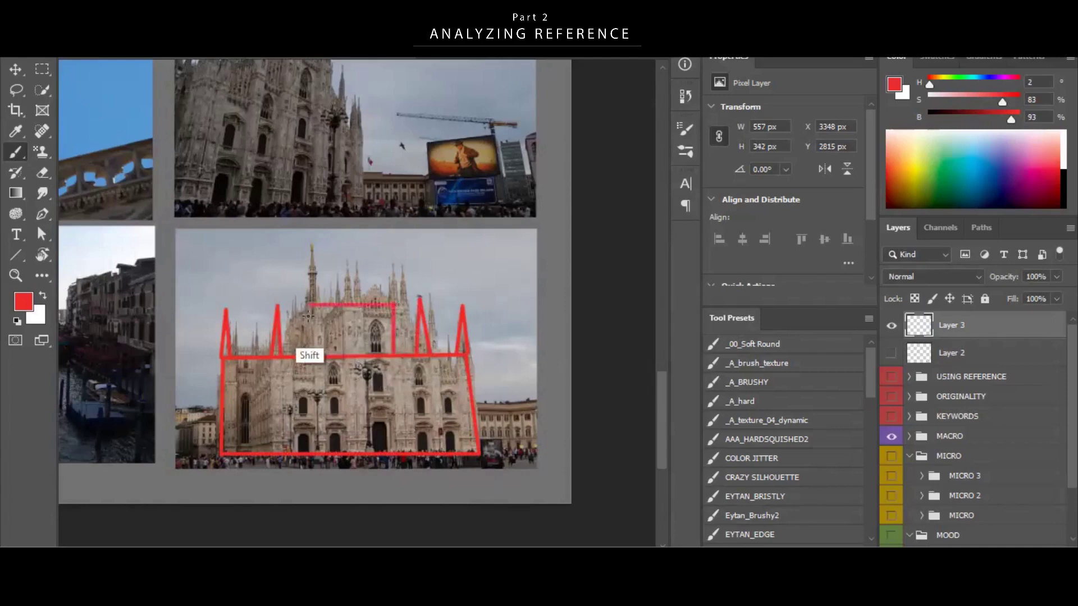
shift+click(302, 304)
shift+click(302, 355)
key(ctrl+z)
drag(303, 304, 332, 270)
shift+click(351, 269)
shift+click(396, 304)
Scale the red silhouette sketch down to about 256 by 186 px and place it in the photo's upper-left sky.
key(z)
alt+click(476, 297)
key(v)
mouse_move(507, 325)
mouse_down()
mouse_move(396, 285)
mouse_move(338, 311)
mouse_move(445, 317)
mouse_up()
key(ctrl+t)
mouse_move(397, 266)
mouse_down()
mouse_move(364, 289)
mouse_move(382, 285)
mouse_up()
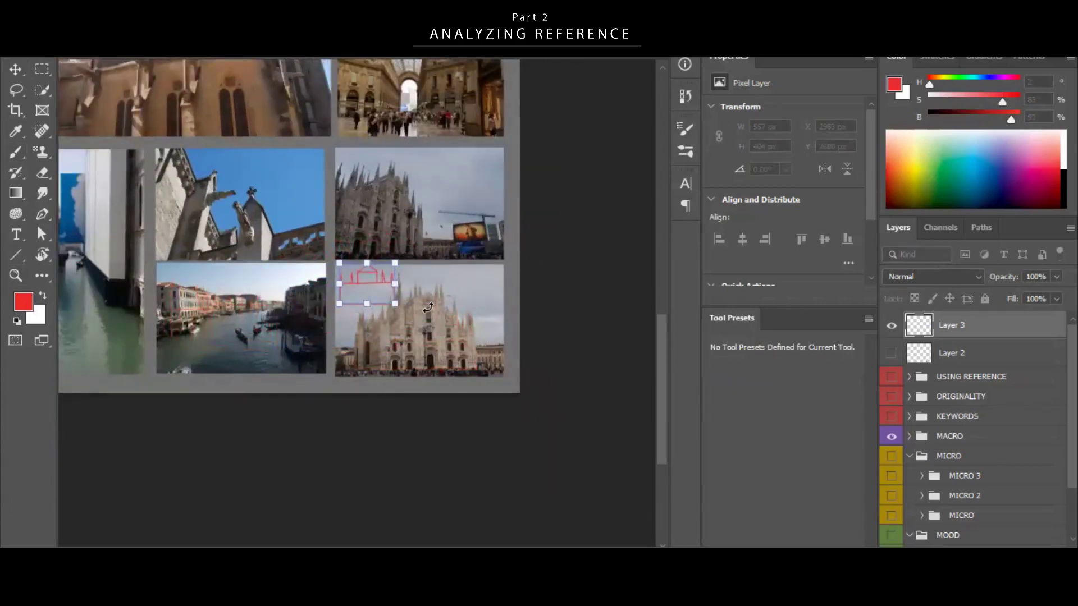
key(Return)
Add another new layer above the silhouette sketch and ready the Brush over the facade's windows.
key(z)
click(460, 331)
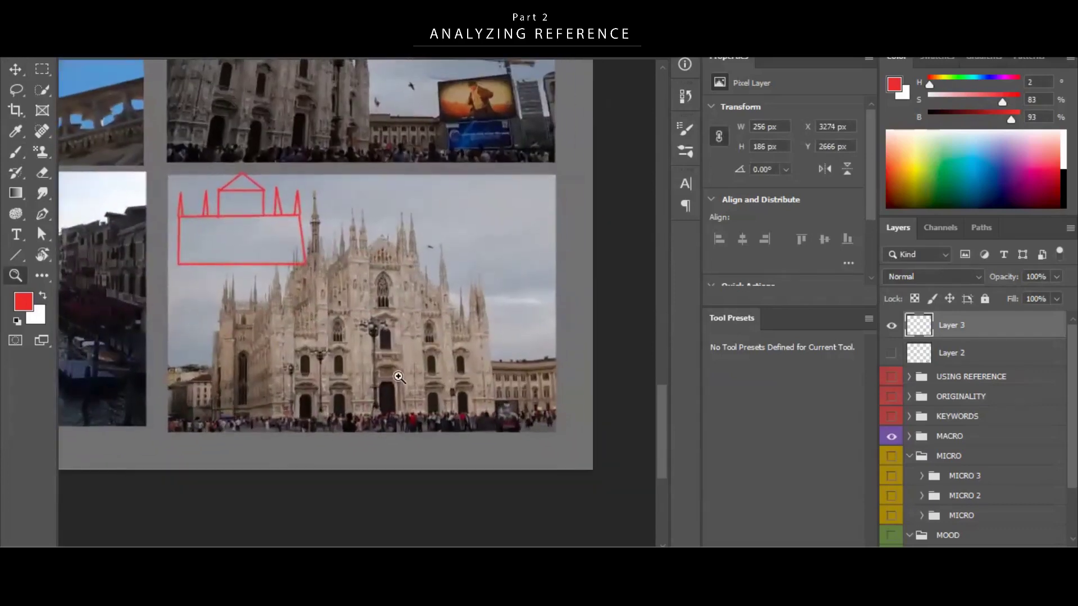
key(ctrl+shift+alt+n)
mouse_move(514, 406)
mouse_down()
mouse_move(494, 403)
mouse_move(483, 382)
mouse_move(457, 375)
mouse_move(445, 385)
mouse_move(383, 308)
mouse_up()
key(b)
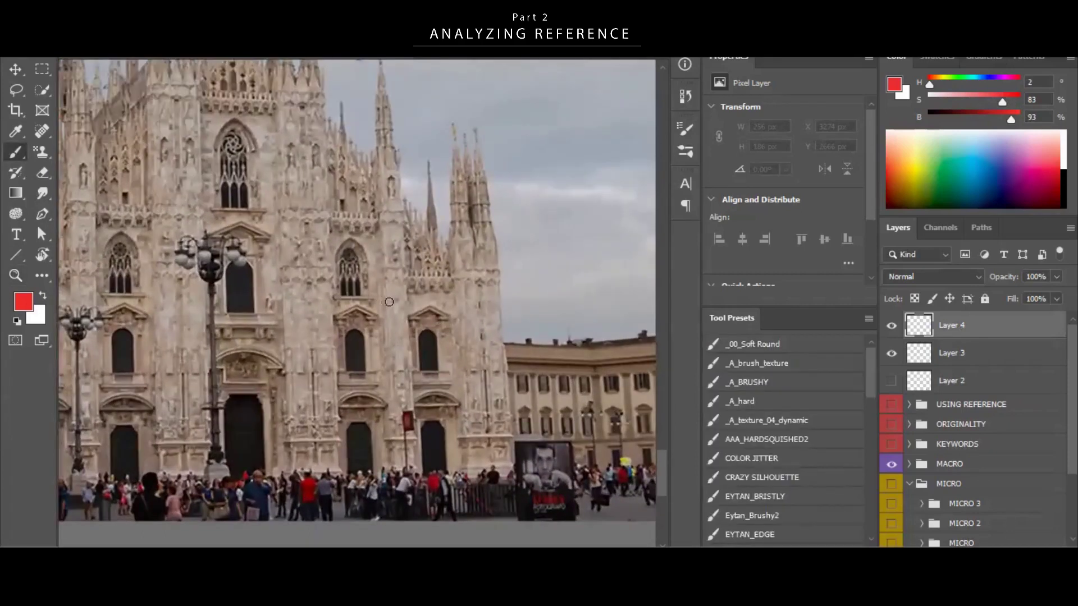
Draw three stacked red boxes around the windows and door of one bay on the facade's right side.
key(z)
mouse_move(413, 232)
mouse_down()
mouse_move(359, 320)
mouse_move(494, 356)
mouse_move(542, 265)
mouse_up()
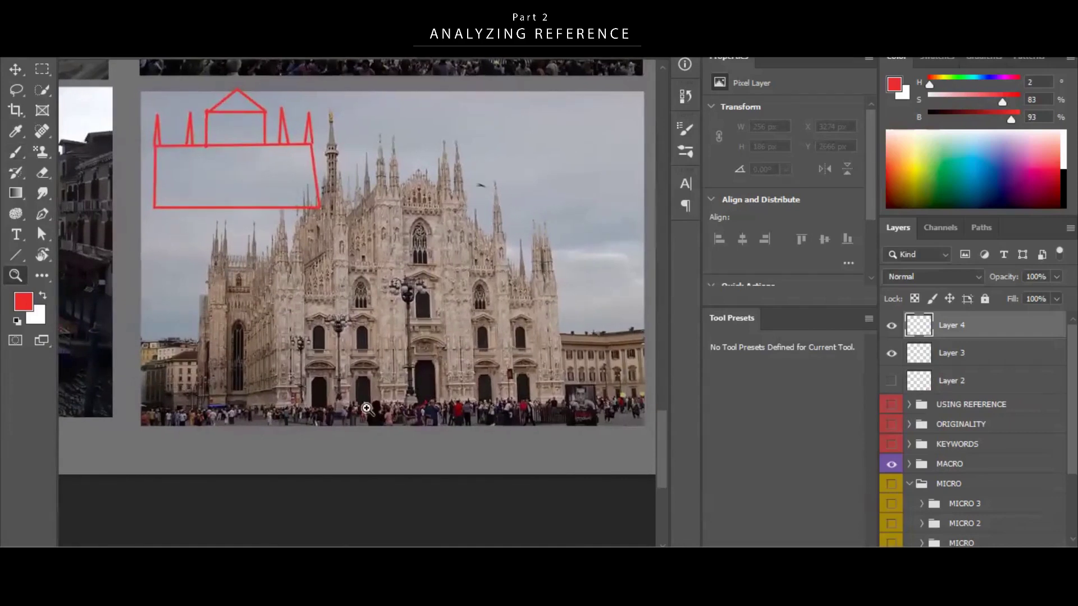
drag(484, 300, 561, 301)
key(b)
mouse_move(456, 259)
mouse_down()
mouse_move(414, 263)
mouse_move(396, 285)
mouse_move(403, 261)
mouse_move(406, 314)
mouse_move(469, 319)
mouse_move(466, 257)
mouse_up()
mouse_move(407, 320)
mouse_down()
mouse_move(407, 382)
mouse_move(468, 380)
mouse_move(468, 316)
mouse_up()
mouse_move(407, 388)
mouse_down()
mouse_move(407, 443)
mouse_move(407, 415)
mouse_move(407, 443)
mouse_move(470, 442)
mouse_move(470, 384)
mouse_move(489, 387)
mouse_move(482, 339)
mouse_up()
key(ctrl+z)
Draw a tall, narrow red pillar along the right side of the stacked boxes, rising above them.
key(z)
key(v)
key(b)
mouse_move(444, 398)
mouse_down()
mouse_move(443, 236)
mouse_move(457, 234)
mouse_move(469, 413)
mouse_move(458, 422)
mouse_move(449, 402)
mouse_up()
shift+click(460, 234)
Shift the bay sketch slightly to the right and narrow it to about 89 px wide.
key(v)
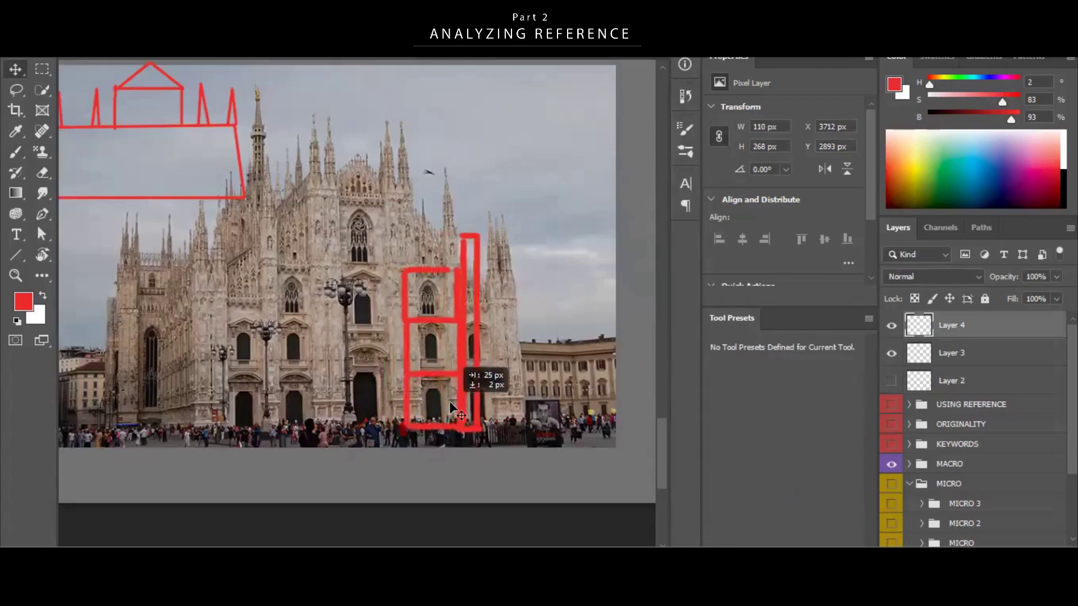
key(ctrl+t)
drag(484, 338, 477, 332)
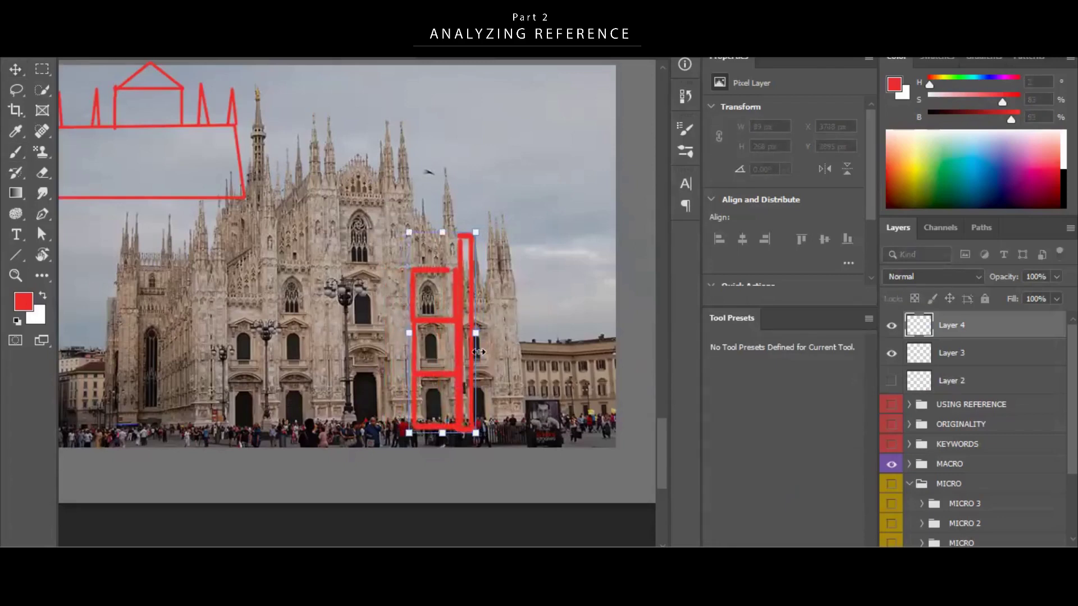
key(Return)
Draw a matching tall, narrow pillar along the left side of the stacked boxes, down to the base line.
key(b)
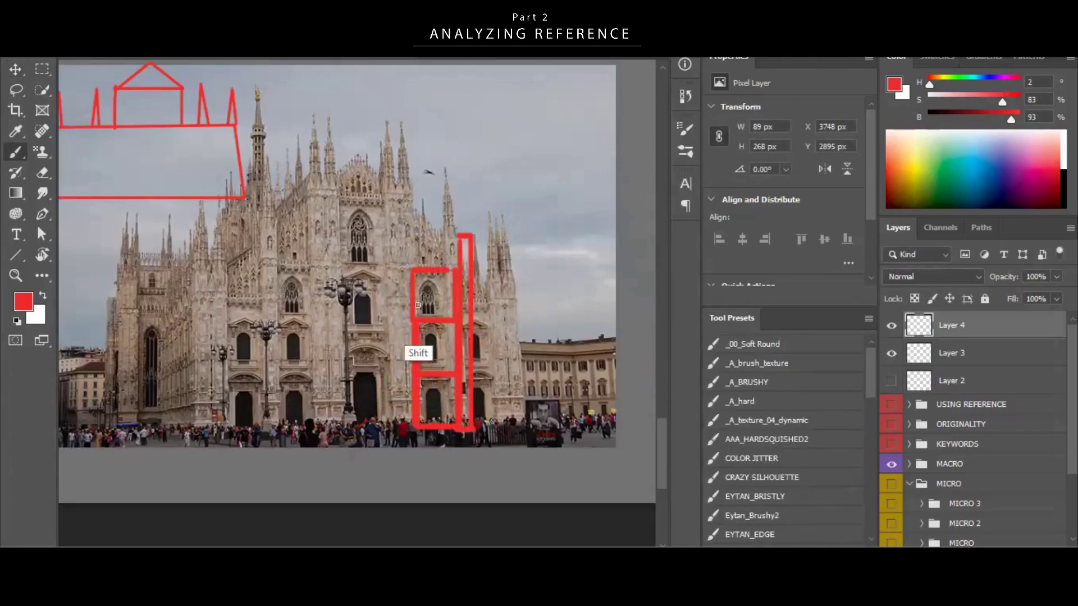
shift+click(417, 230)
shift+click(398, 232)
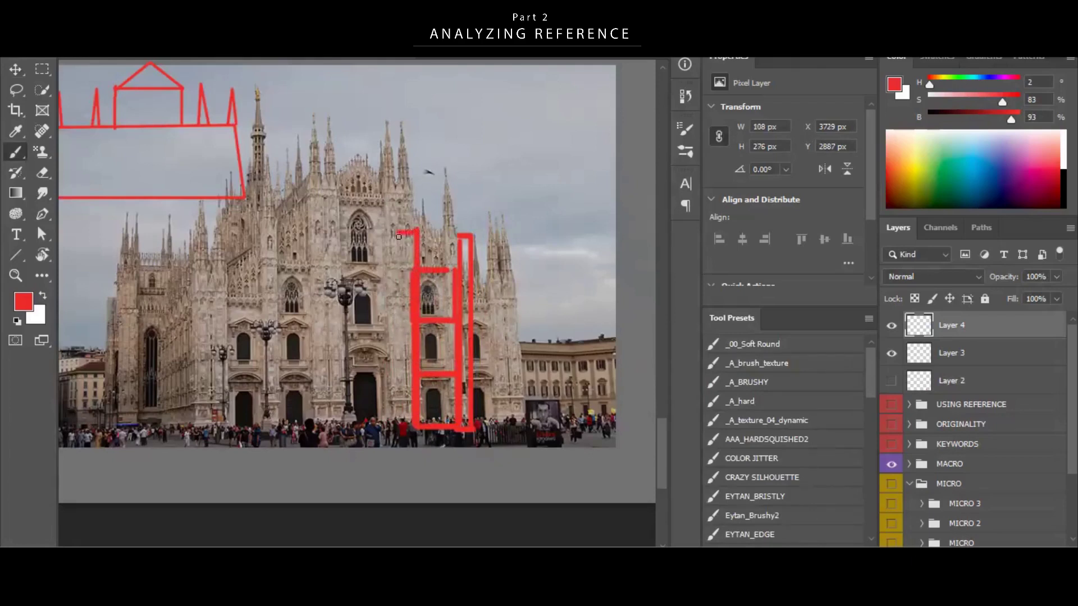
shift+click(401, 430)
shift+click(443, 428)
Move the bay sketch off the facade into the sky at the photo's upper-right corner.
key(z)
mouse_move(522, 413)
mouse_down()
mouse_move(500, 415)
mouse_move(489, 435)
mouse_move(573, 306)
mouse_up()
key(v)
key(z)
key(z)
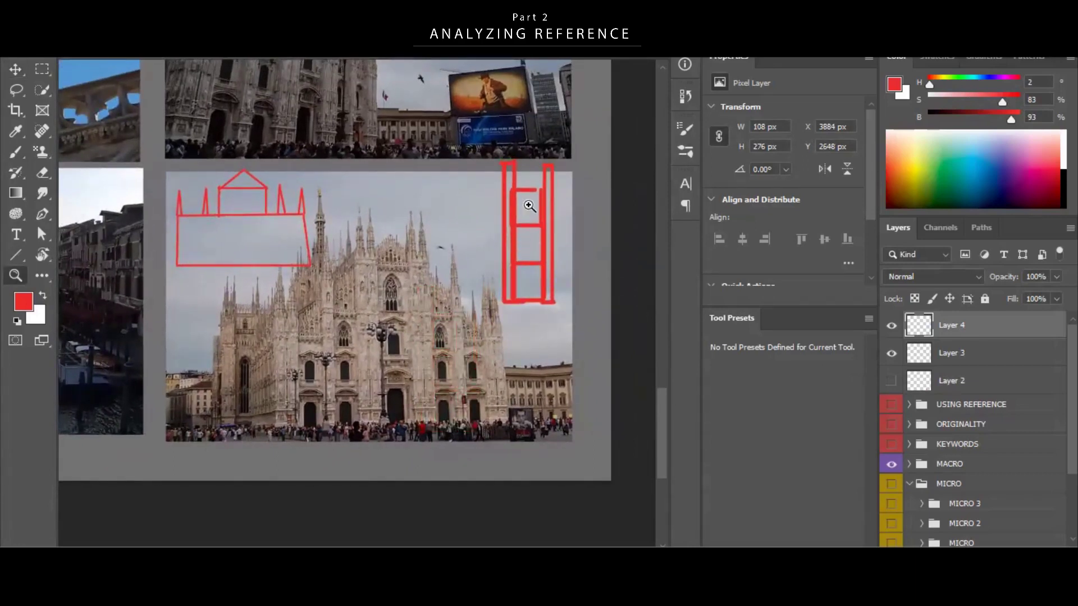
Duplicate the bay sketch, scale the copy to about 40 by 103 px, and fit it inside the silhouette's right half.
mouse_move(532, 215)
mouse_down()
mouse_move(543, 235)
mouse_move(560, 235)
mouse_move(565, 271)
mouse_move(587, 272)
mouse_up()
key(v)
drag(522, 283, 271, 260)
key(ctrl+t)
mouse_move(309, 136)
mouse_down()
mouse_move(265, 230)
mouse_move(270, 209)
mouse_up()
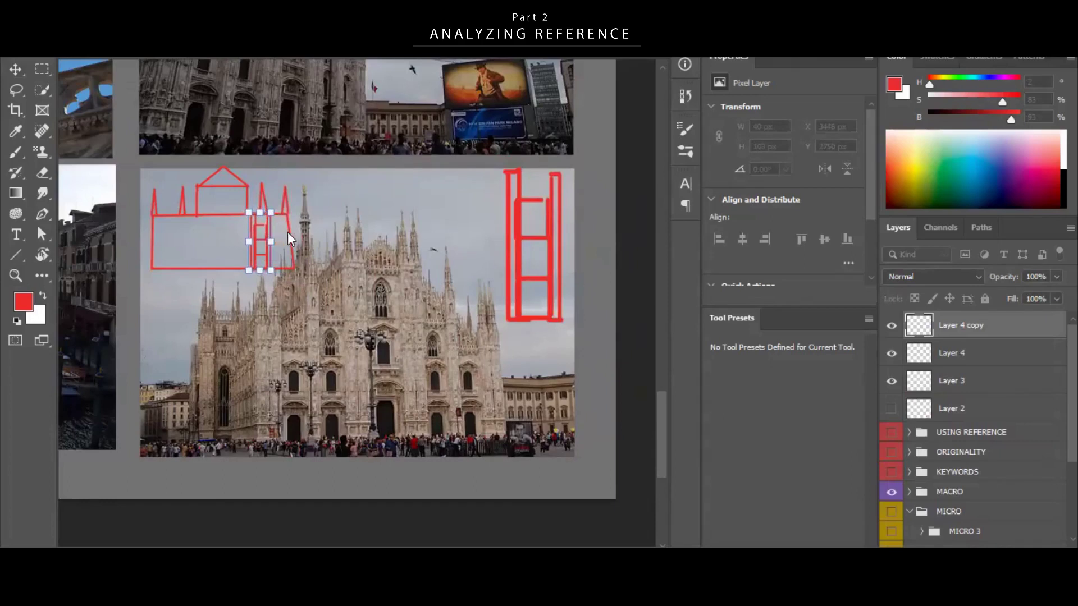
key(alt+space)
click(258, 254)
key(Return)
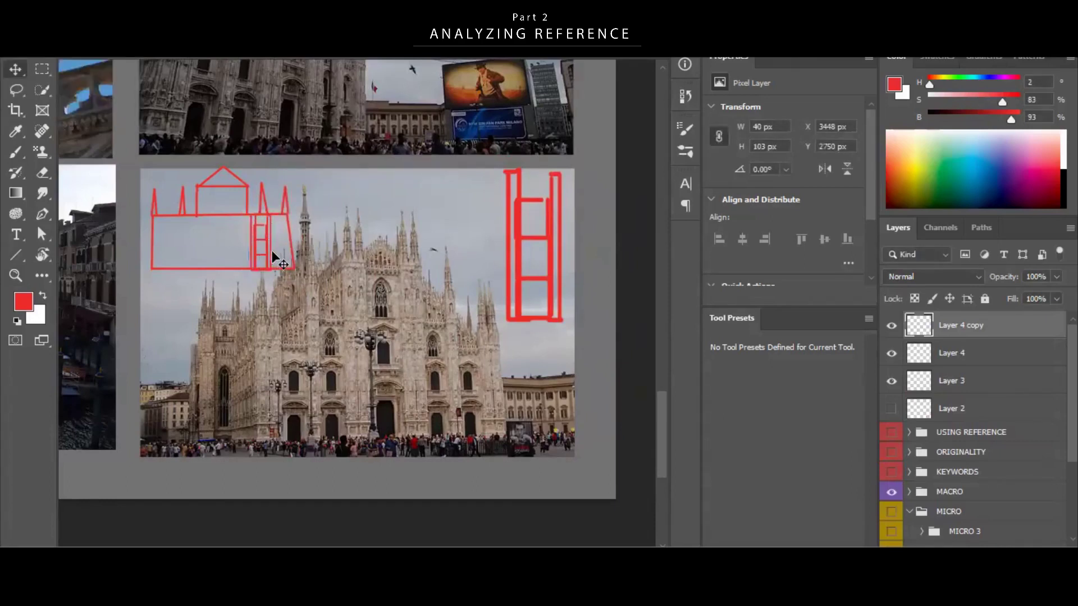
Duplicate the small bay sketch into the silhouette's left half and undo the extra move.
drag(334, 256, 251, 272)
drag(244, 274, 286, 273)
key(ctrl+z)
Add a new layer and trace the triangular pediment above a middle-row facade window with straight red strokes.
key(ctrl+shift+alt+n)
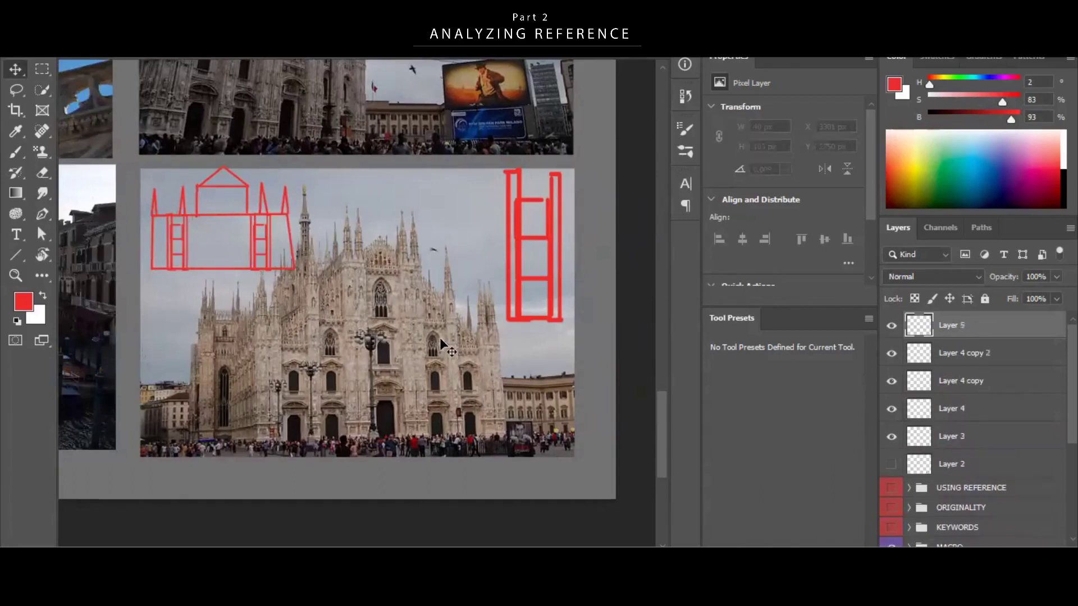
key(z)
click(540, 267)
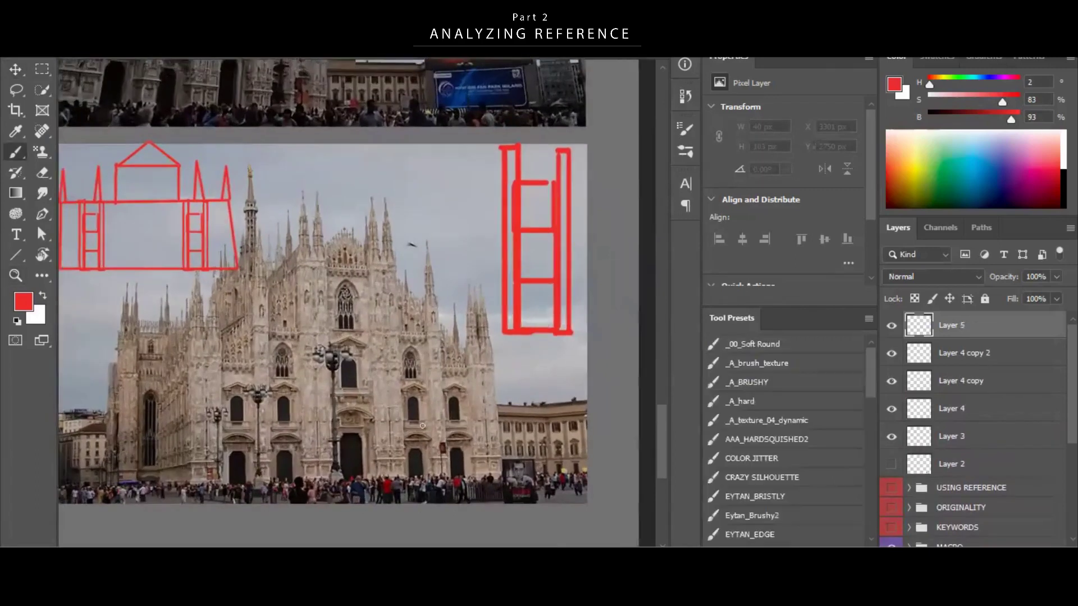
key(z)
click(428, 426)
mouse_move(390, 382)
mouse_down()
mouse_move(384, 392)
mouse_move(389, 366)
mouse_up()
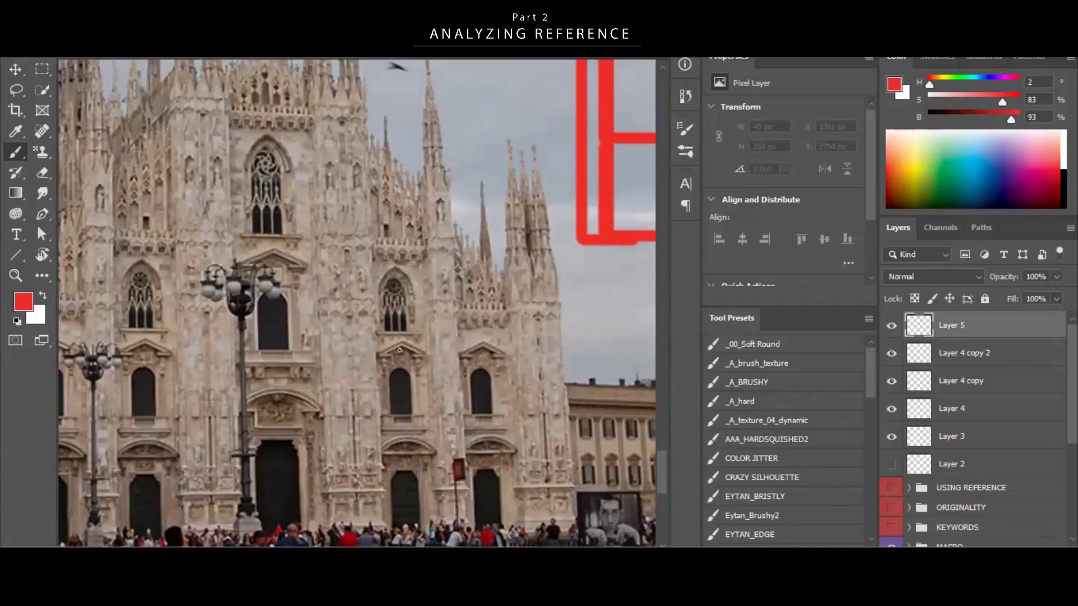
click(382, 353)
shift+click(402, 344)
shift+click(428, 355)
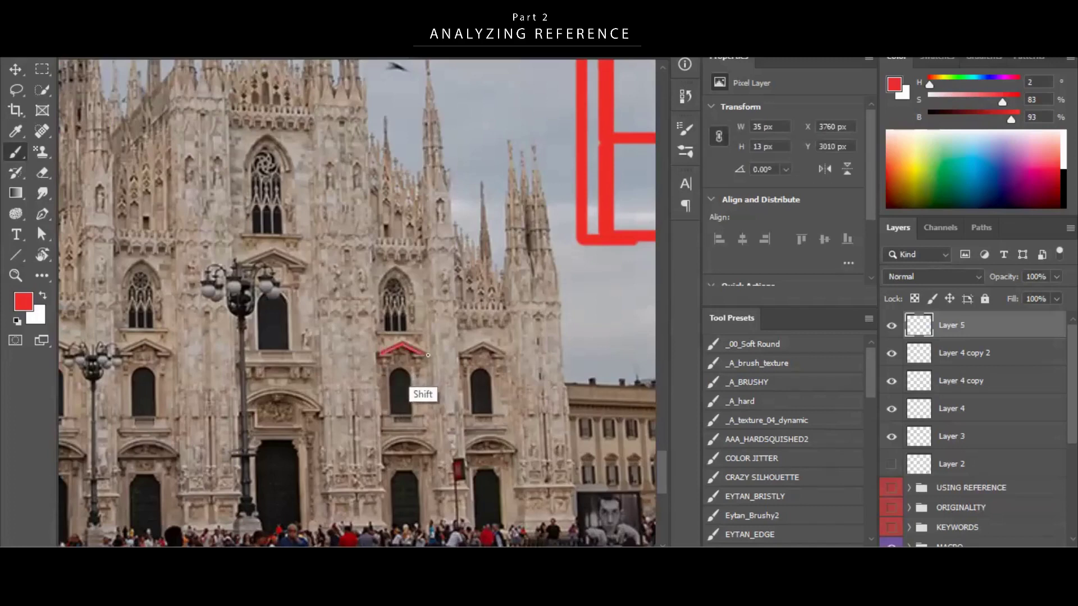
Trace the arched window opening beneath the pediment with straight red strokes.
drag(413, 397, 393, 373)
click(372, 392)
shift+click(393, 391)
shift+click(392, 353)
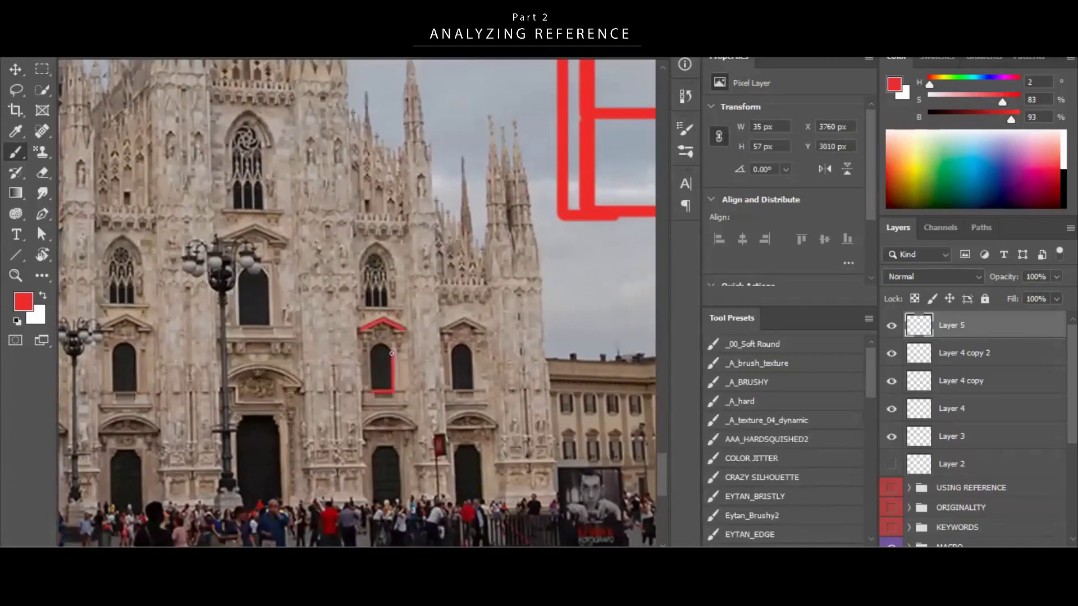
shift+click(370, 386)
Draw the vertical red side columns flanking the window up to the pediment's ends.
drag(360, 336, 360, 395)
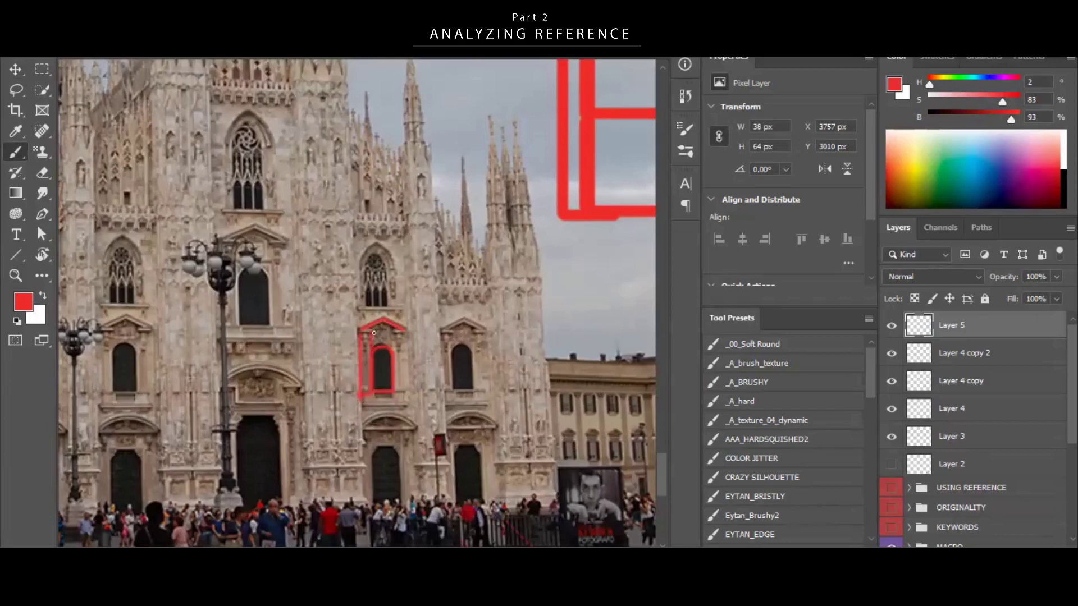
drag(400, 331, 404, 390)
shift+click(401, 331)
key(z)
mouse_move(422, 355)
mouse_down()
mouse_move(448, 361)
mouse_move(365, 347)
mouse_move(389, 365)
mouse_move(380, 364)
mouse_up()
key(b)
key(z)
key(b)
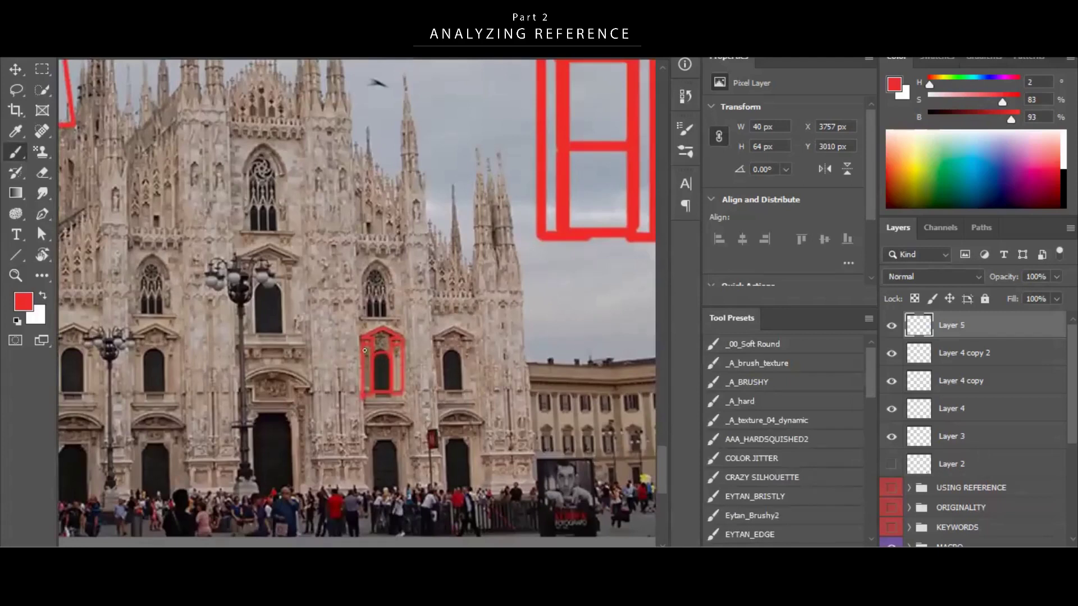
Move the window sketch off the facade up into the bay sketch in the sky.
key(z)
drag(450, 337, 420, 354)
key(v)
mouse_move(479, 369)
mouse_down()
mouse_move(498, 229)
mouse_move(477, 210)
mouse_move(495, 212)
mouse_up()
Duplicate the bay and window sketches and fit the copies, about 42 by 104 px, into the middle of the silhouette.
key(z)
key(e)
mouse_move(464, 260)
mouse_down()
mouse_move(418, 255)
mouse_move(435, 274)
mouse_move(493, 265)
mouse_move(565, 287)
mouse_move(589, 313)
mouse_move(162, 291)
mouse_move(127, 269)
mouse_up()
key(z)
key(v)
drag(144, 103, 118, 169)
key(Return)
Add a new layer and draw the stepped right side of the large sandstone cathedral's silhouette in thick red strokes.
key(z)
drag(233, 341, 208, 351)
drag(226, 435, 349, 448)
drag(413, 362, 516, 463)
mouse_move(527, 412)
mouse_down()
mouse_move(595, 446)
mouse_move(523, 424)
mouse_up()
scroll(470, 403, up, 4)
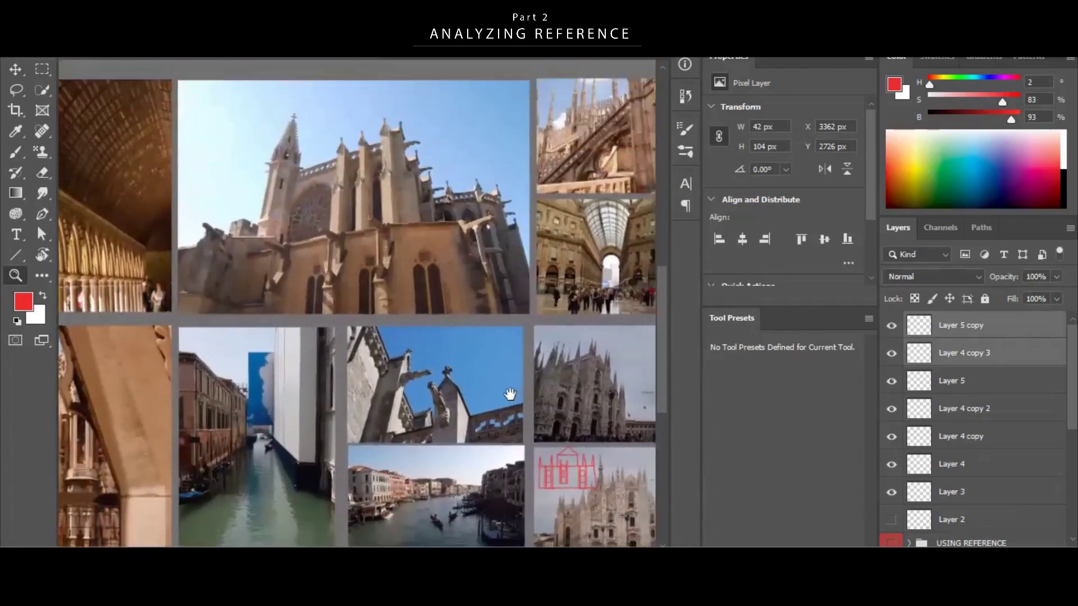
scroll(459, 366, down, 2)
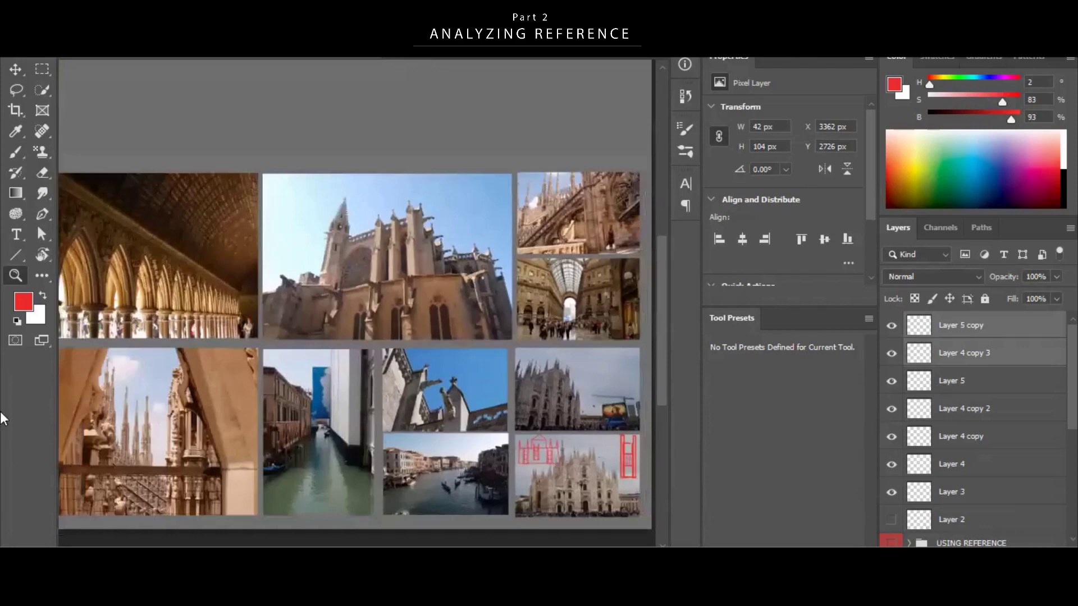
key(ctrl+shift+alt+n)
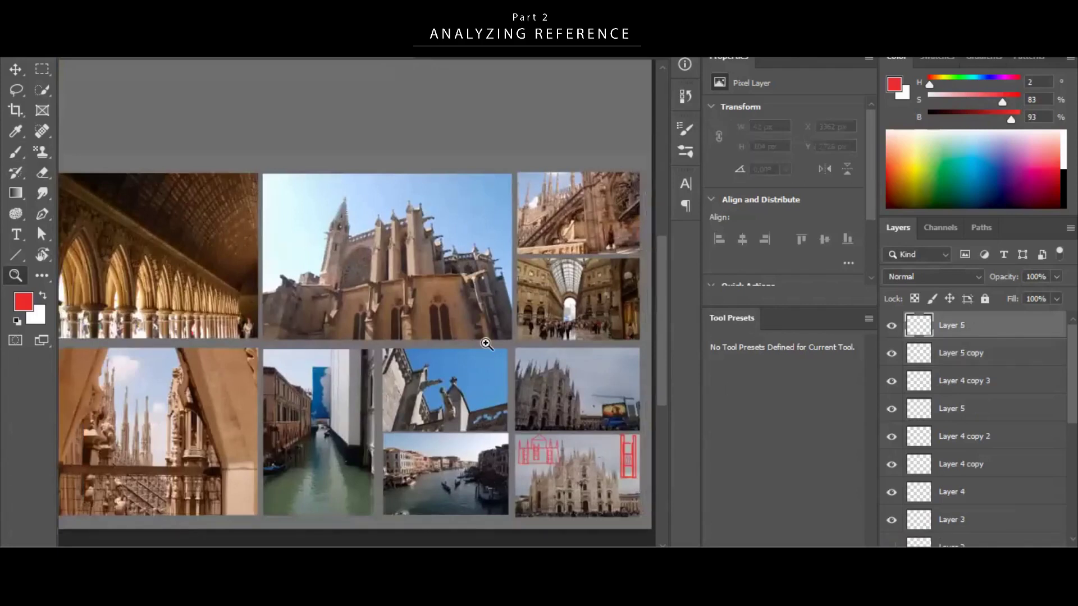
click(437, 325)
key(b)
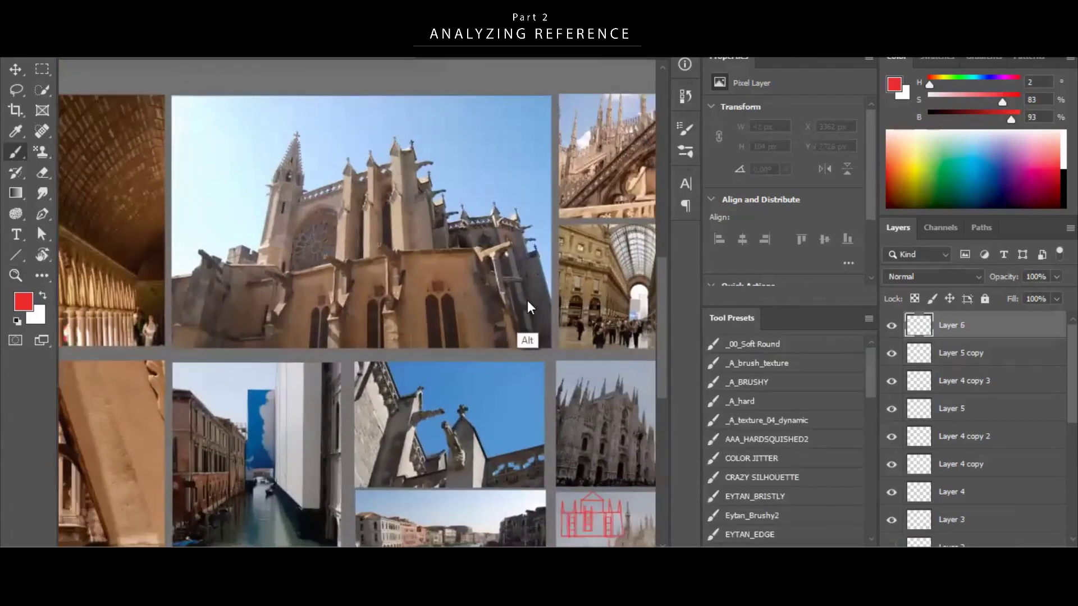
alt+right_click(485, 233)
mouse_move(525, 337)
mouse_down()
mouse_move(535, 221)
mouse_move(529, 231)
mouse_move(452, 222)
mouse_up()
mouse_move(453, 222)
mouse_down()
mouse_move(446, 161)
mouse_move(310, 172)
mouse_move(309, 103)
mouse_up()
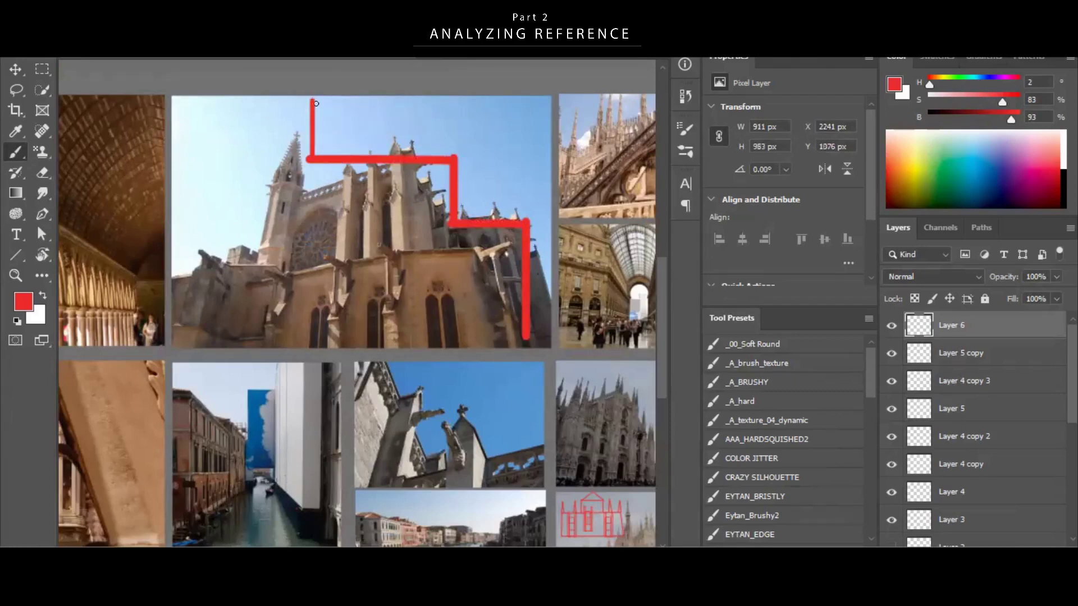
Draw the pointed tower top and extend its left edge straight down to the photo's base.
shift+click(298, 72)
shift+click(282, 95)
shift+click(282, 161)
drag(282, 161, 282, 353)
Scale the stepped silhouette sketch to about 723 by 817 px and shift it over the cathedral's right half.
key(v)
drag(446, 279, 467, 302)
key(ctrl+t)
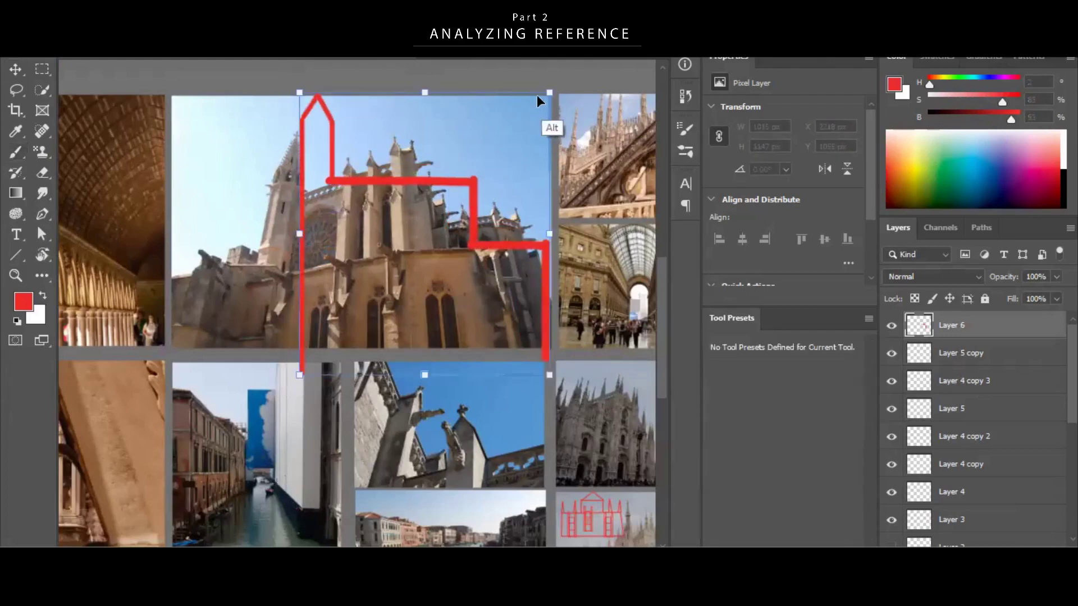
drag(540, 118, 517, 138)
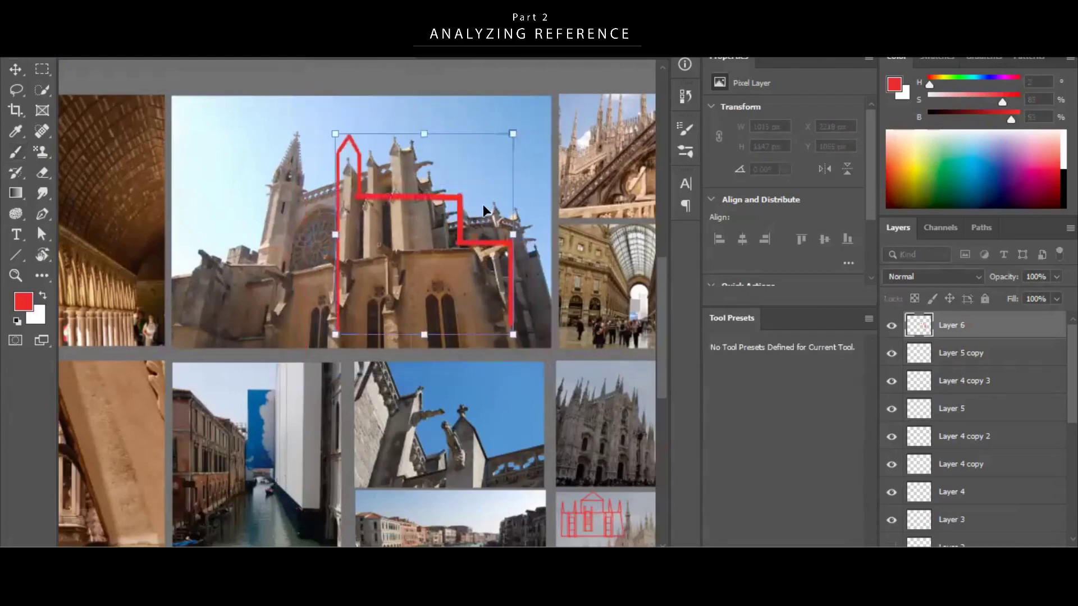
drag(483, 215, 516, 197)
key(Return)
Close the silhouette's base with a straight stroke and move the sketch down over the lower-left photos.
key(b)
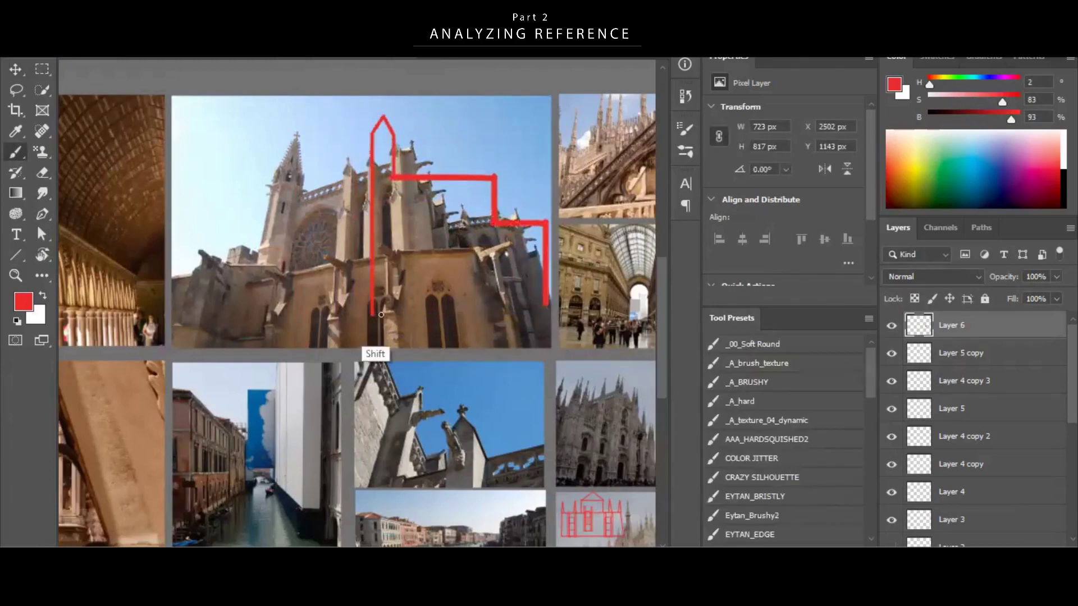
key(v)
mouse_move(525, 341)
mouse_down()
mouse_move(428, 453)
mouse_move(289, 406)
mouse_up()
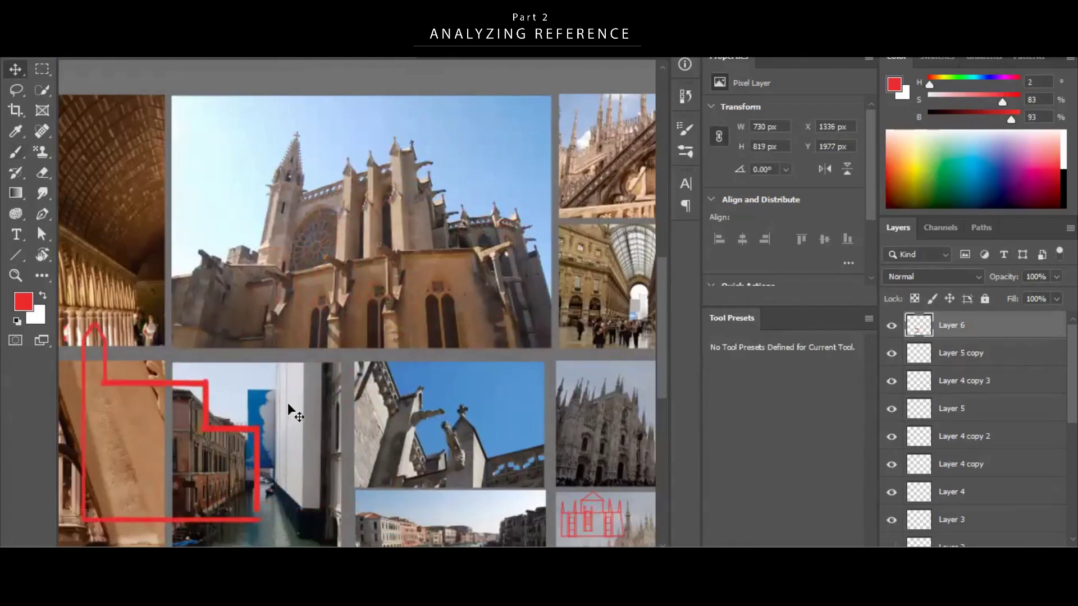
Add a new layer and trace the cathedral's leftmost tall buttress as a narrow pointed pillar with straight red strokes.
key(ctrl+shift+alt+n)
key(b)
click(343, 164)
shift+click(342, 322)
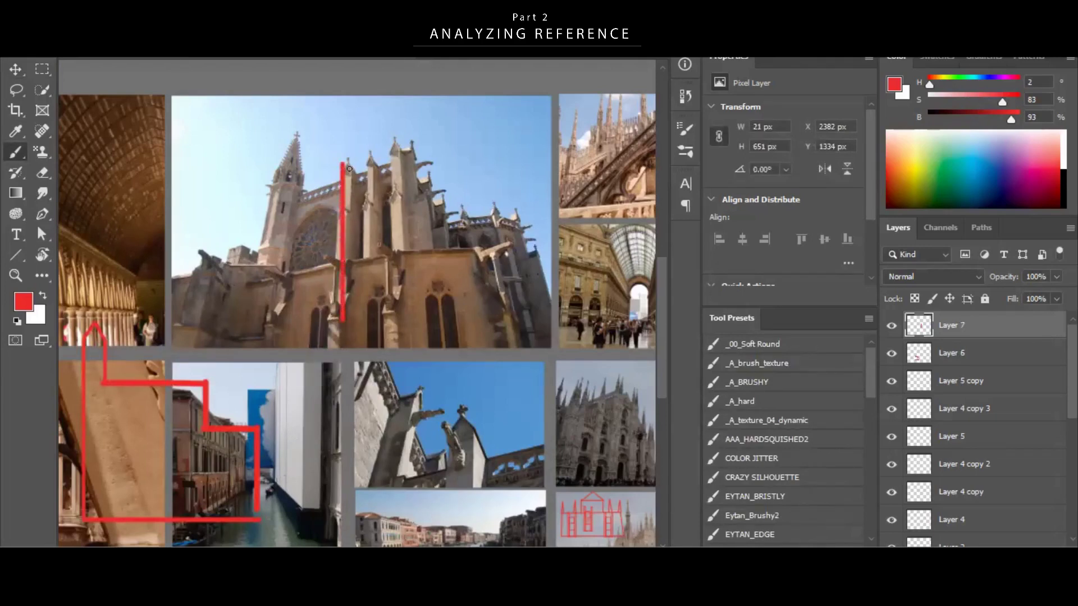
shift+click(345, 150)
key(ctrl+z)
click(342, 164)
shift+click(349, 149)
shift+click(356, 163)
drag(357, 176, 354, 323)
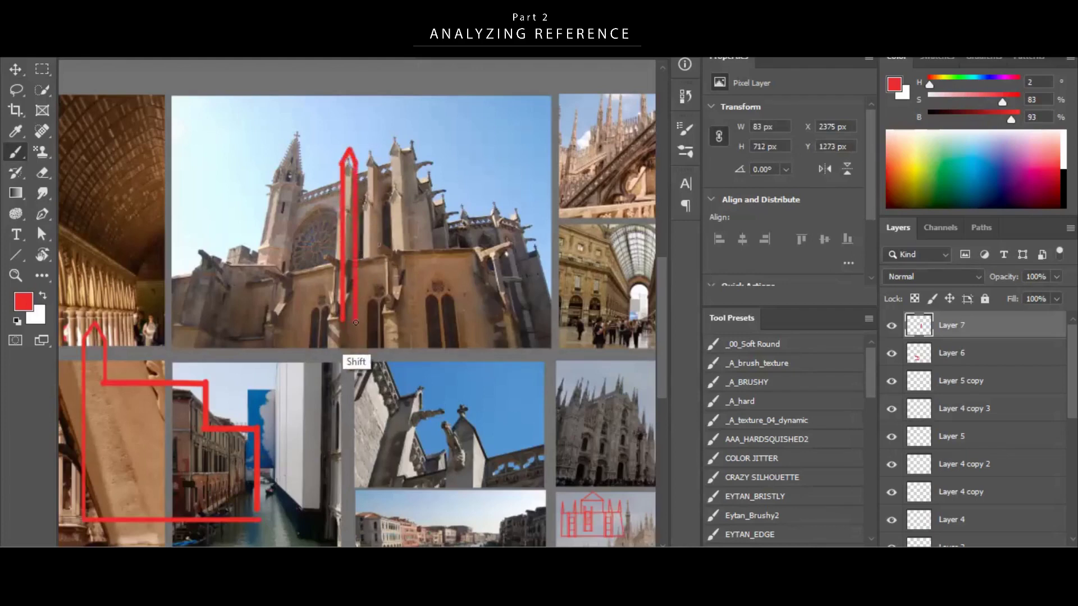
Move the pointed pillar sketch below the cathedral photo and duplicate it twice for a row of three.
key(v)
drag(371, 255, 413, 407)
key(z)
key(v)
key(z)
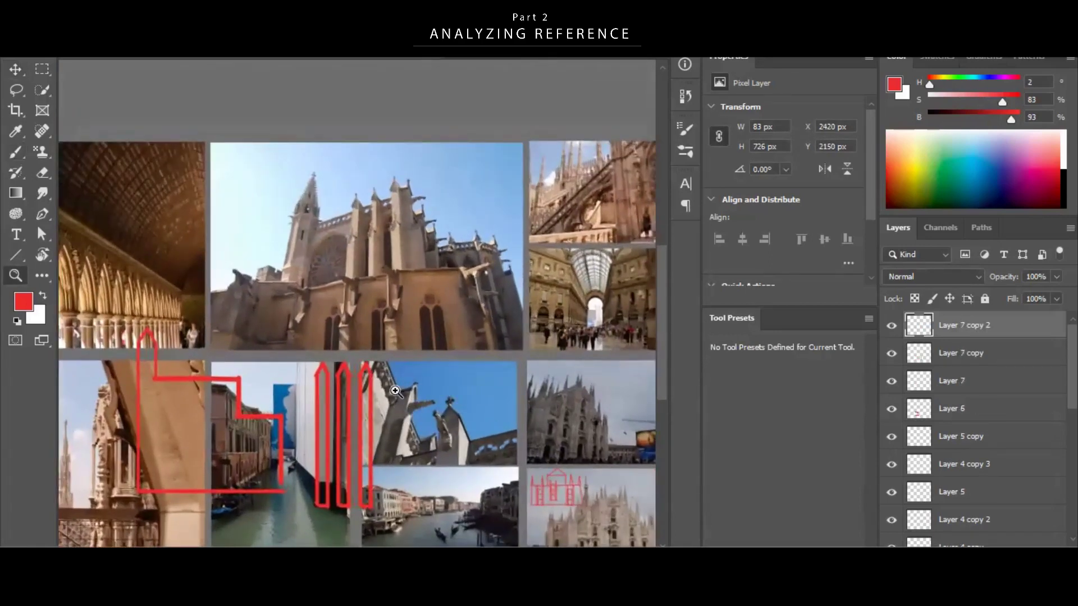
Add a new layer and sketch a small four-lobed ornament, about 28 by 31 px, in the sky above the buttresses.
key(ctrl+alt+shift+n)
drag(413, 211, 415, 261)
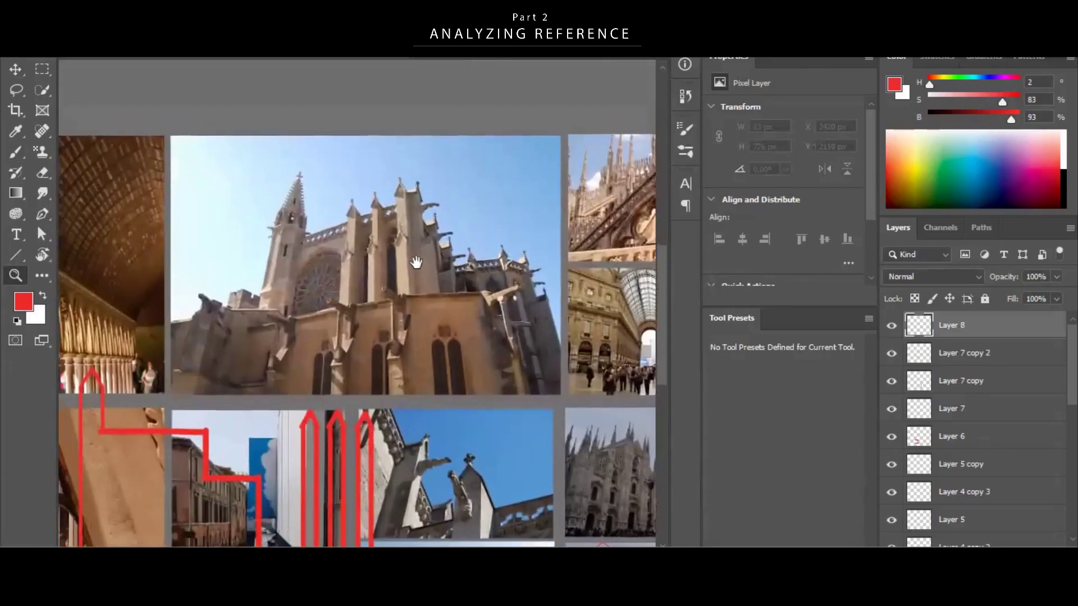
drag(352, 214, 365, 224)
key(b)
mouse_move(342, 263)
mouse_down()
mouse_move(329, 271)
mouse_move(409, 237)
mouse_move(398, 263)
mouse_move(366, 269)
mouse_move(384, 254)
mouse_up()
key(z)
key(b)
Trace the bumpy ornaments along both sloping edges of the cathedral's spire in red, undoing stray strokes.
key(z)
drag(407, 255, 370, 282)
ctrl+drag(433, 278, 409, 175)
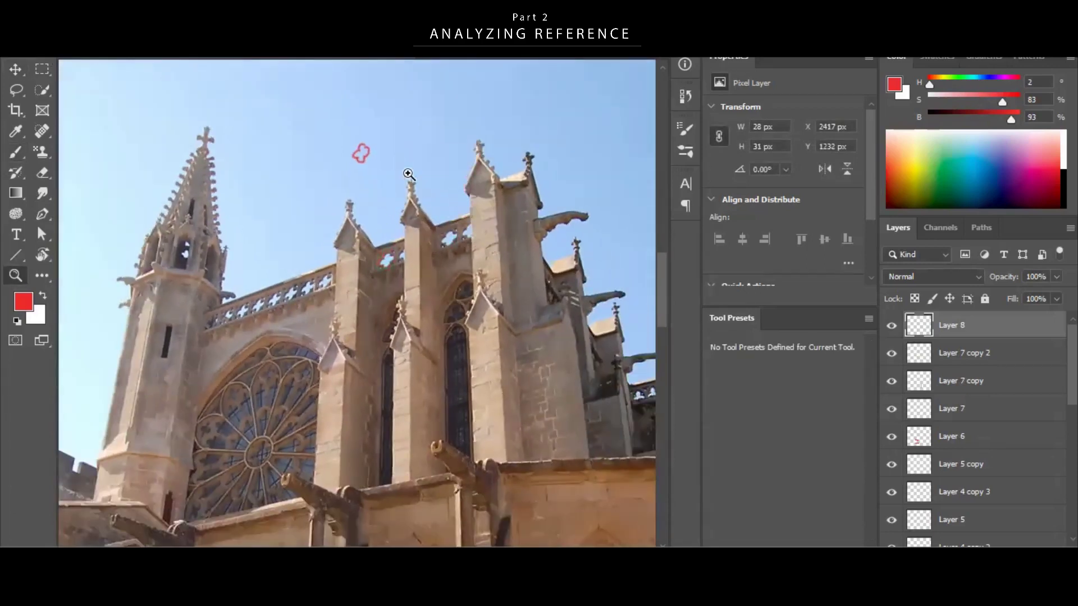
alt+click(415, 236)
click(372, 337)
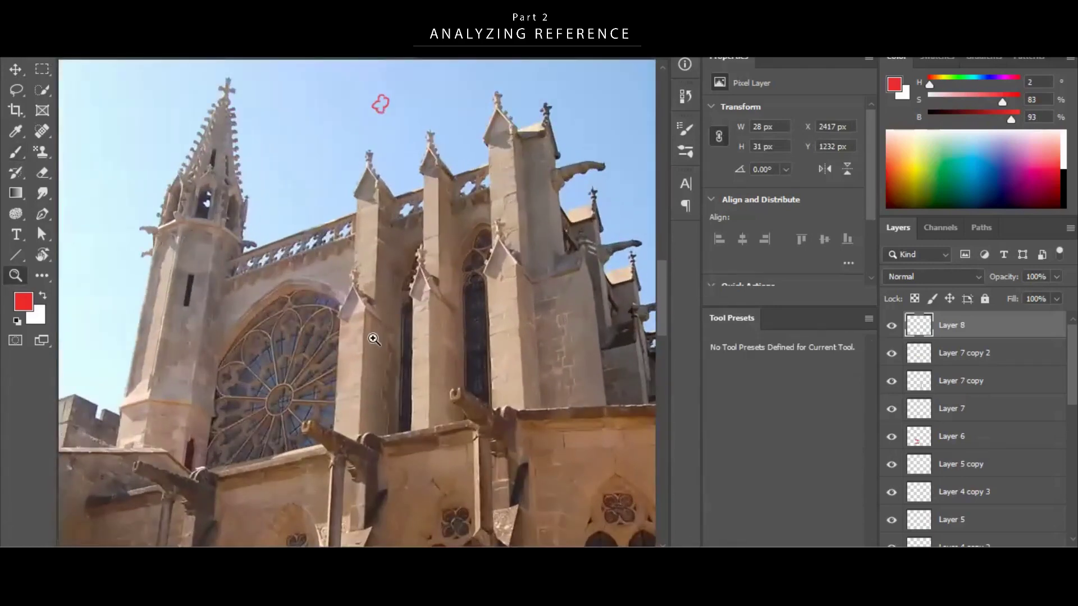
alt+click(373, 338)
key(b)
mouse_move(223, 204)
mouse_down()
mouse_move(237, 199)
mouse_move(227, 192)
mouse_up()
key(ctrl+z)
key(ctrl+z)
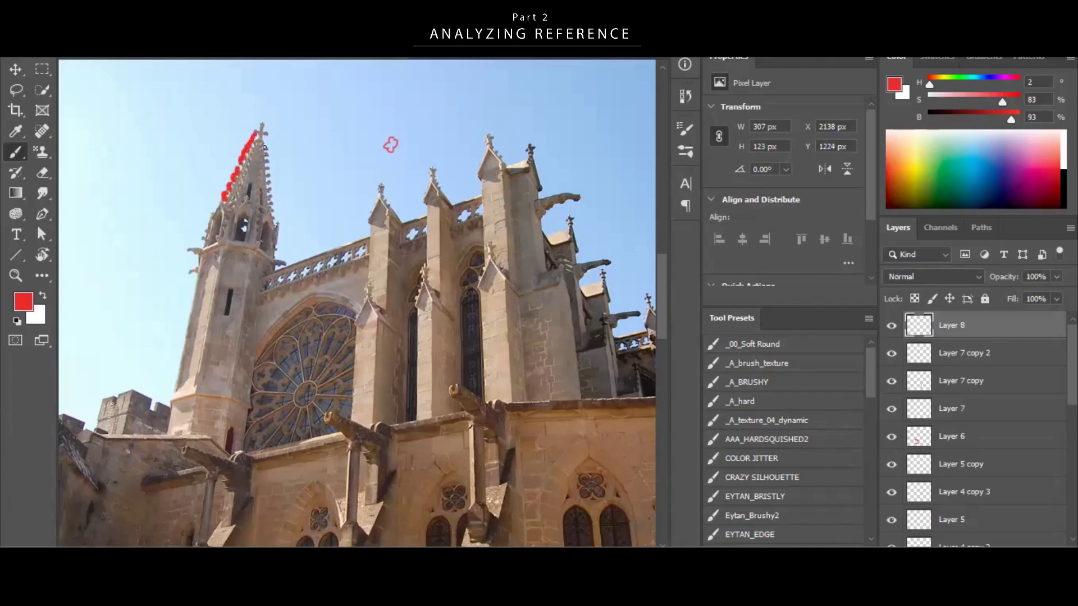
key(ctrl+z)
key(ctrl+z)
drag(263, 149, 271, 152)
drag(274, 212, 274, 214)
Mark the small gables and protruding gargoyles at the base of the spire in red.
key(z)
mouse_move(303, 211)
mouse_down()
mouse_move(281, 218)
mouse_move(330, 234)
mouse_move(347, 186)
mouse_up()
key(b)
drag(265, 218, 243, 216)
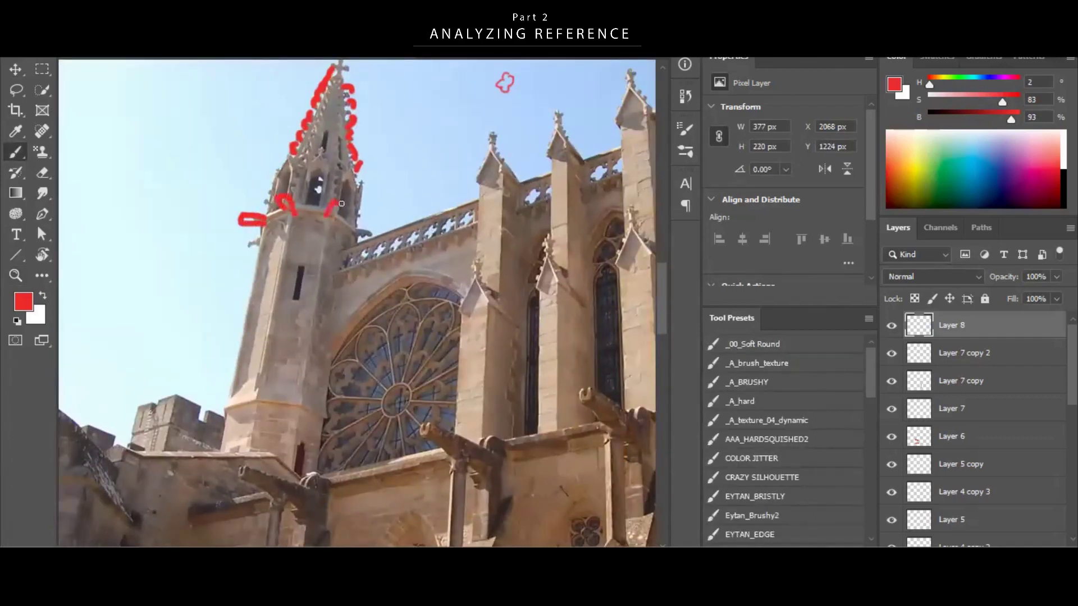
drag(243, 244, 264, 253)
Move the detail sketch off the spire into the open sky.
key(z)
drag(379, 223, 286, 230)
key(v)
drag(466, 214, 446, 232)
Select the small four-lobed ornament with the marquee, enlarge it with Free Transform, and deselect it.
key(z)
drag(378, 210, 448, 242)
key(m)
key(ctrl+t)
drag(447, 184, 496, 140)
mouse_move(419, 206)
mouse_down()
mouse_move(467, 205)
mouse_move(432, 197)
mouse_up()
key(Return)
key(ctrl+t)
key(Return)
key(ctrl+d)
Move the detail sketch down onto the lower-left arch photo and transform it to about 430 by 343 px.
key(z)
key(v)
mouse_move(380, 225)
mouse_down()
mouse_move(355, 231)
mouse_move(433, 329)
mouse_move(389, 381)
mouse_move(181, 407)
mouse_up()
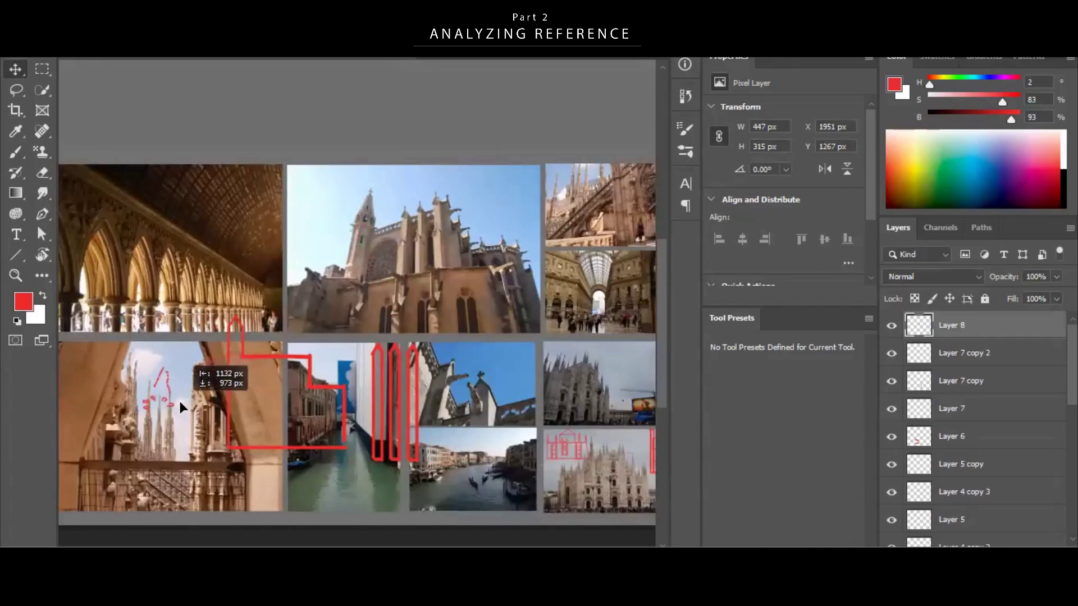
scroll(200, 418, up, 2)
key(ctrl+t)
drag(287, 405, 288, 393)
key(Return)
Duplicate a pointed pillar sketch into the stepped silhouette and scale the copy to about 66 by 586 px.
scroll(287, 393, down, 3)
drag(399, 378, 264, 365)
ctrl+click(470, 376)
key(ctrl+t)
drag(206, 255, 205, 279)
key(Return)
Select the detail sketch layer, undoing the accidental photo change, and move the details to the stepped silhouette's left side.
key(z)
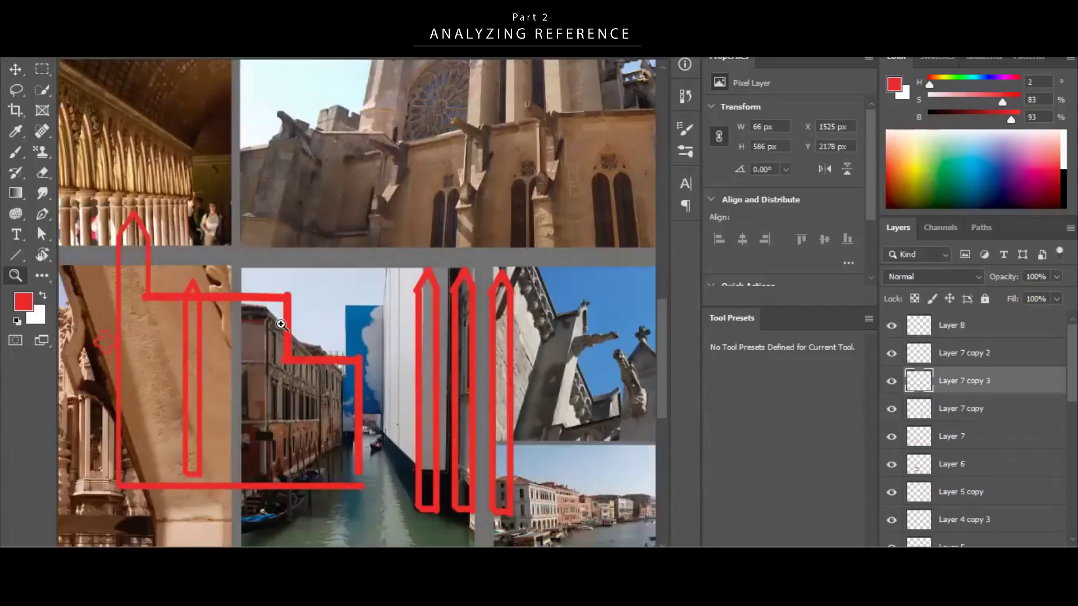
drag(281, 324, 268, 325)
ctrl+click(129, 346)
key(ctrl+z)
drag(130, 345, 136, 336)
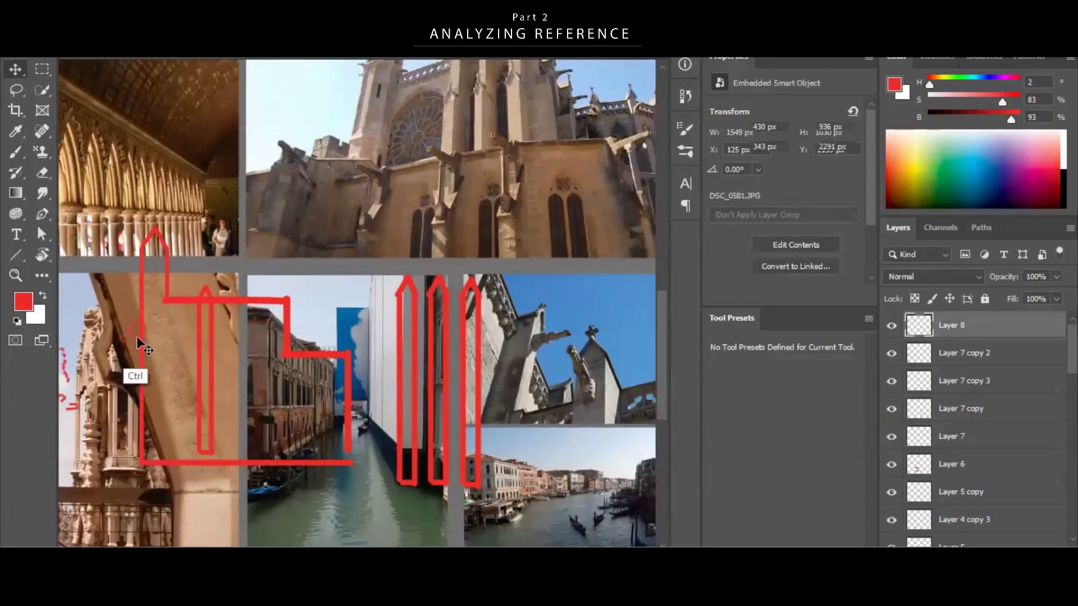
drag(210, 374, 214, 396)
Group all the red sketch layers down to Layer 2 and hide the group.
key(z)
drag(333, 371, 311, 354)
drag(377, 351, 419, 388)
alt+click(343, 348)
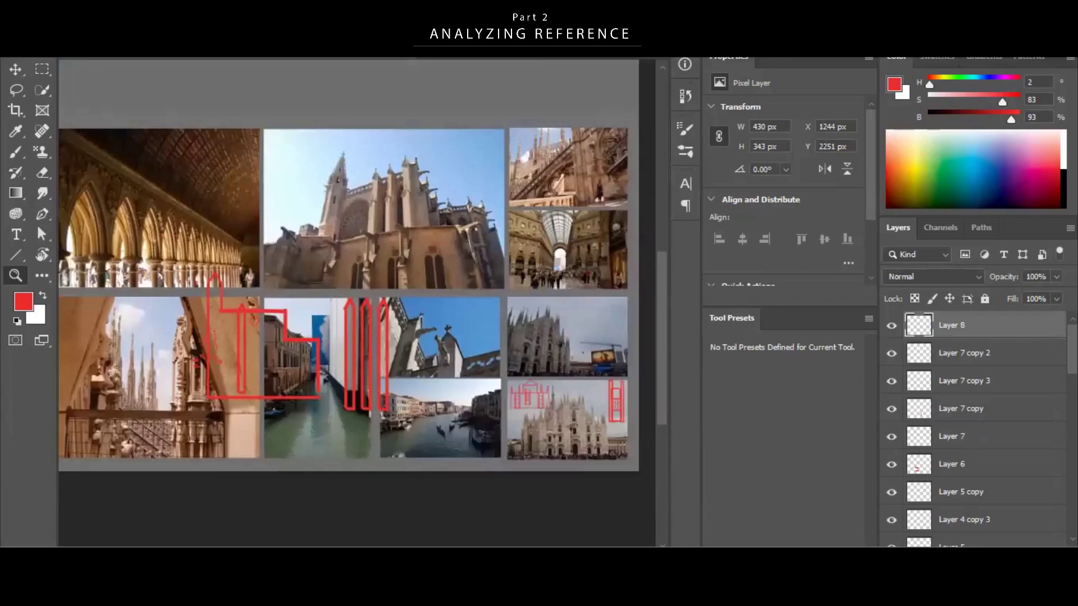
scroll(982, 427, down, 10)
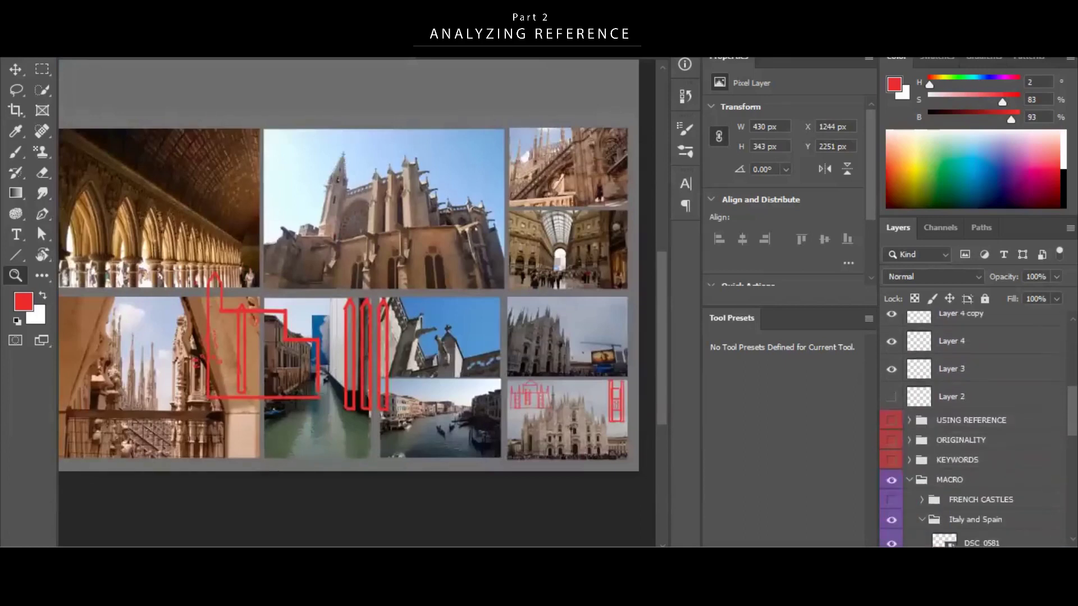
shift+click(1010, 399)
key(ctrl+g)
click(892, 322)
alt+click(551, 339)
Collapse and hide the Italy and Spain group, then show and select the MICRO 2 group.
click(921, 442)
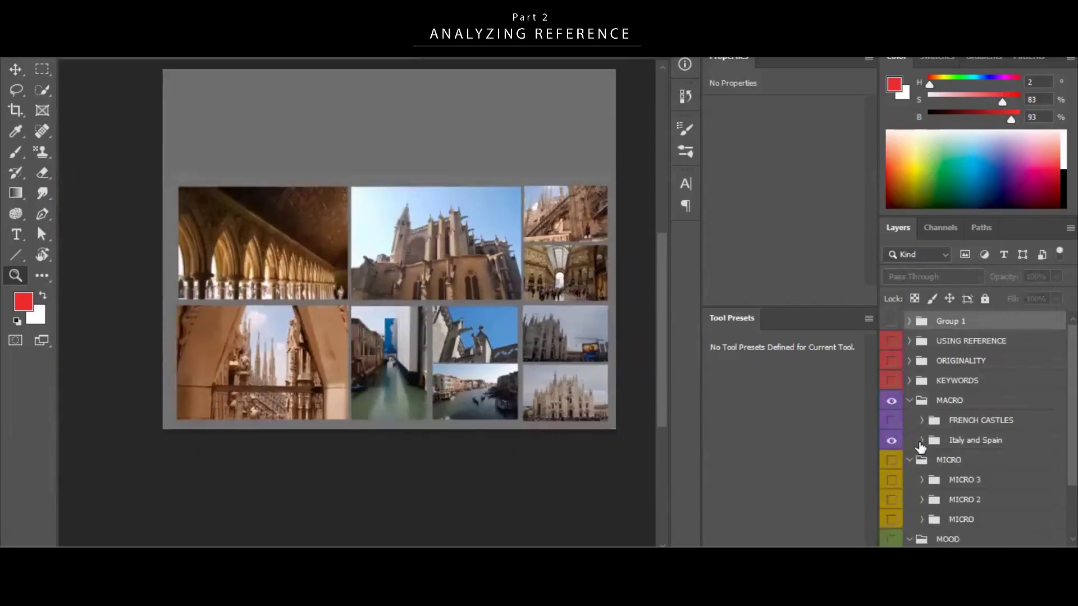
drag(580, 333, 558, 364)
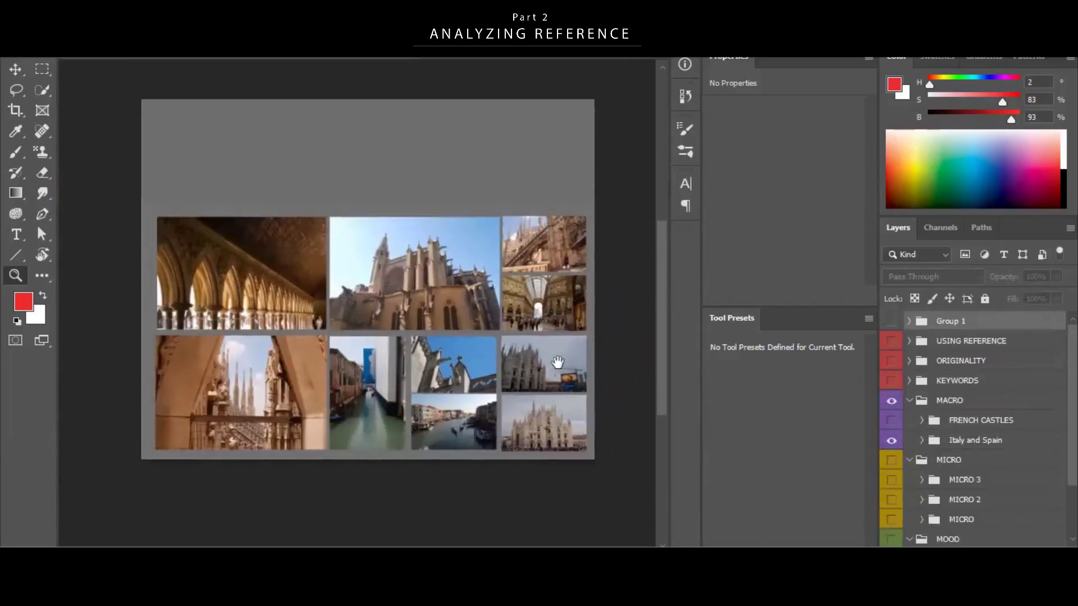
click(891, 441)
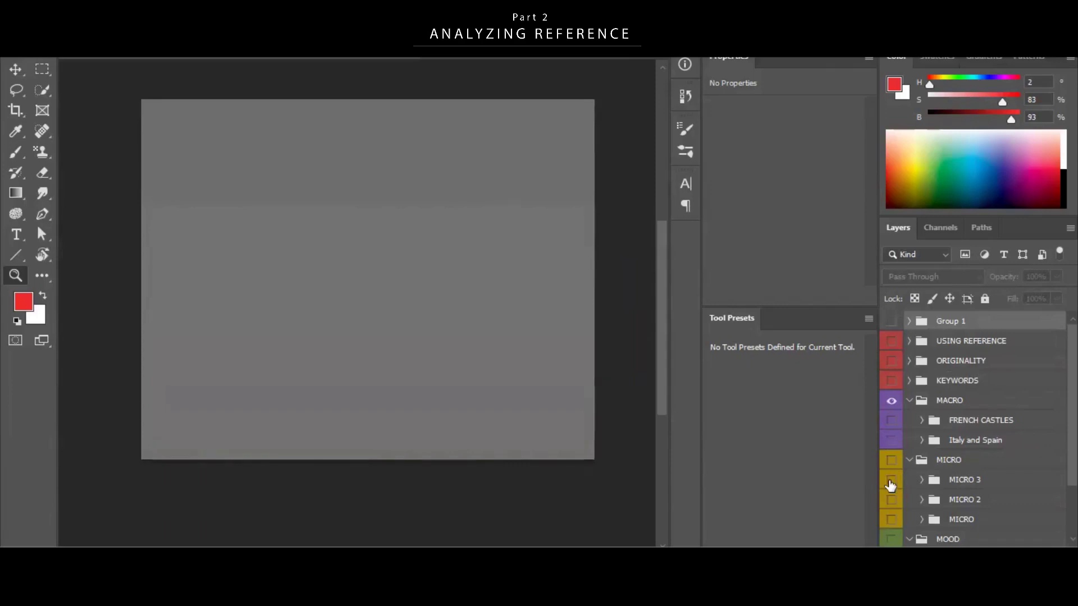
click(891, 483)
click(891, 500)
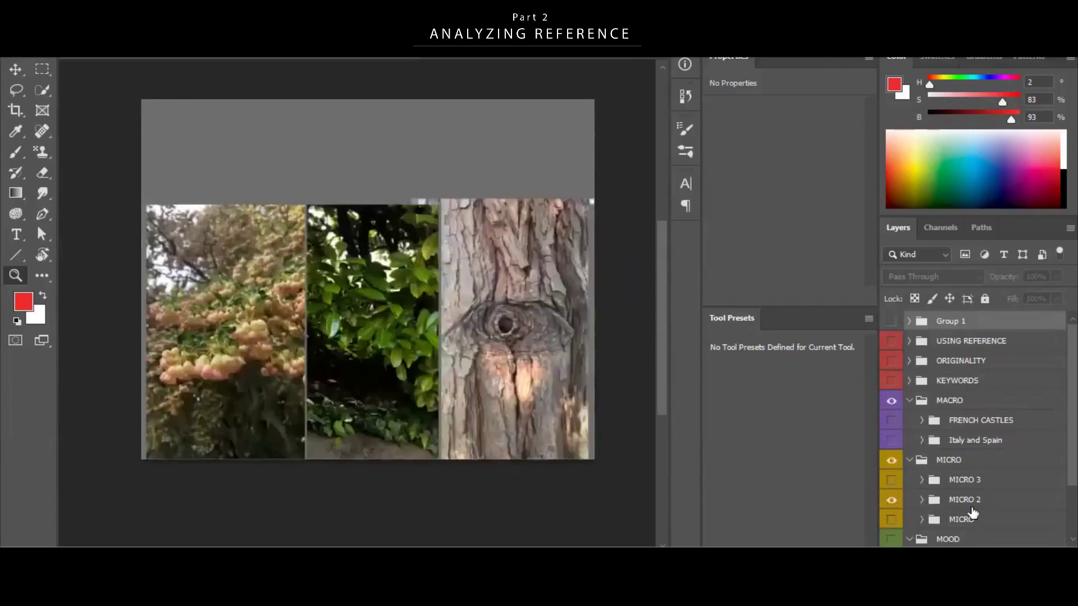
click(975, 508)
Add a new layer above the MICRO 2 group for drawing over the blossom photo.
drag(547, 415, 573, 367)
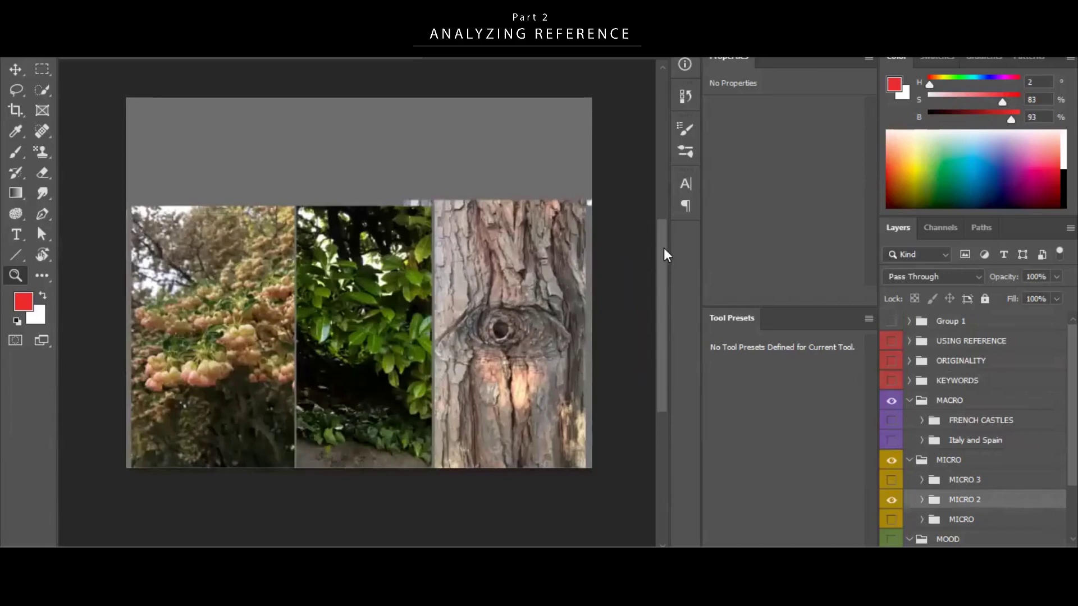
key(ctrl+alt+shift+n)
drag(203, 409, 254, 397)
drag(235, 357, 239, 270)
drag(217, 377, 240, 368)
key(b)
drag(225, 316, 228, 318)
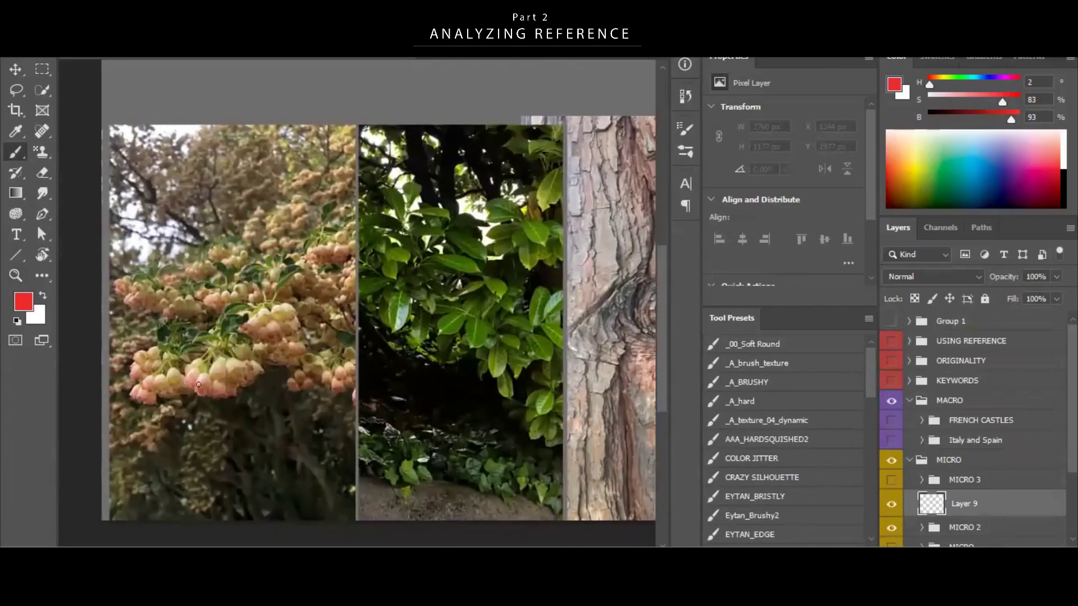
key(z)
drag(204, 380, 229, 370)
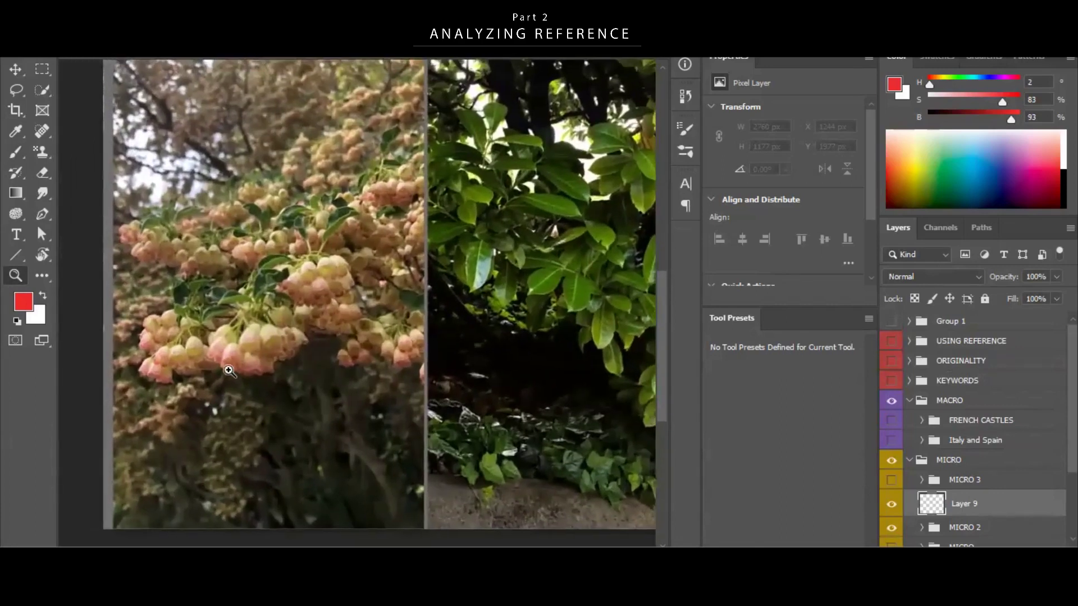
Outline the central blossom cluster with a red dome of two curved sides and a flat base.
key(b)
alt+right_click(235, 332)
drag(244, 312, 224, 383)
key(ctrl+z)
drag(244, 312, 217, 376)
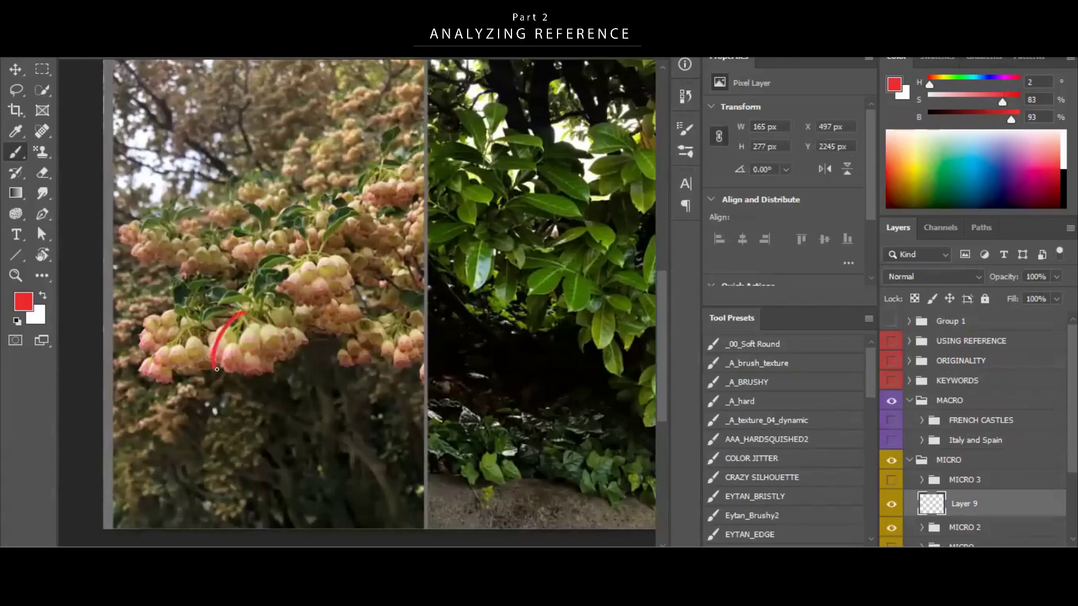
shift+click(280, 367)
mouse_move(247, 311)
mouse_down()
mouse_move(291, 386)
mouse_move(277, 385)
mouse_move(325, 377)
mouse_up()
key(e)
key(v)
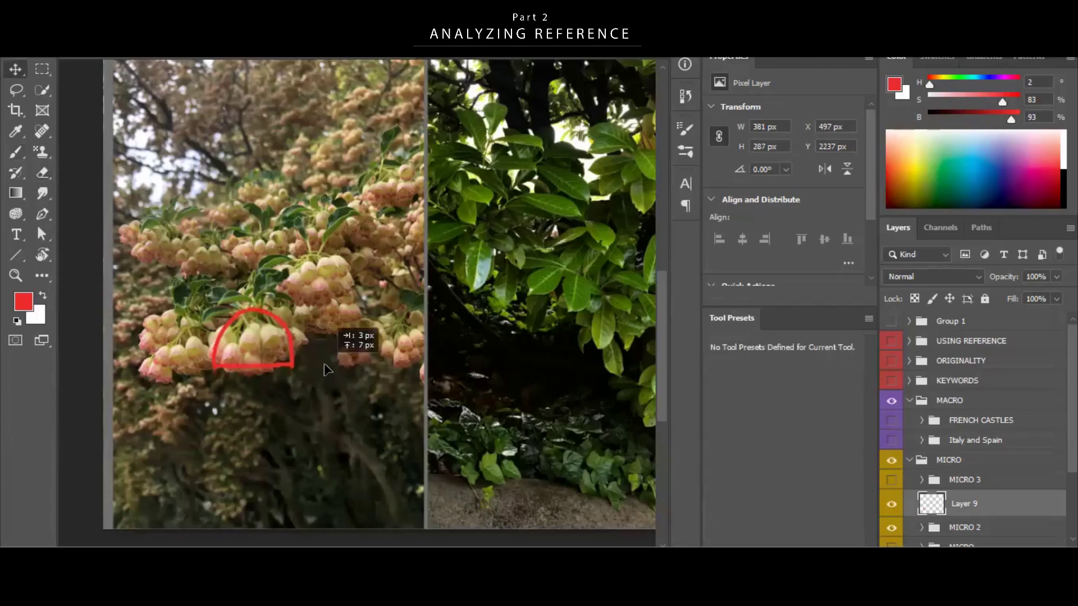
Draw small red arches inside the lower half of the dome to mark the individual blossoms as medium shapes.
key(b)
alt+right_click(224, 361)
alt+right_click(218, 361)
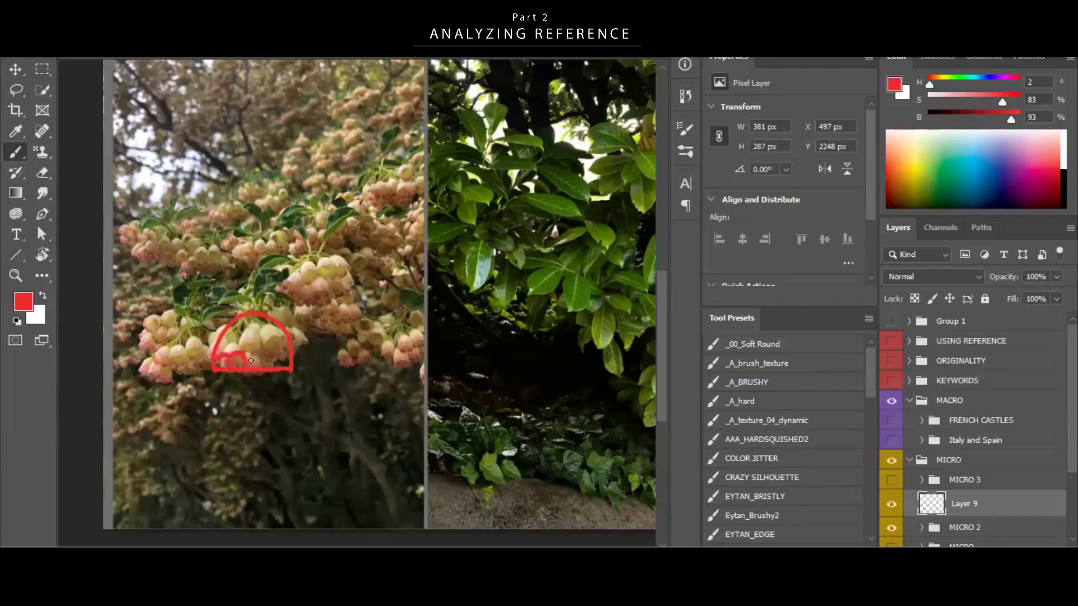
key(ctrl+z)
drag(249, 361, 266, 368)
key(ctrl+z)
key(ctrl+z)
key(ctrl+z)
key(ctrl+z)
key(ctrl+z)
Trace the scalloped petal rim of a single blossom in the hanging cluster beside the dome in red.
key(z)
mouse_move(327, 293)
mouse_down()
mouse_move(377, 263)
mouse_move(379, 275)
mouse_up()
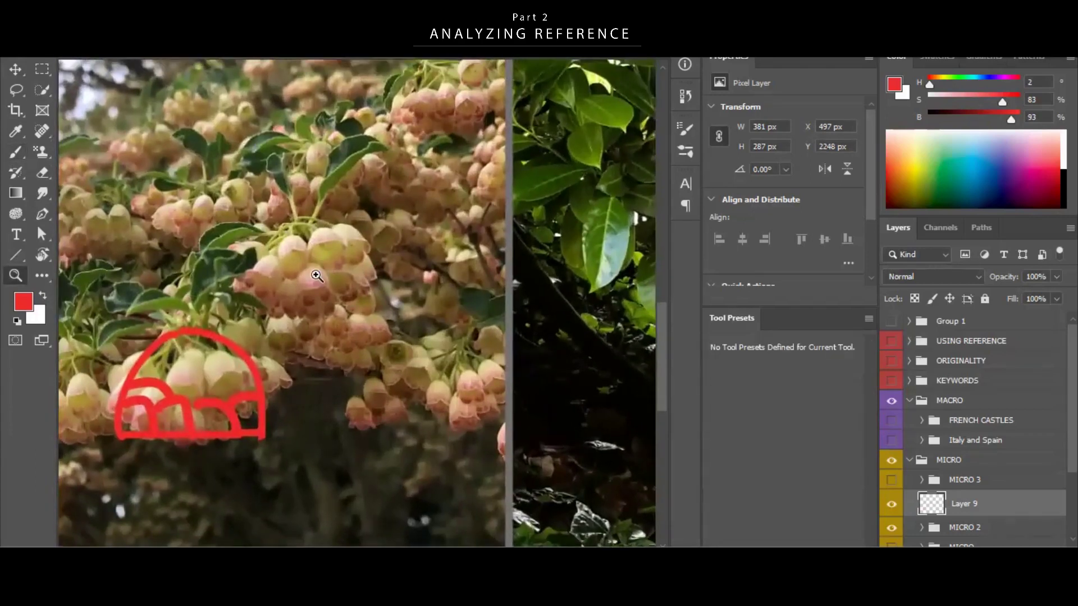
key(b)
alt+right_click(322, 305)
key(z)
key(b)
mouse_move(316, 264)
mouse_down()
mouse_move(370, 267)
mouse_move(372, 178)
mouse_up()
alt+right_click(307, 268)
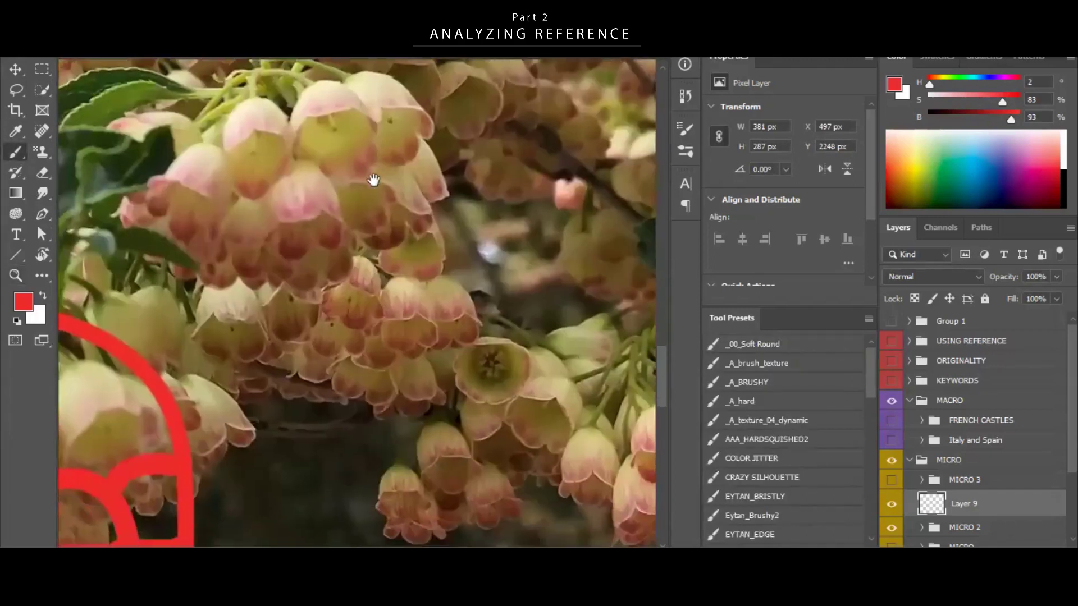
key(z)
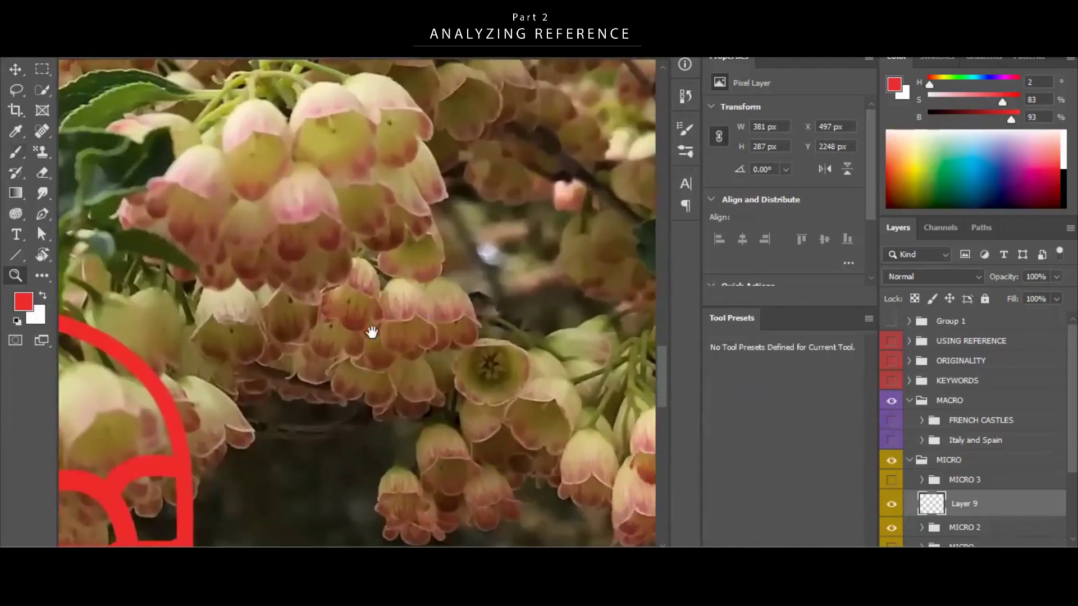
drag(400, 349, 349, 336)
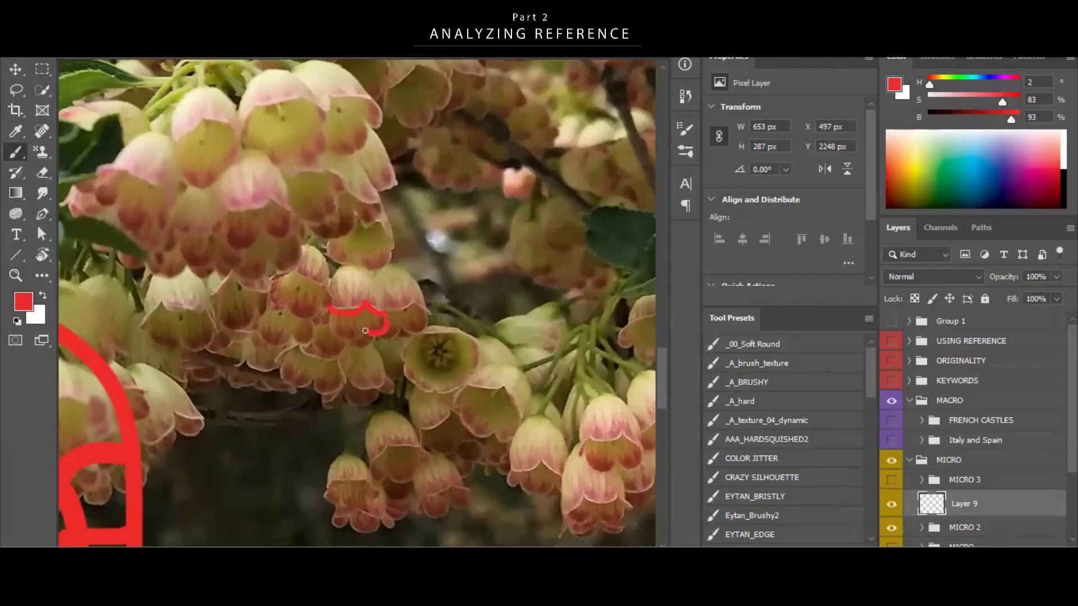
drag(311, 318, 315, 313)
drag(351, 300, 426, 281)
mouse_move(365, 304)
mouse_down()
mouse_move(354, 310)
mouse_move(380, 292)
mouse_move(340, 328)
mouse_move(373, 287)
mouse_move(367, 311)
mouse_up()
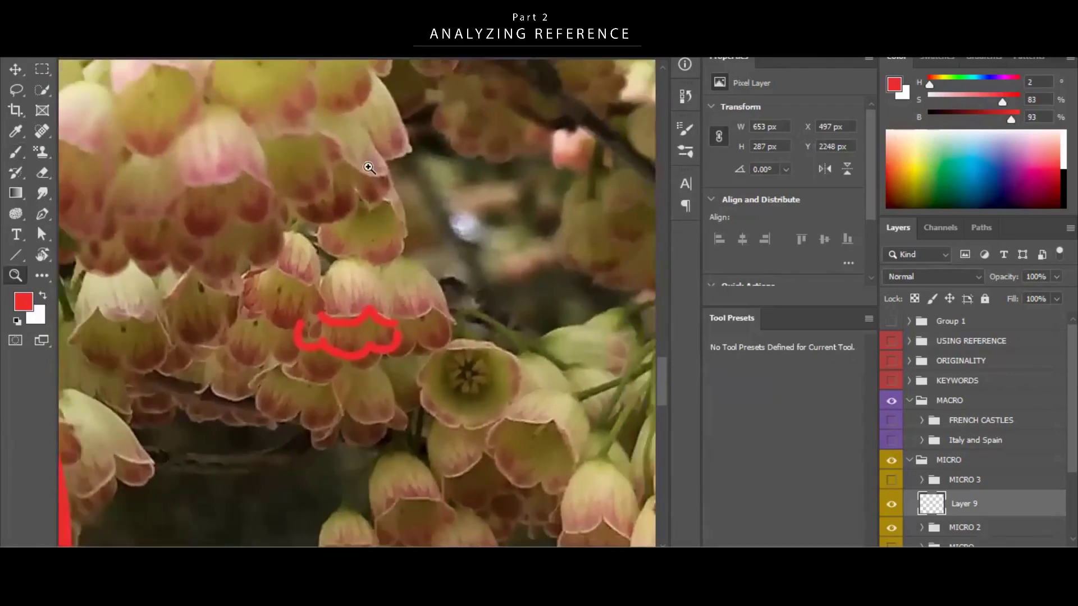
Add a new layer and bring it to the top of the layer stack.
key(ctrl+b)
key(Escape)
key(b)
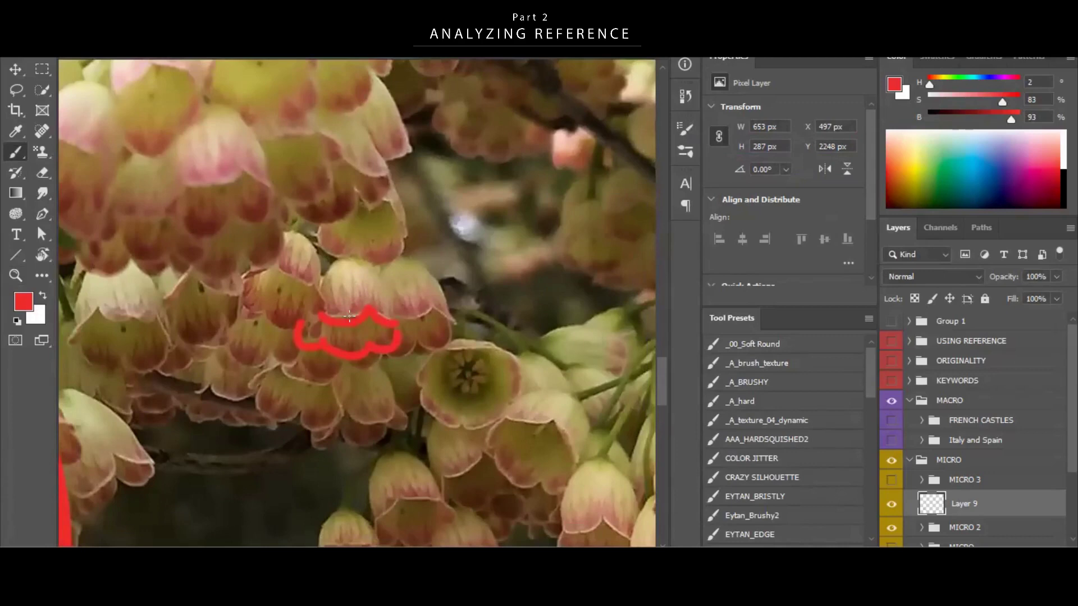
key(ctrl+shift+alt+n)
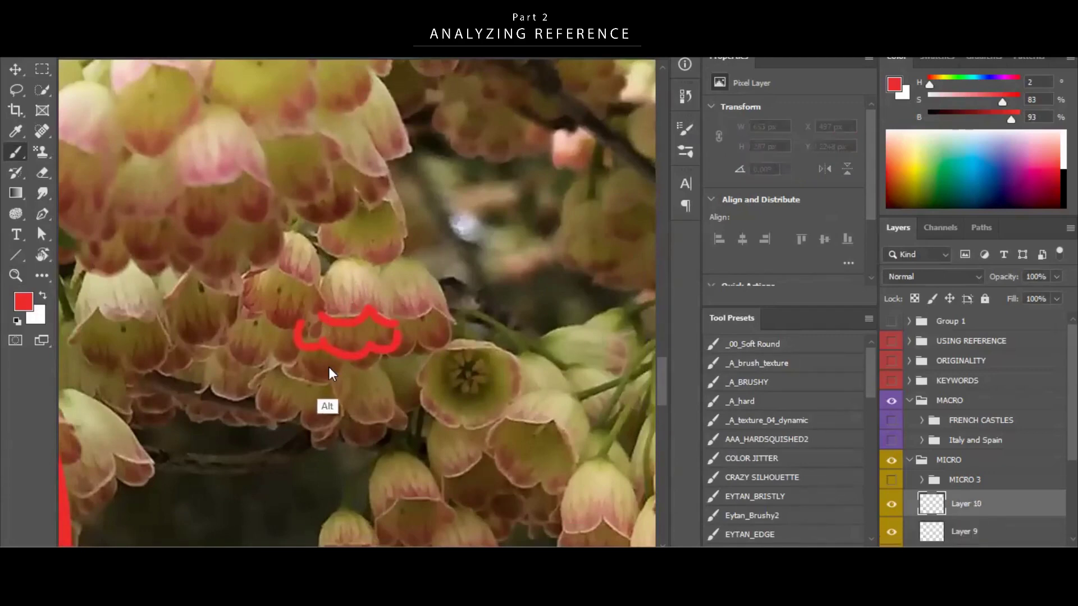
drag(344, 302, 341, 301)
key(ctrl+shift+n)
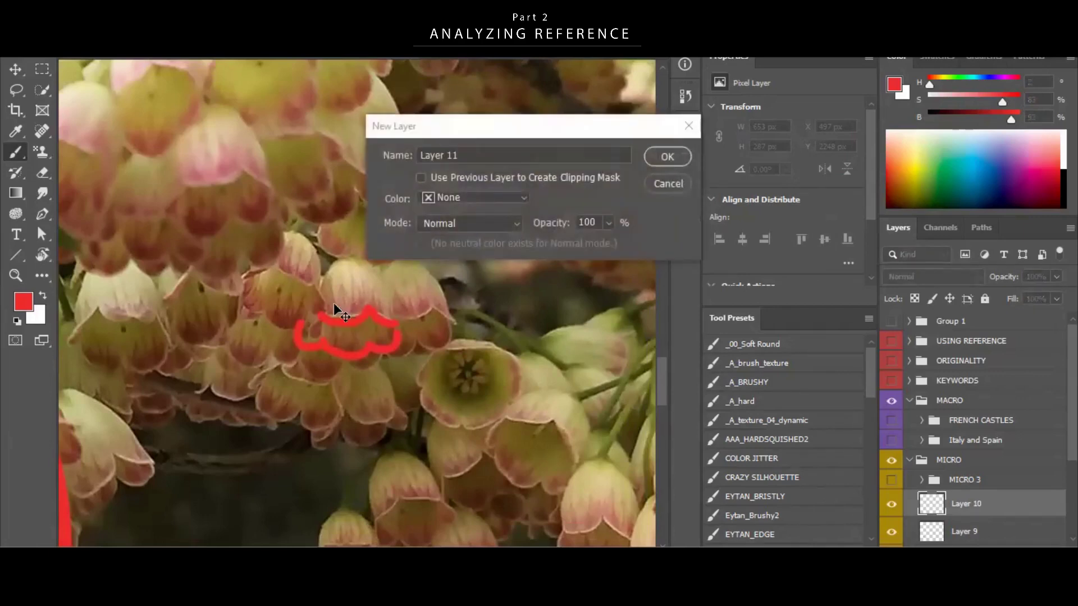
click(668, 183)
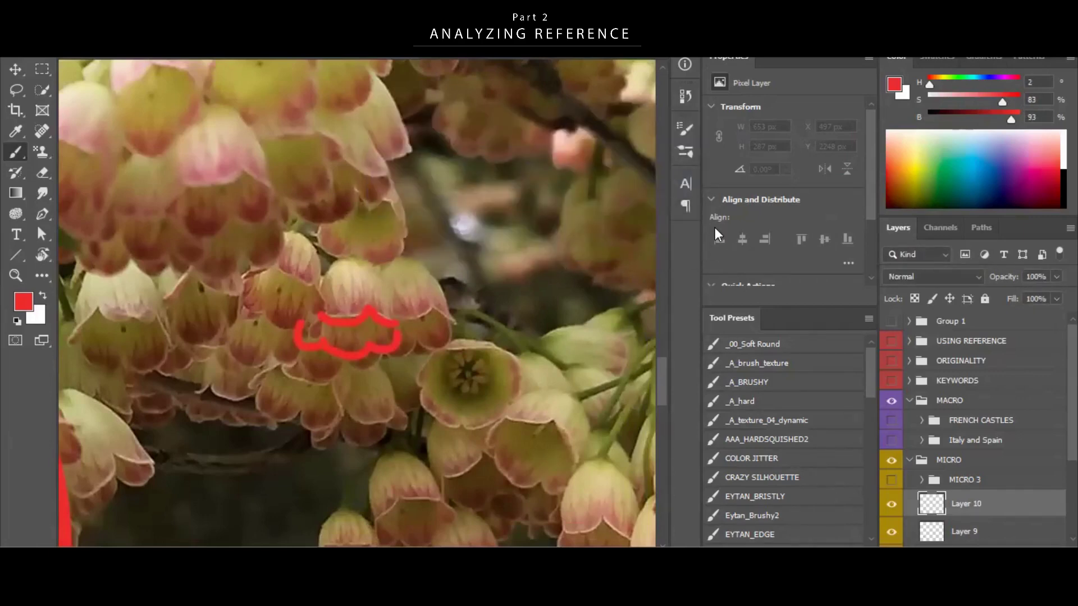
key(ctrl+shift+bracketright)
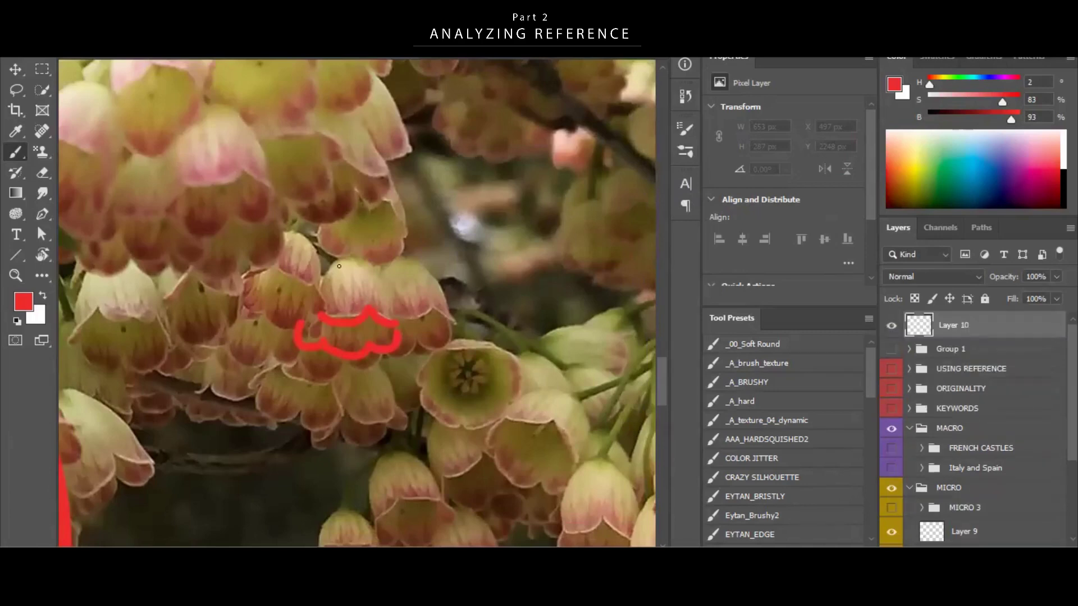
Sketch a tiny bell-shaped blossom with a stem and thin vertical lines on the top layer as small detail.
drag(339, 266, 338, 313)
key(ctrl+z)
key(ctrl)
key(ctrl)
key(ctrl)
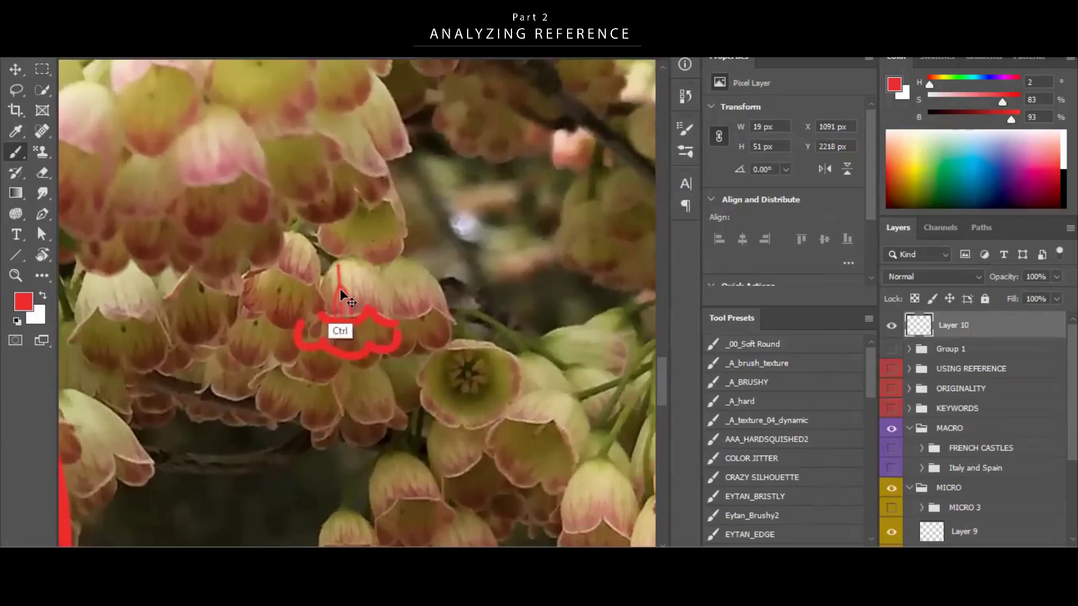
key(ctrl+z)
mouse_move(341, 285)
mouse_down()
mouse_move(345, 316)
mouse_move(473, 234)
mouse_move(523, 242)
mouse_move(538, 229)
mouse_move(463, 248)
mouse_move(443, 391)
mouse_up()
key(v)
key(z)
key(b)
click(470, 259)
shift+click(490, 258)
shift+click(491, 247)
Move the red dome drawing up off the central blossoms and place the small bell sketch below it.
key(z)
key(v)
key(ctrl+t)
key(Return)
key(z)
drag(484, 348, 462, 363)
drag(403, 367, 401, 271)
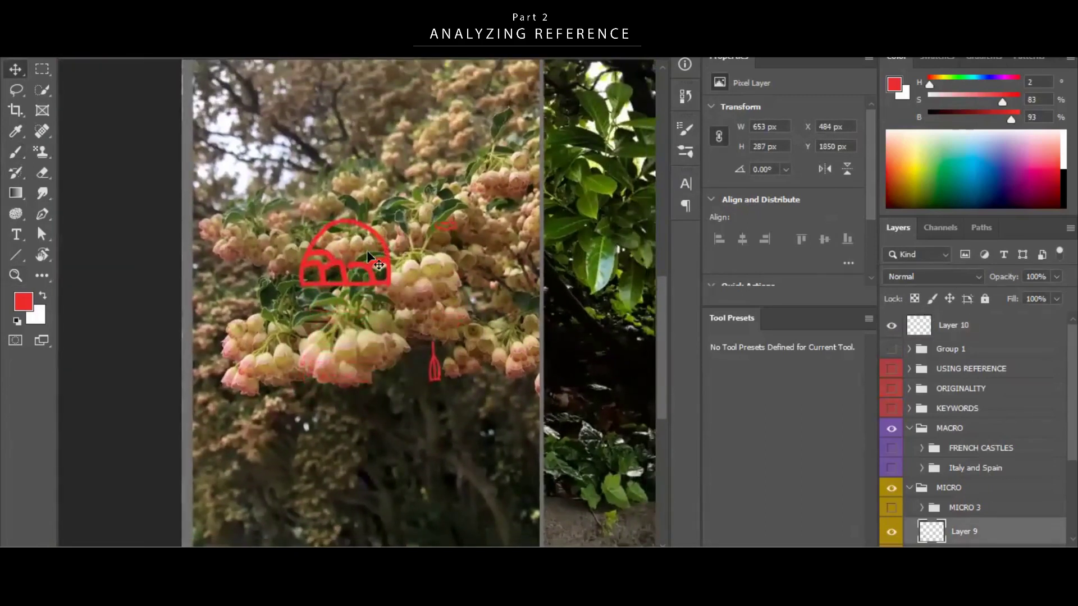
ctrl+click(436, 376)
mouse_move(435, 376)
mouse_down()
mouse_move(393, 300)
mouse_move(359, 268)
mouse_move(342, 280)
mouse_move(362, 247)
mouse_move(351, 305)
mouse_move(372, 286)
mouse_up()
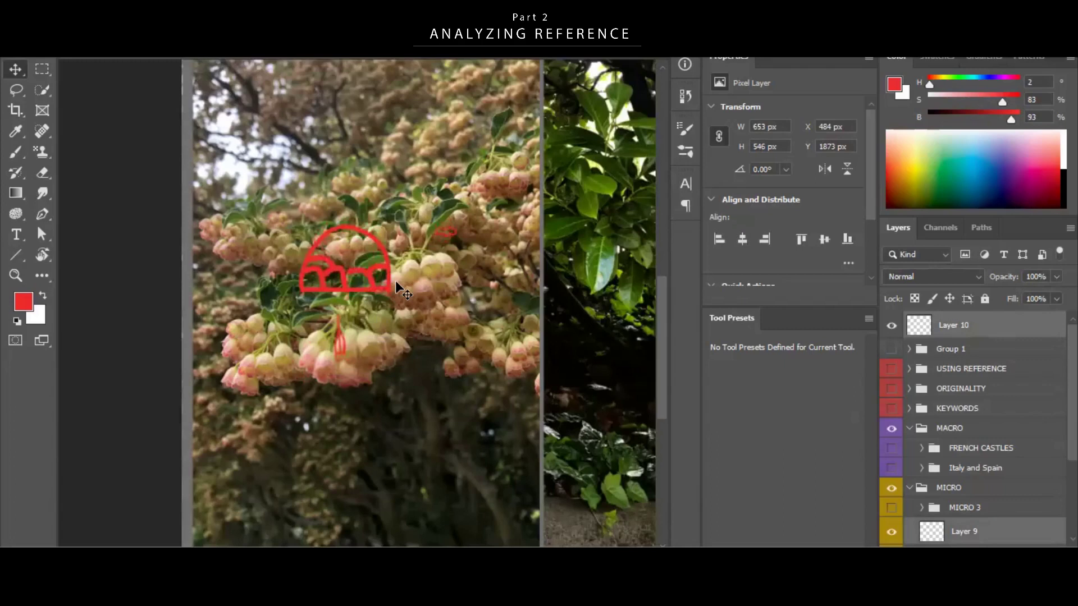
Add a new top layer for drawing over the tree bark photo with the Brush tool.
key(z)
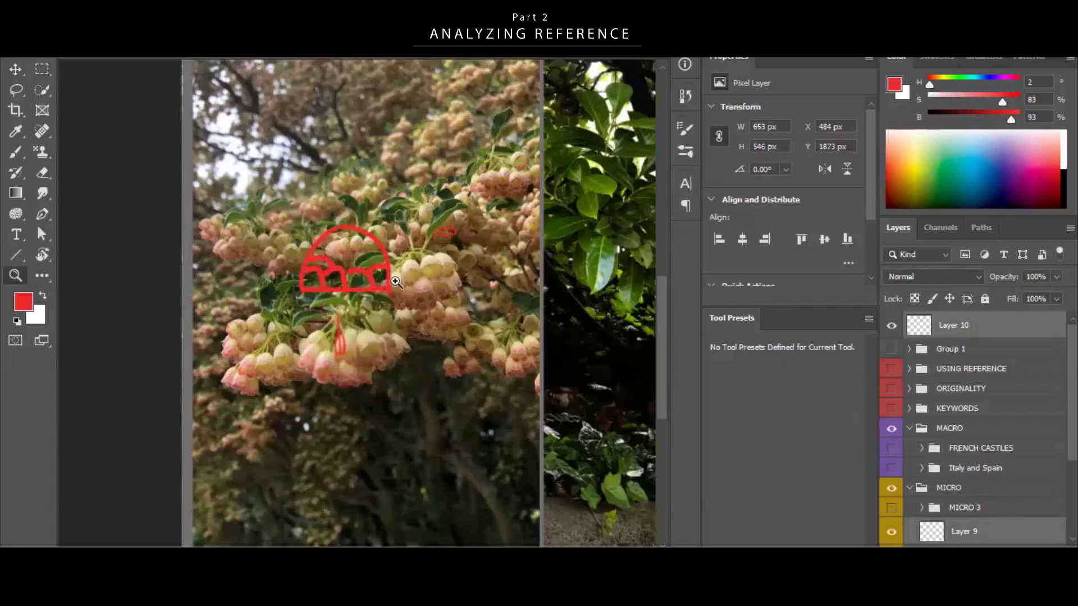
drag(410, 347, 389, 399)
drag(617, 360, 390, 366)
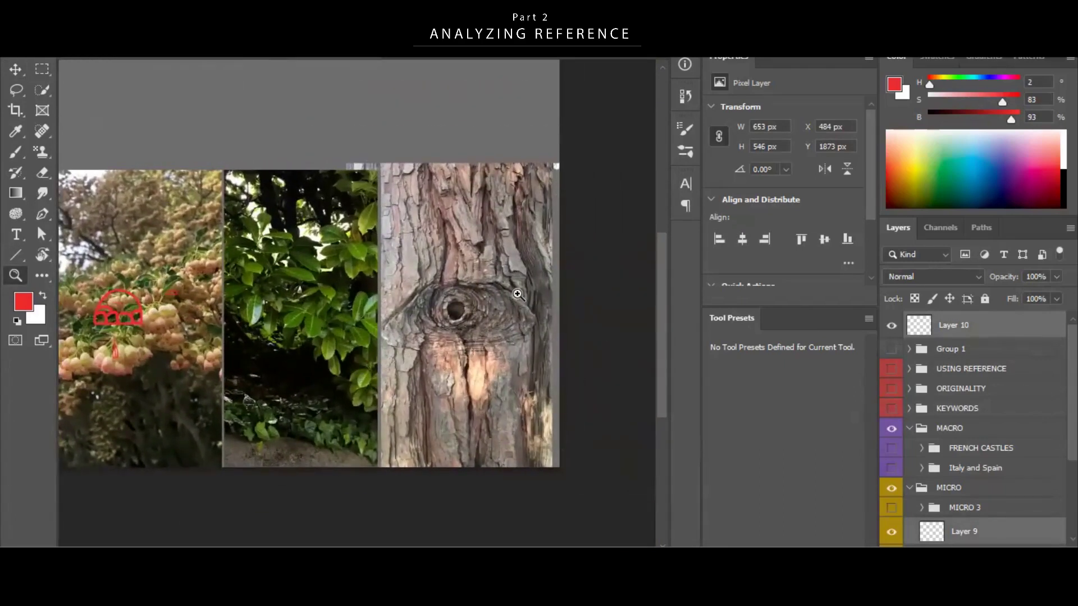
key(ctrl+alt+shift+n)
drag(520, 425, 553, 420)
mouse_move(553, 420)
mouse_down()
mouse_move(488, 474)
mouse_move(526, 412)
mouse_up()
key(b)
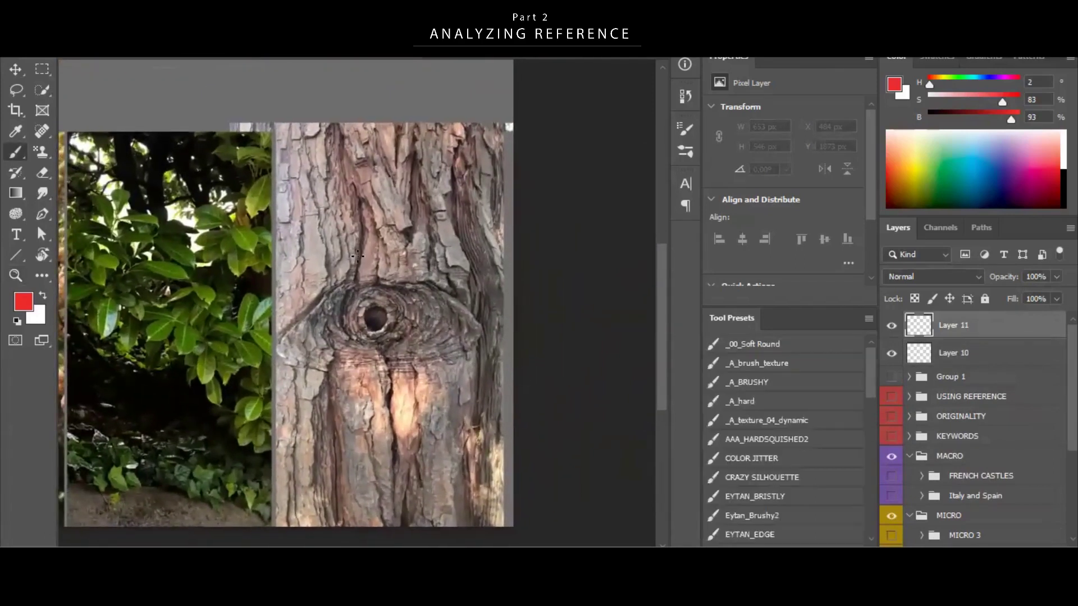
alt+right_click(318, 324)
mouse_move(282, 336)
mouse_down()
mouse_move(508, 289)
mouse_move(376, 332)
mouse_move(395, 285)
mouse_move(394, 365)
mouse_move(283, 364)
mouse_move(452, 317)
mouse_up()
key(ctrl+z)
key(ctrl+z)
key(ctrl+z)
drag(319, 113, 356, 481)
key(ctrl+z)
drag(329, 120, 356, 481)
drag(377, 127, 401, 466)
key(ctrl+z)
key(ctrl+z)
drag(335, 145, 368, 519)
drag(386, 109, 414, 502)
key(ctrl+z)
key(ctrl+z)
Draw two thick straight red lines down the full height of the trunk, one on each side of the knot.
click(334, 133)
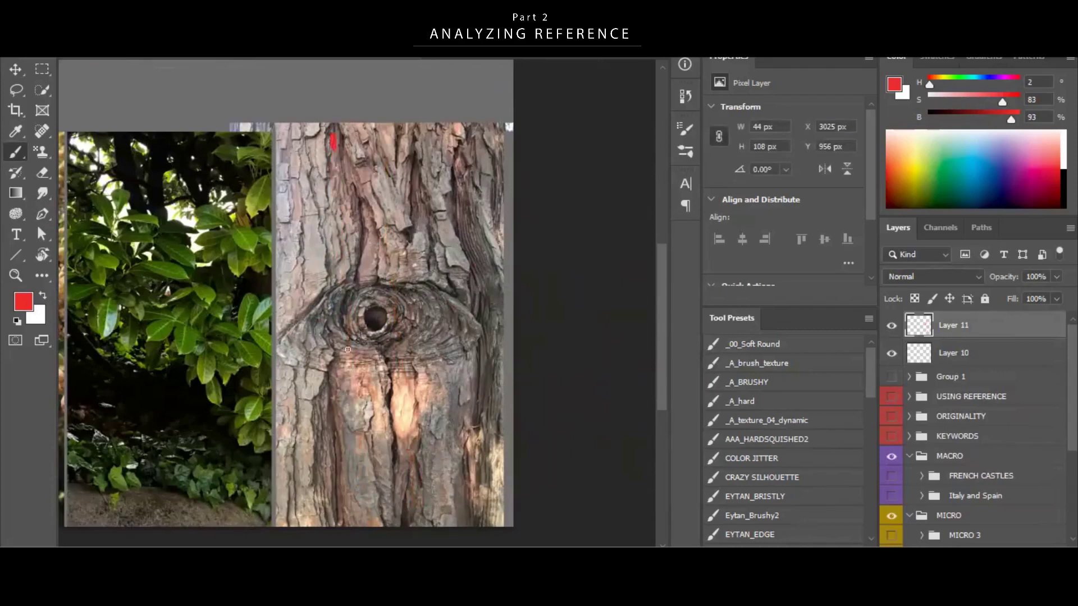
shift+click(339, 522)
shift+click(412, 125)
click(461, 122)
shift+click(481, 515)
key(ctrl+z)
key(ctrl+z)
Add a new layer and outline the slanted bark plate above the knot, between the two vertical lines.
key(ctrl+shift+alt+n)
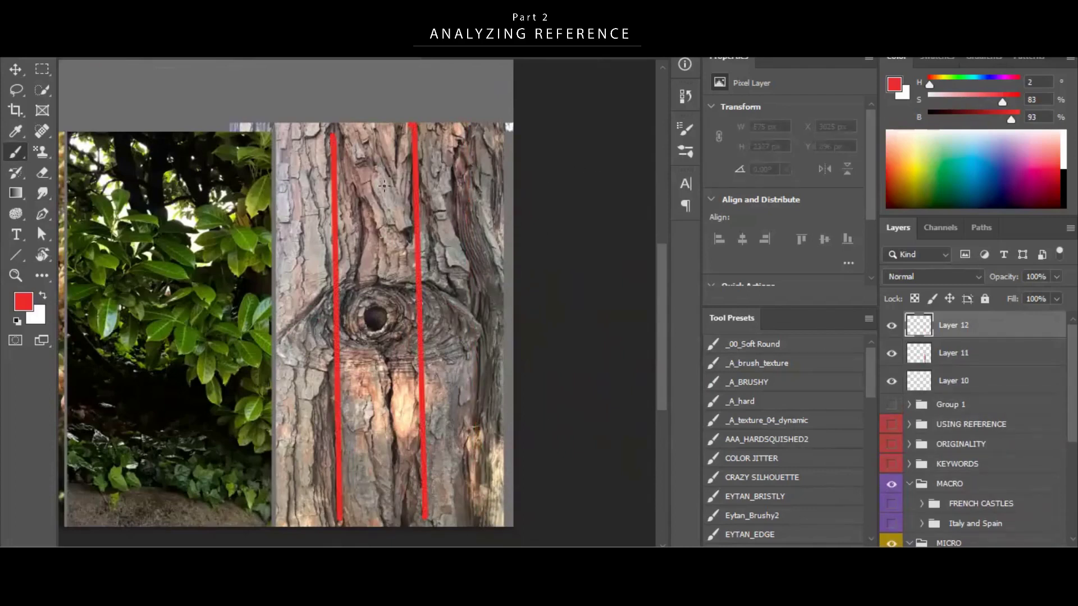
drag(379, 168, 370, 175)
drag(391, 224, 392, 224)
drag(384, 168, 411, 237)
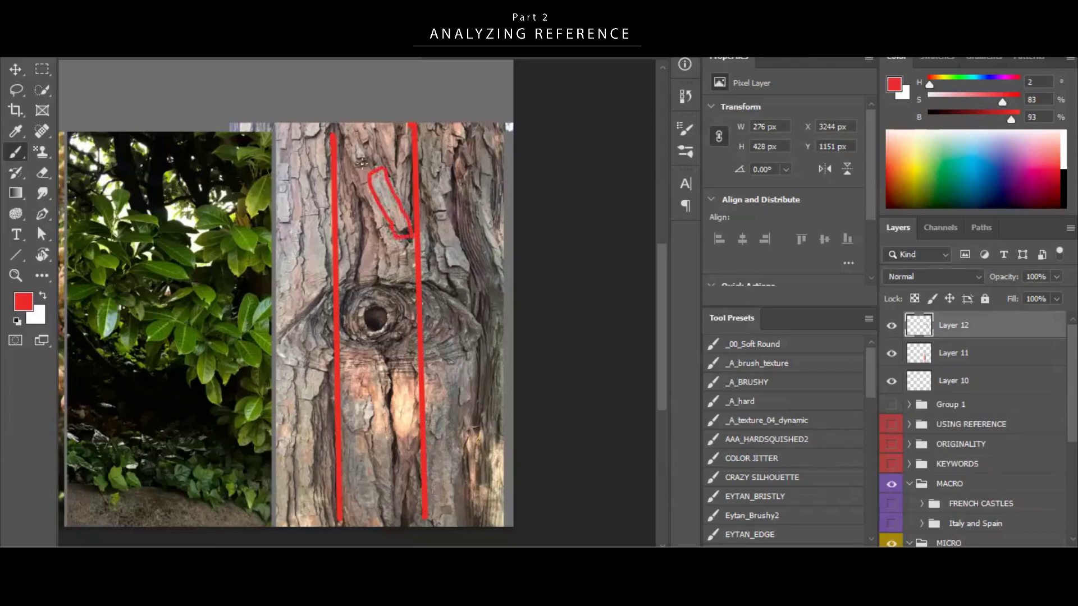
Trace the medium bark plates above the knot and a long curving seam running down past it.
drag(339, 146, 380, 245)
key(ctrl+z)
mouse_move(382, 234)
mouse_down()
mouse_move(375, 422)
mouse_move(404, 519)
mouse_up()
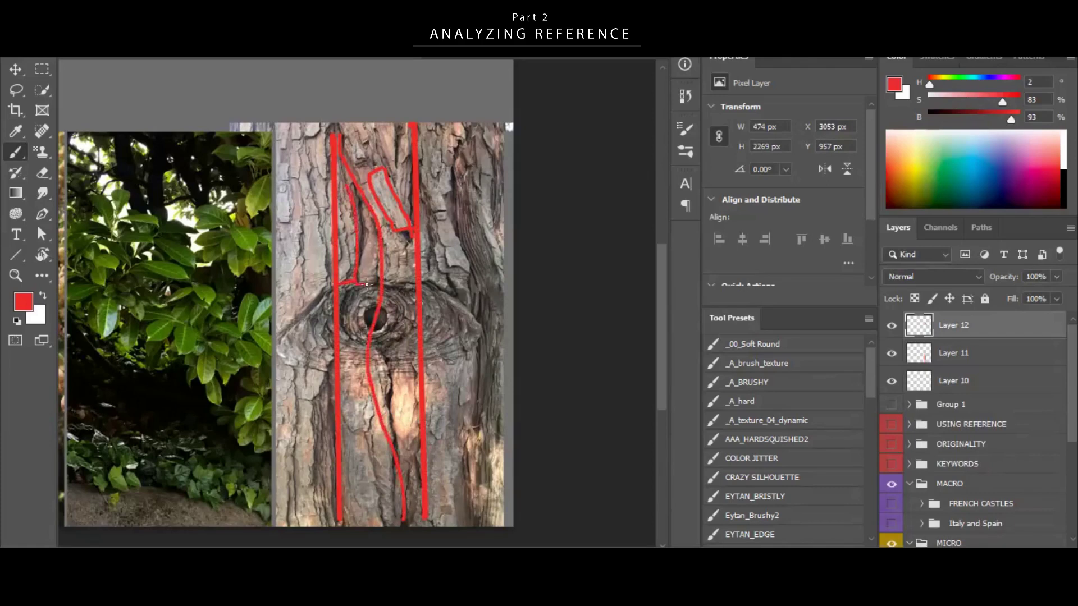
drag(401, 232, 405, 285)
mouse_move(370, 171)
mouse_down()
mouse_move(354, 128)
mouse_move(368, 122)
mouse_move(378, 169)
mouse_move(387, 145)
mouse_move(375, 130)
mouse_move(398, 129)
mouse_up()
drag(405, 201, 422, 194)
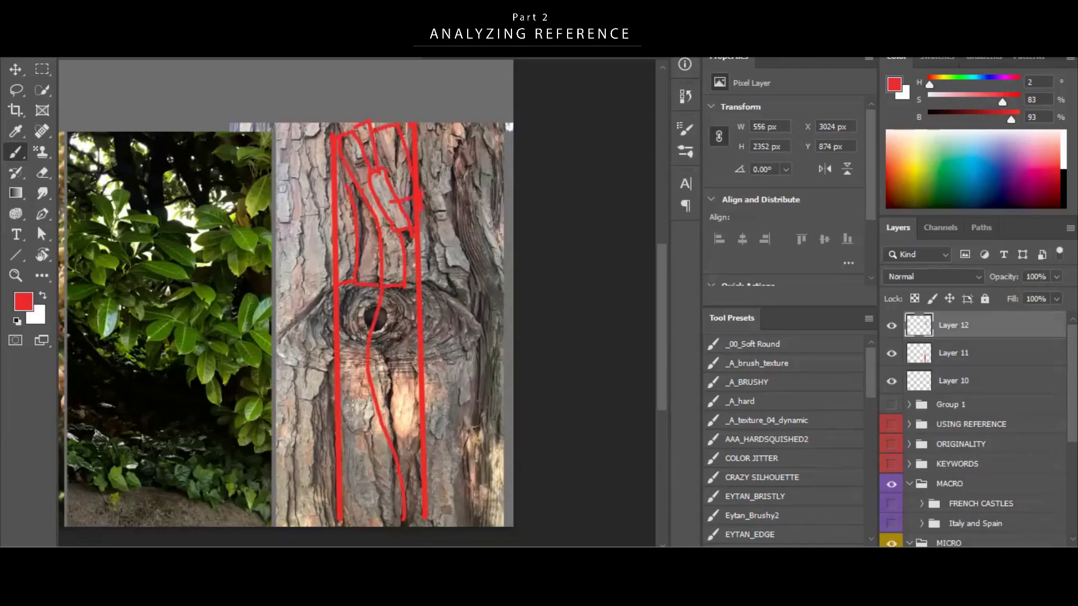
drag(307, 222, 320, 300)
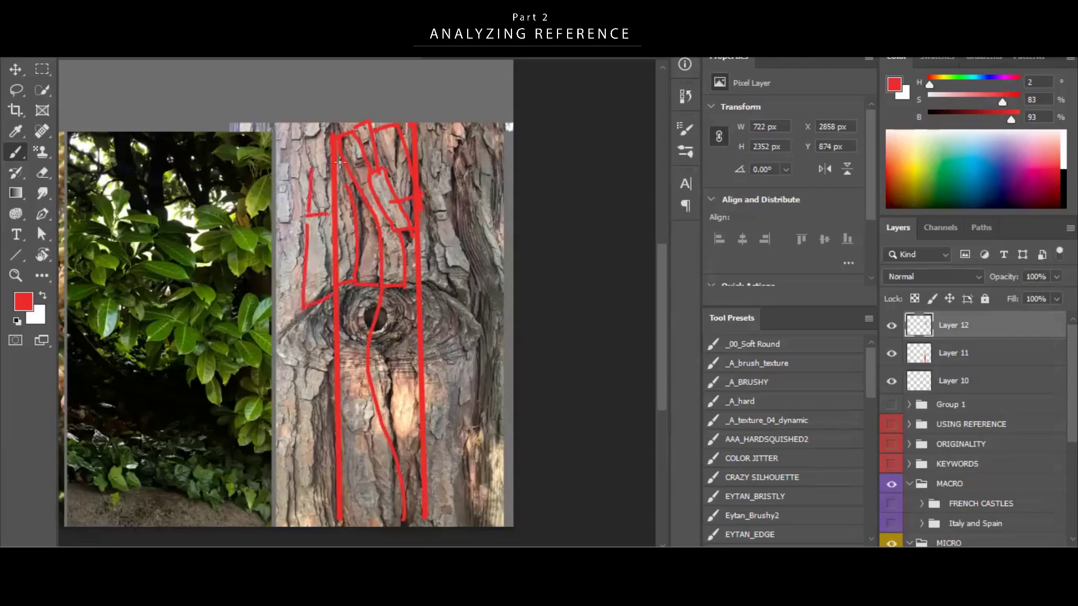
Move the vertical line and bark plate drawings aside toward the leaf photo and add a fresh layer on top.
key(ctrl+shift+alt+n)
key(z)
click(511, 272)
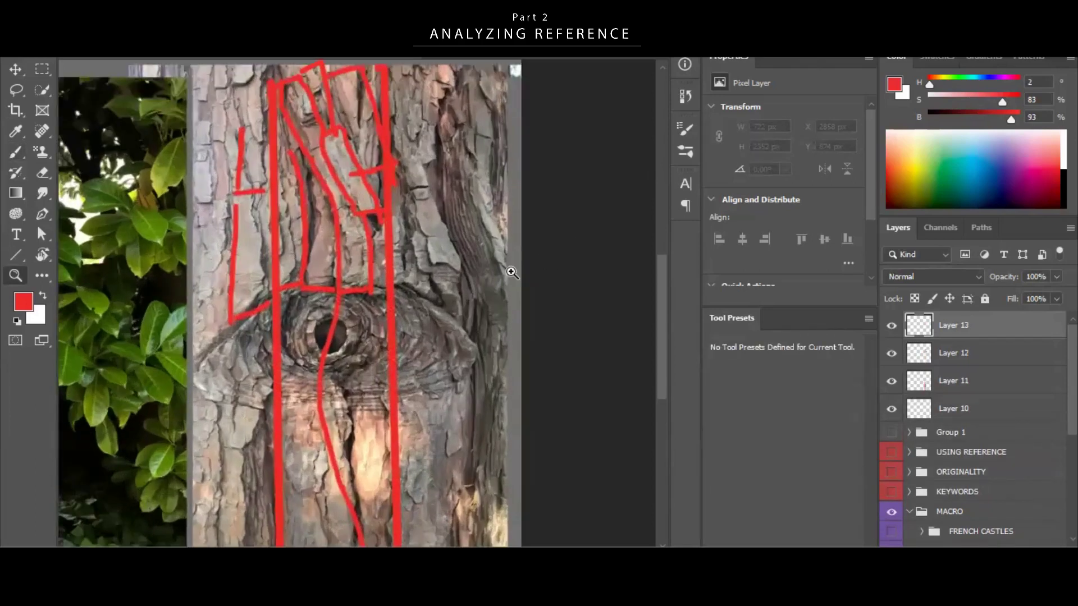
drag(391, 293, 219, 314)
ctrl+click(330, 298)
drag(330, 298, 92, 281)
key(ctrl+z)
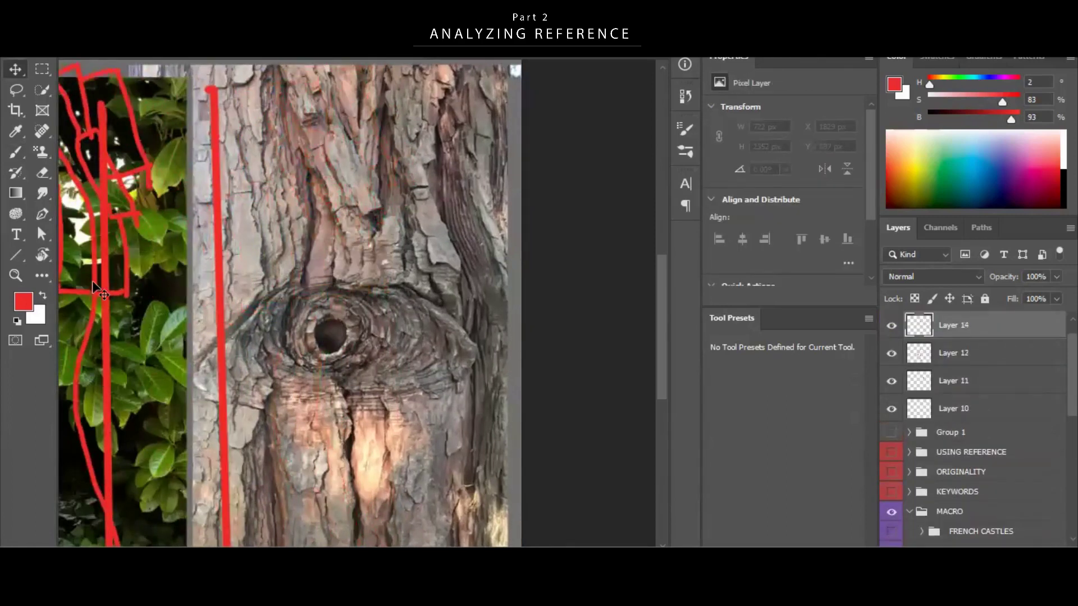
Draw thin curved red lines along the fine bark grain on the trunk's upper right side.
key(z)
mouse_move(334, 294)
mouse_down()
mouse_move(443, 274)
mouse_move(489, 383)
mouse_up()
key(b)
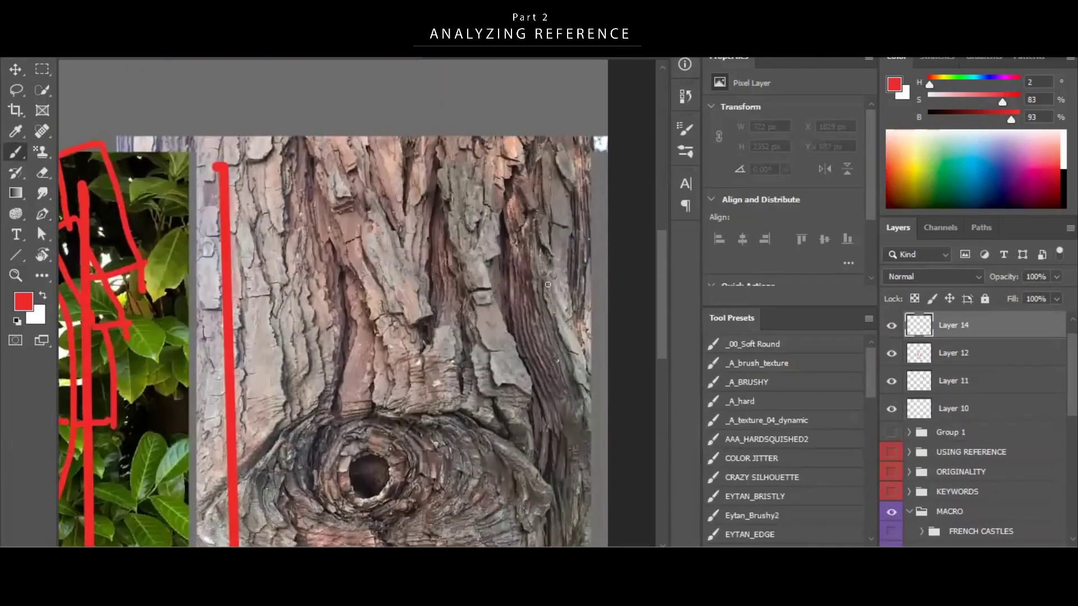
drag(504, 273, 540, 381)
drag(510, 288, 527, 349)
mouse_move(514, 248)
mouse_down()
mouse_move(519, 305)
mouse_move(539, 329)
mouse_move(522, 328)
mouse_move(532, 351)
mouse_up()
key(ctrl+z)
mouse_move(523, 227)
mouse_down()
mouse_move(552, 380)
mouse_move(557, 371)
mouse_up()
drag(542, 236, 597, 416)
Draw thin curved red lines following the bark folds beneath the knot.
mouse_move(556, 333)
mouse_down()
mouse_move(576, 335)
mouse_move(554, 266)
mouse_move(522, 318)
mouse_move(507, 317)
mouse_up()
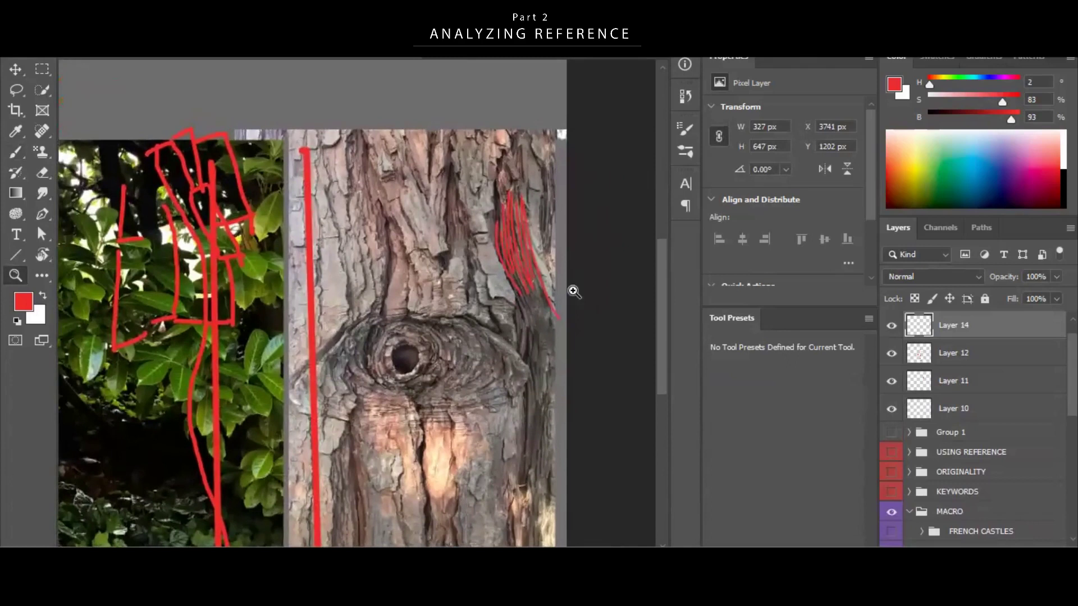
drag(366, 453, 432, 416)
drag(475, 376, 562, 364)
drag(481, 384, 583, 353)
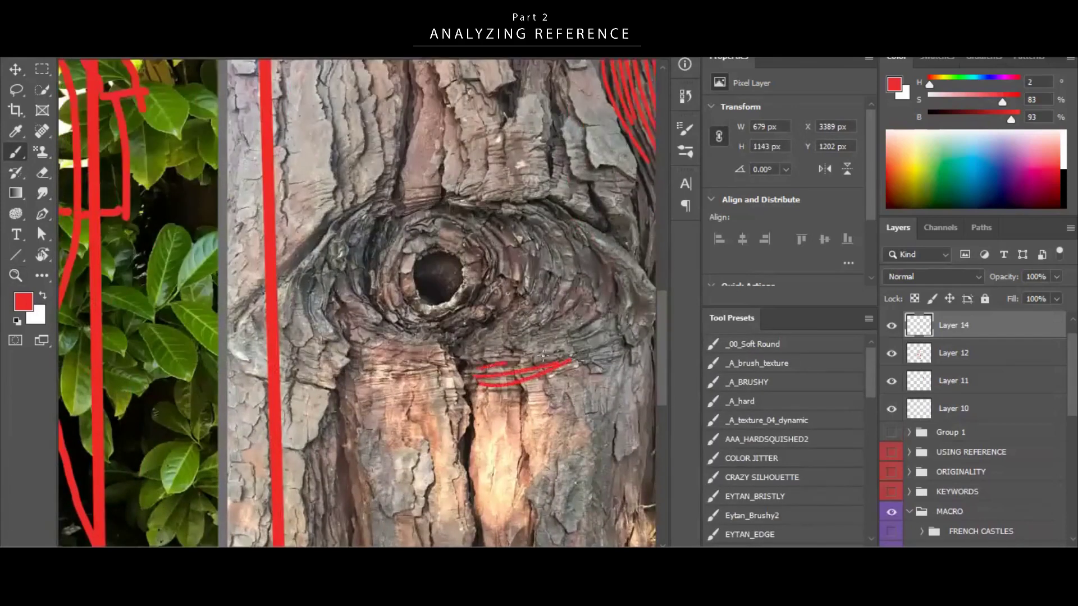
mouse_move(606, 252)
mouse_down()
mouse_move(561, 337)
mouse_move(590, 339)
mouse_move(510, 432)
mouse_up()
mouse_move(517, 387)
mouse_down()
mouse_move(507, 369)
mouse_move(510, 407)
mouse_move(515, 392)
mouse_move(538, 389)
mouse_up()
key(ctrl+z)
key(ctrl+z)
key(ctrl+z)
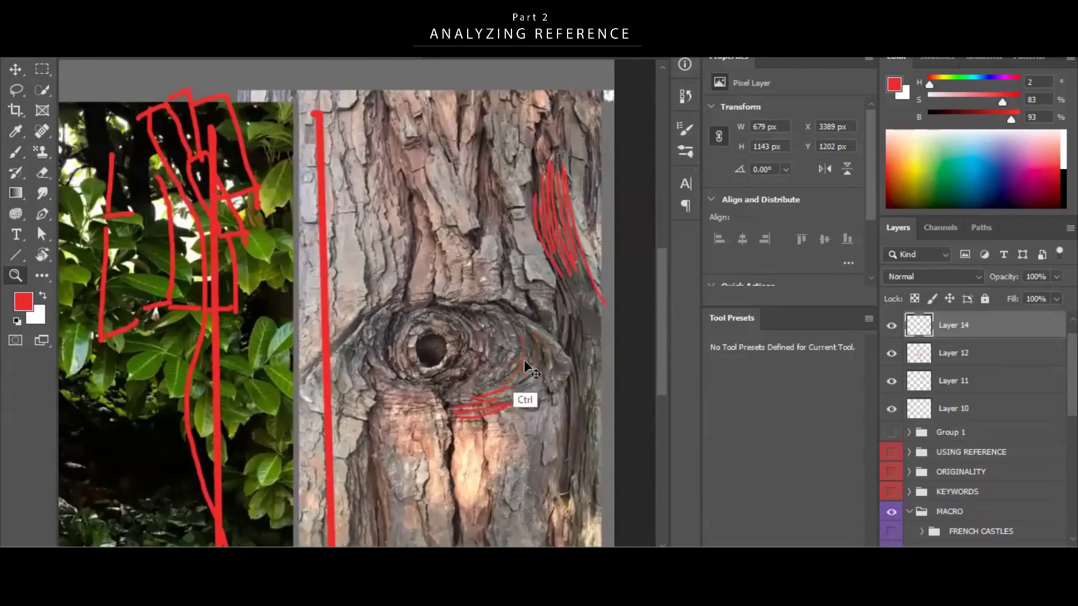
Select Layer 14 through Layer 10 and delete these red drawings.
drag(556, 343, 497, 416)
scroll(544, 368, up, 4)
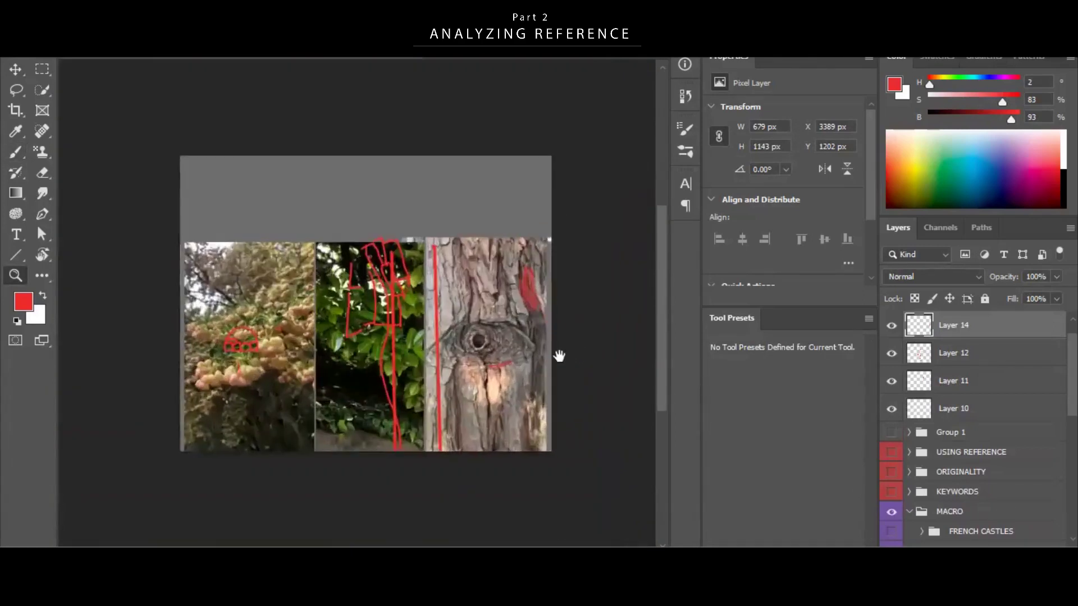
key(v)
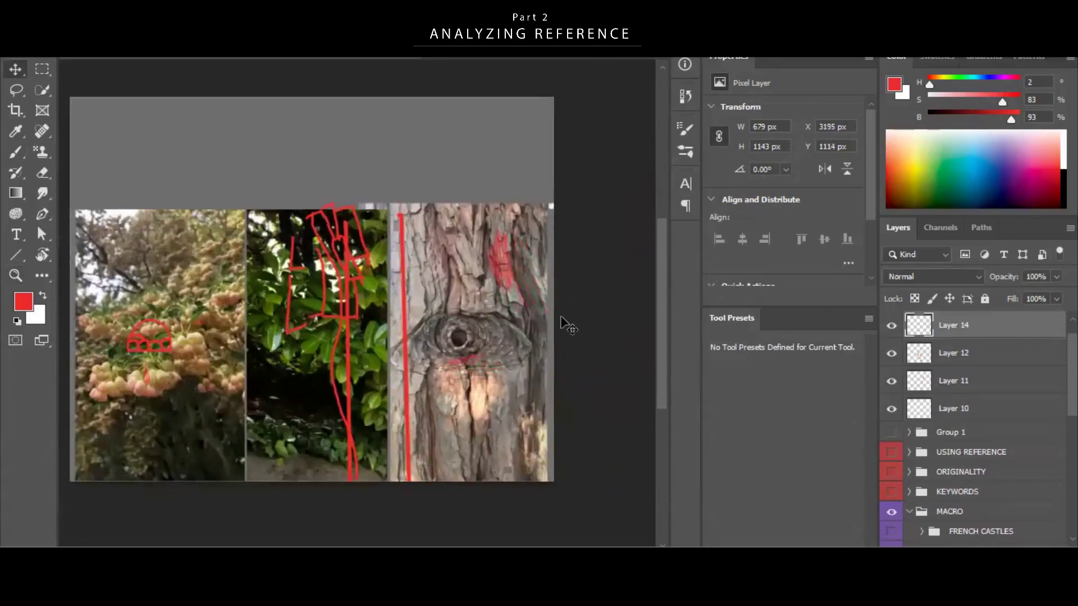
drag(336, 348, 362, 333)
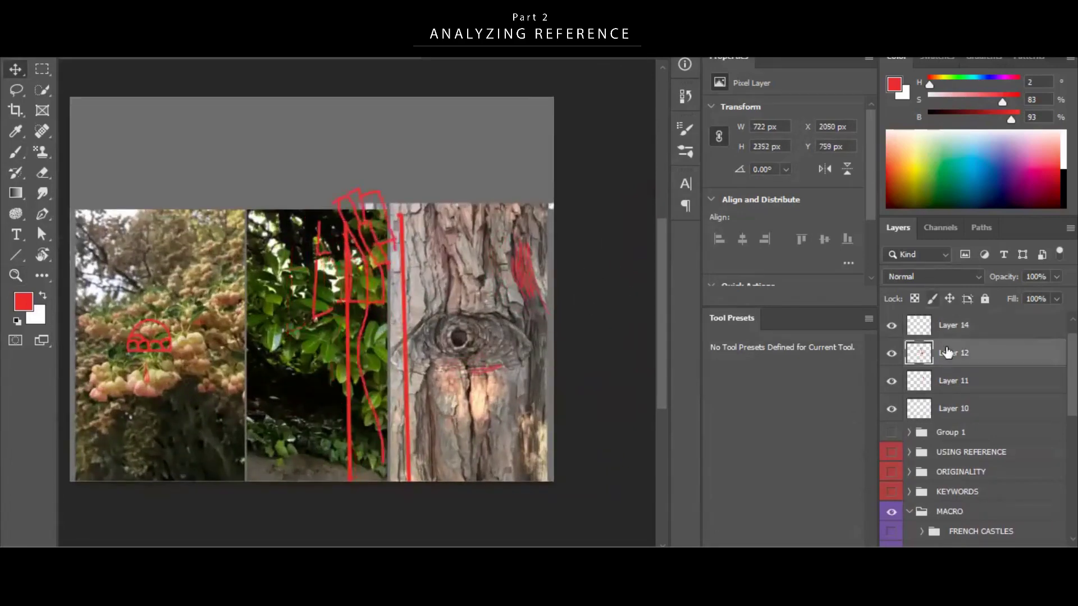
click(991, 331)
shift+click(979, 410)
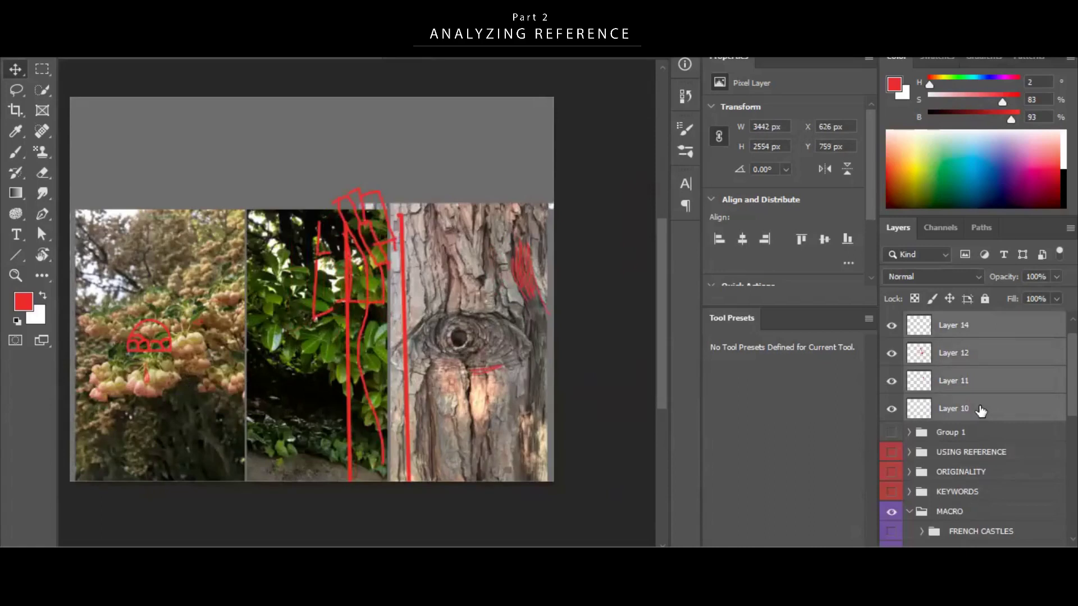
key(Delete)
Delete the remaining red drawing over the blossom photo.
key(z)
drag(507, 374, 404, 357)
key(v)
mouse_move(203, 366)
mouse_down()
mouse_move(295, 337)
mouse_move(270, 337)
mouse_move(294, 325)
mouse_move(282, 310)
mouse_up()
key(ctrl+z)
key(z)
key(Delete)
alt+click(452, 396)
drag(523, 388, 539, 414)
click(994, 325)
scroll(996, 327, up, 2)
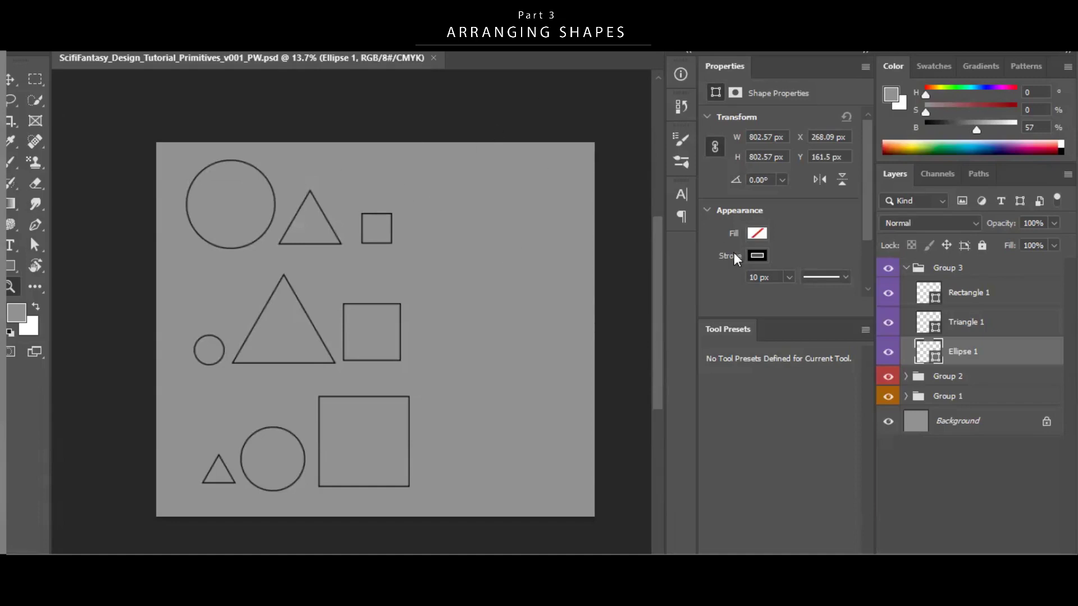
mouse_move(658, 312)
mouse_down()
mouse_move(662, 289)
mouse_move(645, 313)
mouse_up()
drag(497, 320, 523, 262)
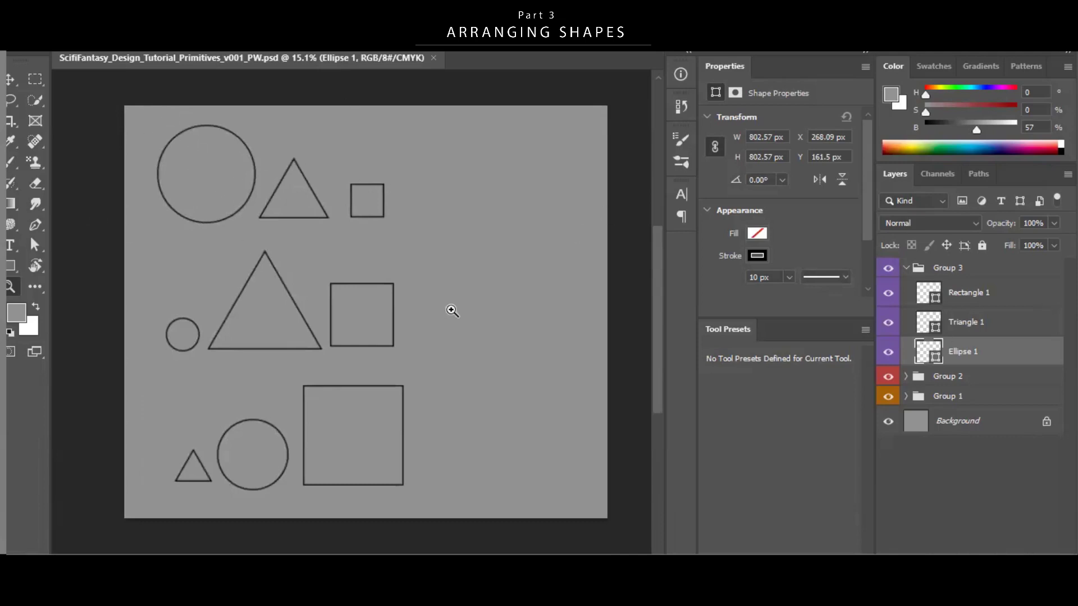
Examine the three rows of primitive shapes, toggling the visibility of Group 3.
scroll(659, 258, up, 1)
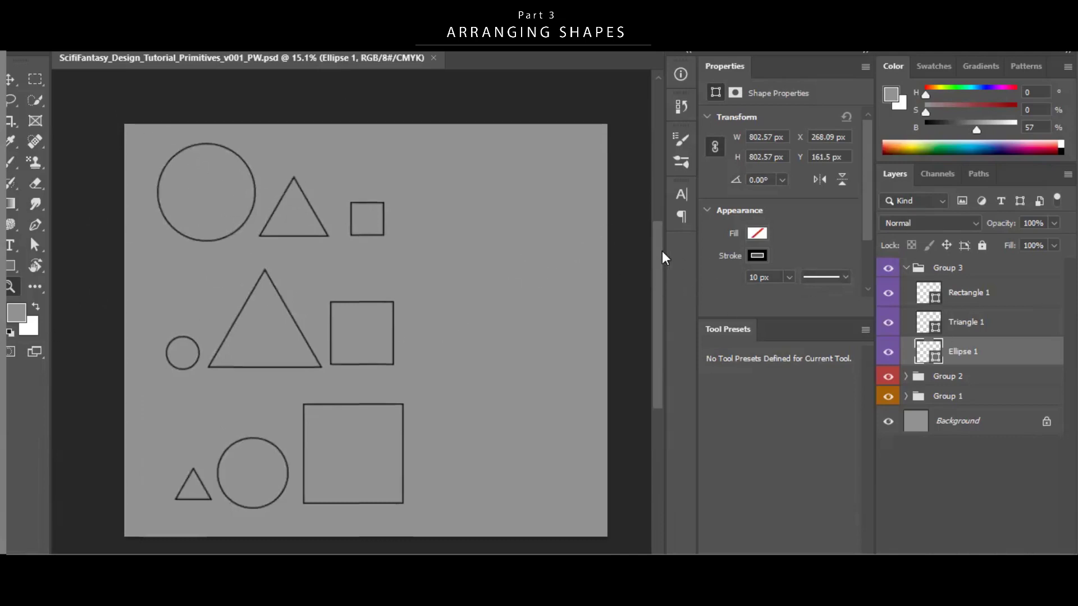
scroll(660, 251, down, 1)
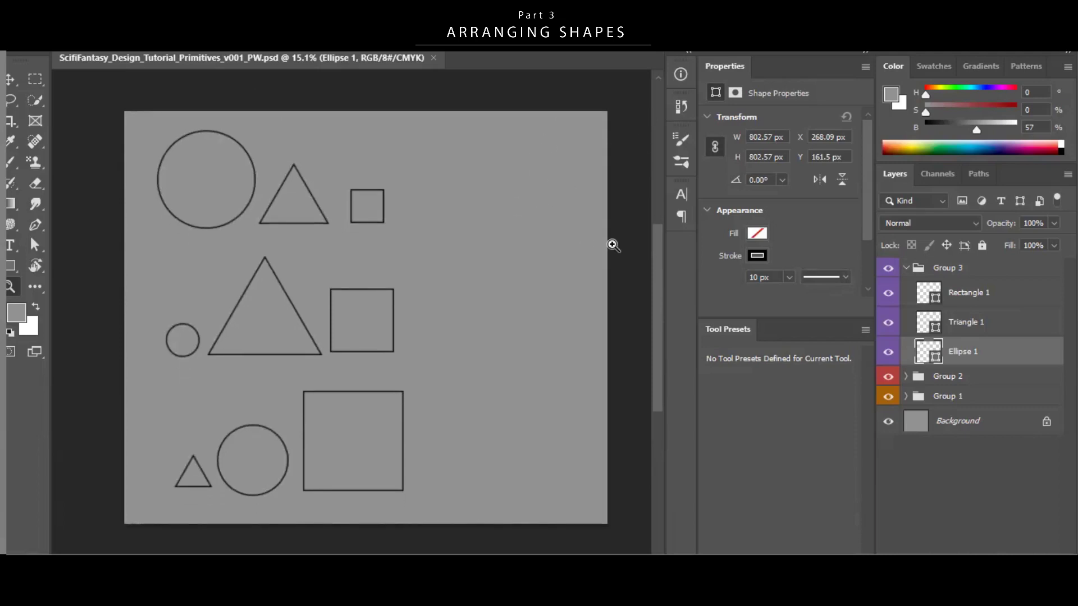
scroll(618, 253, up, 1)
scroll(640, 255, down, 1)
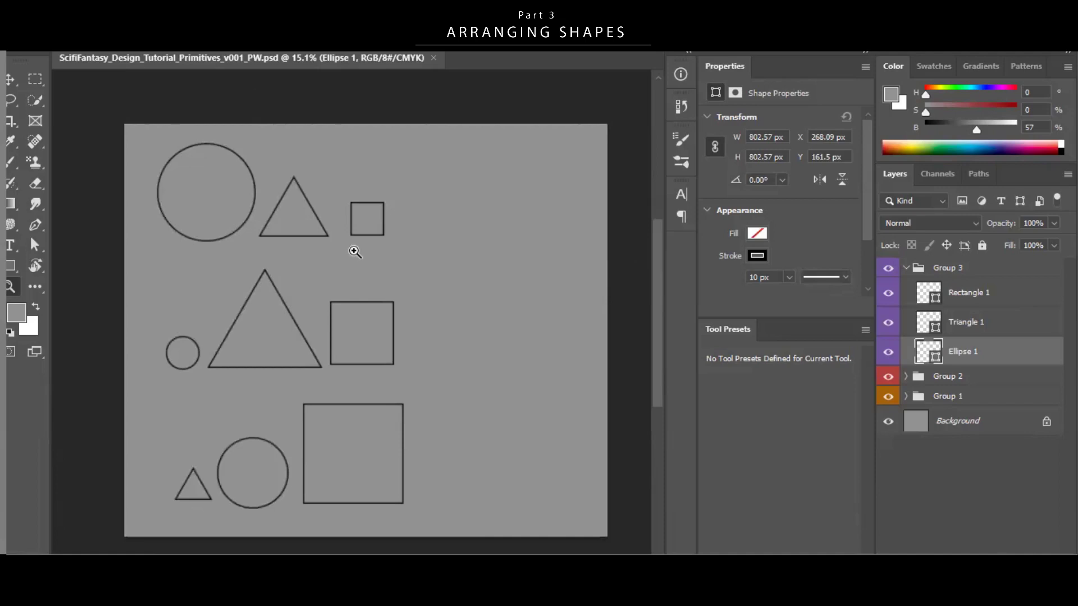
scroll(427, 230, down, 1)
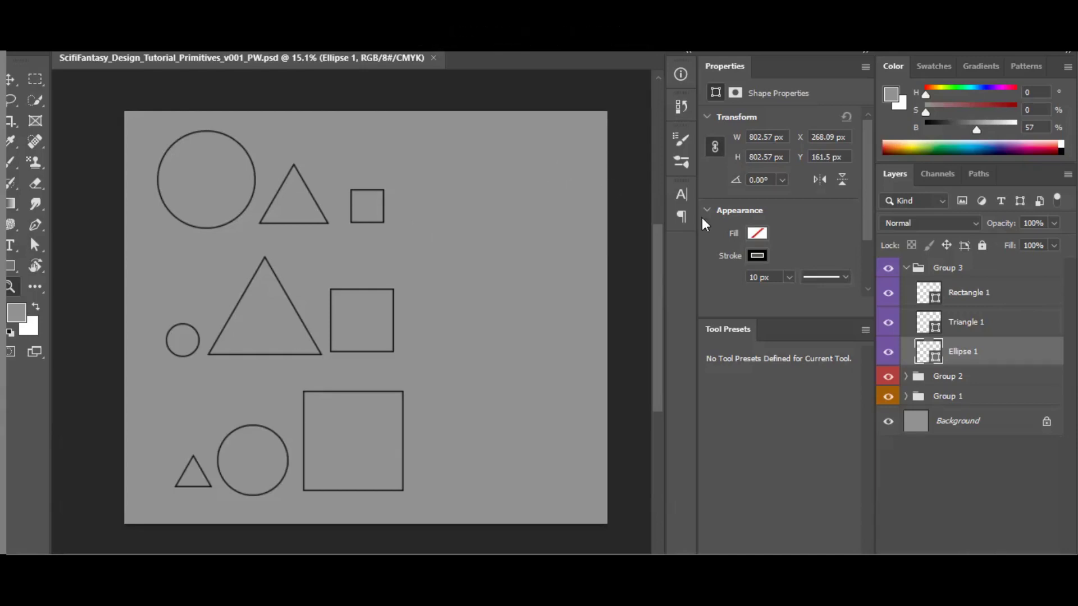
click(885, 270)
click(885, 271)
drag(385, 212, 415, 197)
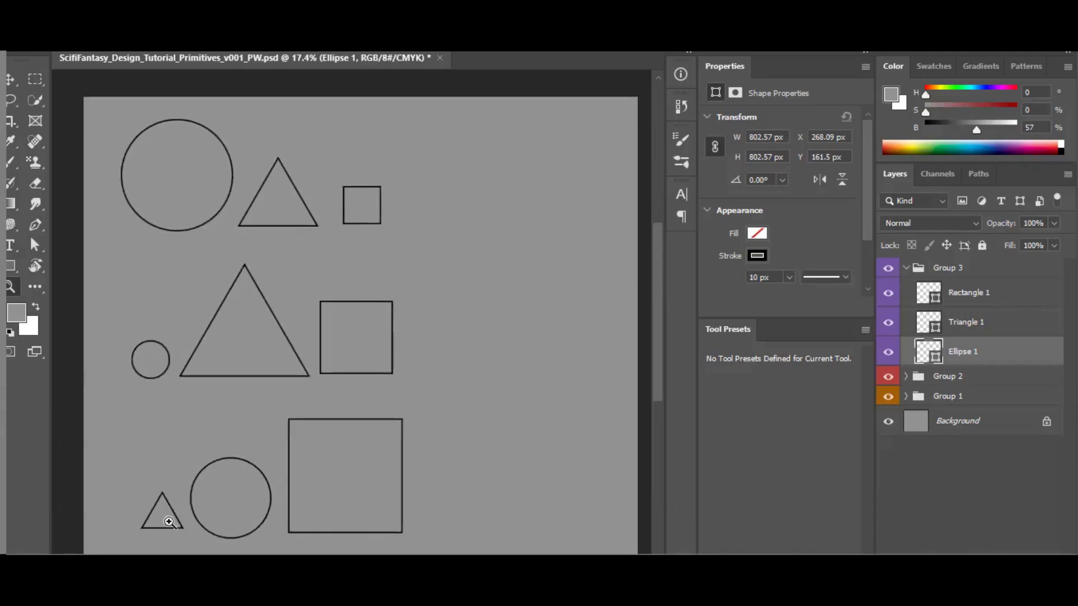
drag(430, 271, 458, 289)
drag(393, 231, 405, 224)
drag(474, 236, 523, 299)
Move Ellipse 1 along the top row and place Rectangle 1 inside its upper-left area, scaled to about 137 px.
click(977, 323)
click(974, 351)
key(v)
drag(395, 279, 462, 308)
click(969, 293)
drag(544, 313, 376, 317)
drag(282, 290, 330, 263)
drag(436, 299, 451, 217)
drag(379, 238, 359, 214)
key(v)
key(Return)
Move Triangle 1 so it overlaps the lower-right edge of the large circle.
key(z)
key(v)
drag(419, 289, 439, 301)
key(z)
key(v)
drag(413, 345, 231, 333)
key(z)
drag(294, 316, 408, 332)
key(v)
drag(250, 285, 285, 252)
click(999, 328)
key(z)
drag(326, 233, 428, 231)
scroll(393, 265, up, 1)
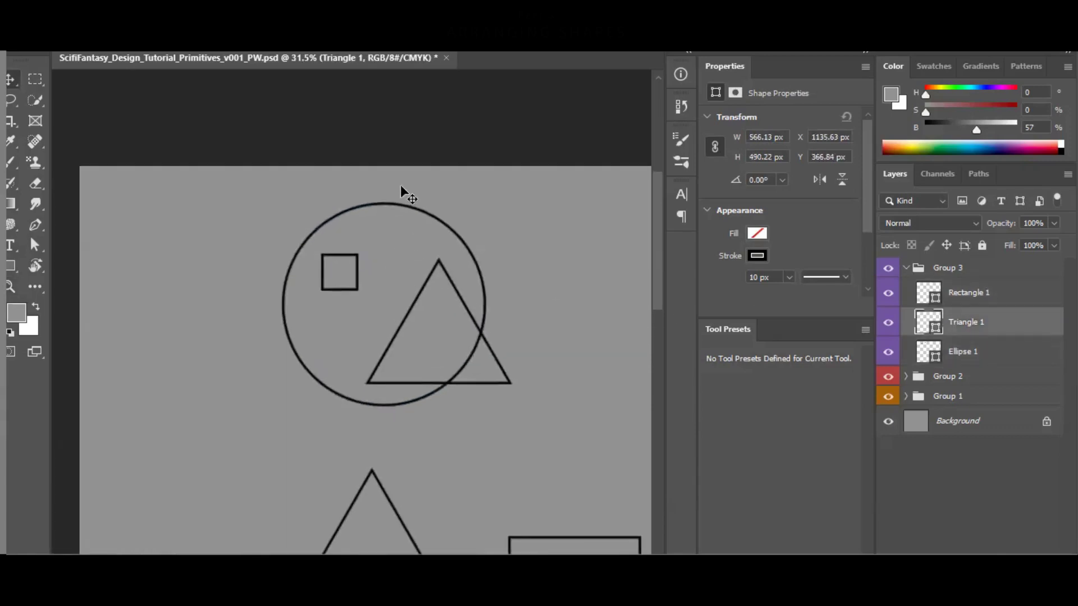
Move Triangle 1 out of the circle to its right, at about X 1827 px, Y 316 px.
ctrl+click(416, 208)
drag(492, 248, 450, 230)
key(ctrl+z)
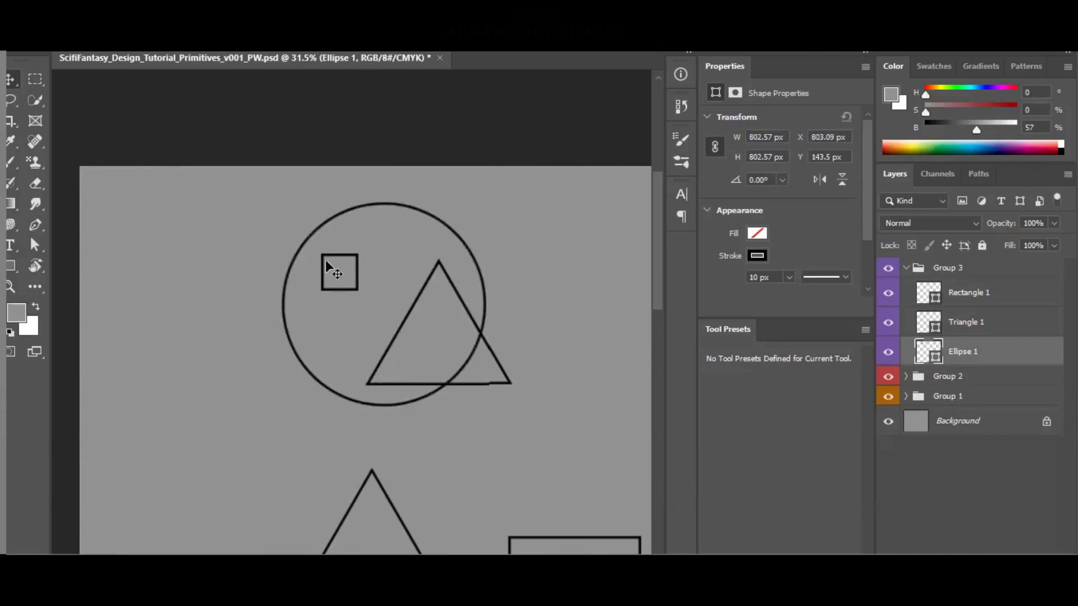
click(362, 264)
drag(438, 312, 585, 293)
drag(492, 258, 392, 282)
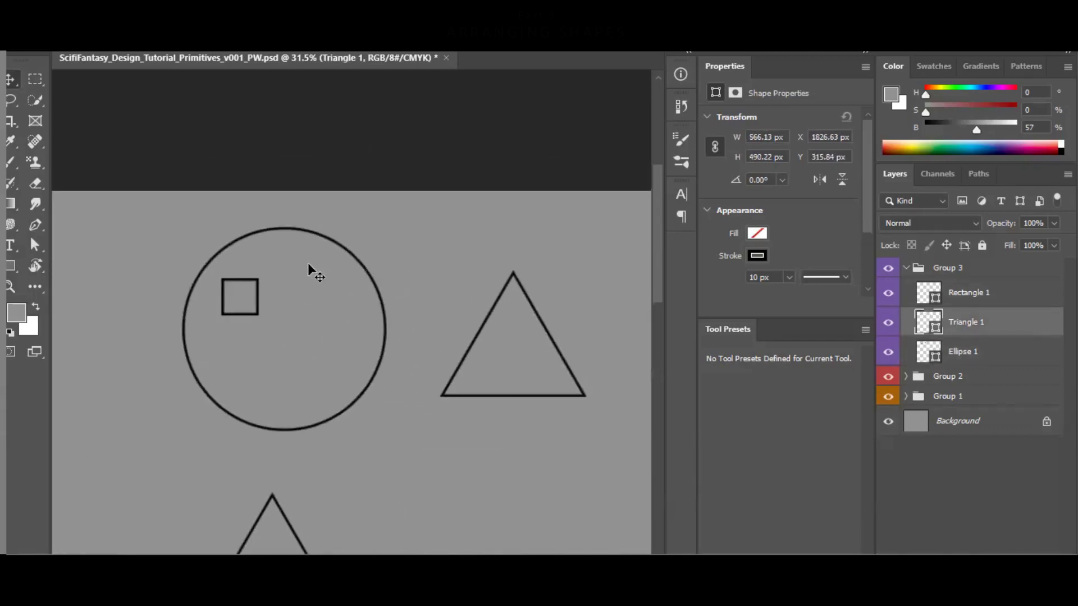
Undo the last move and select the circle together with the small square inside it.
drag(319, 270, 316, 276)
drag(413, 283, 414, 261)
key(ctrl+z)
drag(240, 293, 316, 310)
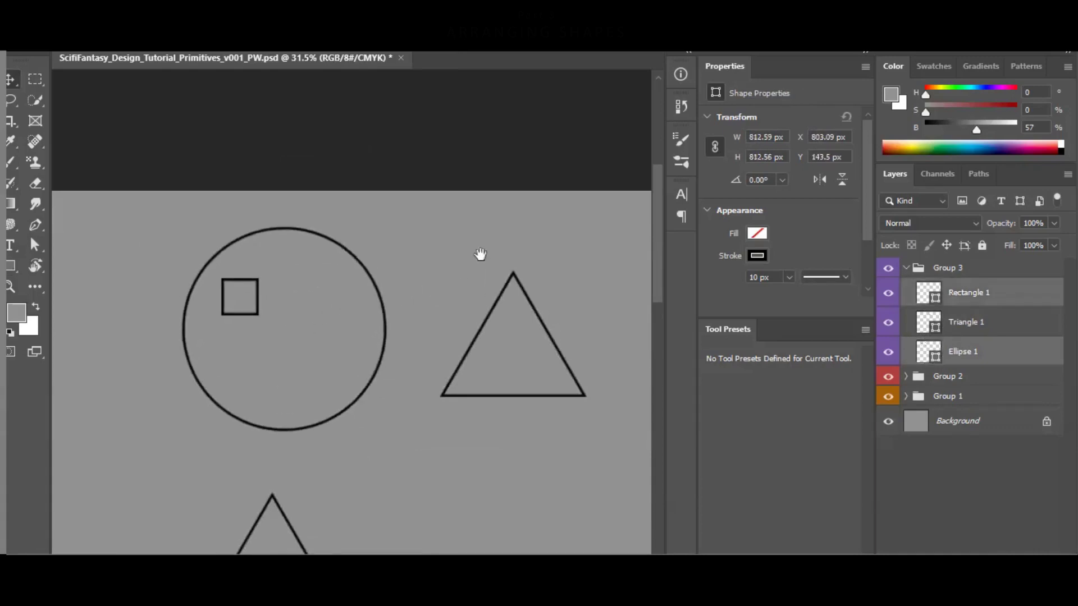
drag(478, 255, 503, 219)
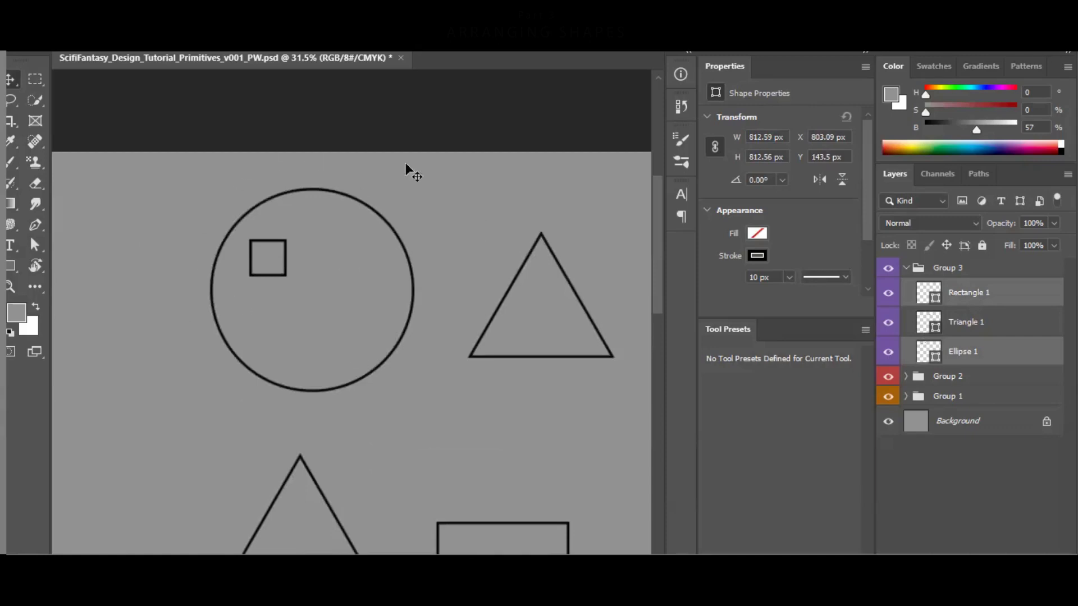
Enlarge Rectangle 1 to about 669 px and place it beside the circle, on the circle's left.
click(955, 297)
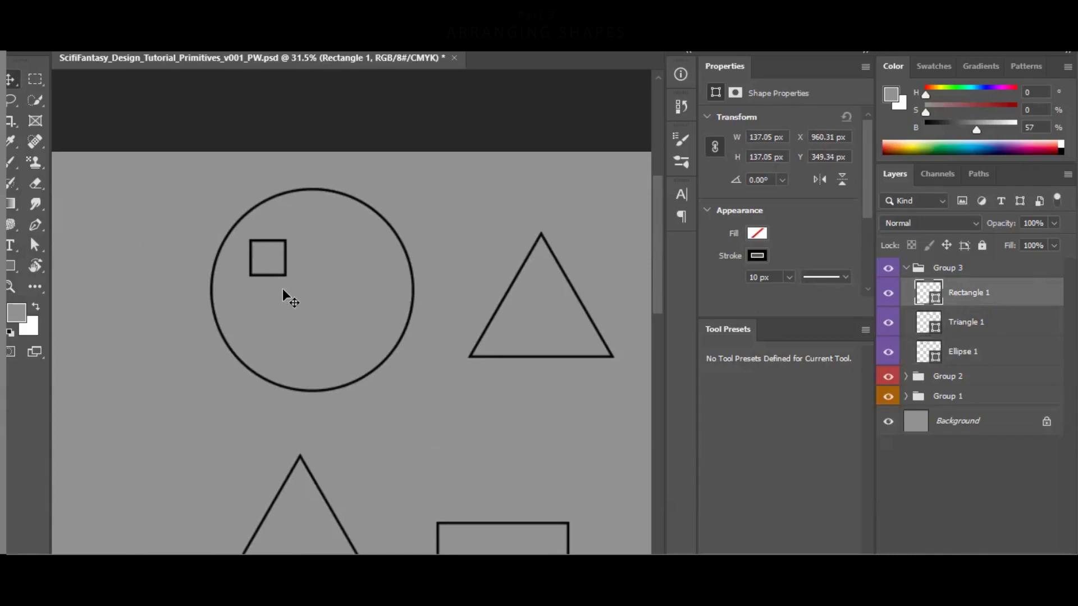
key(ctrl+t)
drag(287, 277, 344, 365)
drag(293, 275, 139, 298)
key(Return)
drag(320, 303, 462, 308)
drag(325, 189, 422, 254)
drag(446, 272, 462, 267)
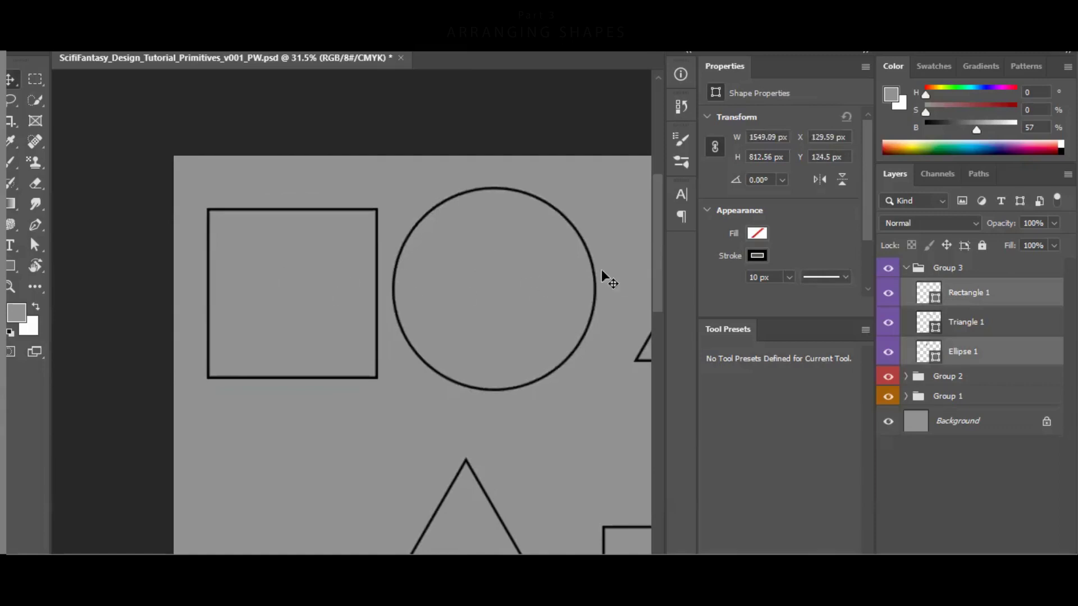
Shrink Rectangle 1 to a small square inside the circle's upper-left area and select both shapes.
click(959, 307)
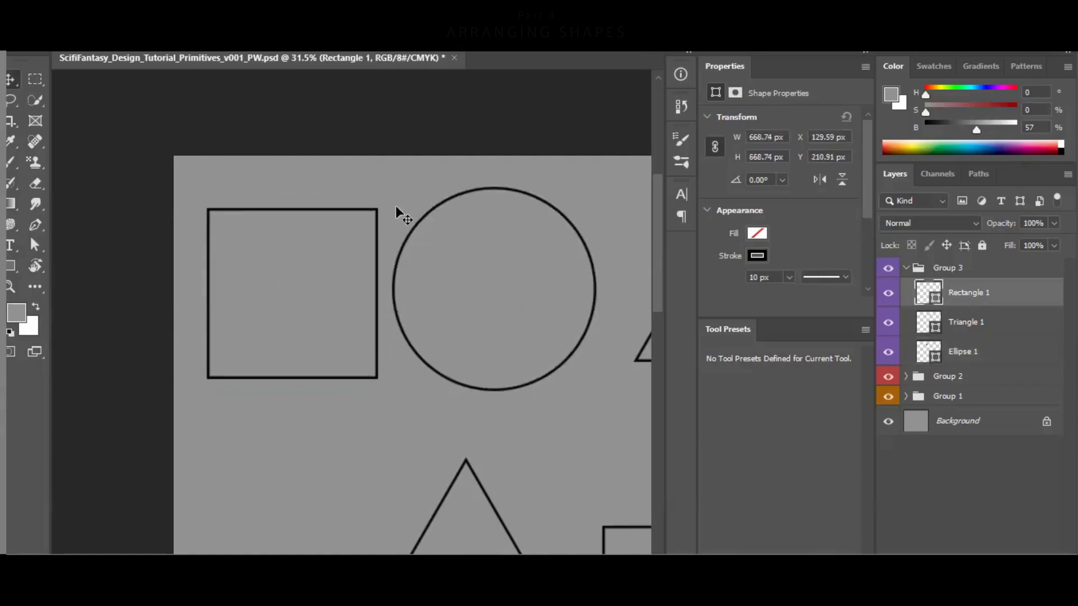
drag(273, 194, 305, 227)
drag(380, 208, 341, 271)
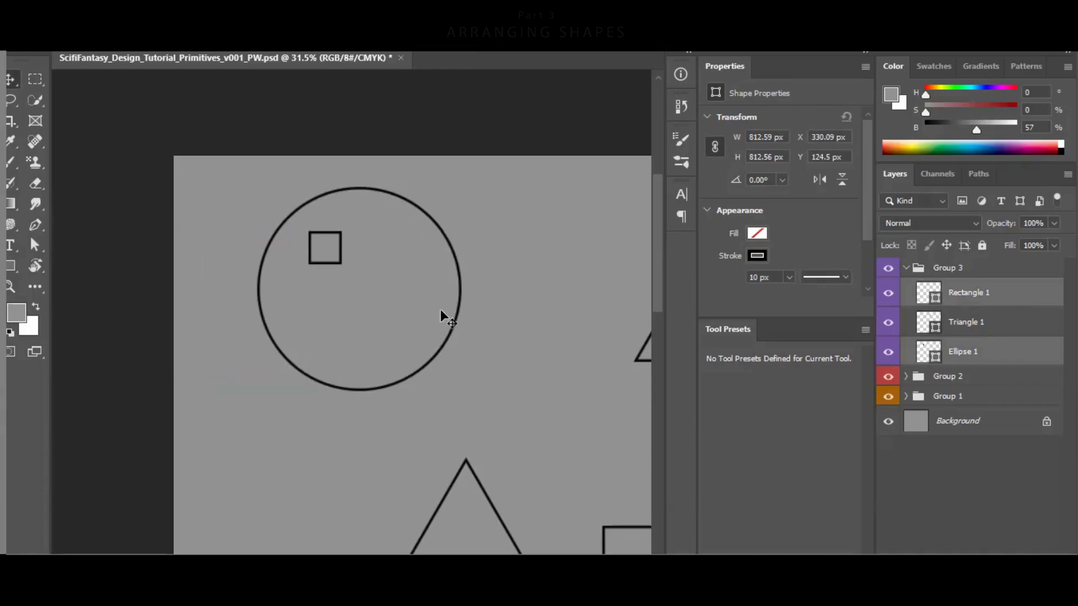
Reset the foreground colour to black and move Triangle 1 below the small square, across the circle's lower-left edge.
drag(415, 296, 332, 286)
key(d)
drag(628, 264, 390, 258)
drag(534, 301, 366, 324)
drag(350, 321, 482, 327)
key(z)
mouse_move(519, 290)
mouse_down()
mouse_move(509, 267)
mouse_move(481, 267)
mouse_move(500, 255)
mouse_move(498, 285)
mouse_up()
key(v)
drag(487, 331, 388, 355)
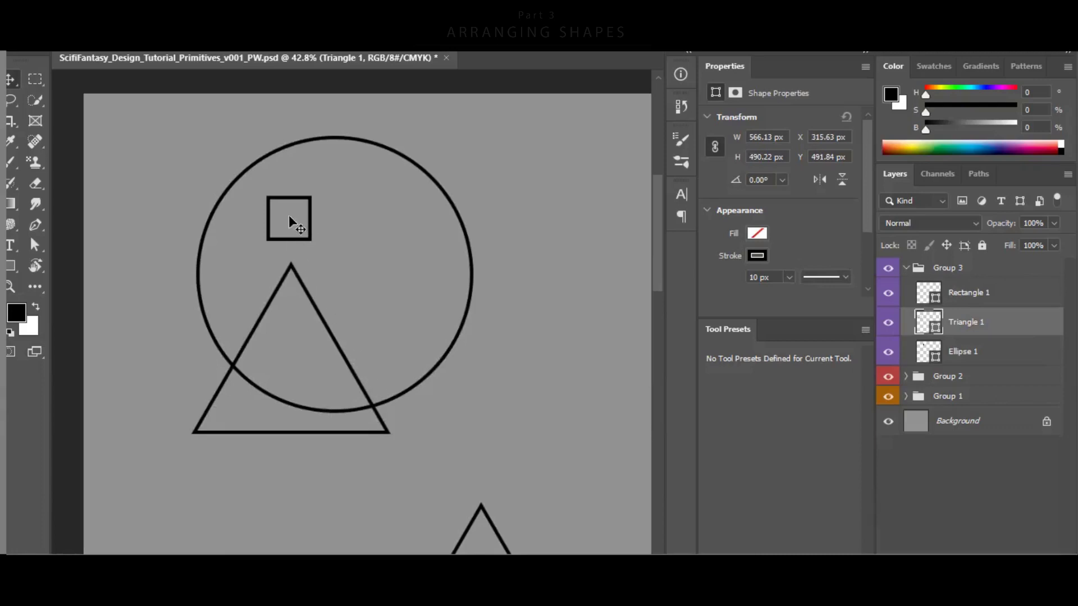
Move Triangle 1 across the circle's lower-right edge, at about X 610 px, Y 326 px.
drag(469, 172, 454, 195)
mouse_move(312, 338)
mouse_down()
mouse_move(281, 341)
mouse_move(310, 326)
mouse_up()
drag(357, 300, 397, 297)
key(v)
key(z)
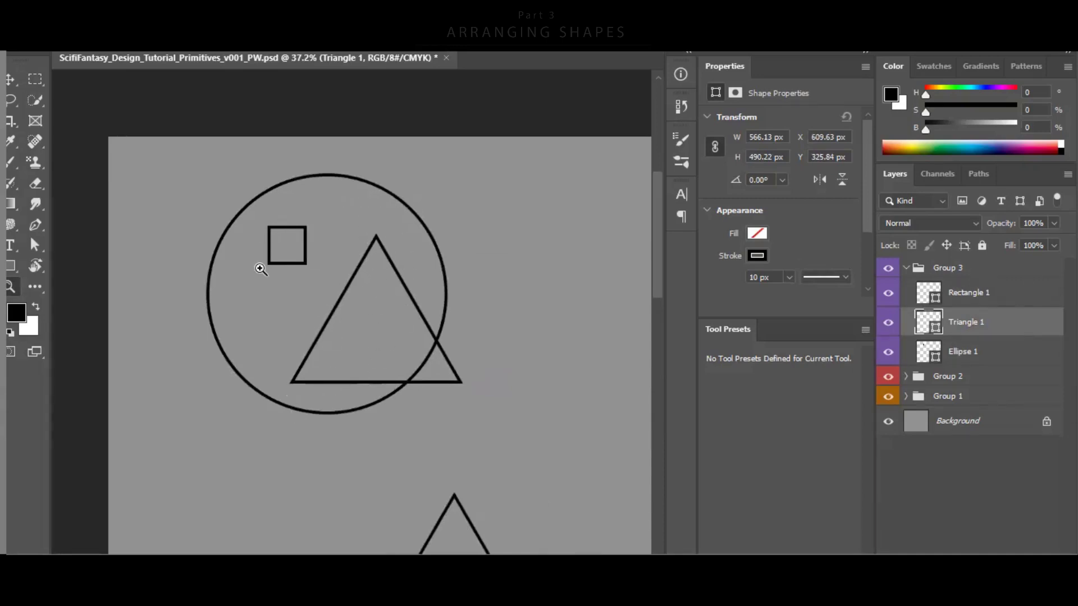
Move the circle and square lower and place Triangle 1 around the square, across the circle's upper-left edge.
key(v)
drag(462, 389, 342, 306)
key(space)
drag(384, 343, 393, 395)
drag(467, 258, 271, 356)
drag(378, 327, 375, 356)
key(space)
drag(491, 362, 483, 336)
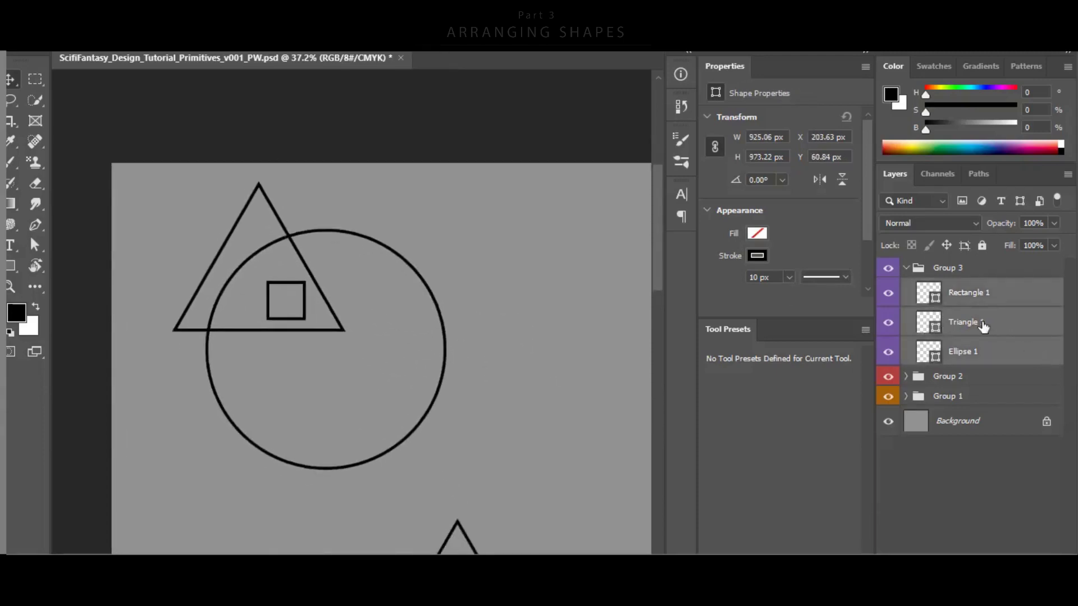
drag(138, 296, 134, 282)
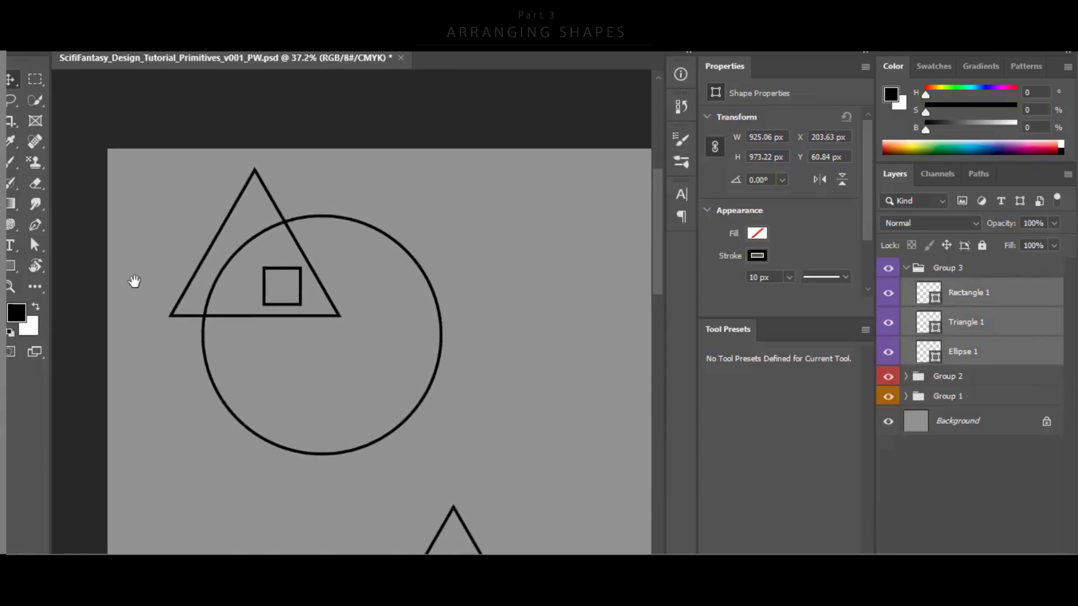
Move Triangle 1 out of the circle to its right, at about X 1187 px, Y 440 px.
click(975, 333)
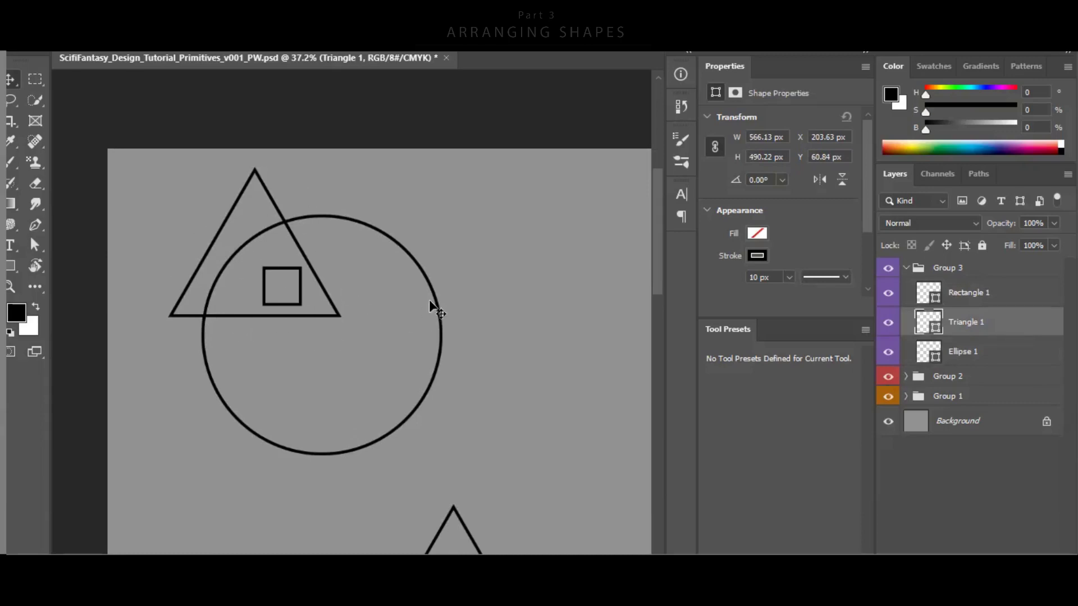
drag(491, 389, 444, 410)
drag(476, 355, 531, 232)
drag(516, 285, 534, 221)
drag(517, 296, 489, 349)
mouse_move(489, 348)
mouse_down()
mouse_move(480, 370)
mouse_move(510, 293)
mouse_move(501, 359)
mouse_up()
key(v)
key(ctrl+z)
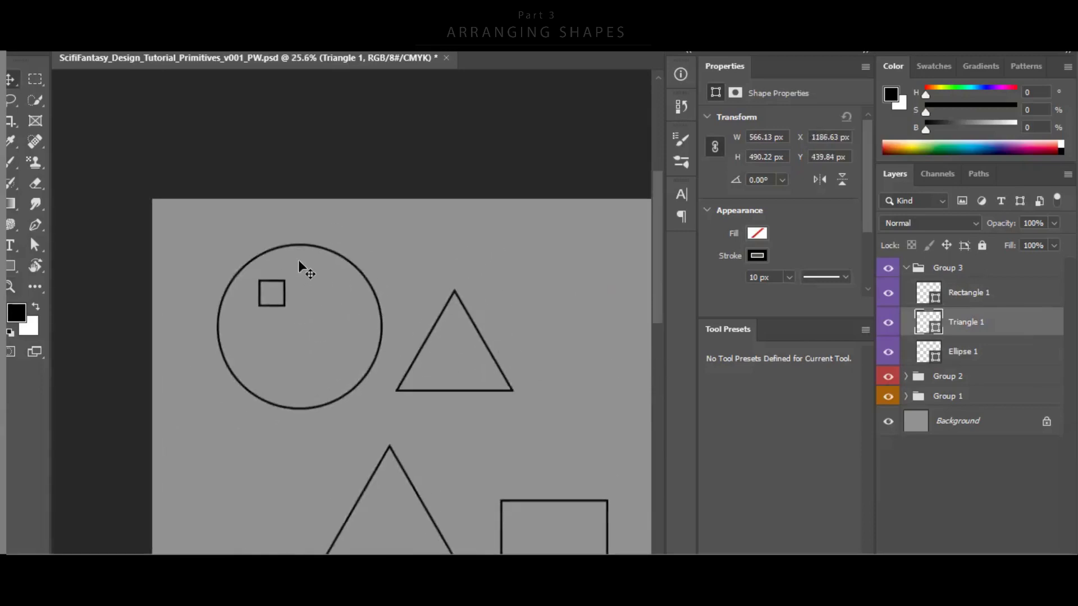
Select all three top-row shapes and move them higher together, to about X 367 px, Y 93 px.
drag(423, 341, 376, 329)
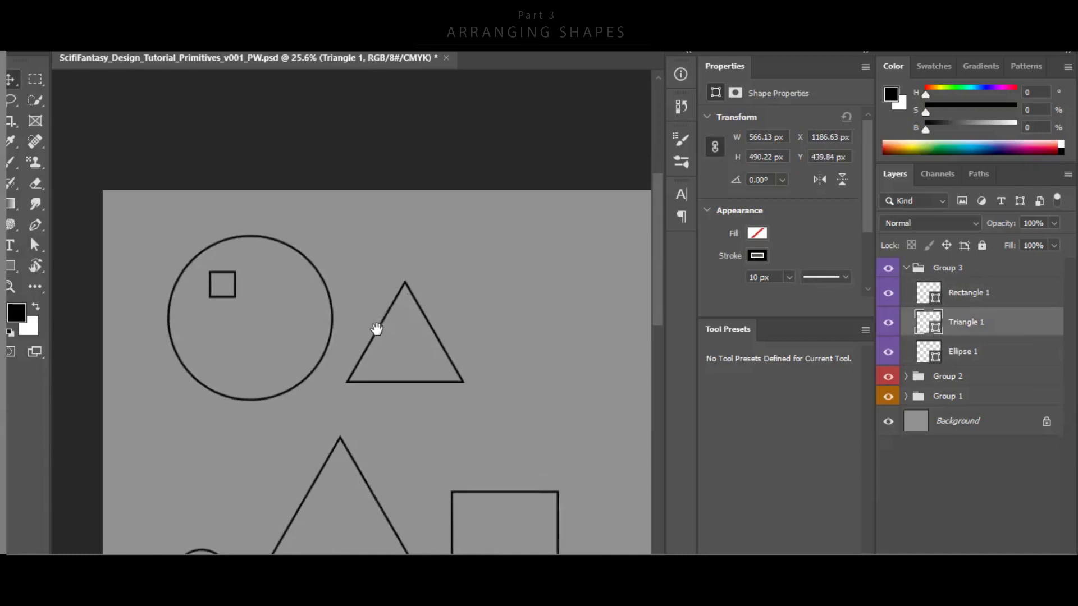
drag(161, 234, 396, 356)
scroll(471, 339, down, 2)
drag(480, 302, 472, 284)
drag(459, 372, 417, 268)
drag(428, 382, 441, 366)
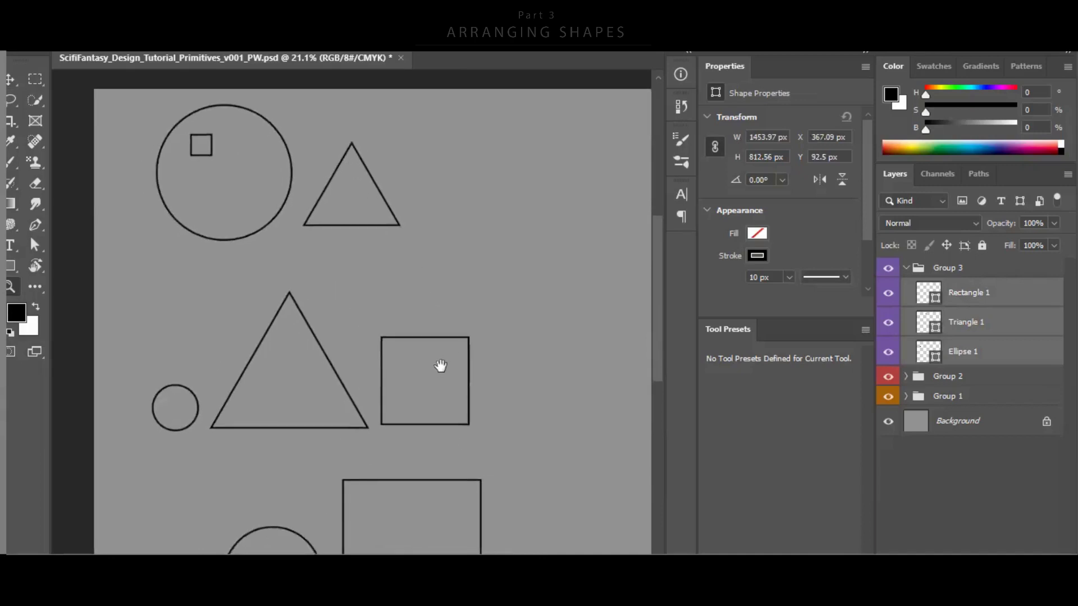
Move the middle row's square over the large triangle and the small circle onto the triangle's lower-left corner.
mouse_move(309, 368)
mouse_down()
mouse_move(283, 386)
mouse_move(304, 370)
mouse_up()
drag(371, 316, 430, 368)
drag(478, 333, 400, 318)
drag(533, 384, 395, 380)
drag(312, 369, 365, 365)
drag(306, 343, 279, 360)
Stretch the middle row's square into a wide rectangle of about 1076 by 574 px over the triangle's upper part.
key(ctrl+t)
drag(275, 310, 338, 318)
double_click(264, 334)
drag(226, 321, 381, 285)
drag(474, 319, 455, 343)
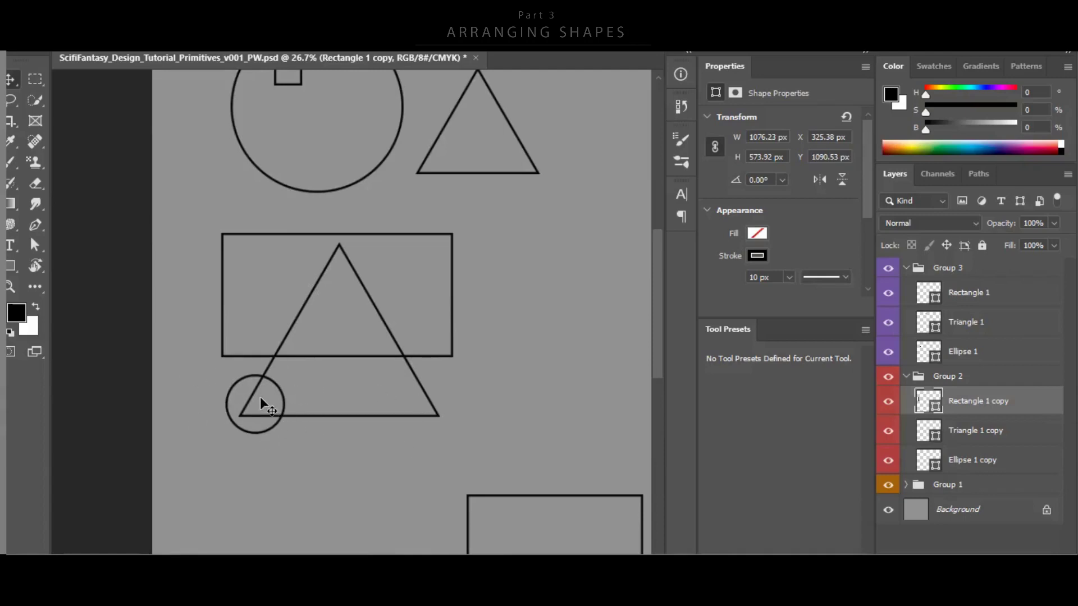
Draw a red bracket on a new layer, spanning the height between the rectangle's lower edge and the triangle's base.
drag(445, 390, 318, 395)
drag(250, 354, 356, 338)
key(ctrl+shift+alt+n)
key(b)
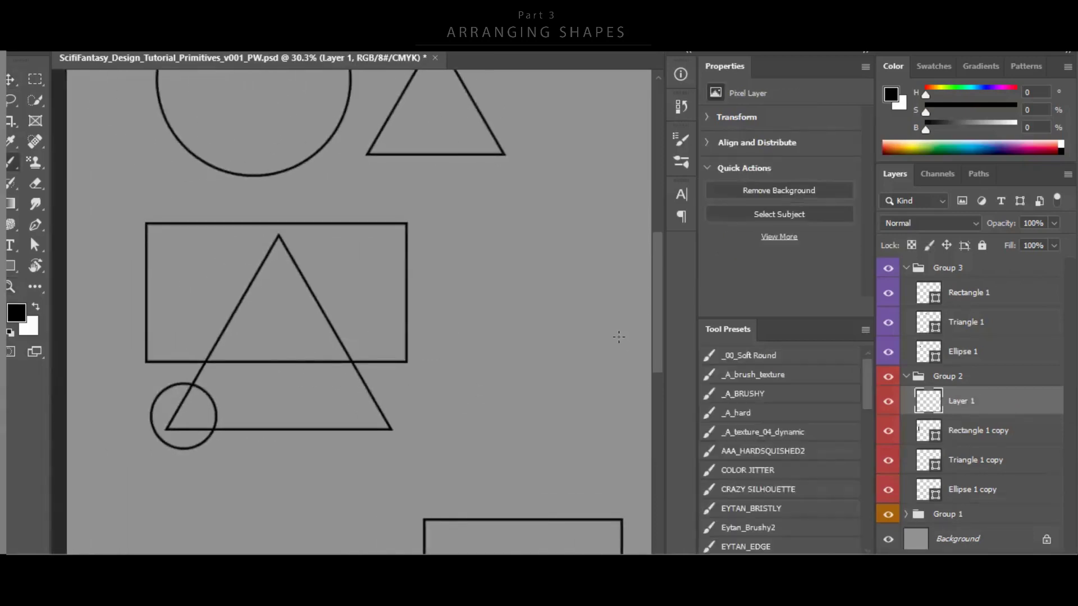
click(896, 140)
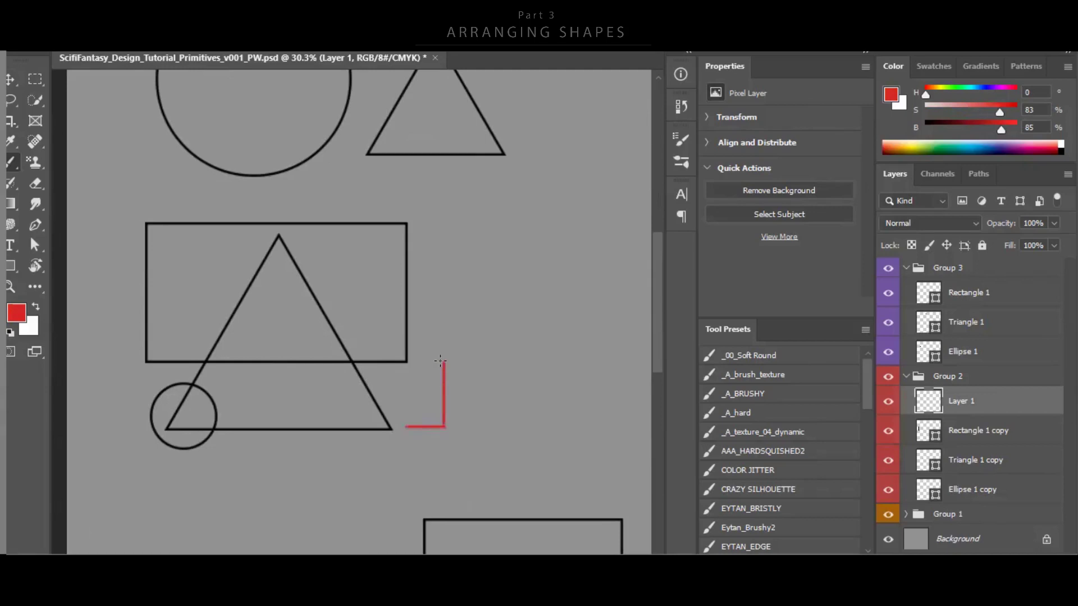
key(v)
mouse_move(448, 405)
mouse_down()
mouse_move(404, 409)
mouse_move(445, 414)
mouse_move(449, 404)
mouse_up()
Draw a second red bracket on another new layer, spanning the full height of the wide rectangle.
key(ctrl+shift+alt+n)
key(b)
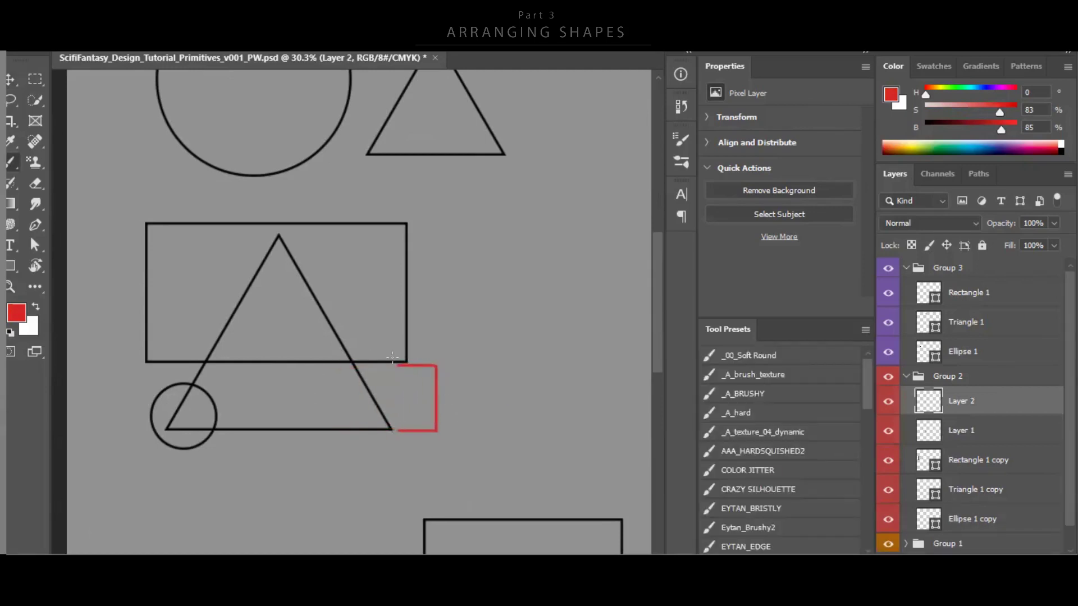
drag(432, 303, 434, 224)
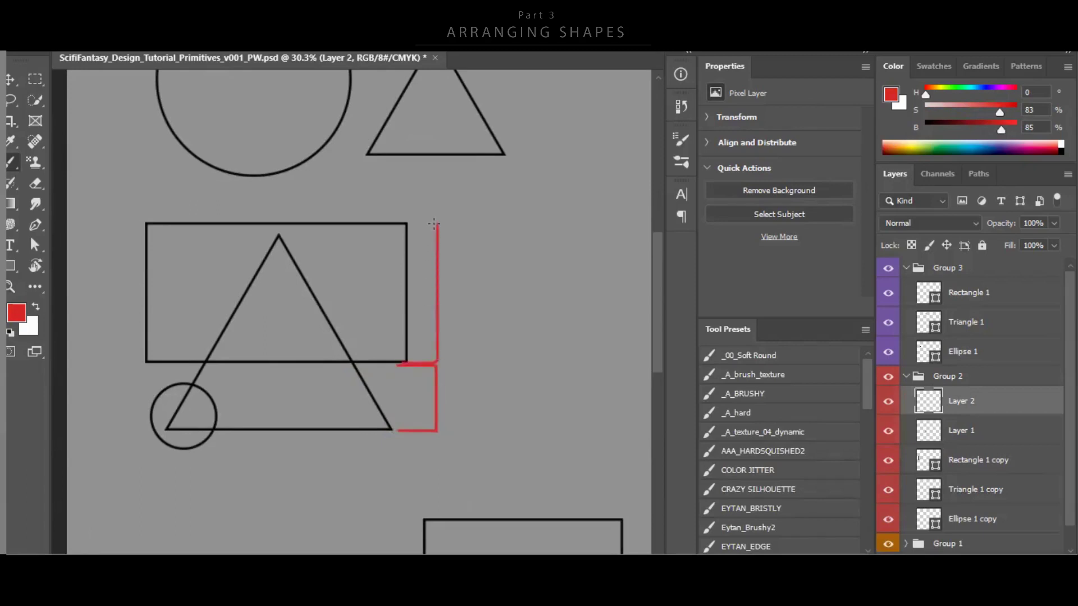
key(v)
drag(393, 428, 412, 424)
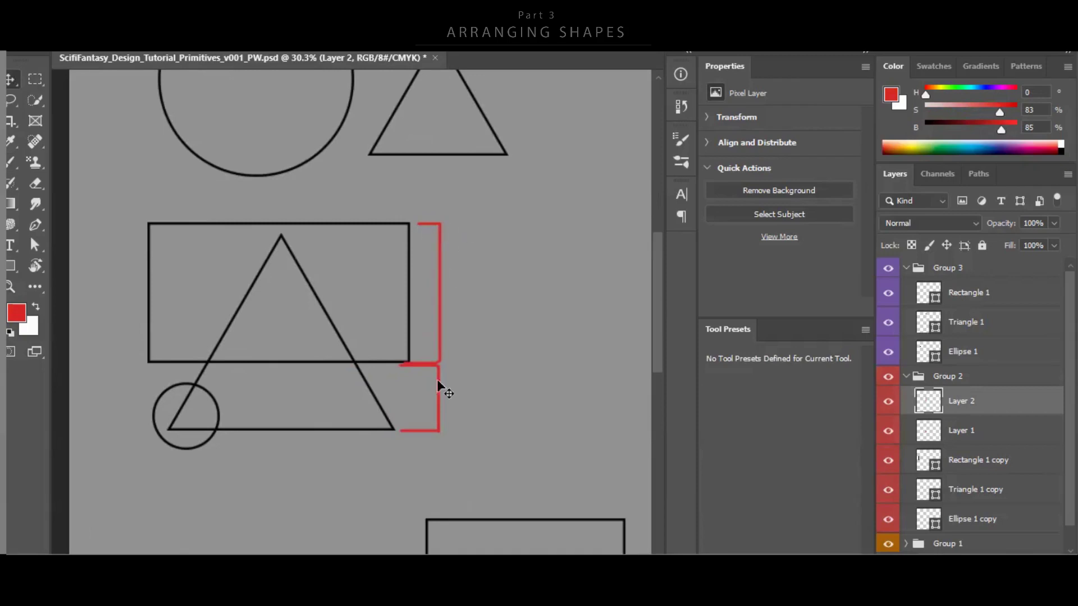
Duplicate the middle row's rectangle, triangle and circle together and place the copies to the right of the red brackets.
drag(461, 441, 500, 453)
drag(508, 400, 474, 420)
drag(475, 420, 558, 391)
drag(488, 356, 374, 321)
drag(146, 219, 306, 414)
drag(413, 405, 361, 426)
drag(428, 431, 505, 416)
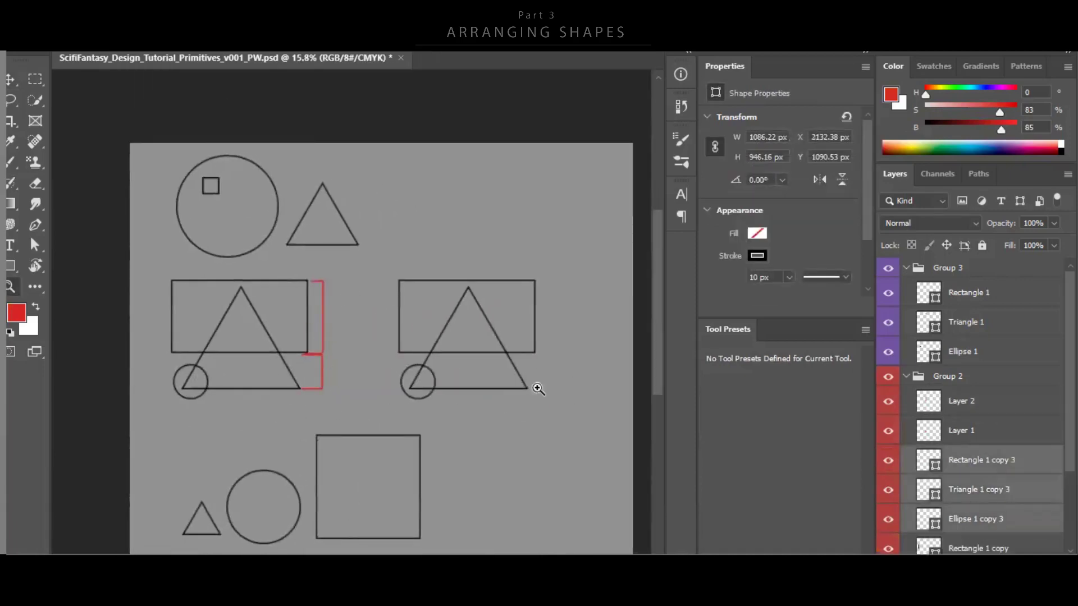
Duplicate the large triangle of the copied group and scale the duplicate down to a medium triangle inside the rectangle.
scroll(534, 389, up, 2)
click(980, 490)
drag(436, 366, 440, 340)
key(ctrl+z)
alt+drag(466, 389, 418, 337)
key(ctrl+t)
drag(474, 196, 423, 250)
key(Return)
Create a small triangle about 150 px wide and place four copies of it around the copied group's circle.
drag(464, 346, 397, 426)
key(ctrl+j)
key(ctrl+t)
drag(355, 357, 339, 367)
key(Return)
drag(399, 403, 443, 368)
drag(436, 369, 475, 400)
drag(492, 382, 451, 435)
key(z)
drag(444, 394, 415, 400)
key(v)
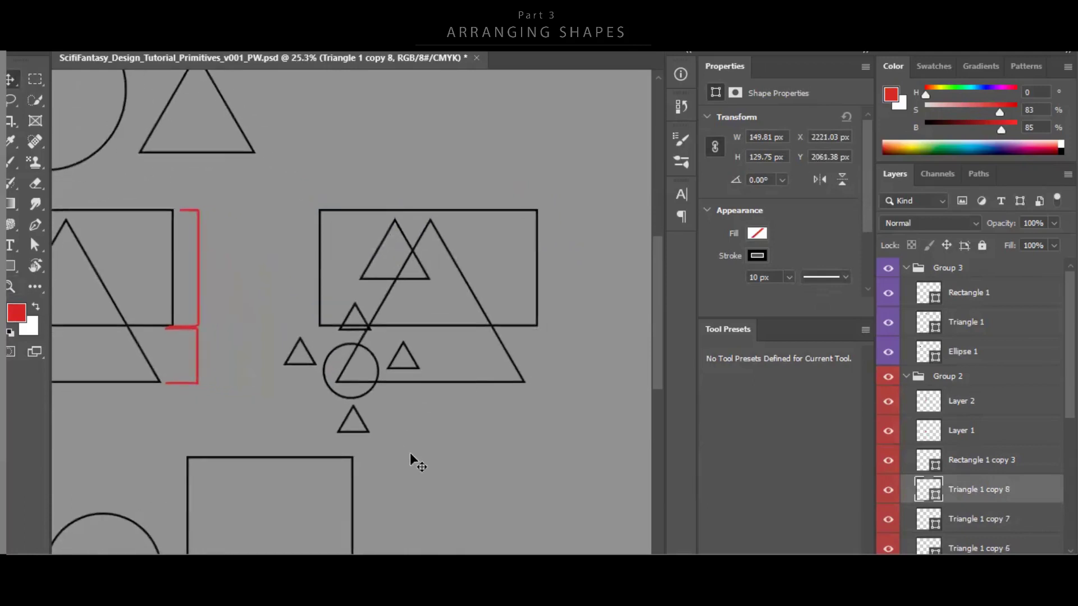
Copy the small triangle to above both upper corners of the rectangle and beyond the large triangle's lower-right corner.
drag(403, 436, 566, 203)
drag(566, 211, 384, 215)
drag(388, 220, 514, 409)
Scale the small triangle at the composition's lower right to about 101 px wide and rotate it 60° to point downward.
key(ctrl+t)
drag(541, 356, 567, 435)
key(Return)
key(ctrl+t)
key(Return)
drag(573, 388, 561, 397)
drag(561, 396, 474, 402)
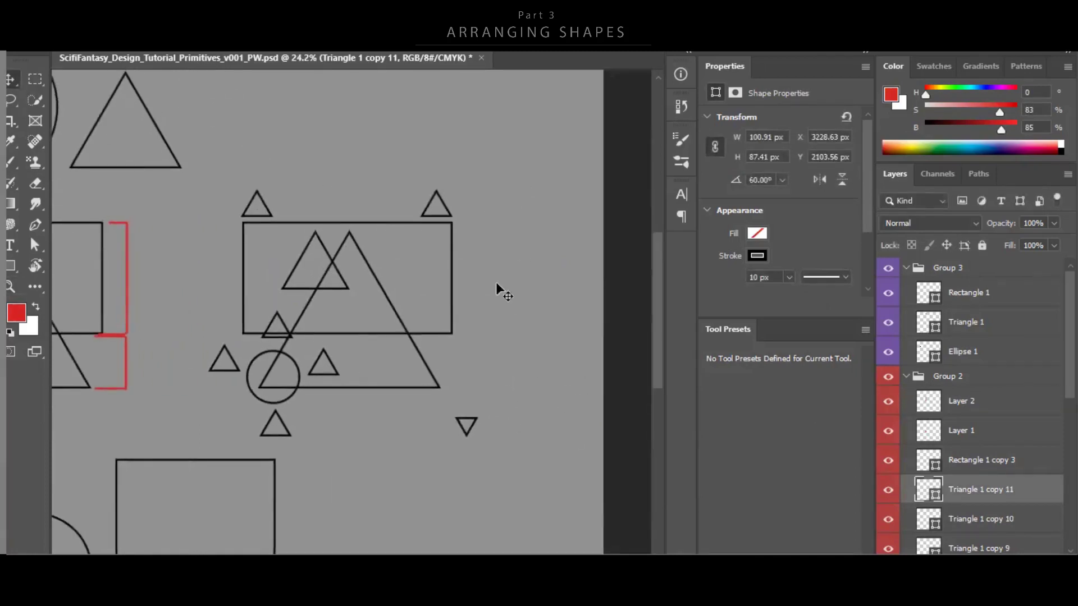
Shrink the triangle above the rectangle's upper-right corner to about 92 px wide and move it beside the upper-left one.
click(433, 209)
key(ctrl+t)
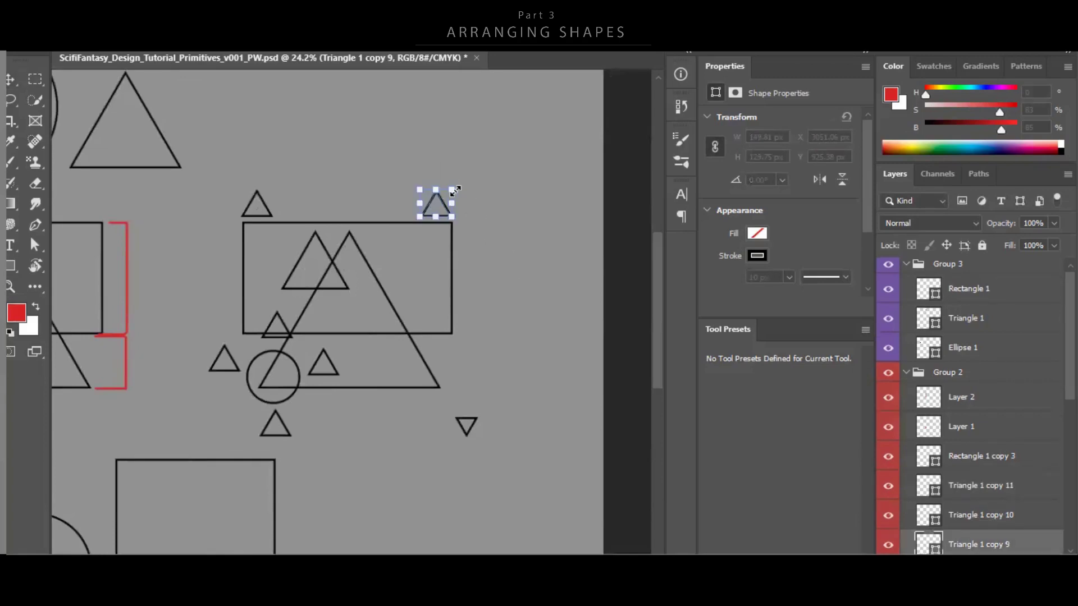
key(Return)
drag(497, 236, 323, 239)
key(z)
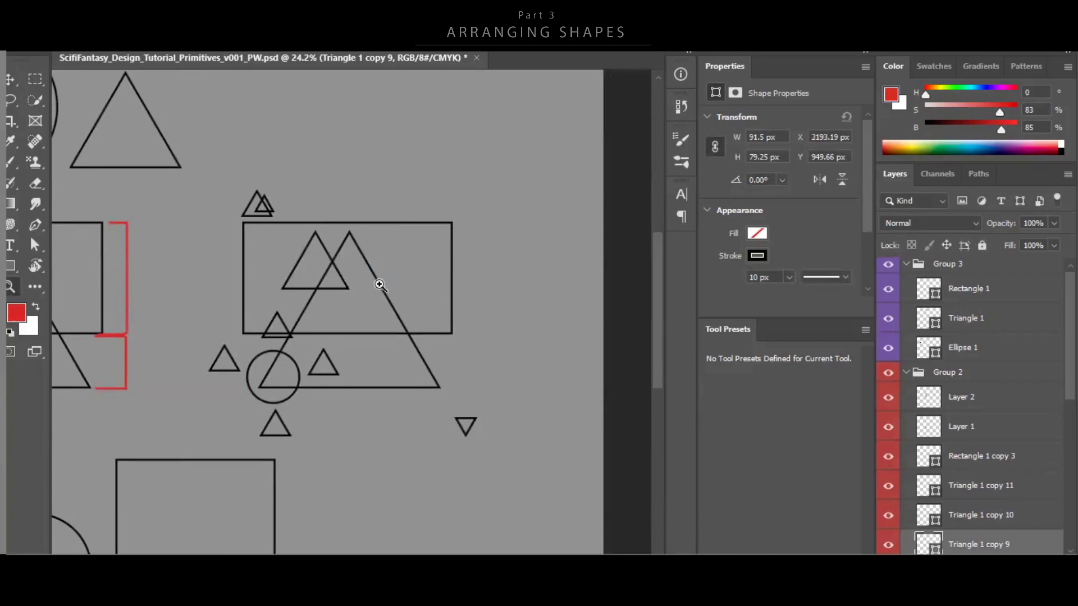
Move the small triangle on the left side of the copied composition's circle slightly lower.
drag(246, 424, 279, 412)
key(v)
drag(198, 308, 218, 351)
drag(222, 349, 217, 377)
key(z)
drag(385, 366, 354, 380)
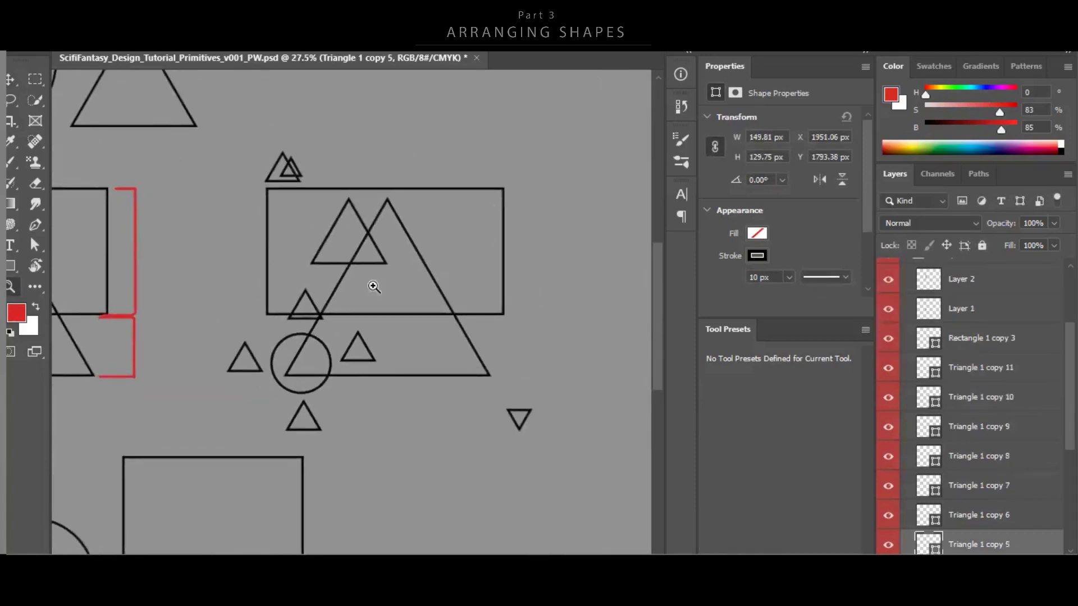
key(v)
drag(382, 252, 384, 225)
key(ctrl+z)
Shrink the small triangles beside and below the circle, scaling the lower one to about 52 px wide.
key(z)
drag(430, 284, 391, 312)
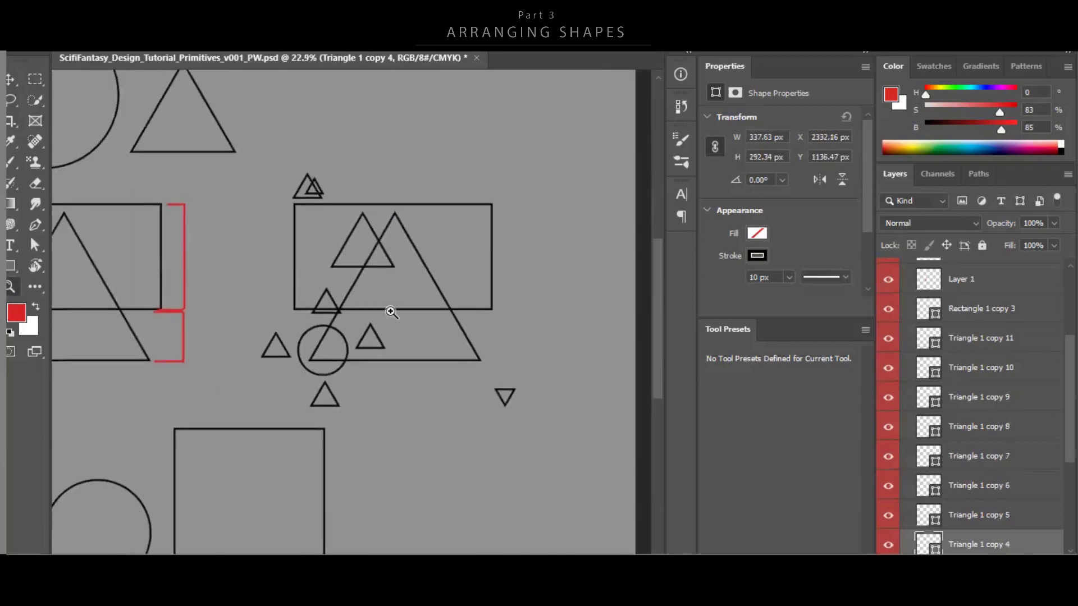
ctrl+click(274, 348)
key(ctrl+t)
drag(291, 333, 336, 351)
key(Return)
key(z)
key(v)
drag(296, 385, 331, 387)
key(ctrl+t)
key(Return)
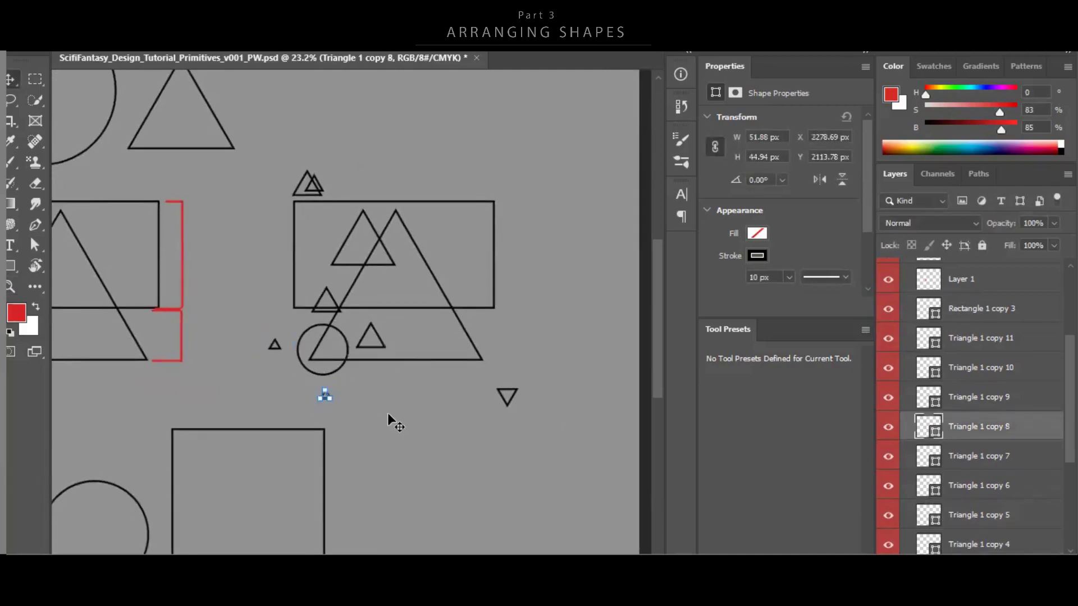
Move the tiny triangle from below the circle to beside it and place a copy inside the circle.
drag(375, 402, 342, 327)
key(z)
drag(515, 338, 407, 356)
key(v)
alt+drag(211, 360, 274, 387)
key(z)
drag(274, 387, 279, 402)
drag(304, 359, 308, 349)
drag(396, 342, 457, 320)
Arrange the two tiny triangles outside the circle as a close pair at its upper-left edge.
key(v)
drag(203, 342, 244, 382)
drag(349, 393, 365, 389)
key(z)
drag(472, 385, 451, 399)
drag(450, 402, 382, 428)
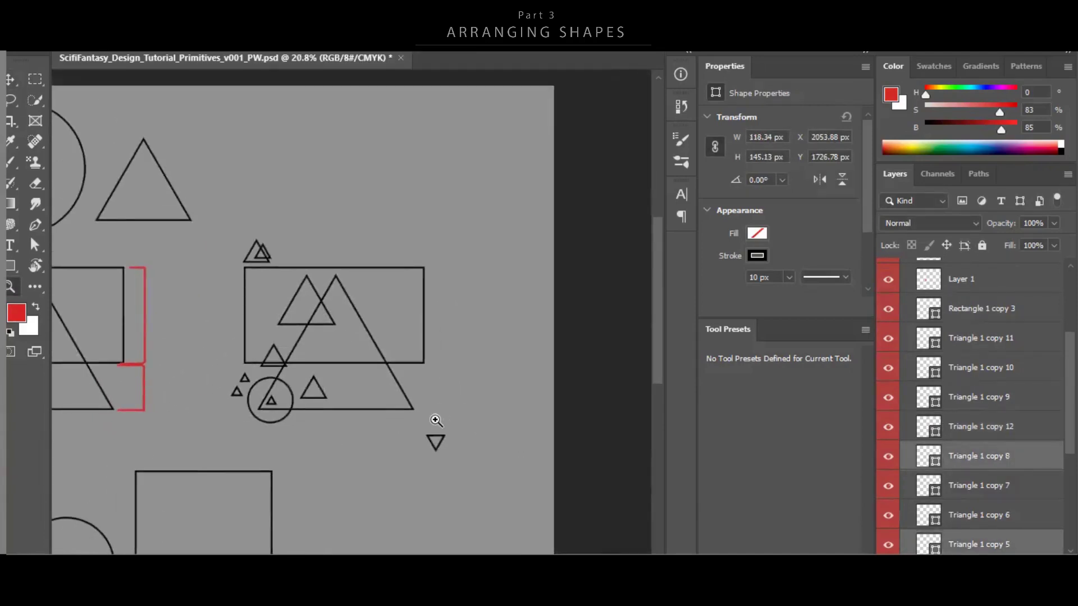
Move the downward-pointing triangle from the composition's lower right to beside the rectangle's upper-left corner.
click(436, 421)
key(v)
drag(486, 451, 187, 217)
key(z)
drag(353, 252, 448, 279)
drag(337, 287, 450, 286)
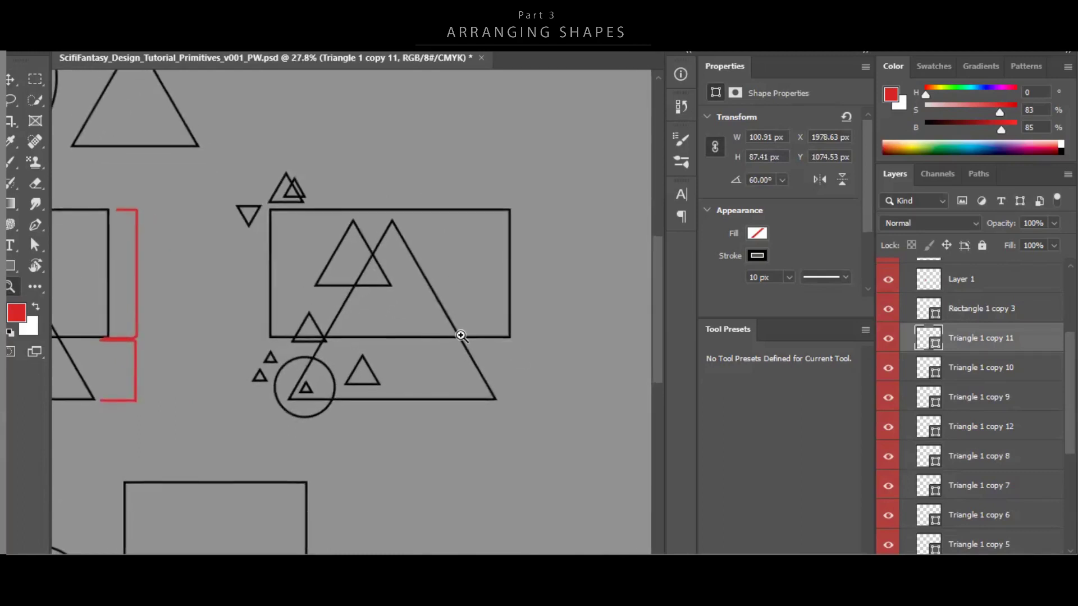
Examine how the small triangle clusters relate to the circle, rectangle and large triangle in the finished composition.
drag(194, 424, 223, 406)
drag(361, 360, 397, 316)
drag(416, 338, 415, 386)
drag(467, 330, 440, 356)
drag(348, 430, 397, 404)
drag(555, 373, 430, 408)
scroll(410, 393, up, 1)
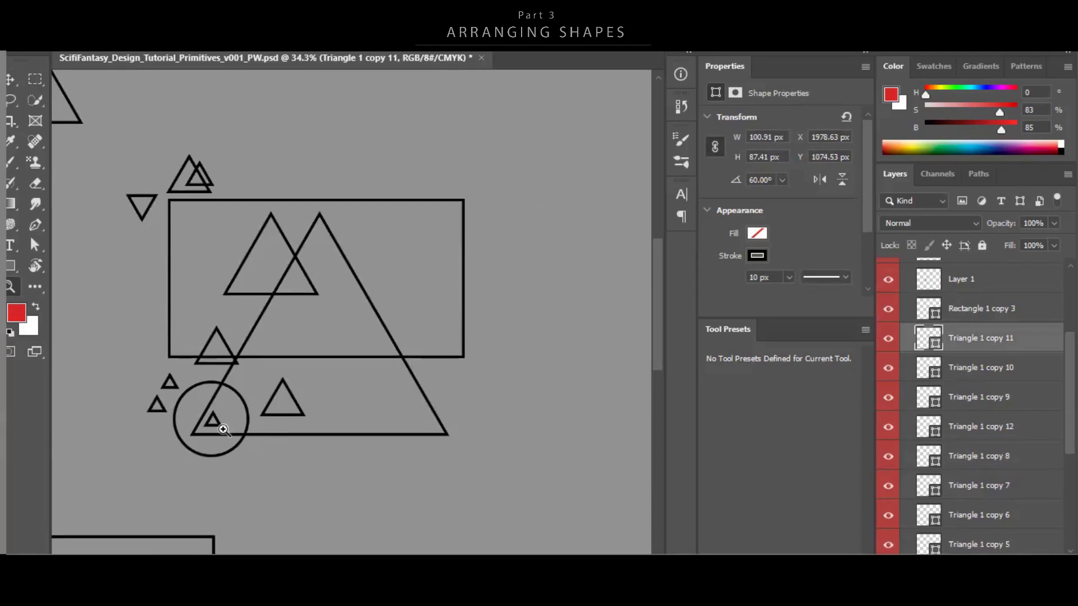
drag(204, 437, 250, 470)
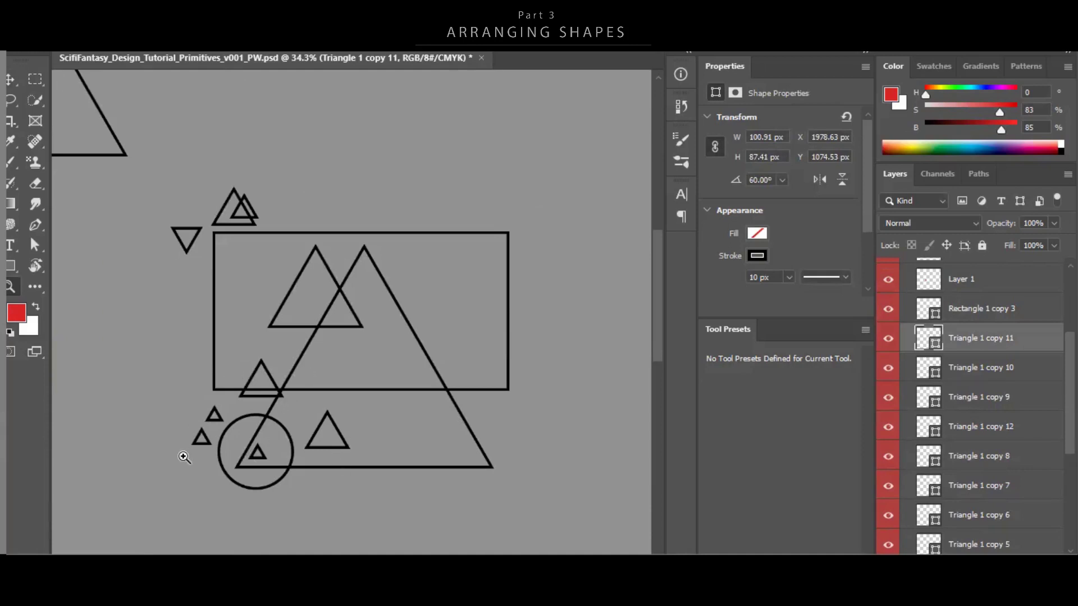
drag(287, 454, 258, 450)
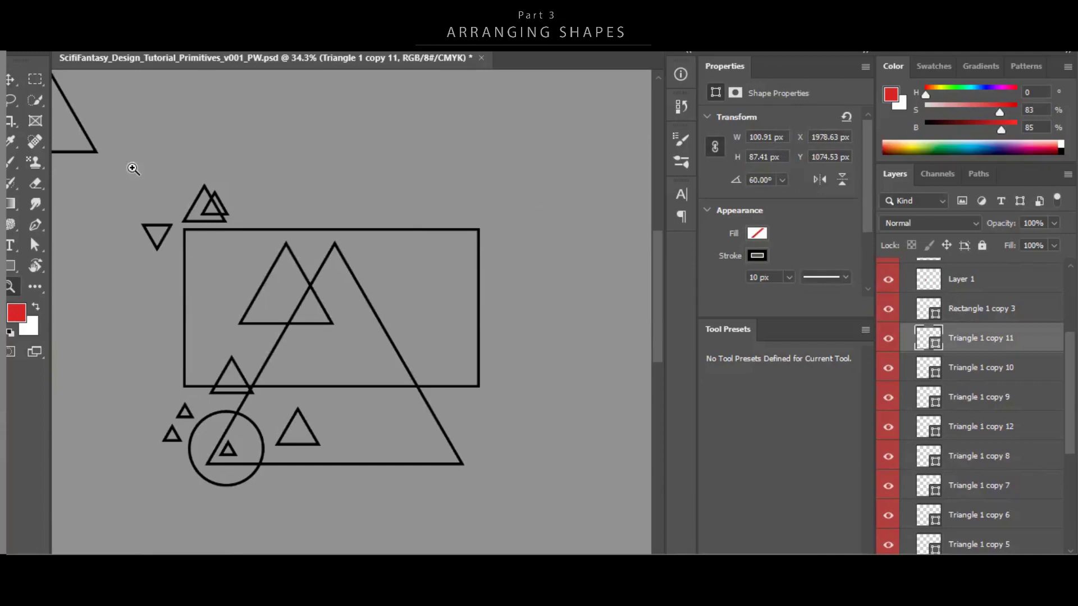
drag(242, 245, 302, 258)
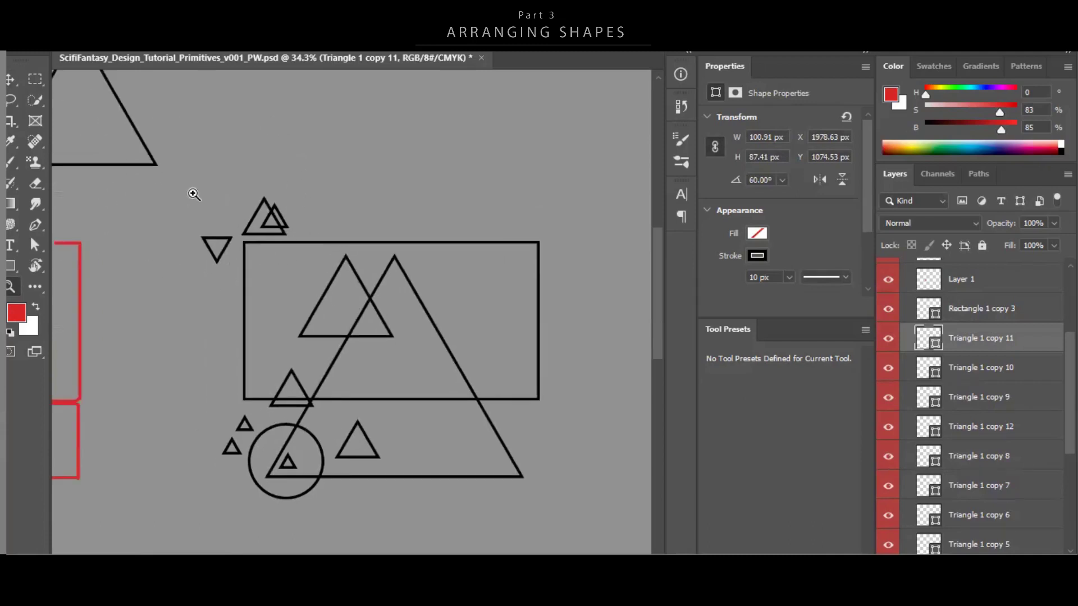
Undo the last two changes to the composition and redo them.
key(v)
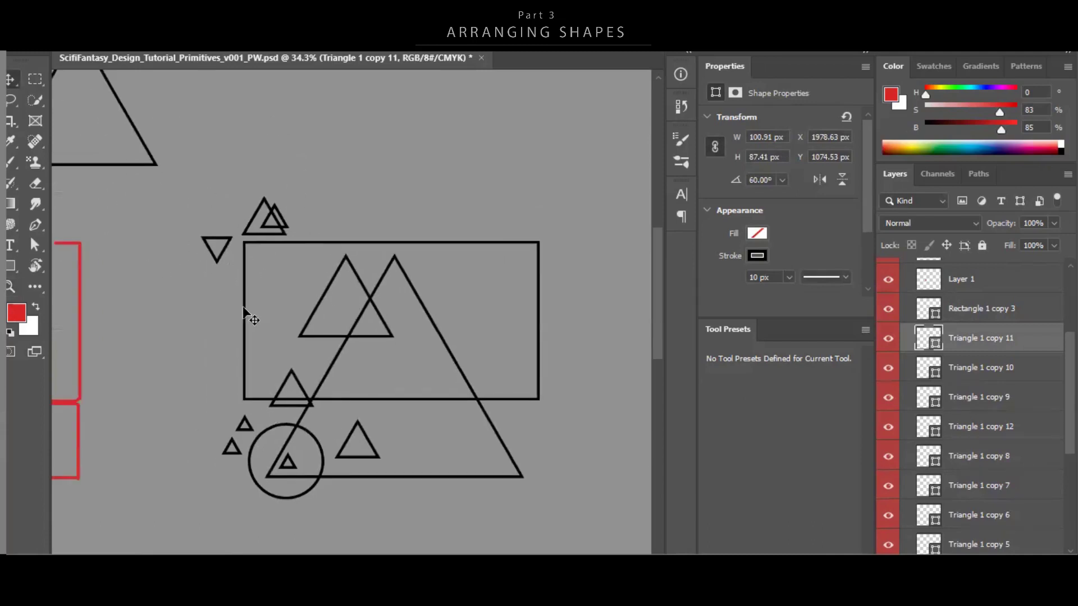
click(245, 298)
key(ctrl+z)
key(ctrl+z)
key(z)
key(ctrl+shift+z)
key(ctrl+shift+z)
key(v)
Enlarge the square of the lower shape row to about 1046 px wide and shift it left to overlap the circle.
key(z)
drag(429, 323, 410, 335)
drag(411, 335, 418, 324)
drag(347, 439, 345, 393)
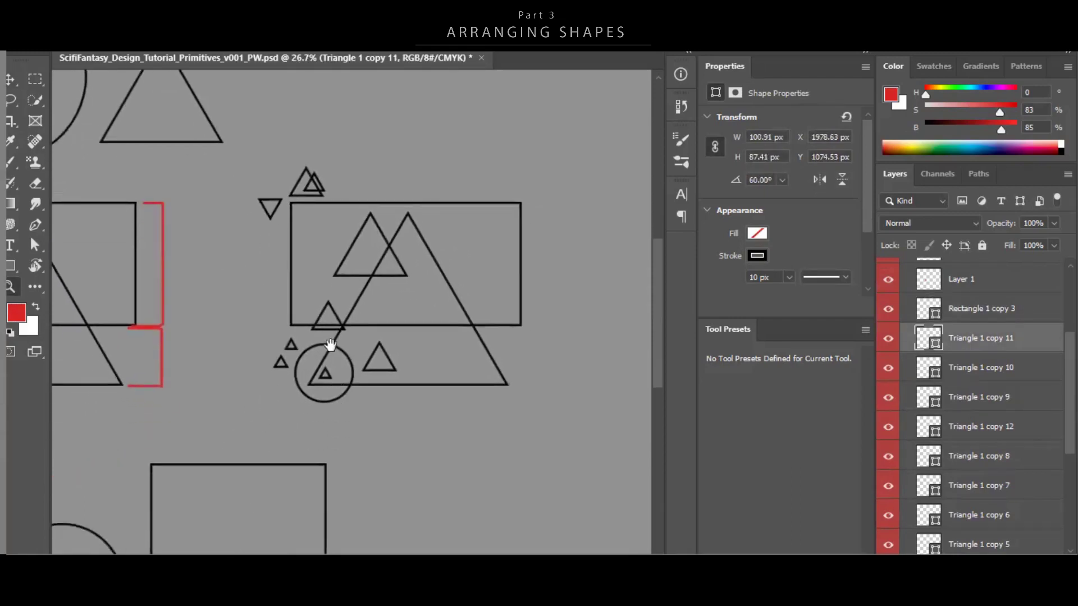
drag(474, 234, 472, 289)
drag(396, 445, 500, 274)
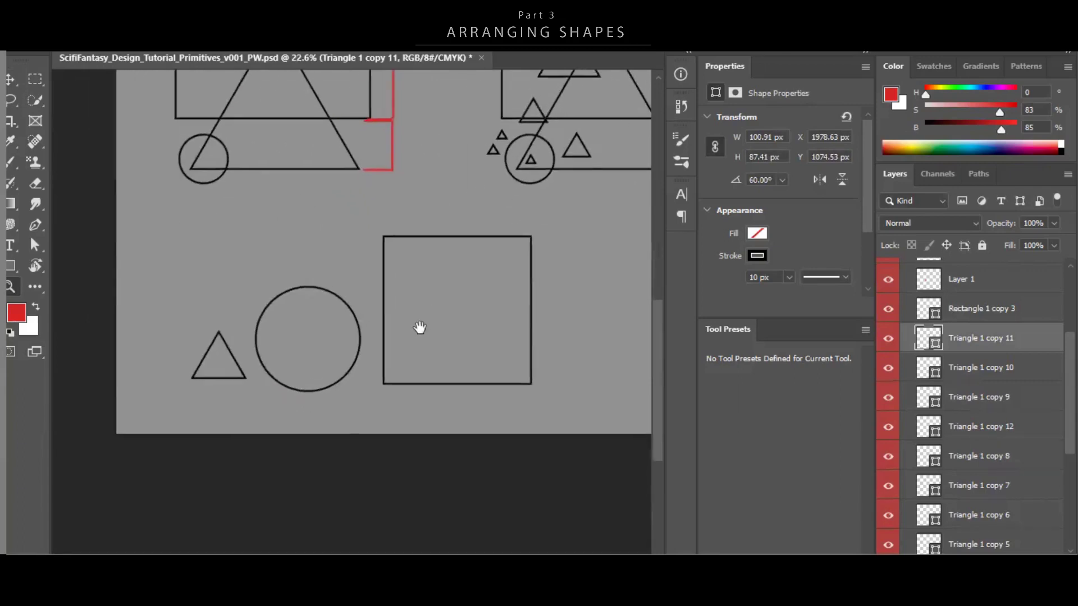
drag(418, 327, 402, 354)
key(v)
drag(316, 275, 388, 310)
drag(517, 260, 536, 239)
drag(477, 307, 373, 310)
key(Return)
drag(167, 344, 239, 359)
key(ctrl+t)
key(Return)
drag(361, 323, 323, 349)
drag(193, 353, 213, 375)
key(Return)
click(928, 380)
drag(136, 362, 221, 342)
drag(380, 284, 384, 275)
key(ctrl+z)
key(ctrl+shift+z)
key(ctrl+t)
click(428, 296)
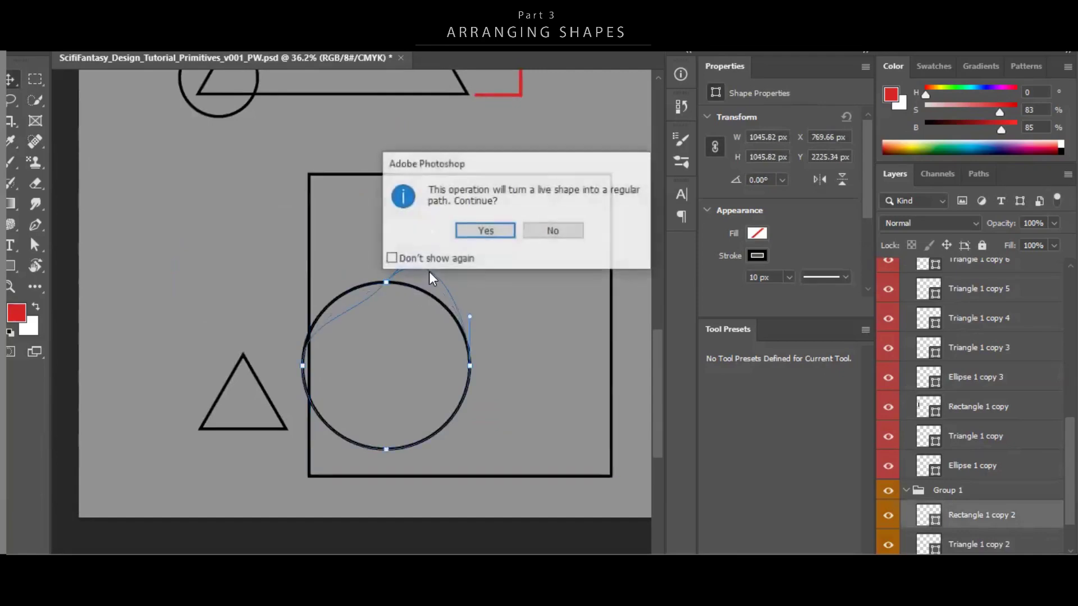
key(Return)
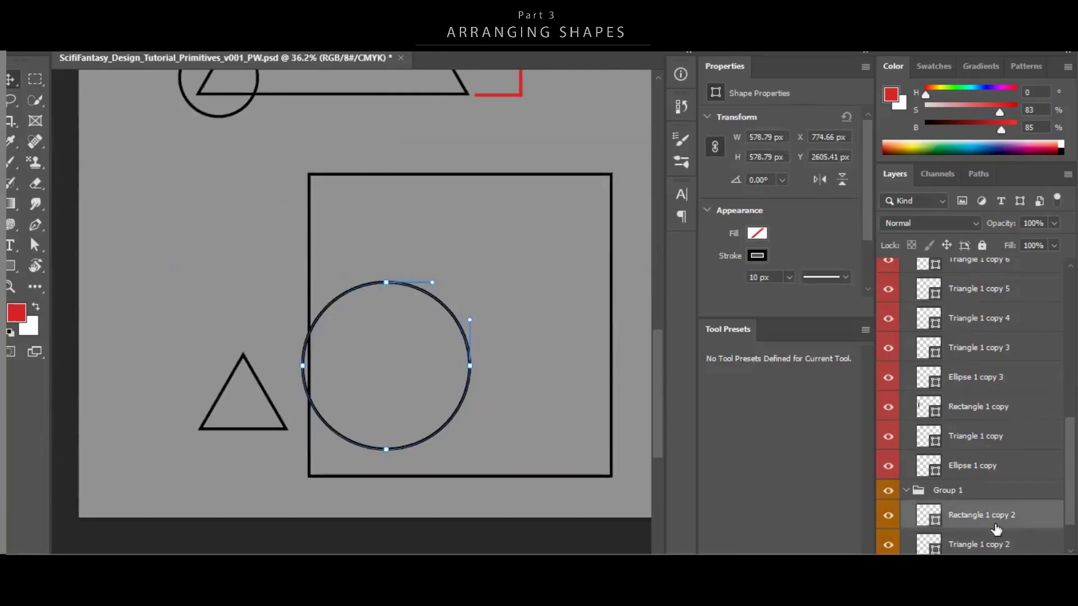
Move the lower row's circle inside the square and scale it down to about 316 px wide.
click(995, 527)
click(993, 542)
scroll(998, 534, down, 2)
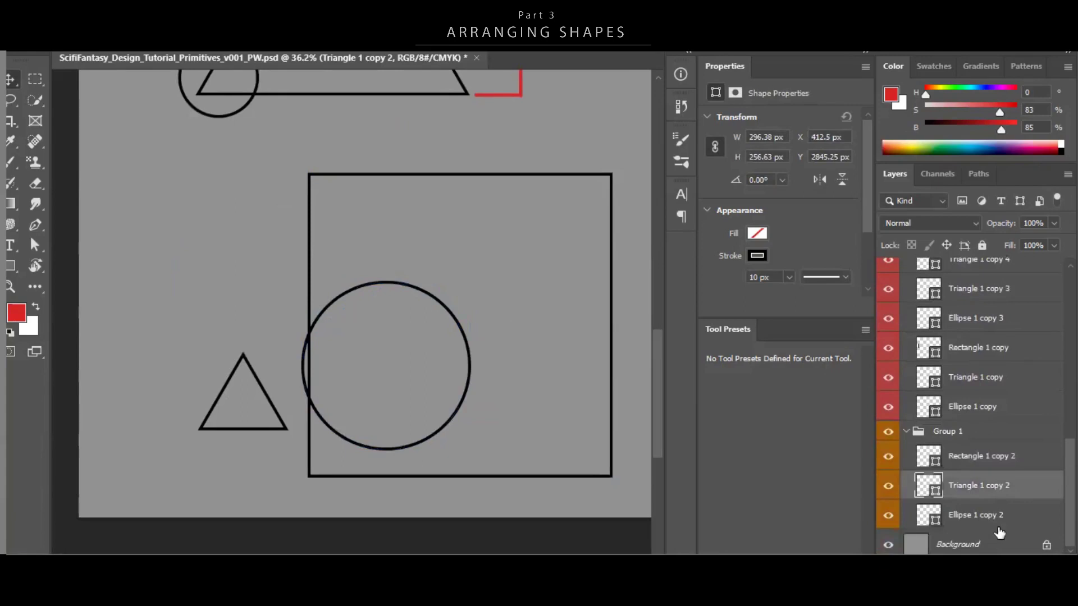
click(999, 526)
drag(351, 350, 380, 351)
key(ctrl+t)
drag(496, 281, 461, 315)
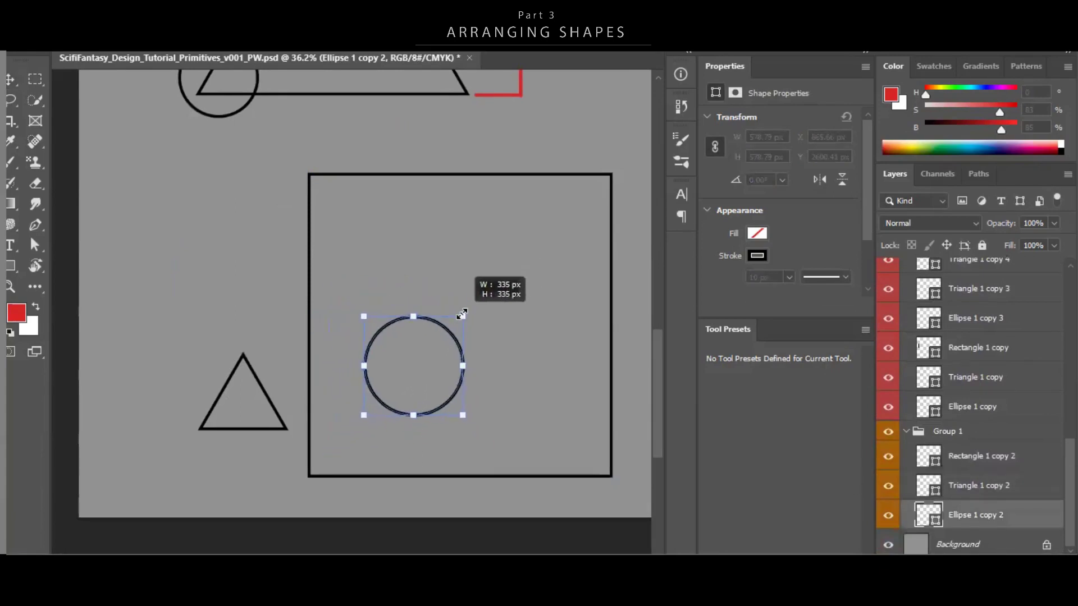
key(Return)
Shrink the lower row's triangle to about 88 px wide and place it inside the circle.
click(236, 397)
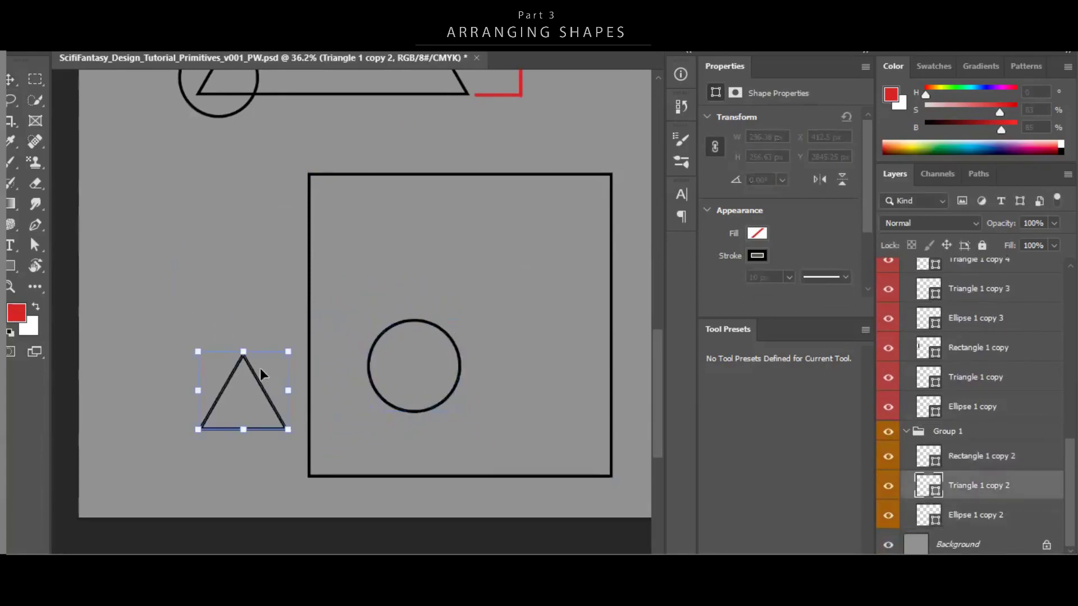
drag(292, 348, 433, 382)
key(Return)
key(ctrl+space)
drag(484, 351, 452, 376)
drag(454, 378, 365, 379)
Move the circle and triangle to the square's centre, with the triangle centred in the circle.
drag(346, 318, 417, 366)
key(ctrl+z)
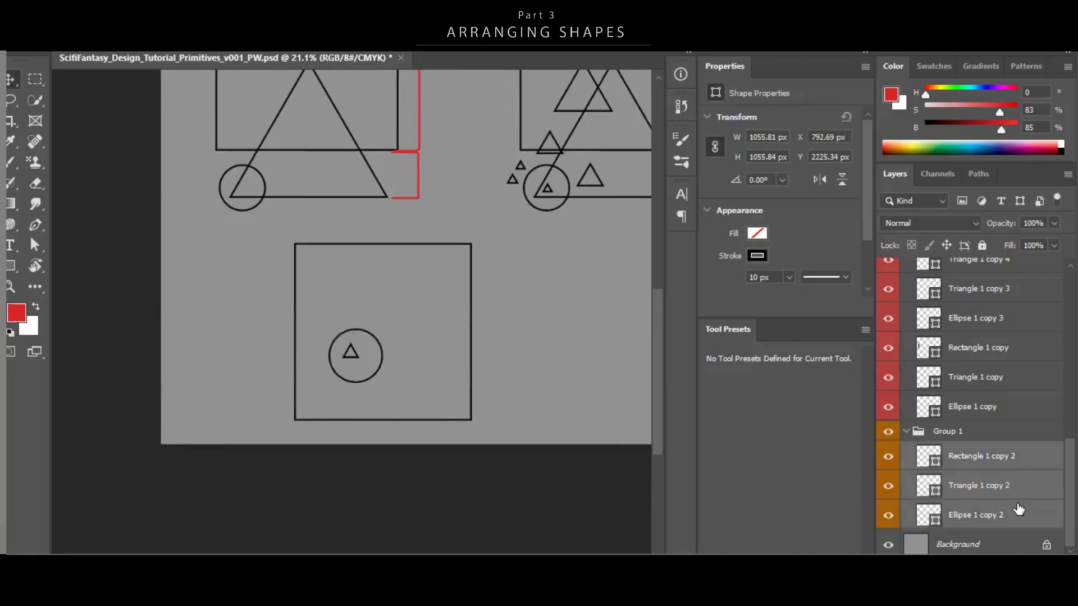
click(1013, 512)
shift+click(1006, 495)
drag(458, 337, 477, 327)
click(971, 488)
drag(392, 341, 448, 315)
scroll(411, 339, up, 2)
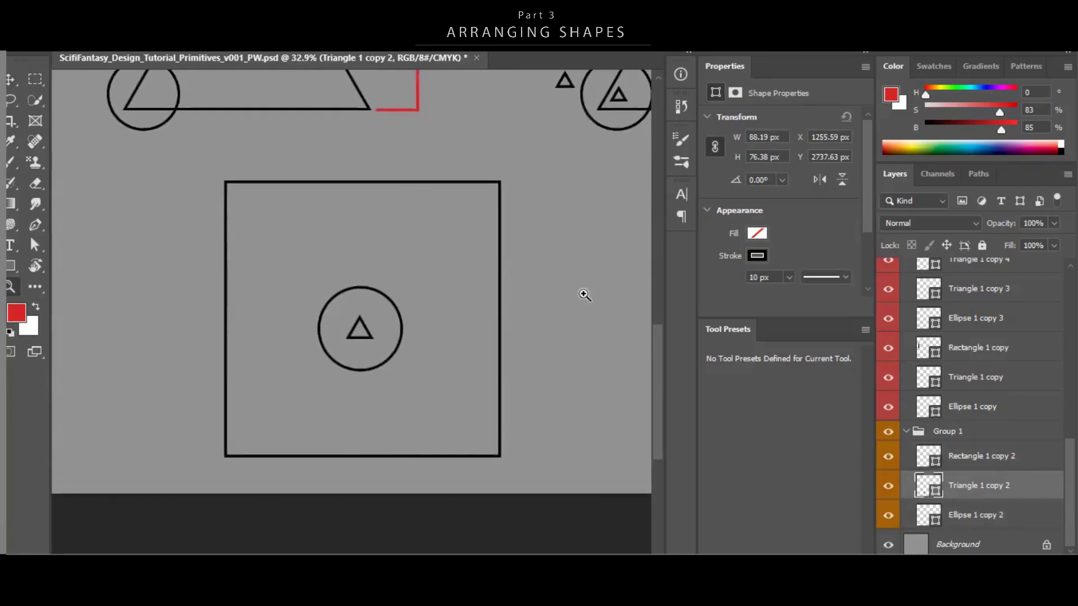
shift+click(975, 515)
drag(466, 406, 469, 401)
scroll(452, 425, down, 1)
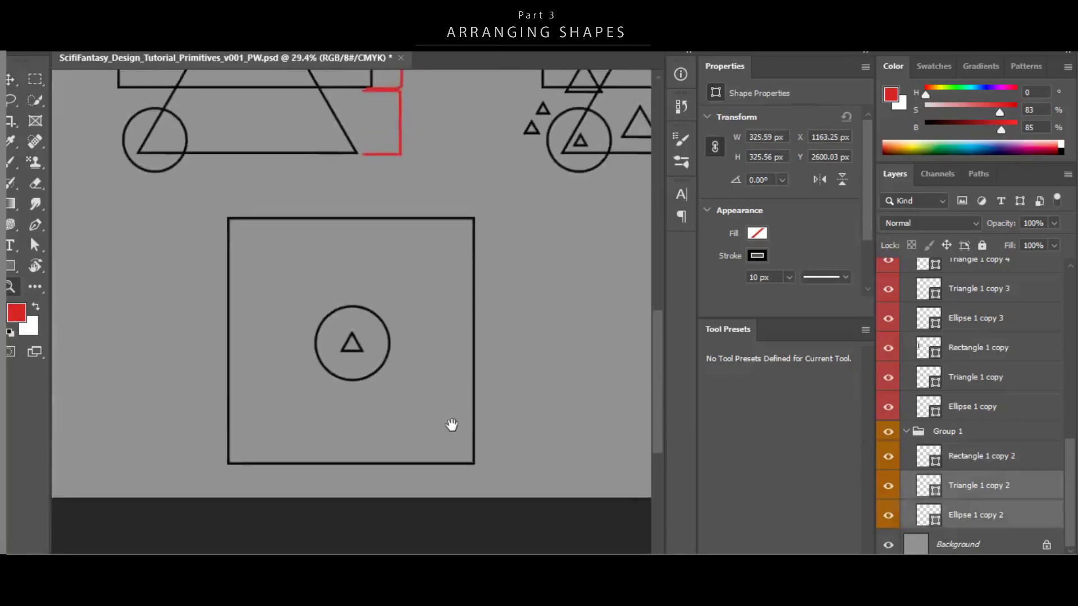
Group the small triangle and its circle and nudge the group slightly within the square.
click(1019, 457)
scroll(522, 382, right, 1)
key(v)
click(997, 496)
shift+click(977, 514)
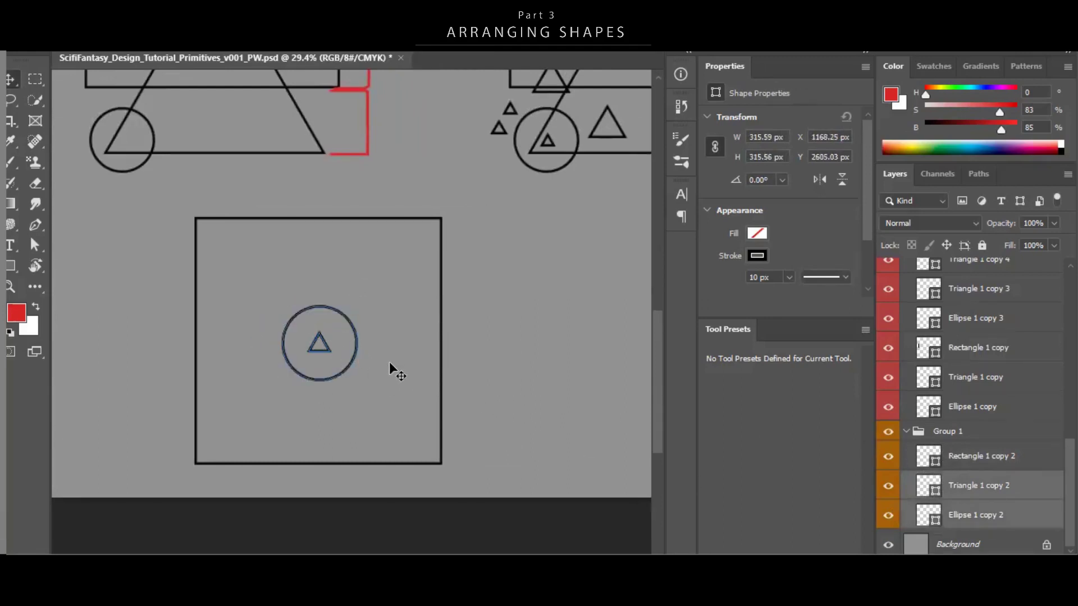
key(ctrl+g)
mouse_move(463, 368)
mouse_down()
mouse_move(443, 361)
mouse_move(462, 354)
mouse_up()
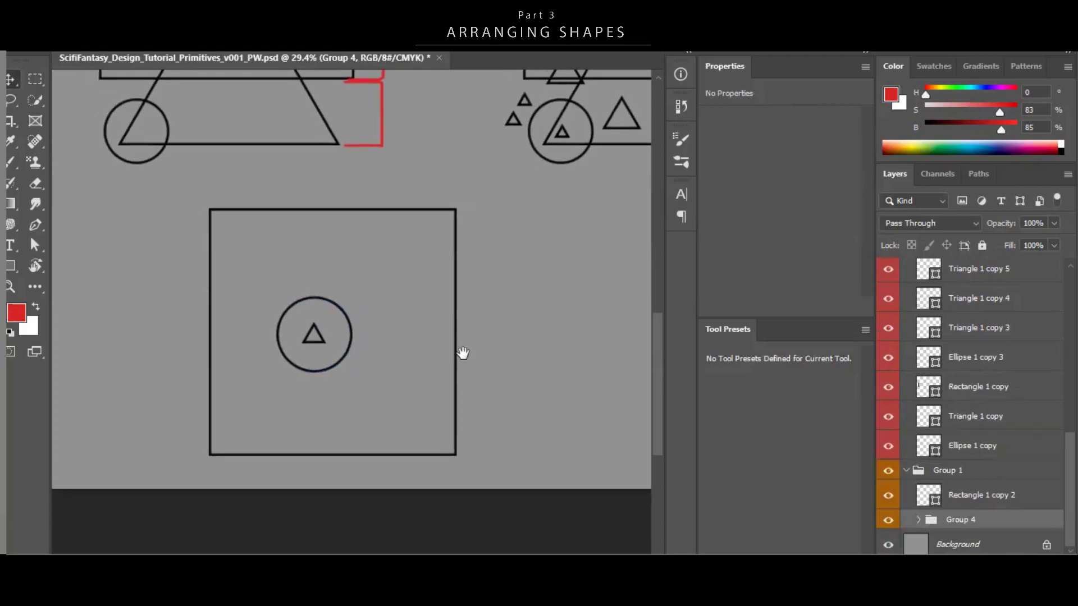
drag(360, 308, 363, 306)
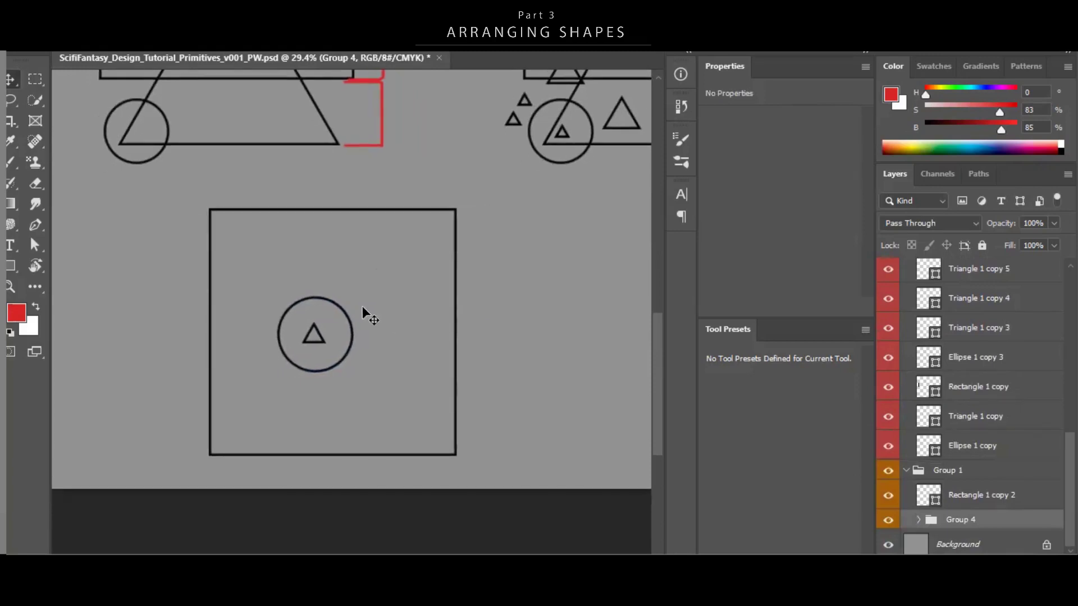
Scale the circle-and-triangle group down so its circle is about 271 px wide.
key(z)
drag(433, 335, 452, 320)
key(ctrl+t)
drag(349, 295, 343, 302)
key(Return)
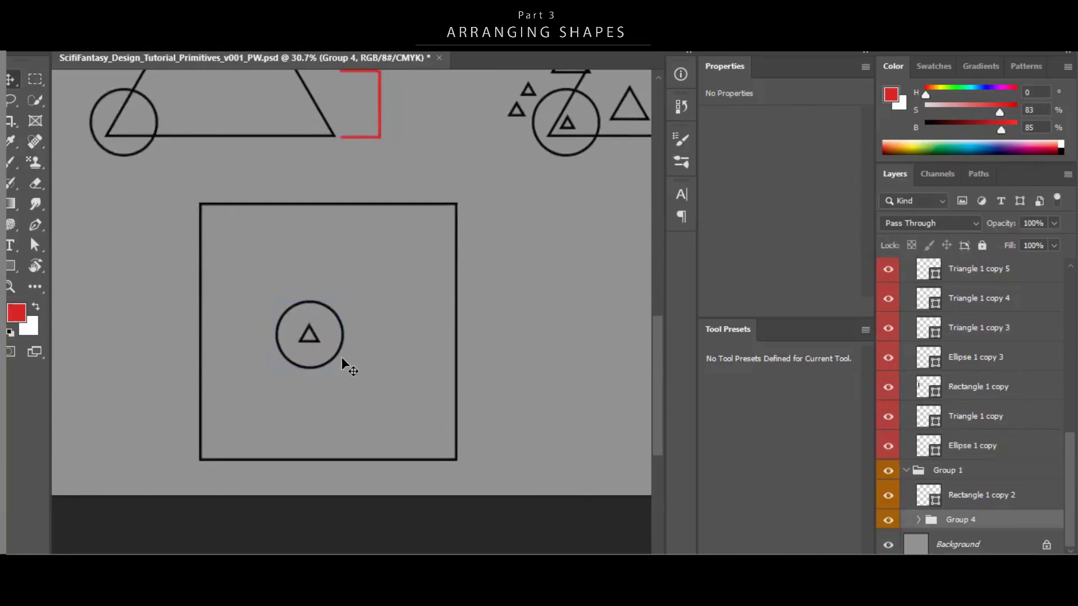
Try the group in the square's lower-left corner and return it to the square's centre.
drag(400, 315, 352, 387)
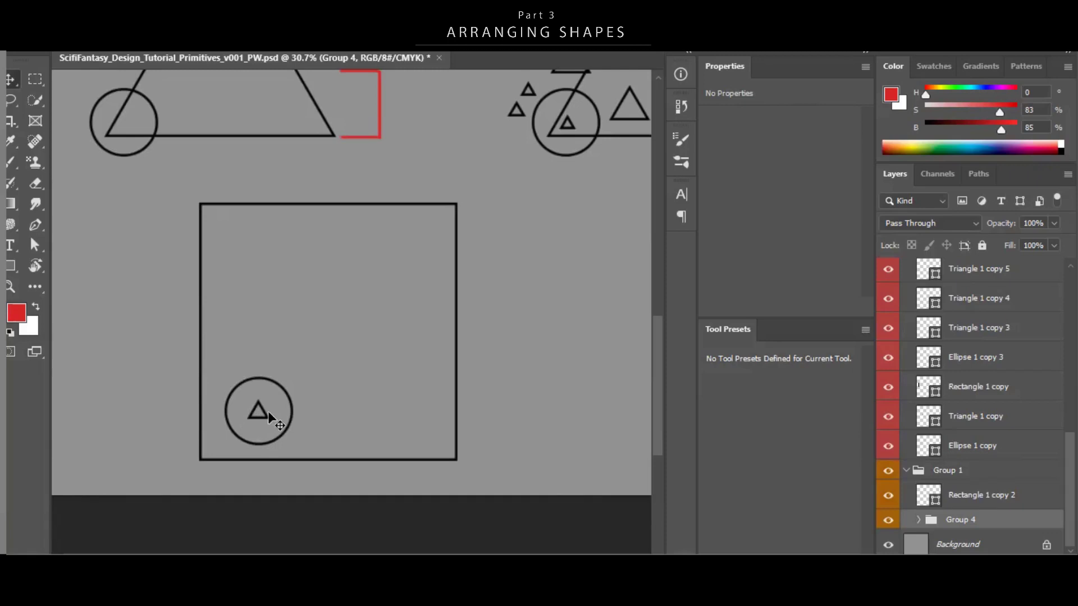
drag(279, 450, 346, 351)
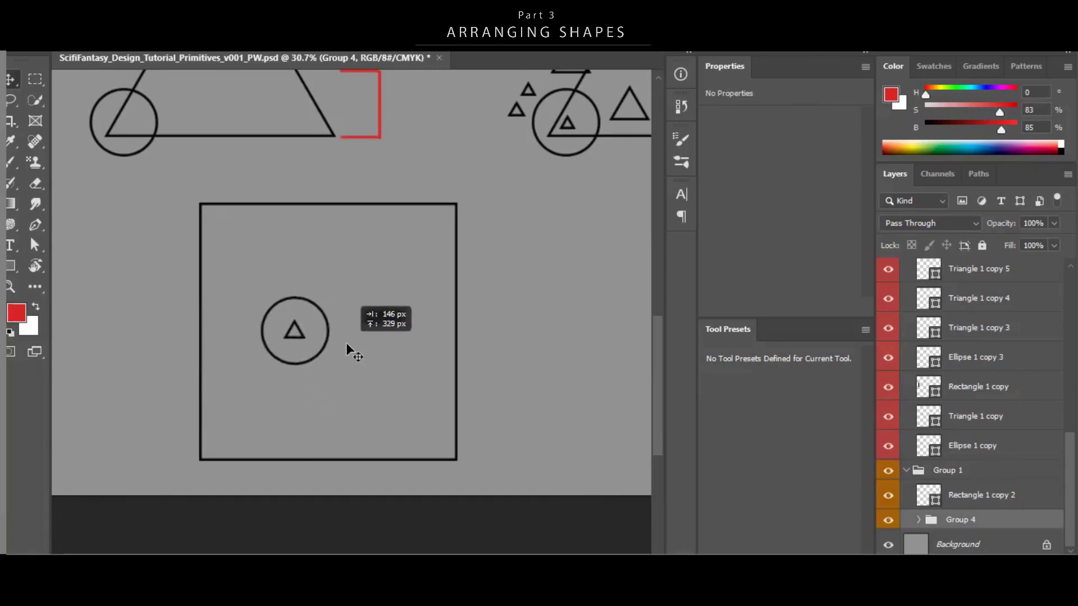
key(ctrl+space)
mouse_move(427, 345)
mouse_down()
mouse_move(384, 360)
mouse_move(420, 352)
mouse_up()
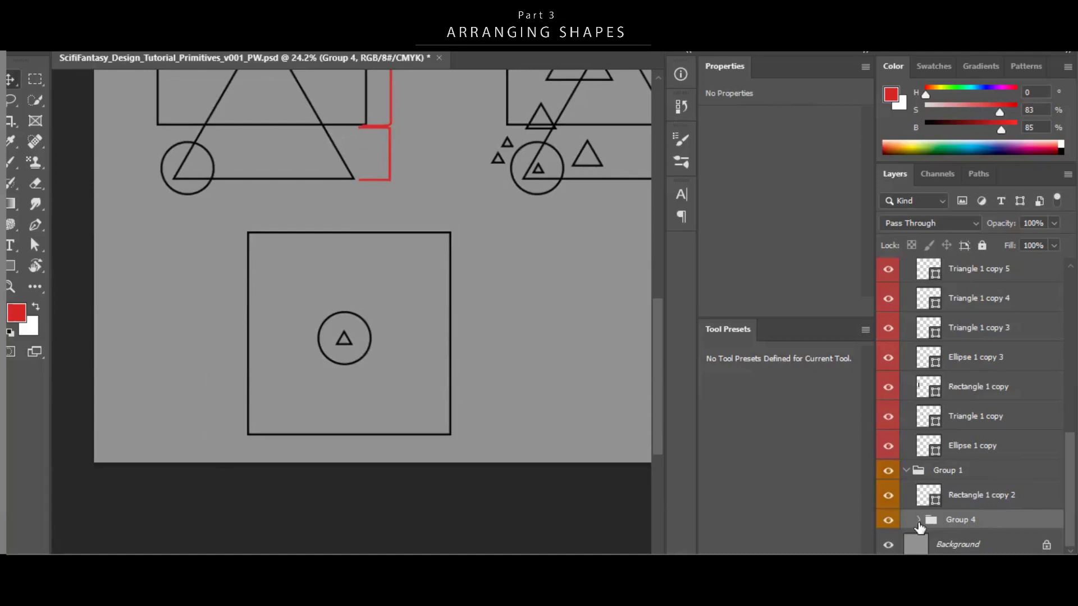
Duplicate the circle inside the group and scale the copy to a concentric ring about 355 px wide.
click(918, 521)
scroll(963, 501, down, 1)
click(996, 535)
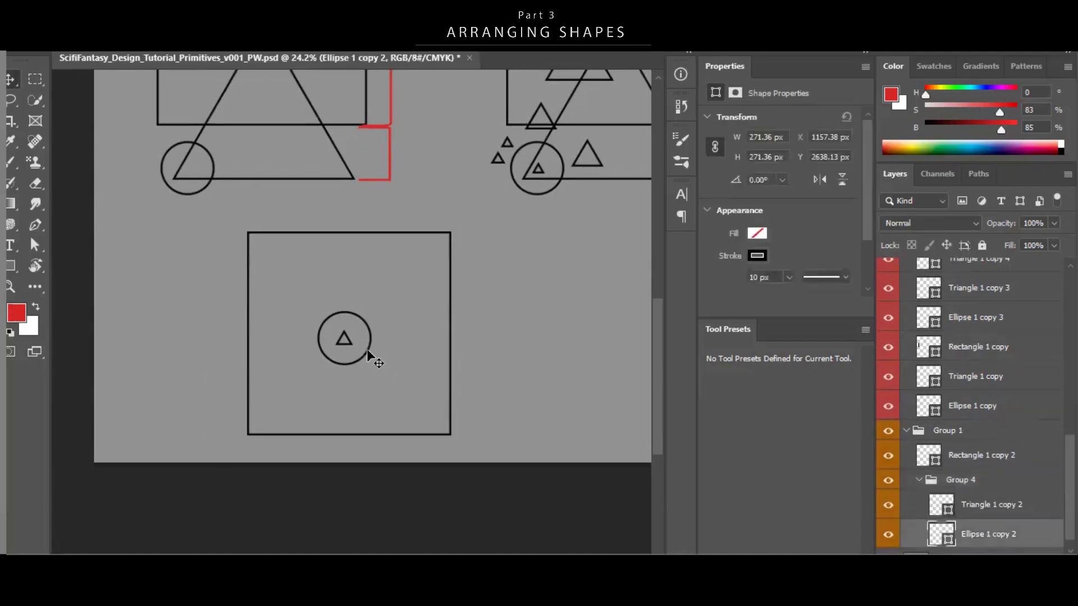
drag(378, 304, 414, 309)
click(1017, 510)
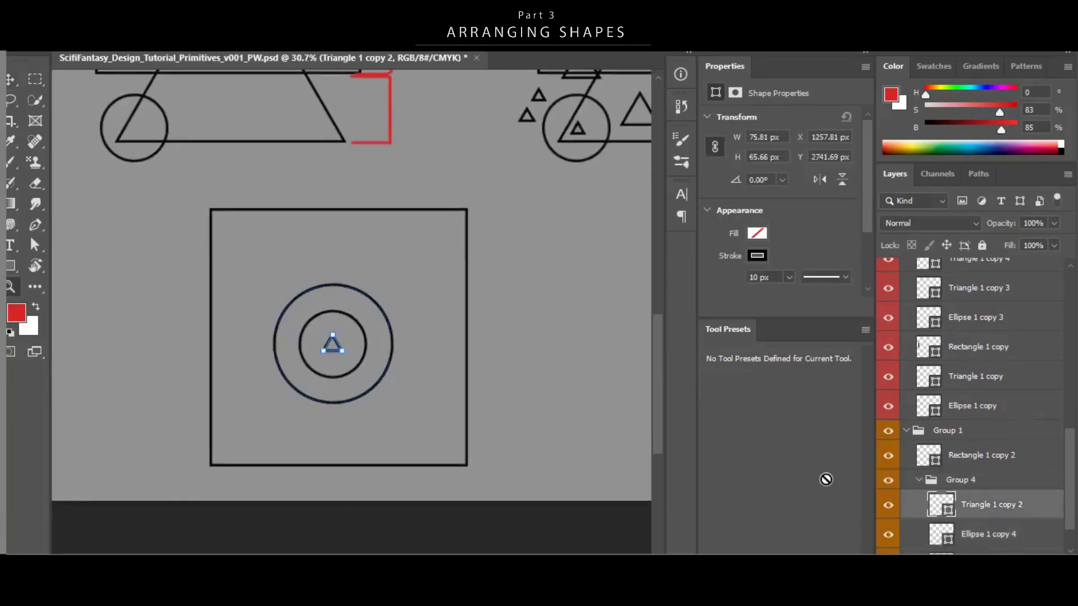
click(383, 315)
drag(390, 284, 376, 301)
drag(441, 352, 419, 368)
drag(420, 369, 392, 380)
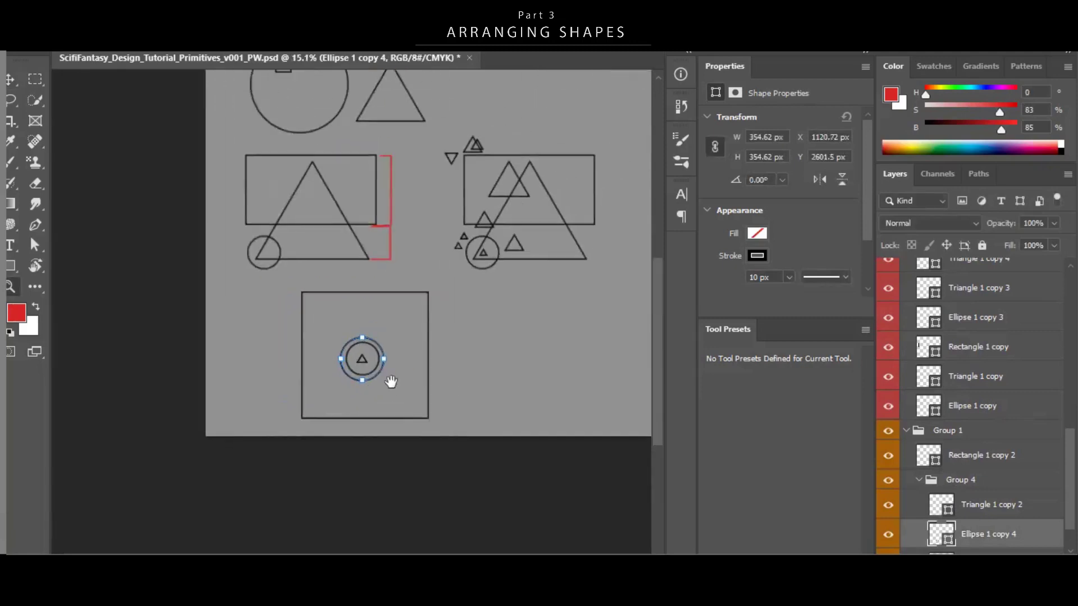
Duplicate the outer ring and enlarge the copy to about 1292 px wide, extending beyond the square's sides.
key(ctrl+j)
key(ctrl+t)
drag(385, 336, 446, 279)
key(Return)
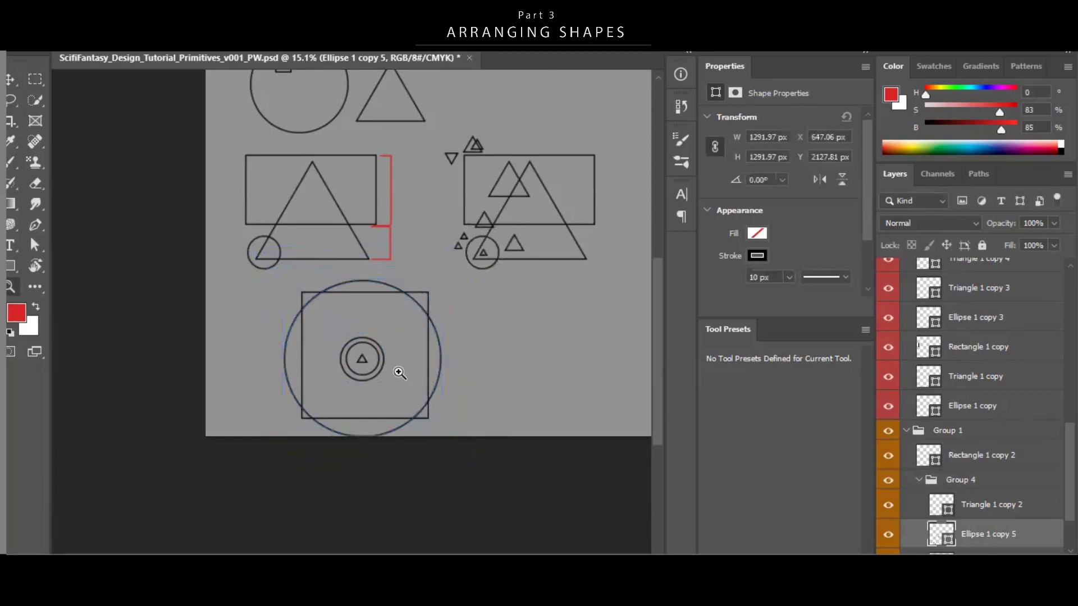
drag(400, 368, 441, 327)
click(986, 485)
key(v)
drag(589, 380, 584, 371)
key(ctrl+z)
click(1001, 510)
drag(476, 267, 431, 256)
drag(490, 302, 507, 281)
key(ctrl+z)
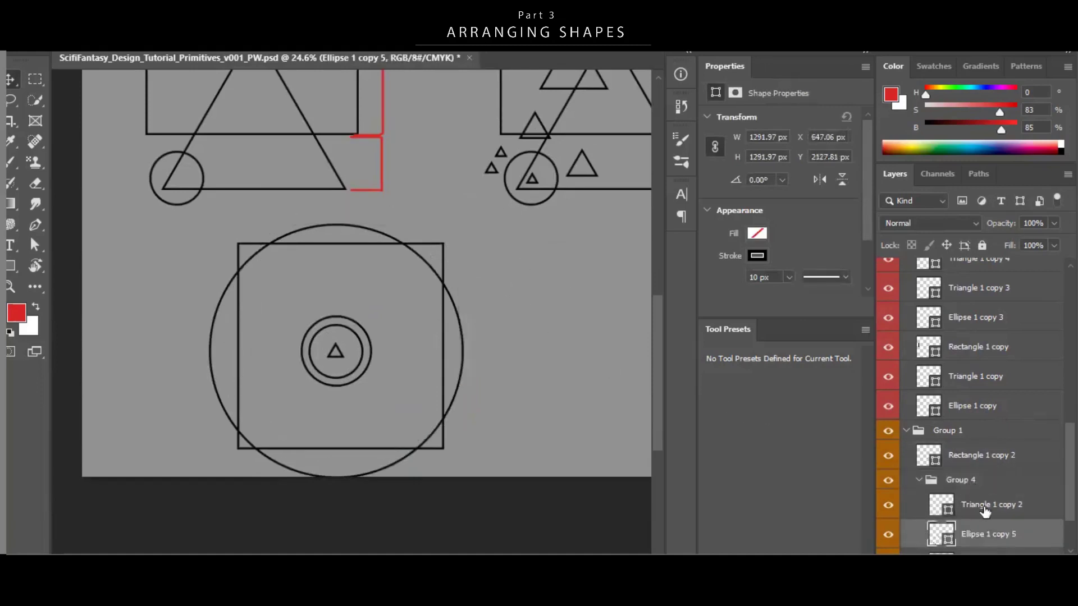
Copy the large circle, shrink the copy to about 787 px wide and place it over the square's upper-left corner.
click(1013, 509)
click(1033, 528)
scroll(1039, 517, down, 3)
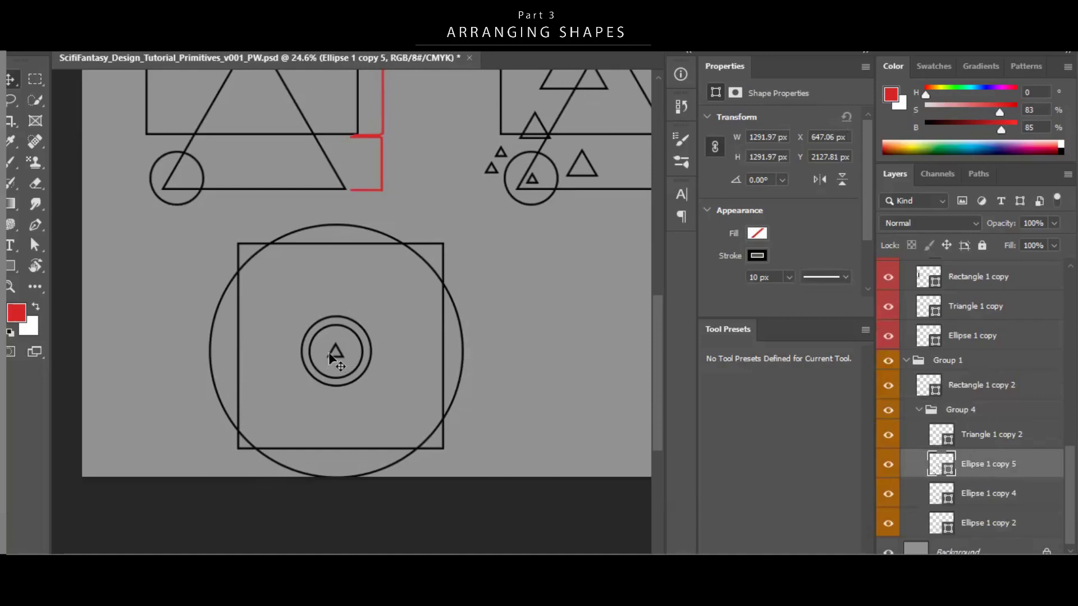
alt+drag(607, 409, 447, 371)
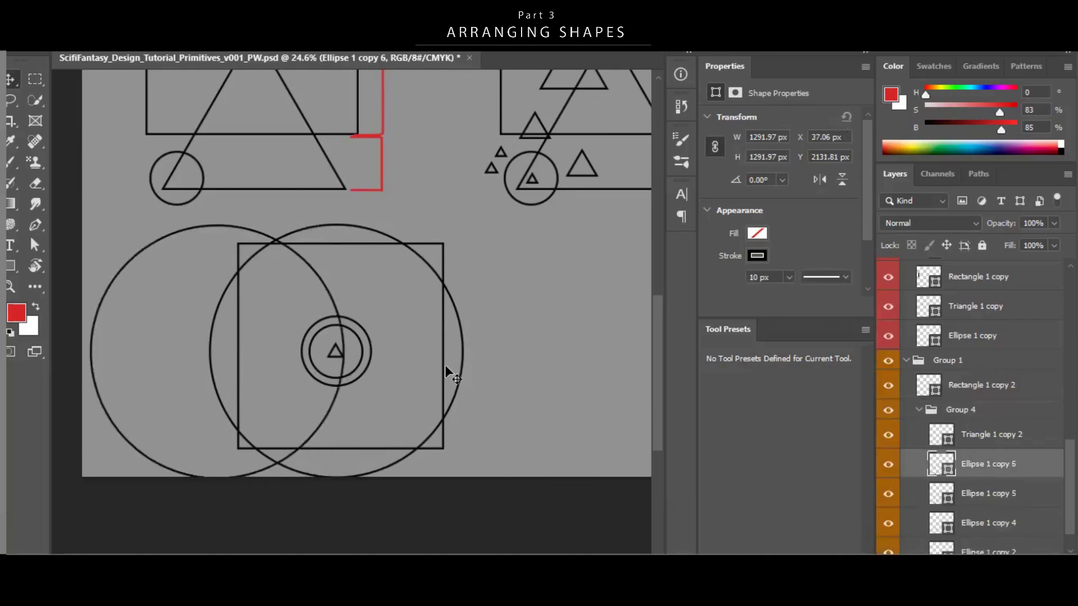
alt+drag(344, 225, 294, 281)
drag(252, 333, 271, 282)
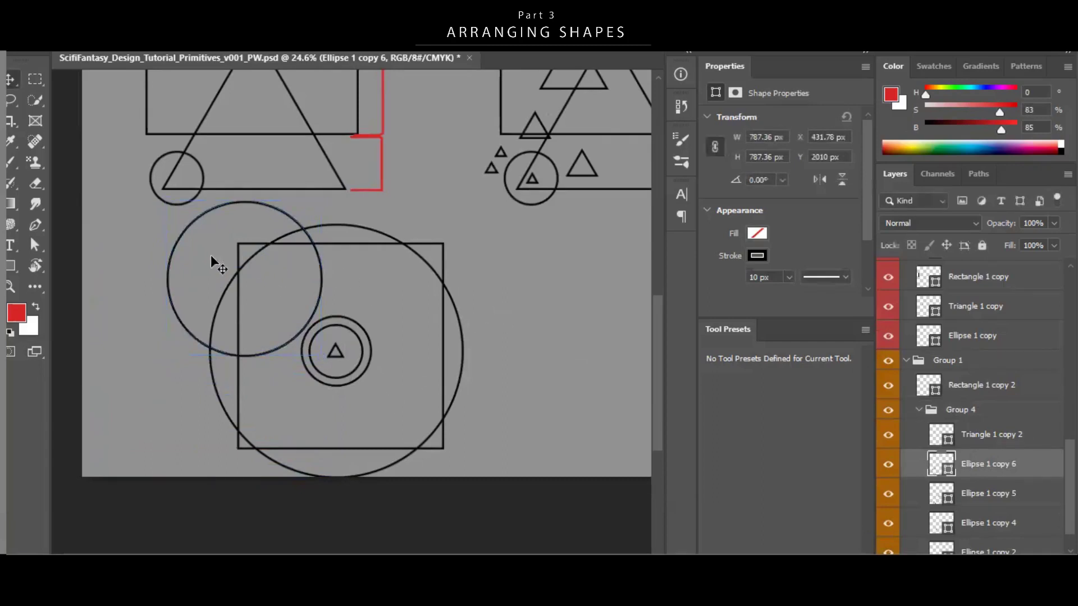
Shrink the circle over the square's upper-left corner to about 679 px wide and nudge it slightly up and right.
drag(323, 197, 317, 203)
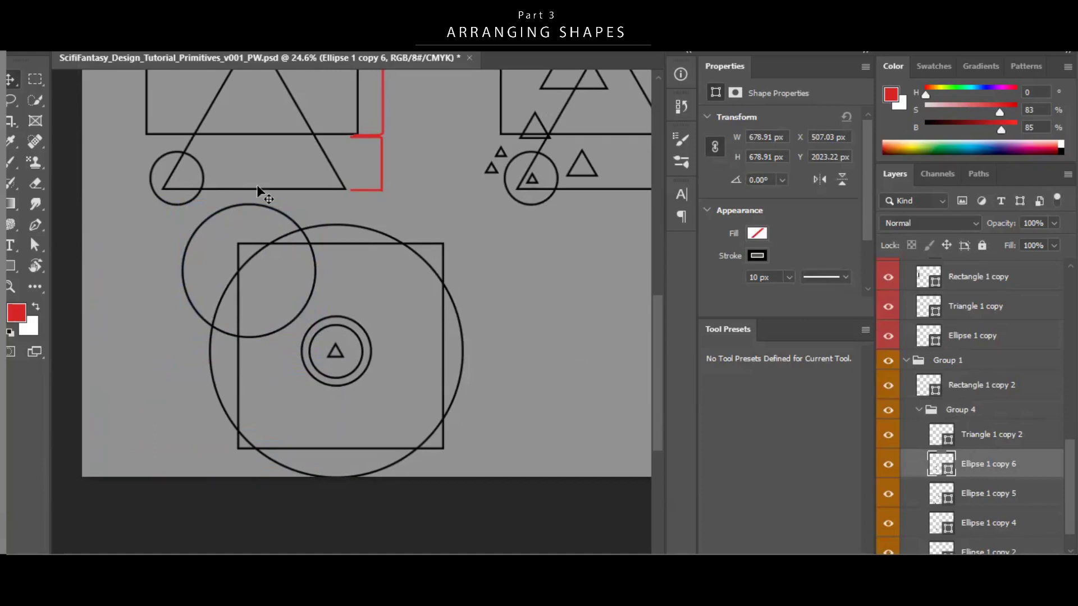
drag(273, 271, 275, 265)
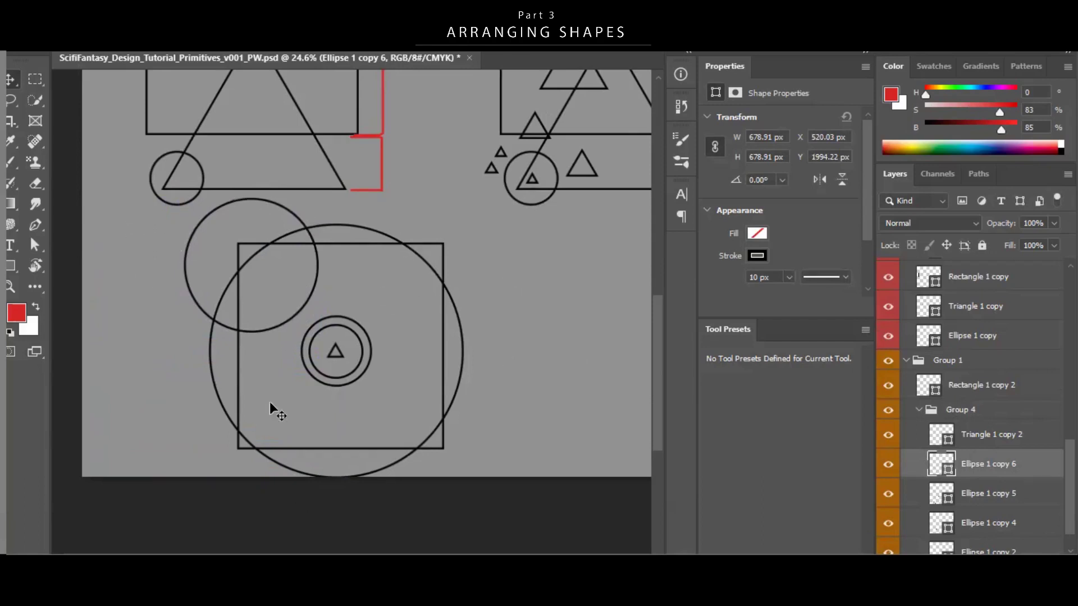
Select all shapes of the square-and-circles composition and scale them together to about 1266 px wide.
scroll(327, 288, down, 2)
drag(126, 253, 429, 324)
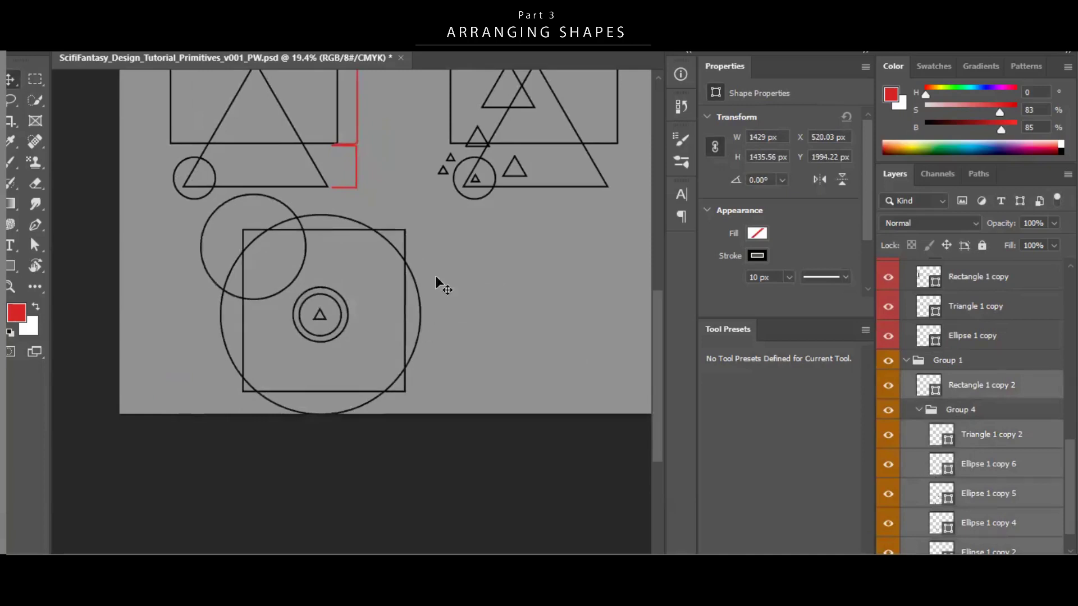
key(ctrl+t)
drag(421, 192, 414, 207)
drag(354, 278, 346, 282)
key(Return)
drag(435, 301, 534, 251)
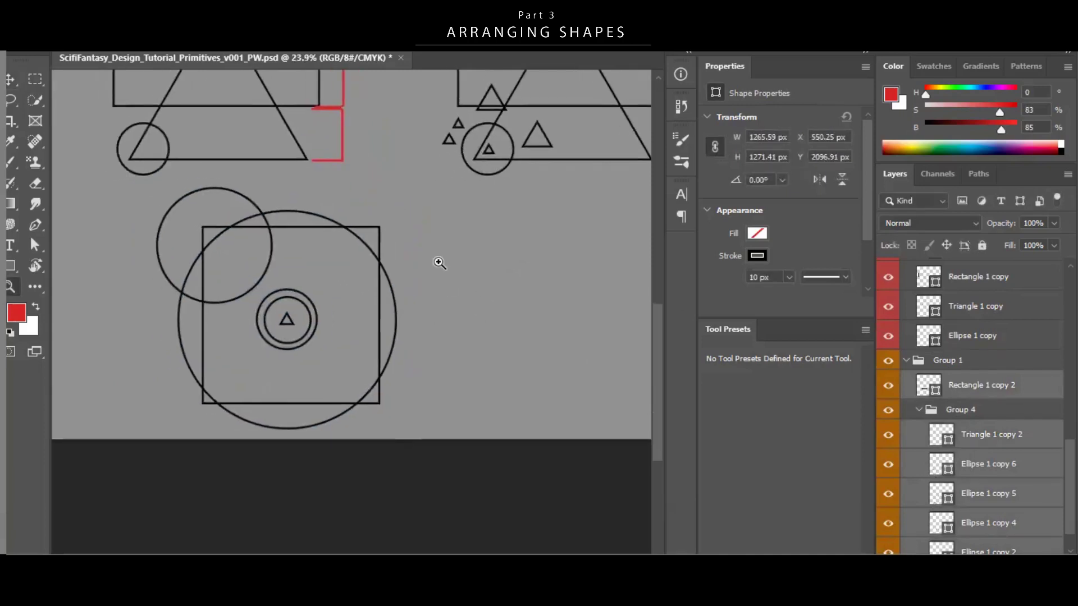
scroll(439, 263, down, 2)
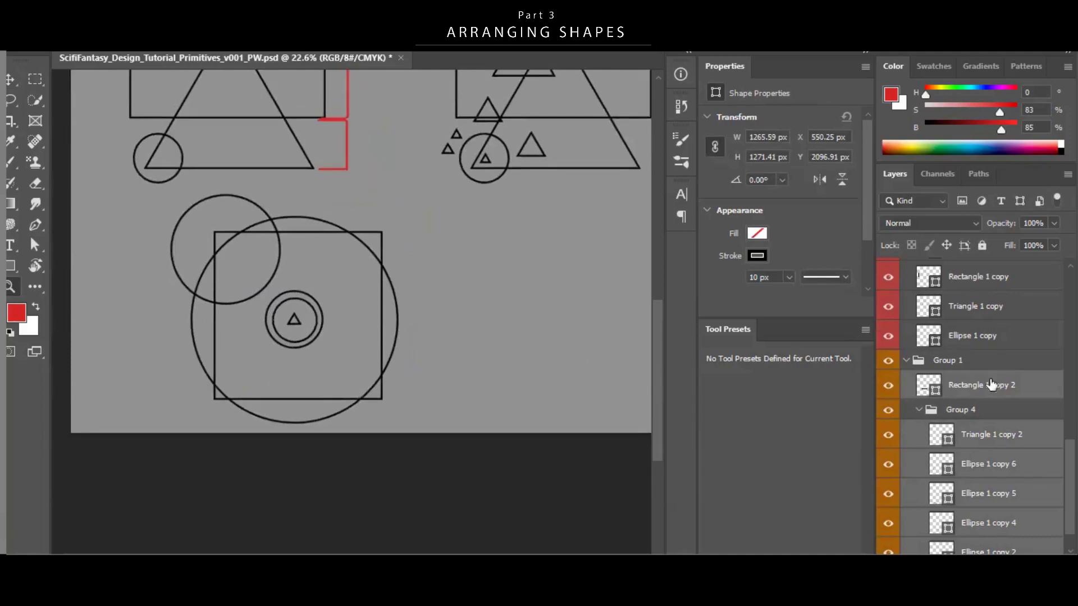
Swap the foreground and background colours and select the large circle around the square for shape editing.
click(965, 414)
key(x)
drag(275, 279, 282, 254)
key(v)
click(992, 410)
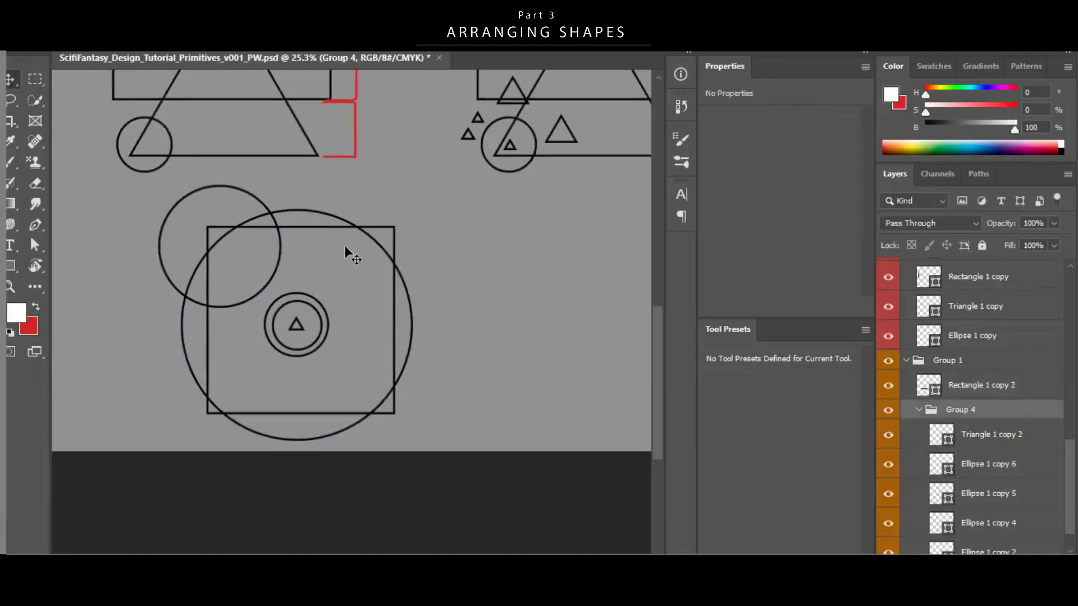
click(349, 222)
key(u)
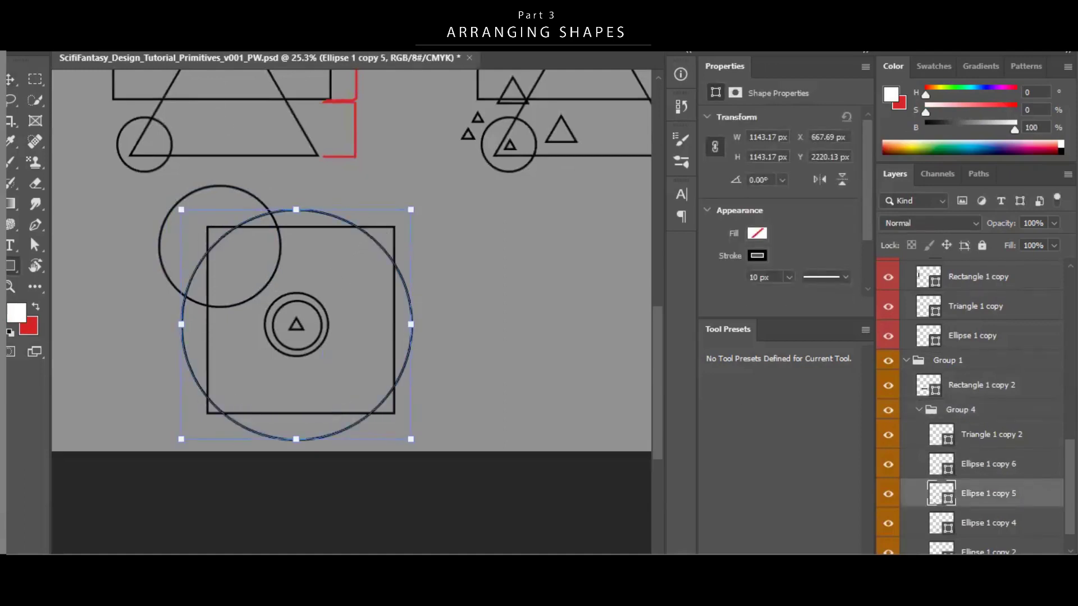
click(126, 41)
click(100, 117)
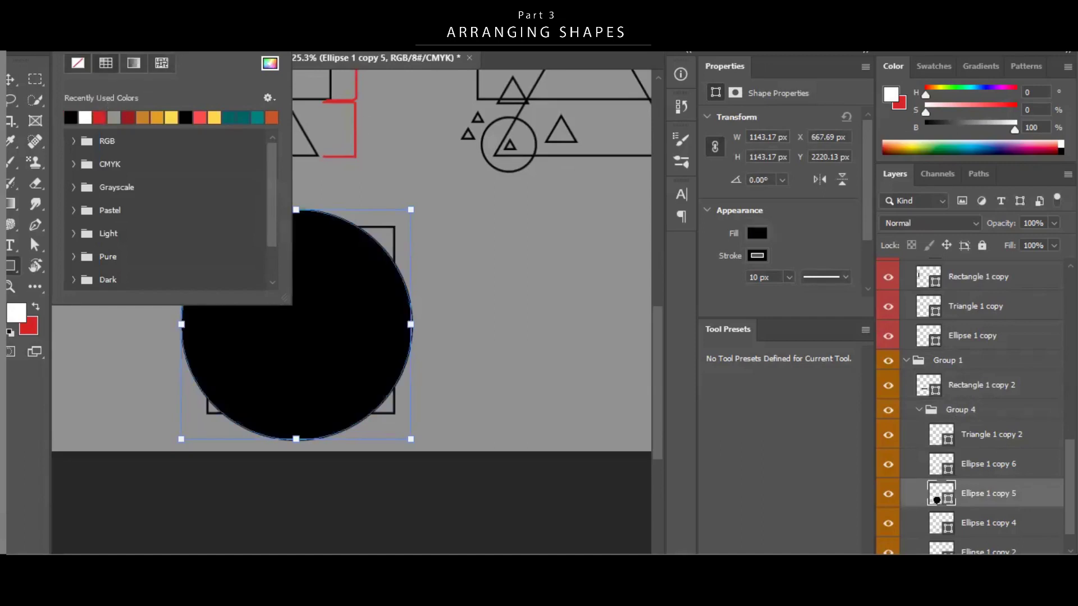
key(ctrl+z)
key(Return)
Fill the large circle with black.
click(126, 42)
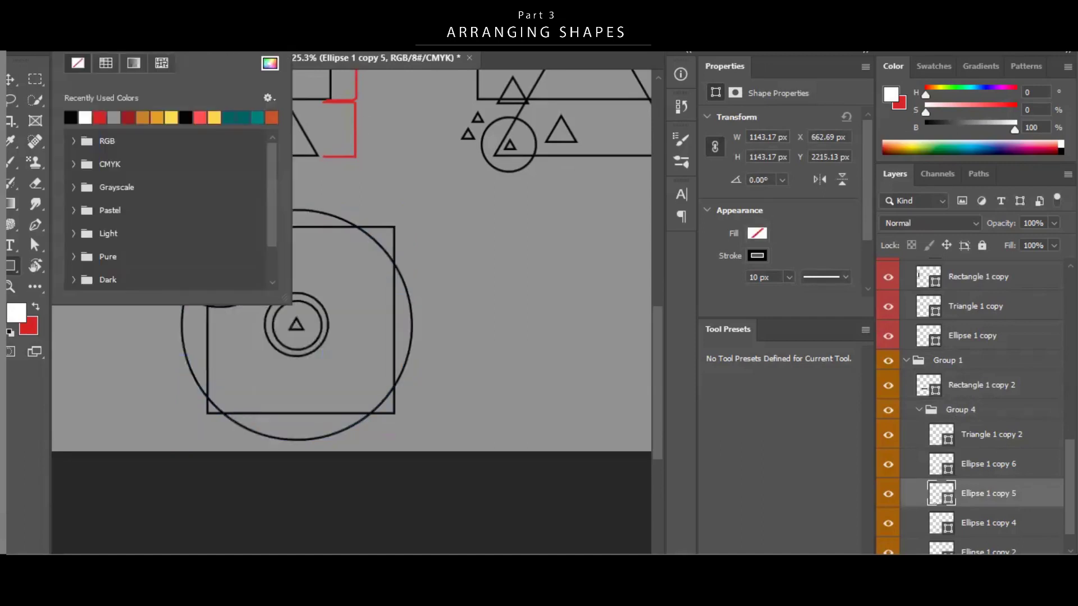
click(71, 116)
click(361, 287)
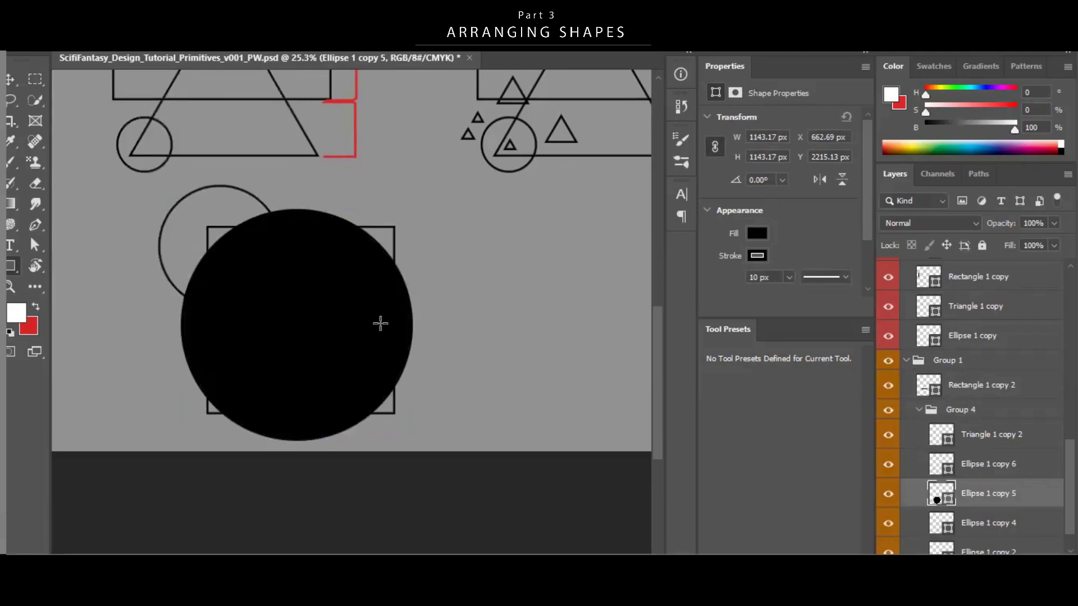
key(v)
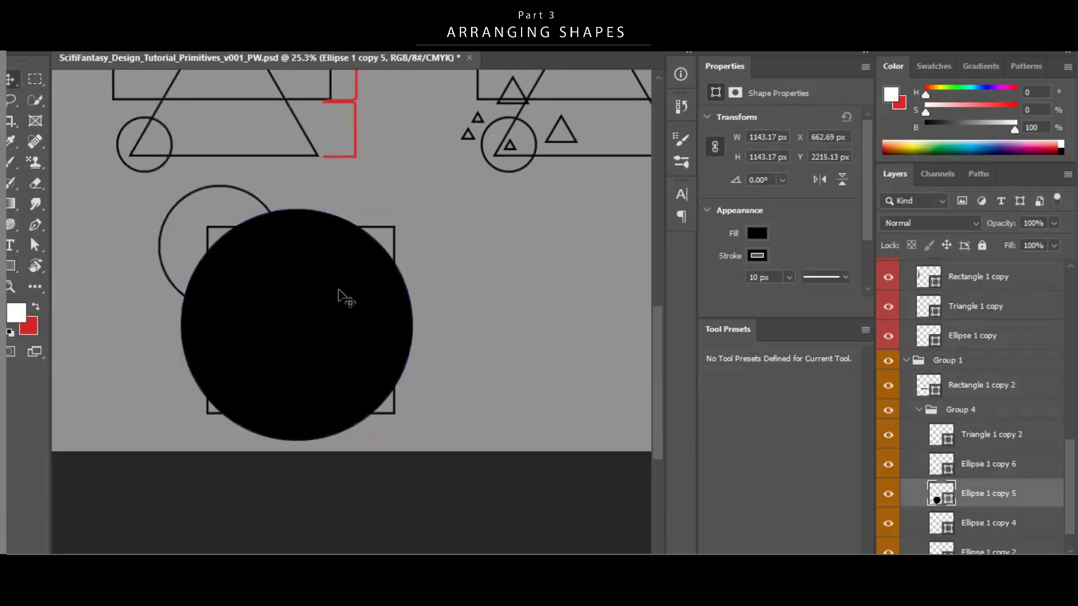
Duplicate the unfilled upper-left circle into the empty canvas area right of the composition.
click(174, 253)
drag(265, 316, 570, 366)
key(u)
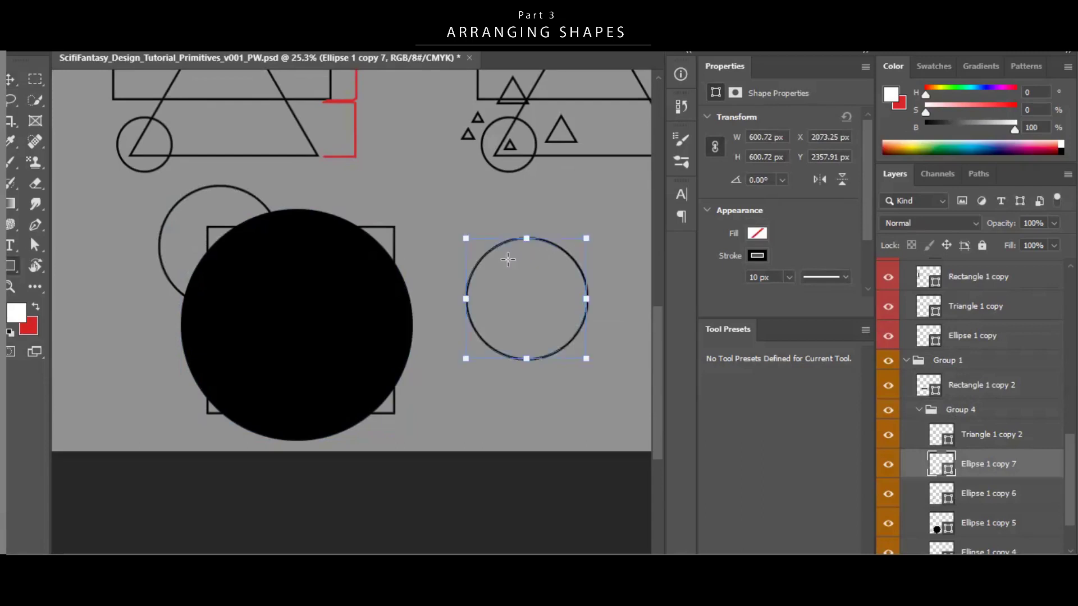
key(v)
drag(334, 315, 327, 340)
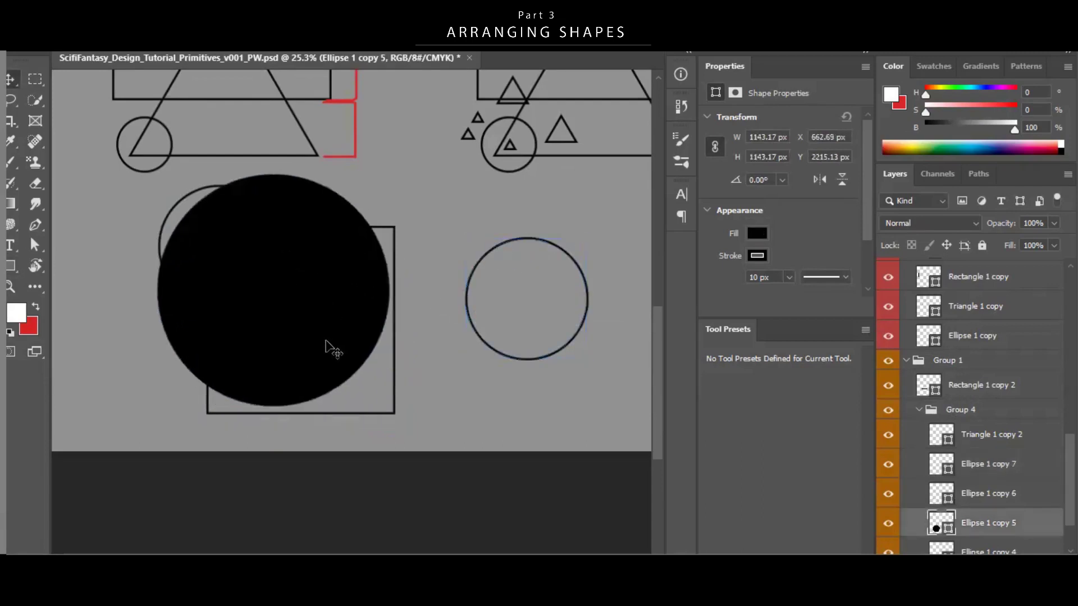
key(ctrl+z)
Add a new layer above the black circle and paint a broad white curved band diagonally across it.
key(b)
key(ctrl+shift+alt+n)
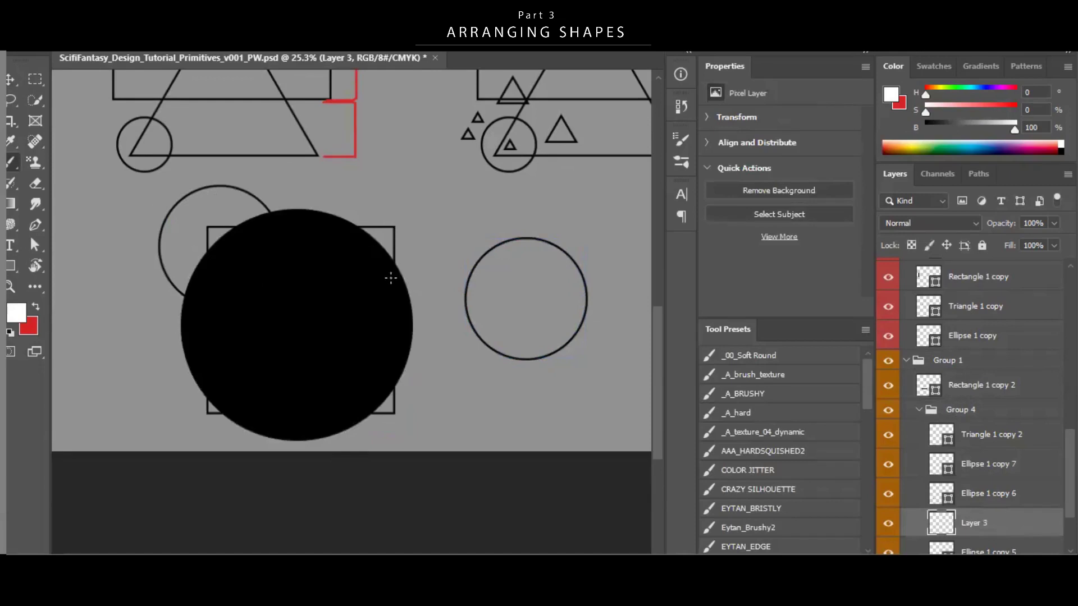
mouse_move(369, 240)
mouse_down()
mouse_move(225, 329)
mouse_move(291, 321)
mouse_up()
key(ctrl+z)
drag(197, 362, 348, 300)
key(ctrl+z)
mouse_move(197, 356)
mouse_down()
mouse_move(332, 268)
mouse_move(376, 186)
mouse_up()
key(ctrl+z)
drag(193, 361, 412, 179)
mouse_move(380, 356)
mouse_down()
mouse_move(341, 361)
mouse_move(353, 345)
mouse_up()
Clip the painted white band layer to the large black circle beneath it.
scroll(1002, 477, up, 1)
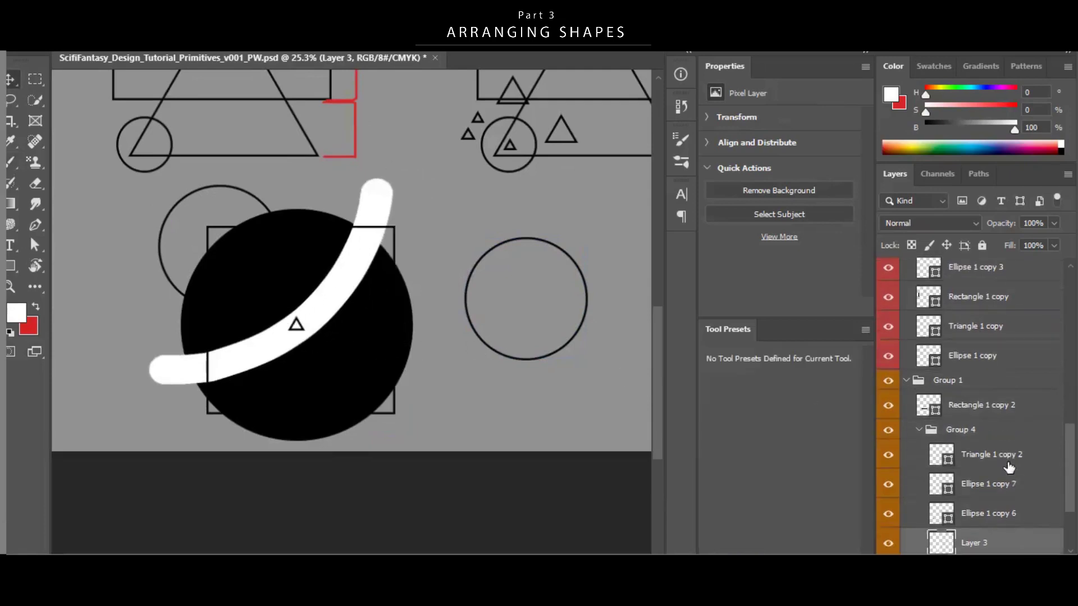
scroll(971, 404, down, 3)
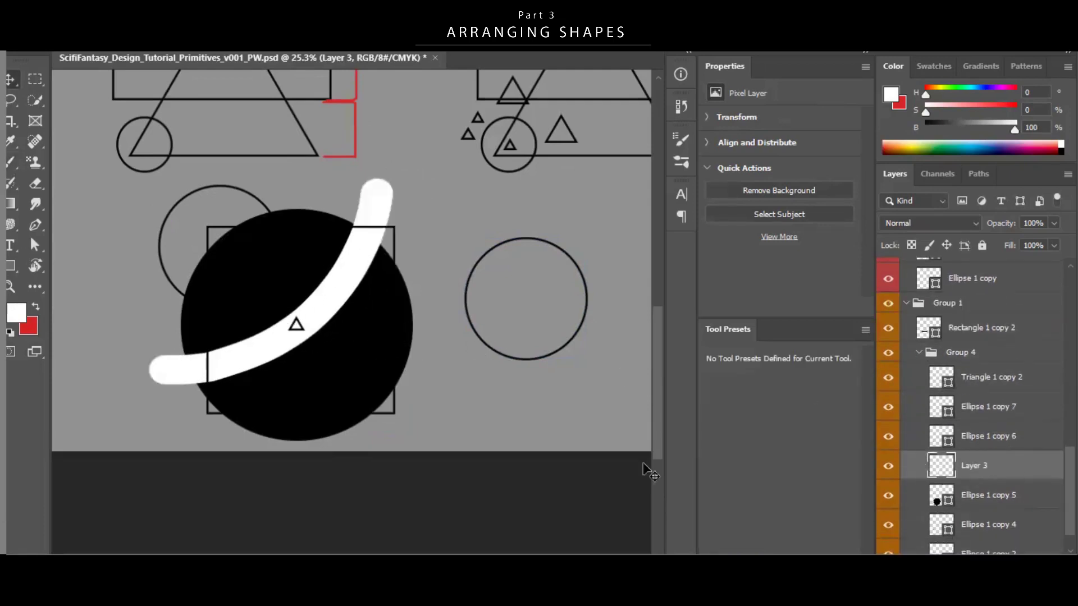
key(ctrl+alt+g)
Try moving the black circle beneath its clipped white band and undo the move.
drag(414, 372, 410, 366)
key(z)
drag(315, 358, 402, 409)
key(v)
drag(339, 375, 337, 360)
key(ctrl+z)
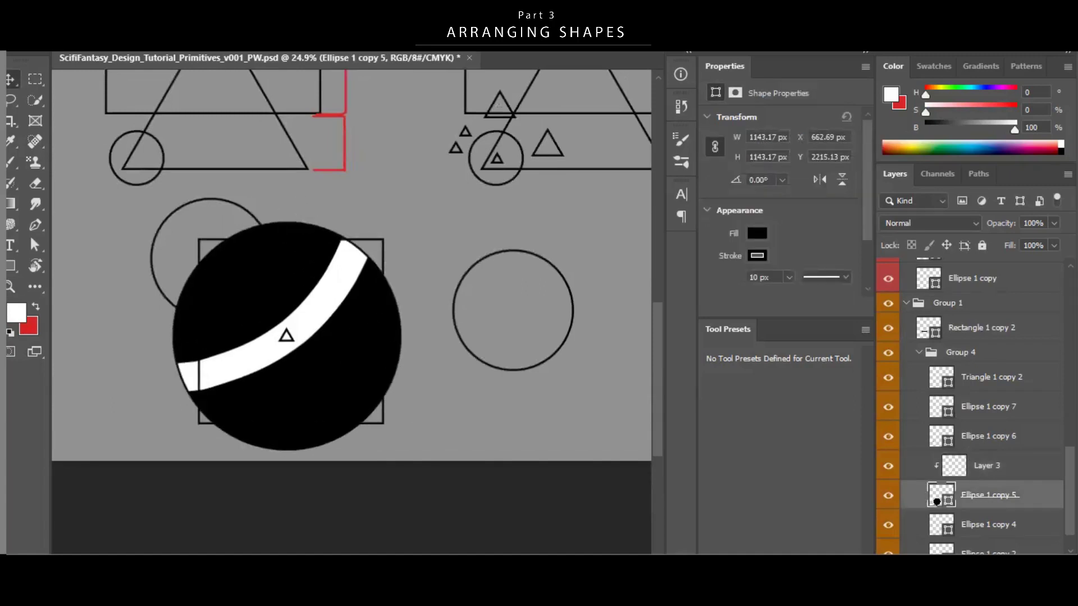
Set the large circle's fill to none, keeping its black outline.
key(u)
click(120, 38)
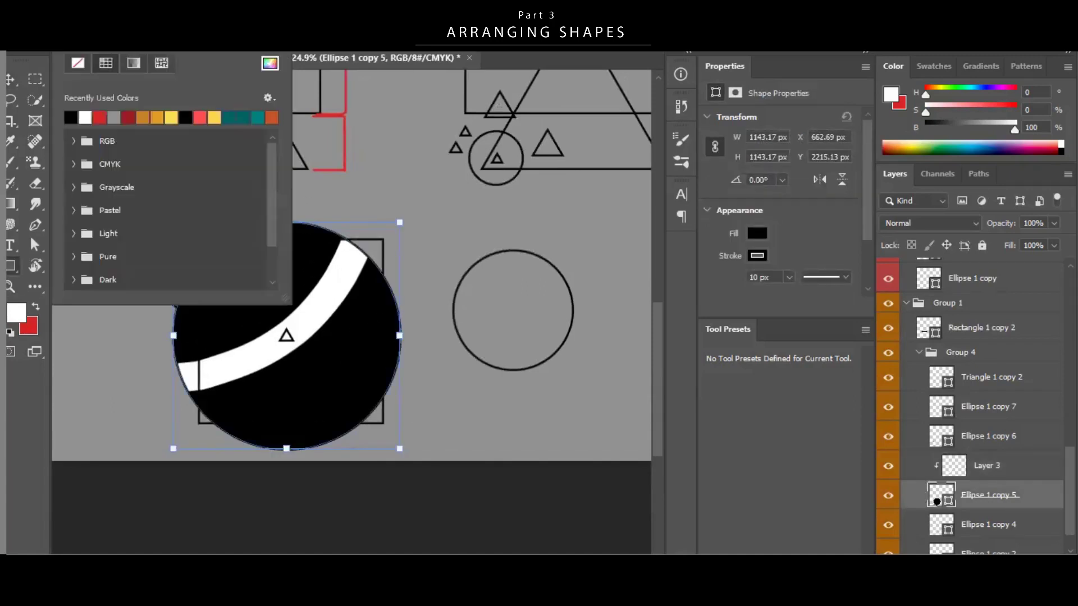
click(77, 65)
Examine the overlaps and size contrasts in the square-and-circles composition, comparing it with the other arrangements on the canvas.
key(z)
drag(490, 295, 406, 290)
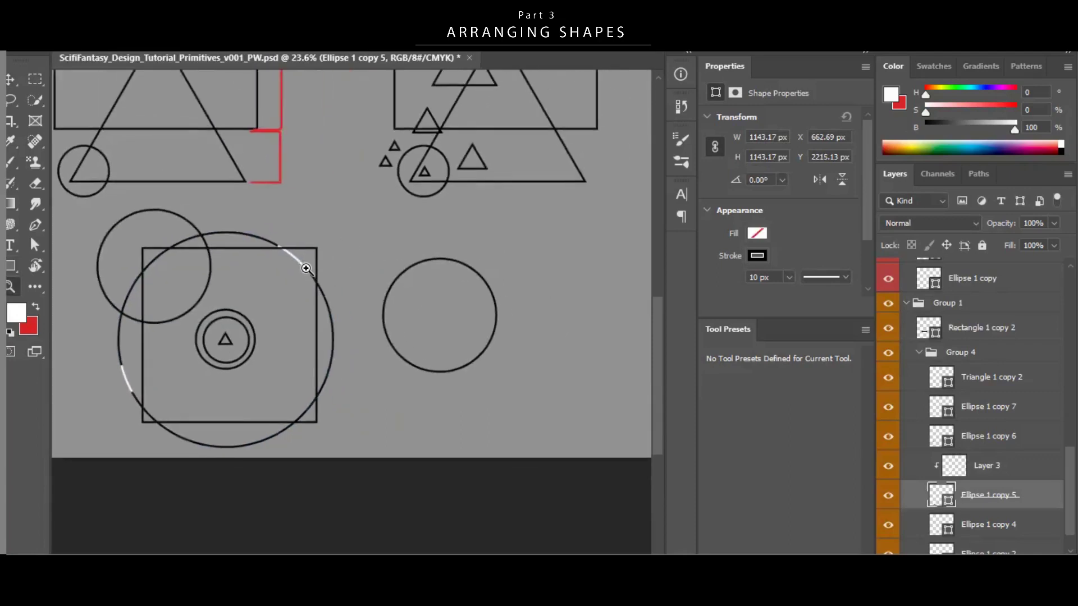
drag(187, 284, 205, 287)
drag(336, 276, 362, 238)
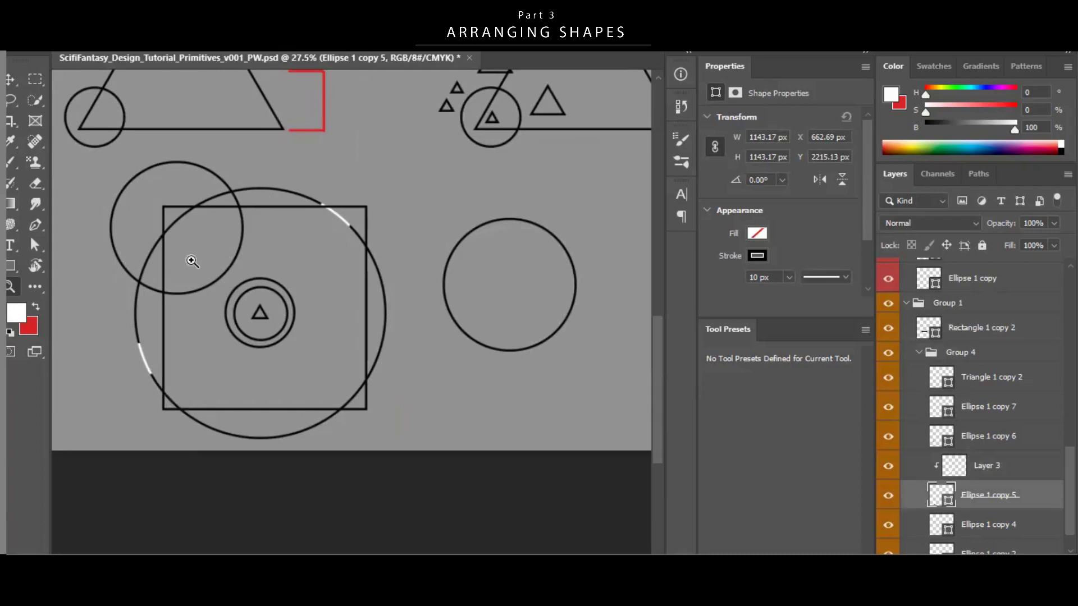
drag(324, 297, 364, 324)
scroll(361, 260, down, 1)
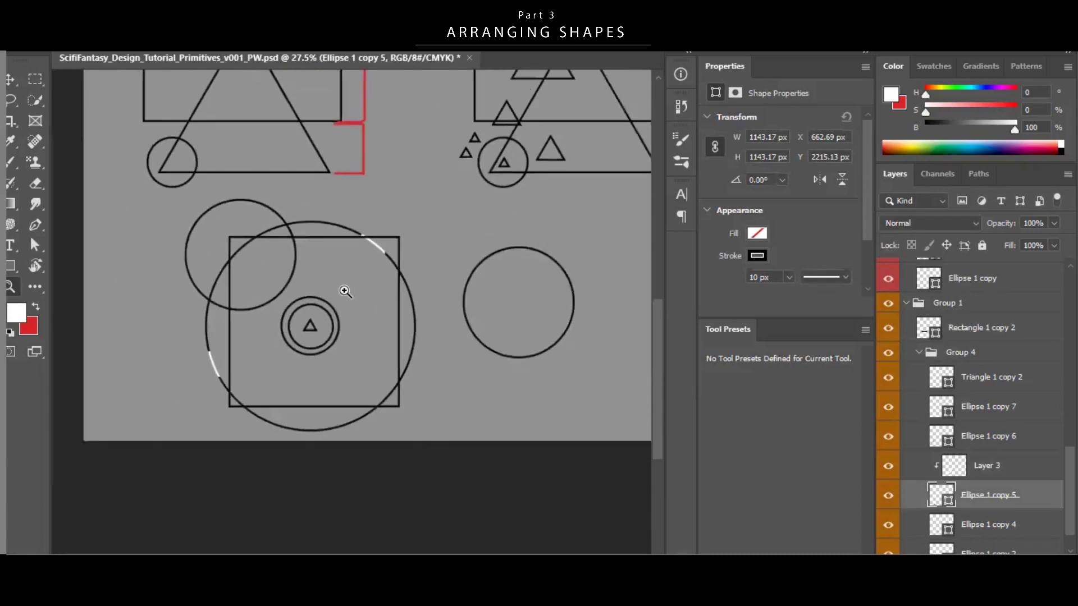
drag(346, 249, 268, 288)
drag(364, 231, 403, 213)
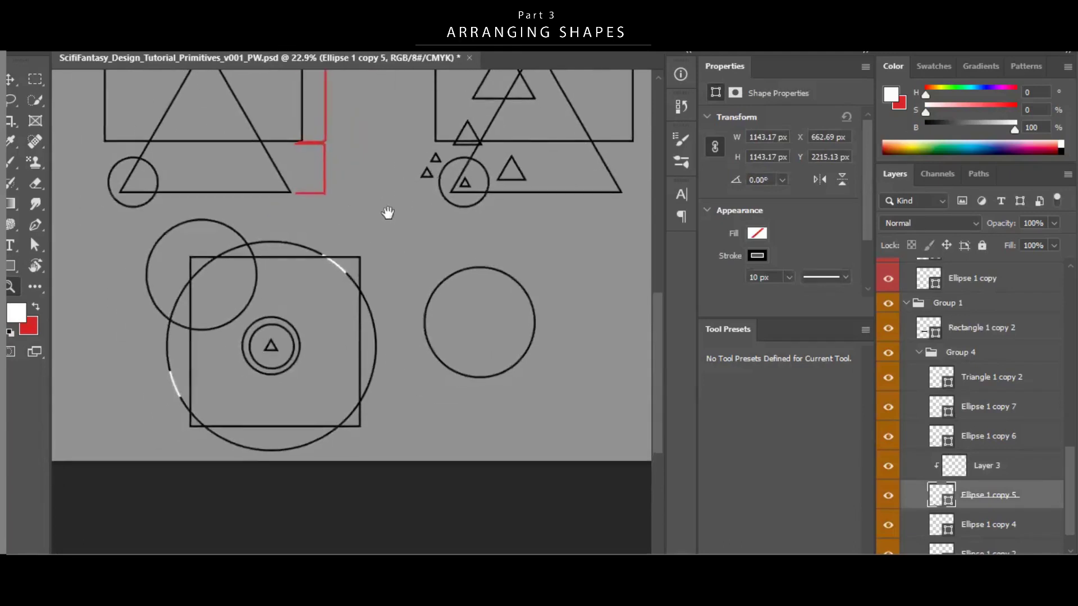
drag(427, 265, 372, 392)
scroll(455, 226, down, 2)
drag(395, 333, 353, 334)
drag(266, 343, 236, 375)
drag(354, 361, 410, 340)
drag(497, 267, 507, 216)
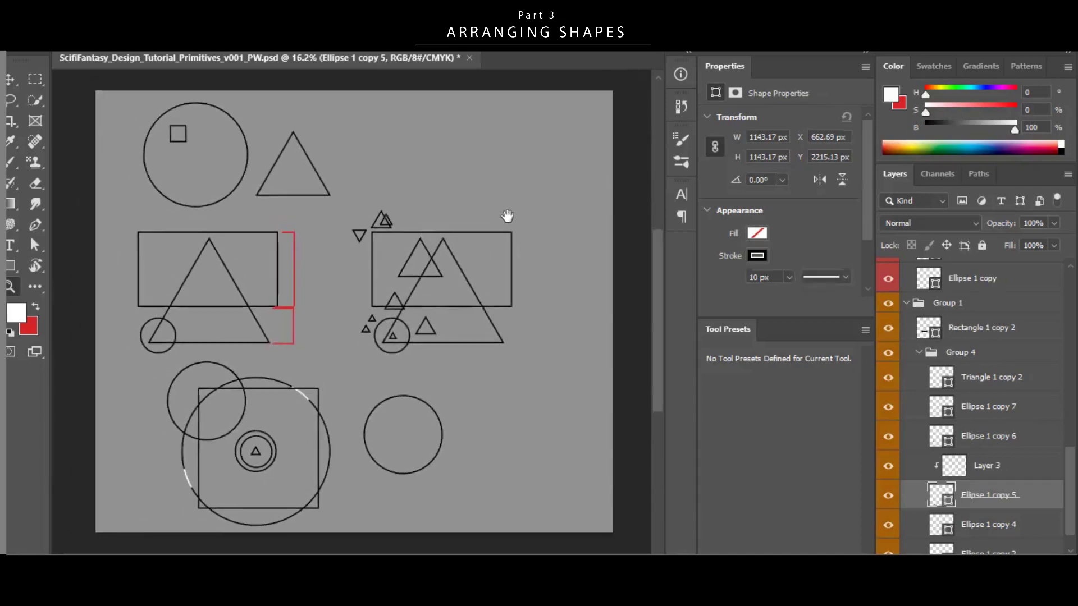
scroll(662, 250, down, 1)
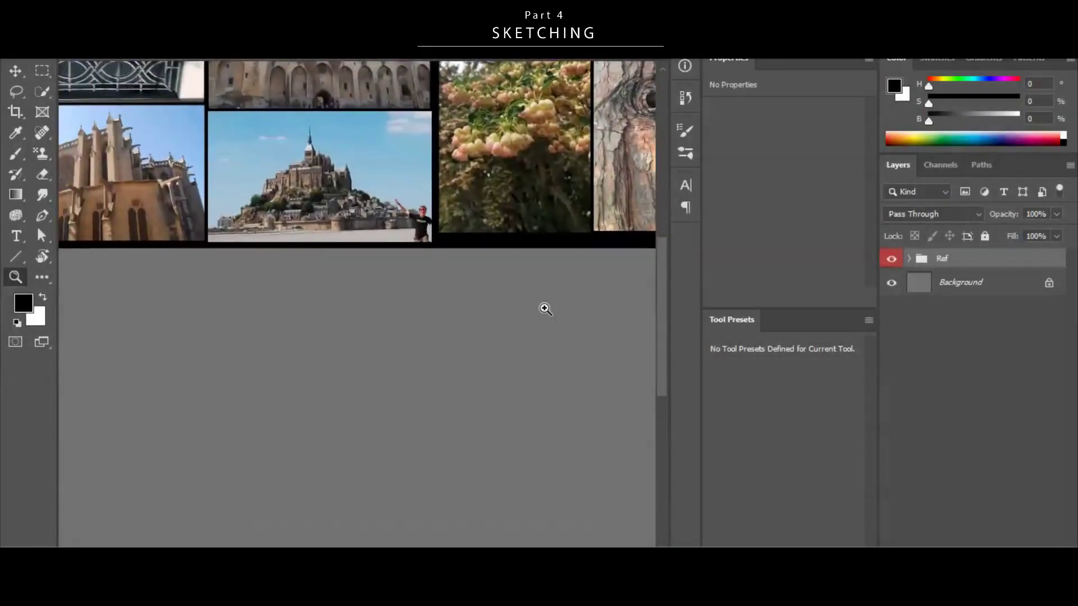
Add a new empty layer between the Ref group and the Background in the sketching document.
drag(545, 309, 500, 327)
drag(435, 359, 466, 359)
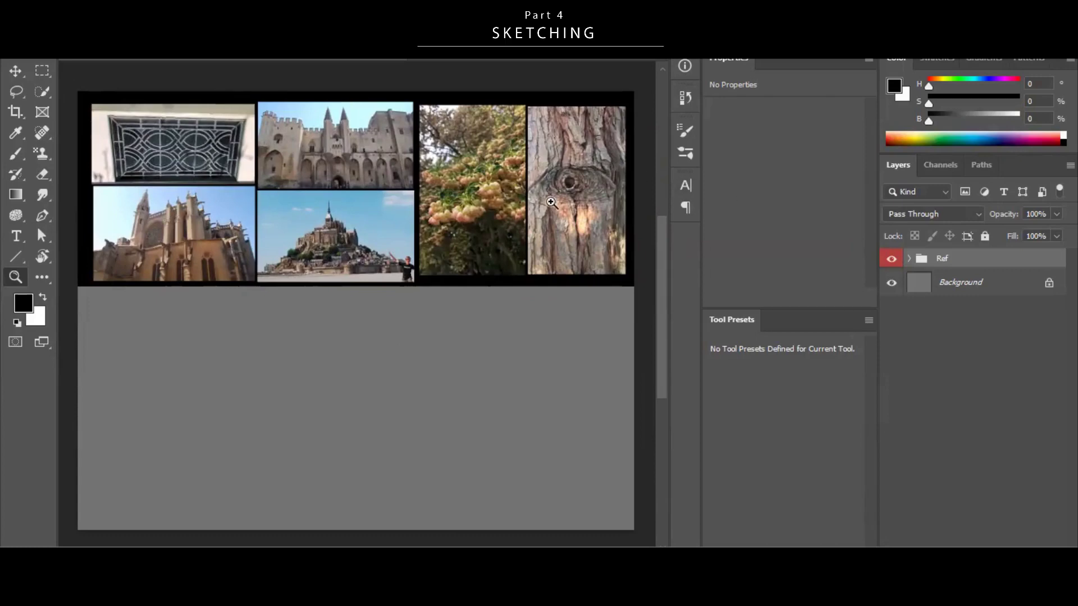
drag(550, 156, 554, 161)
drag(429, 330, 442, 321)
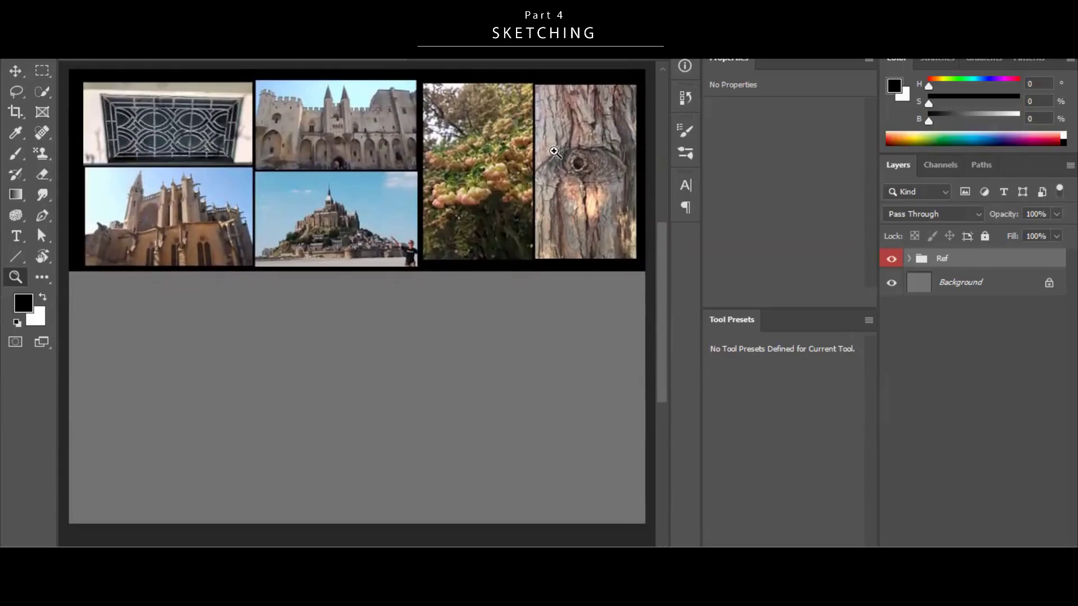
mouse_move(522, 266)
mouse_down()
mouse_move(513, 276)
mouse_move(520, 271)
mouse_move(568, 322)
mouse_move(561, 363)
mouse_move(584, 342)
mouse_move(554, 360)
mouse_move(584, 336)
mouse_move(570, 342)
mouse_up()
key(ctrl+shift+alt+n)
key(ctrl+shift+bracketleft)
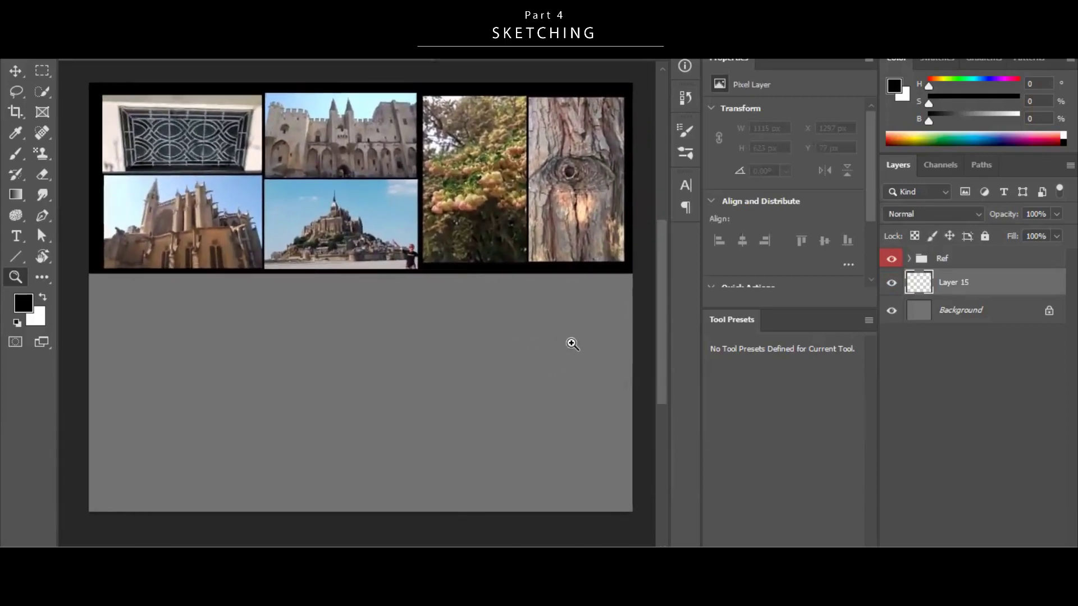
Try a brush stroke on the blank area, undo it, and choose the PENICIL (FAT) brush preset.
key(b)
drag(384, 335, 494, 419)
key(ctrl+z)
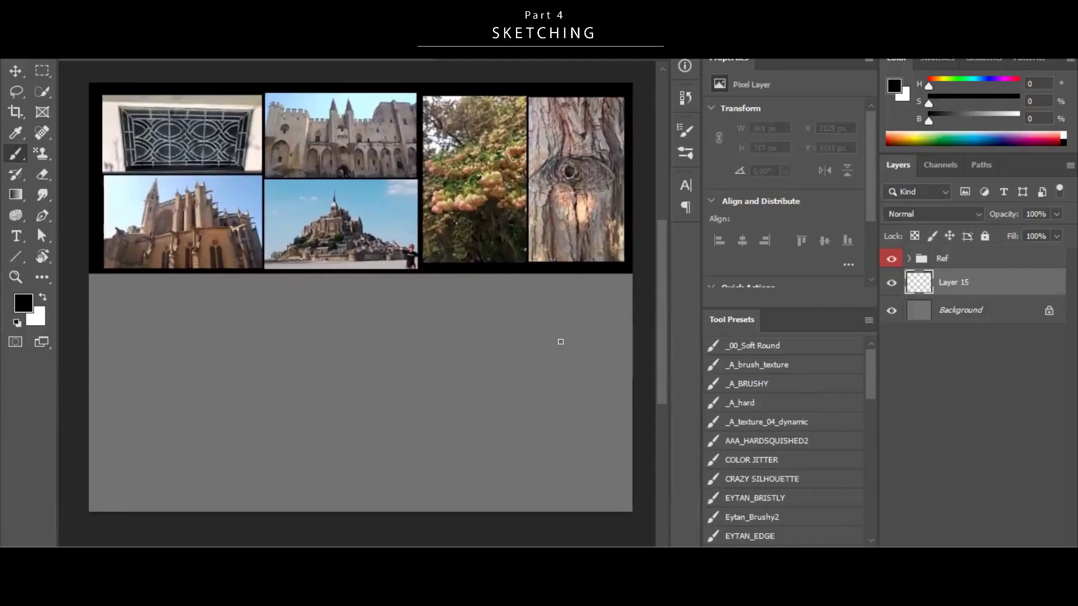
right_click(463, 358)
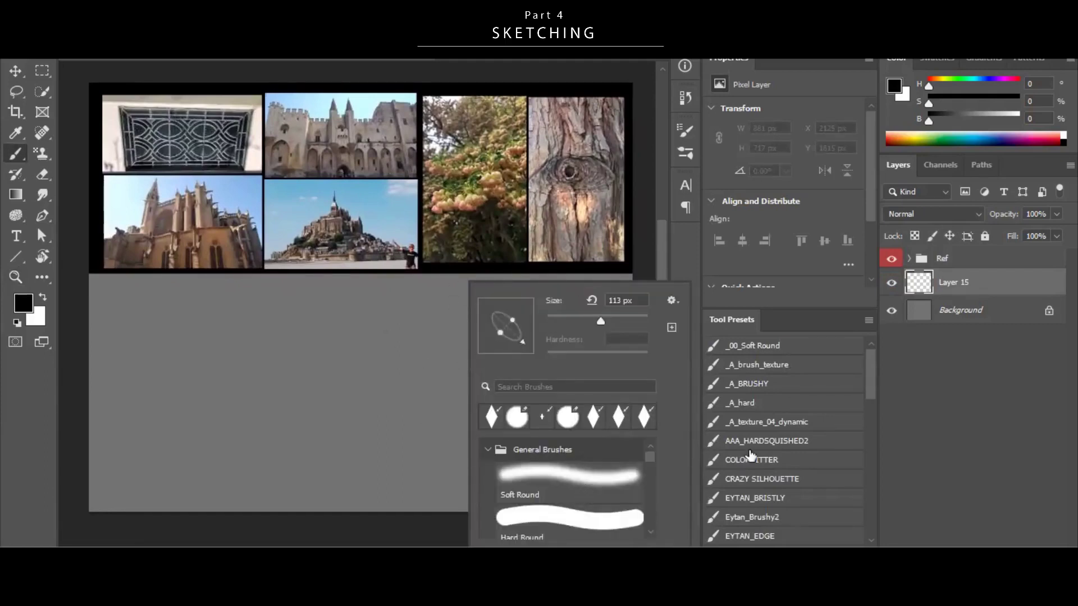
drag(875, 378, 855, 509)
mouse_move(871, 501)
mouse_down()
mouse_move(868, 510)
mouse_move(875, 489)
mouse_move(870, 523)
mouse_move(875, 493)
mouse_up()
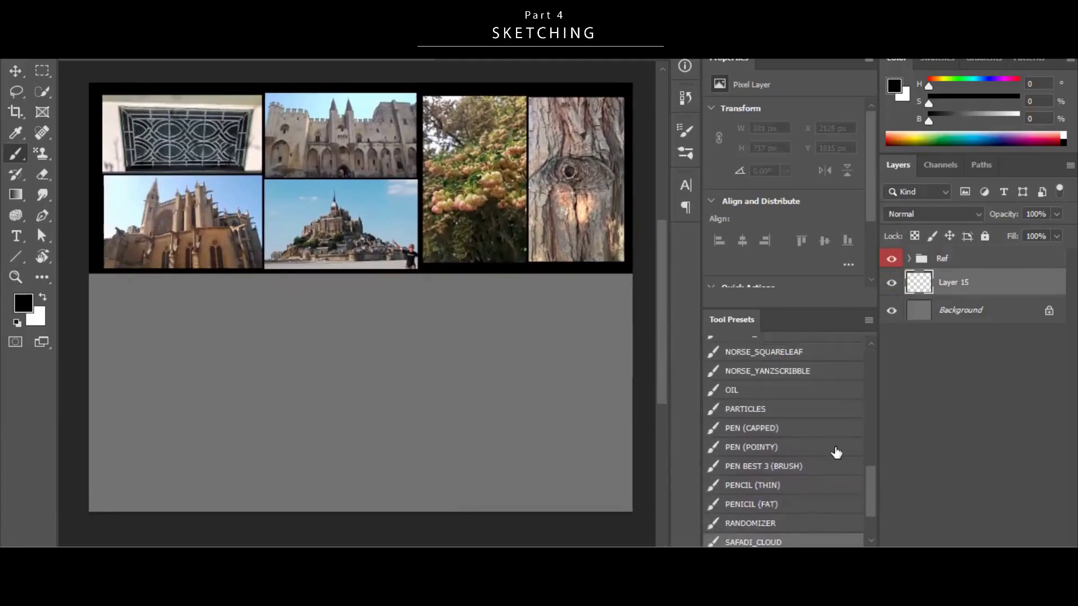
click(787, 504)
Test the brush below the reference photos, undo the test marks and reduce its diameter to about 14 px.
key(z)
drag(348, 294, 433, 297)
drag(438, 304, 516, 357)
key(b)
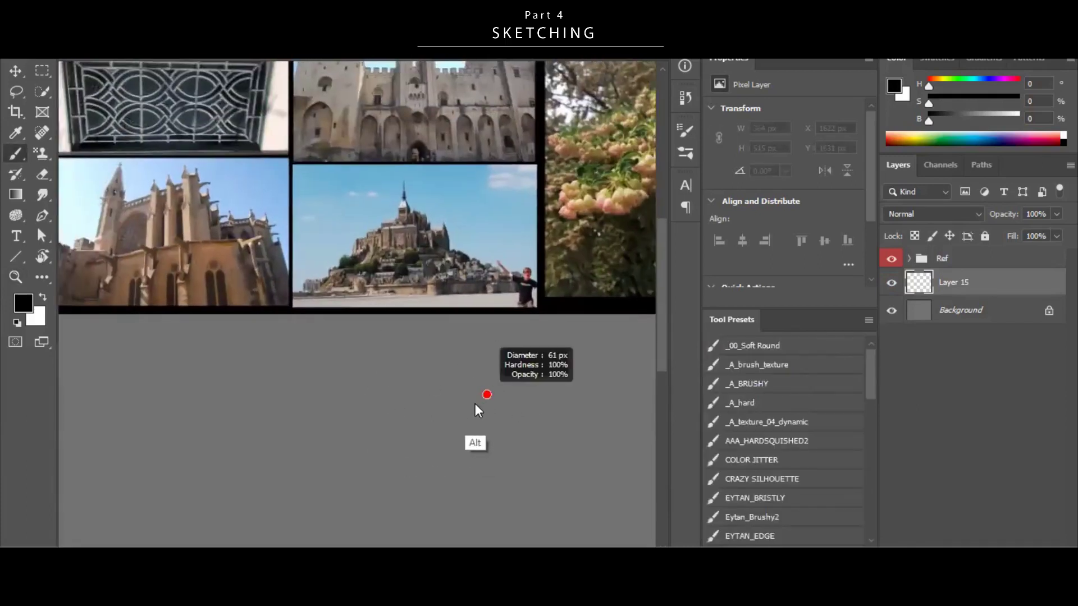
key(ctrl+z)
key(z)
drag(523, 434, 500, 437)
drag(510, 434, 402, 381)
key(b)
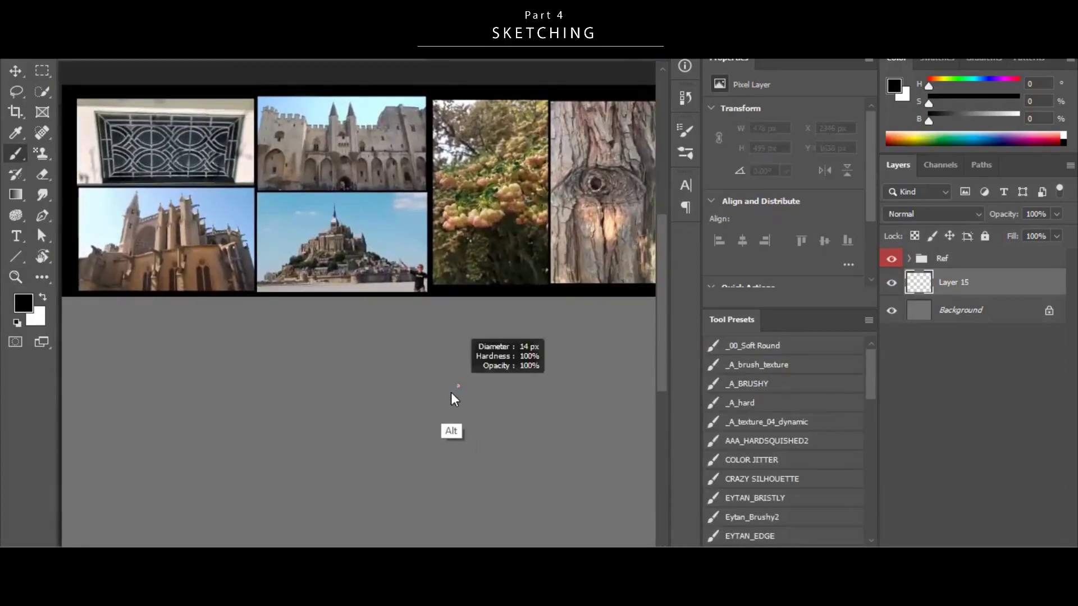
key(ctrl+z)
Trace two of the castle's lower arches in orange on a new layer above the reference photos.
mouse_move(522, 380)
mouse_down()
mouse_move(532, 356)
mouse_move(532, 376)
mouse_move(548, 365)
mouse_move(531, 356)
mouse_move(492, 378)
mouse_move(503, 375)
mouse_up()
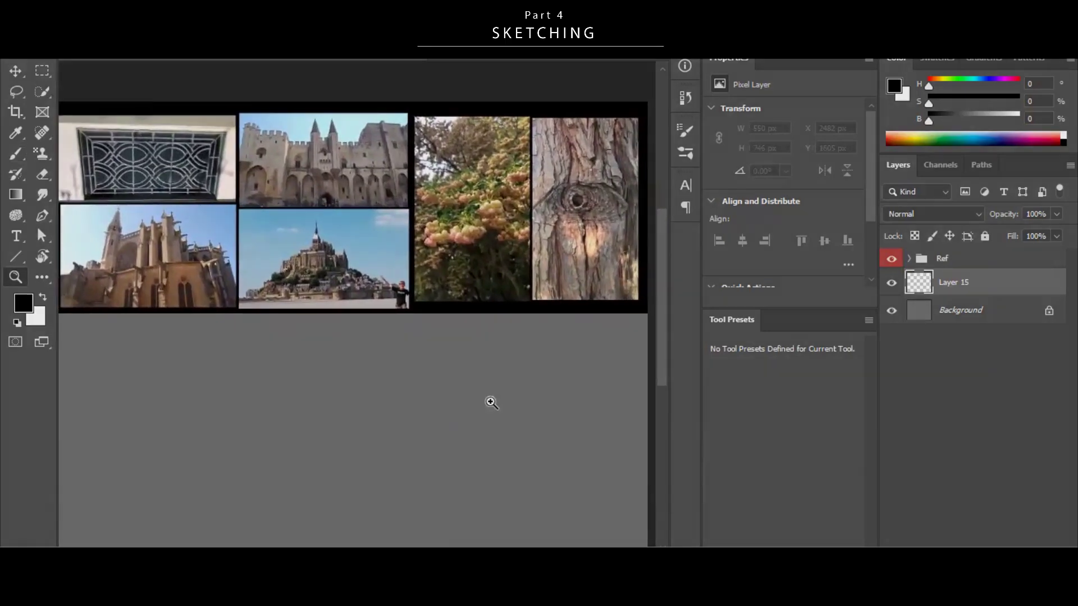
drag(389, 396, 439, 383)
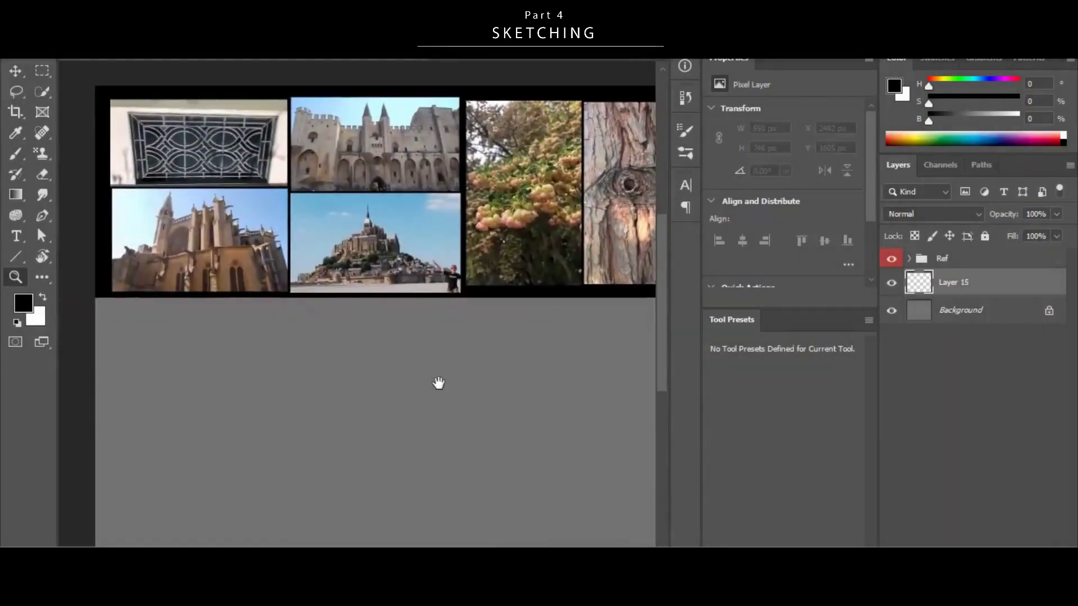
mouse_move(365, 122)
mouse_down()
mouse_move(501, 231)
mouse_move(562, 236)
mouse_up()
drag(403, 454, 373, 498)
alt+click(321, 242)
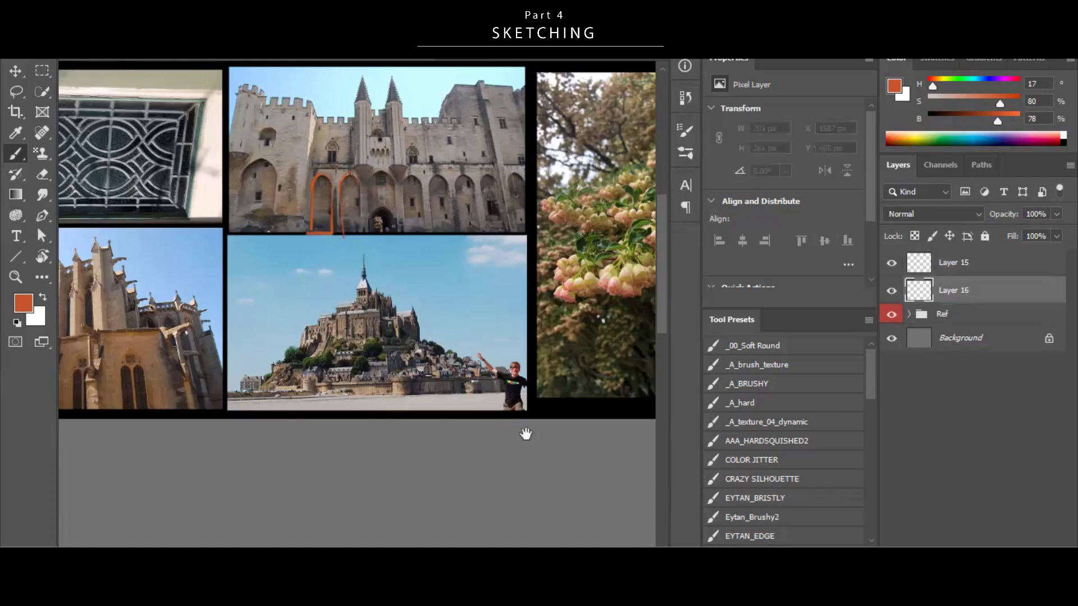
Restore the default black foreground colour and draw half of a pointed-arch window outline below the photos.
key(d)
scroll(380, 352, down, 3)
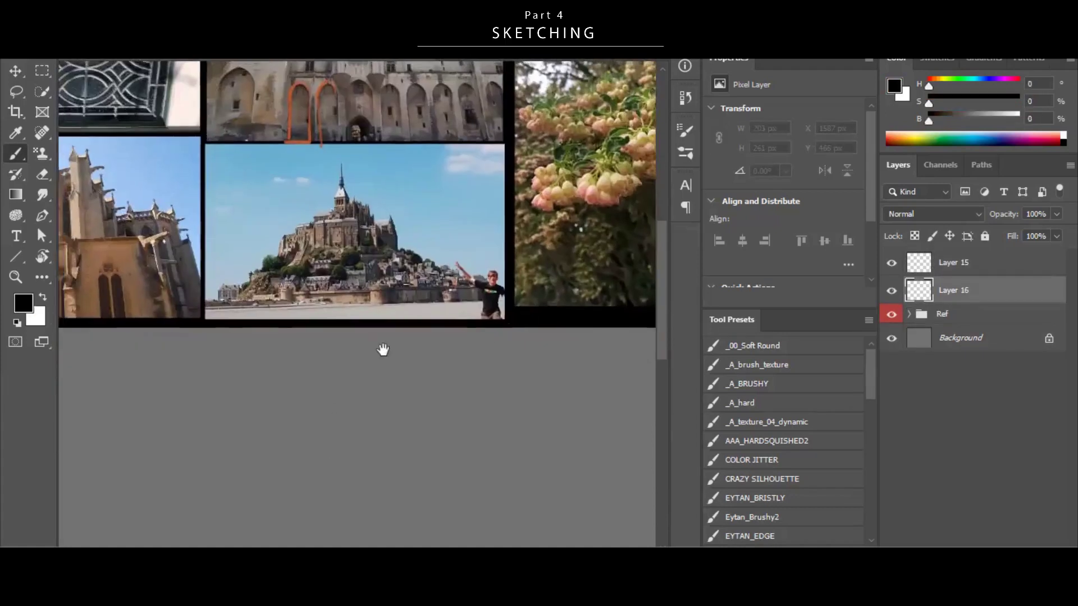
drag(310, 476, 310, 407)
drag(310, 476, 329, 476)
Duplicate the half window, flip the copy horizontally to complete the pointed arch, and merge the two halves.
key(v)
drag(325, 426, 361, 426)
key(ctrl+t)
right_click(347, 443)
click(387, 424)
drag(474, 400, 468, 400)
shift+click(963, 319)
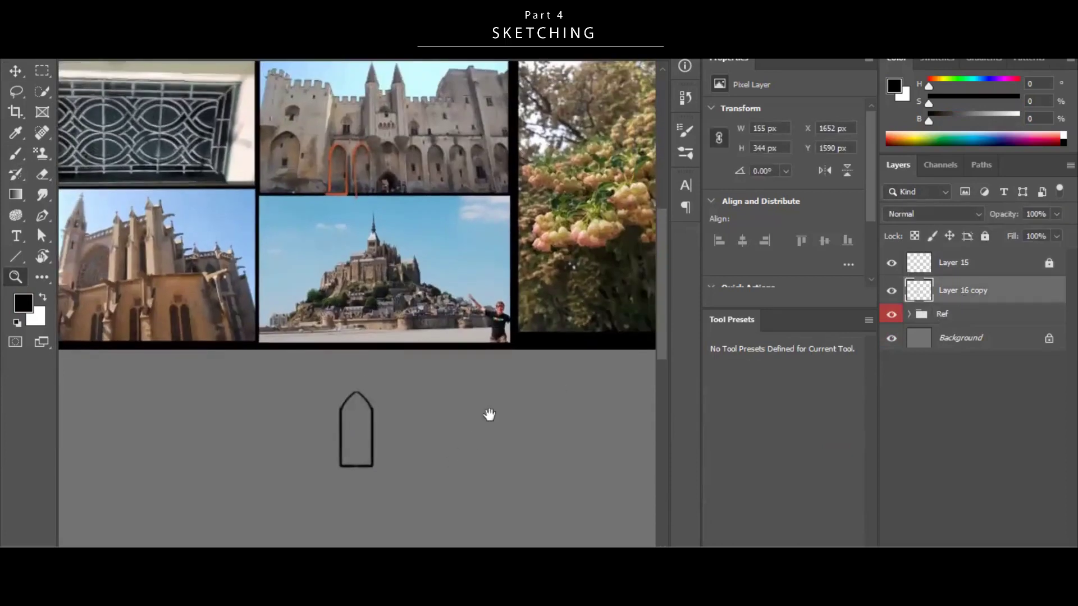
Try a rough brush circle over the hanging blossoms in the flower photo on a new layer.
drag(489, 414, 309, 473)
drag(266, 430, 324, 403)
drag(281, 459, 256, 398)
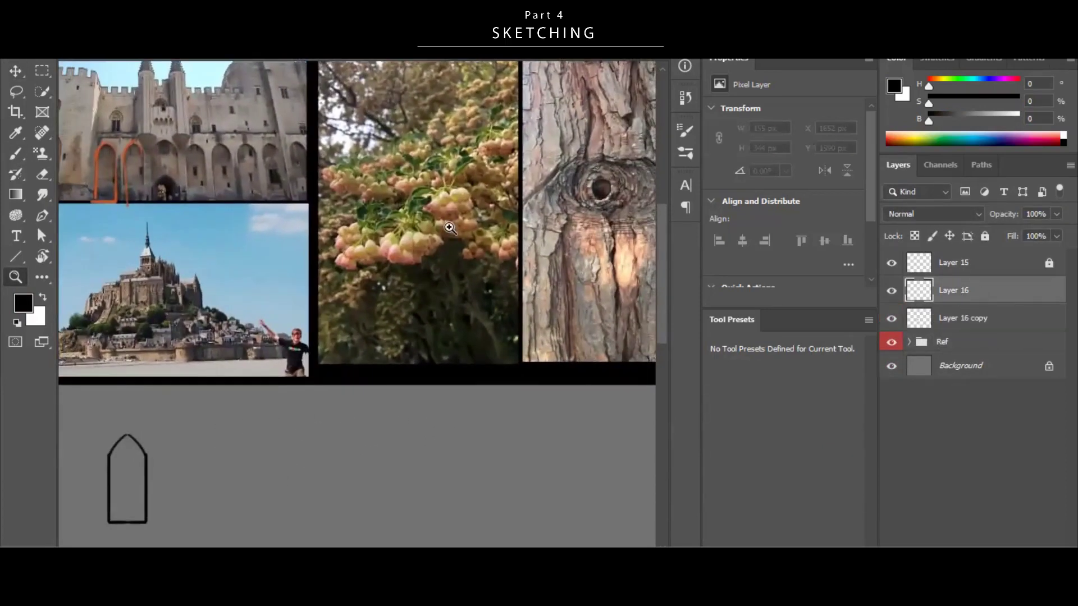
key(b)
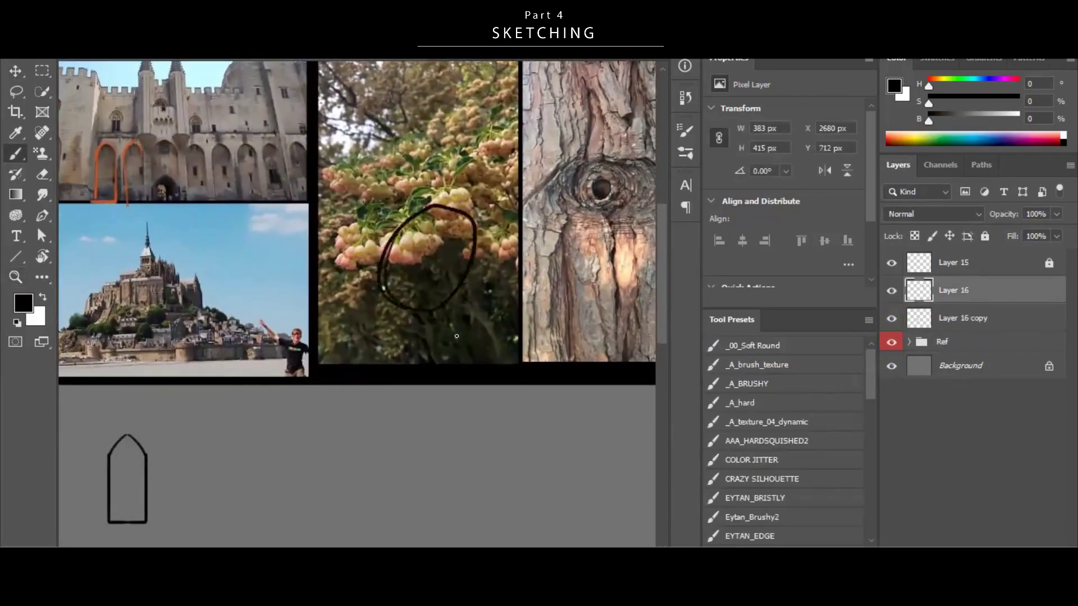
Sketch half of a bell-shaped blossom with curved outer and inner lines below the flower photo on a new layer.
scroll(435, 236, up, 2)
drag(399, 399, 409, 402)
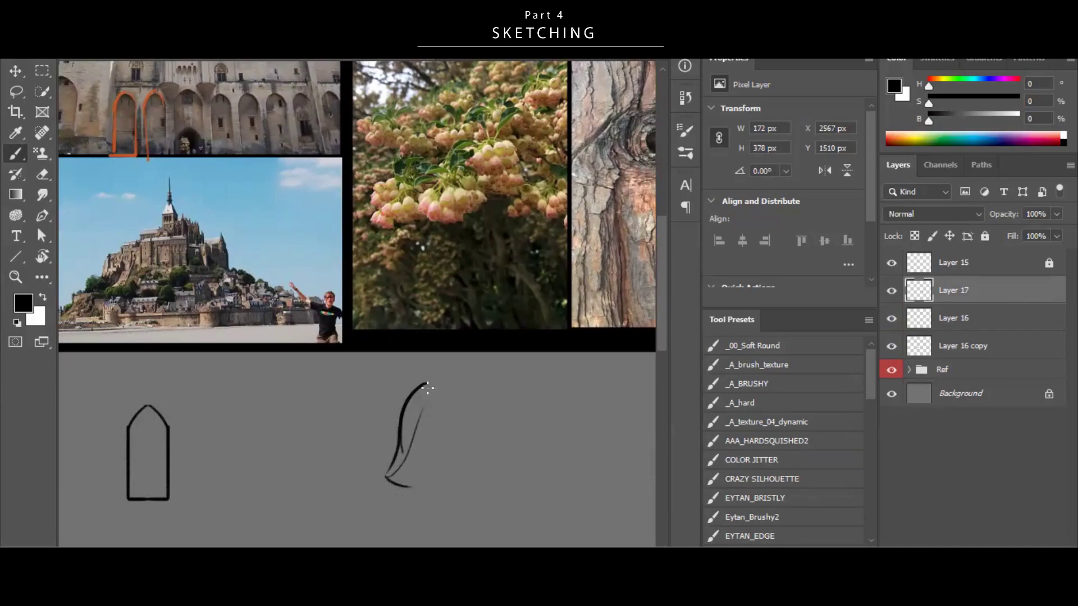
drag(416, 392, 443, 375)
Duplicate the half blossom, flip the copy horizontally, and align it to form a symmetrical bell.
key(v)
alt+drag(433, 419, 458, 418)
right_click(447, 449)
click(536, 426)
drag(536, 425, 541, 425)
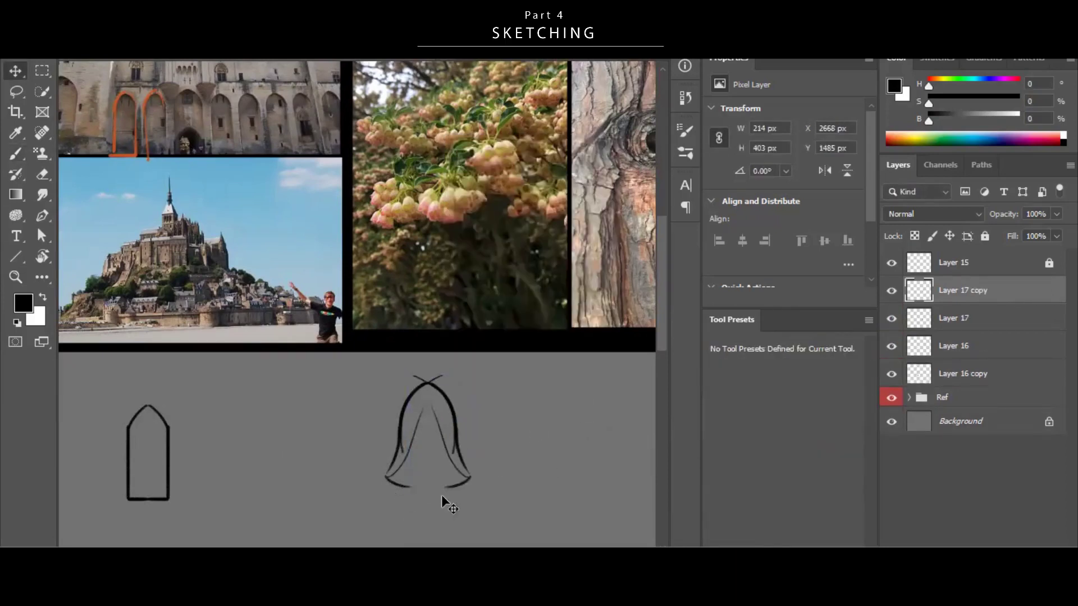
Close the bell's lower rim with a curved stroke on a new layer and merge the bell's layers.
key(b)
key(ctrl+alt+shift+n)
mouse_move(494, 173)
mouse_down()
mouse_move(546, 169)
mouse_move(474, 174)
mouse_up()
mouse_move(393, 505)
mouse_down()
mouse_move(396, 406)
mouse_move(449, 415)
mouse_up()
mouse_move(501, 370)
mouse_down()
mouse_move(476, 400)
mouse_move(250, 414)
mouse_up()
key(v)
shift+click(954, 346)
key(ctrl+e)
Place a copy of the bell shape over the pointed-arch window, leaving the original below the flower photo.
drag(288, 426, 336, 450)
drag(241, 404, 235, 403)
drag(359, 373, 386, 369)
key(z)
drag(311, 430, 316, 431)
drag(317, 431, 402, 443)
drag(329, 444, 412, 415)
Scale and stretch the bell copy so that it fits around the pointed-arch window.
key(ctrl+t)
drag(314, 295, 333, 318)
drag(388, 357, 442, 372)
key(Return)
key(ctrl+t)
alt+shift+drag(418, 364, 422, 364)
key(Return)
key(ctrl+t)
drag(390, 461, 371, 522)
key(Return)
Erase the horizontal base line of the pointed-arch window inside the bell.
drag(435, 451, 424, 405)
ctrl+click(379, 401)
key(e)
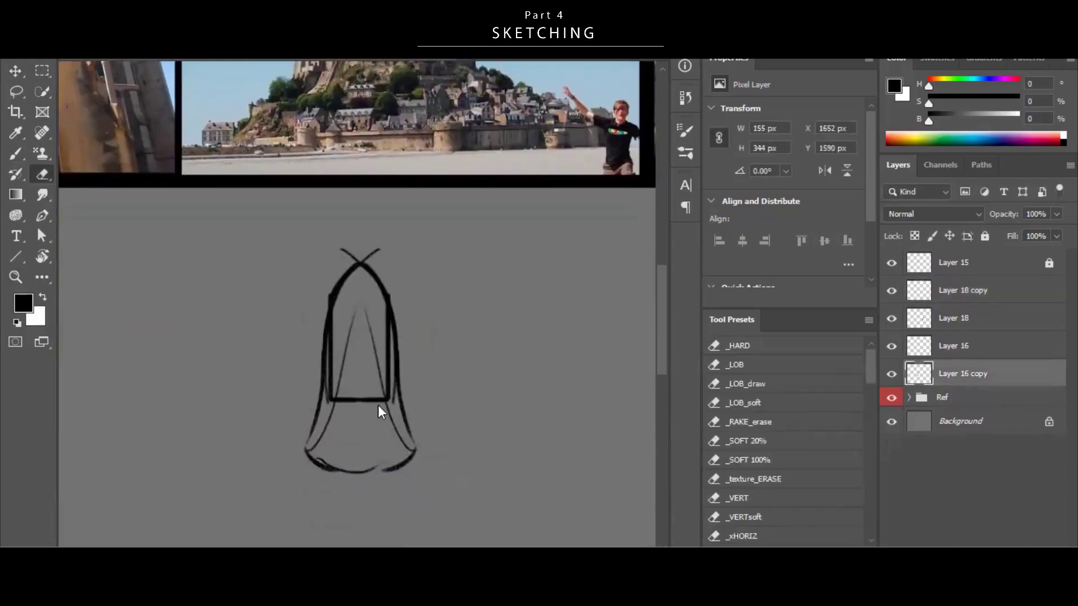
drag(342, 400, 378, 405)
drag(352, 443, 384, 411)
Extend the window's sides straight down to the bell's rim and merge the window with the bell copy.
key(b)
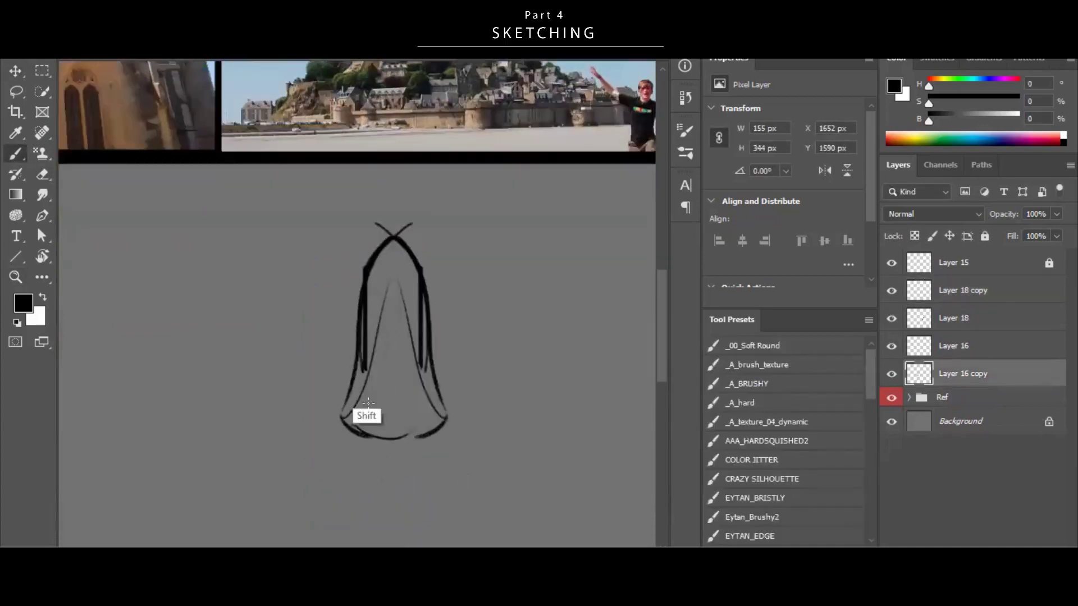
mouse_move(420, 359)
shift+mouse_down()
mouse_move(419, 439)
mouse_move(348, 449)
shift+mouse_up()
key(z)
key(v)
ctrl+drag(284, 338, 379, 460)
mouse_move(483, 394)
mouse_down()
mouse_move(392, 438)
mouse_move(404, 440)
mouse_up()
key(ctrl+e)
Duplicate the combined bell window twice to make a horizontal row of three.
key(z)
key(v)
key(z)
drag(299, 466, 349, 457)
key(v)
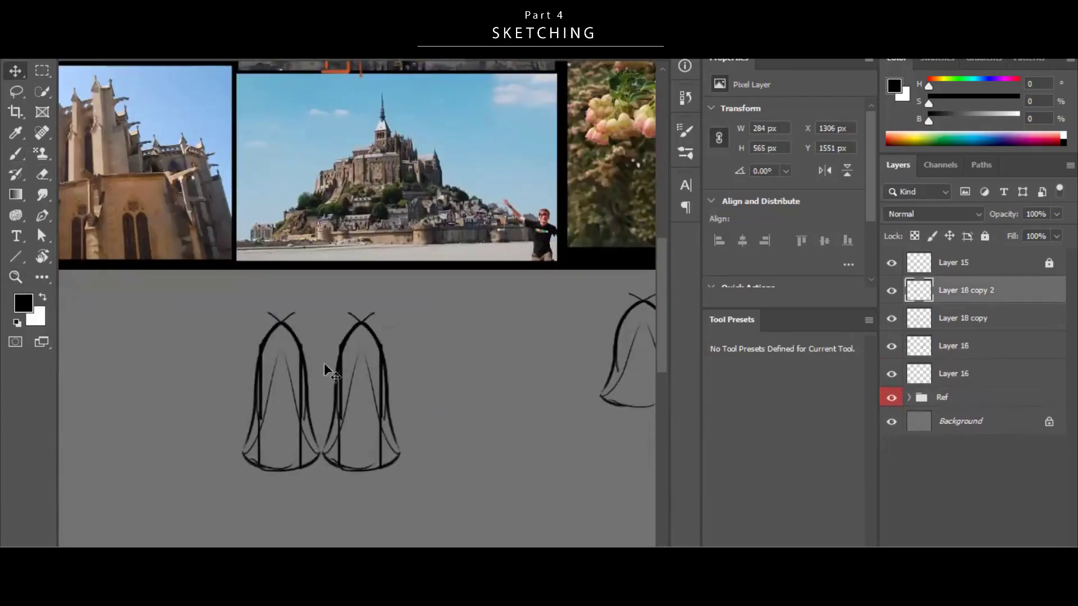
mouse_move(424, 394)
alt+shift+mouse_down()
mouse_move(347, 407)
mouse_move(317, 377)
alt+shift+mouse_up()
Add two new empty layers above the bell-window layers.
key(ctrl+alt+shift+n)
key(z)
mouse_move(463, 391)
mouse_down()
mouse_move(409, 433)
mouse_move(431, 431)
mouse_up()
drag(536, 237, 562, 217)
drag(393, 495, 368, 496)
key(ctrl+alt+shift+n)
drag(508, 362, 492, 382)
drag(581, 418, 565, 418)
Move the row of three bell windows further down and left below the photos, and add another empty layer.
key(v)
drag(368, 384, 194, 505)
drag(281, 449, 288, 488)
drag(472, 454, 462, 407)
key(ctrl+alt+shift+n)
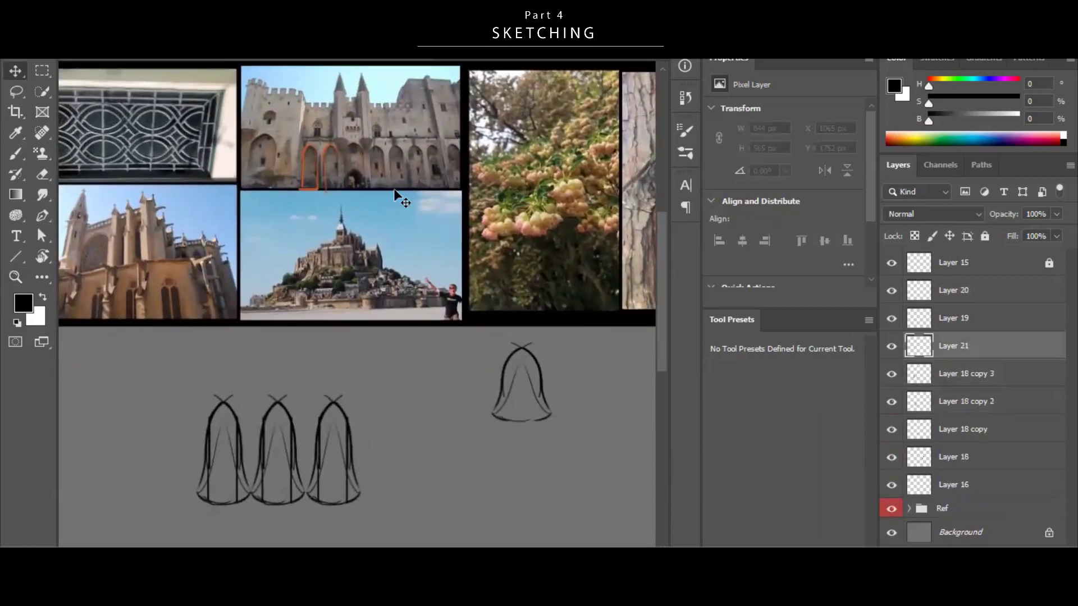
On a new layer, draw straight lines above and below the bell windows and a vertical line at the row's left end.
key(b)
key(ctrl+shift+alt+n)
scroll(292, 247, down, 1)
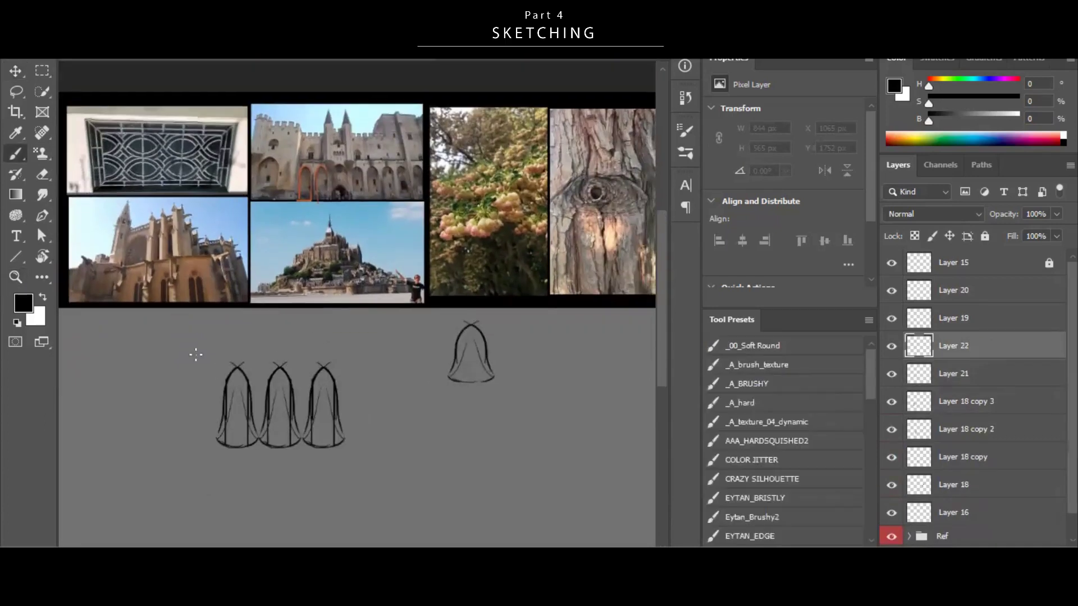
drag(426, 350, 426, 452)
drag(335, 405, 329, 398)
key(v)
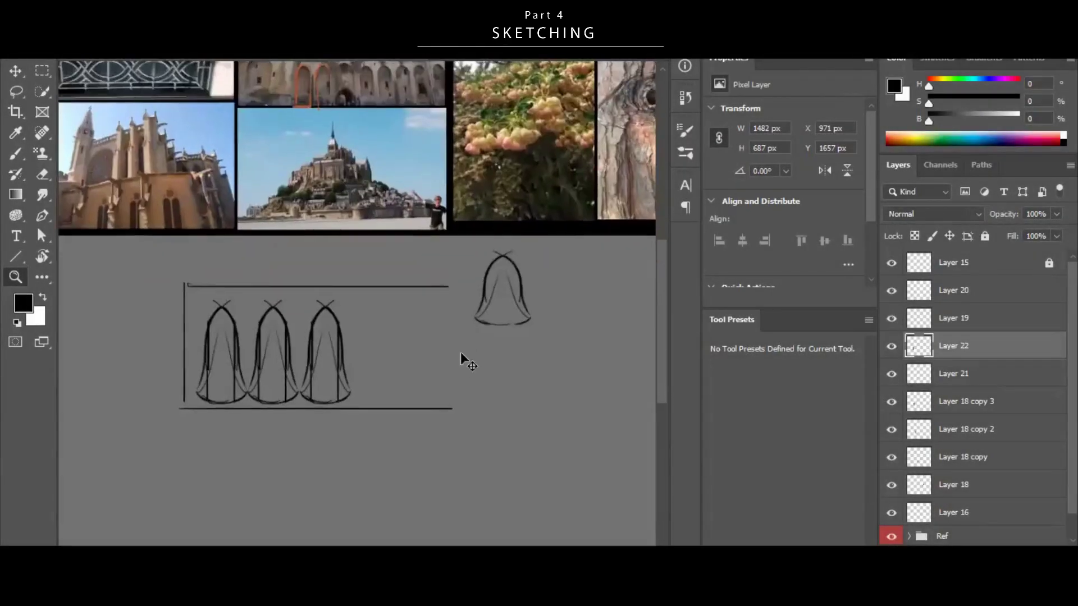
Add another layer and close the frame around the bell windows with a vertical line at its right end.
key(ctrl+shift+alt+n)
drag(461, 360, 337, 337)
drag(420, 329, 422, 320)
key(b)
Enlarge the third bell window as the central one and duplicate the two smaller windows to its other side.
key(v)
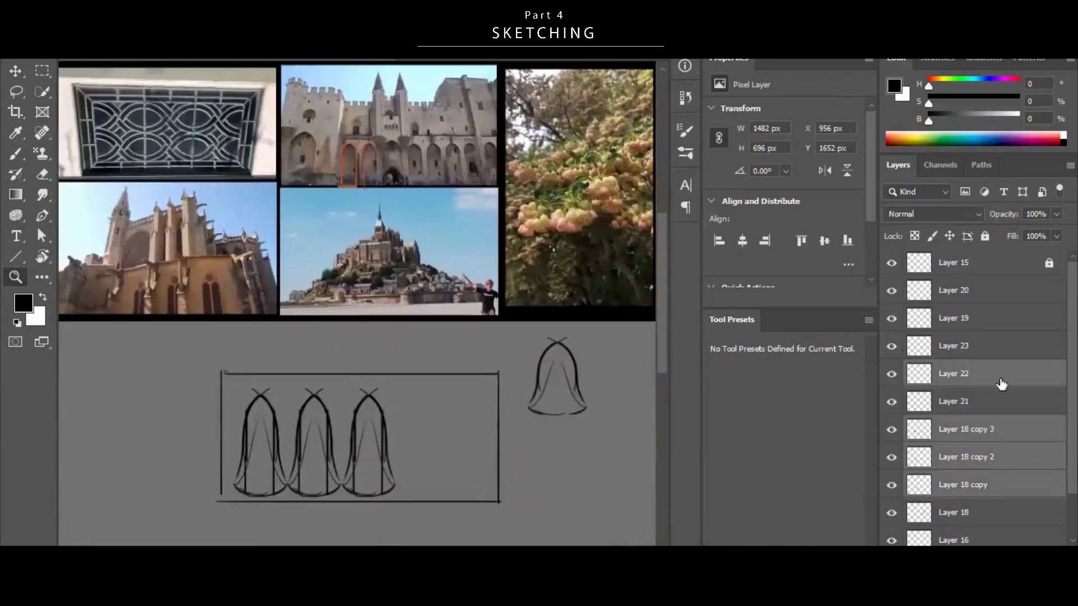
key(ctrl+t)
drag(397, 440, 405, 416)
key(Return)
drag(292, 438, 481, 469)
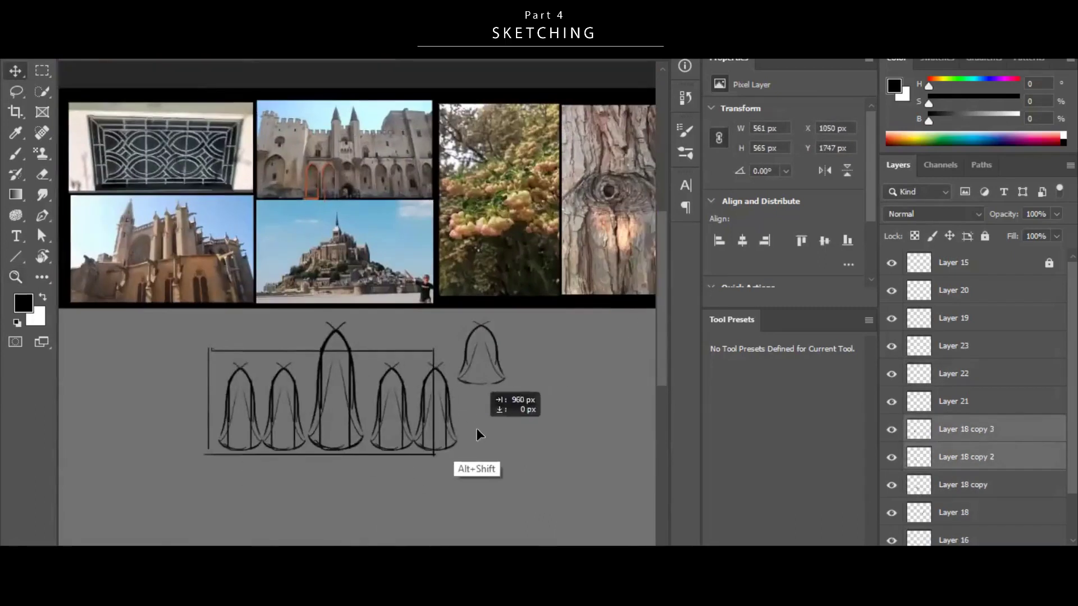
drag(478, 435, 478, 435)
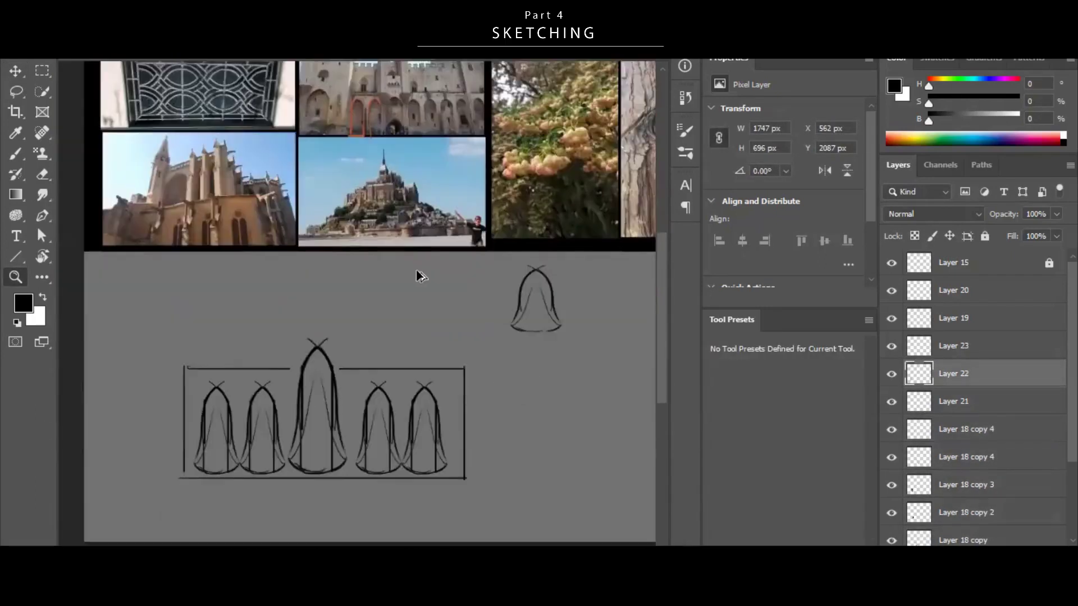
Draw a tall rectangular outline of about 488 by 1122 px around the central window on a new layer.
key(b)
drag(280, 296, 281, 475)
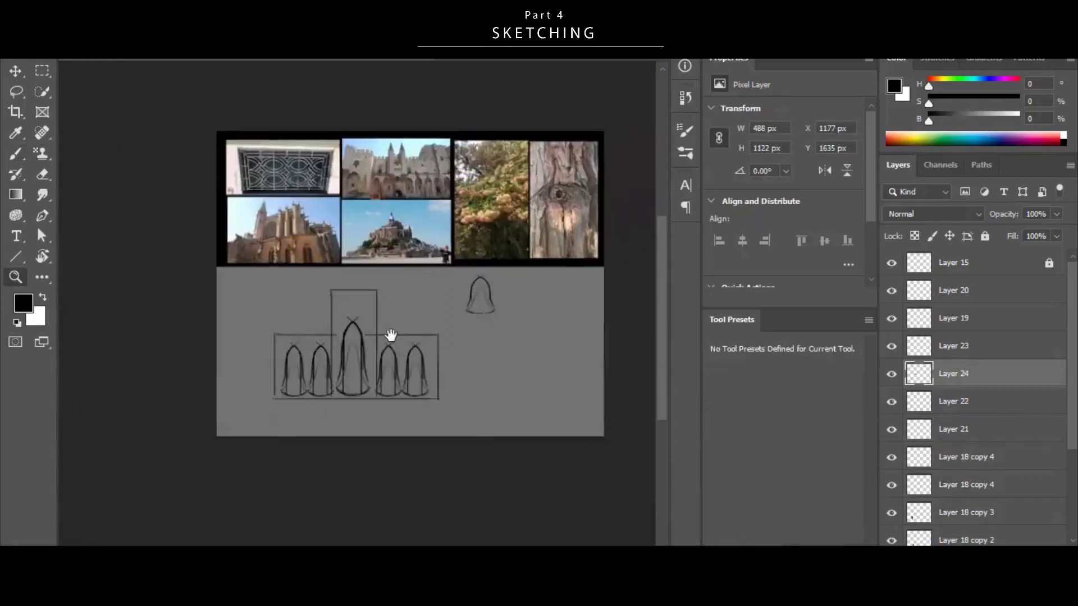
click(387, 337)
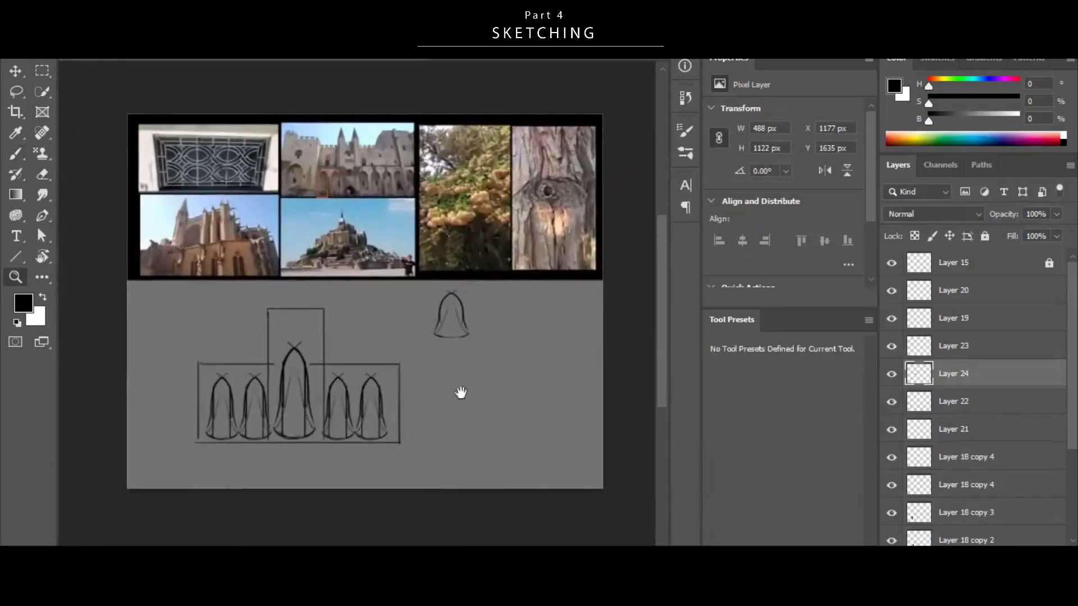
mouse_move(442, 395)
mouse_down()
mouse_move(397, 361)
mouse_move(367, 487)
mouse_up()
Draw a shallow arc of about 271 by 80 px linking the peaks of the two left windows on a new layer.
key(b)
key(z)
mouse_move(430, 126)
mouse_down()
mouse_move(533, 234)
mouse_move(411, 277)
mouse_move(506, 195)
mouse_up()
key(b)
key(z)
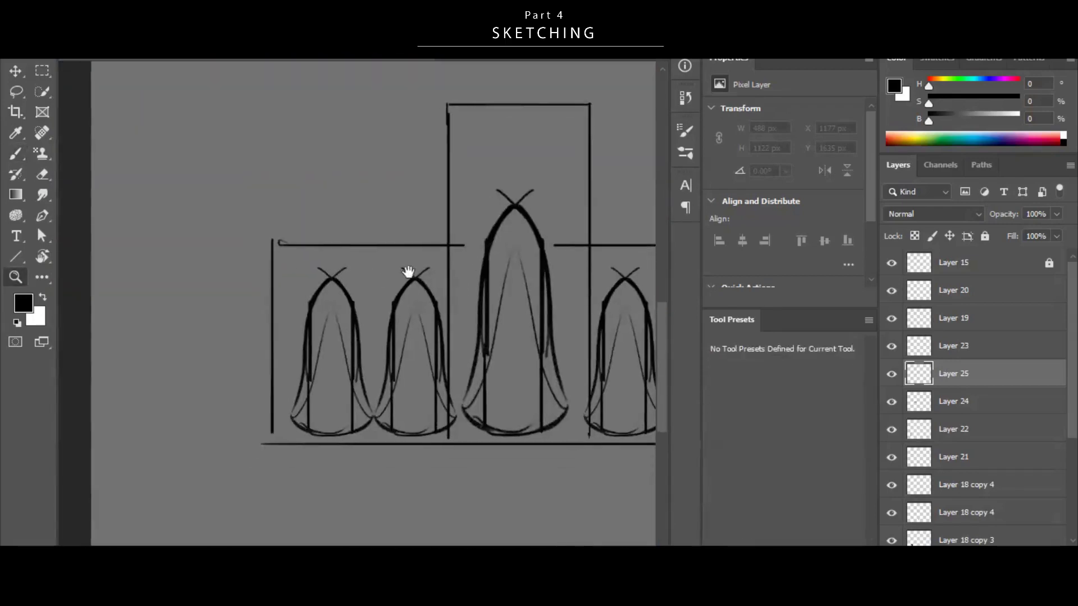
key(b)
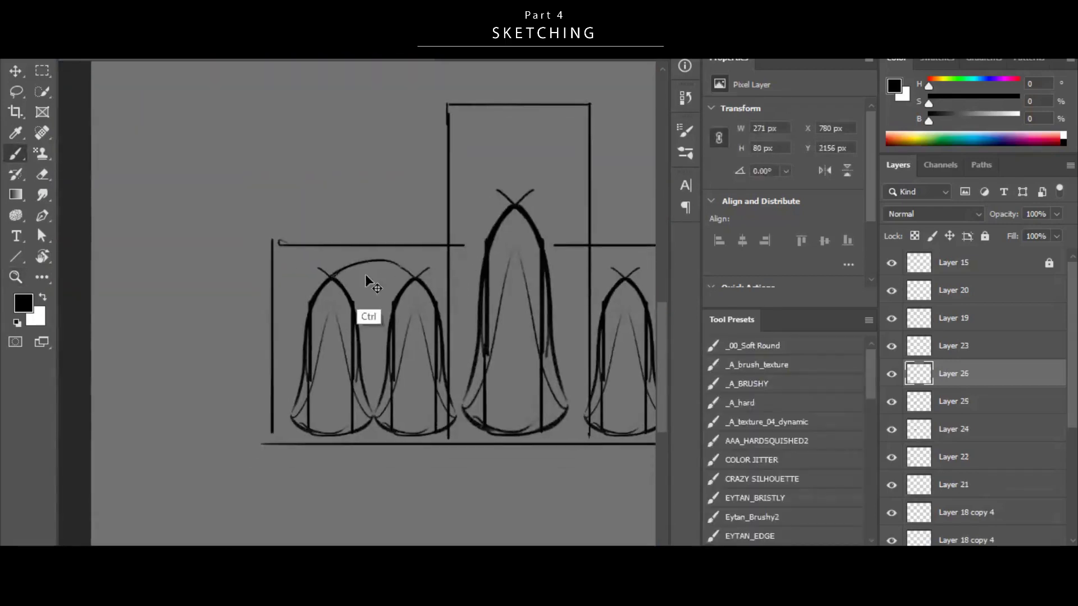
Duplicate the arc beside the first one and copy the pair of arcs over to the right-hand windows.
key(v)
drag(257, 278, 249, 279)
key(z)
drag(438, 347, 289, 355)
key(v)
drag(221, 345, 479, 346)
drag(419, 355, 477, 355)
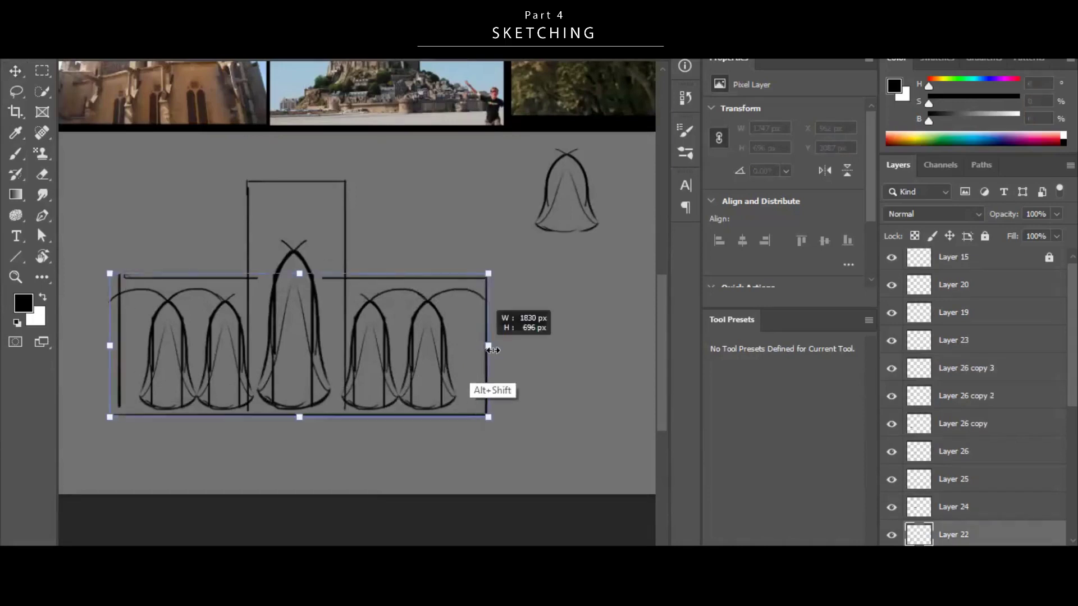
Widen the rectangular frame around the windows symmetrically to about 2157 px.
mouse_move(493, 343)
mouse_down()
mouse_move(470, 343)
mouse_move(509, 343)
mouse_up()
ctrl+click(265, 365)
click(946, 352)
Select the layer of the outermost left arc by picking the arc on the canvas.
key(z)
drag(224, 369, 275, 369)
ctrl+click(377, 334)
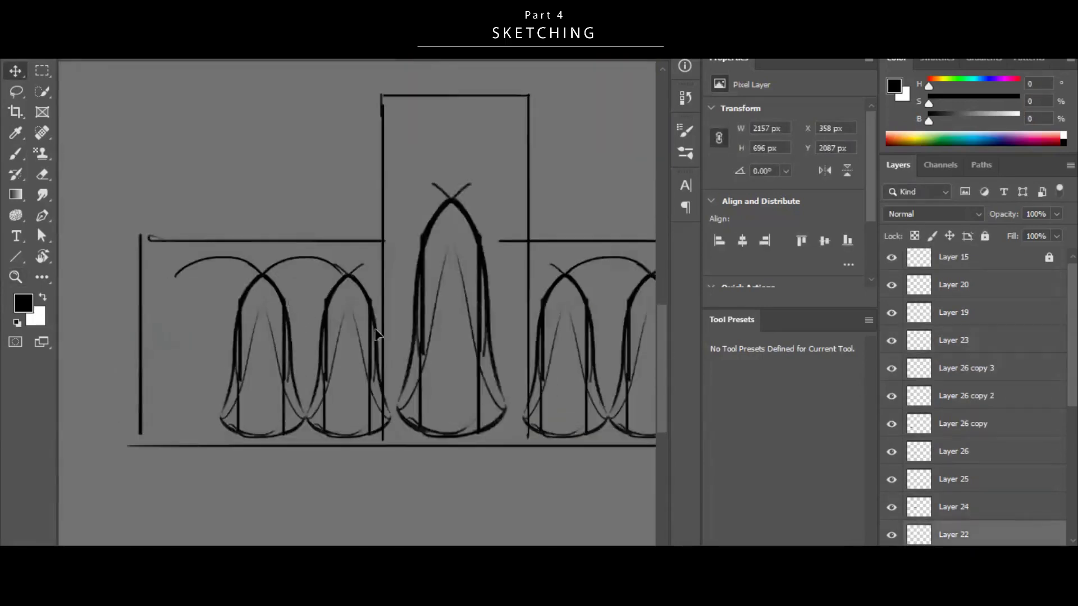
key(z)
drag(443, 339, 399, 339)
key(v)
ctrl+click(178, 289)
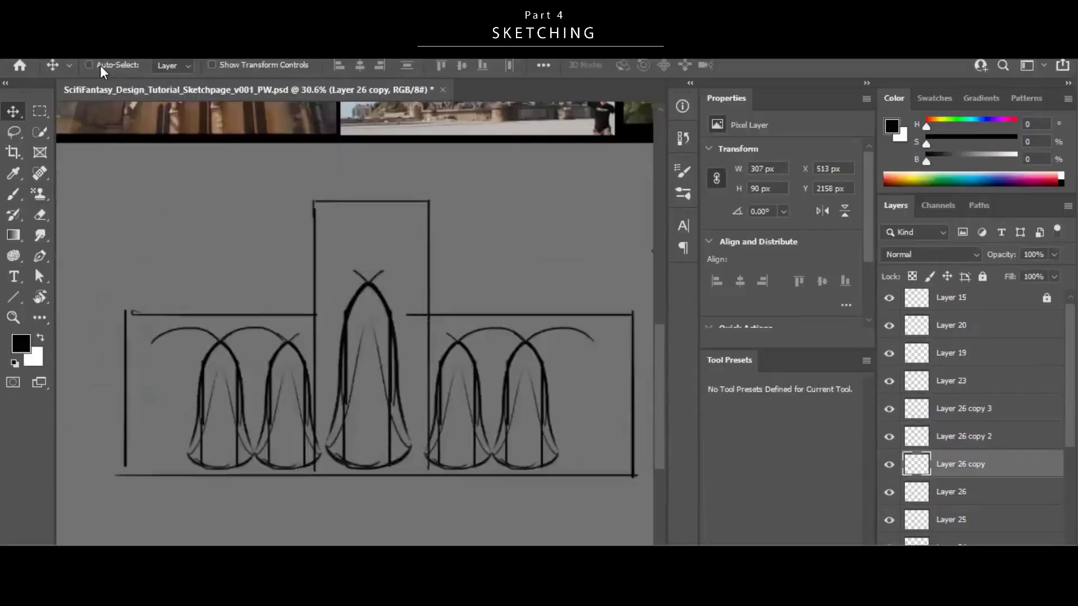
key(z)
drag(322, 259, 297, 259)
key(v)
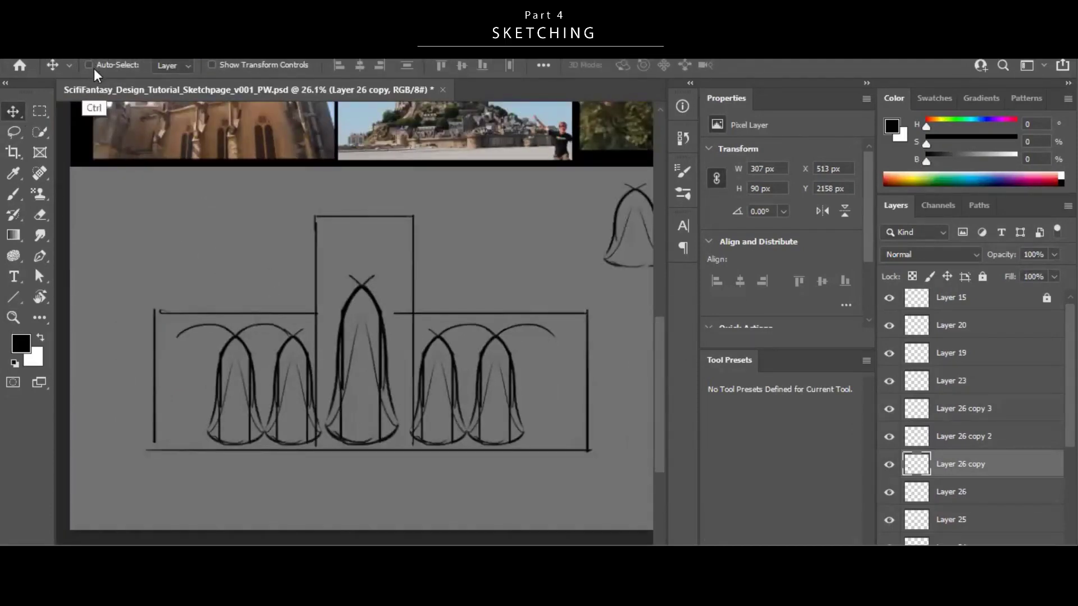
Copy a small window beneath the outermost left arc and widen the rectangular facade frame to enclose it.
drag(348, 331, 361, 298)
key(ctrl+z)
drag(296, 300, 310, 335)
key(z)
drag(264, 361, 174, 353)
ctrl+shift+click(314, 343)
ctrl+click(622, 334)
key(ctrl+t)
key(Return)
key(z)
mouse_move(437, 281)
mouse_down()
mouse_move(421, 284)
mouse_move(409, 344)
mouse_move(417, 329)
mouse_move(447, 330)
mouse_up()
key(ctrl+shift+alt+n)
key(b)
click(893, 157)
drag(211, 297, 180, 291)
key(ctrl+z)
drag(308, 311, 150, 310)
drag(151, 311, 150, 448)
mouse_move(150, 449)
mouse_down()
mouse_move(321, 449)
mouse_move(312, 306)
mouse_up()
key(v)
drag(314, 368, 425, 281)
key(ctrl+t)
drag(503, 293, 387, 432)
key(Delete)
ctrl+click(951, 413)
click(950, 385)
key(Delete)
Lower the top of the central tower frame to just above the peak of the central window.
key(z)
mouse_move(317, 336)
mouse_down()
mouse_move(368, 304)
mouse_move(366, 275)
mouse_up()
key(b)
key(v)
ctrl+click(362, 273)
key(ctrl+t)
key(Return)
drag(419, 193, 417, 273)
key(ctrl+t)
key(Return)
ctrl+click(417, 277)
key(ctrl+t)
key(Return)
key(z)
drag(346, 287, 363, 285)
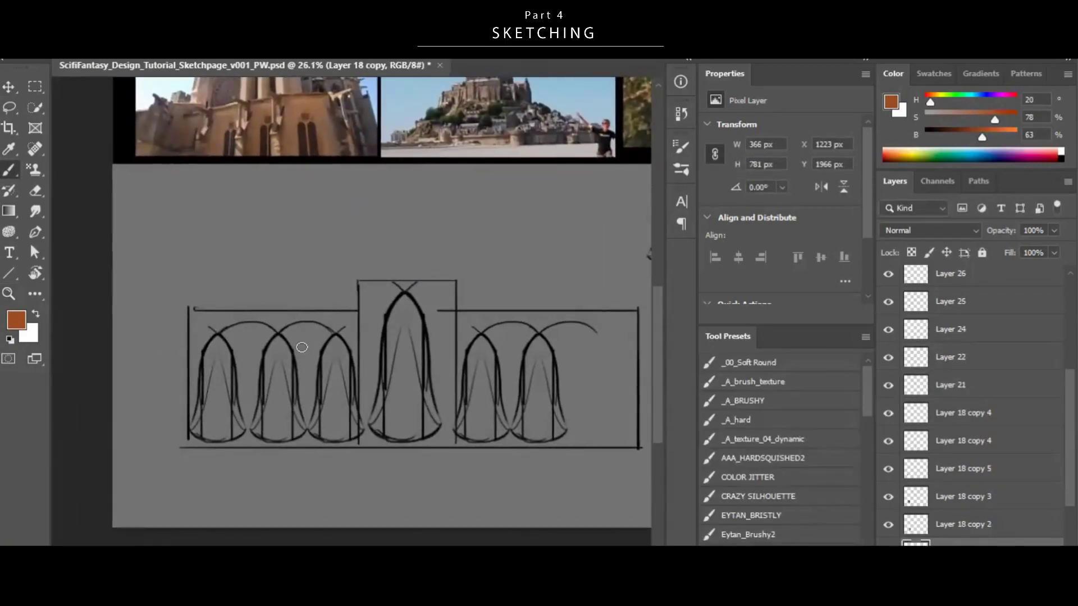
Copy a small window from the left wing to beneath the outermost right arc of the facade.
key(v)
ctrl+click(358, 310)
drag(429, 278, 394, 252)
ctrl+click(285, 380)
drag(285, 379, 553, 395)
Trace two arches of the castle wall in the reference photo in orange on a new layer.
key(z)
drag(561, 397, 547, 398)
drag(547, 398, 442, 516)
drag(417, 150, 447, 151)
key(b)
key(z)
mouse_move(410, 208)
mouse_down()
mouse_move(387, 206)
mouse_move(440, 219)
mouse_up()
key(ctrl+alt+shift+n)
key(b)
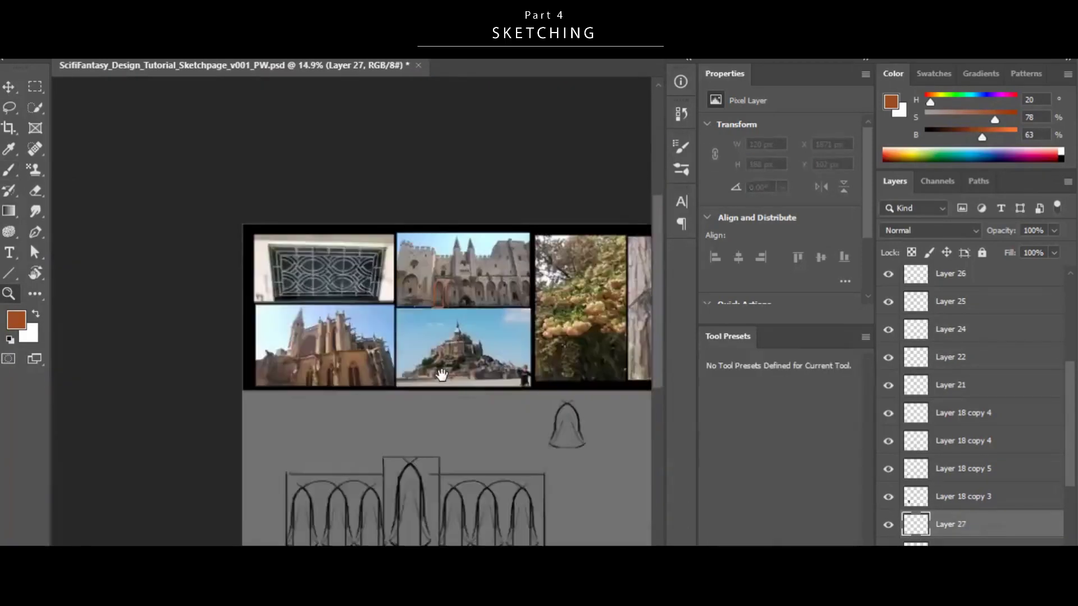
Draw a narrow triangular spire about 344 px tall with straight black lines on a new layer and merge its parts.
scroll(496, 329, up, 3)
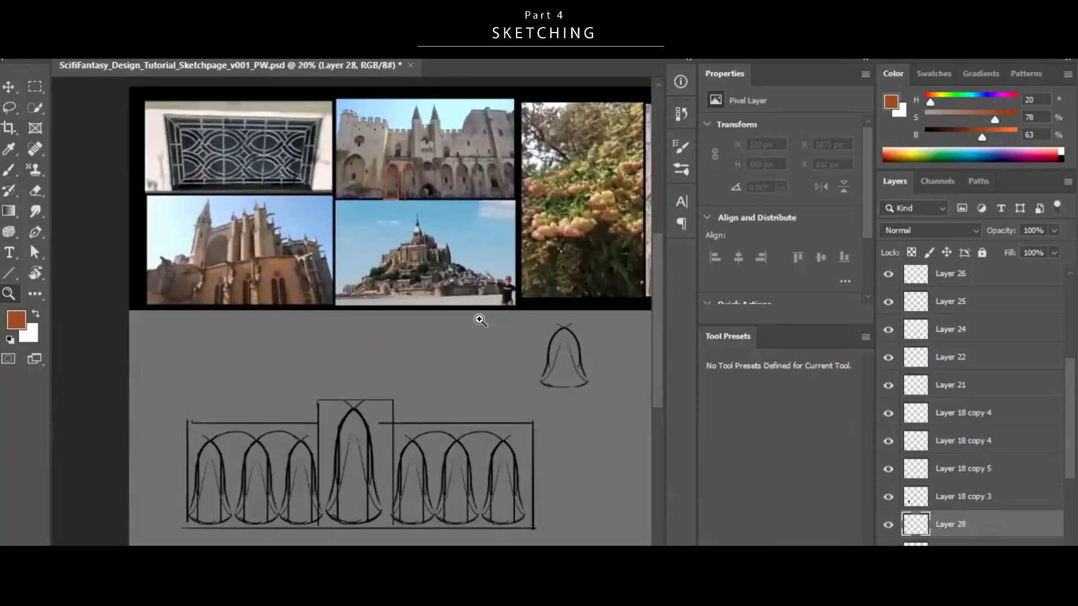
scroll(390, 350, up, 1)
key(b)
key(d)
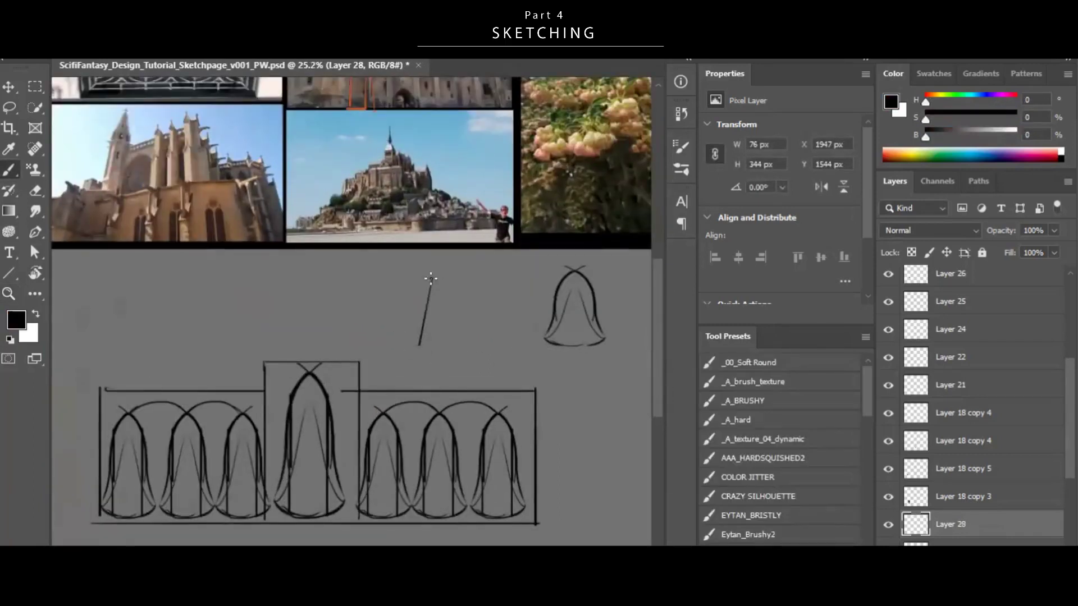
shift+click(443, 345)
drag(480, 302, 460, 392)
key(ctrl+z)
scroll(422, 414, up, 2)
mouse_move(402, 416)
mouse_down()
mouse_move(424, 416)
mouse_move(430, 442)
mouse_up()
key(b)
mouse_move(466, 431)
mouse_down()
mouse_move(496, 356)
mouse_move(388, 373)
mouse_move(558, 375)
mouse_up()
key(ctrl+e)
scroll(474, 410, down, 3)
Draw a long, narrow rectangular shaft directly beneath the spire with straight black lines.
key(ctrl+alt+shift+n)
scroll(385, 376, down, 3)
mouse_move(373, 359)
mouse_down()
mouse_move(422, 443)
mouse_move(410, 538)
mouse_move(436, 378)
mouse_up()
key(b)
drag(415, 315, 416, 404)
drag(416, 404, 435, 459)
scroll(173, 124, up, 8)
mouse_move(181, 197)
mouse_down()
mouse_move(220, 242)
mouse_move(233, 192)
mouse_up()
key(ctrl+z)
key(ctrl+z)
Copy the bell shape to the bottom of the shaft, turned upside down and scaled to about 207 by 268 px.
scroll(212, 236, down, 8)
mouse_move(523, 497)
mouse_down()
mouse_move(452, 334)
mouse_move(398, 297)
mouse_up()
key(v)
mouse_move(312, 318)
mouse_down()
mouse_move(447, 416)
mouse_move(446, 444)
mouse_up()
key(ctrl+t)
drag(455, 454, 364, 373)
drag(467, 396, 444, 315)
drag(445, 314, 450, 389)
key(ctrl+t)
drag(428, 447, 406, 382)
Copy the bell shape up into the spire, turned upright and narrowed to about 78 by 344 px.
scroll(445, 352, up, 1)
alt+shift+drag(428, 453, 504, 233)
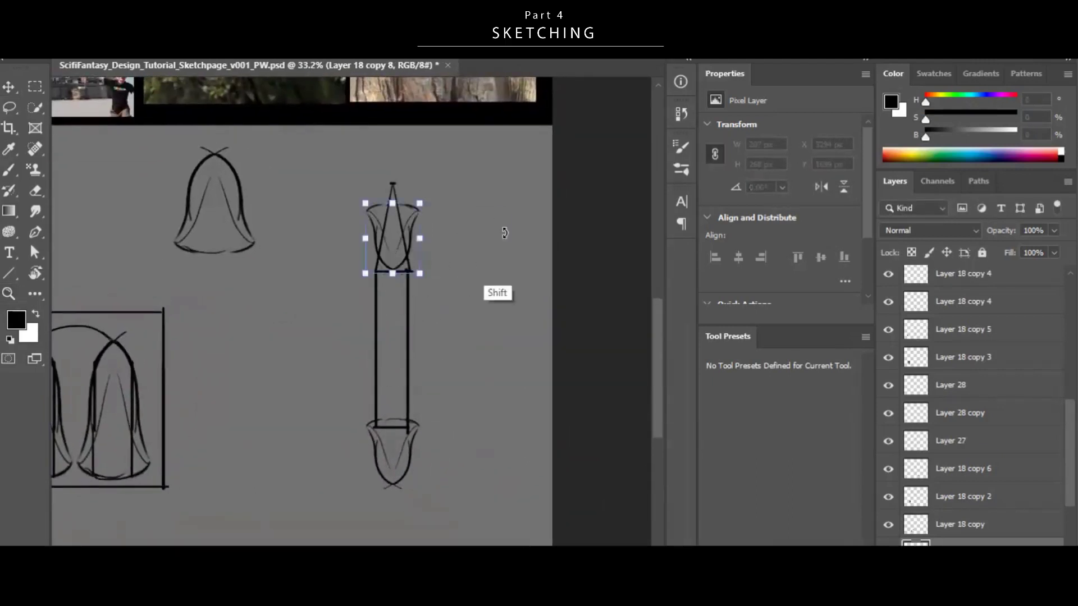
drag(393, 203, 392, 186)
key(Return)
drag(410, 192, 494, 210)
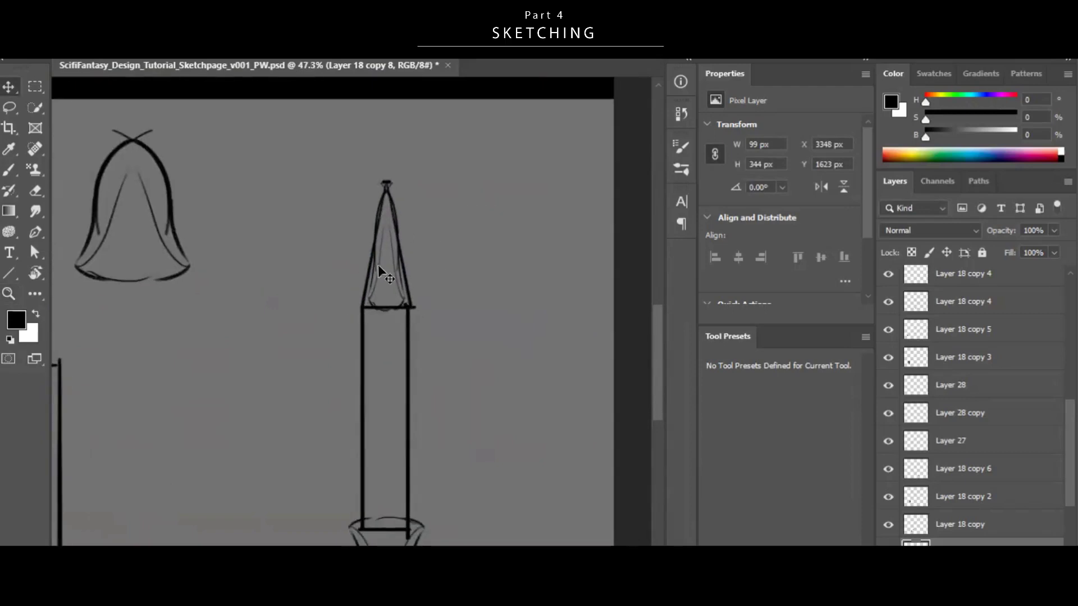
drag(432, 272, 414, 285)
drag(391, 240, 429, 247)
key(ctrl+t)
alt+shift+drag(423, 258, 376, 250)
key(Return)
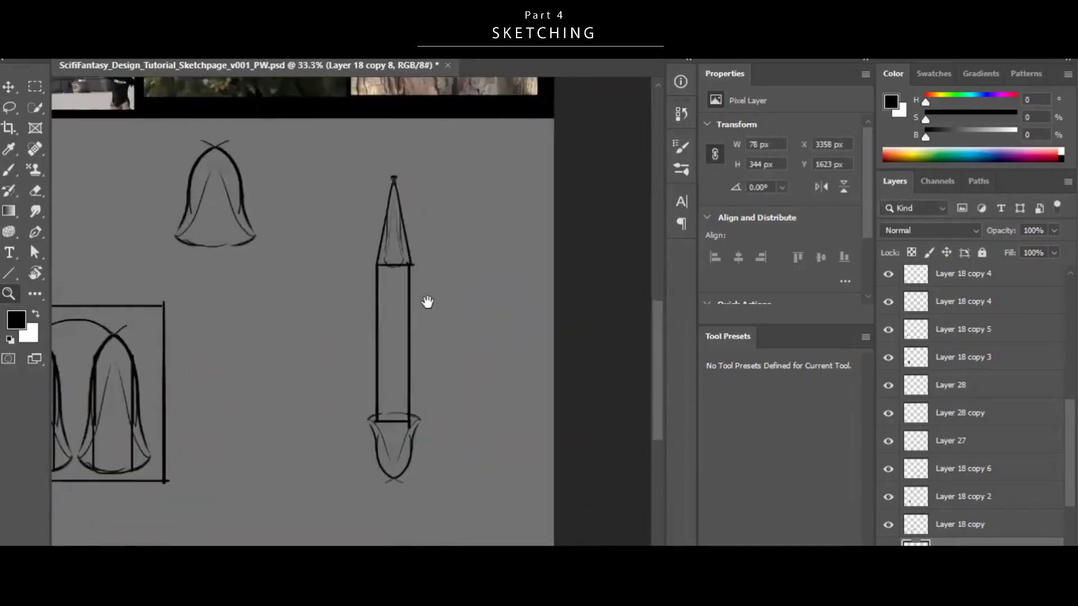
Trace a small petal-edge curve in the flower photo in black on a new layer, about 67 by 76 px.
drag(428, 300, 402, 347)
key(ctrl+alt+shift+n)
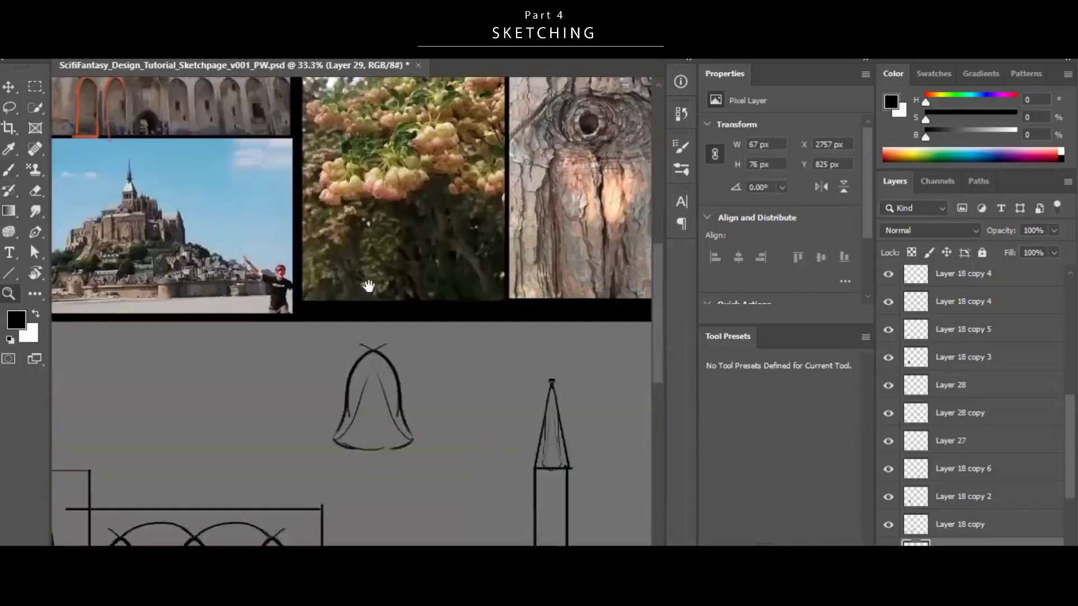
scroll(401, 252, up, 3)
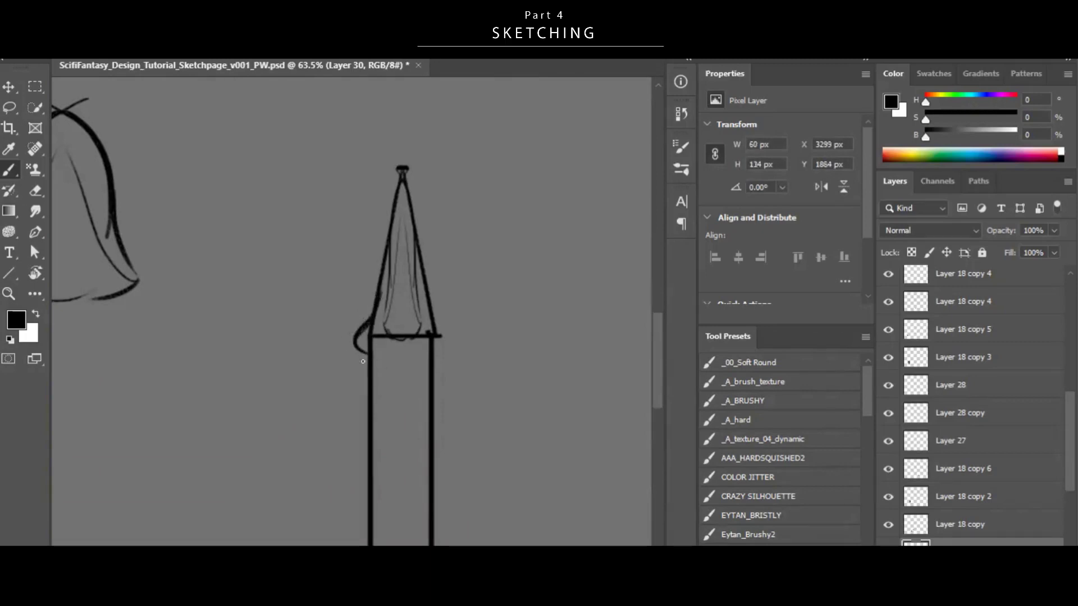
Draw a curled petal-like edge around the base of the spire, with matching curls on both sides and an arc between them.
mouse_move(381, 298)
mouse_down()
mouse_move(368, 357)
mouse_move(449, 346)
mouse_up()
key(v)
scroll(420, 344, up, 3)
ctrl+click(345, 323)
shift+drag(398, 312, 404, 312)
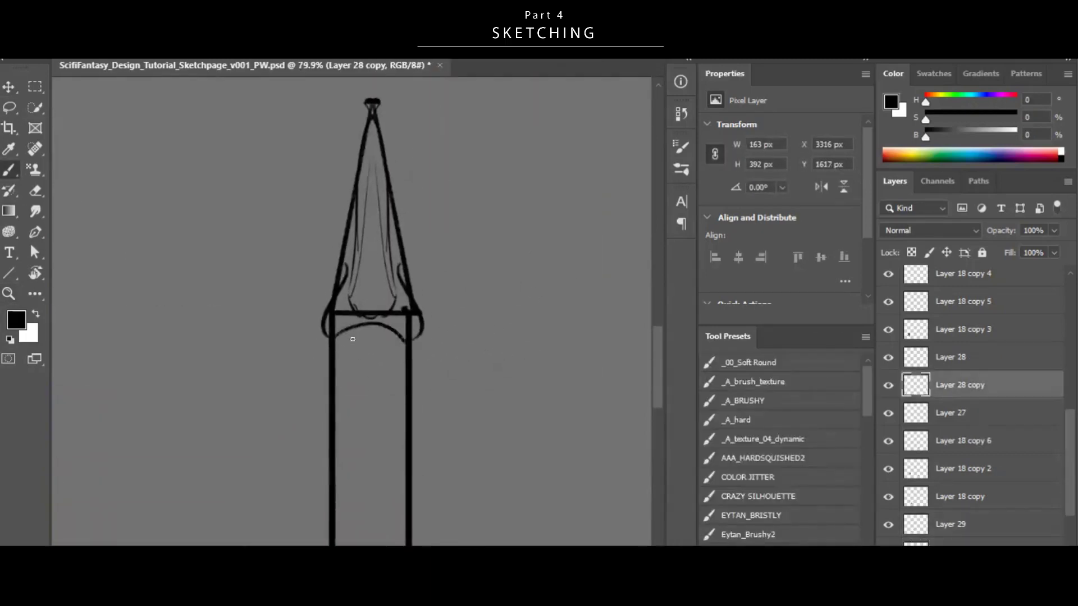
drag(381, 331, 373, 389)
key(v)
drag(452, 377, 452, 392)
key(ctrl+z)
Trace one half of the spire's curled base edge in yellow on its own layer and mirror a copy to the other side.
key(b)
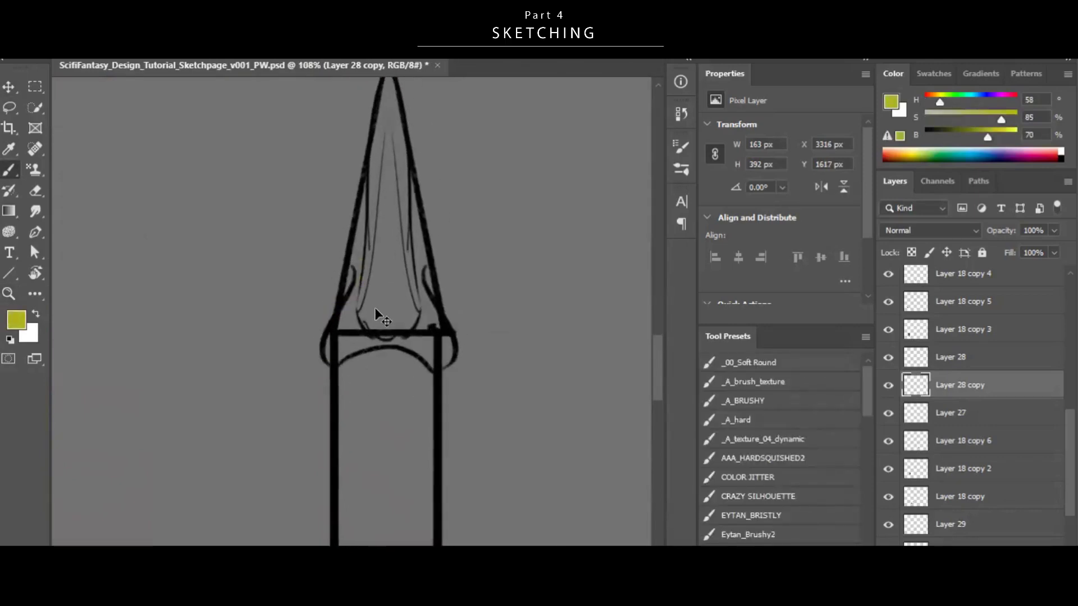
drag(342, 360, 397, 348)
alt+drag(388, 359, 435, 359)
key(ctrl+t)
right_click(399, 346)
click(497, 324)
key(Return)
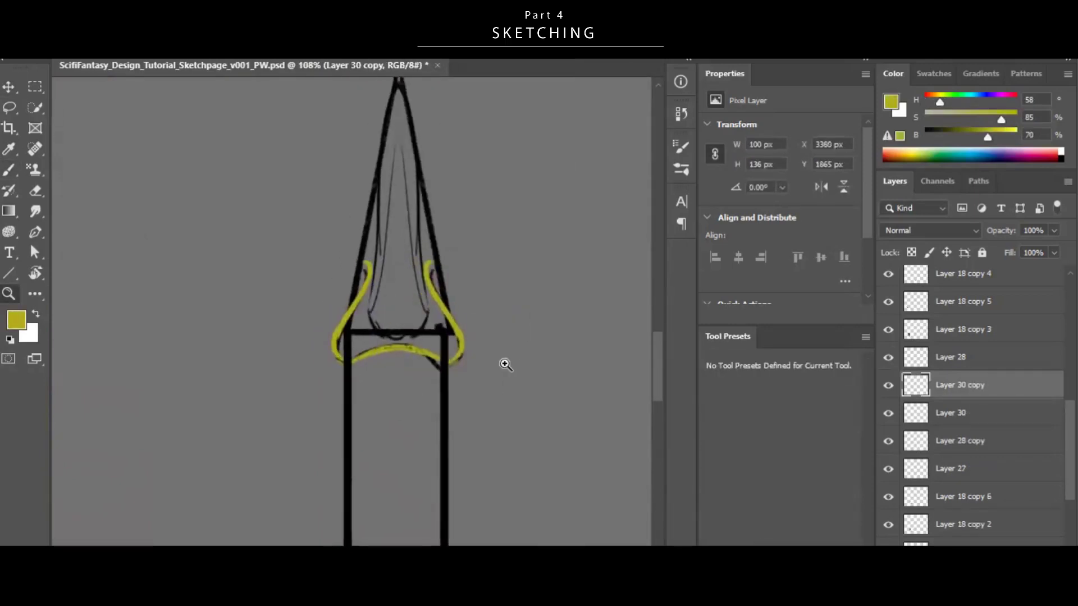
drag(506, 363, 435, 346)
mouse_move(520, 400)
mouse_down()
mouse_move(481, 329)
mouse_move(445, 356)
mouse_up()
key(ctrl+alt+shift+n)
key(b)
drag(382, 157, 345, 221)
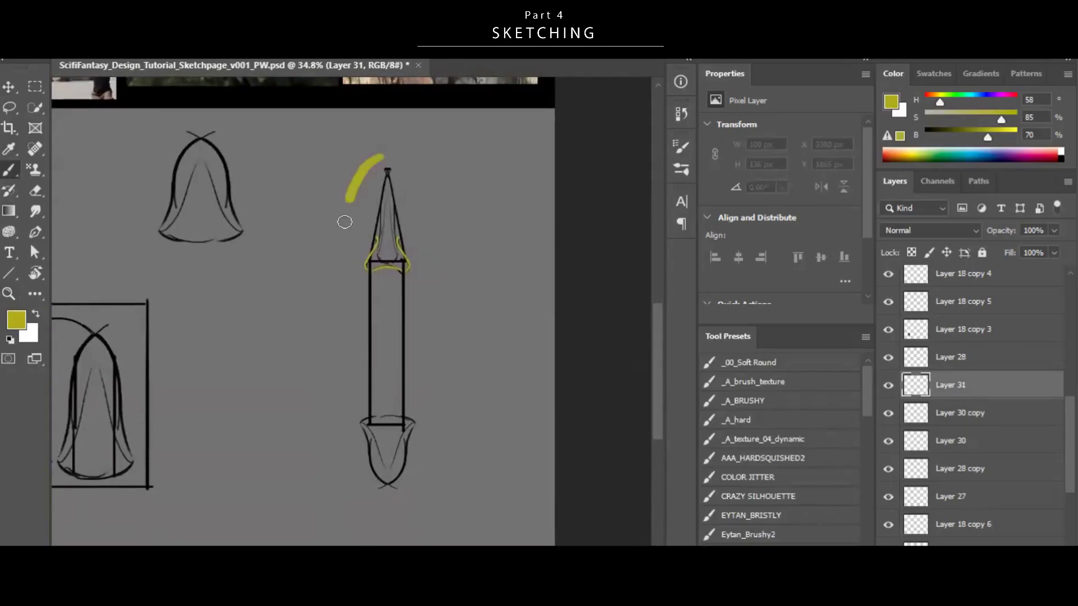
Scale the upside-down bell shape at the base of the shaft to about 184 by 151 px.
ctrl+click(393, 458)
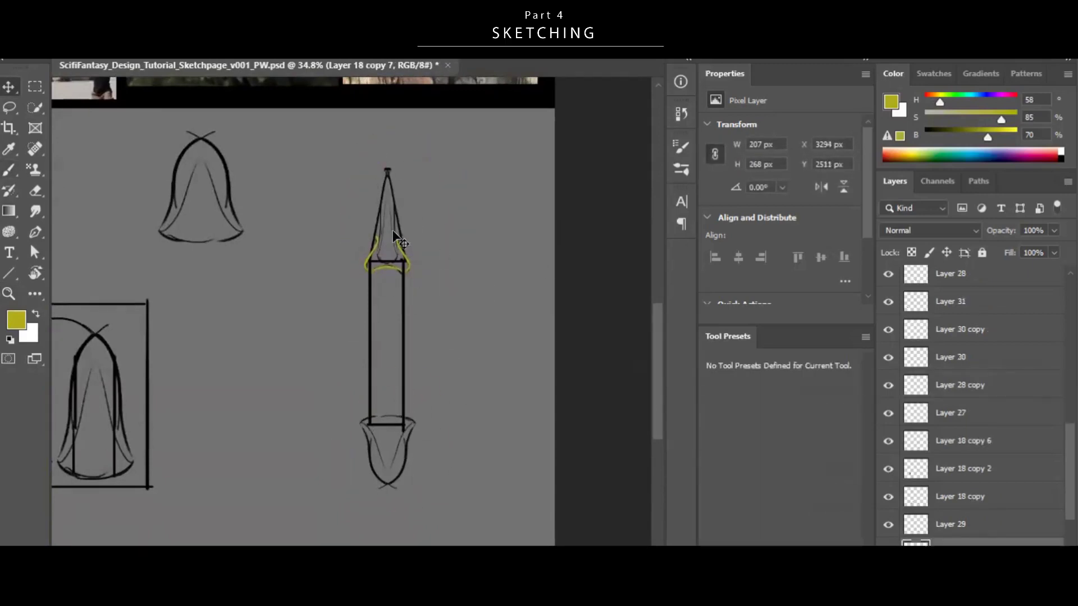
key(ctrl+t)
shift+drag(388, 489, 388, 457)
alt+shift+drag(416, 436, 412, 436)
click(310, 334)
drag(310, 334, 312, 355)
Trace a small detail on the pointed roof of a tower in the castle photo in yellow on a new layer.
drag(403, 201, 449, 202)
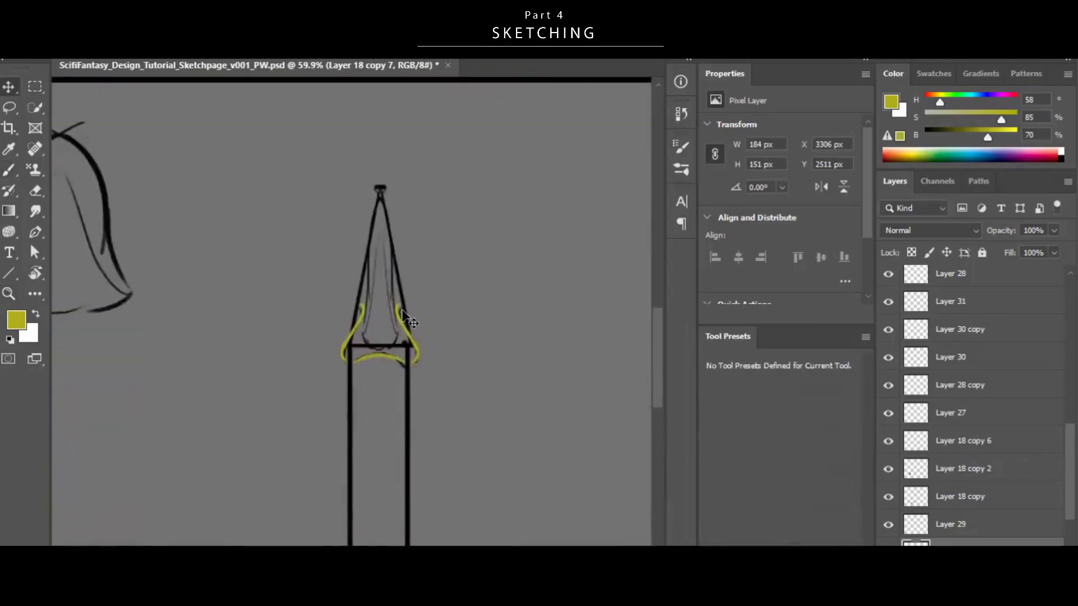
ctrl+click(409, 321)
drag(428, 283, 440, 282)
scroll(382, 336, up, 2)
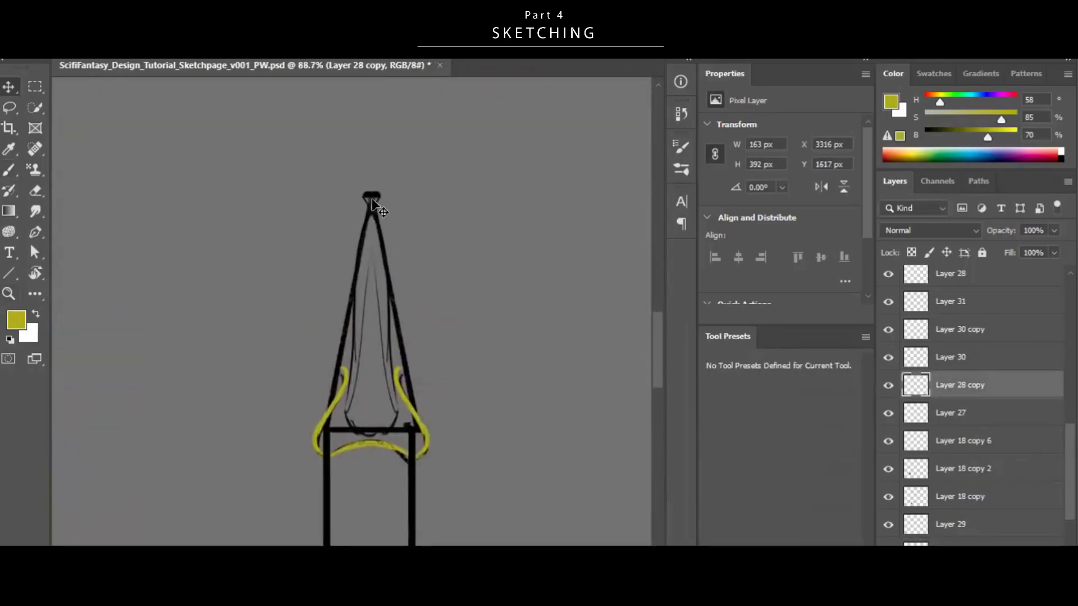
key(ctrl+shift+alt+n)
scroll(384, 314, down, 1)
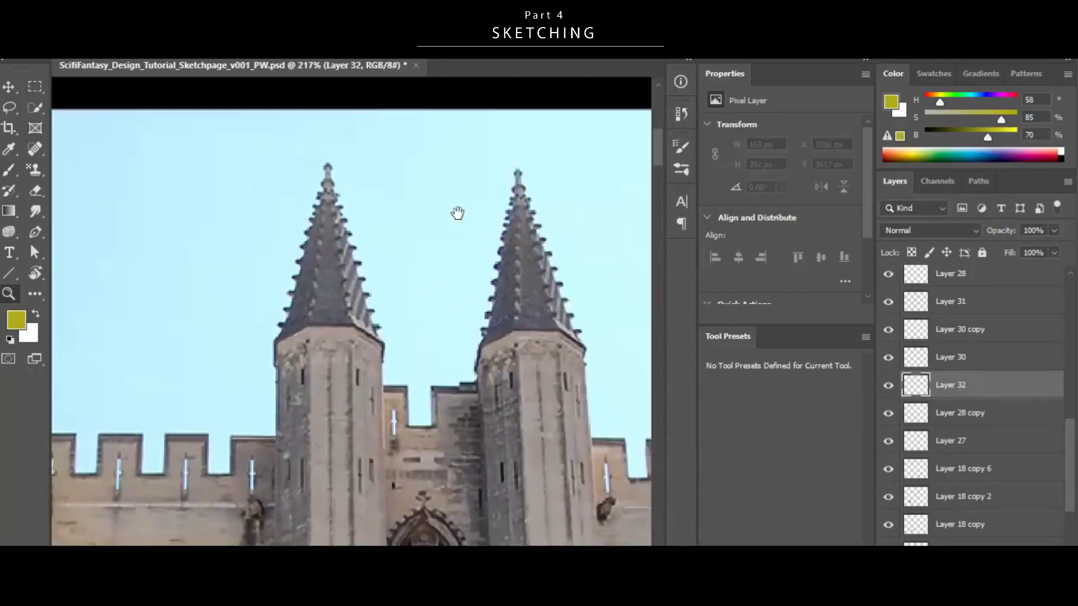
drag(280, 329, 303, 216)
key(ctrl+z)
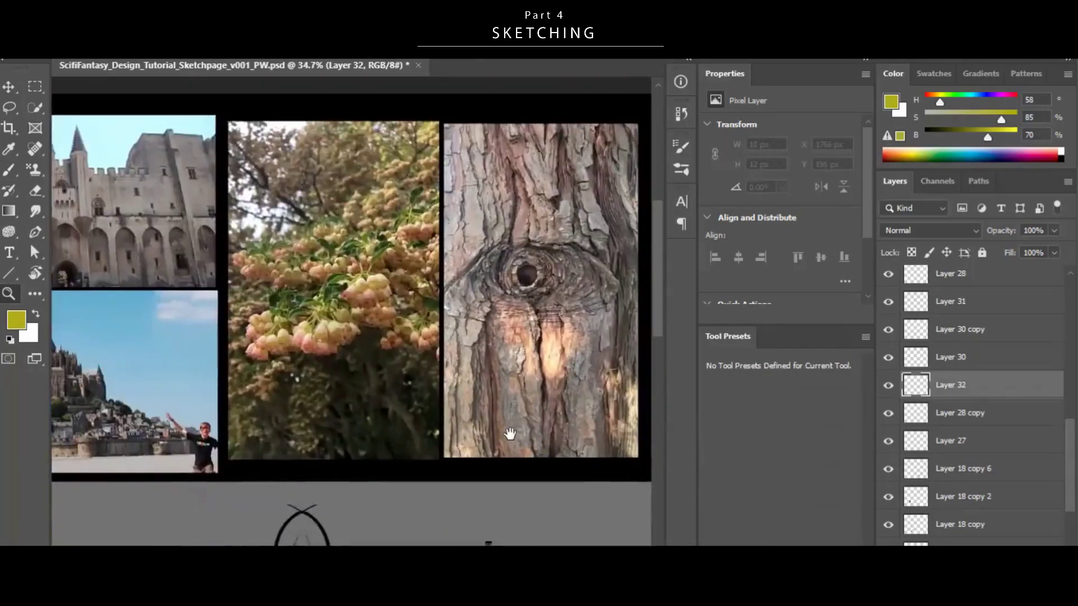
Trace a small curve in the flower photo in yellow on a new layer, about 55 by 69 px.
drag(510, 434, 535, 430)
drag(553, 297, 585, 296)
mouse_move(402, 350)
mouse_down()
mouse_move(507, 361)
mouse_move(491, 360)
mouse_up()
key(ctrl+shift+alt+n)
drag(351, 321, 371, 359)
drag(239, 459, 267, 457)
alt+right_click(381, 430)
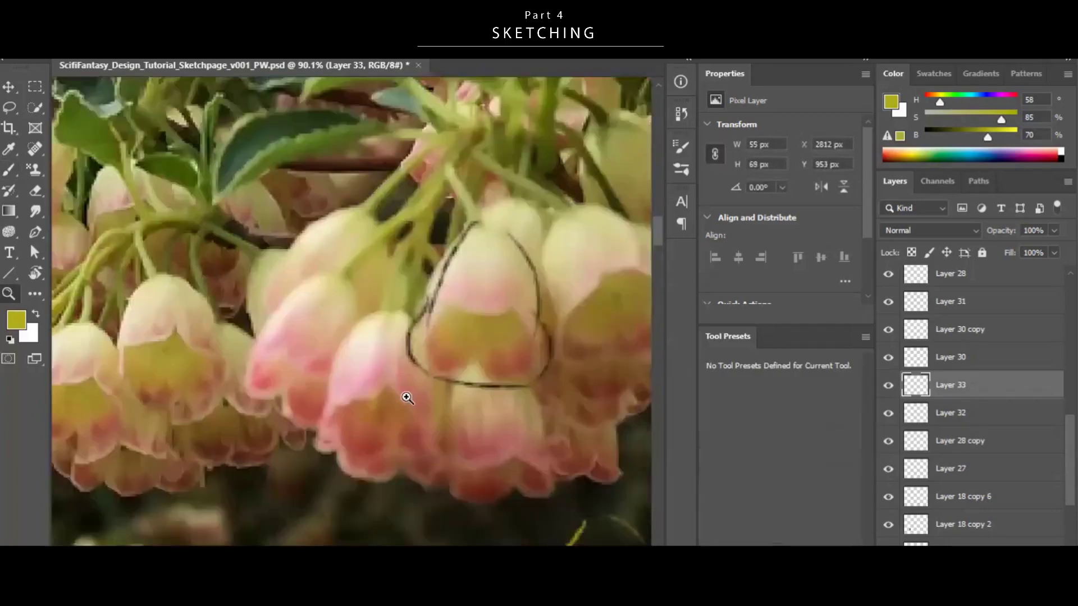
Attach sideways copies of the bell shape along the spire's left edge, each one smaller towards the tip.
scroll(393, 315, down, 3)
drag(508, 454, 346, 200)
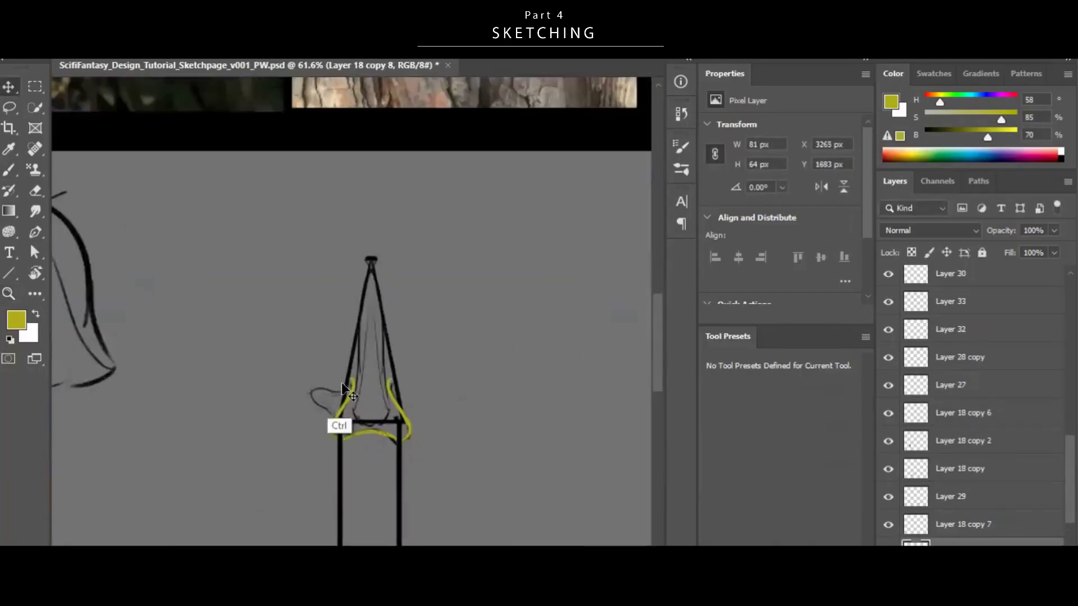
drag(406, 414, 412, 414)
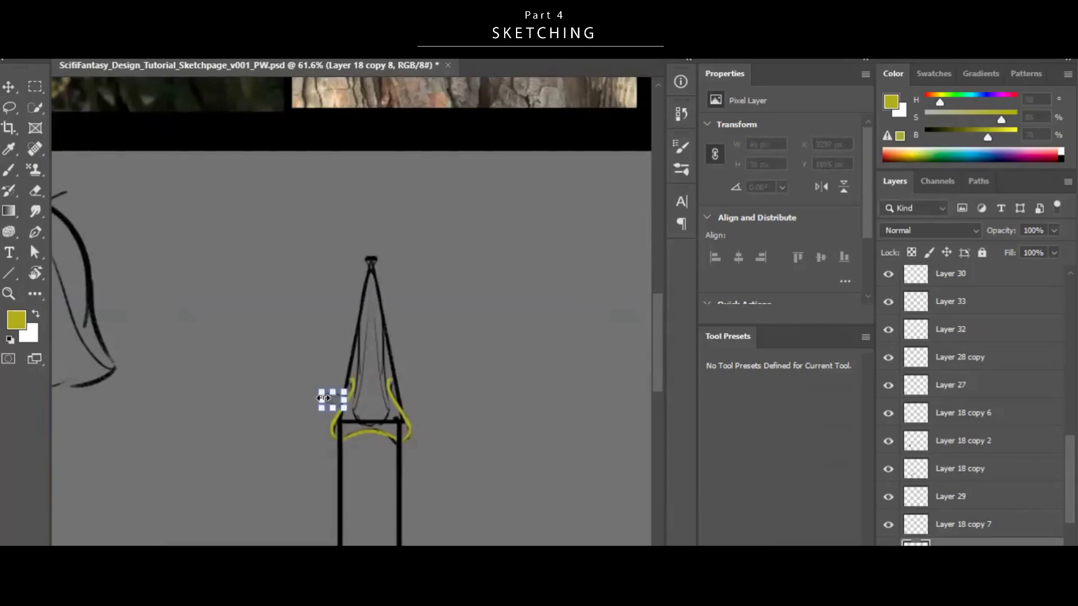
scroll(333, 398, up, 4)
drag(426, 348, 303, 256)
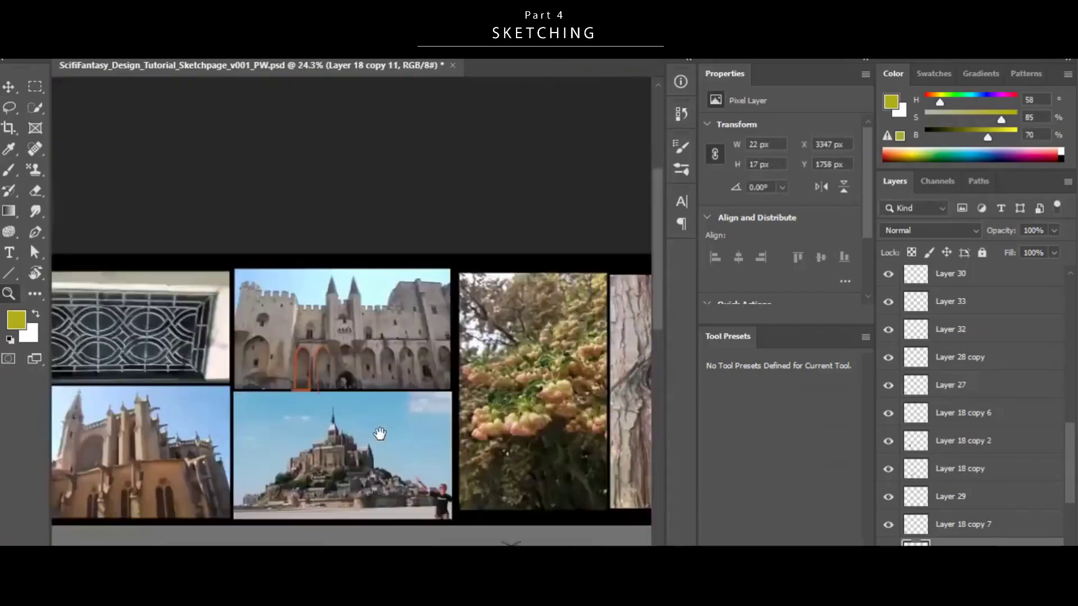
Align the mirrored copy of the ornamented spire over the original so both edges carry the ornaments.
scroll(378, 435, up, 3)
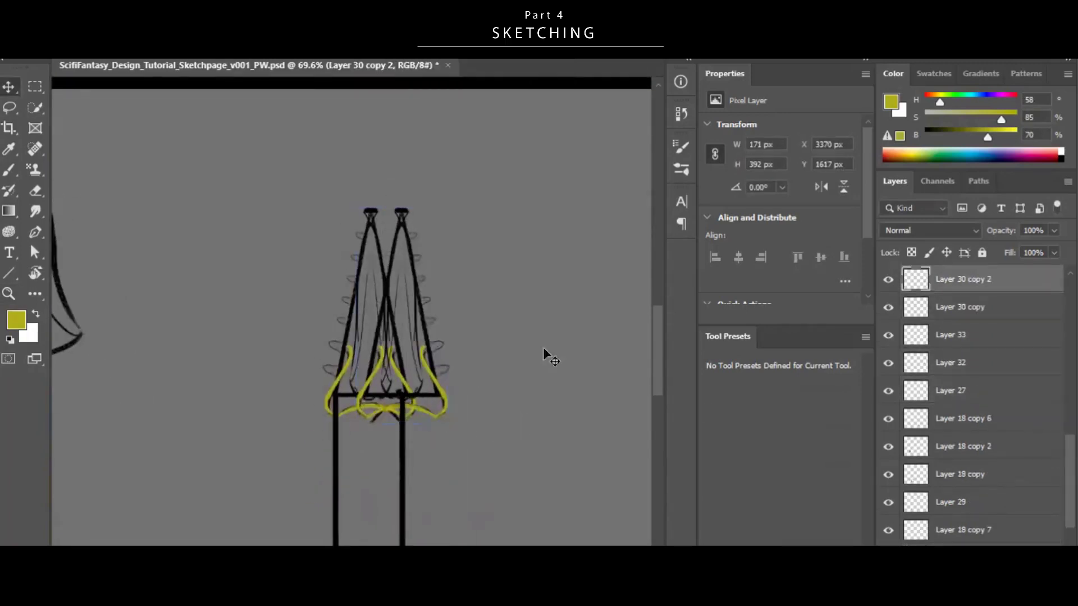
drag(560, 350, 528, 352)
key(z)
drag(445, 348, 412, 351)
Draw a narrow vertical slit on the tower shaft in black on a new layer.
drag(428, 443, 414, 300)
drag(387, 127, 438, 166)
scroll(446, 264, down, 4)
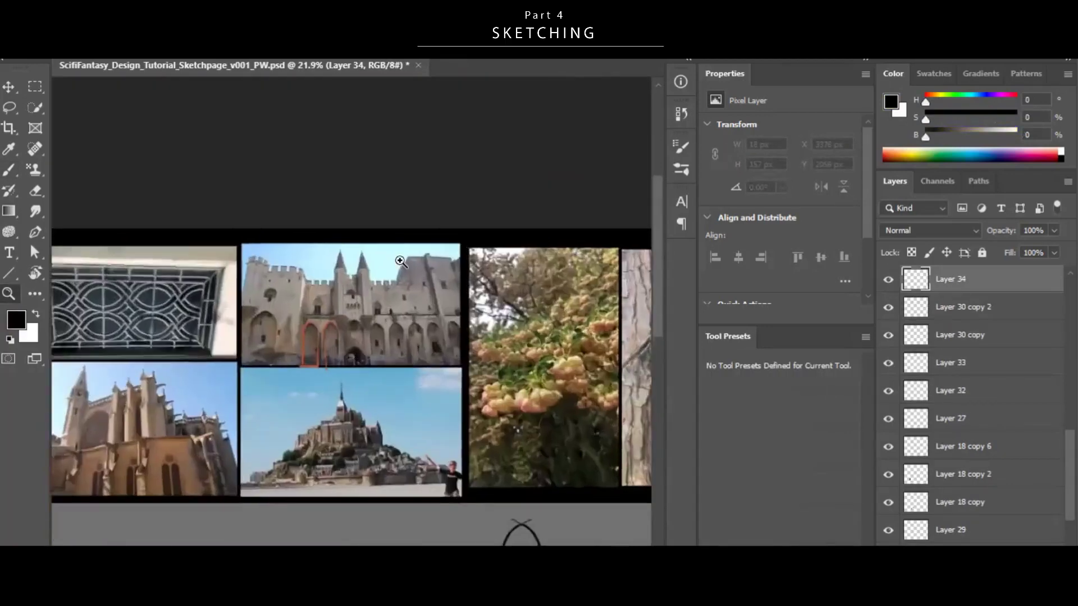
Trace a narrow slit window on the tower in the castle photo in black on a new layer.
scroll(354, 288, up, 5)
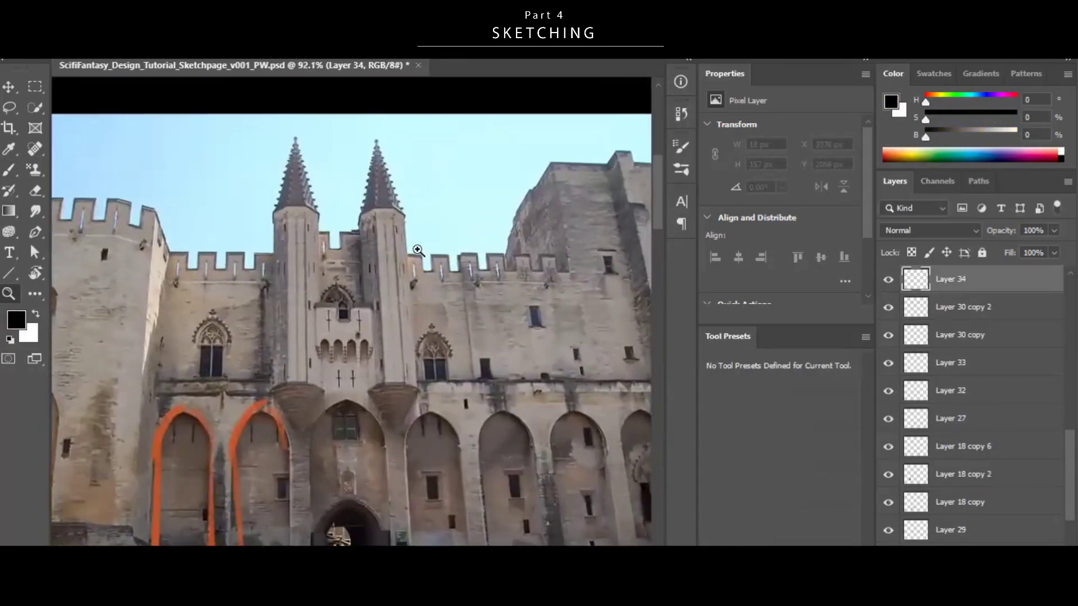
key(ctrl+shift+alt+n)
key(b)
alt+right_click(290, 246)
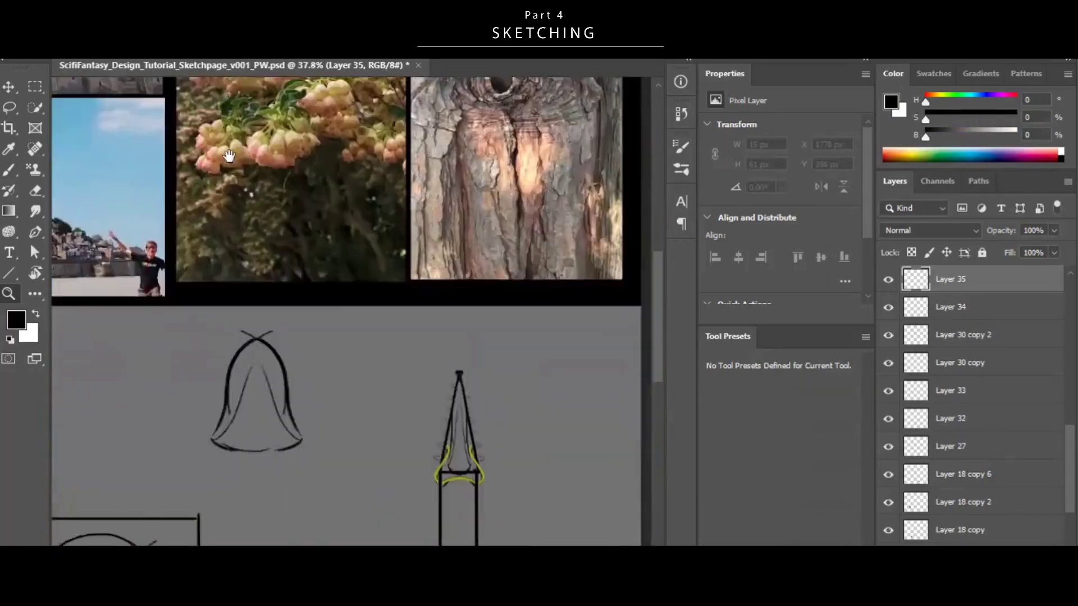
Draw a narrow pointed slit window below the tower's yellow collar in black, then scale it and centre it on the shaft.
scroll(375, 354, up, 5)
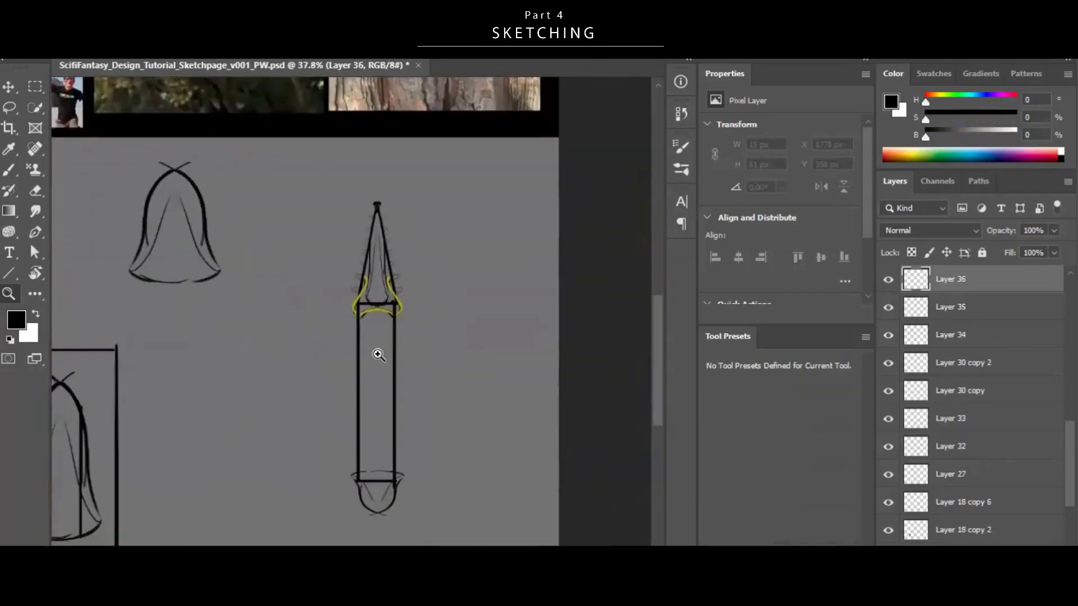
scroll(349, 353, up, 3)
drag(340, 379, 358, 306)
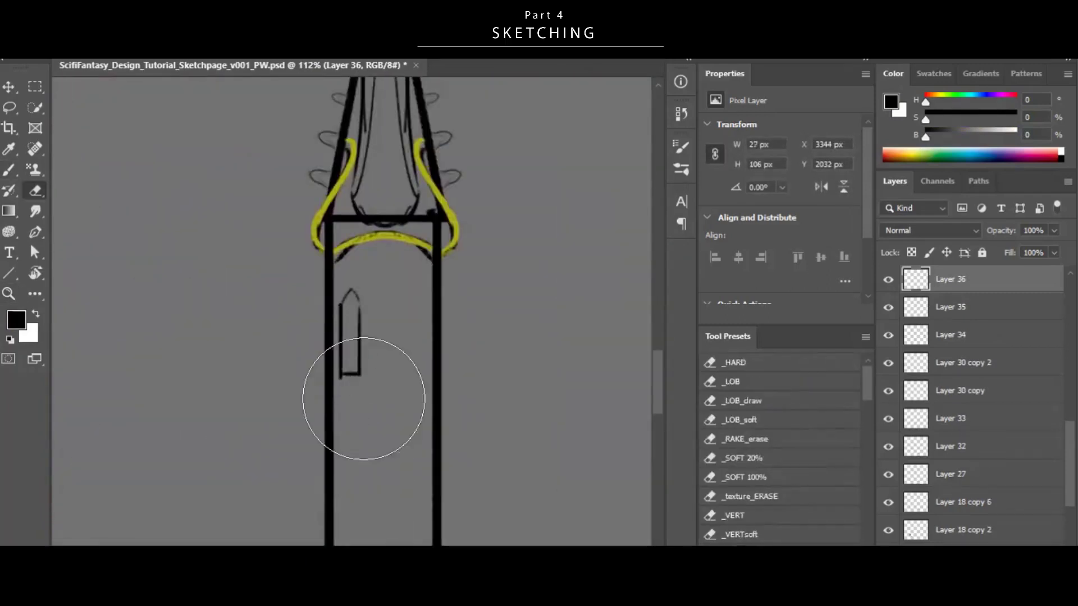
scroll(415, 378, down, 2)
key(ctrl+t)
key(Return)
Trace flaring bell curves over the blossom photo on a new layer, using the yellow sampled from the tower's collar.
scroll(362, 309, up, 2)
drag(400, 268, 411, 247)
key(ctrl+z)
key(ctrl+shift+alt+n)
key(b)
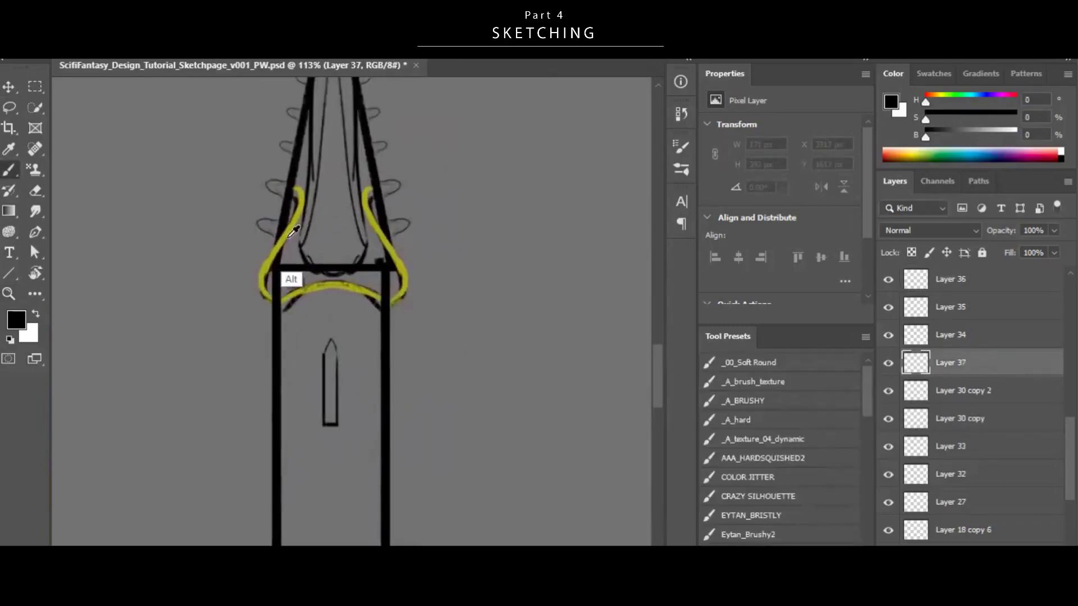
alt+click(289, 236)
scroll(331, 388, up, 2)
scroll(387, 366, down, 3)
drag(222, 197, 237, 362)
key(ctrl+z)
drag(188, 187, 149, 310)
scroll(279, 267, down, 5)
drag(356, 397, 425, 529)
key(v)
mouse_move(416, 538)
mouse_down()
mouse_move(263, 486)
mouse_move(283, 337)
mouse_up()
scroll(283, 337, up, 4)
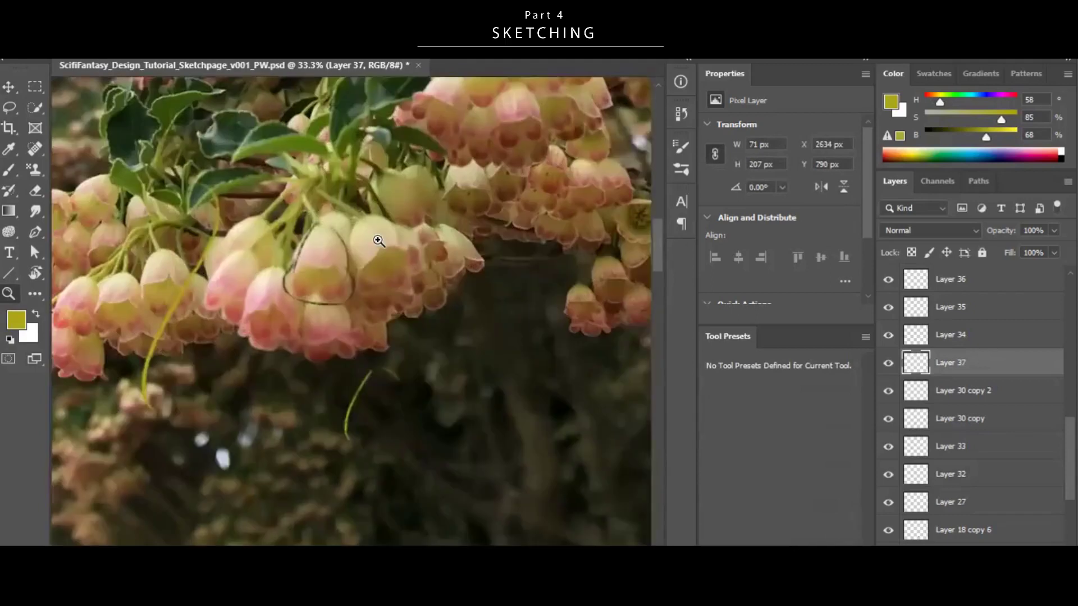
Draw a small yellow bell-shaped flare at the slit window's base on a new layer and mirror it to the other side.
key(b)
drag(387, 315, 335, 316)
drag(470, 457, 230, 190)
drag(291, 391, 403, 395)
ctrl+click(353, 384)
key(ctrl+alt+shift+n)
key(v)
key(b)
drag(322, 399, 347, 383)
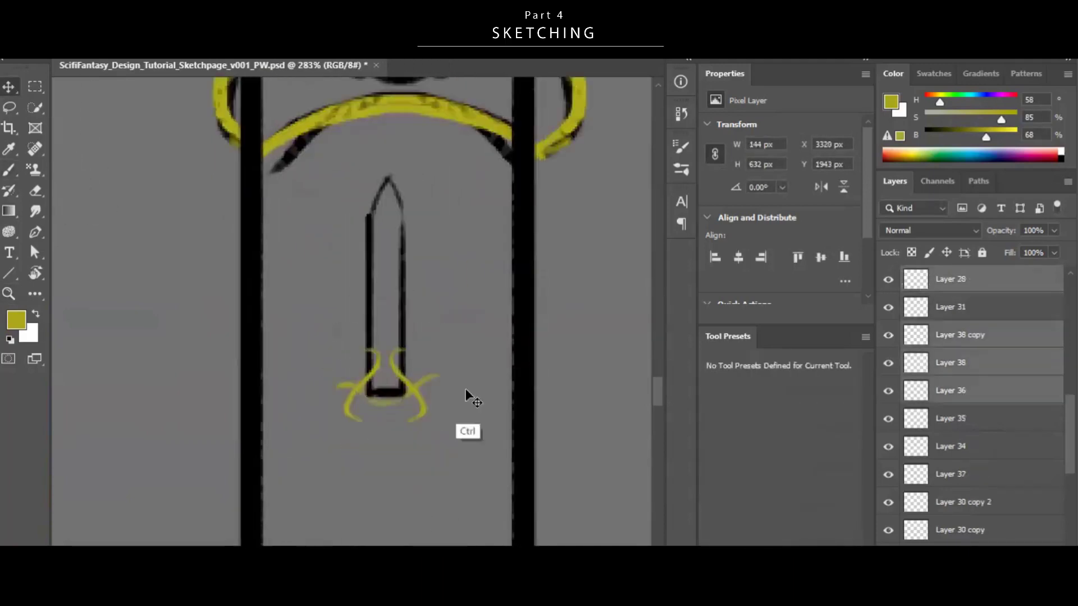
drag(344, 294, 421, 505)
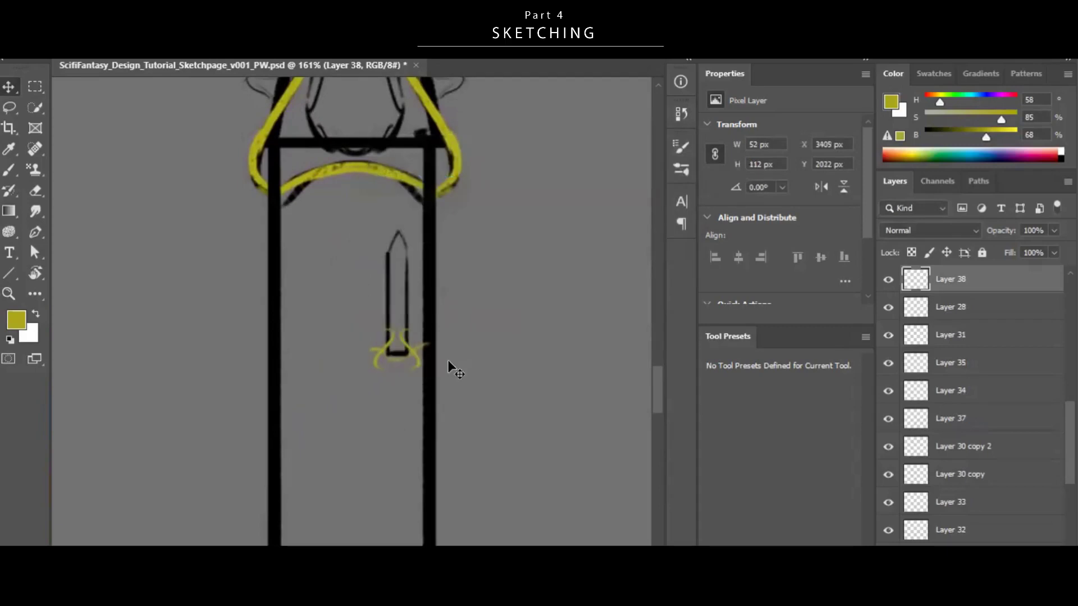
Centre the ornamented slit window on the shaft and fill its opening with black.
shift+click(448, 340)
key(ctrl+z)
ctrl+click(359, 282)
key(b)
alt+click(360, 282)
drag(344, 294, 348, 266)
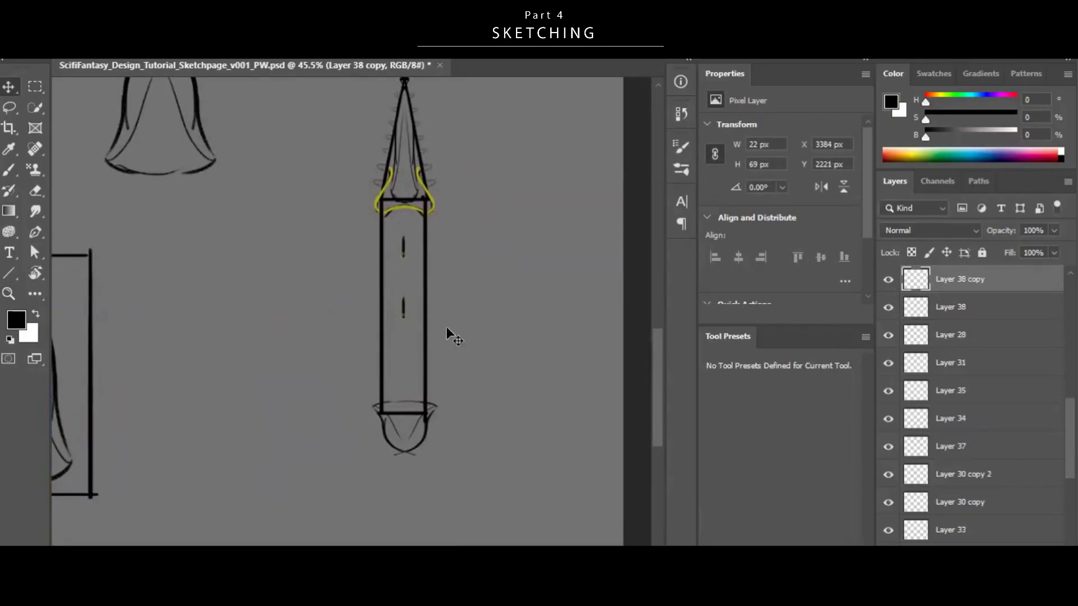
Place copies of the filled slit window to form a row of three below the tower's collar.
drag(447, 327, 447, 266)
drag(399, 247, 443, 252)
drag(476, 257, 502, 258)
ctrl+click(403, 257)
drag(474, 144, 427, 347)
key(ctrl+t)
key(Return)
mouse_move(440, 242)
mouse_down()
mouse_move(413, 247)
mouse_move(423, 279)
mouse_move(382, 293)
mouse_up()
Try a rectangular block outline on the shaft's side and move the lone slit window down near the shaft's foot.
key(b)
mouse_move(416, 169)
mouse_down()
mouse_move(448, 316)
mouse_move(415, 322)
mouse_up()
key(ctrl+z)
key(v)
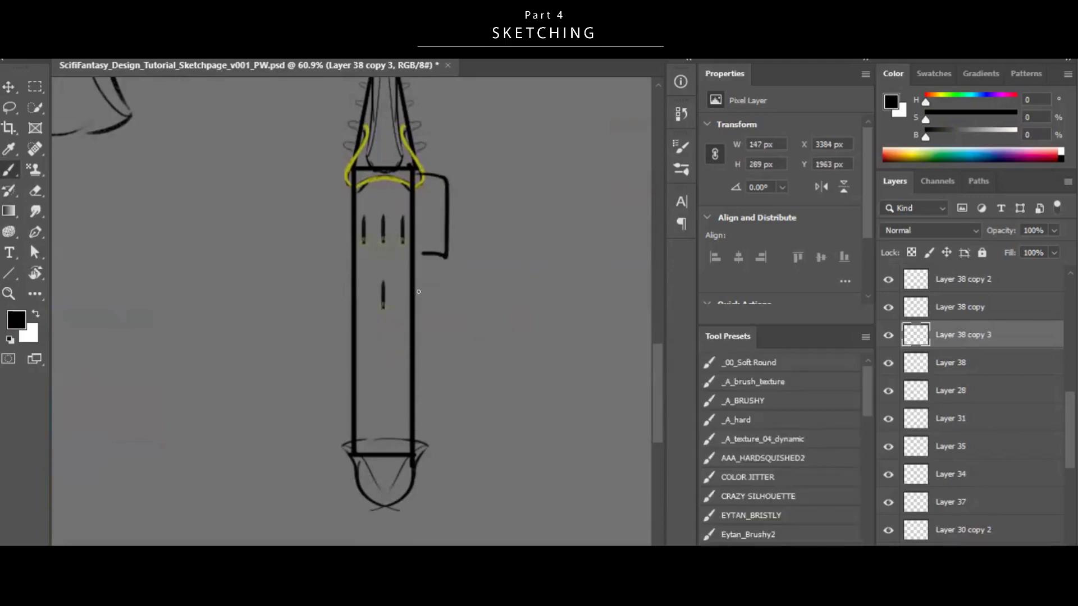
key(m)
drag(369, 269, 408, 342)
key(ctrl+d)
key(b)
mouse_move(422, 263)
mouse_down()
mouse_move(437, 414)
mouse_move(399, 433)
mouse_move(440, 454)
mouse_up()
ctrl+drag(487, 375, 481, 390)
key(ctrl+d)
key(e)
alt+drag(450, 253, 495, 252)
drag(449, 193, 447, 262)
Merge the finished tower into one layer and place two copies side by side above the facade's central arch.
key(v)
ctrl+drag(385, 203, 451, 410)
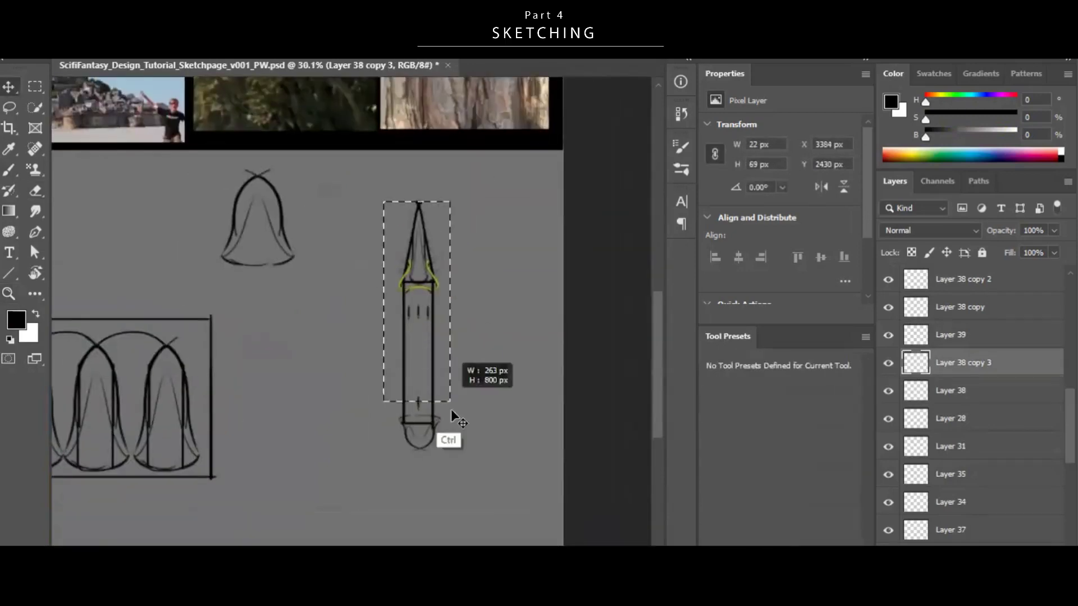
key(ctrl+e)
alt+drag(600, 369, 293, 288)
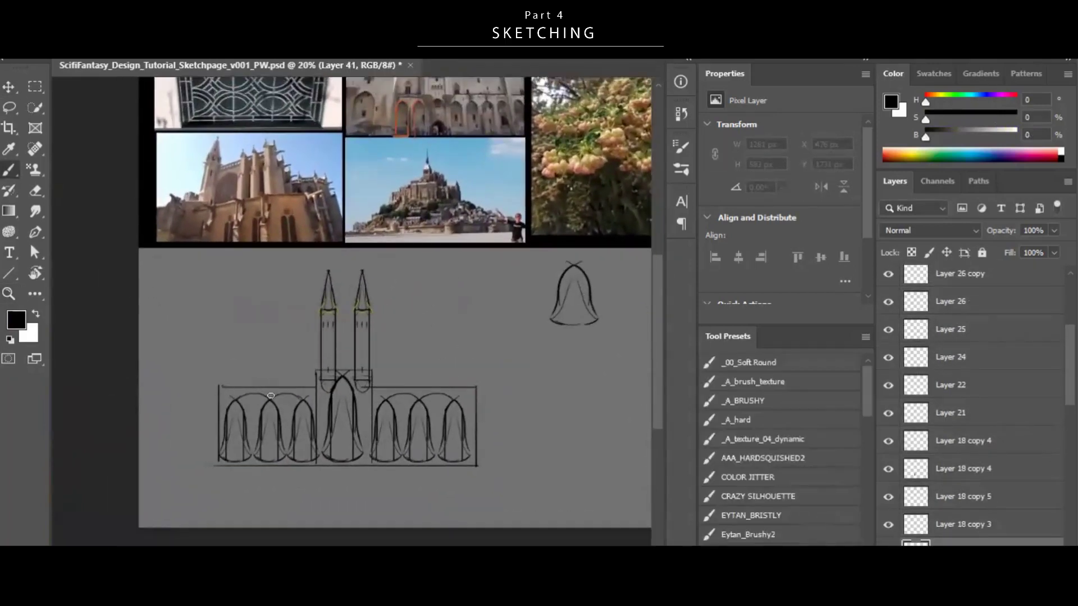
mouse_move(450, 352)
mouse_down()
mouse_move(411, 368)
mouse_move(447, 365)
mouse_move(452, 354)
mouse_up()
drag(403, 382, 441, 417)
drag(393, 115, 418, 183)
drag(418, 183, 456, 184)
drag(499, 202, 509, 286)
drag(346, 299, 476, 248)
ctrl+click(387, 318)
mouse_move(203, 301)
mouse_down()
mouse_move(241, 256)
mouse_move(318, 251)
mouse_up()
key(ctrl+shift+alt+n)
key(b)
alt+right_click(266, 280)
key(ctrl+z)
drag(216, 281, 229, 345)
drag(319, 251, 333, 330)
key(ctrl+z)
key(ctrl+z)
key(ctrl+z)
Draw a tall narrow column in black on a new layer, rising from the facade's base through the left-hand arches.
drag(405, 408, 270, 135)
drag(393, 278, 351, 280)
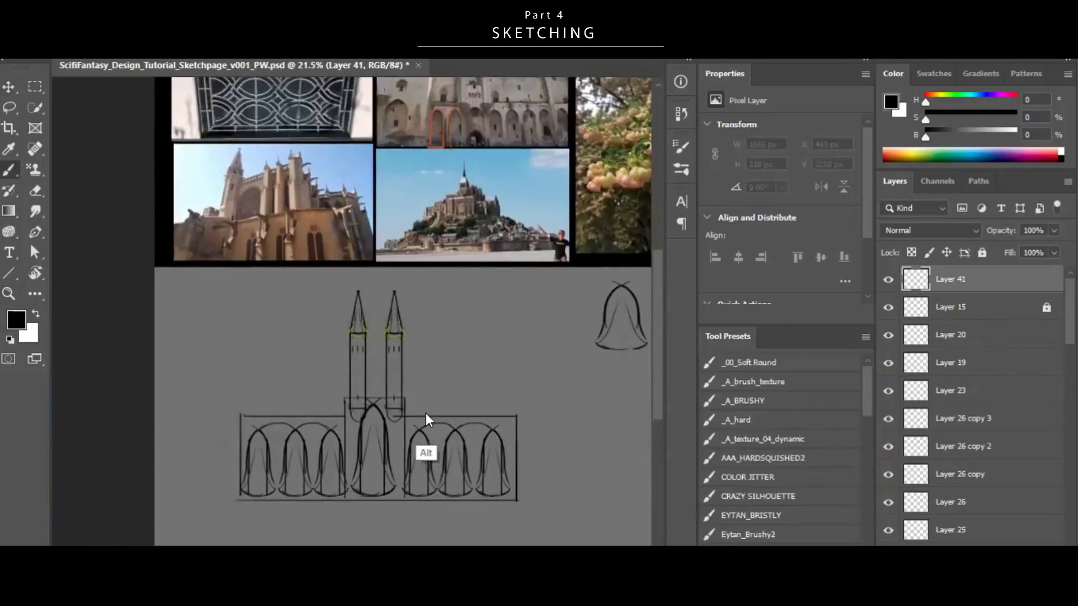
drag(270, 499, 271, 403)
drag(282, 467, 282, 495)
drag(276, 344, 320, 344)
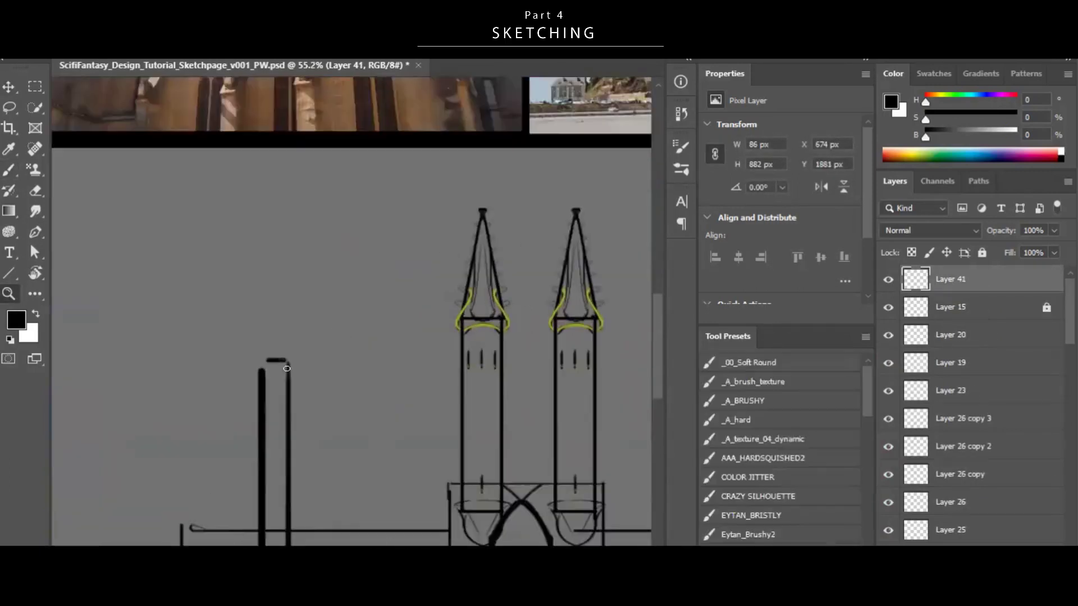
drag(263, 361, 289, 361)
Copy a tower, scale it down and fit its spire on top of the narrow column.
key(v)
drag(342, 363, 308, 364)
drag(292, 252, 325, 252)
drag(302, 336, 275, 362)
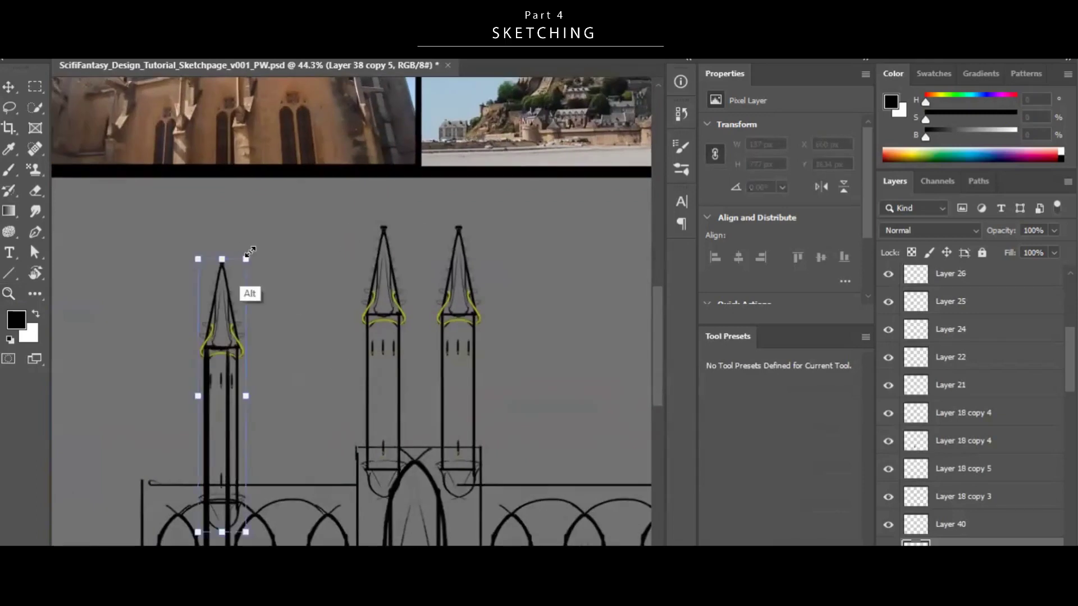
key(Return)
scroll(332, 441, up, 2)
scroll(259, 283, down, 2)
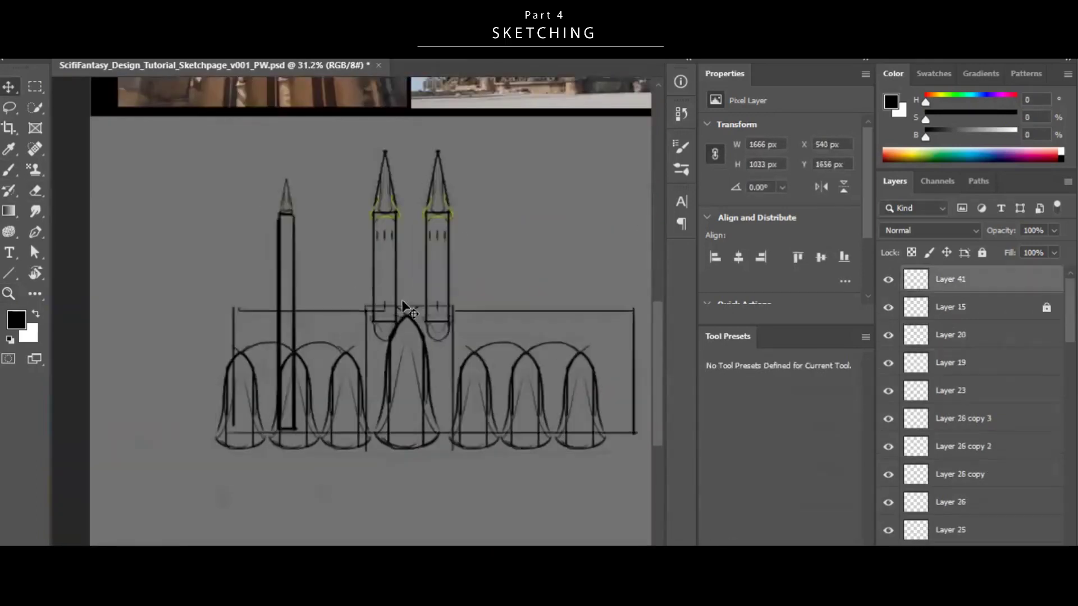
Duplicate the slim tower along the facade so two stand on each side of the central arch.
scroll(316, 305, up, 2)
scroll(315, 306, down, 3)
drag(303, 391, 444, 413)
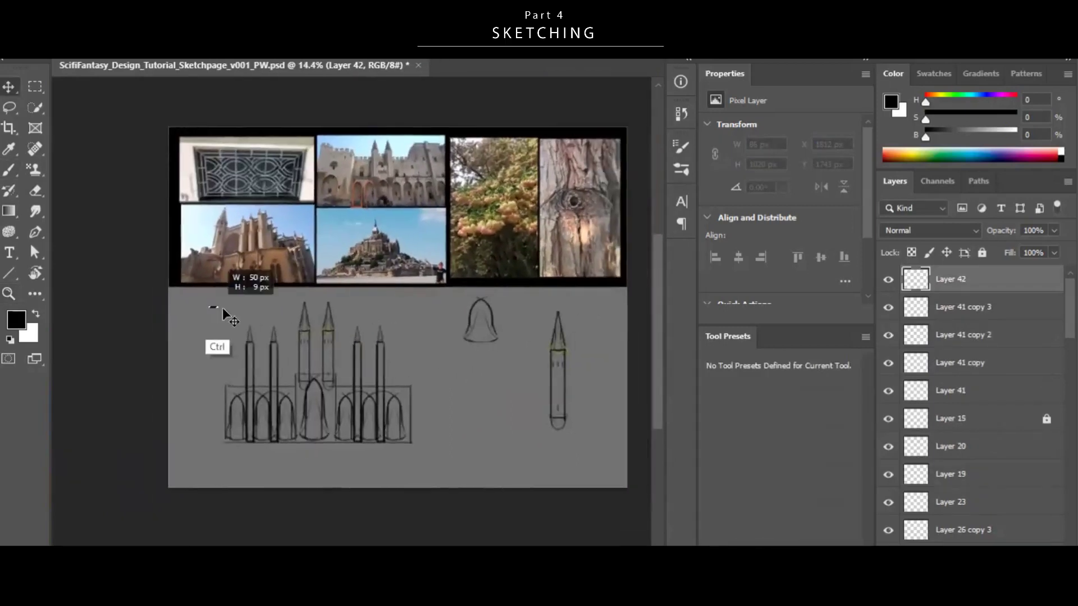
drag(224, 306, 355, 379)
scroll(354, 379, up, 1)
key(z)
drag(381, 211, 405, 242)
drag(349, 247, 491, 181)
key(ctrl+shift+alt+n)
drag(498, 332, 466, 348)
drag(493, 418, 527, 344)
Trace the island castle's long base wall and the sloping village above it in red on a new layer.
key(ctrl+shift+alt+n)
key(b)
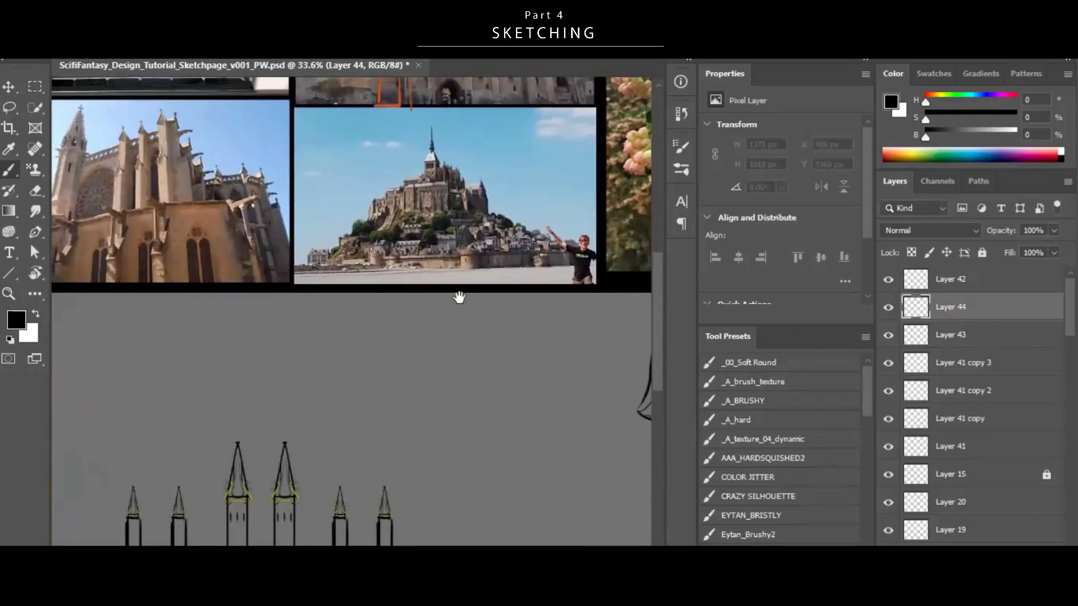
drag(459, 298, 441, 310)
scroll(548, 227, up, 1)
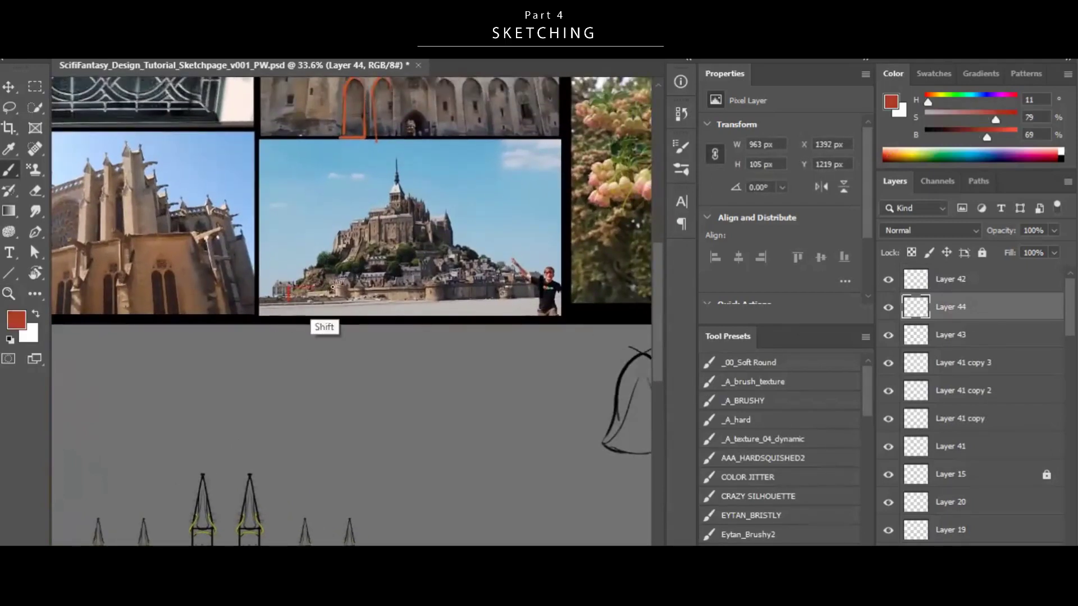
drag(331, 330, 285, 330)
drag(369, 281, 362, 305)
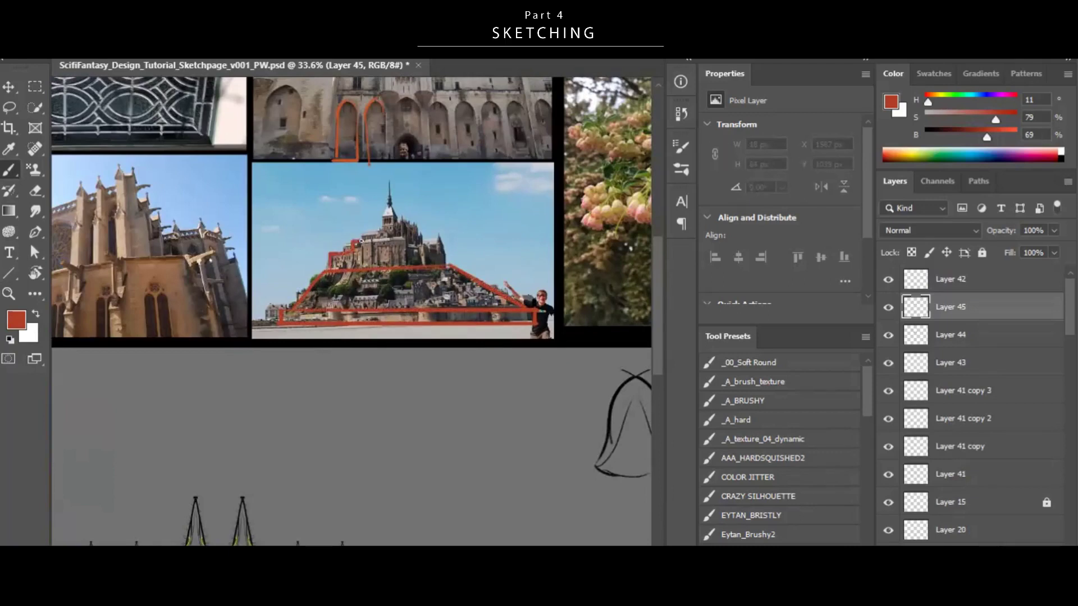
Trace the stepped abbey block and its pointed spire in the island photo in red on a new layer.
key(ctrl+shift+alt+n)
scroll(441, 244, up, 1)
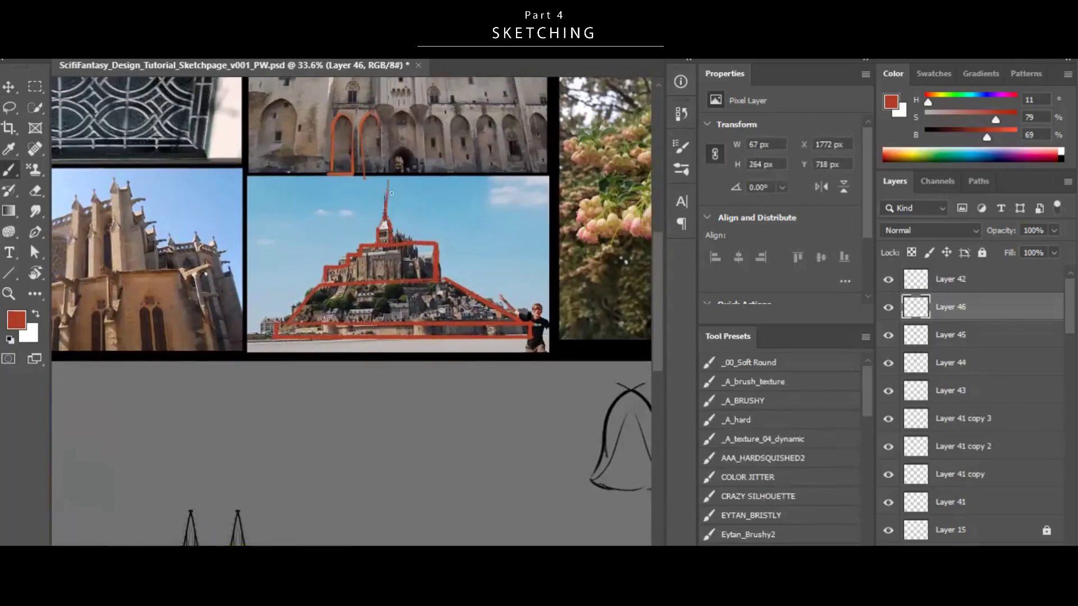
drag(391, 193, 386, 158)
Merge the red island castle tracings into one layer and move the outline down onto the empty sketch area.
ctrl+shift+click(474, 264)
ctrl+shift+click(448, 287)
key(ctrl+e)
mouse_move(488, 298)
mouse_down()
mouse_move(450, 298)
mouse_move(219, 368)
mouse_up()
Move the red castle outline across the sketch area to the bell shape beside the single tower.
key(ctrl+shift+alt+n)
drag(453, 234, 481, 234)
mouse_move(199, 352)
mouse_down()
mouse_move(258, 353)
mouse_move(221, 374)
mouse_up()
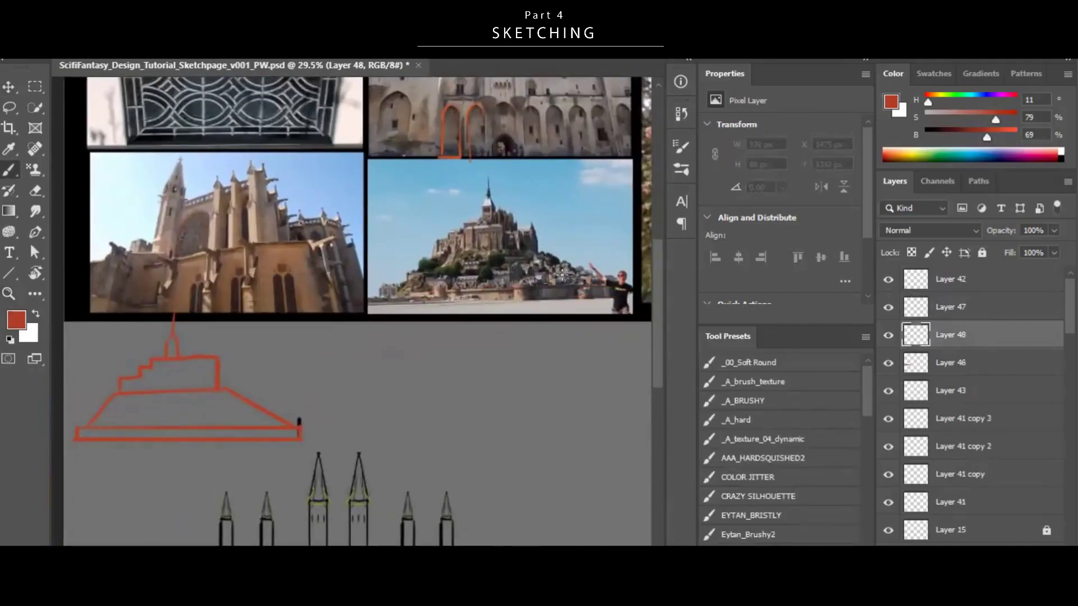
drag(309, 416, 266, 295)
drag(333, 289, 303, 289)
drag(264, 291, 486, 297)
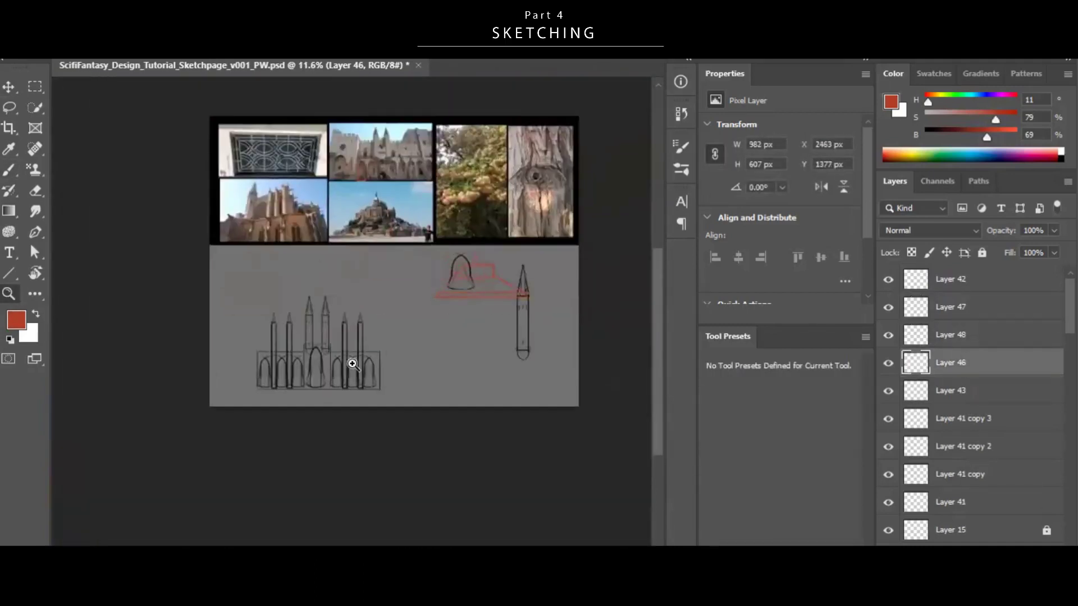
Scale the whole facade with its towers down to about half size and add a new layer.
drag(351, 363, 381, 363)
key(ctrl+t)
drag(398, 411, 303, 332)
key(Return)
key(ctrl+shift+alt+n)
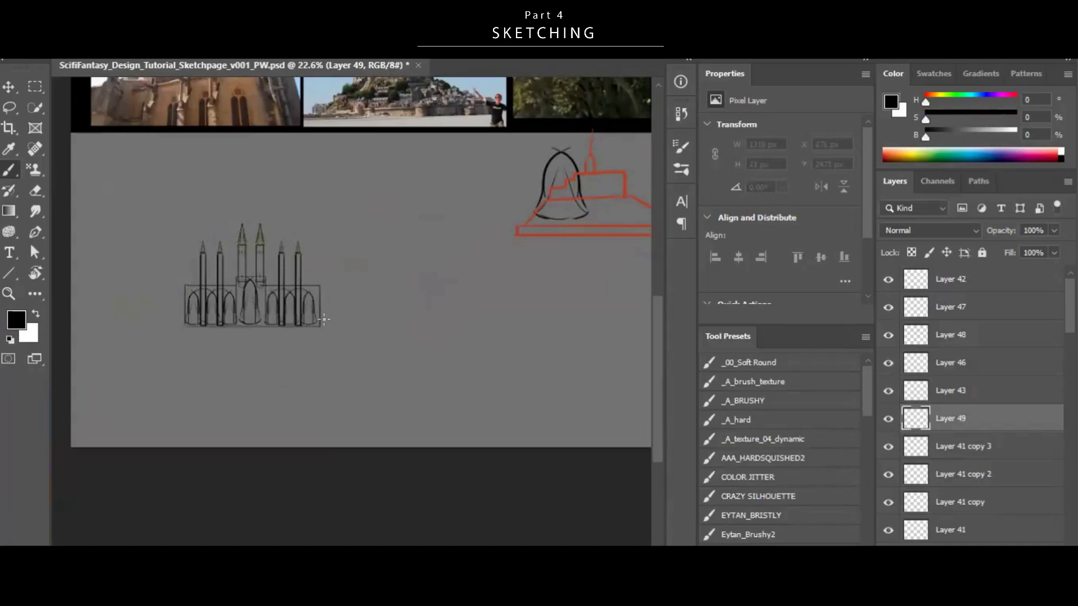
Draw a wide rectangular platform beneath the cathedral on a new layer, scale it and trim its stray lines.
drag(370, 326, 371, 356)
drag(411, 310, 442, 310)
key(ctrl+shift+alt+n)
drag(337, 292, 392, 291)
mouse_move(390, 326)
mouse_down()
mouse_move(385, 294)
mouse_move(354, 294)
mouse_up()
mouse_move(425, 270)
mouse_down()
mouse_move(170, 335)
mouse_move(205, 356)
mouse_up()
key(ctrl+t)
key(e)
alt+click(173, 335)
key(Return)
Brush in the thick edge lines of the platform under the cathedral.
key(b)
drag(315, 376, 175, 377)
mouse_move(441, 382)
mouse_down()
mouse_move(393, 388)
mouse_move(408, 387)
mouse_up()
drag(408, 387, 237, 391)
mouse_move(216, 368)
mouse_down()
mouse_move(389, 368)
mouse_move(318, 380)
mouse_up()
drag(505, 281, 325, 442)
mouse_move(549, 265)
mouse_down()
mouse_move(399, 332)
mouse_move(505, 225)
mouse_up()
mouse_move(356, 356)
mouse_down()
mouse_move(490, 356)
mouse_move(354, 305)
mouse_move(458, 280)
mouse_up()
drag(374, 266, 407, 267)
mouse_move(279, 304)
mouse_down()
mouse_move(237, 278)
mouse_move(249, 289)
mouse_up()
Select a rectangular part of the platform sketch, shift it horizontally and deselect it.
scroll(900, 341, up, 5)
click(951, 279)
key(m)
drag(378, 308, 491, 347)
key(v)
drag(456, 355, 513, 354)
key(ctrl+d)
Sketch a low arched opening with small inner lines on the platform's lower edge, using a new layer.
drag(549, 372, 429, 388)
drag(460, 402, 510, 407)
drag(218, 364, 345, 408)
key(ctrl+alt+shift+n)
mouse_move(345, 408)
mouse_down()
mouse_move(365, 408)
mouse_move(364, 385)
mouse_move(360, 394)
mouse_up()
ctrl+click(492, 383)
drag(321, 401, 361, 443)
drag(458, 388, 561, 378)
ctrl+click(385, 344)
Repeat the low arched opening at intervals along the platform's bottom edge.
drag(384, 344, 315, 344)
drag(589, 250, 618, 250)
drag(445, 314, 503, 185)
drag(463, 291, 486, 280)
drag(426, 318, 401, 317)
drag(250, 284, 306, 284)
ctrl+click(217, 320)
drag(172, 347, 118, 346)
drag(452, 382, 387, 383)
mouse_move(452, 388)
mouse_down()
mouse_move(397, 492)
mouse_move(388, 310)
mouse_up()
drag(331, 332, 393, 332)
Brush an S-shaped buttress curve beside the cathedral's left wall on a new layer.
key(ctrl+alt+shift+n)
key(b)
key(ctrl+z)
drag(203, 342, 230, 336)
drag(217, 284, 214, 417)
key(ctrl+z)
Move the buttress curve against the left wall and place a mirrored copy on the right wall.
drag(232, 303, 269, 303)
drag(315, 268, 288, 268)
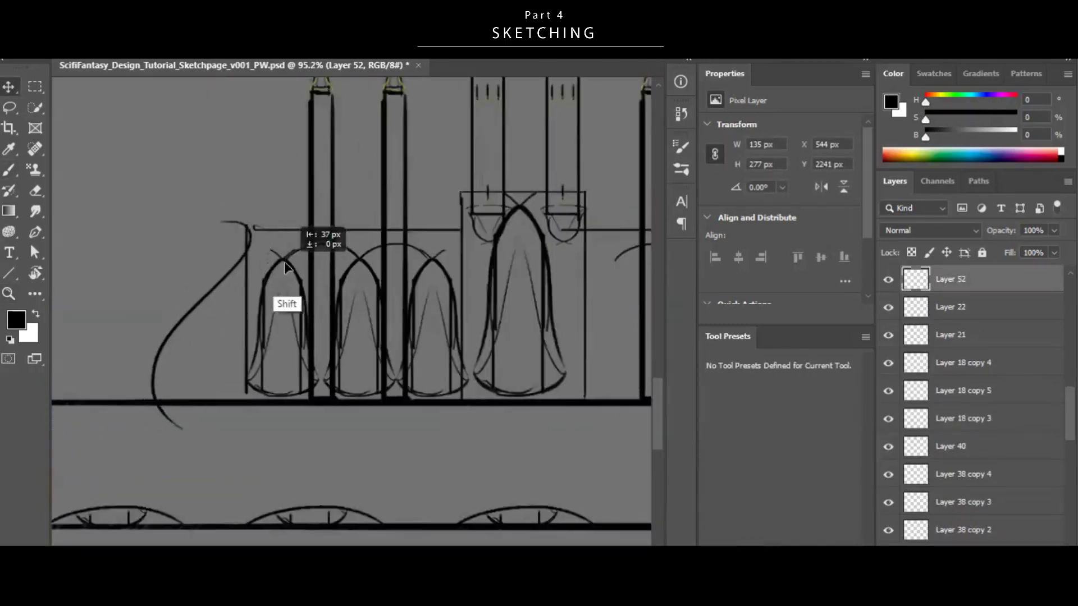
drag(331, 422, 275, 422)
drag(289, 340, 484, 340)
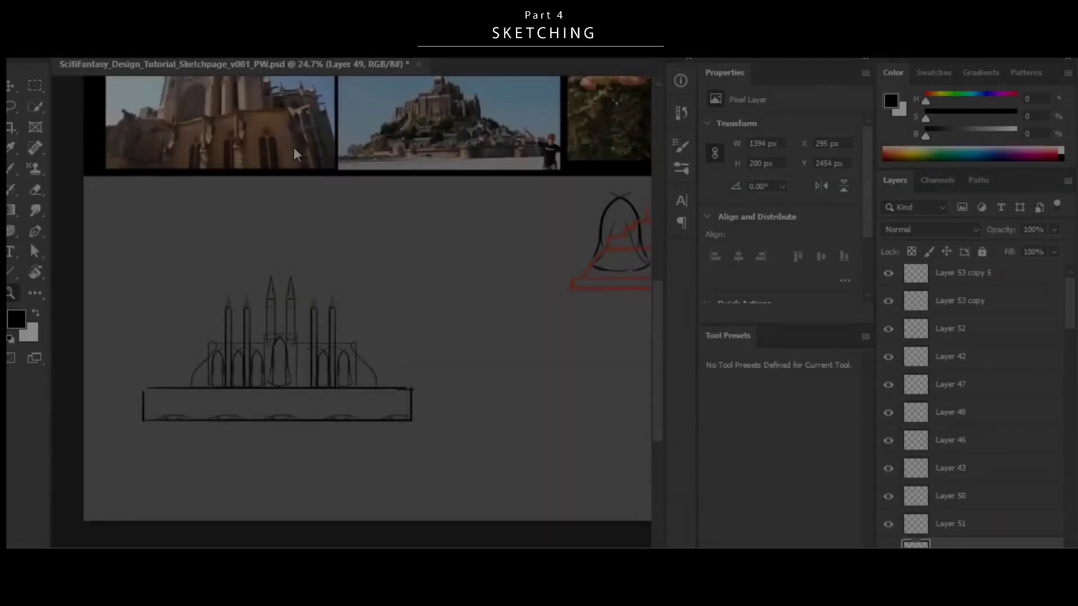
Copy a pointed arch, stretch it to the towers' height and place it over the right-hand towers.
scroll(370, 332, up, 4)
scroll(391, 302, up, 1)
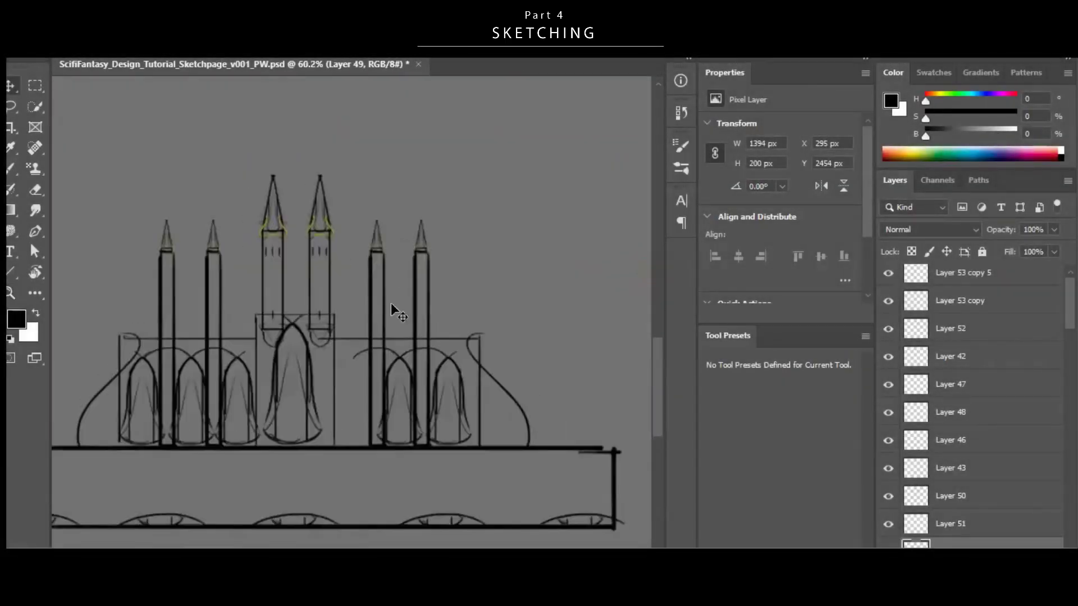
drag(454, 398, 421, 320)
ctrl+shift+click(402, 364)
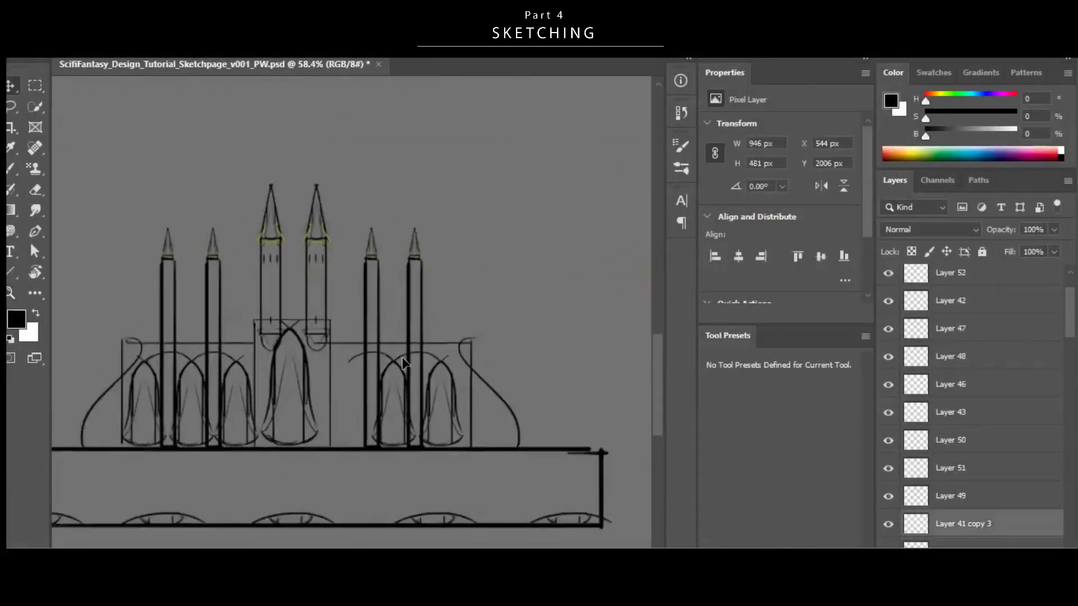
ctrl+click(305, 399)
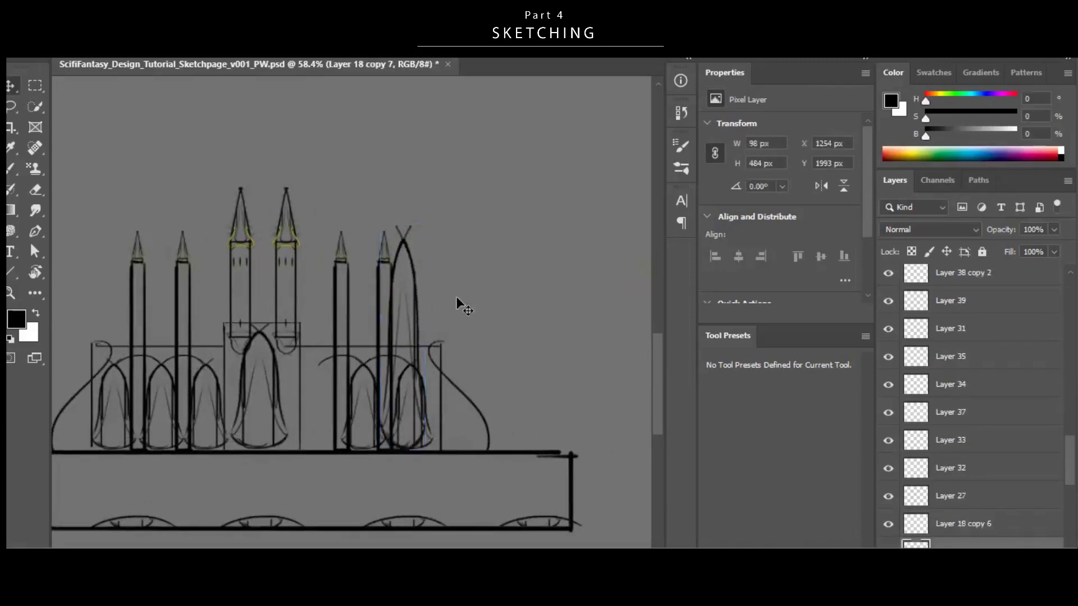
drag(424, 338, 417, 337)
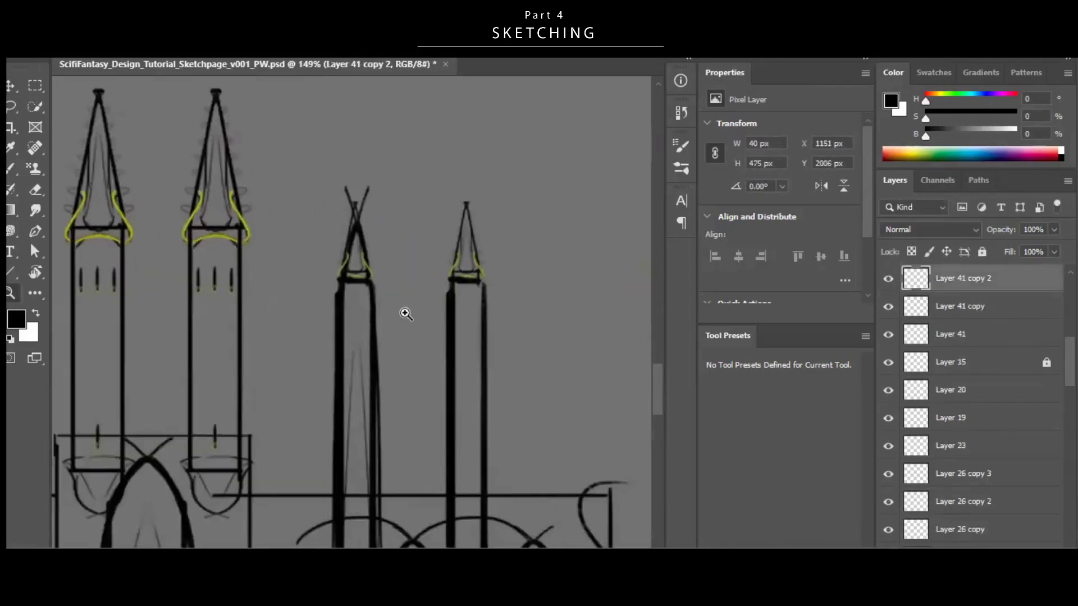
Strip the shaft from the inner right tower, keeping its spire, and erase the tall arch's crossed tip.
scroll(404, 311, down, 4)
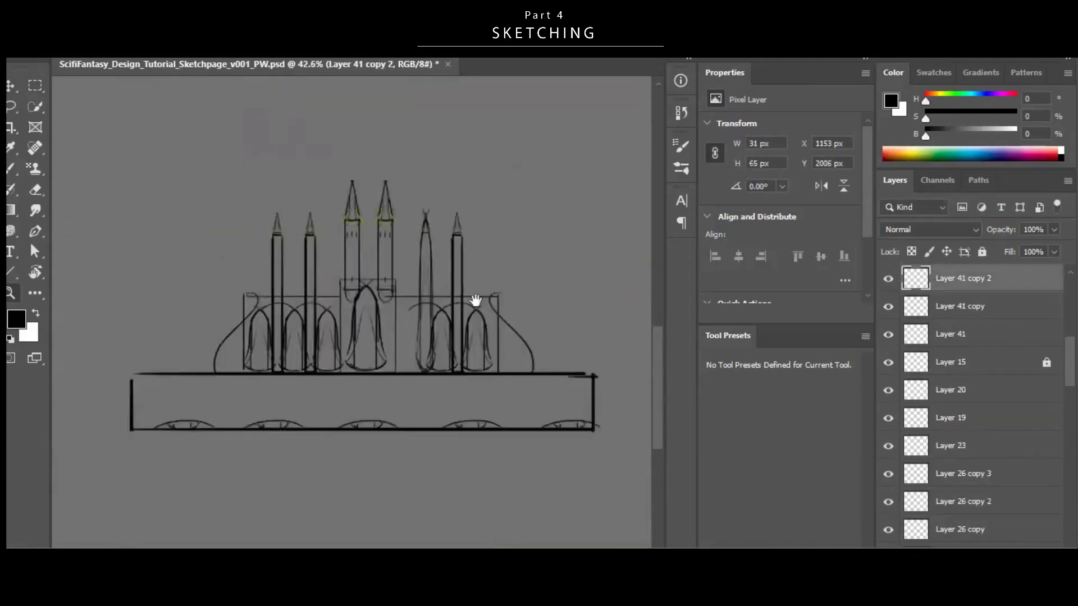
scroll(393, 306, up, 4)
ctrl+click(387, 296)
scroll(392, 379, down, 2)
key(e)
drag(385, 166, 370, 168)
drag(403, 271, 403, 366)
key(v)
drag(423, 405, 363, 426)
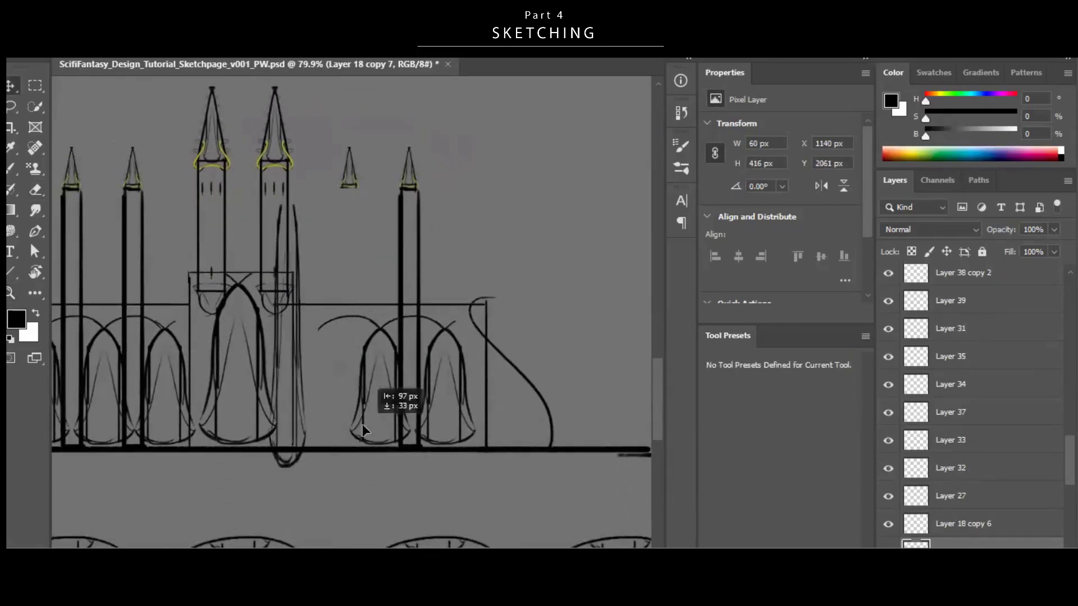
key(ctrl+z)
Brush rounded arcs around the foot of the reshaped inner right tower.
scroll(387, 337, down, 2)
drag(441, 154, 396, 445)
drag(505, 113, 490, 337)
scroll(491, 337, down, 1)
drag(122, 404, 483, 342)
drag(561, 477, 264, 150)
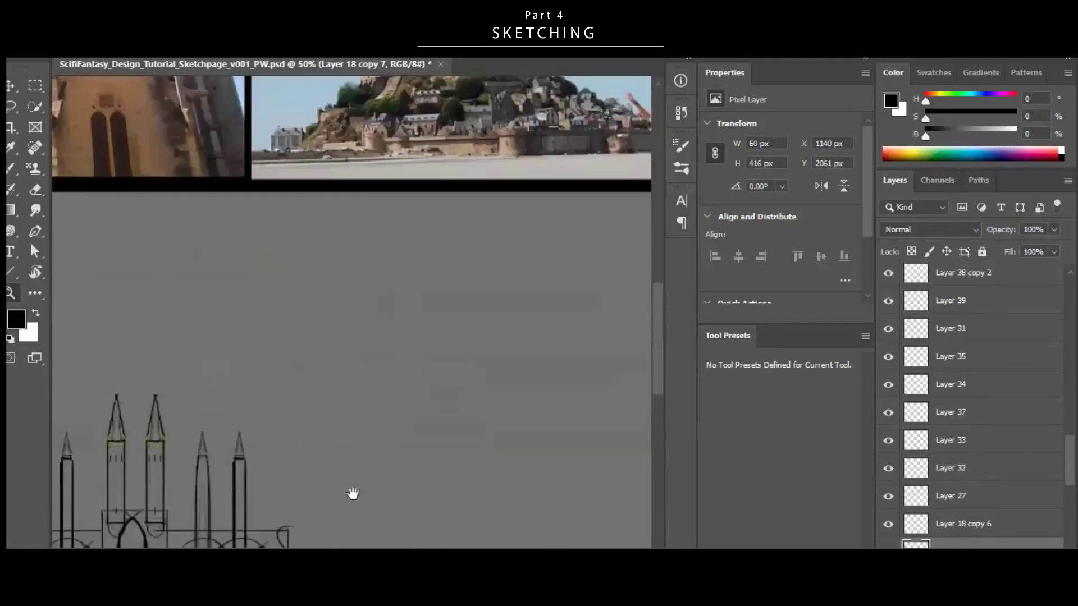
scroll(367, 328, up, 5)
key(b)
alt+right_click(333, 348)
mouse_move(365, 335)
mouse_down()
mouse_move(392, 336)
mouse_move(297, 338)
mouse_up()
drag(393, 461, 387, 168)
drag(376, 320, 410, 327)
Merge the inner right tower's spire, shaft and base arcs, and replace the outer right tower with a copy.
key(v)
drag(440, 188, 507, 358)
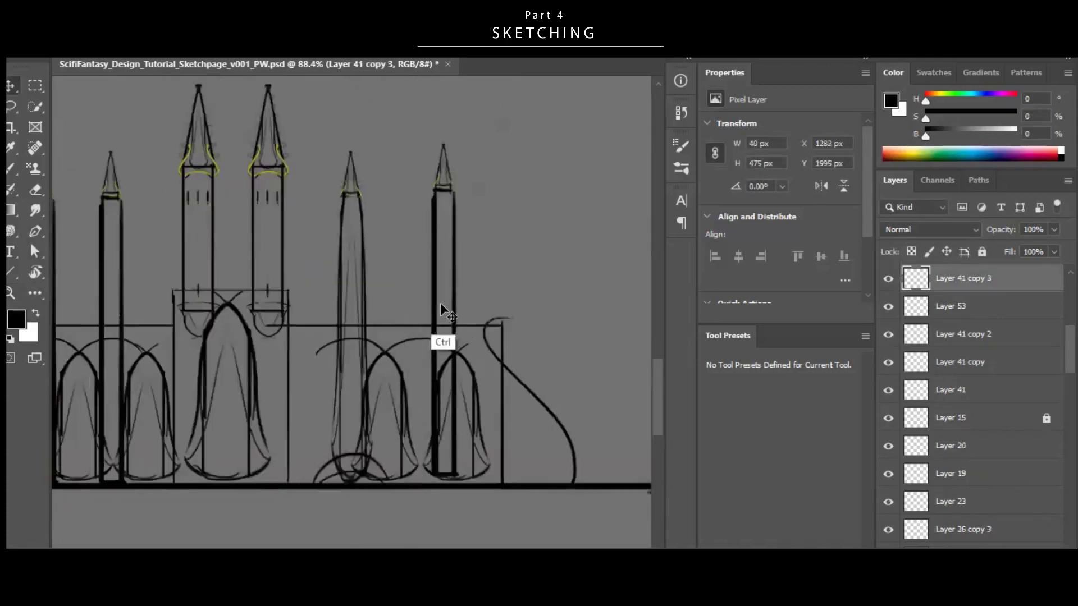
ctrl+shift+click(382, 462)
drag(314, 477, 354, 465)
key(ctrl+e)
drag(512, 348, 449, 349)
mouse_move(524, 380)
mouse_down()
mouse_move(553, 380)
mouse_move(525, 368)
mouse_up()
Narrow both right-hand towers horizontally into slender pinnacles.
key(ctrl+t)
drag(502, 284, 482, 284)
key(Return)
drag(436, 209, 408, 218)
key(ctrl+t)
drag(443, 285, 422, 285)
key(Return)
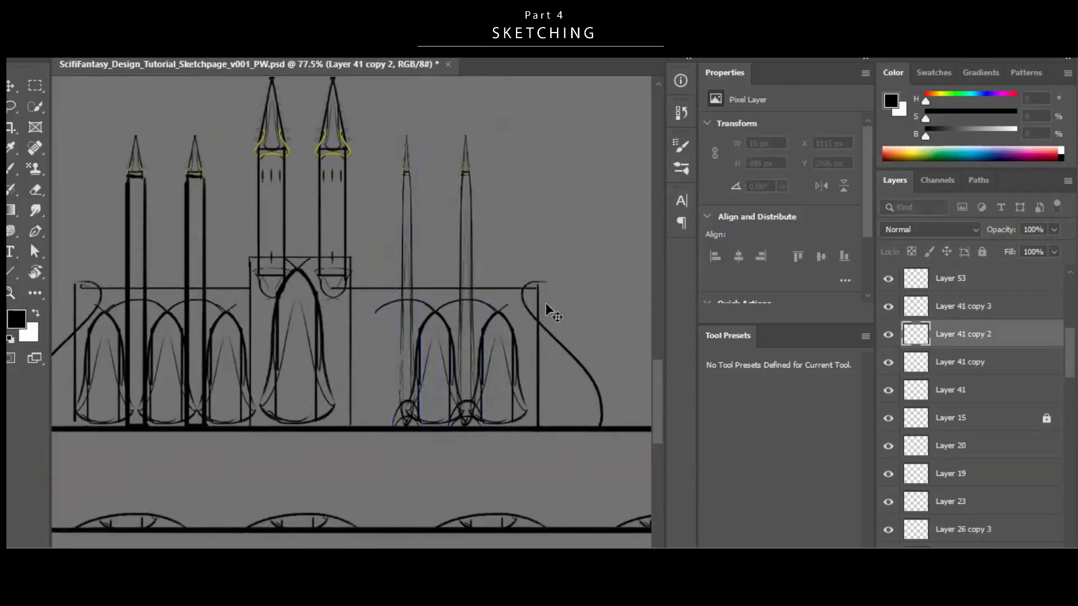
Slim the two right pinnacles further and center them between the arches.
drag(495, 368, 519, 367)
drag(445, 276, 453, 276)
ctrl+click(353, 261)
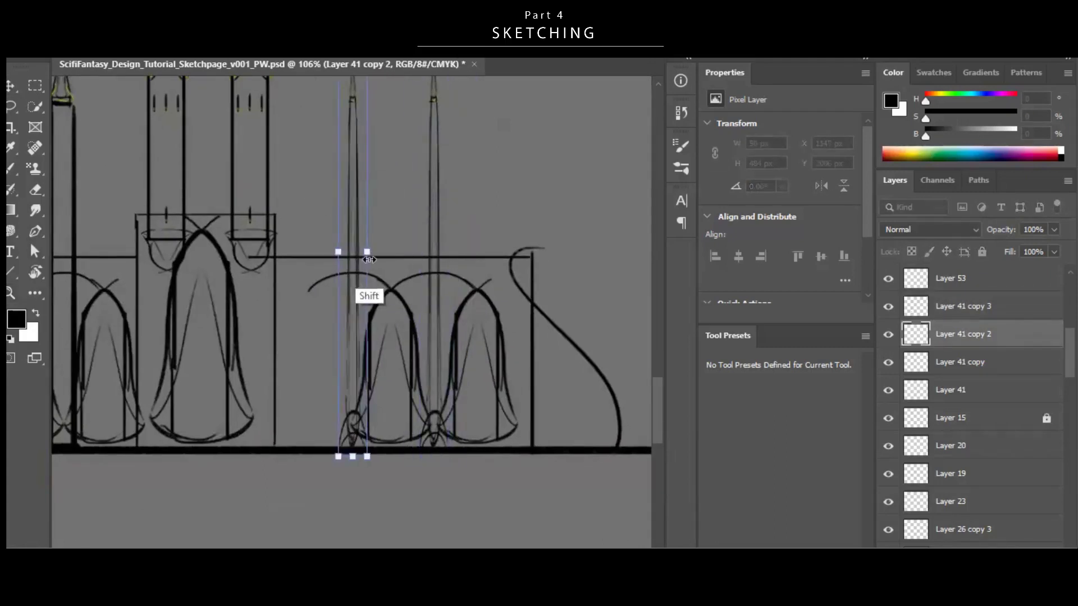
scroll(398, 208, down, 3)
drag(398, 252, 407, 258)
Copy the buttress curves and roofline to build a narrower upper tier above the row of arches.
key(ctrl+shift+alt+n)
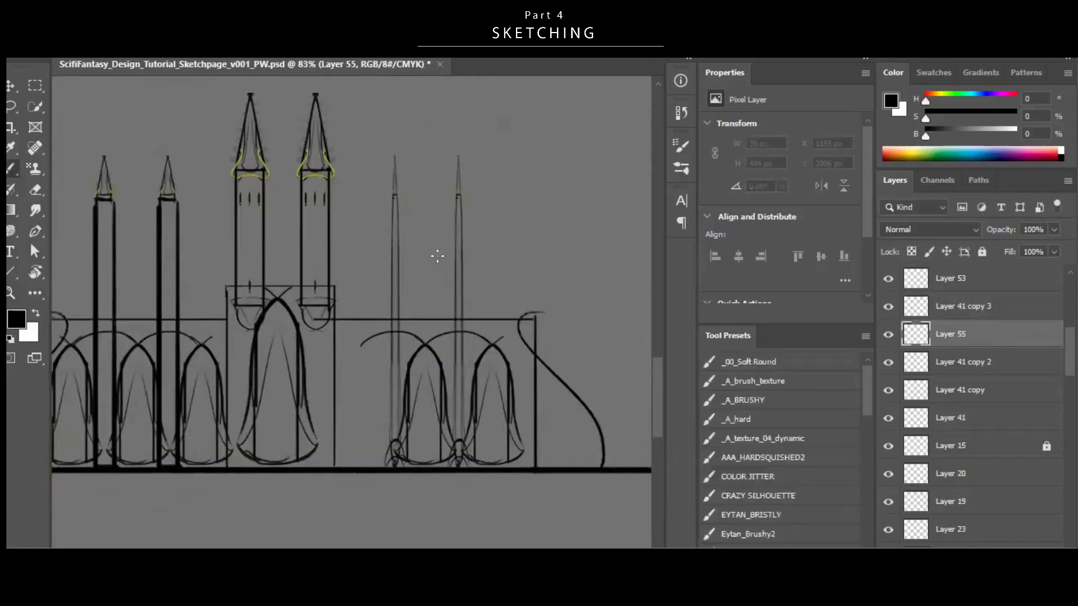
drag(419, 377, 406, 376)
ctrl+click(543, 389)
drag(553, 381, 564, 389)
scroll(565, 391, down, 3)
drag(591, 183, 464, 271)
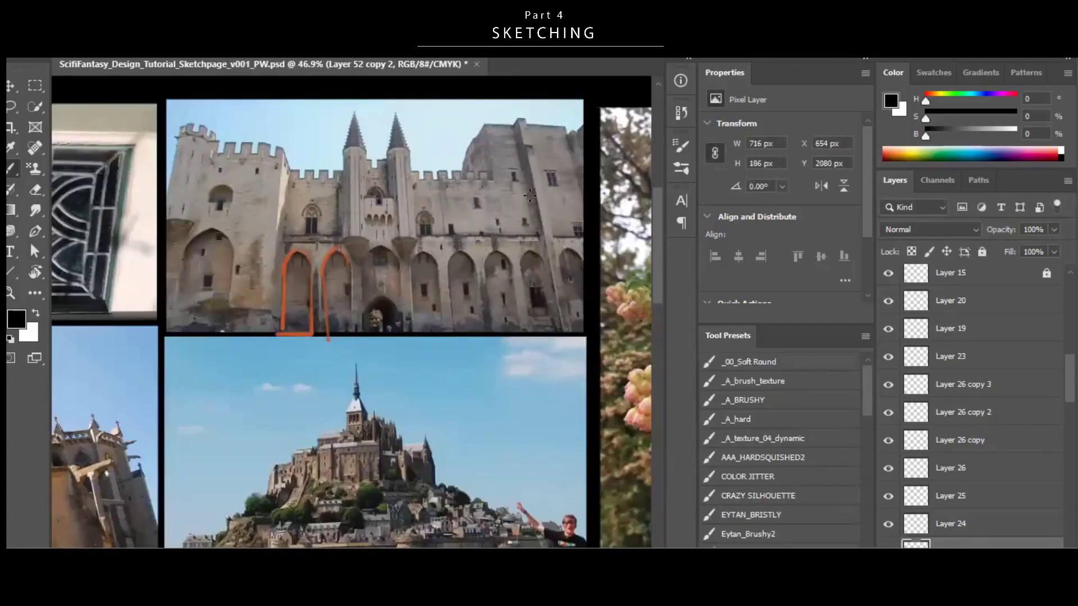
mouse_move(530, 195)
mouse_down()
mouse_move(416, 310)
mouse_move(482, 298)
mouse_up()
drag(325, 279, 325, 277)
key(Return)
Select all six towers and shorten them vertically, keeping their bases in place.
drag(408, 289, 457, 255)
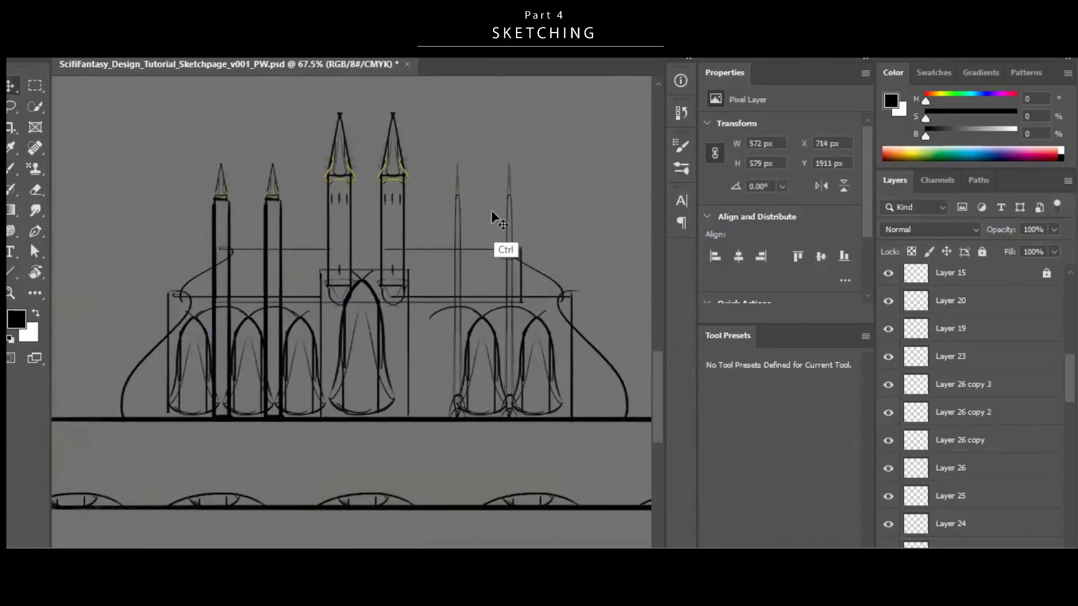
key(ctrl+t)
drag(381, 112, 380, 180)
drag(508, 263, 462, 256)
Add brush lines to the right side of the cathedral's roofline on a new layer.
key(ctrl+alt+shift+n)
key(b)
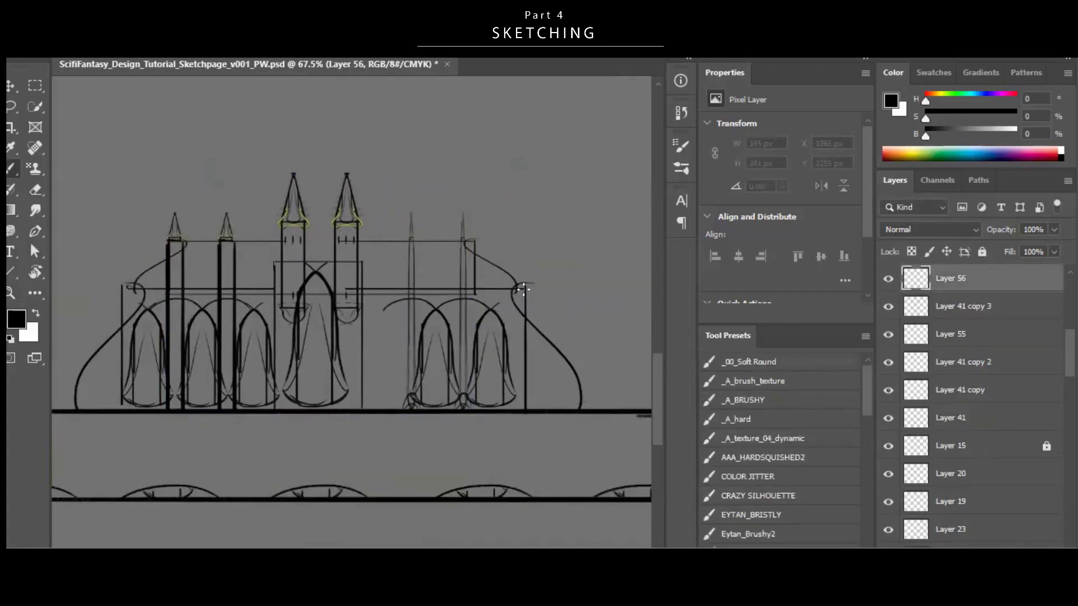
scroll(484, 232, down, 2)
drag(525, 220, 578, 220)
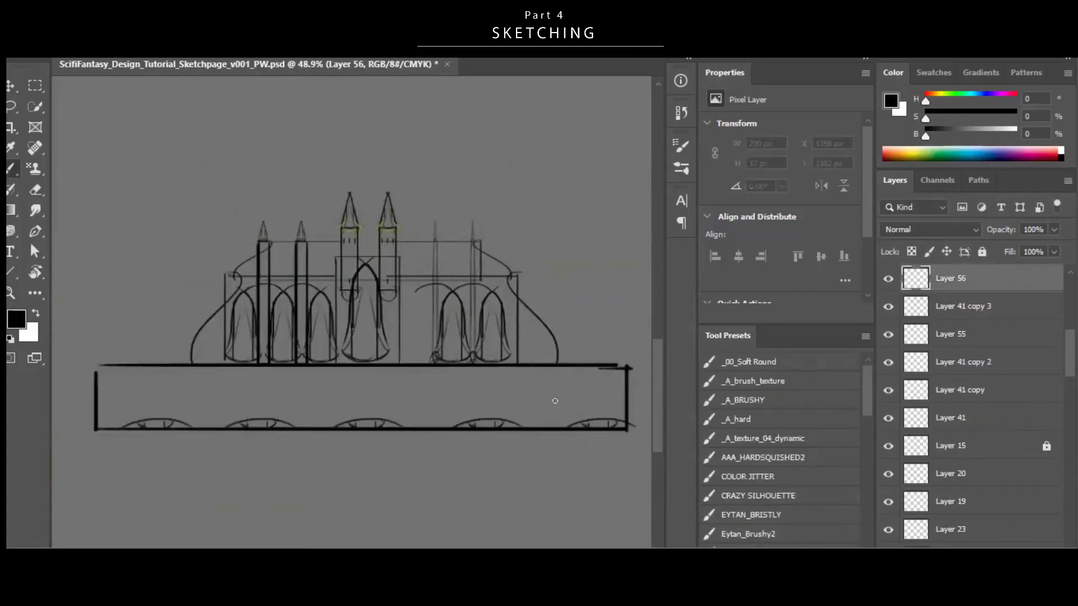
Delete the two thick left towers and replace them with copies of the slender right pinnacles.
scroll(373, 258, up, 4)
key(v)
drag(147, 164, 281, 216)
key(Delete)
drag(516, 279, 469, 279)
drag(439, 169, 608, 218)
key(ctrl+z)
drag(583, 415, 235, 416)
Duplicate a right-hand pointed arch 97 px to the left to fill the gap beside the central arch.
scroll(454, 345, down, 2)
scroll(443, 357, up, 3)
ctrl+click(557, 347)
drag(598, 386, 509, 387)
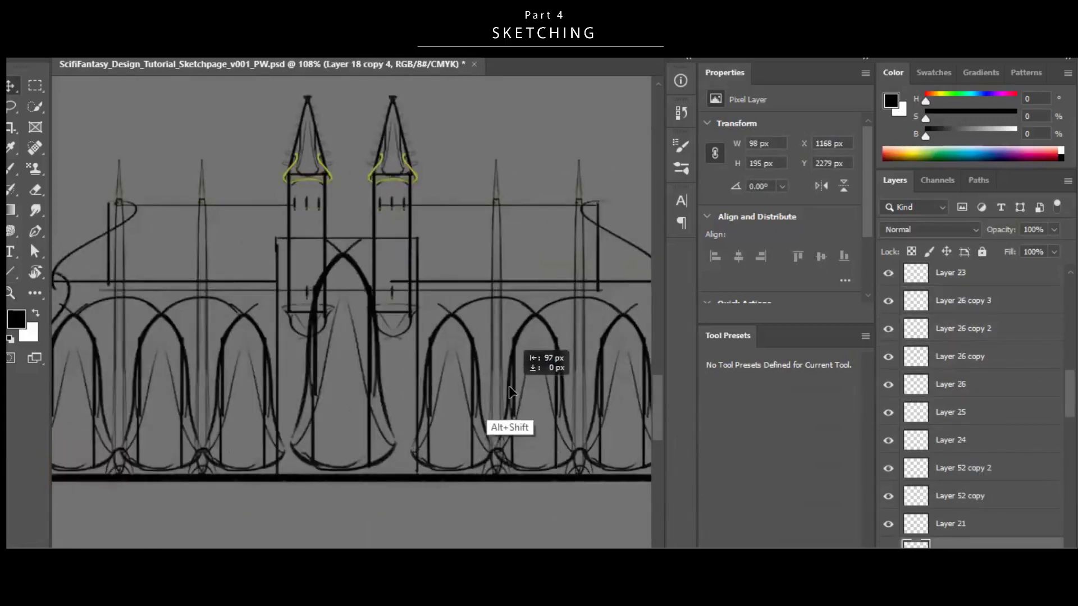
Resize the base platform to a thinner, narrower slab and merge its layers.
scroll(508, 371, down, 5)
ctrl+click(391, 421)
key(ctrl+t)
drag(391, 421, 392, 397)
key(Return)
drag(522, 376, 516, 369)
key(ctrl+t)
drag(380, 390, 380, 381)
drag(618, 374, 439, 421)
key(Return)
key(ctrl+e)
Group the cathedral's layers, then scale and seat the group on the platform.
scroll(548, 388, down, 3)
drag(166, 248, 487, 430)
key(ctrl+g)
mouse_move(468, 308)
mouse_down()
mouse_move(435, 311)
mouse_move(471, 263)
mouse_up()
scroll(449, 301, down, 1)
key(ctrl+t)
key(Return)
drag(462, 334, 395, 429)
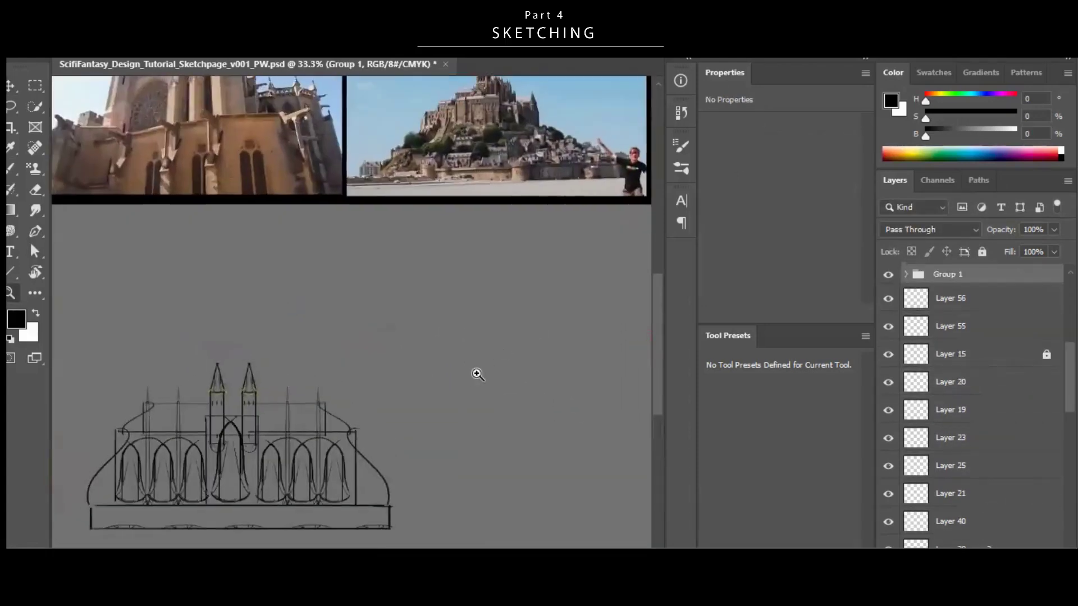
Move the red stepped island silhouette onto the blank canvas to the right of the cathedral, below the Mont-Saint-Michel photo.
scroll(476, 374, down, 2)
key(ctrl+alt+shift+n)
drag(508, 375, 363, 370)
mouse_move(602, 302)
mouse_down()
mouse_move(403, 326)
mouse_move(451, 330)
mouse_up()
mouse_move(445, 396)
mouse_down()
mouse_move(529, 390)
mouse_move(492, 411)
mouse_up()
scroll(504, 311, up, 2)
drag(480, 319, 414, 238)
scroll(354, 275, up, 2)
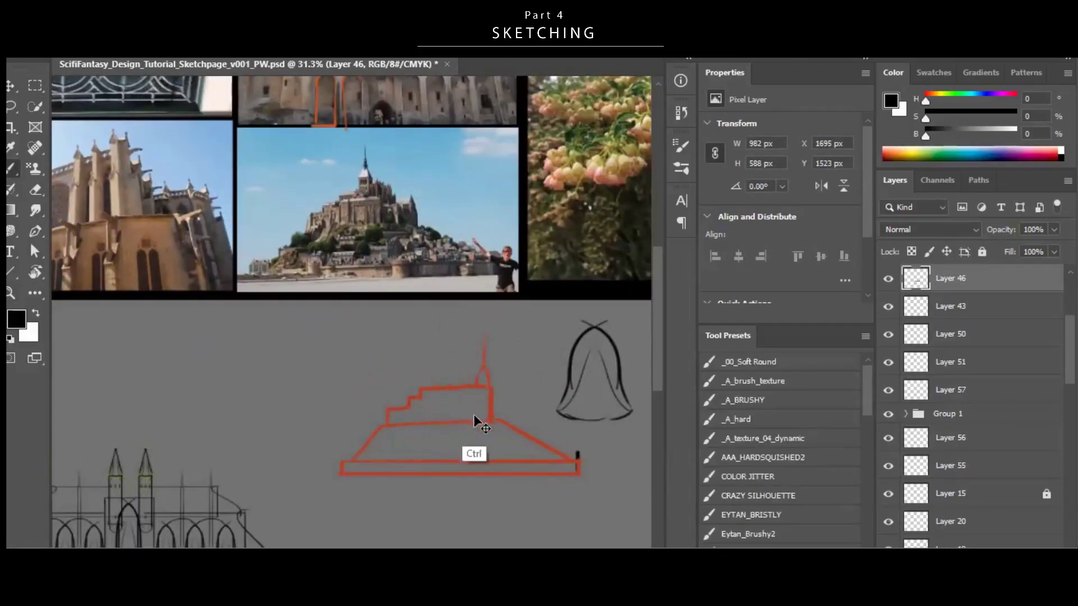
drag(474, 416, 470, 431)
drag(471, 431, 443, 431)
drag(497, 465, 498, 380)
mouse_move(474, 307)
mouse_down()
mouse_move(494, 310)
mouse_move(484, 311)
mouse_up()
mouse_move(409, 390)
mouse_down()
mouse_move(464, 358)
mouse_move(420, 360)
mouse_up()
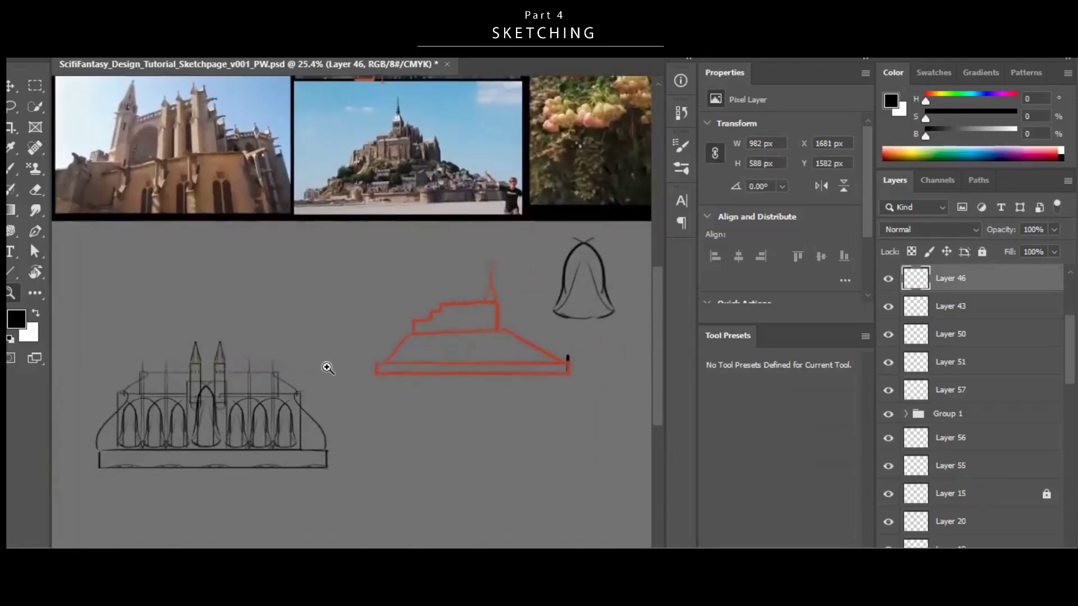
On new layers, sketch a stepped roofline in straight black strokes above the cathedral, removing the stray strokes with a rectangular selection.
drag(295, 398, 285, 397)
key(ctrl+alt+shift+n)
key(b)
alt+right_click(156, 407)
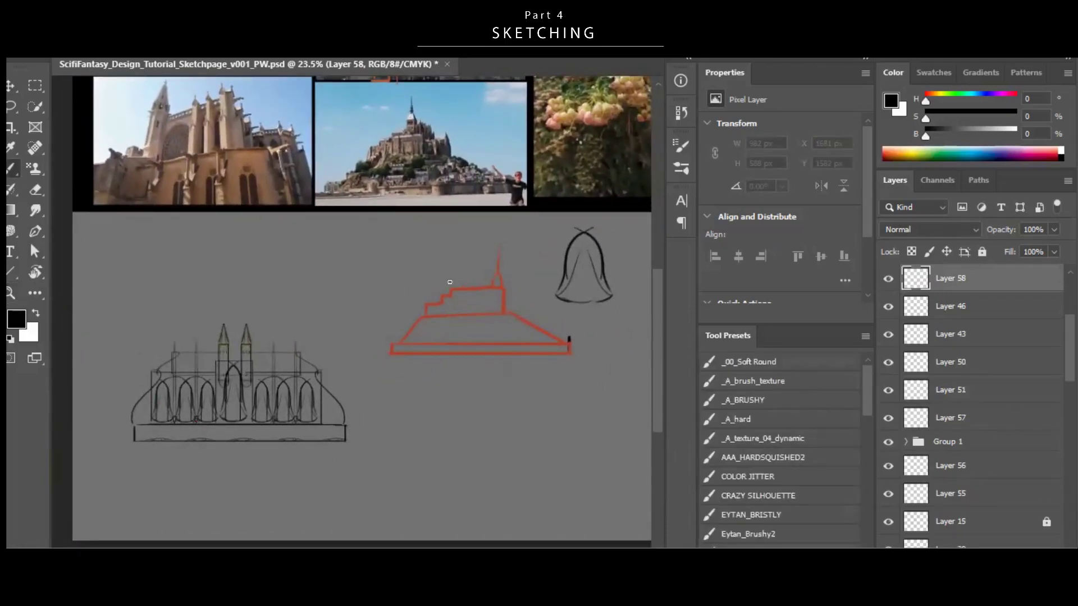
drag(297, 321, 298, 372)
key(v)
key(m)
mouse_move(162, 260)
mouse_down()
mouse_move(322, 291)
mouse_move(337, 387)
mouse_up()
key(Delete)
key(ctrl+d)
key(b)
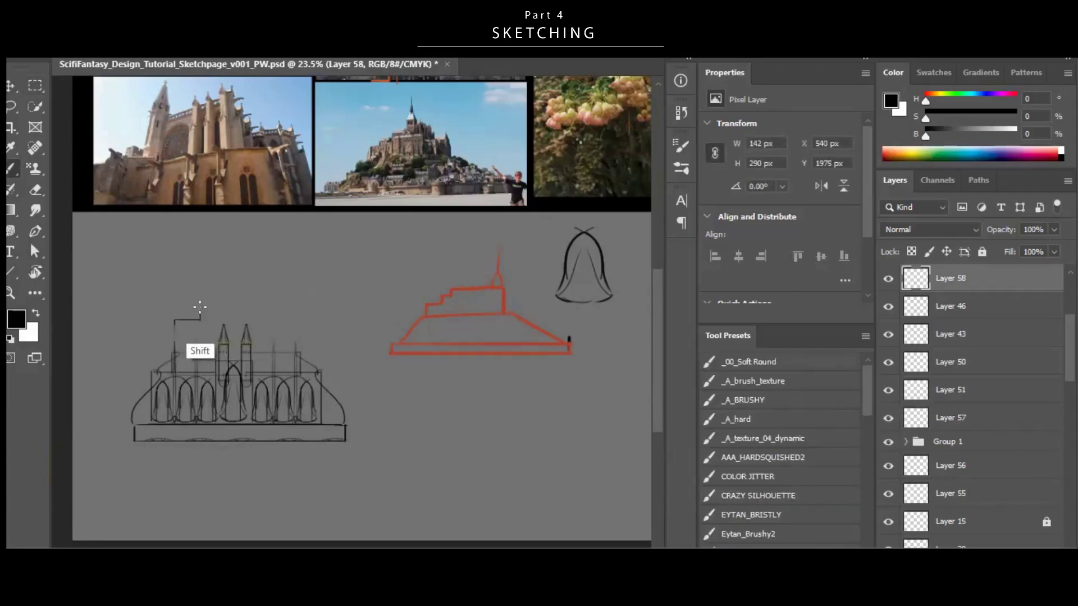
key(ctrl+alt+shift+n)
drag(331, 296, 123, 392)
Duplicate the black bell-shaped arch and place the copy between the cathedral and the red silhouette.
key(v)
drag(404, 336, 573, 402)
drag(595, 406, 565, 409)
click(578, 386)
mouse_move(494, 396)
mouse_down()
mouse_move(525, 396)
mouse_move(317, 369)
mouse_up()
drag(281, 332, 399, 325)
On a new layer over the Mont-Saint-Michel photo, draw a black square about 76 px wide beside the spire and erase its overshoot.
key(ctrl+alt+shift+n)
key(b)
drag(450, 264, 522, 263)
drag(258, 197, 214, 196)
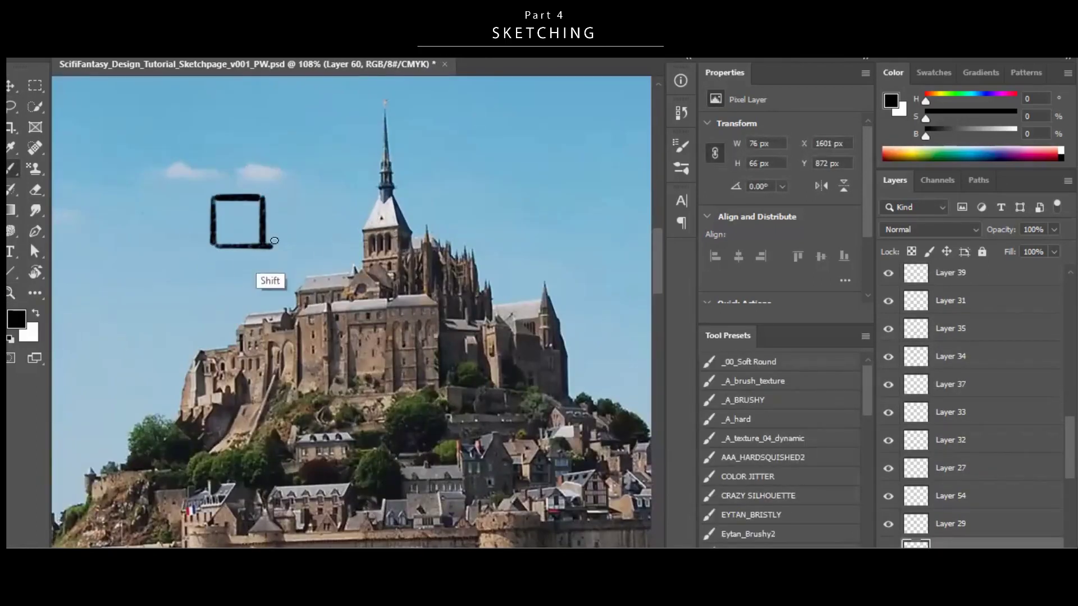
key(e)
drag(271, 242, 268, 251)
Sketch the tapering roof sides and small stacked blocks above the square, following the abbey tower in the photo.
key(b)
drag(381, 237, 431, 282)
drag(397, 245, 384, 289)
drag(389, 334, 476, 335)
mouse_move(378, 323)
mouse_down()
mouse_move(379, 360)
mouse_move(424, 244)
mouse_up()
drag(618, 244, 359, 253)
drag(316, 199, 307, 239)
drag(387, 213, 335, 269)
drag(336, 269, 307, 268)
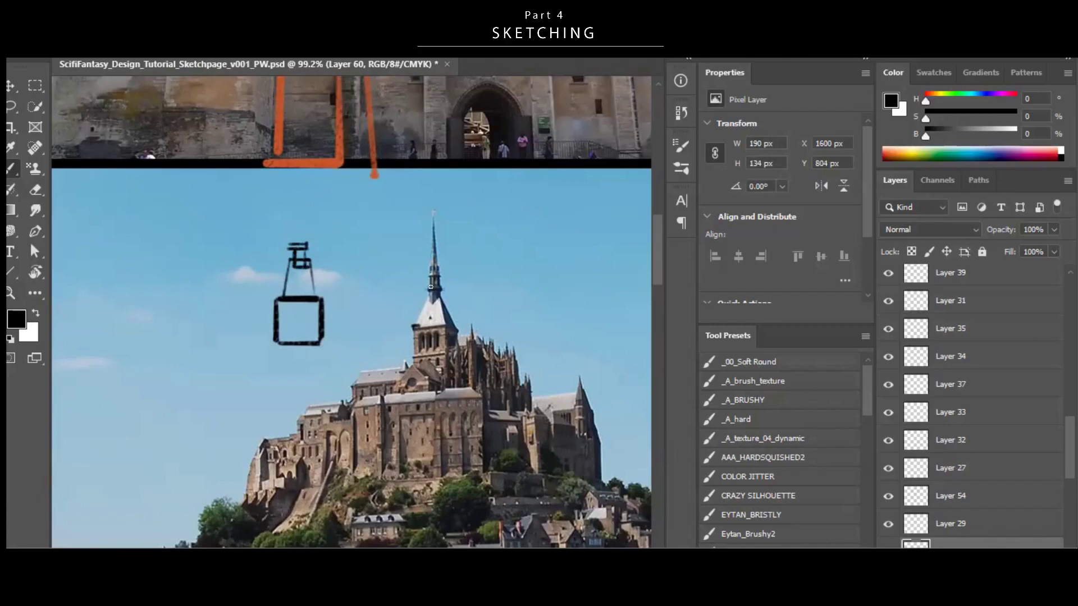
Draw a tall, thin tapering spire with a small finial on top of the stacked blocks.
drag(291, 218, 306, 218)
drag(327, 244, 237, 333)
drag(240, 255, 263, 192)
shift+click(232, 148)
scroll(448, 233, up, 5)
scroll(414, 258, down, 5)
Move the sketched spire tower off the photo onto the blank canvas between the bell arch and the red silhouette.
key(v)
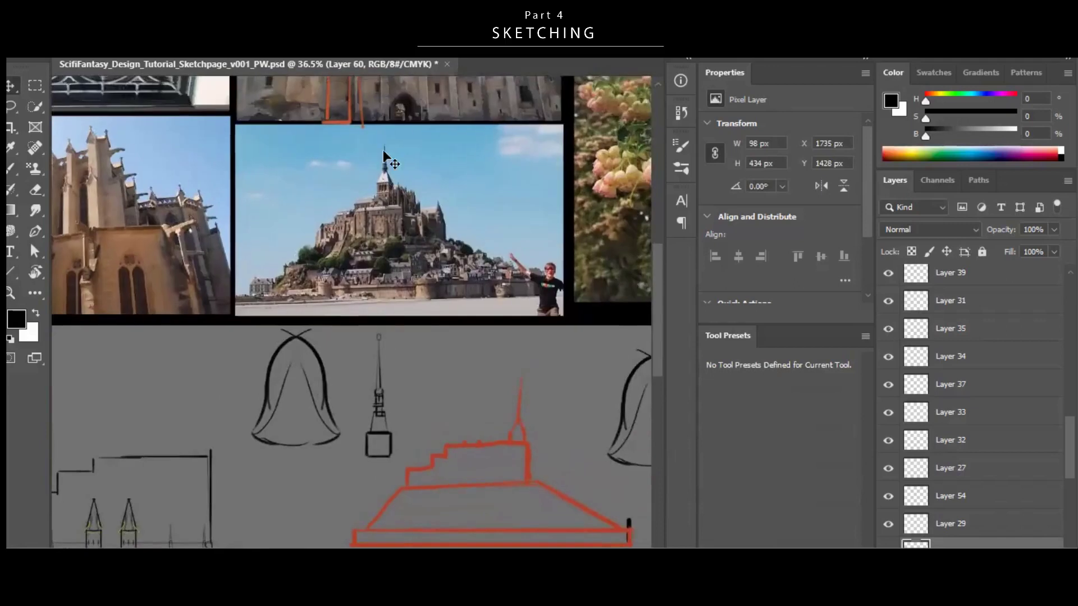
drag(390, 163, 443, 79)
drag(375, 322, 379, 342)
Duplicate the bell arch and scale copies down over the spire tower as a small bell and a wide, flat brim.
drag(265, 424, 233, 392)
scroll(407, 317, up, 3)
ctrl+click(403, 306)
drag(314, 288, 326, 341)
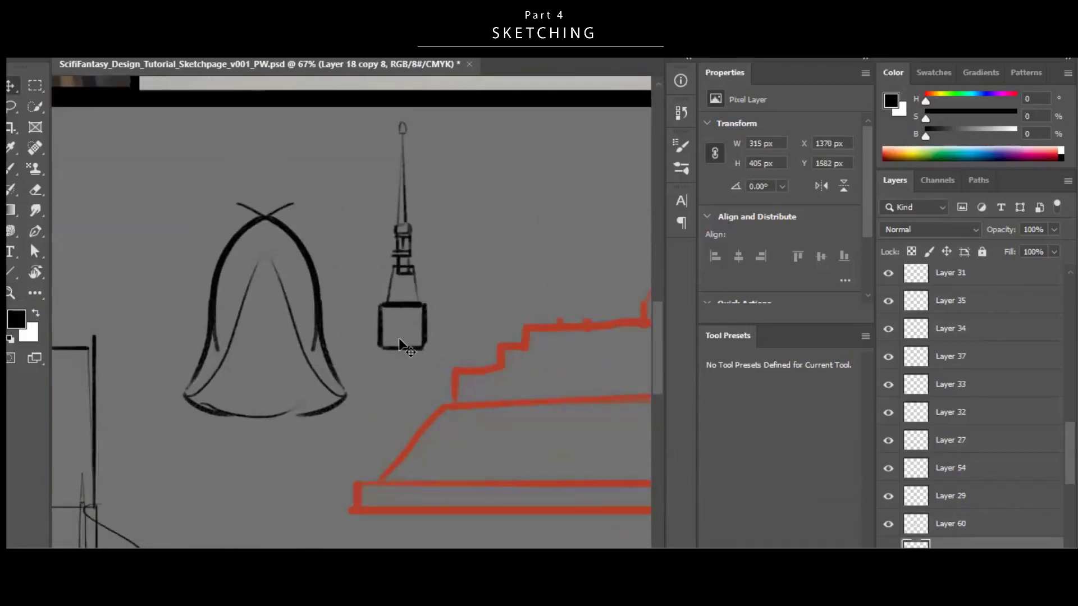
key(ctrl+z)
drag(320, 291, 452, 260)
key(ctrl+t)
drag(487, 158, 429, 234)
drag(406, 264, 400, 287)
key(Return)
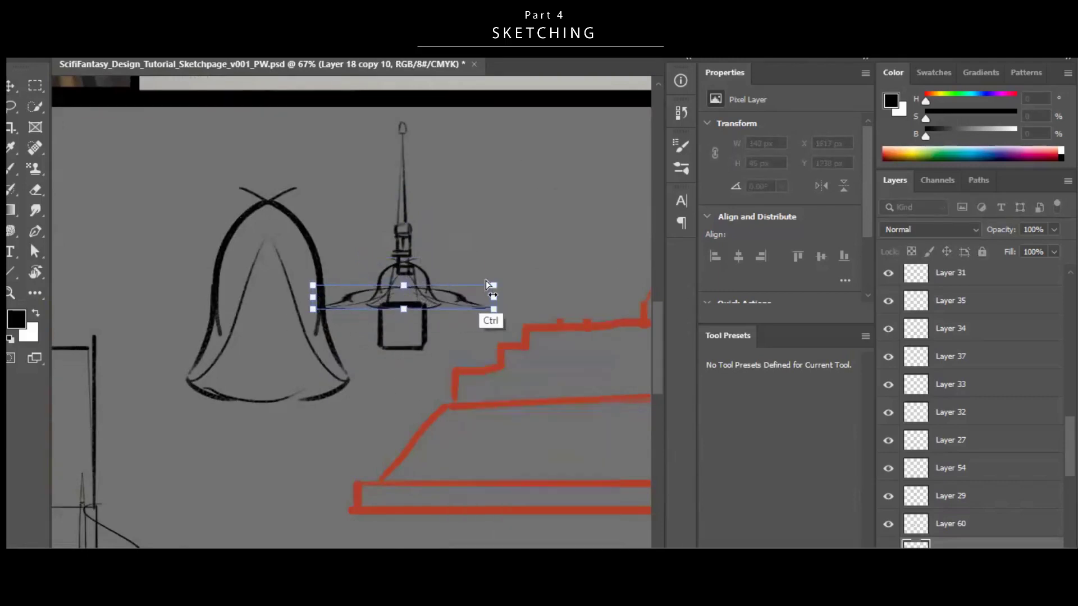
Adjust the height of the small bell on the tower and move the flattened brim copy away to the right.
drag(231, 233, 149, 200)
drag(489, 320, 479, 368)
key(ctrl+shift+alt+n)
key(ctrl+t)
drag(397, 351, 397, 367)
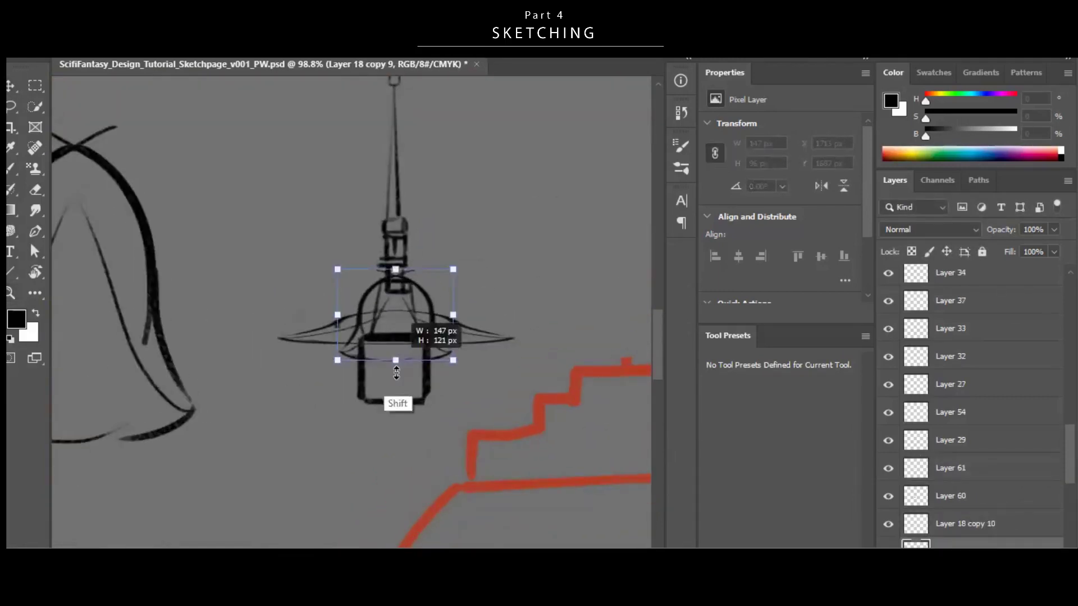
key(Return)
drag(466, 331, 581, 261)
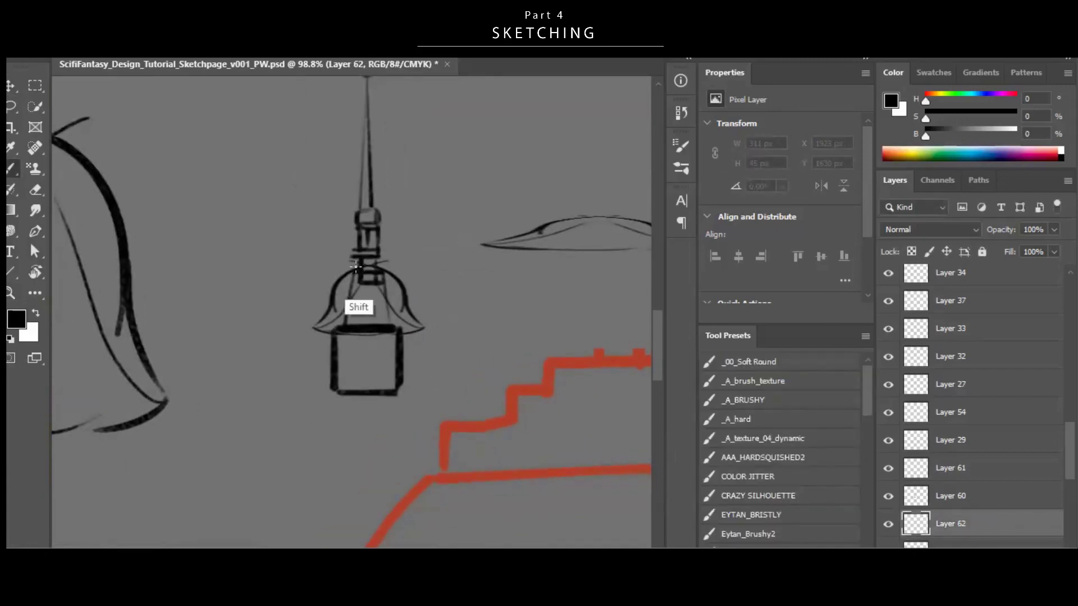
Undo the last strokes, then select the tower's square base and shorten it into a low block beneath the bell.
key(ctrl+z)
key(ctrl+z)
key(v)
ctrl+click(392, 368)
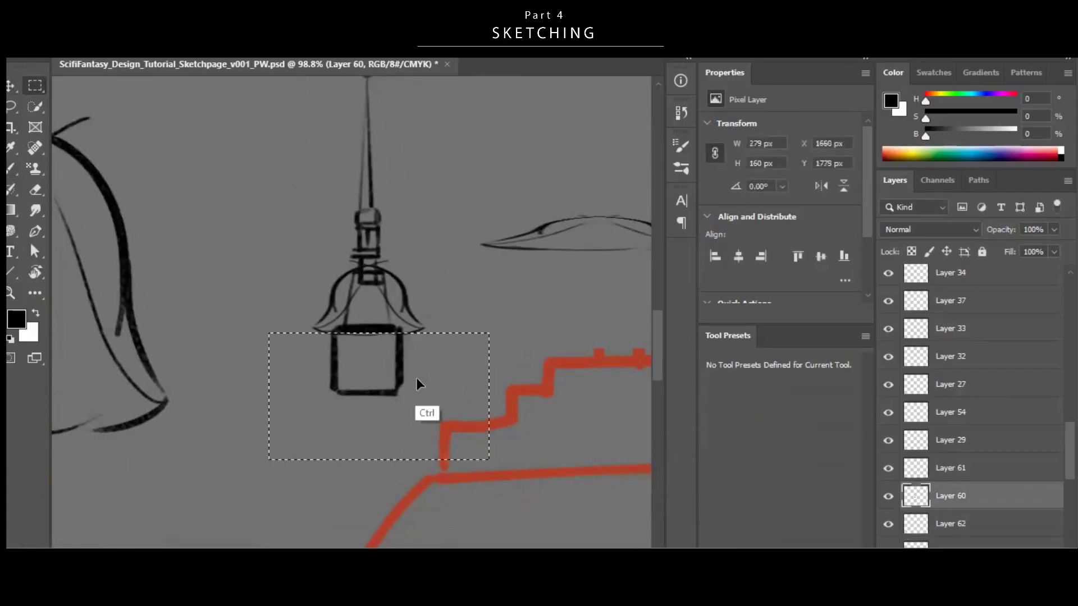
drag(416, 380, 421, 372)
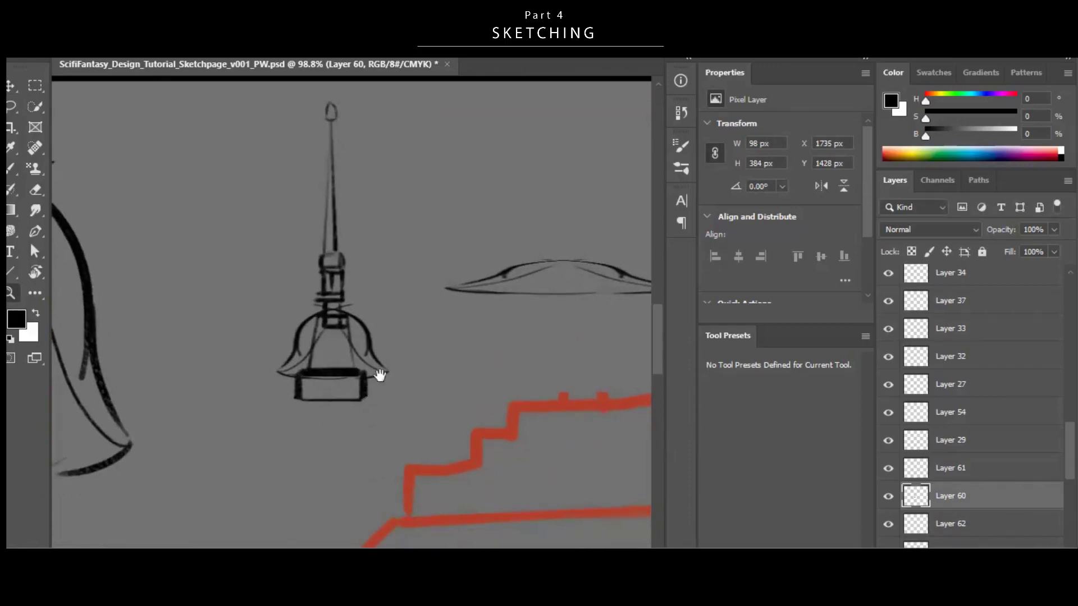
key(z)
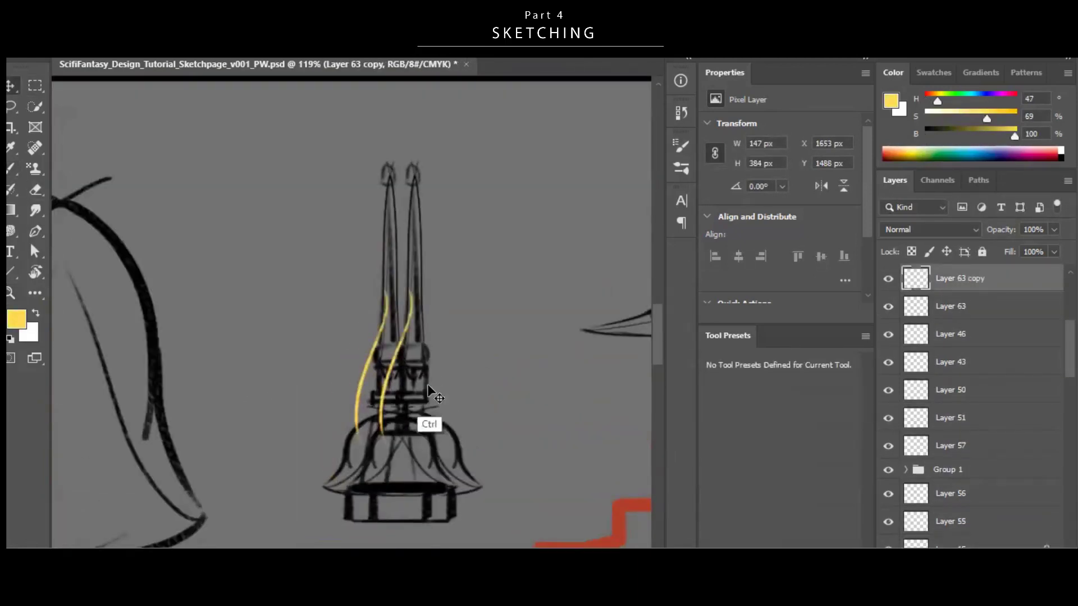
Flip the duplicated tower horizontally and overlay it on the original to make a symmetrical spire.
right_click(448, 412)
click(444, 376)
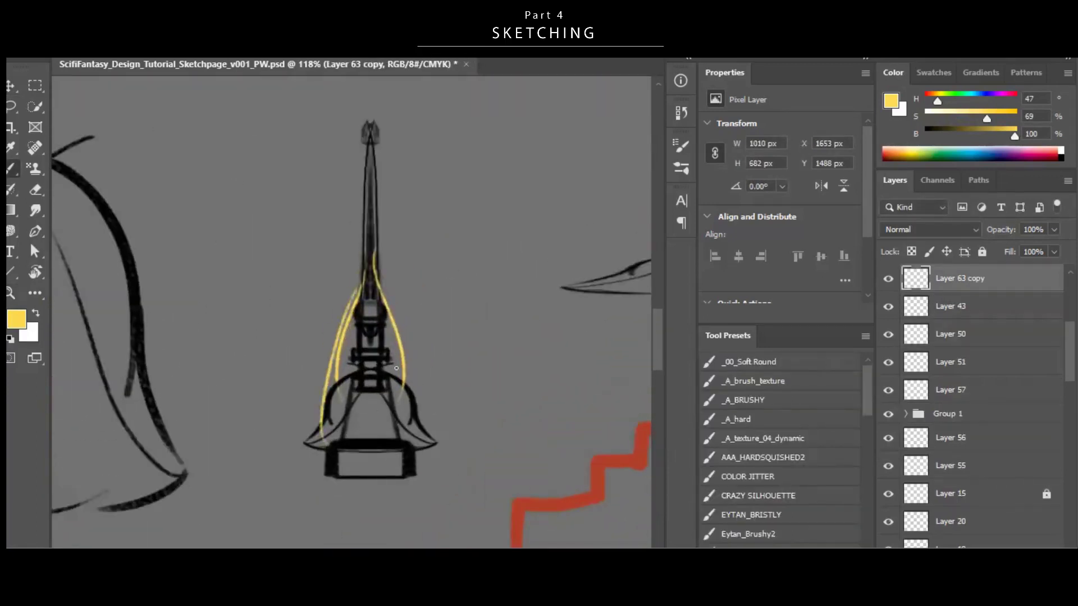
scroll(396, 368, down, 3)
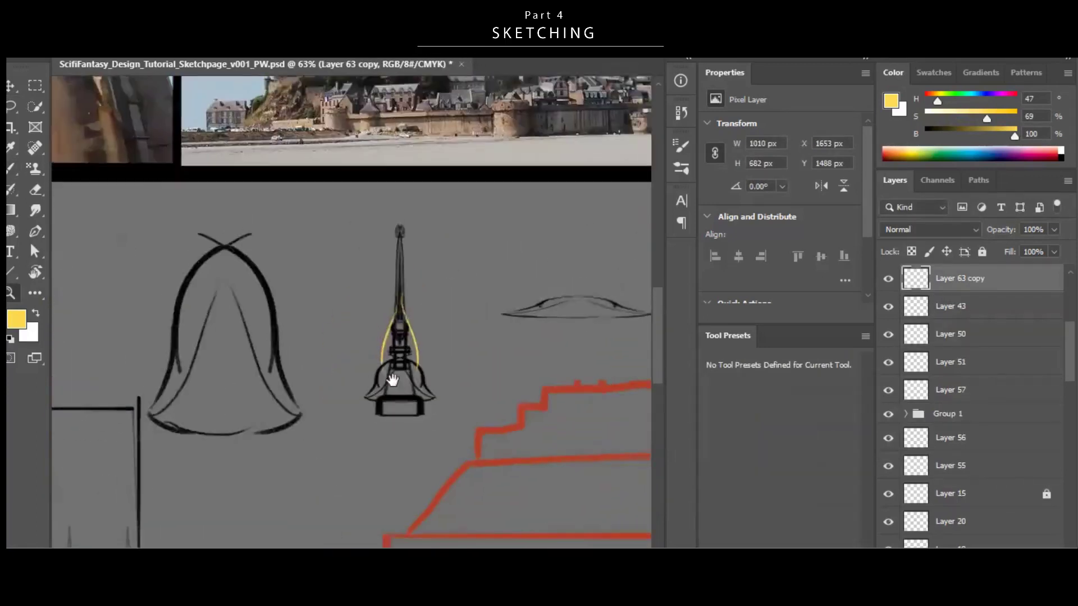
drag(469, 287, 391, 317)
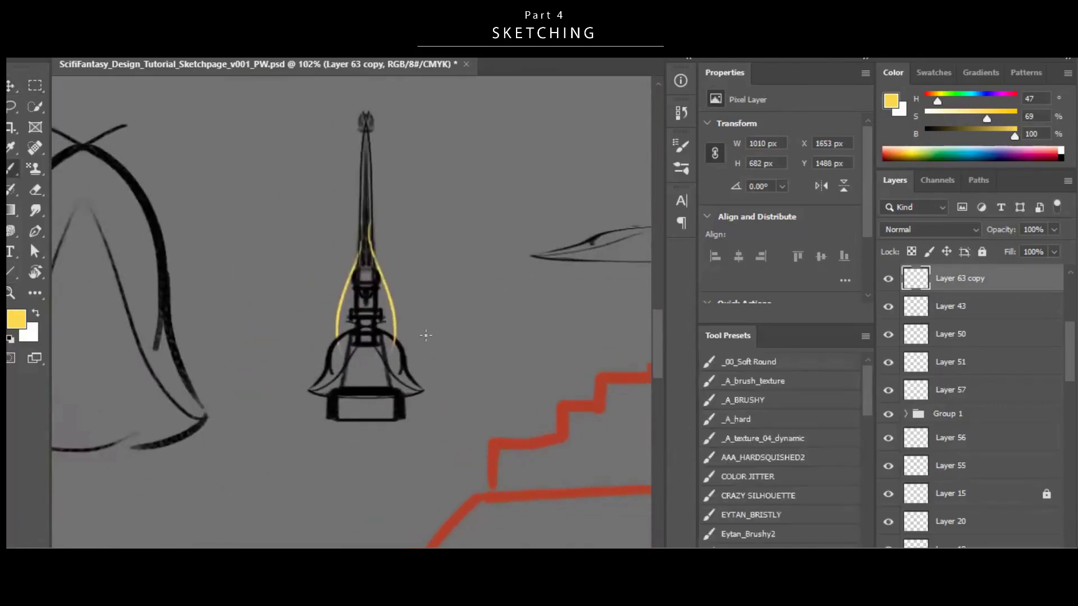
Select the tower's lower bell and base and shift them up to overlap the neck.
key(m)
drag(281, 486, 435, 328)
drag(402, 337, 402, 298)
key(ctrl+d)
key(b)
scroll(397, 389, down, 2)
scroll(390, 331, up, 3)
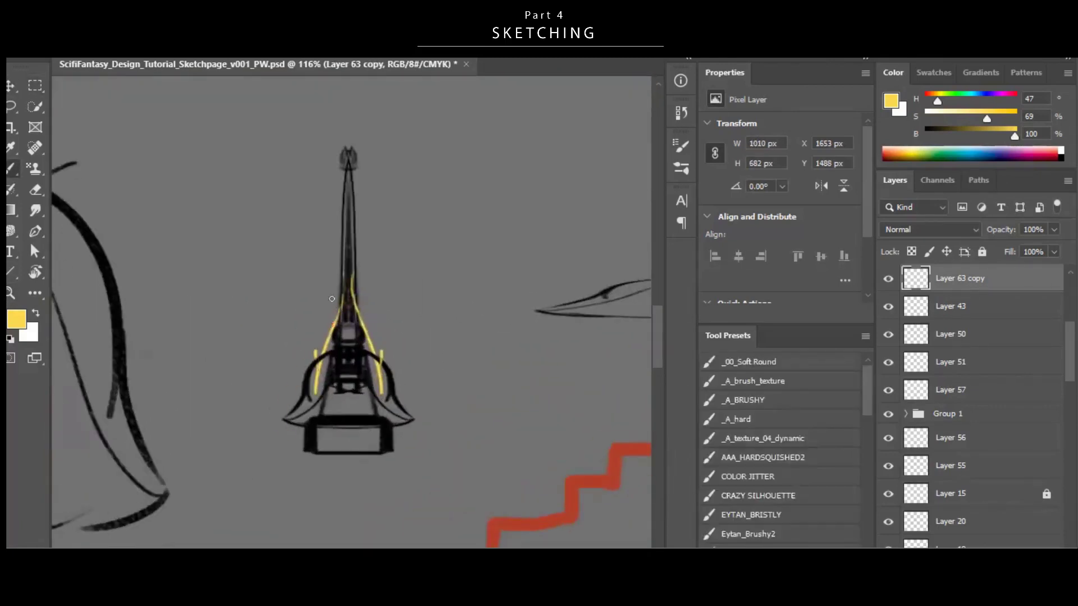
Stretch the tower vertically and shorten its base block for an overall height of about 470 px.
key(ctrl+t)
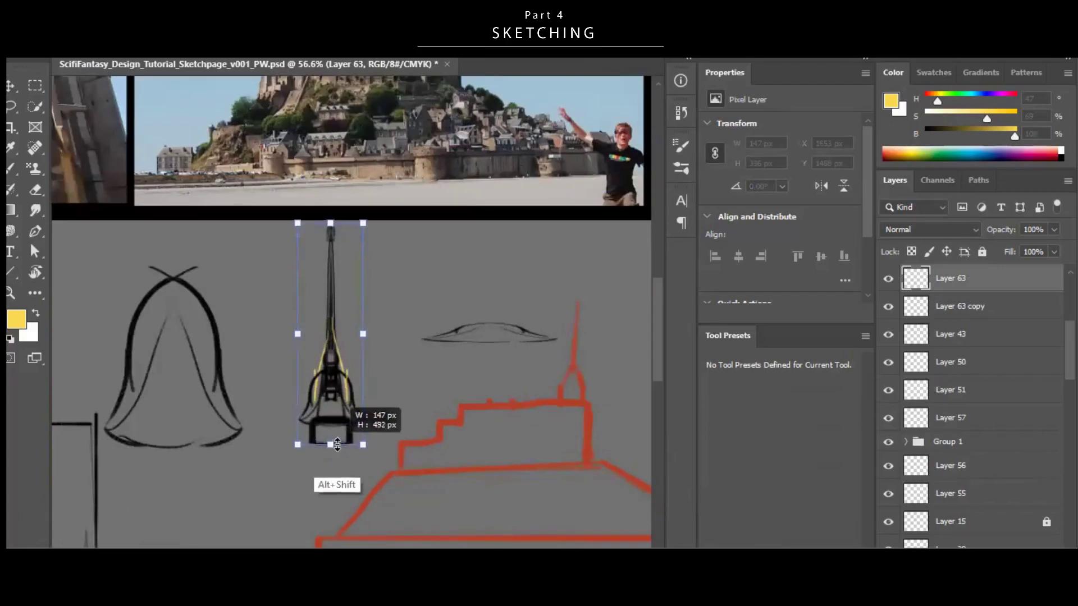
drag(338, 444, 337, 443)
key(Return)
drag(337, 444, 339, 431)
key(m)
drag(272, 470, 394, 411)
key(ctrl+d)
Outline the tower's base block in yellow and draw a row of pointed arches inside it.
key(b)
scroll(286, 260, up, 2)
drag(338, 443, 330, 485)
scroll(408, 430, up, 3)
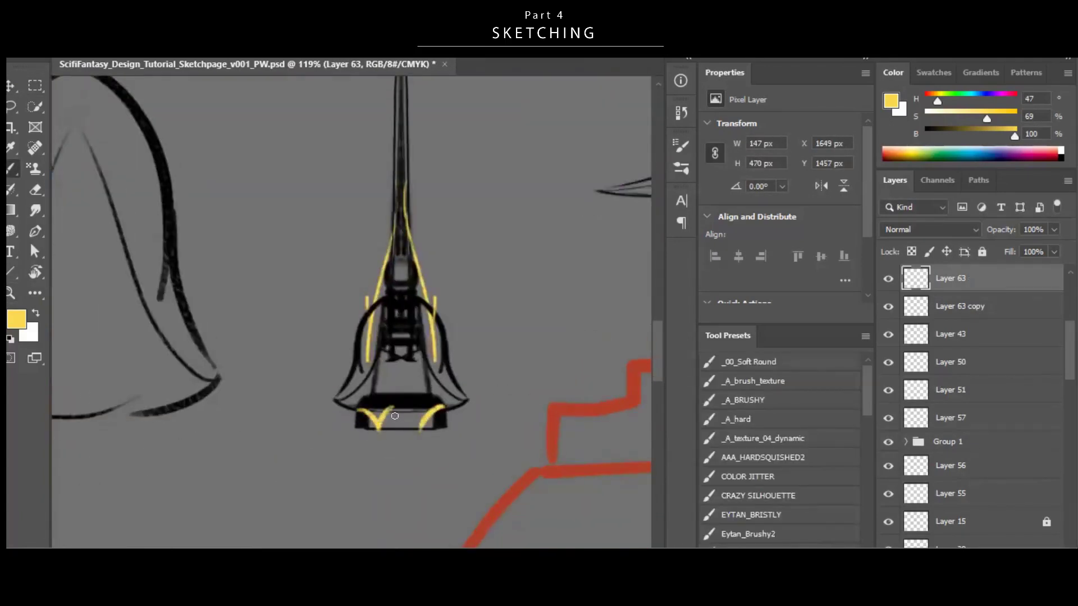
drag(355, 430, 447, 431)
drag(444, 408, 447, 431)
scroll(419, 387, down, 2)
drag(418, 371, 419, 388)
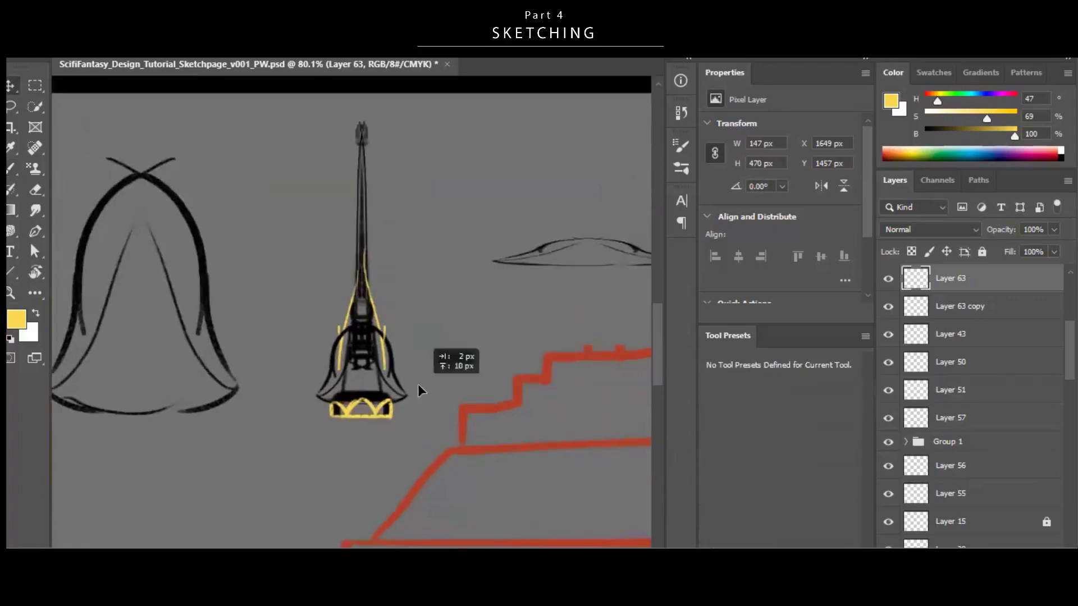
Draw a yellow pointed scallop across the upper bell between the two vertical side strokes.
scroll(365, 387, up, 3)
drag(339, 326, 369, 357)
drag(330, 298, 339, 331)
Trace the curled petal rim of a bell flower in the blossom photo with a short yellow stroke, redrawing it once.
scroll(393, 314, down, 4)
drag(449, 135, 635, 233)
scroll(564, 256, up, 4)
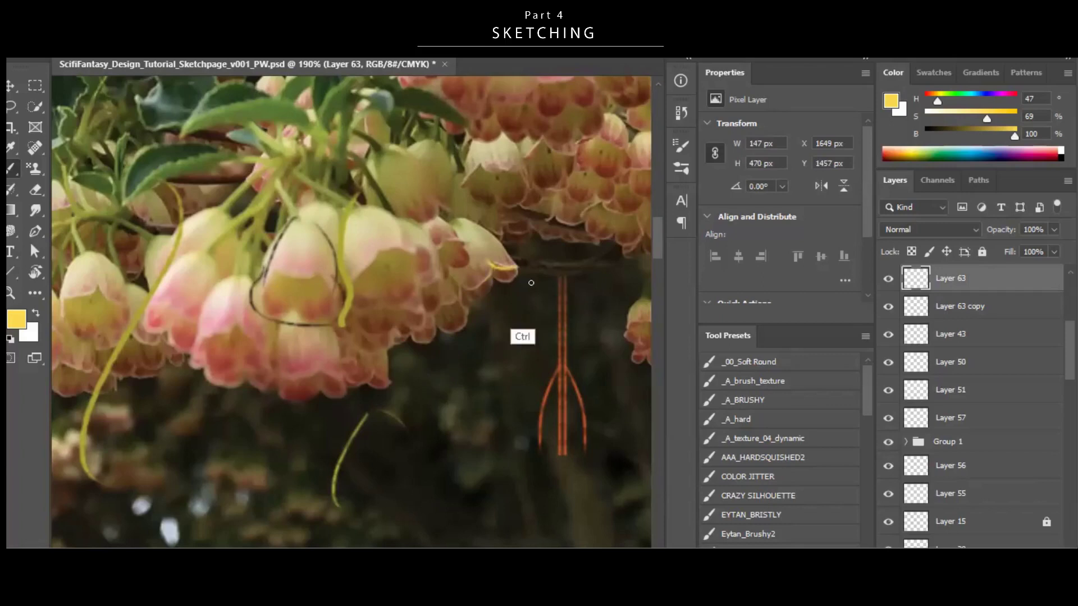
key(ctrl+z)
drag(490, 263, 515, 272)
Draw the bell's curved lower rim in yellow on a new layer and mirror a copy to the opposite side.
scroll(515, 299, down, 4)
drag(269, 450, 375, 345)
scroll(375, 345, up, 3)
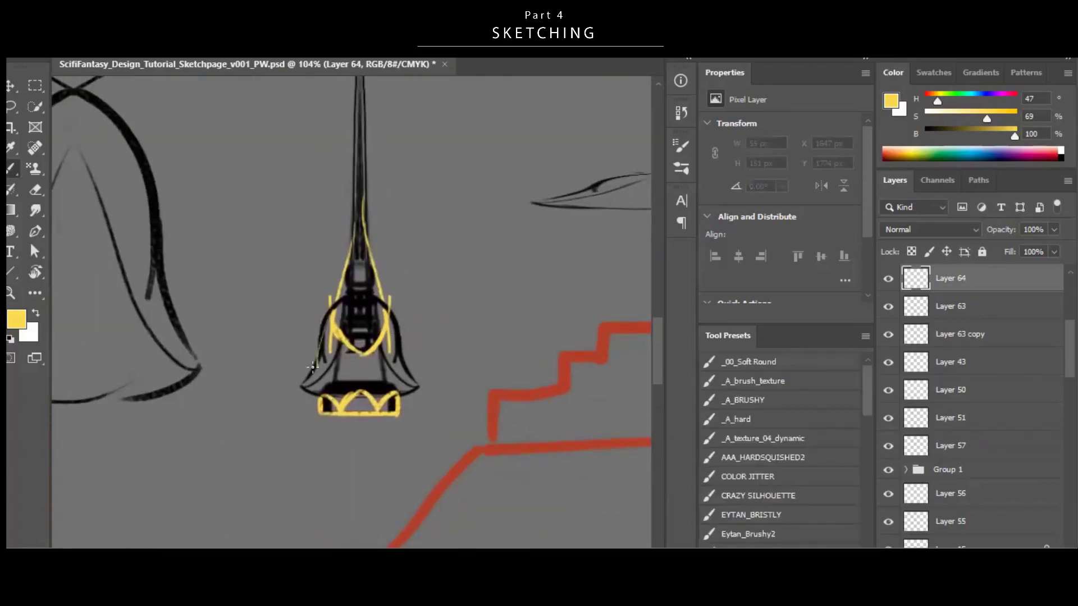
drag(335, 395, 412, 395)
key(ctrl+t)
right_click(406, 398)
click(458, 379)
key(Return)
drag(488, 395, 508, 395)
Draw the bell's flaring side outline in yellow on a new layer and mirror a copy onto the opposite side.
ctrl+click(421, 332)
key(ctrl+alt+shift+n)
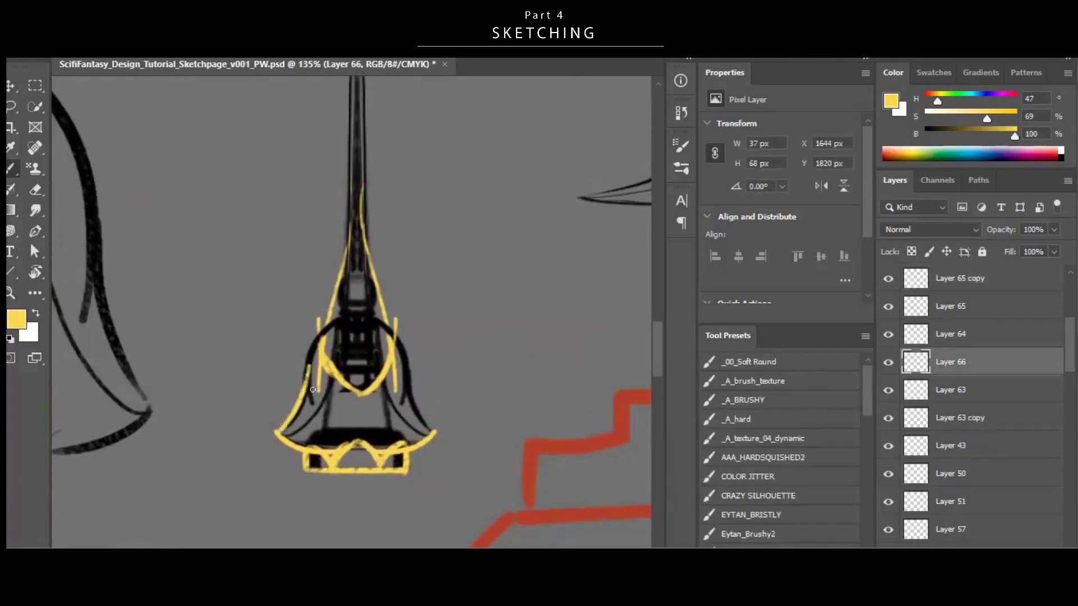
drag(338, 313, 306, 386)
drag(359, 362, 346, 362)
drag(320, 398, 387, 399)
key(ctrl+t)
right_click(380, 399)
click(431, 379)
key(Return)
mouse_move(440, 457)
mouse_down()
mouse_move(399, 457)
mouse_move(417, 457)
mouse_up()
On a new layer, draw a curved yellow stroke at the spire's tip and mirror a copy to form a crossed finial.
key(ctrl+alt+shift+n)
drag(392, 399, 359, 399)
mouse_move(498, 336)
mouse_down()
mouse_move(348, 406)
mouse_move(445, 325)
mouse_up()
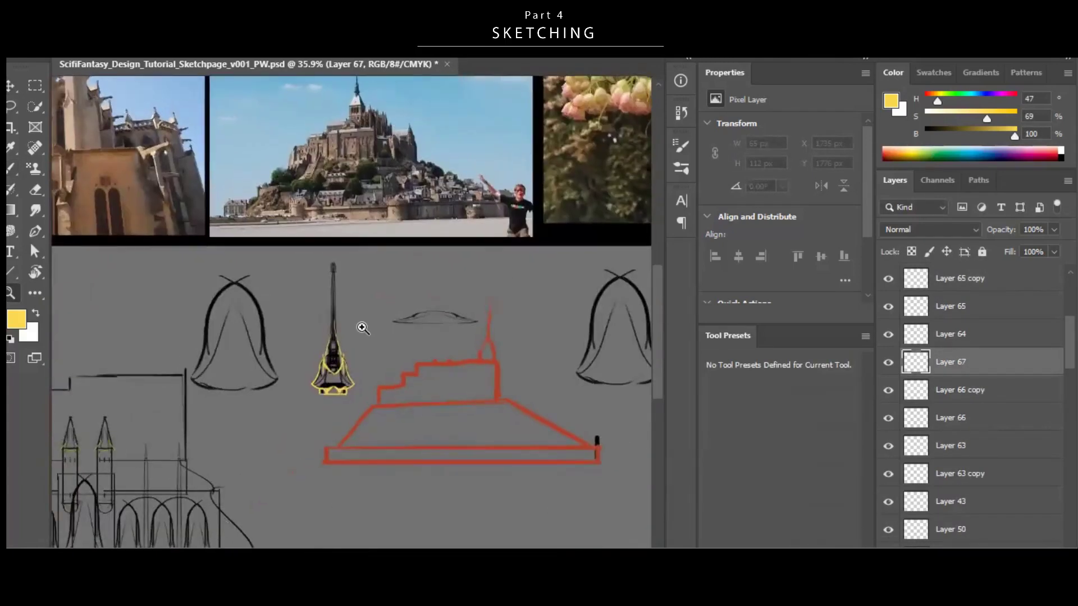
drag(326, 280, 374, 280)
drag(354, 203, 355, 213)
key(ctrl+t)
right_click(364, 267)
mouse_move(339, 267)
mouse_down()
mouse_move(363, 267)
mouse_move(312, 280)
mouse_up()
click(415, 556)
Select both halves of the yellow finial and transform them together to fit over the spire's tip.
shift+click(955, 389)
key(ctrl+t)
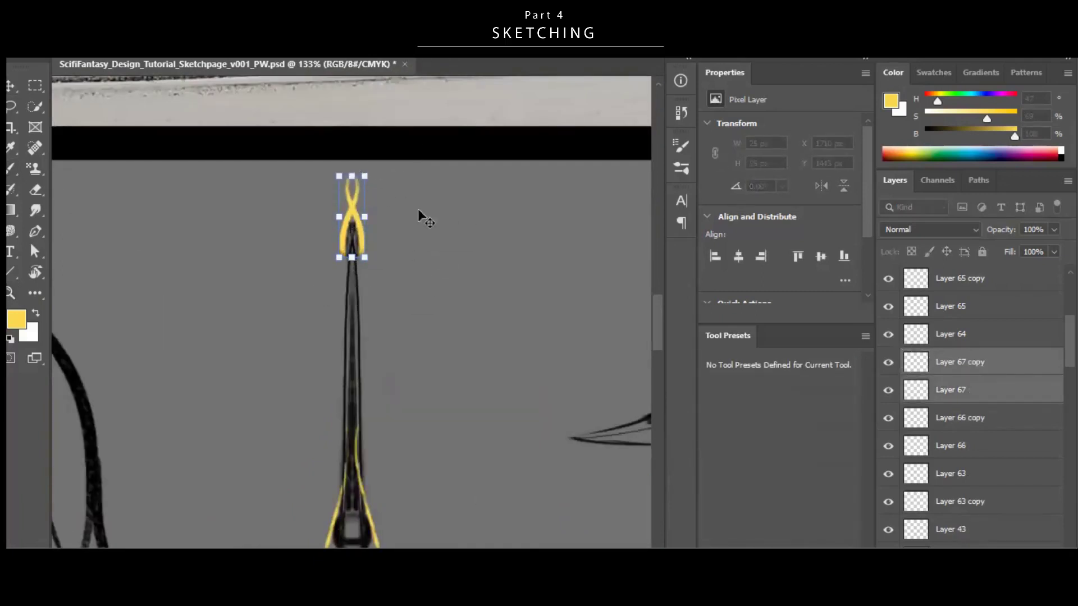
drag(423, 286, 385, 286)
Select the layer of the black spire sketch and reset the brush colour to black.
drag(386, 369, 443, 367)
ctrl+click(424, 362)
key(b)
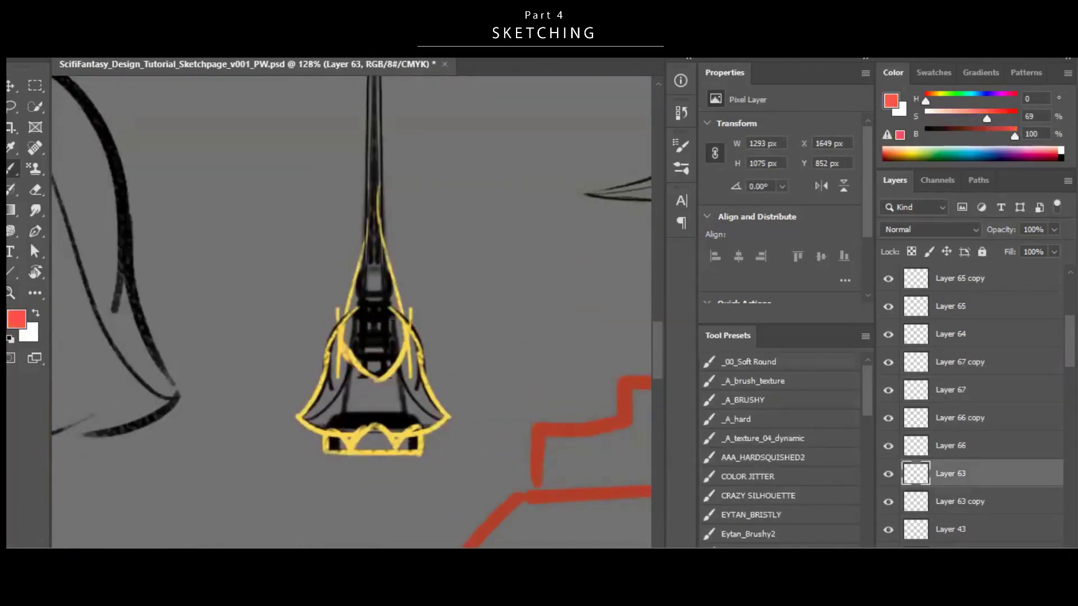
scroll(392, 318, down, 2)
key(d)
scroll(393, 365, up, 3)
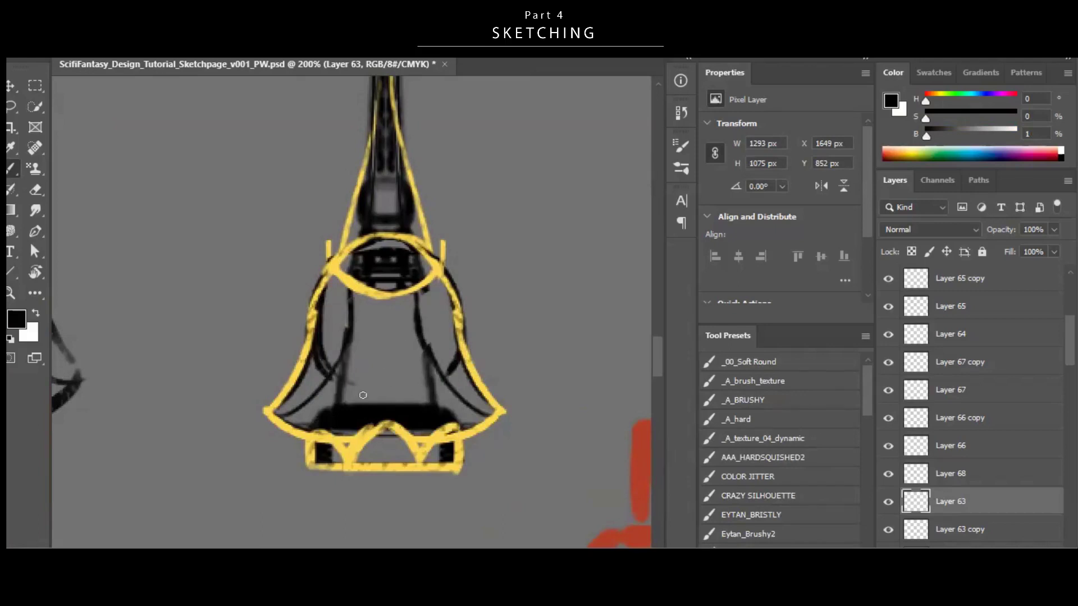
scroll(366, 374, up, 2)
On a new layer, trace the bell's inner side lines in yellow sampled from the existing outline.
key(ctrl+shift+alt+n)
scroll(393, 381, down, 3)
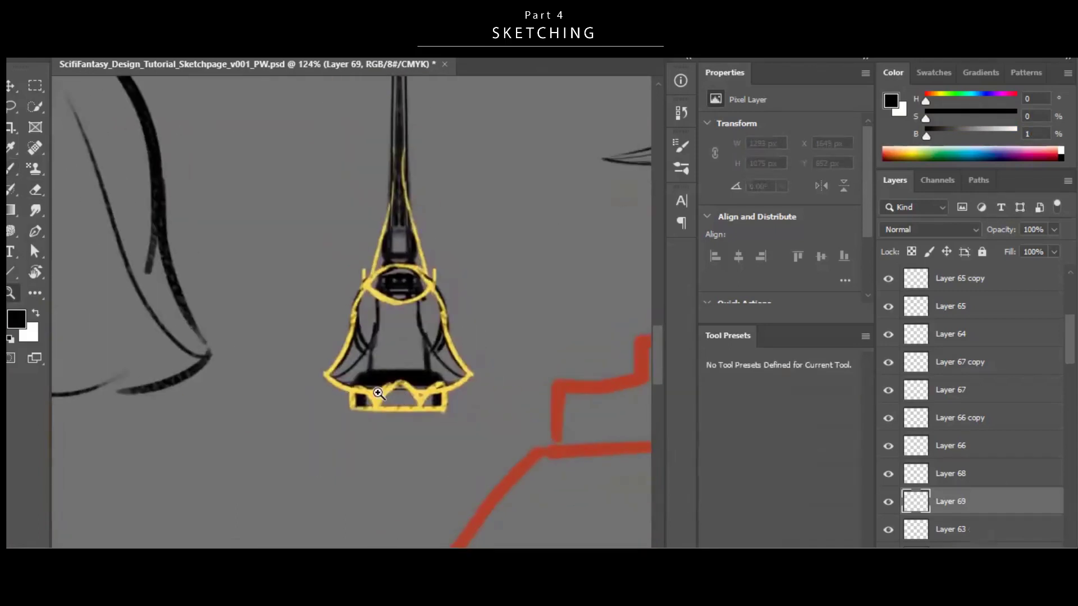
scroll(393, 388, up, 3)
key(b)
alt+click(510, 275)
drag(508, 315, 494, 344)
drag(366, 235, 331, 362)
scroll(496, 479, down, 2)
key(r)
drag(495, 479, 519, 167)
drag(335, 312, 457, 230)
key(Escape)
Draw small yellow arch details inside the band at the bell's base.
scroll(409, 325, down, 4)
scroll(396, 348, up, 3)
scroll(375, 449, up, 1)
drag(343, 419, 330, 432)
drag(345, 419, 357, 432)
drag(284, 421, 300, 434)
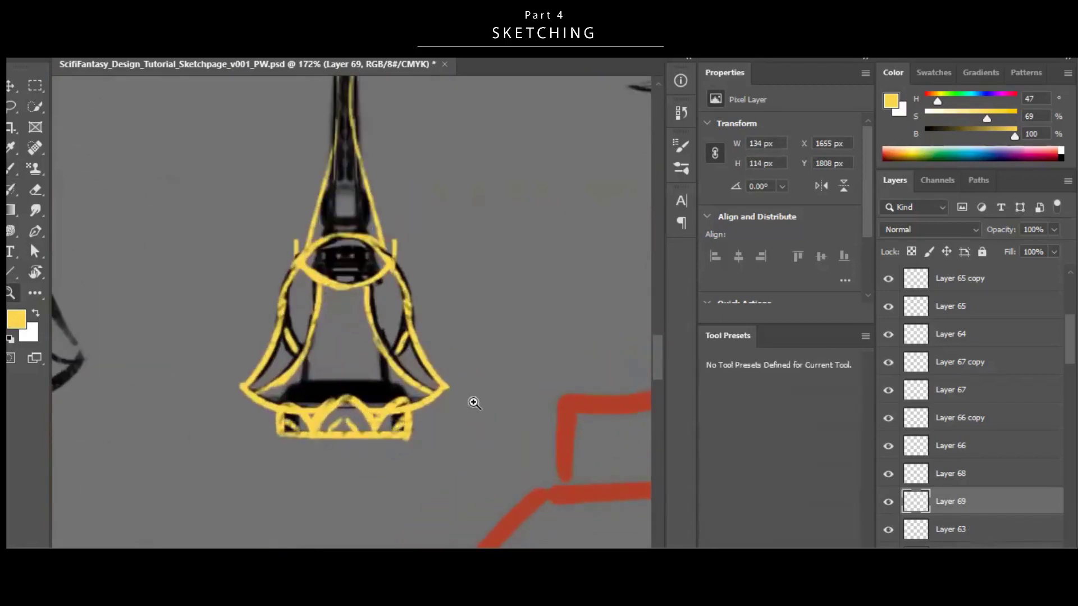
On a new layer, draw a small rounded yellow outline around the opening at the spire's neck, redoing the first stroke.
scroll(471, 402, down, 3)
click(950, 529)
key(ctrl+shift+alt+n)
scroll(440, 337, up, 2)
key(b)
drag(393, 321, 386, 335)
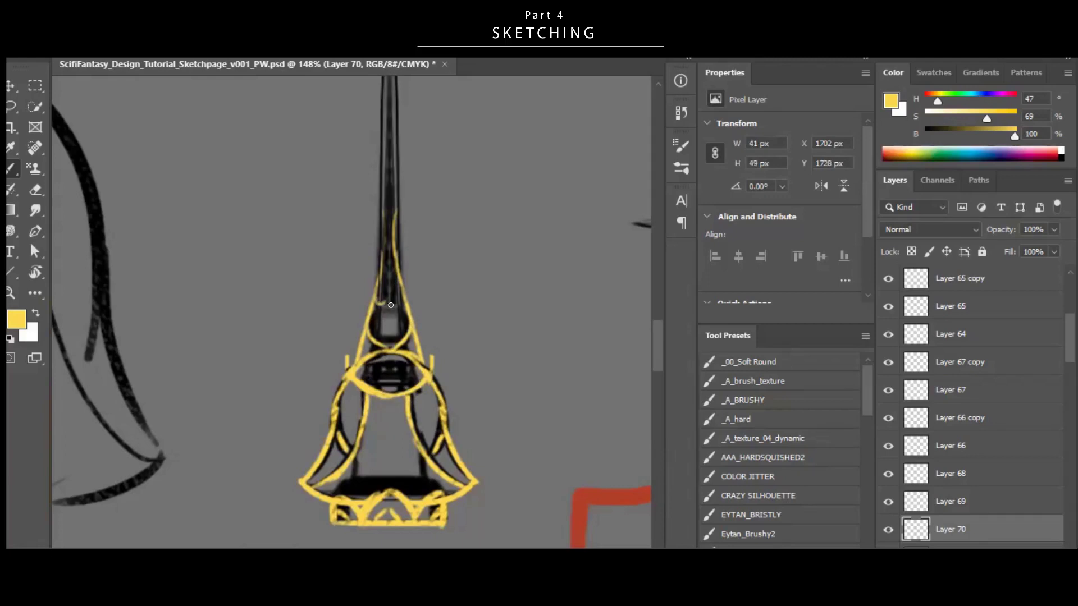
key(ctrl+z)
drag(373, 317, 382, 339)
scroll(371, 344, down, 3)
scroll(371, 343, up, 4)
drag(397, 248, 405, 331)
scroll(453, 341, down, 5)
Merge the selected spire layers and cut a lassoed part of the drawing onto its own layer.
drag(367, 204, 515, 307)
drag(378, 269, 422, 351)
key(ctrl+e)
drag(490, 251, 438, 250)
key(l)
mouse_move(338, 170)
mouse_down()
mouse_move(348, 380)
mouse_move(401, 217)
mouse_up()
key(ctrl+shift+j)
mouse_move(433, 379)
mouse_down()
mouse_move(549, 327)
mouse_move(559, 340)
mouse_up()
Move the spire onto the right end of the cathedral's stepped roof and transform it to fit.
key(v)
drag(486, 289, 314, 276)
drag(382, 247, 529, 206)
key(ctrl+t)
drag(336, 148, 329, 160)
key(Return)
drag(538, 303, 451, 293)
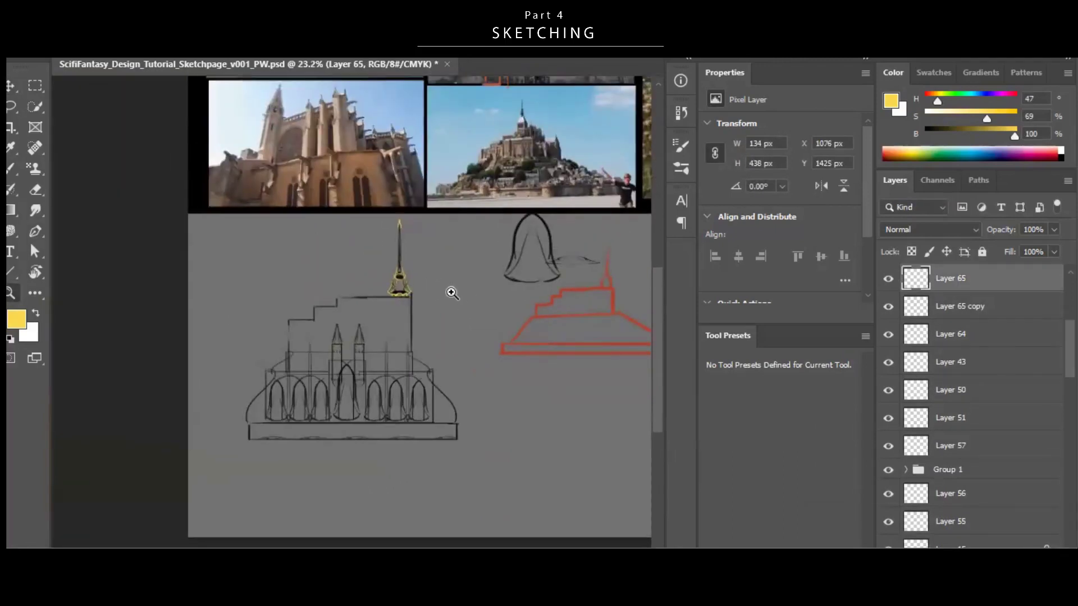
Adjust the spire and roofline so that the spire's base sits slightly above the roof.
drag(216, 466, 488, 241)
drag(497, 310, 493, 359)
scroll(396, 351, up, 4)
click(398, 352)
scroll(397, 354, down, 6)
scroll(397, 354, up, 6)
click(293, 287)
drag(319, 284, 317, 293)
key(Return)
mouse_move(392, 269)
mouse_down()
mouse_move(421, 266)
mouse_move(392, 287)
mouse_up()
key(z)
click(421, 464)
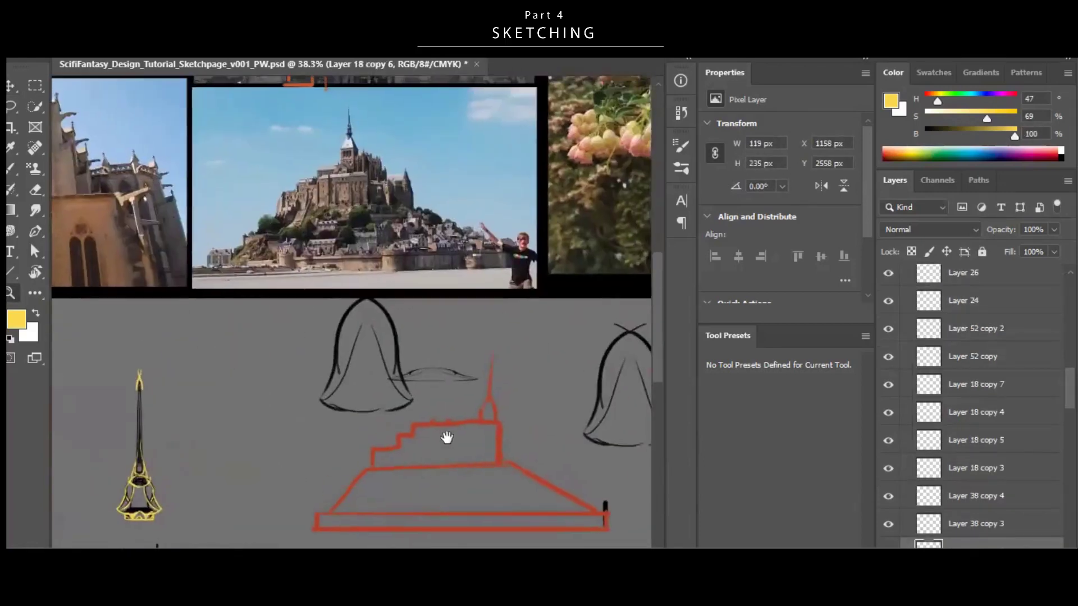
Place copies of the bell-shaped arch beneath the spire and resize them as a wider flaring tier.
scroll(324, 192, up, 5)
key(b)
drag(296, 223, 365, 225)
key(v)
scroll(381, 149, down, 5)
drag(327, 402, 509, 134)
scroll(509, 134, down, 3)
drag(528, 140, 528, 141)
drag(371, 262, 378, 272)
key(Return)
Centre the flaring arch under the spire, with its lower edge on the roofline.
drag(391, 267, 455, 271)
drag(455, 272, 429, 255)
drag(383, 267, 383, 268)
key(b)
ctrl+drag(316, 217, 335, 220)
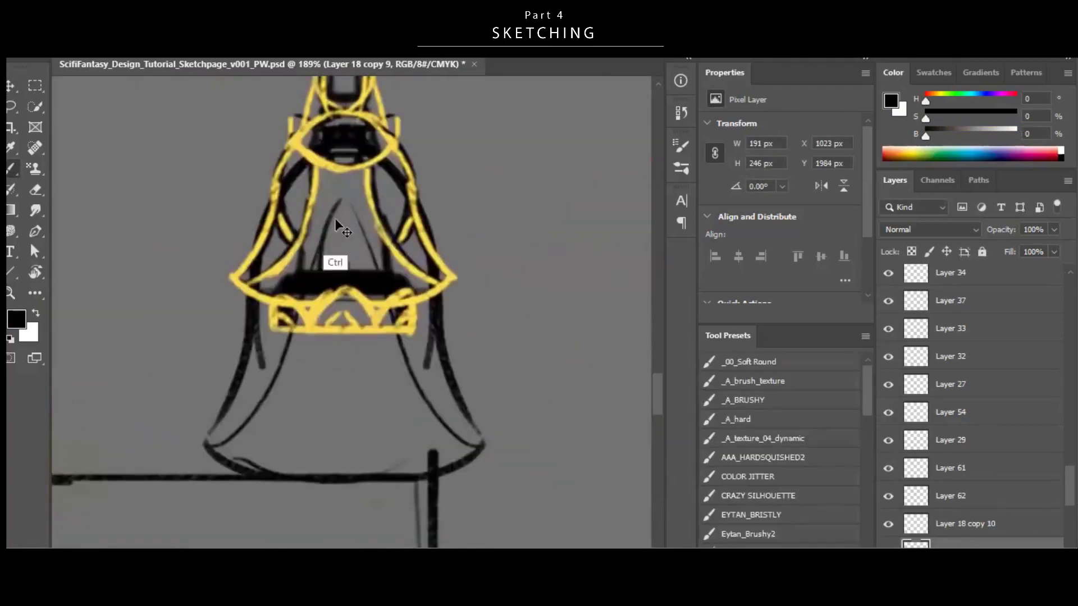
Draw a vertical black wall line below the spire's base and place a matching line on the opposite side.
scroll(310, 273, up, 1)
drag(326, 339, 306, 282)
mouse_move(359, 320)
ctrl+mouse_down()
mouse_move(318, 373)
mouse_move(288, 338)
ctrl+mouse_up()
ctrl+drag(281, 351, 277, 357)
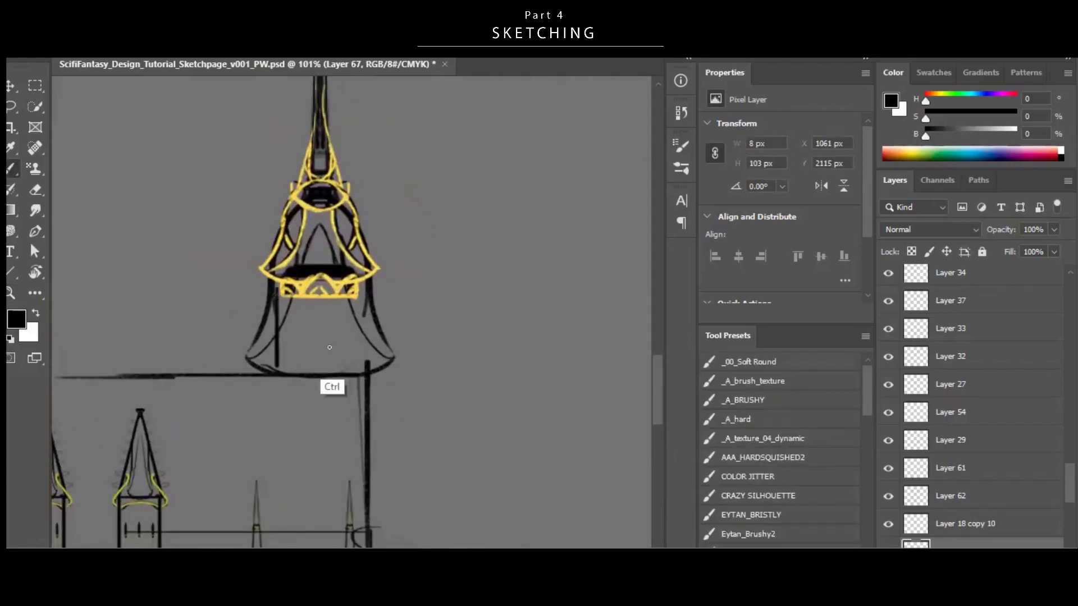
scroll(385, 371, down, 5)
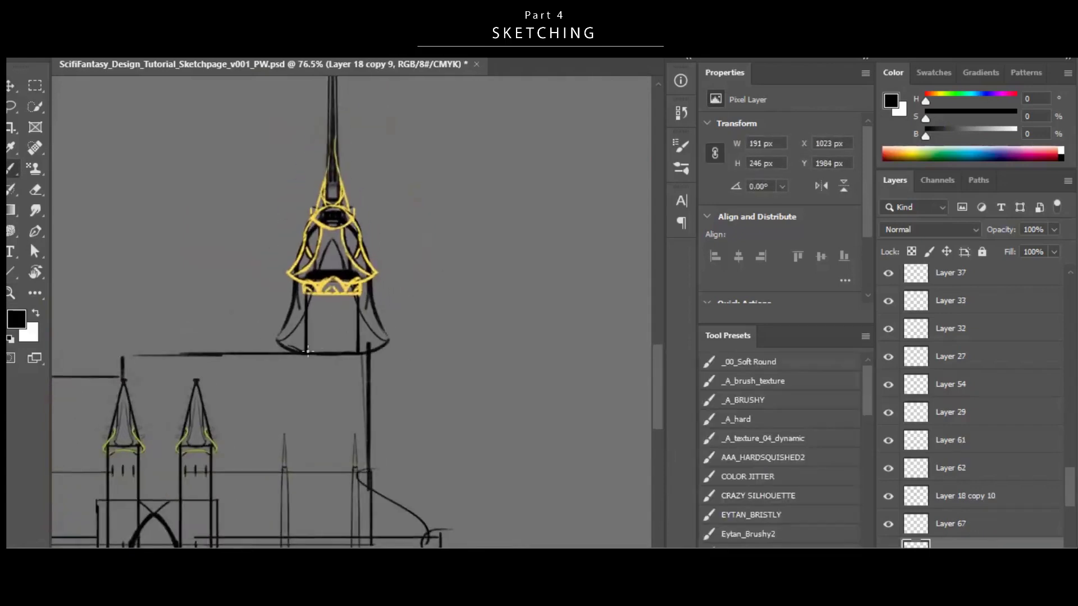
Try to rework the flaring arch under the spire with a free transform.
ctrl+drag(363, 348, 386, 269)
ctrl+click(343, 331)
ctrl+drag(427, 344, 388, 348)
key(ctrl+t)
right_click(344, 371)
click(404, 359)
key(ctrl+z)
Scale the flaring arch under the spire into a lower, flatter shape.
alt+shift+drag(420, 276, 424, 329)
key(ctrl+t)
shift+drag(351, 400, 351, 456)
shift+drag(366, 381, 366, 355)
key(Return)
Reposition and transform the flattened arch so its sides flare out as eaves around the short tower walls.
ctrl+drag(427, 336, 375, 379)
key(ctrl+t)
shift+drag(378, 394, 405, 337)
key(ctrl+t)
right_click(355, 332)
click(341, 416)
Select the spire together with its eaves and raise them well clear of the cathedral roof.
key(b)
ctrl+shift+click(359, 295)
ctrl+drag(406, 337, 406, 301)
mouse_move(406, 301)
ctrl+mouse_down()
mouse_move(386, 314)
mouse_move(390, 339)
ctrl+mouse_up()
key(Return)
drag(390, 339, 397, 305)
On a new layer, draw the tower's long side wall below the eaves and mirror a copy to the opposite side.
key(ctrl+alt+shift+n)
drag(315, 329, 319, 433)
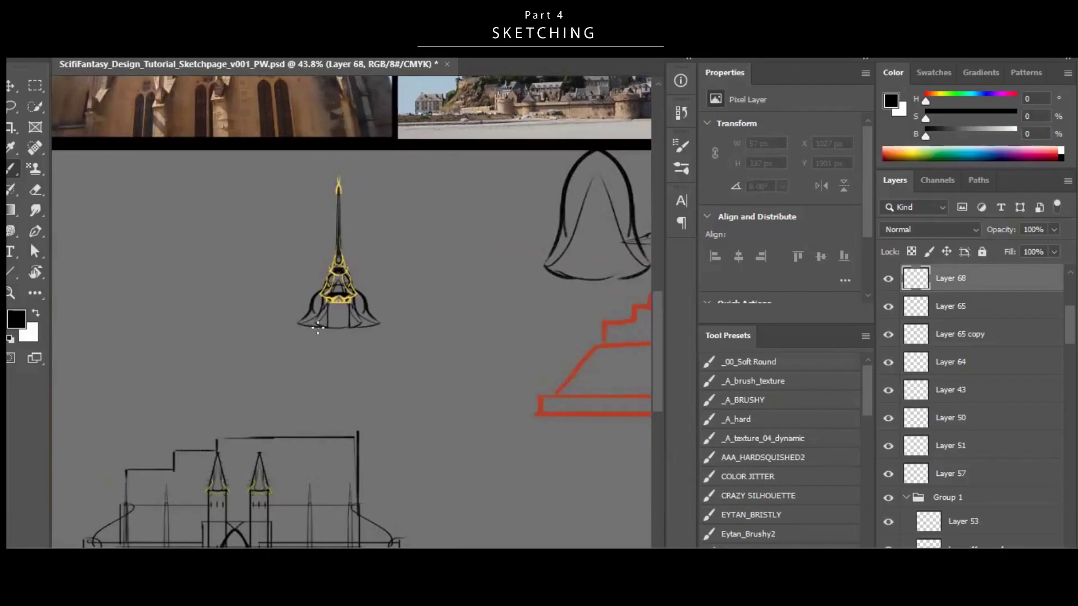
ctrl+alt+drag(327, 390, 369, 391)
key(ctrl+t)
right_click(354, 377)
click(423, 356)
key(Return)
Transform the tower's two side walls to fit below the eaves and merge them into one layer.
key(ctrl+t)
alt+shift+drag(332, 317, 328, 361)
drag(464, 345, 427, 345)
key(ctrl+e)
key(e)
key(v)
Select the spire, eaves and tower walls and lower them together onto the cathedral's roof.
ctrl+shift+drag(358, 296, 426, 331)
drag(524, 353, 477, 378)
ctrl+drag(359, 397, 381, 397)
drag(407, 399, 432, 376)
ctrl+click(628, 218)
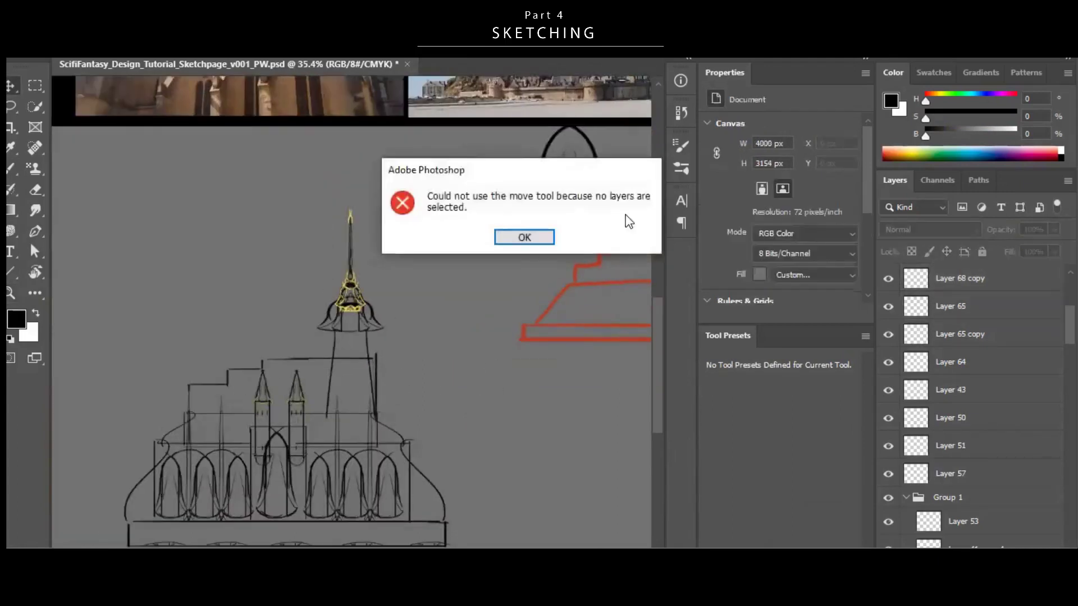
click(525, 237)
Place an arch inside the tower below the eaves, resize it and erase overlapping lines.
ctrl+drag(334, 340, 382, 338)
ctrl+click(416, 244)
drag(387, 444, 382, 534)
key(Return)
key(e)
scroll(349, 387, down, 3)
drag(315, 388, 441, 387)
Refine the tower's arch and lines and shift the old stepped roofline aside to the right.
mouse_move(494, 337)
ctrl+mouse_down()
mouse_move(460, 334)
mouse_move(499, 314)
ctrl+mouse_up()
key(b)
drag(392, 284, 365, 369)
mouse_move(421, 381)
ctrl+mouse_down()
mouse_move(380, 384)
mouse_move(450, 342)
mouse_move(407, 344)
mouse_move(343, 320)
ctrl+mouse_up()
ctrl+click(480, 321)
mouse_move(346, 352)
ctrl+mouse_down()
mouse_move(356, 354)
mouse_move(312, 389)
mouse_move(360, 382)
ctrl+mouse_up()
Draw a sweeping curved roofline from the roof's left end up to the tower and remove the old stepped roofline.
drag(189, 316, 429, 260)
ctrl+click(303, 251)
key(ctrl+e)
scroll(341, 305, up, 2)
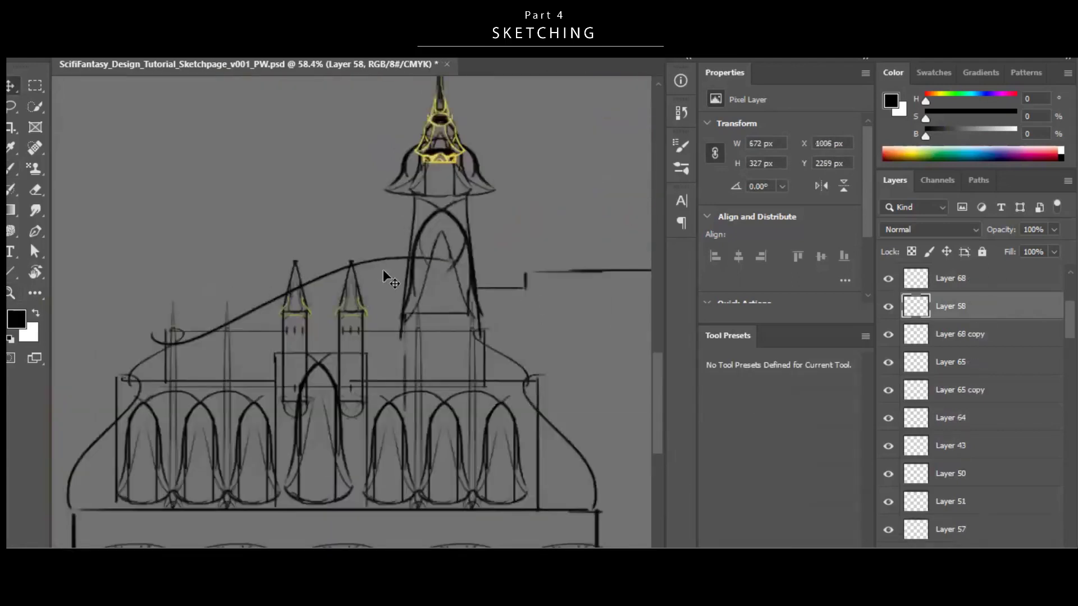
ctrl+click(351, 328)
mouse_move(362, 306)
ctrl+mouse_down()
mouse_move(423, 293)
mouse_move(449, 303)
ctrl+mouse_up()
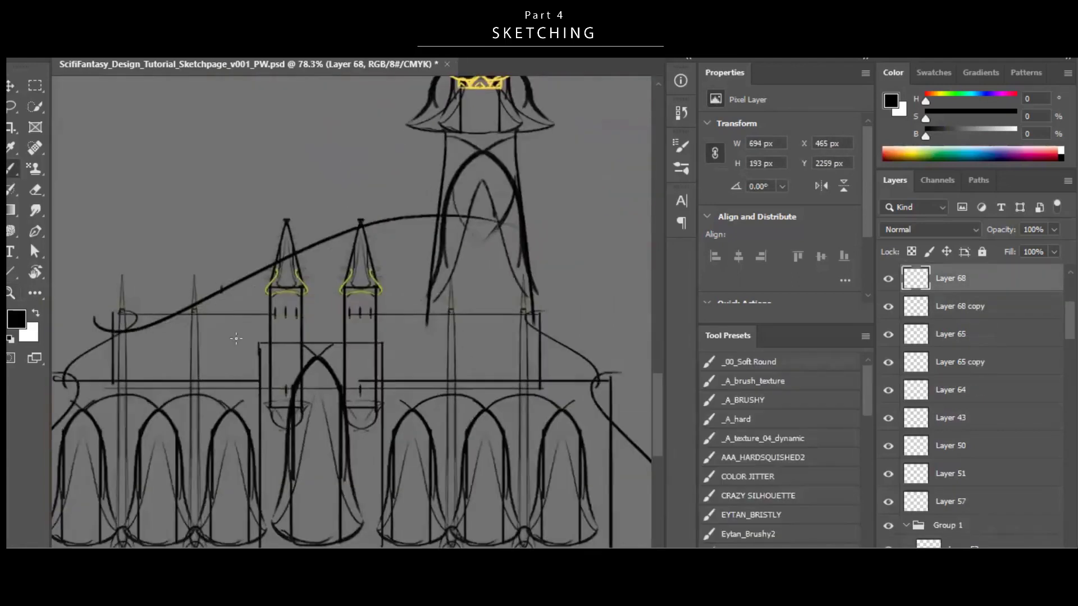
Draw a thin curved line descending from the sweeping roofline near its left end.
ctrl+drag(339, 318, 325, 303)
drag(255, 264, 273, 336)
mouse_move(308, 243)
mouse_down()
mouse_move(363, 351)
mouse_move(385, 241)
mouse_move(364, 224)
mouse_up()
Try to resize the tall spire tower with a free transform.
ctrl+drag(337, 146, 443, 213)
key(ctrl+t)
alt+drag(451, 312, 426, 277)
drag(419, 242, 418, 276)
key(Return)
key(ctrl+z)
Scale the tall tower down, reposition it on the roof and merge its parts into one layer.
key(ctrl+t)
alt+drag(451, 312, 478, 397)
drag(460, 320, 473, 343)
ctrl+drag(513, 292, 488, 298)
alt+drag(497, 374, 470, 292)
key(Return)
ctrl+drag(477, 253, 499, 241)
key(ctrl+e)
Try a second tower by duplicating the tall one onto the left end of the roof.
alt+drag(544, 287, 371, 316)
drag(316, 316, 424, 256)
drag(470, 137, 378, 264)
ctrl+drag(322, 146, 423, 227)
ctrl+click(425, 235)
ctrl+shift+click(361, 240)
ctrl+drag(494, 387, 468, 394)
scroll(468, 394, up, 1)
click(362, 289)
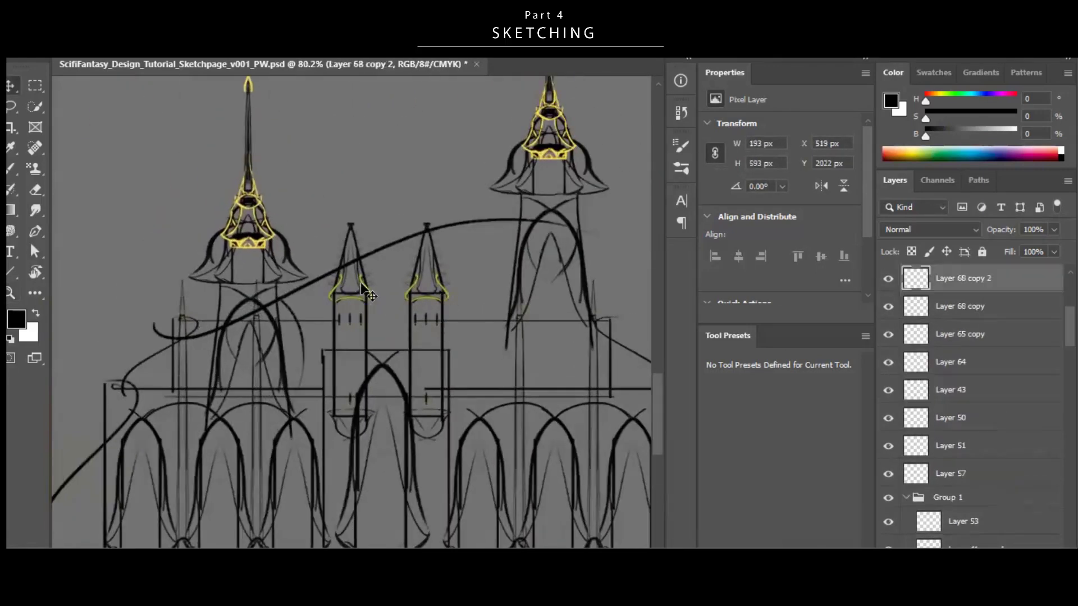
drag(433, 325, 415, 344)
Delete the duplicated tower from the left end of the roof.
ctrl+click(446, 298)
ctrl+click(314, 280)
ctrl+shift+click(281, 289)
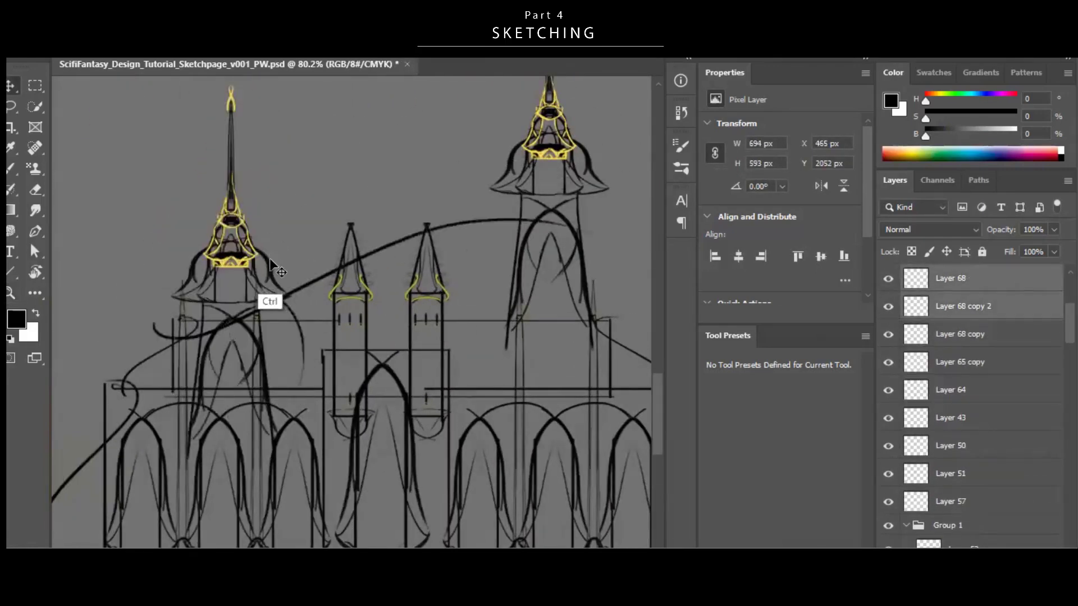
key(Delete)
Copy the upper part of the tall tower, with spire and bell-shaped eaves, onto its own layer.
ctrl+drag(442, 261, 564, 160)
drag(565, 160, 424, 174)
key(m)
mouse_move(297, 110)
mouse_down()
mouse_move(450, 309)
mouse_move(451, 330)
mouse_move(435, 328)
mouse_up()
key(ctrl+j)
key(ctrl+z)
key(ctrl+z)
key(ctrl+j)
key(v)
key(ctrl+z)
key(ctrl+d)
key(ctrl+e)
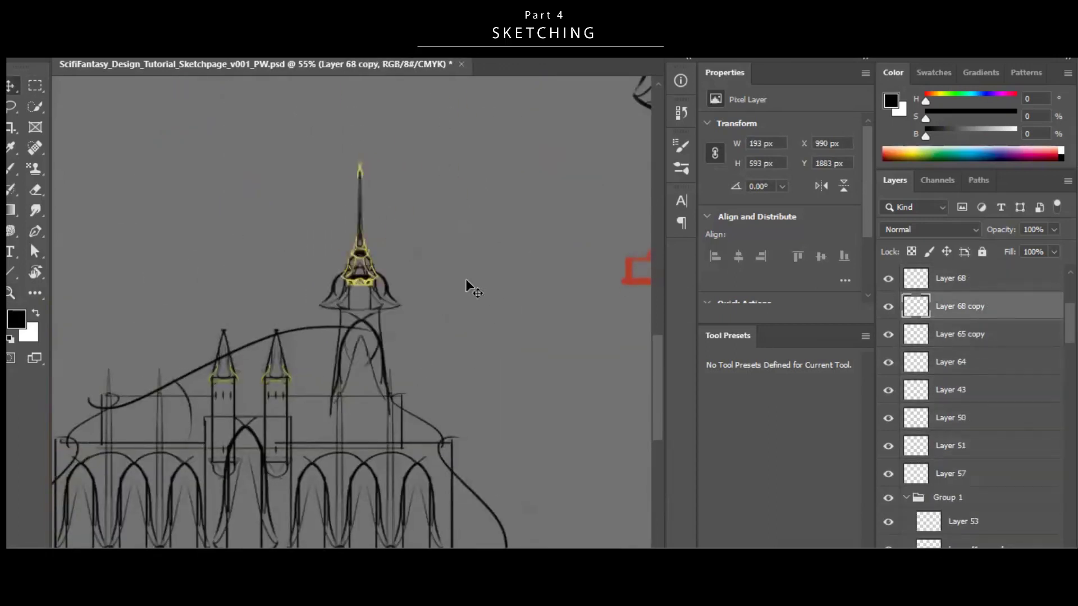
Move the copied spire onto the right small turret and scale it down to about 80 by 260 px.
key(v)
drag(383, 302, 501, 266)
drag(501, 266, 506, 223)
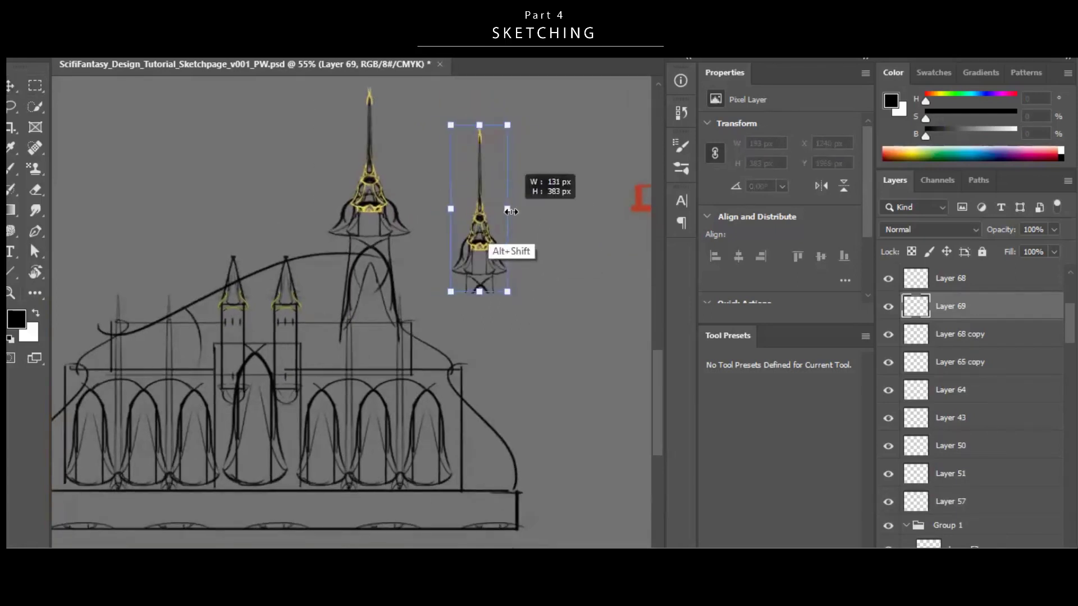
drag(477, 247, 271, 259)
scroll(268, 259, up, 5)
key(ctrl+t)
drag(333, 339, 319, 296)
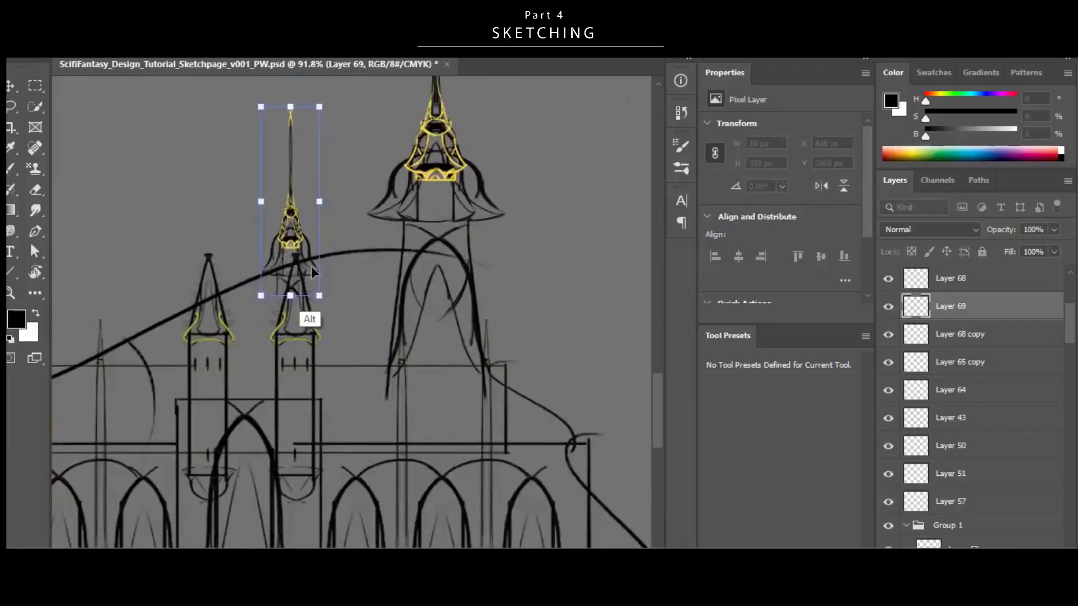
key(Return)
scroll(393, 258, down, 4)
drag(401, 329, 402, 250)
key(ctrl+z)
scroll(349, 275, up, 6)
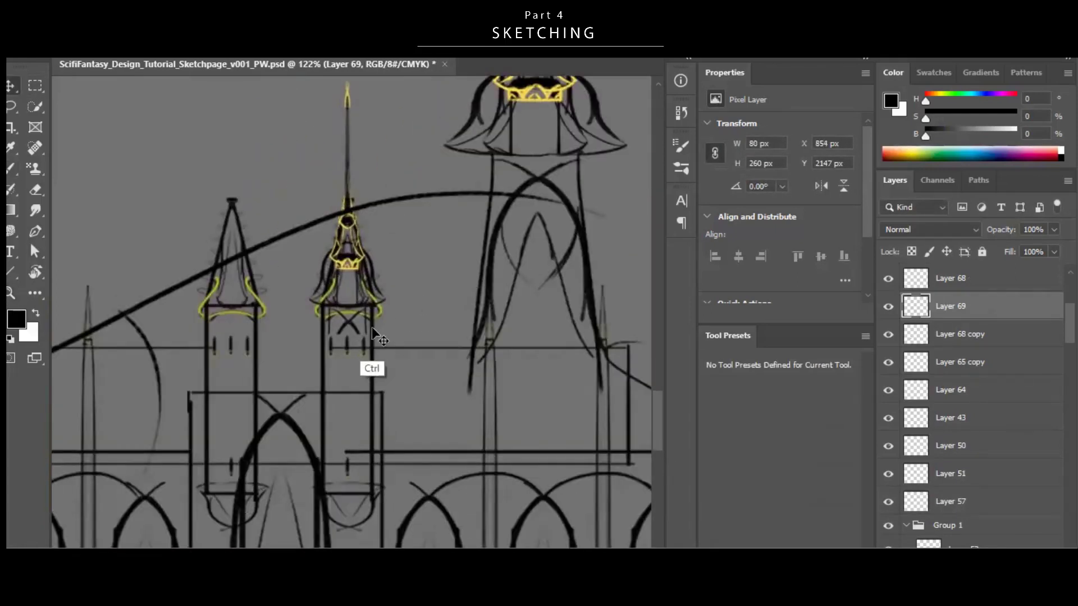
Select the old pointed roofs of the small turrets and delete them.
ctrl+click(373, 329)
key(m)
drag(234, 139, 438, 308)
key(Delete)
key(ctrl+d)
Duplicate the small spire onto the other small turret.
scroll(452, 298, down, 4)
scroll(348, 292, up, 4)
ctrl+click(290, 211)
drag(291, 208, 457, 346)
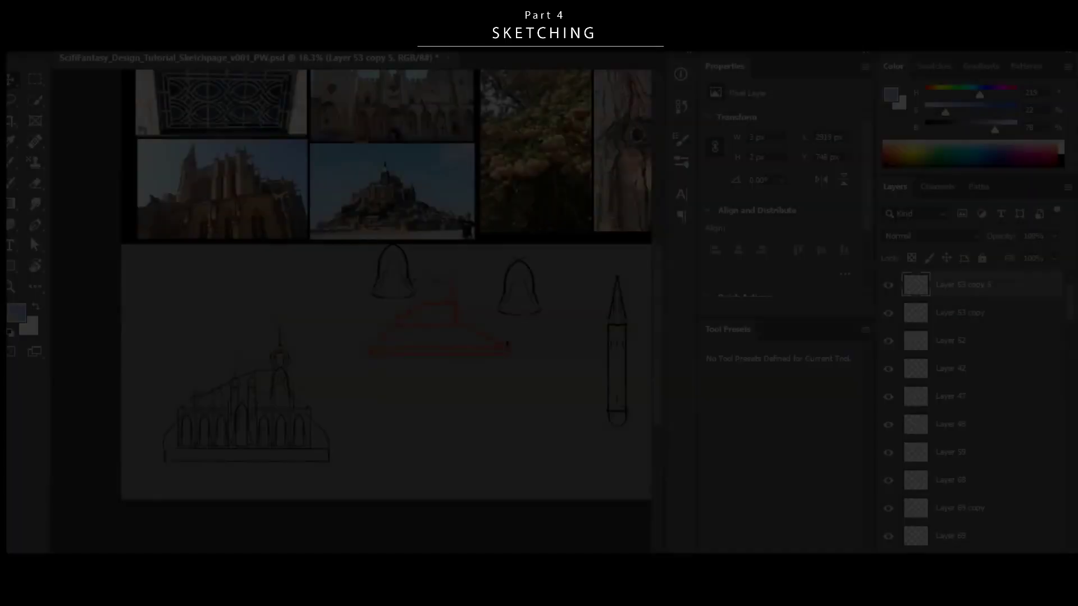
Add a blank layer at the top of the layer stack and ready the brush with black.
scroll(415, 329, down, 3)
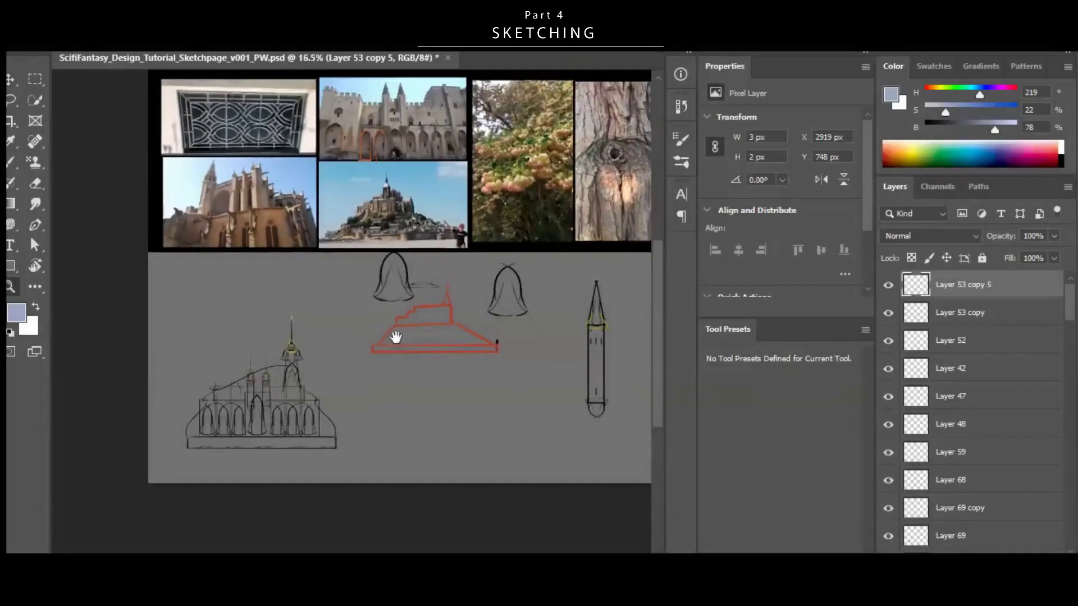
scroll(325, 362, up, 6)
scroll(348, 320, down, 1)
mouse_move(348, 344)
mouse_down()
mouse_move(384, 305)
mouse_move(358, 330)
mouse_move(365, 340)
mouse_up()
scroll(373, 336, down, 4)
scroll(330, 351, up, 1)
key(ctrl+alt+shift+n)
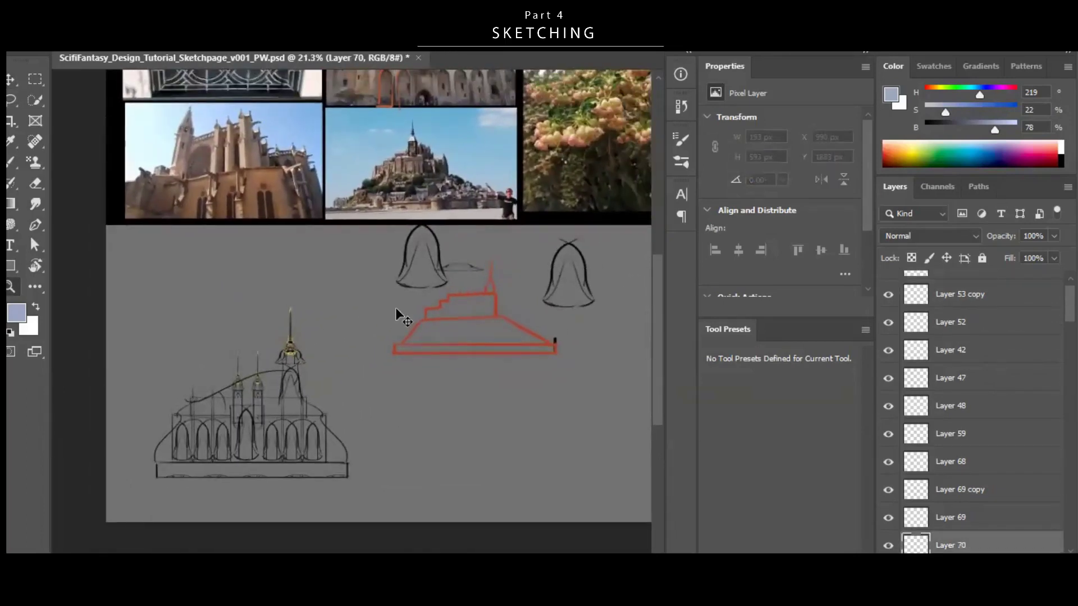
scroll(488, 339, up, 1)
scroll(385, 331, left, 2)
key(b)
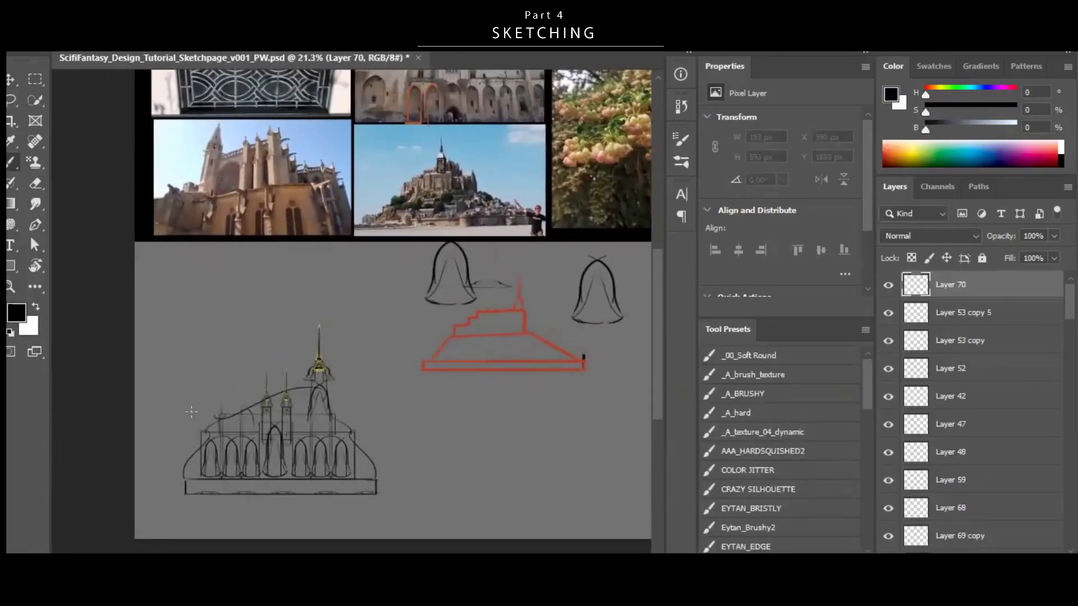
Compare the cathedral sketch's overall shape with the Mont-Saint-Michel reference photo.
drag(315, 425, 331, 384)
drag(525, 269, 399, 436)
drag(365, 209, 407, 183)
drag(411, 289, 448, 421)
drag(448, 421, 457, 363)
drag(270, 432, 304, 430)
drag(349, 417, 250, 442)
scroll(800, 396, down, 10)
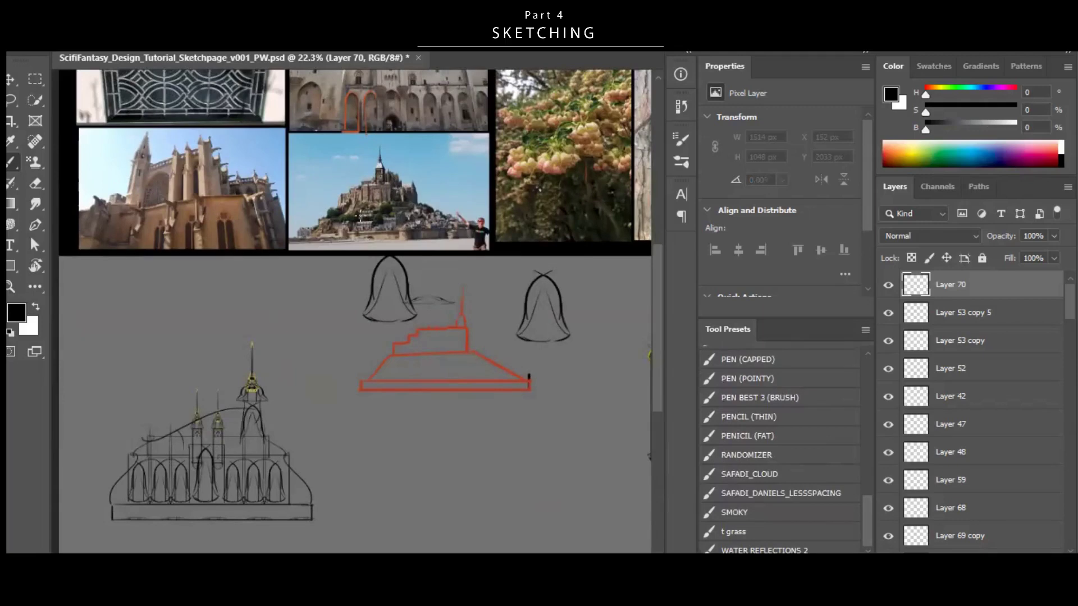
Draw a separate sweeping roofline curve with a straight baseline beneath it above the cathedral sketch, and save the file.
scroll(842, 489, up, 5)
key(z)
scroll(345, 279, up, 2)
drag(345, 279, 444, 326)
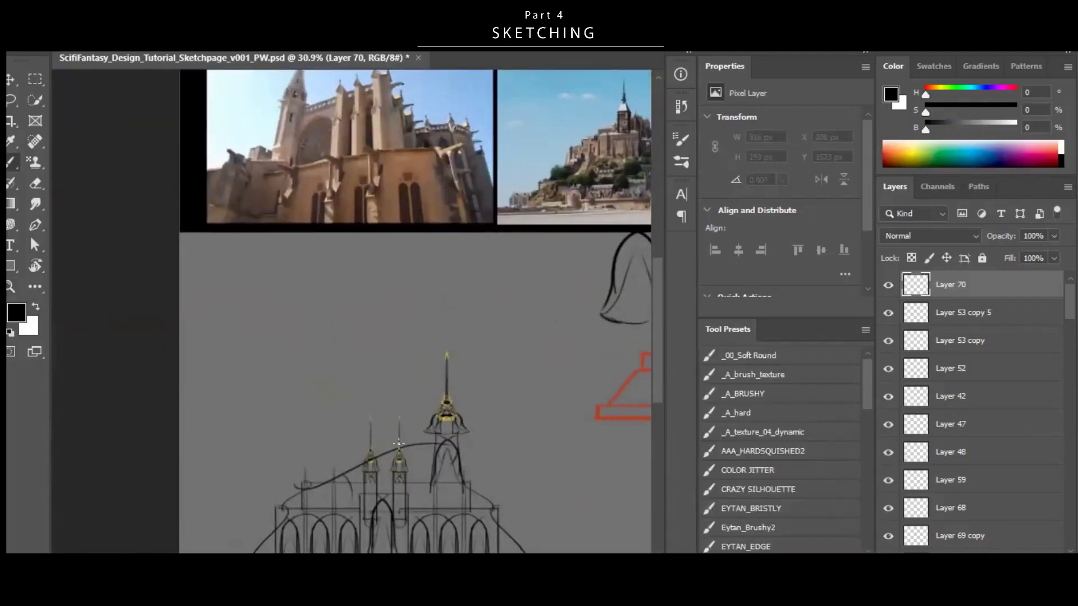
drag(214, 335, 408, 299)
key(ctrl+z)
drag(408, 300, 397, 292)
drag(200, 324, 405, 267)
drag(389, 283, 366, 275)
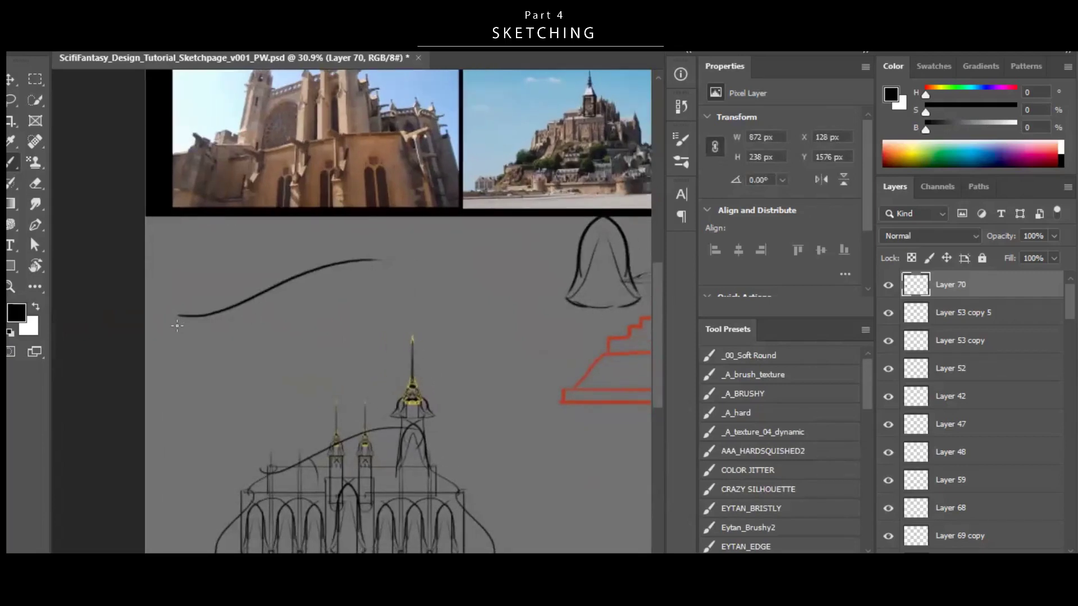
drag(383, 341, 363, 331)
mouse_move(363, 331)
mouse_down()
mouse_move(366, 318)
mouse_move(366, 334)
mouse_move(360, 327)
mouse_up()
key(ctrl+z)
key(ctrl+s)
Study the bell-flower reference photo and sketch a short flowing curve below it, near the right-hand bell shape.
key(z)
mouse_move(479, 313)
mouse_down()
mouse_move(366, 366)
mouse_move(421, 320)
mouse_up()
drag(344, 477, 432, 460)
mouse_move(590, 185)
mouse_down()
mouse_move(481, 265)
mouse_move(464, 344)
mouse_up()
key(z)
drag(467, 255, 497, 258)
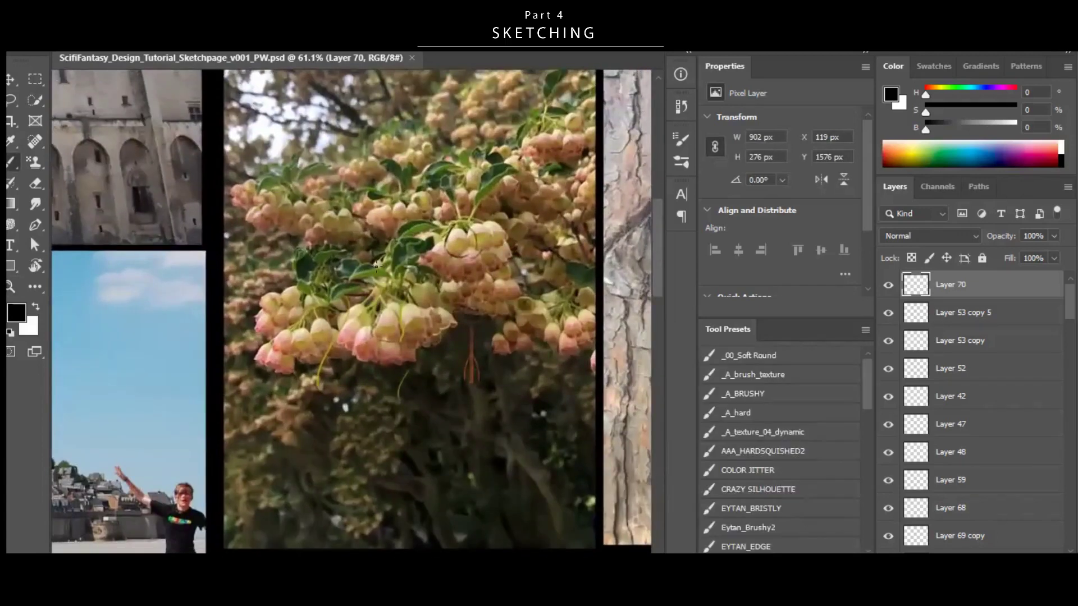
scroll(335, 279, up, 4)
key(z)
drag(498, 315, 444, 318)
key(ctrl+z)
drag(261, 505, 632, 311)
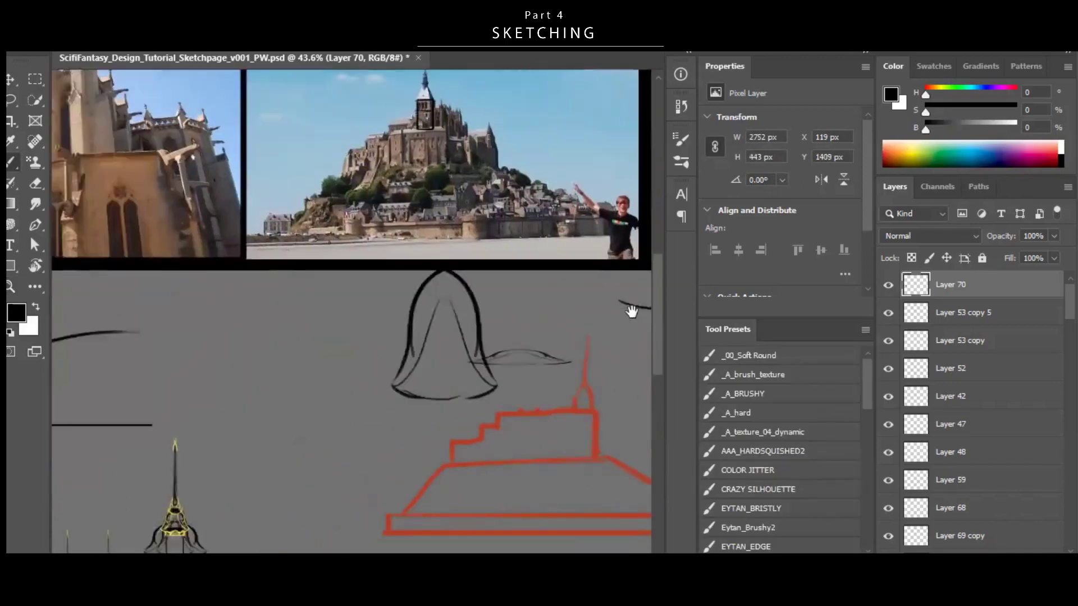
Examine the curves of the petals, stems and leaves in the bell-flower reference photo.
scroll(264, 372, down, 3)
scroll(209, 368, up, 3)
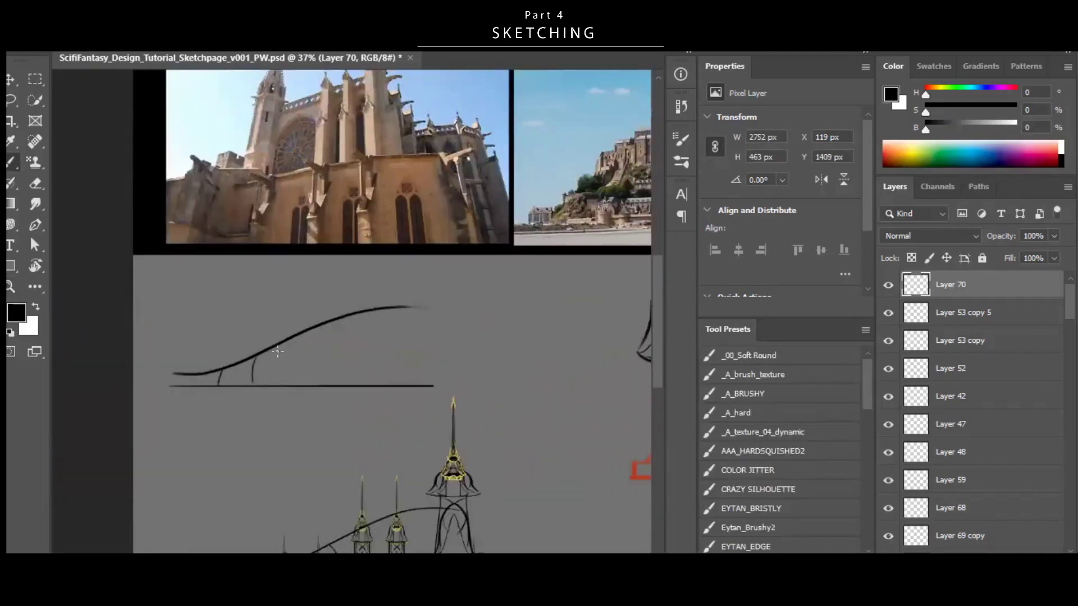
drag(452, 314, 533, 545)
scroll(381, 288, up, 5)
drag(381, 287, 483, 230)
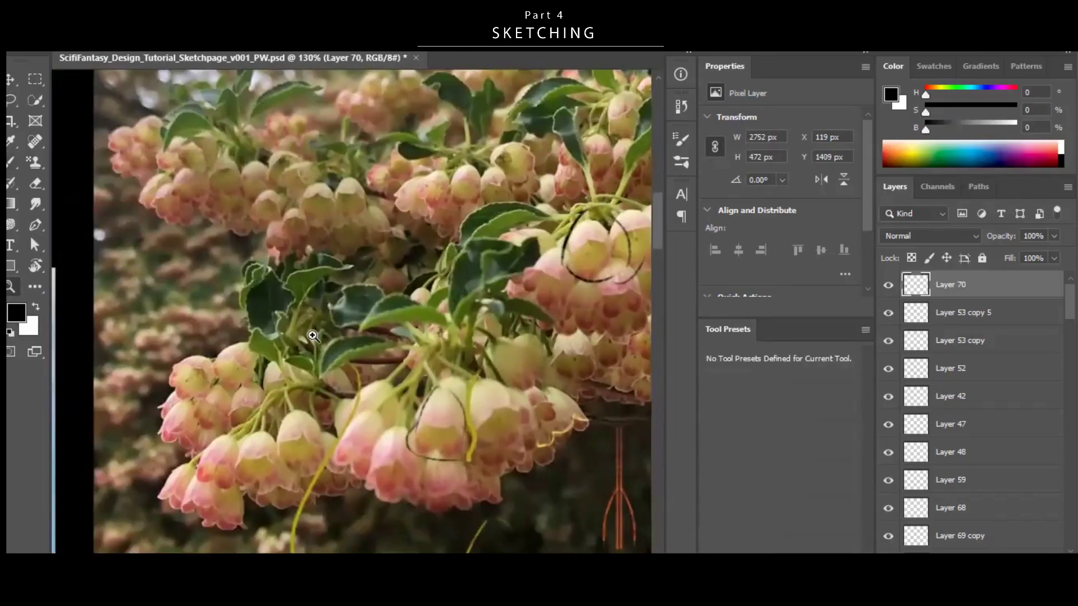
scroll(273, 300, up, 1)
scroll(309, 265, down, 3)
scroll(471, 231, up, 3)
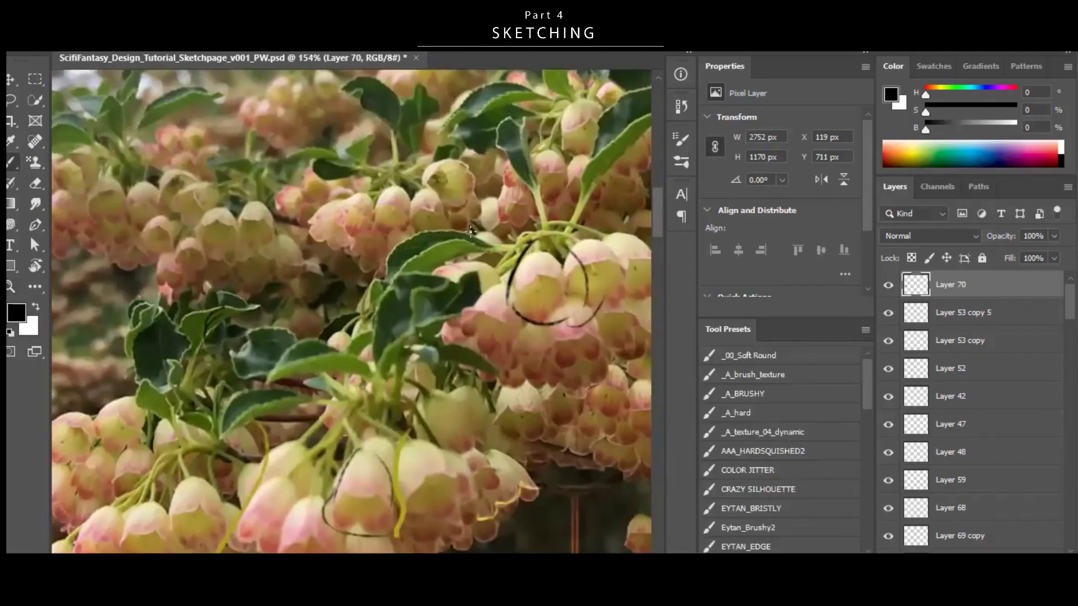
scroll(476, 259, down, 3)
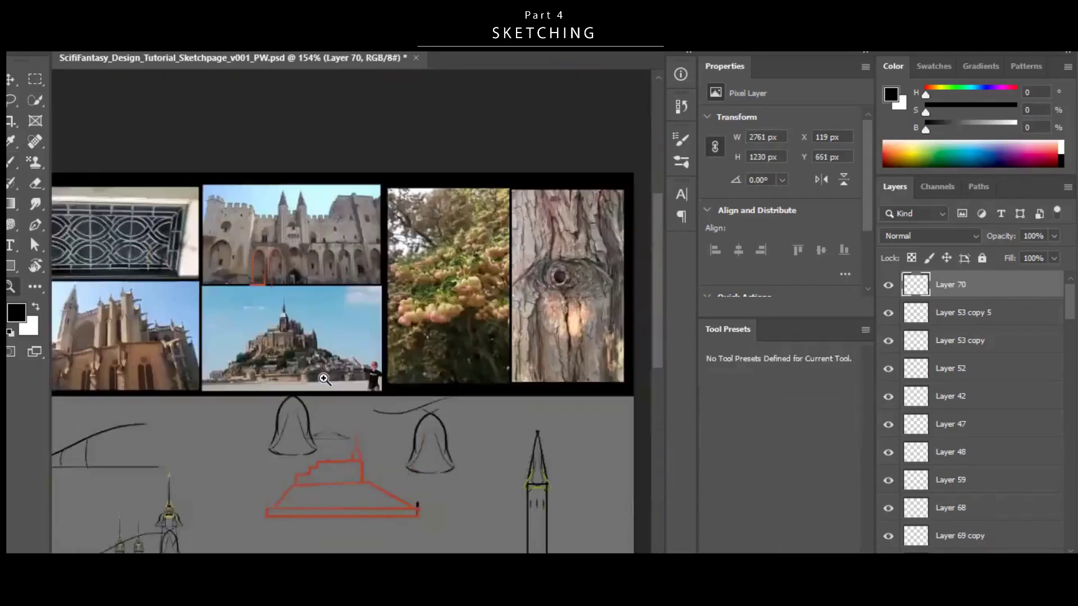
Draw curved ribs between the new roofline and its baseline and erase the ends that overshoot.
scroll(354, 384, up, 2)
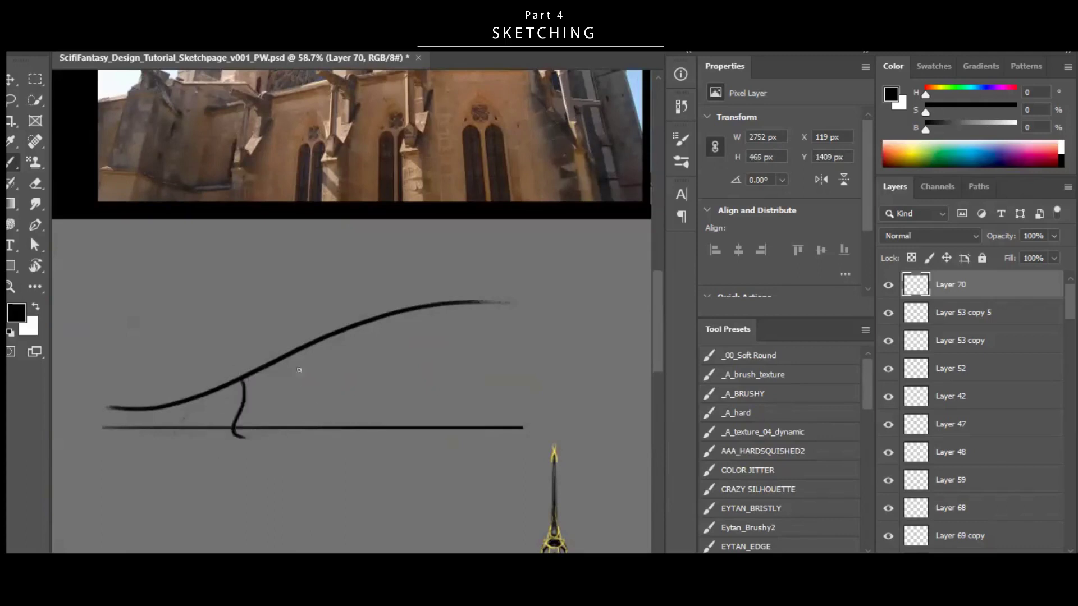
drag(381, 317, 449, 437)
drag(473, 312, 494, 409)
key(e)
drag(457, 461, 236, 464)
Narrow the new roofline sketch to about 680 px wide and reposition it above the cathedral.
scroll(359, 423, down, 3)
drag(428, 303, 424, 285)
key(ctrl+t)
drag(165, 298, 245, 297)
drag(357, 291, 291, 293)
key(Return)
key(v)
drag(404, 326, 406, 340)
drag(370, 345, 372, 310)
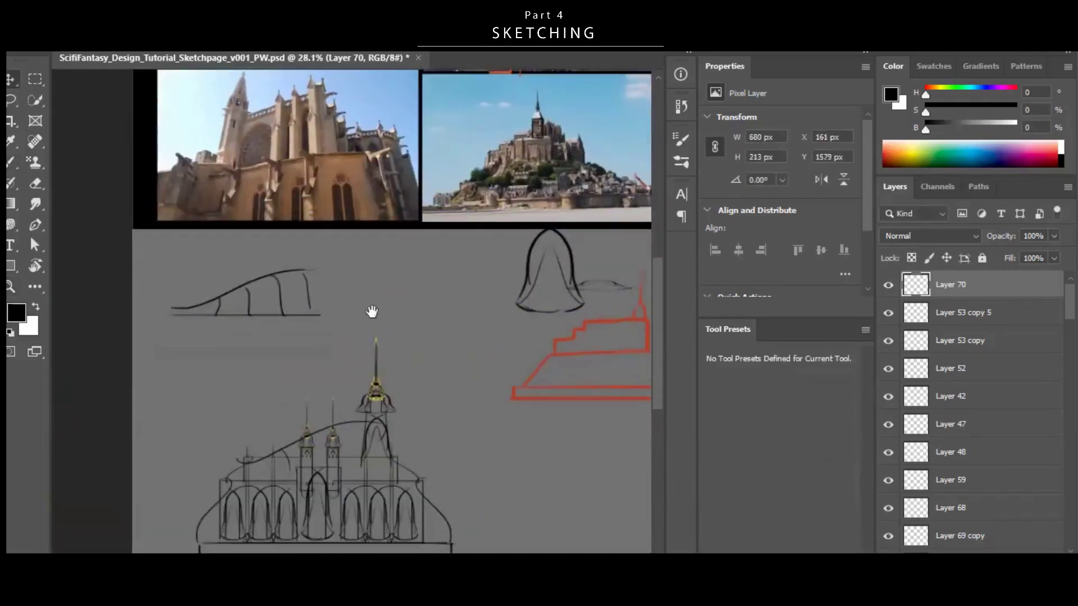
Draw a scalloped eave along the roofline's baseline, with a flaring wall curve and a straight base line below it.
key(b)
drag(173, 315, 228, 318)
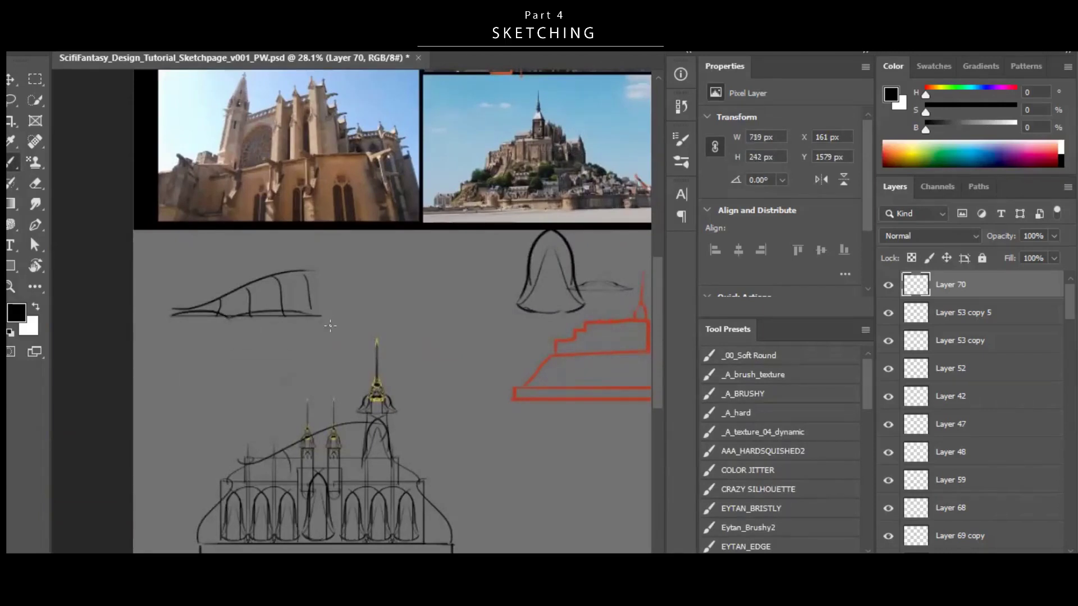
drag(330, 325, 365, 324)
drag(269, 325, 282, 325)
drag(197, 337, 213, 280)
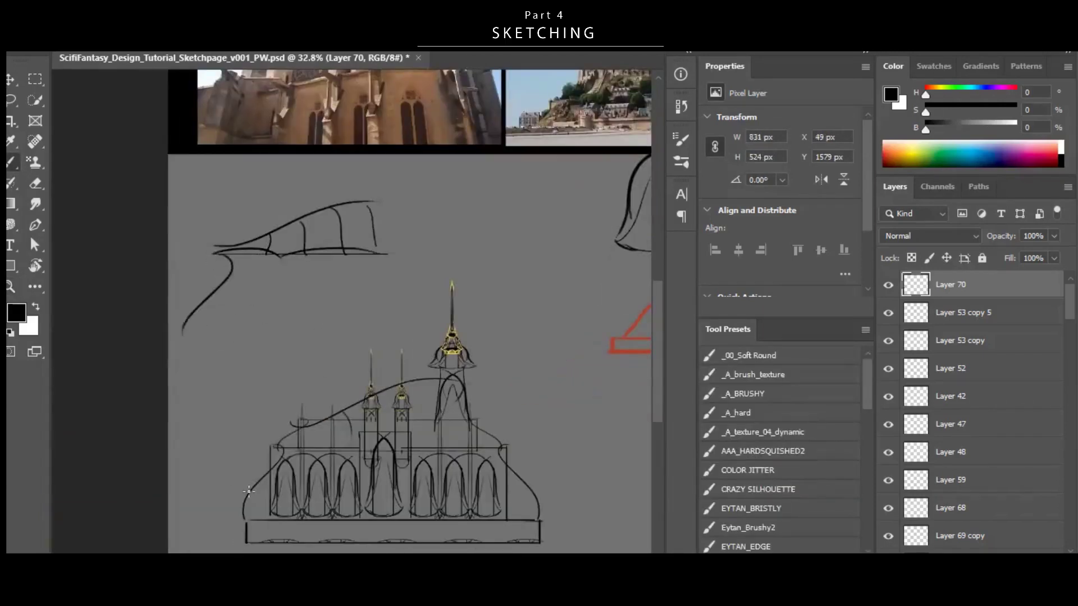
Select the ribbed roof section above the flaring wall and reduce its height slightly.
scroll(325, 285, up, 1)
key(m)
drag(178, 196, 462, 266)
key(ctrl+t)
drag(320, 195, 321, 210)
key(Return)
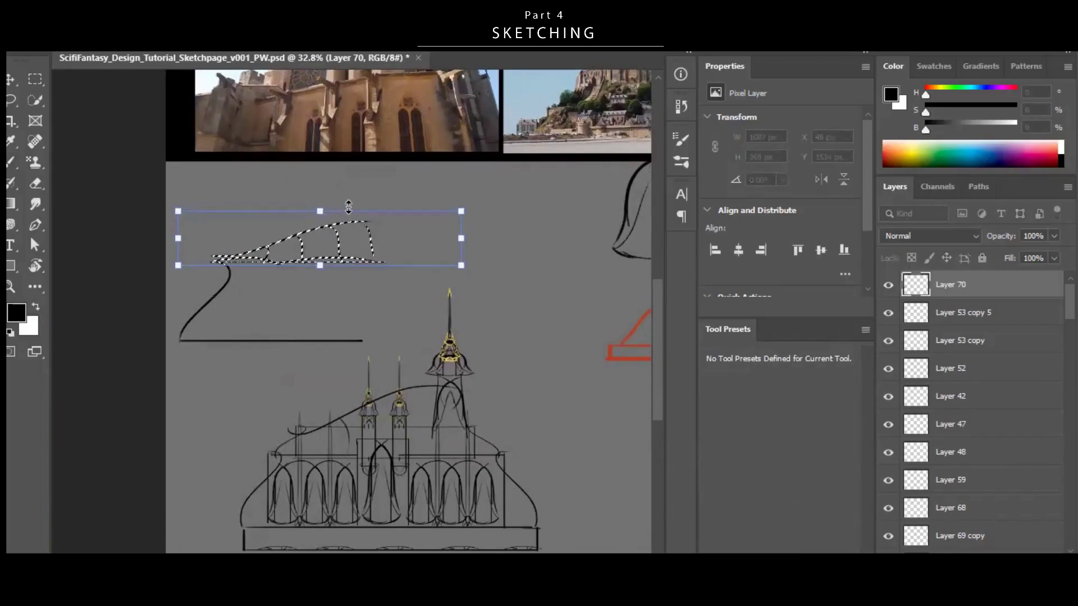
Deselect the roof section and scale the whole roof-and-wall sketch down to about 691 by 394 px.
key(ctrl+d)
drag(351, 319, 335, 313)
key(b)
drag(343, 271, 327, 265)
drag(390, 346, 368, 354)
key(ctrl+z)
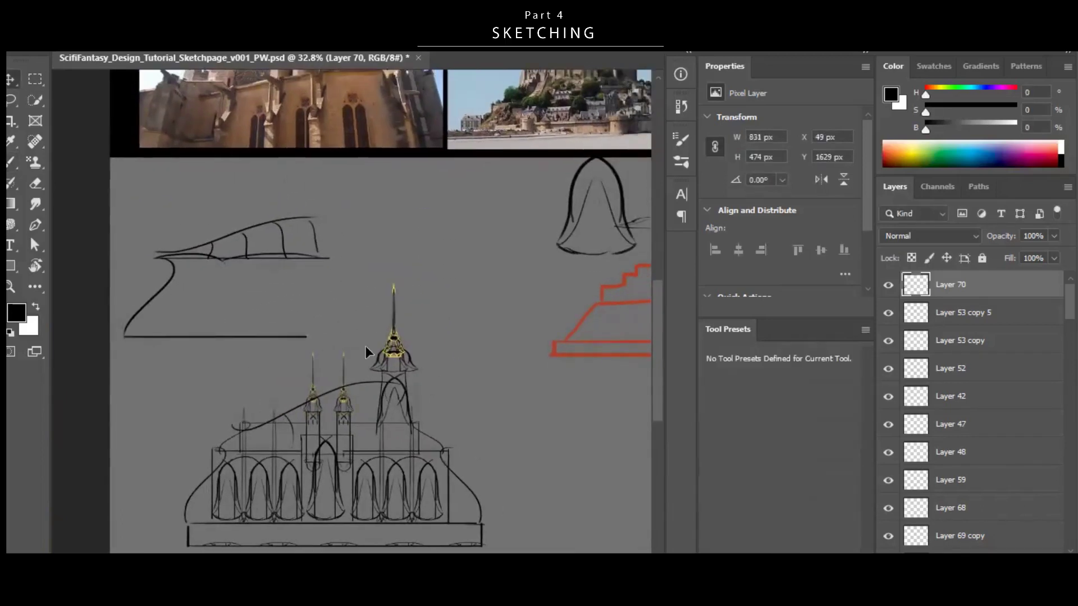
key(ctrl+t)
drag(328, 267, 330, 248)
drag(343, 199, 325, 207)
key(Return)
Extend the base line and draw a flaring wall curve with a crossing buttress curve under the roof's tall end.
drag(312, 243, 391, 319)
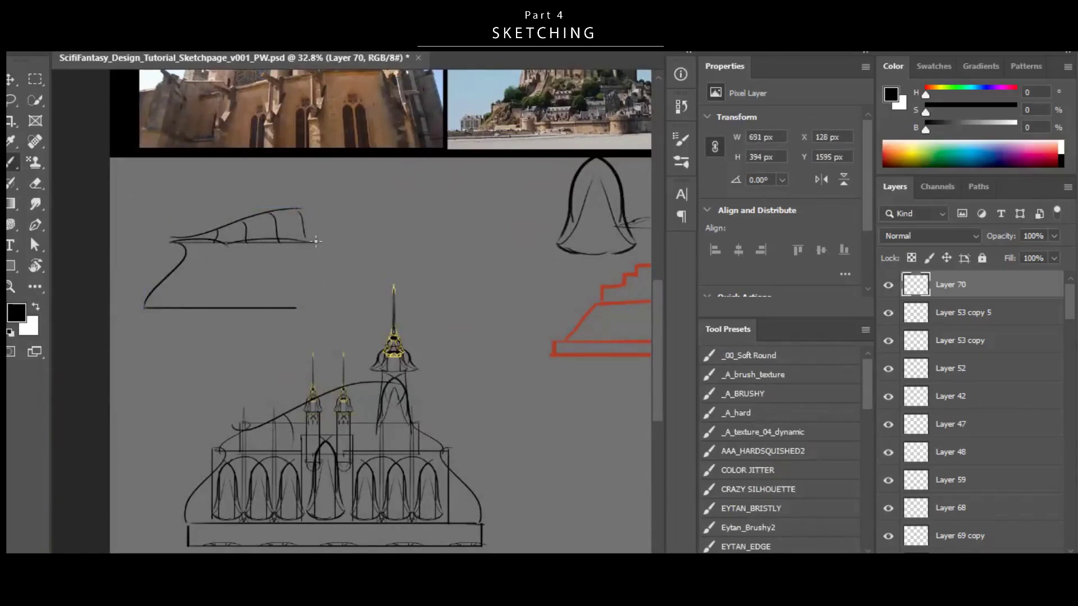
mouse_move(332, 277)
mouse_down()
mouse_move(322, 277)
mouse_move(416, 305)
mouse_up()
key(e)
drag(386, 333, 395, 337)
key(b)
mouse_move(344, 242)
mouse_down()
mouse_move(329, 245)
mouse_move(354, 247)
mouse_up()
mouse_move(296, 298)
mouse_down()
mouse_move(322, 286)
mouse_move(305, 282)
mouse_move(294, 316)
mouse_up()
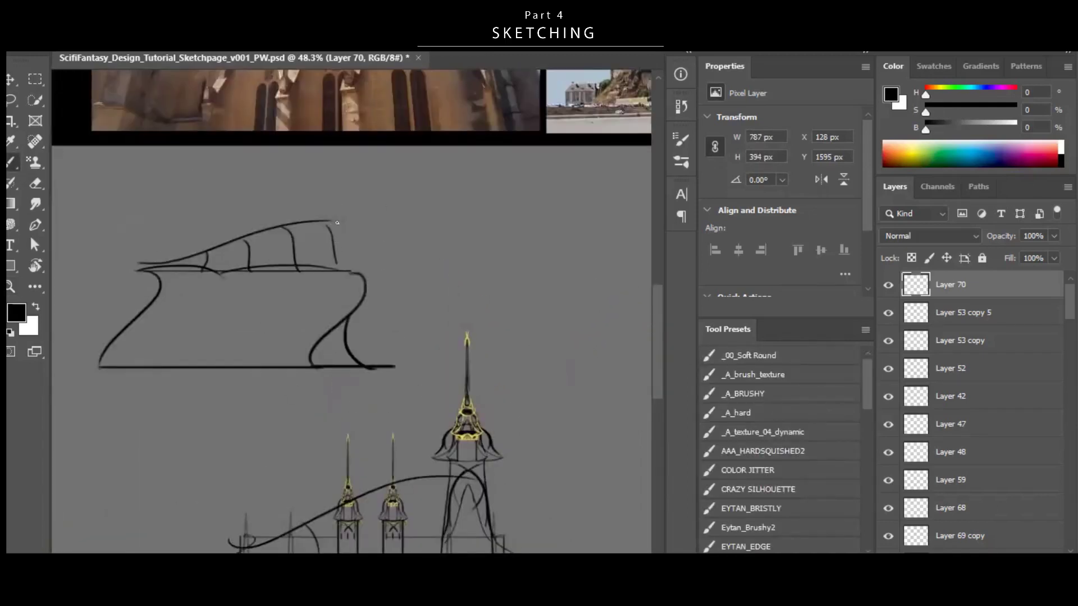
Copy the cathedral's tall tower, shrink it to about 119 by 365 px, and place it at the roof's high end.
key(v)
drag(487, 414, 382, 182)
key(ctrl+t)
drag(373, 354, 348, 270)
drag(321, 241, 311, 275)
key(Return)
drag(210, 230, 240, 285)
drag(241, 285, 243, 293)
ctrl+click(315, 247)
drag(418, 243, 419, 252)
mouse_move(371, 263)
mouse_down()
mouse_move(382, 255)
mouse_move(371, 273)
mouse_up()
drag(306, 264, 357, 288)
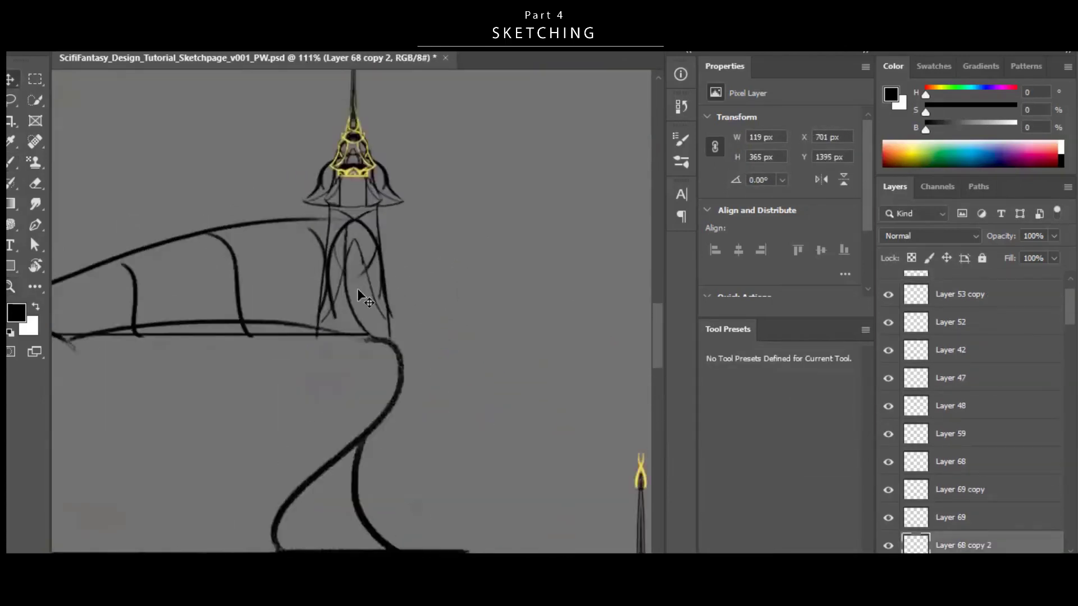
On the layer with the ribbed roof, draw a rounded arc bulging from the tower's inner side down to the eave.
ctrl+click(352, 303)
drag(475, 309, 414, 304)
key(e)
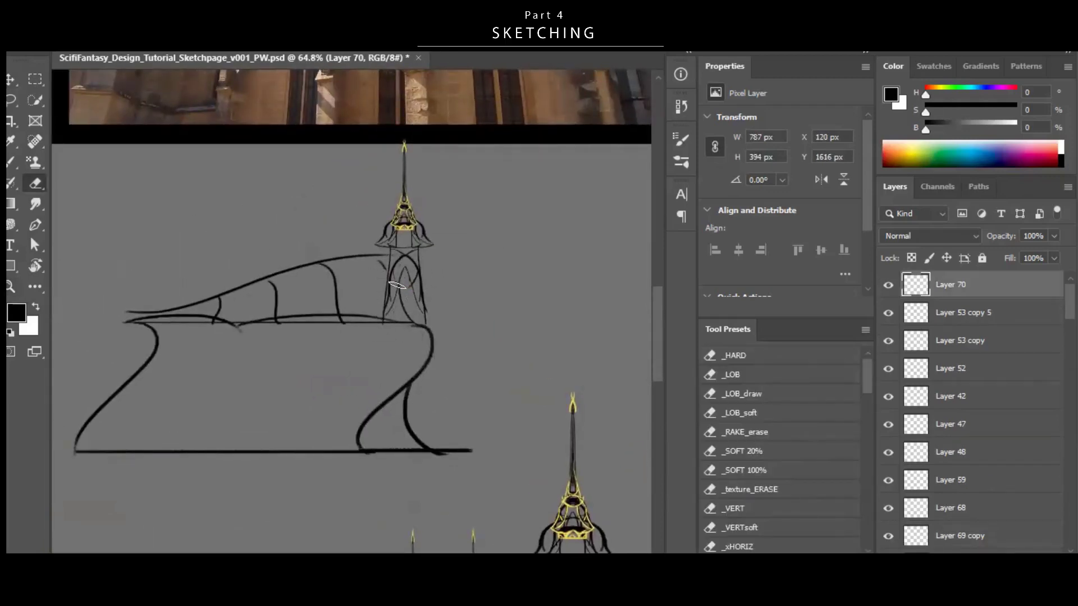
key(b)
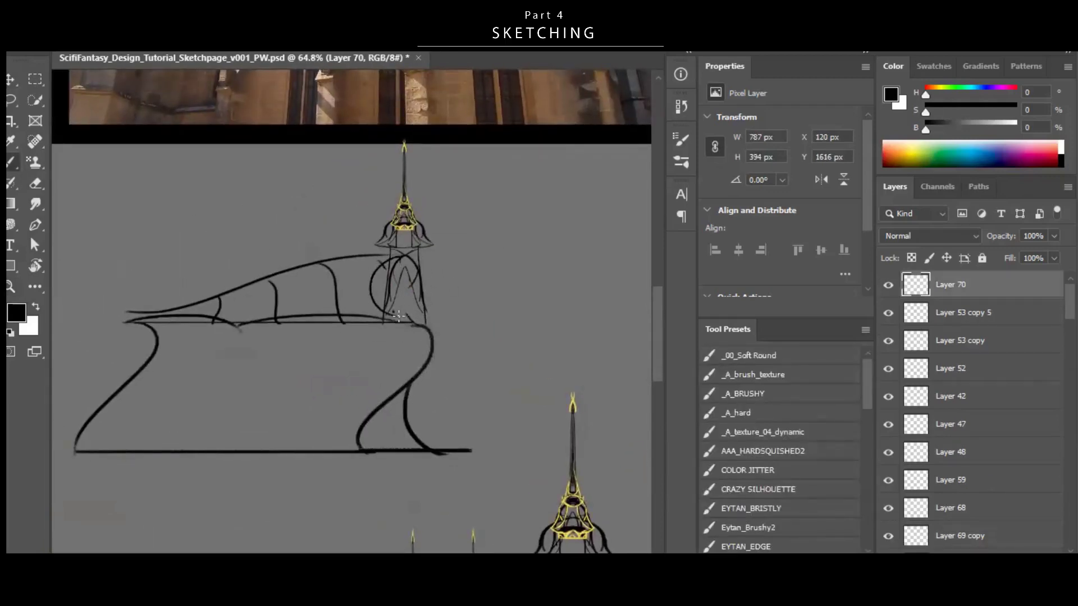
drag(395, 283, 369, 278)
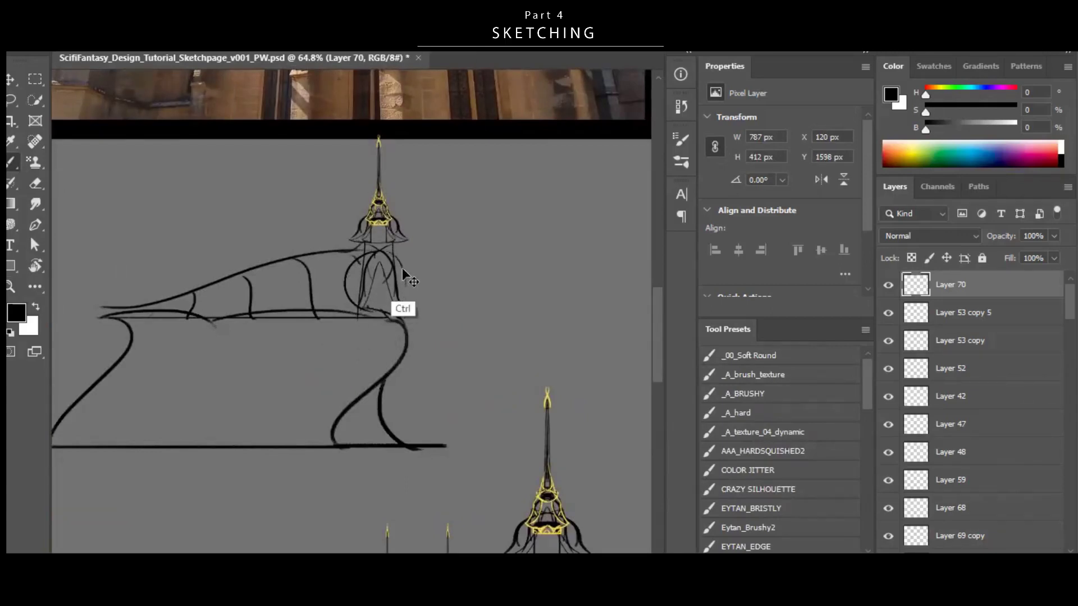
Draw a pointed petal-shaped eave beyond the tower with a curve sweeping down to the base, and save the file.
mouse_move(446, 285)
mouse_down()
mouse_move(492, 293)
mouse_move(450, 327)
mouse_up()
mouse_move(491, 292)
mouse_down()
mouse_move(474, 271)
mouse_move(462, 330)
mouse_up()
mouse_move(483, 308)
mouse_down()
mouse_move(441, 298)
mouse_move(459, 307)
mouse_up()
drag(457, 302, 434, 289)
drag(453, 295, 417, 385)
key(ctrl+s)
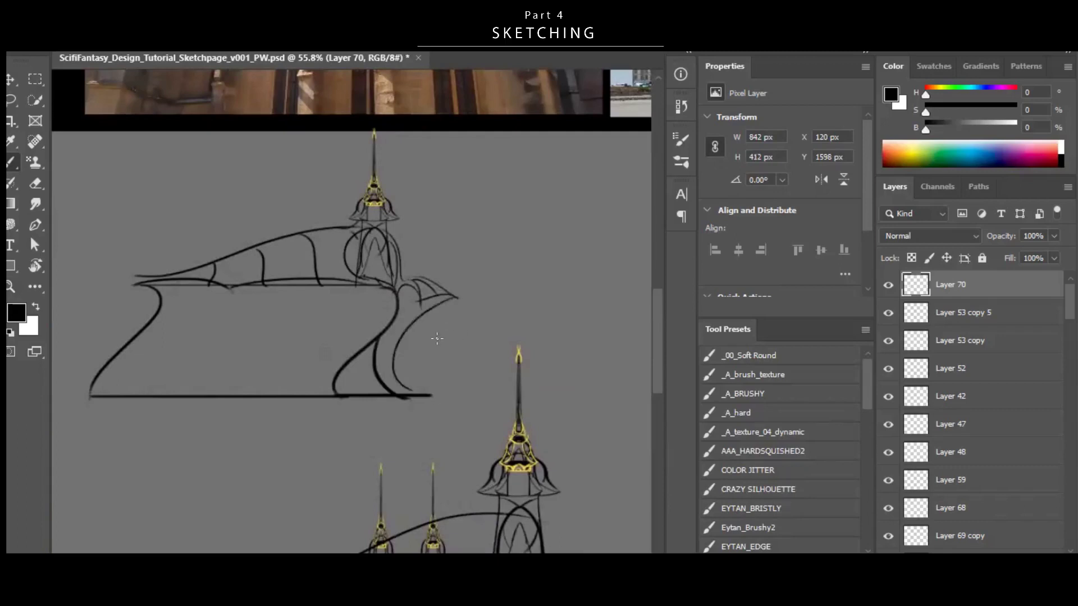
key(ctrl+s)
Shift the new sketch slightly down, add a circular ornament where the pointed eave meets the wall, and save.
drag(520, 312, 449, 304)
key(v)
drag(452, 257, 458, 256)
drag(459, 275, 500, 262)
drag(479, 217, 472, 224)
drag(479, 286, 486, 258)
drag(505, 286, 493, 312)
drag(366, 216, 448, 241)
mouse_move(477, 251)
mouse_down()
mouse_move(512, 252)
mouse_move(451, 273)
mouse_move(476, 314)
mouse_up()
mouse_move(478, 362)
mouse_down()
mouse_move(467, 376)
mouse_move(492, 349)
mouse_up()
drag(435, 341, 476, 329)
key(ctrl+s)
Stretch the copied tower to about 390 px high and nudge it sideways into line with the roof.
drag(531, 316, 511, 302)
drag(522, 248, 527, 320)
key(ctrl+t)
drag(442, 180, 441, 168)
key(Return)
drag(544, 270, 541, 270)
drag(492, 304, 493, 304)
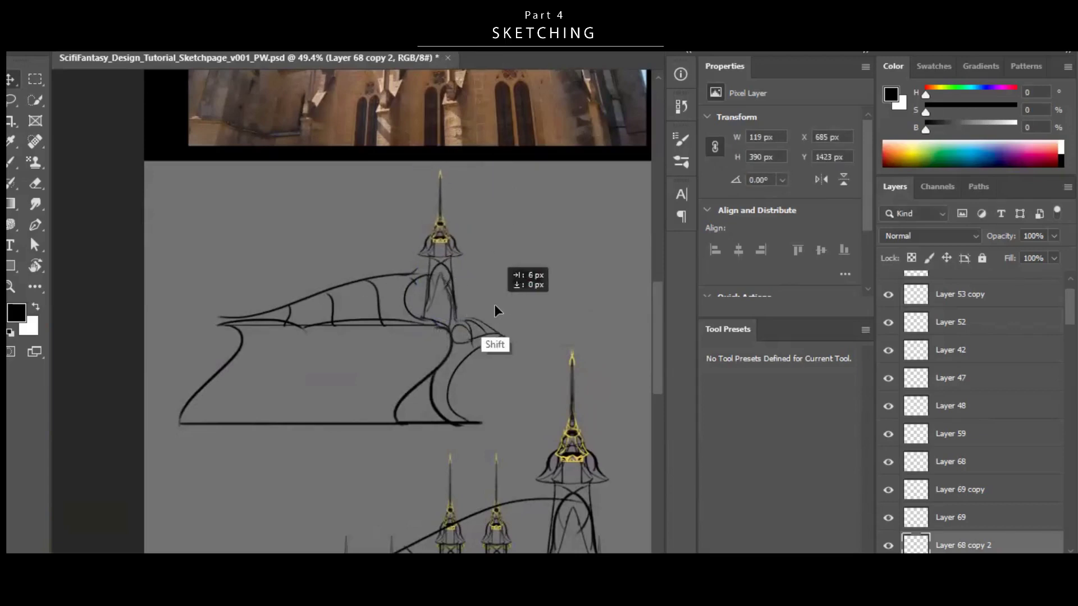
scroll(440, 270, down, 1)
Join the roofline to the tower, close the roof's low tip with clean lines, and save the file.
key(b)
key(ctrl+s)
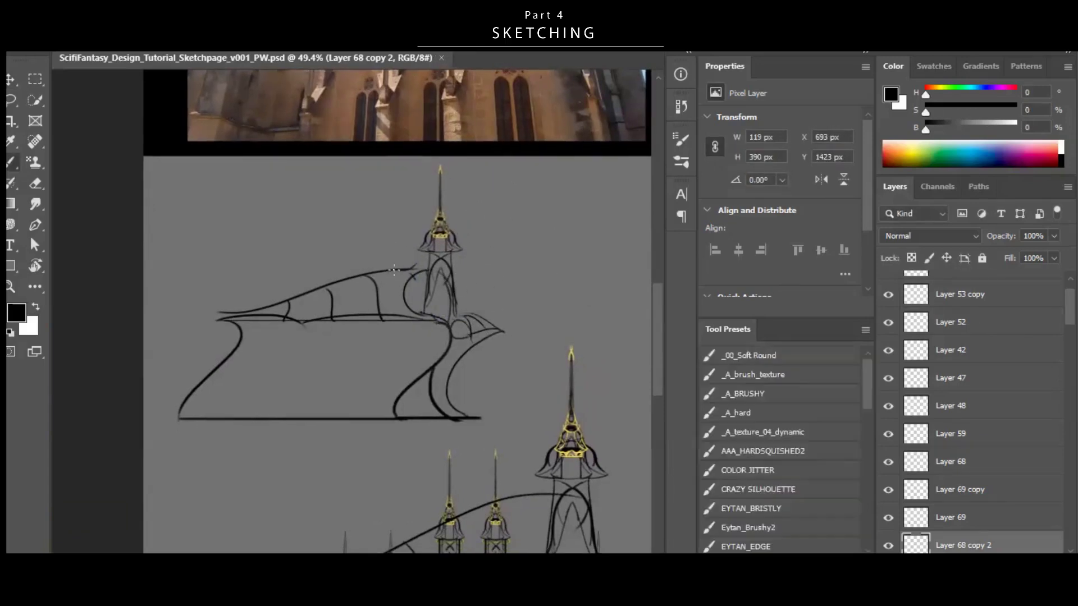
key(ctrl+space)
mouse_move(436, 265)
mouse_down()
mouse_move(465, 238)
mouse_move(550, 223)
mouse_move(464, 275)
mouse_move(513, 258)
mouse_move(472, 241)
mouse_up()
key(ctrl+space)
key(e)
key(ctrl+space)
ctrl+click(481, 234)
key(ctrl+space)
mouse_move(494, 268)
mouse_down()
mouse_move(453, 270)
mouse_move(506, 237)
mouse_move(493, 273)
mouse_up()
key(ctrl+s)
drag(215, 332, 240, 331)
key(ctrl+space)
mouse_move(500, 269)
mouse_down()
mouse_move(460, 272)
mouse_move(498, 173)
mouse_up()
key(ctrl+s)
ctrl+click(460, 270)
key(b)
key(ctrl+z)
alt+click(438, 250)
key(ctrl+z)
key(ctrl+z)
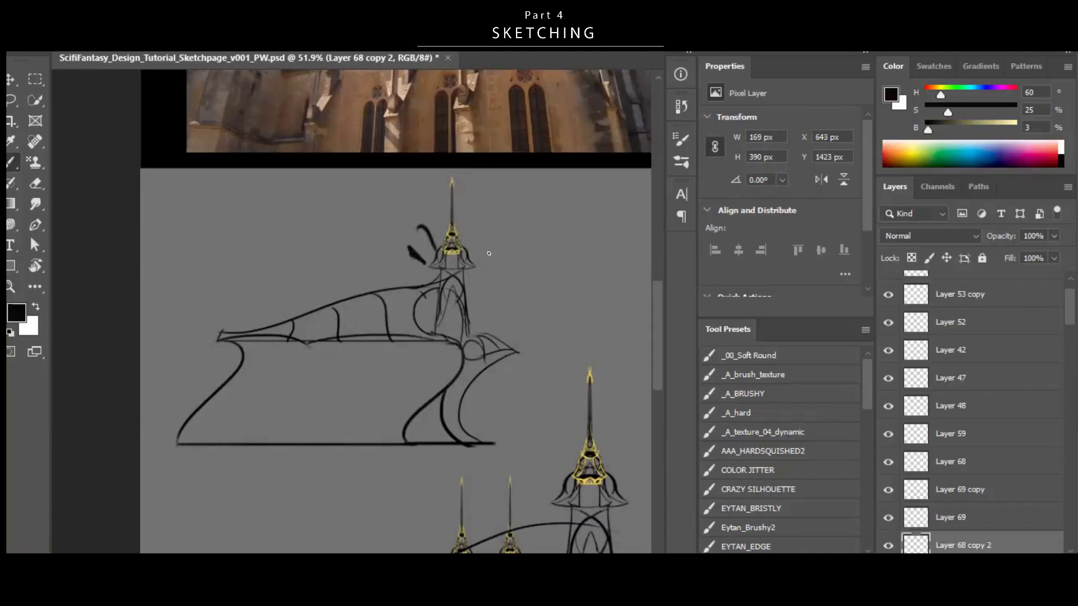
ctrl+click(440, 339)
drag(266, 233, 420, 224)
key(ctrl+z)
alt+right_click(430, 291)
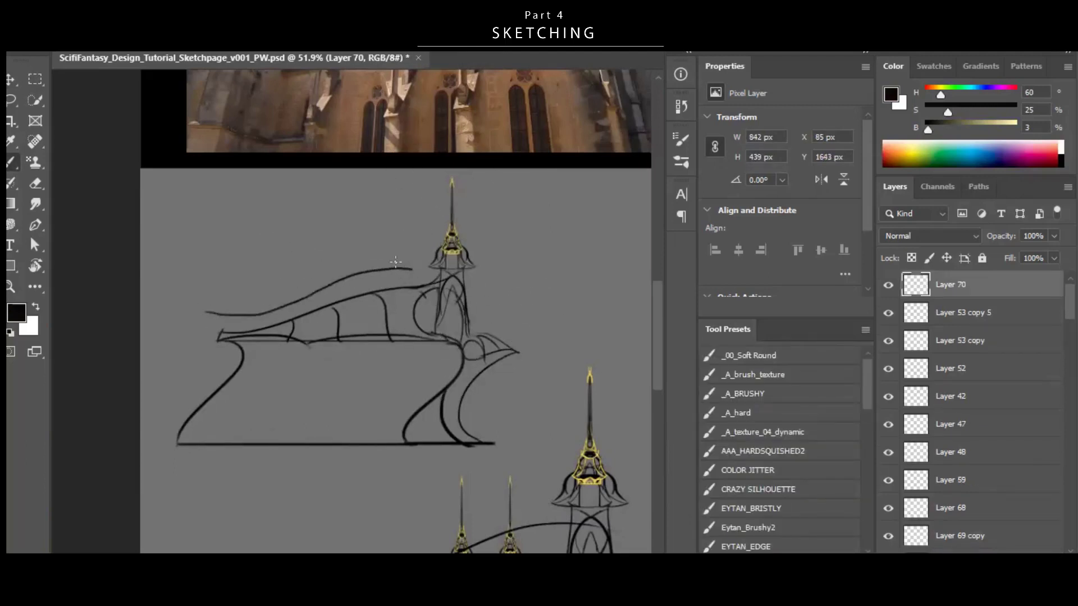
key(ctrl+z)
key(ctrl+z)
drag(477, 264, 428, 236)
drag(362, 344, 433, 357)
key(ctrl+z)
Sketch an extra wall curve sweeping inward beside the buttress, redrawing it so only a short stroke meets the base, and save.
drag(392, 309, 322, 405)
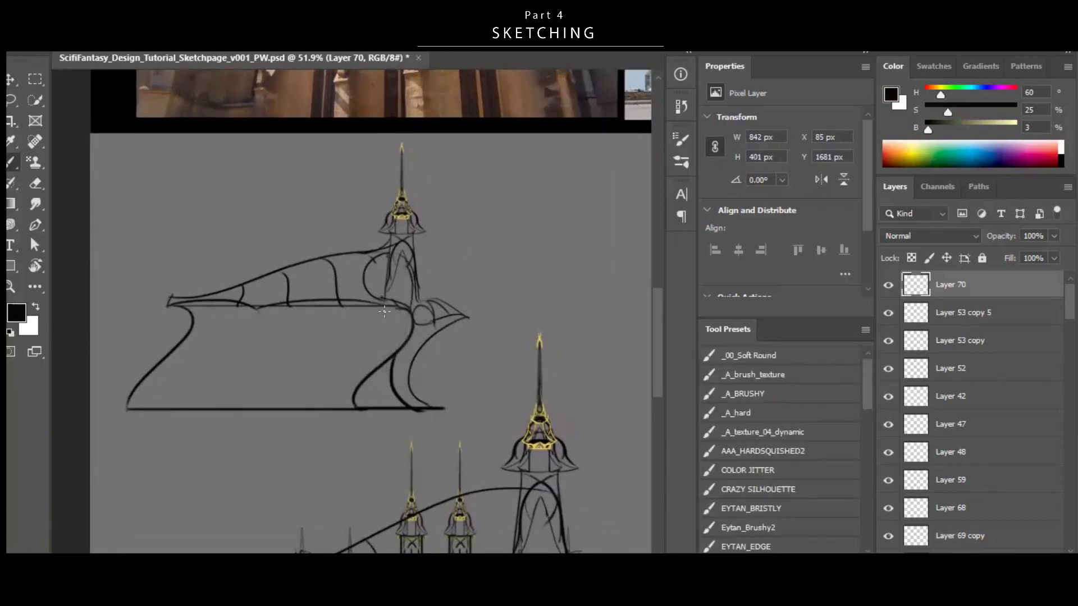
drag(384, 311, 386, 316)
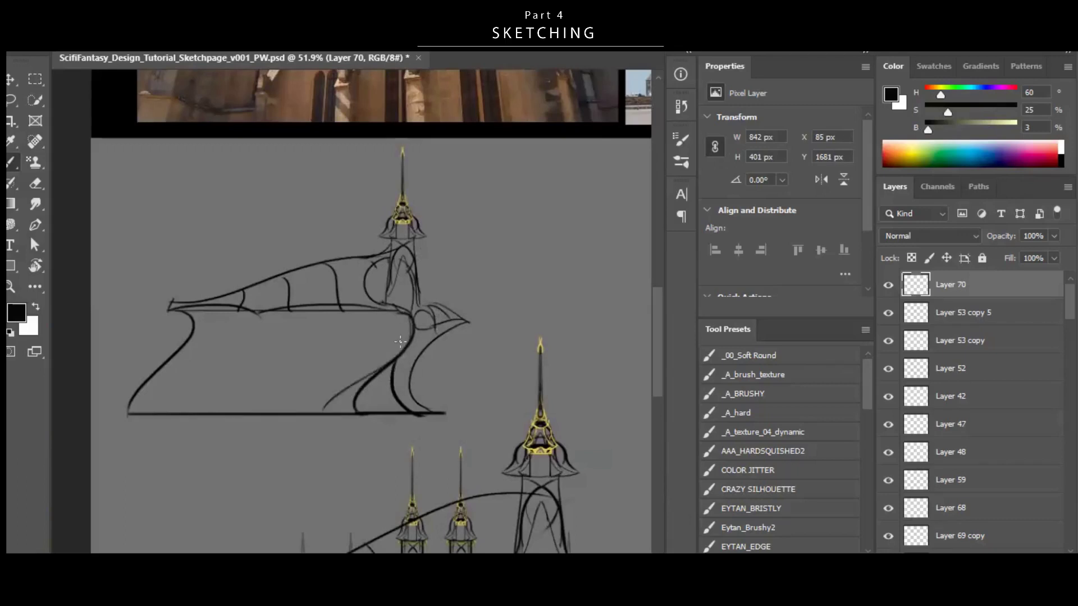
key(e)
mouse_move(318, 422)
mouse_down()
mouse_move(336, 419)
mouse_move(305, 380)
mouse_up()
key(b)
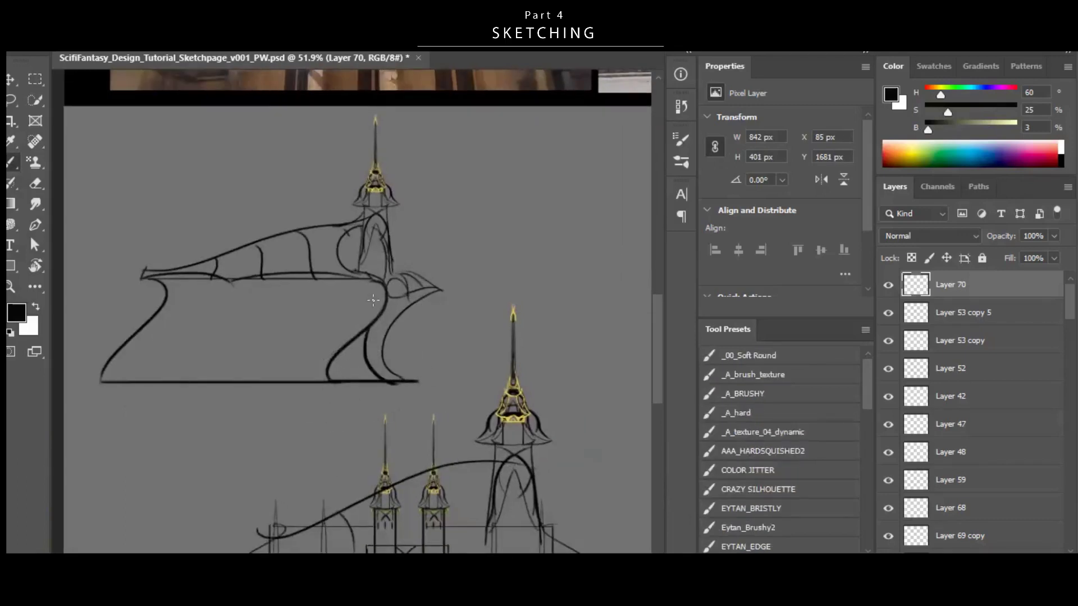
drag(389, 352, 306, 353)
key(ctrl+s)
Copy the cathedral's scalloped plinth and resize it to fit beneath the new building's base line.
drag(447, 373, 525, 371)
drag(465, 330, 428, 265)
key(v)
ctrl+click(479, 502)
drag(479, 501, 394, 262)
key(ctrl+t)
key(Return)
drag(525, 240, 482, 269)
drag(174, 268, 213, 269)
mouse_move(473, 284)
mouse_down()
mouse_move(465, 337)
mouse_move(495, 340)
mouse_up()
key(v)
key(ctrl+t)
key(Return)
Trim the copied plinth's excess lines and redraw its end edges beneath the flaring walls.
key(e)
key(b)
drag(152, 328, 148, 358)
key(e)
drag(496, 339, 492, 329)
key(b)
mouse_move(485, 327)
mouse_down()
mouse_move(497, 365)
mouse_move(535, 368)
mouse_up()
key(e)
key(v)
Fine-tune the plinth's position and height against the base line, clean up its edges, and save the file.
drag(597, 331, 596, 331)
drag(534, 351, 517, 353)
key(e)
drag(245, 373, 243, 365)
key(b)
key(v)
key(ctrl+t)
drag(378, 360, 378, 355)
key(Return)
key(ctrl+s)
Select the new building's roof, tower and plinth layers, group them, and scale the group up slightly.
drag(560, 293, 485, 316)
drag(215, 197, 404, 357)
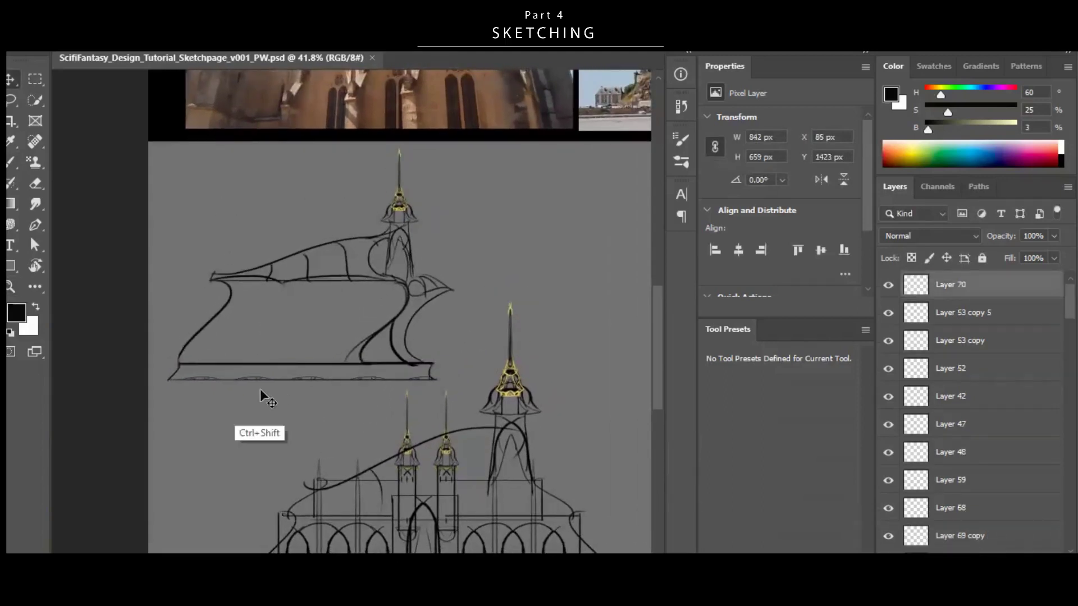
drag(260, 389, 293, 365)
key(ctrl+g)
key(ctrl+t)
drag(457, 146, 462, 141)
key(Return)
Create a new layer above the grouped building and ready the Brush tool.
drag(483, 268, 473, 282)
mouse_move(473, 281)
mouse_down()
mouse_move(469, 298)
mouse_move(432, 298)
mouse_up()
drag(381, 269, 135, 281)
drag(353, 225, 401, 224)
drag(377, 274, 455, 259)
mouse_move(328, 262)
mouse_down()
mouse_move(316, 262)
mouse_move(385, 262)
mouse_up()
mouse_move(370, 247)
mouse_down()
mouse_move(382, 281)
mouse_move(253, 340)
mouse_up()
key(ctrl+alt+shift+n)
key(b)
drag(361, 275, 294, 311)
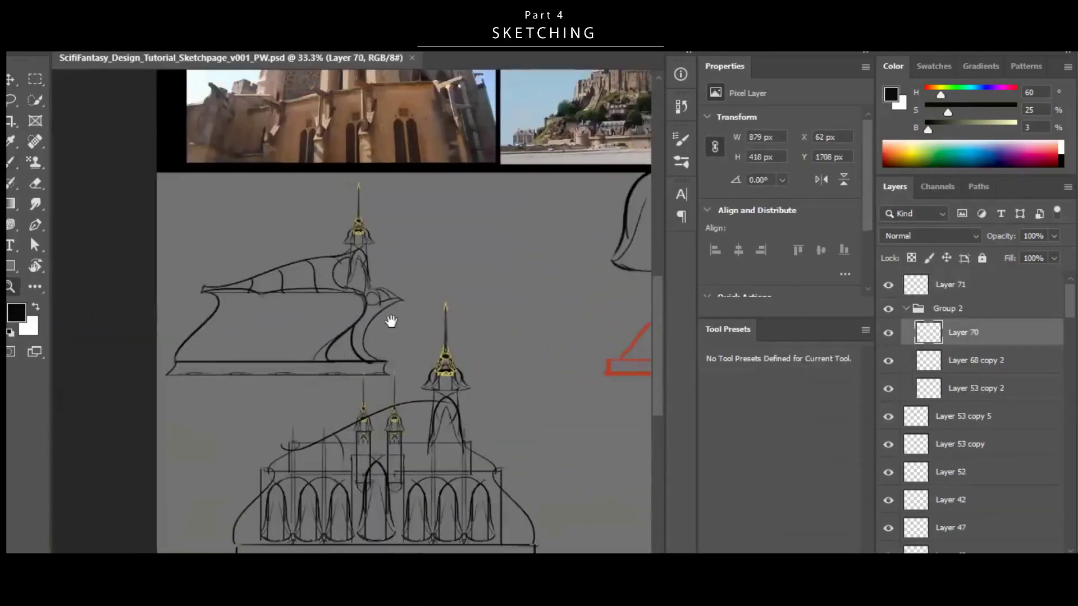
Gather the new building's layers into their own nested group and scale the group up slightly.
drag(391, 321, 384, 289)
mouse_move(246, 170)
mouse_down()
mouse_move(264, 200)
mouse_move(365, 269)
mouse_up()
drag(164, 275, 219, 345)
drag(359, 230, 361, 216)
key(ctrl+g)
key(ctrl+t)
drag(400, 135, 400, 135)
drag(359, 216, 357, 238)
key(Return)
Select all parts of the lower cathedral, scale them down slightly and move them away from the new building.
drag(217, 399, 556, 498)
mouse_move(326, 486)
mouse_down()
mouse_move(258, 417)
mouse_move(331, 461)
mouse_up()
ctrl+shift+click(275, 454)
key(ctrl+t)
drag(517, 214, 491, 236)
mouse_move(395, 322)
mouse_down()
mouse_move(495, 348)
mouse_move(392, 331)
mouse_up()
key(Return)
drag(496, 312, 491, 315)
Create a new layer beneath the line drawings and sample a grey colour for the Brush tool.
key(ctrl+alt+shift+n)
key(b)
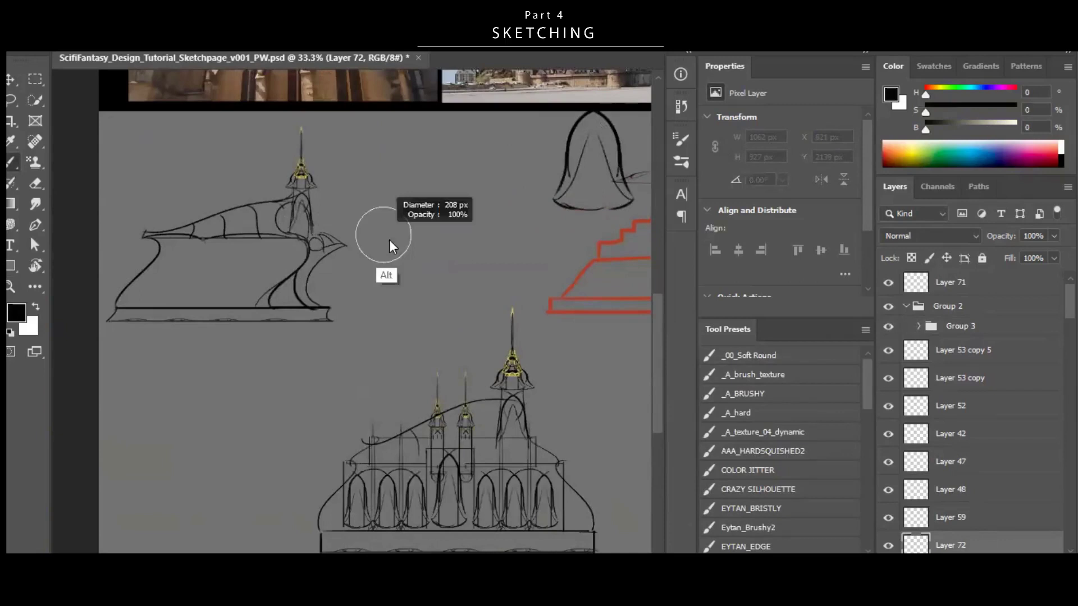
alt+click(431, 223)
Try painting a grey building silhouette in the empty space beside the new building, and clear the layer.
mouse_move(457, 241)
mouse_down()
mouse_move(469, 212)
mouse_move(430, 219)
mouse_up()
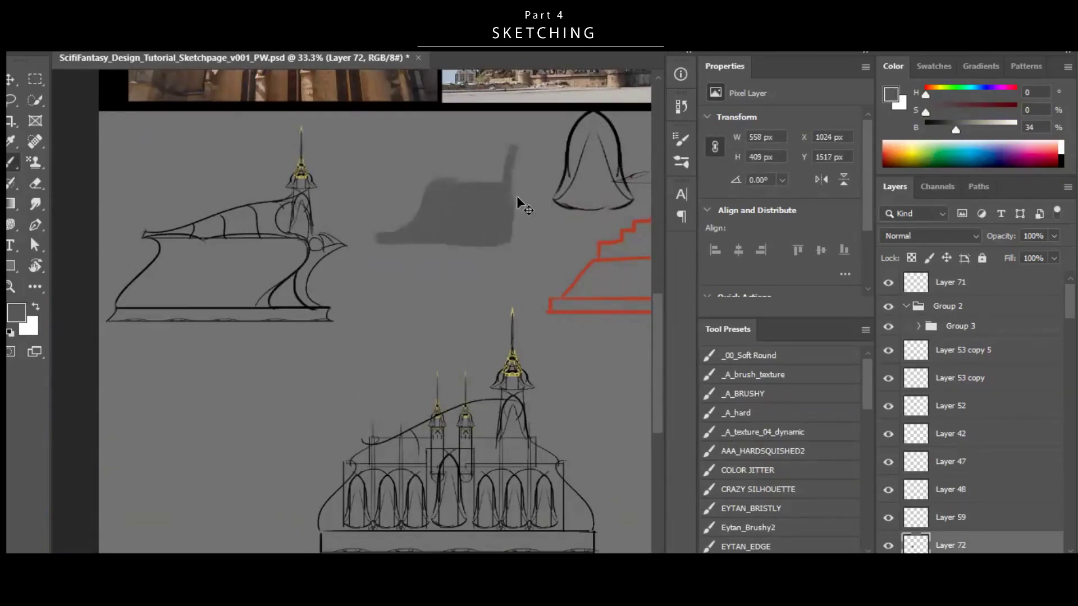
drag(507, 183, 584, 247)
key(e)
drag(404, 230, 476, 241)
key(b)
mouse_move(517, 208)
mouse_down()
mouse_move(505, 253)
mouse_move(485, 248)
mouse_up()
key(ctrl+s)
key(e)
key(ctrl+a)
key(Delete)
key(ctrl+d)
Fill the new building with dark grey, lock transparency, and shade the curved end wall with 62% brightness grey.
mouse_move(451, 295)
mouse_down()
mouse_move(459, 259)
mouse_move(508, 278)
mouse_up()
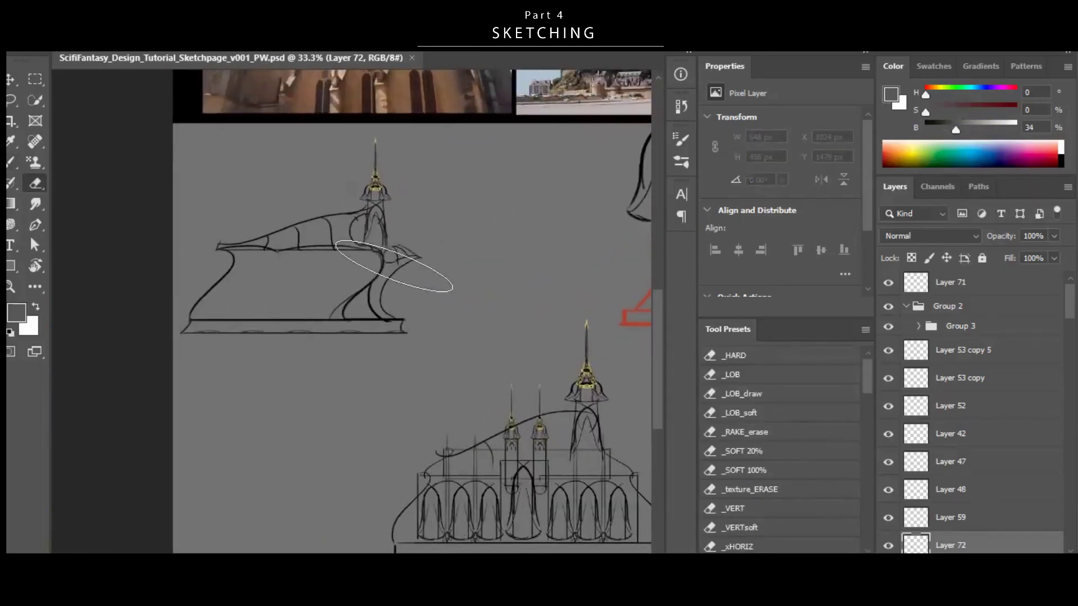
key(b)
drag(523, 162, 520, 292)
key(ctrl+z)
mouse_move(381, 224)
mouse_down()
mouse_move(318, 236)
mouse_move(346, 313)
mouse_move(390, 311)
mouse_up()
click(911, 258)
drag(955, 130, 980, 129)
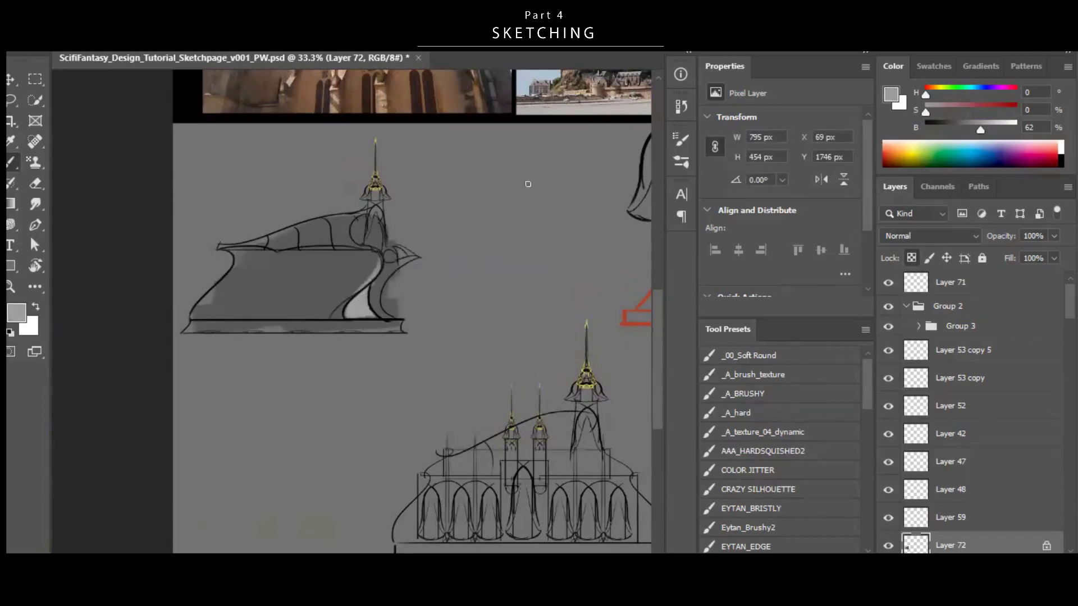
key(Delete)
key(ctrl+s)
Select the layers forming the three left arches and their framing lines on the lower cathedral.
key(z)
drag(485, 370, 429, 344)
drag(390, 280, 348, 245)
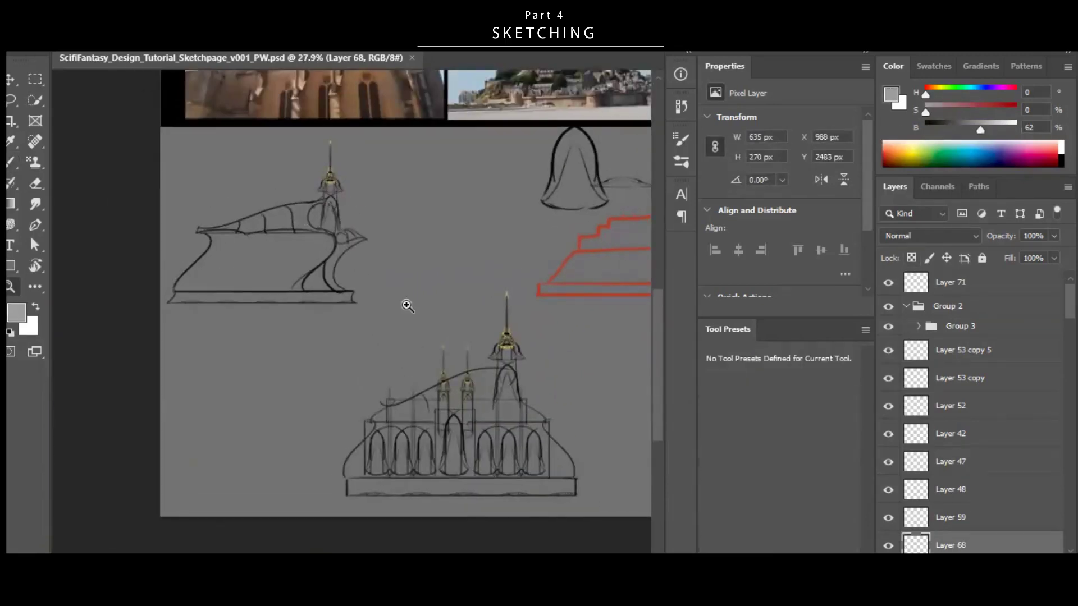
drag(407, 305, 397, 318)
drag(494, 278, 547, 297)
key(v)
drag(375, 452, 438, 478)
ctrl+click(380, 447)
ctrl+click(331, 447)
ctrl+click(421, 445)
ctrl+shift+click(330, 444)
ctrl+shift+click(360, 439)
ctrl+shift+click(388, 421)
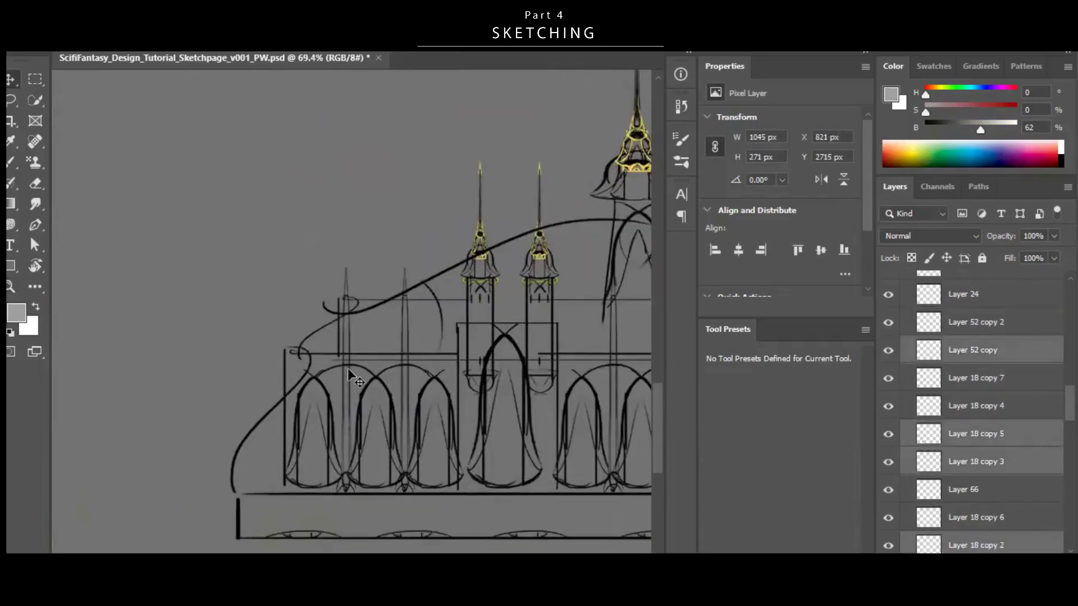
drag(348, 368, 438, 370)
ctrl+shift+click(359, 355)
ctrl+shift+click(495, 356)
Duplicate the selected arches onto the new building's wall, bring them to the front and adjust their size.
drag(542, 348, 393, 349)
drag(565, 380, 462, 263)
key(ctrl+shift+bracketright)
mouse_move(453, 250)
mouse_down()
mouse_move(491, 251)
mouse_move(480, 235)
mouse_up()
key(ctrl+t)
drag(603, 195, 597, 197)
key(Return)
drag(565, 281, 448, 325)
drag(536, 494, 524, 486)
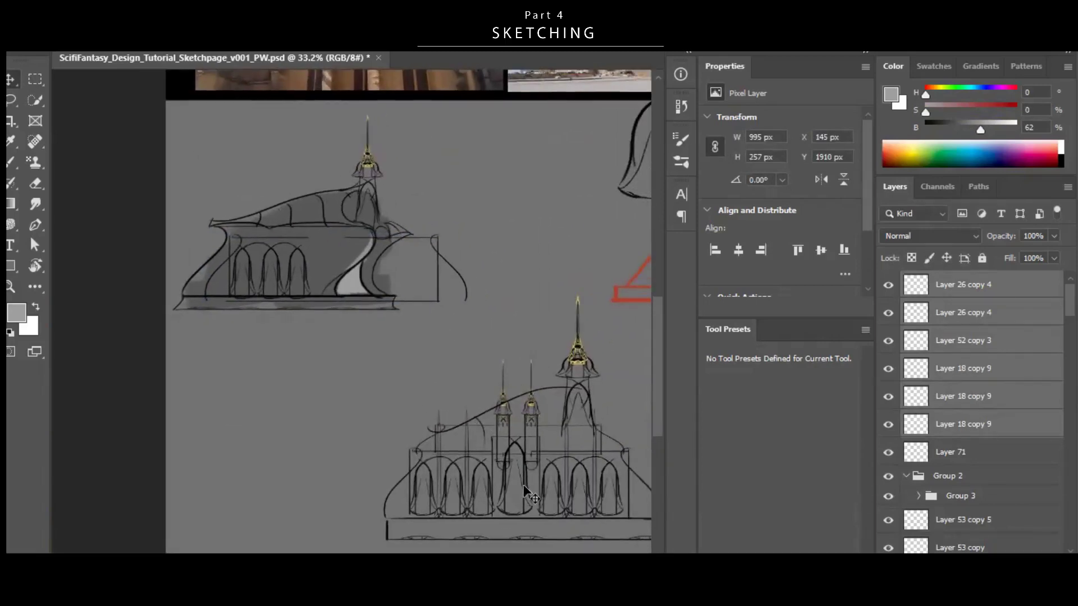
Merge the copied arch layers, erase the frame lines extending past the new building's wall, and save the file.
scroll(524, 488, down, 2)
scroll(477, 460, right, 2)
drag(393, 306, 451, 315)
drag(433, 274, 435, 271)
drag(290, 191, 339, 192)
key(ctrl+e)
key(e)
drag(477, 208, 498, 281)
drag(442, 249, 409, 257)
drag(428, 302, 421, 292)
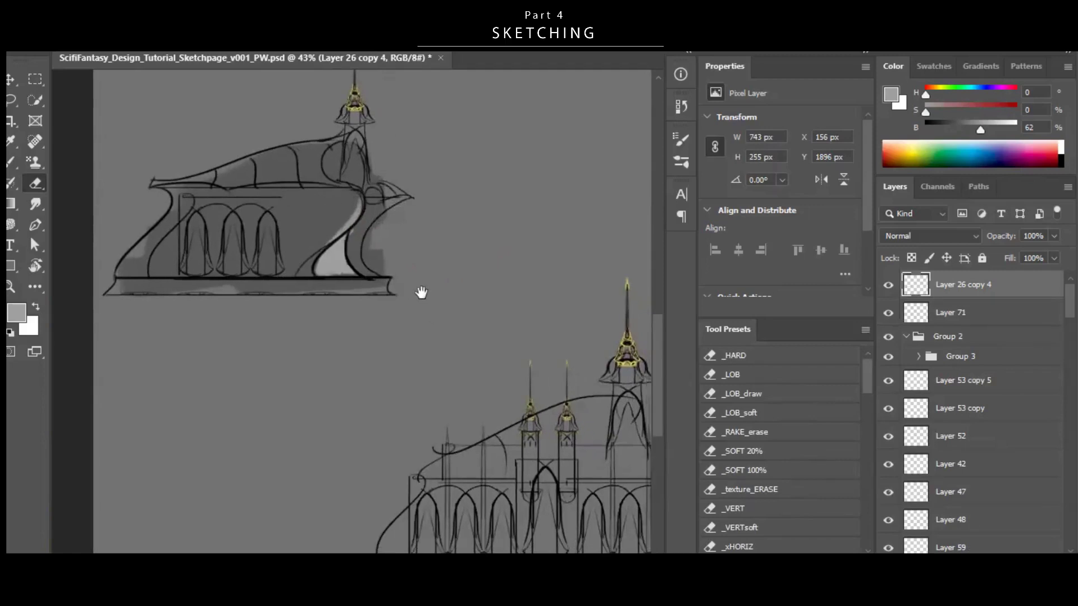
drag(490, 306, 416, 294)
key(ctrl+s)
Copy a small tower from the lower cathedral beside the new building, bring it to the front and save.
key(v)
ctrl+click(457, 407)
drag(505, 422, 551, 450)
drag(550, 450, 446, 351)
key(ctrl+shift+])
drag(446, 350, 456, 353)
drag(493, 384, 491, 362)
drag(375, 322, 481, 339)
drag(508, 355, 468, 356)
drag(401, 314, 550, 357)
drag(436, 308, 457, 294)
key(ctrl+s)
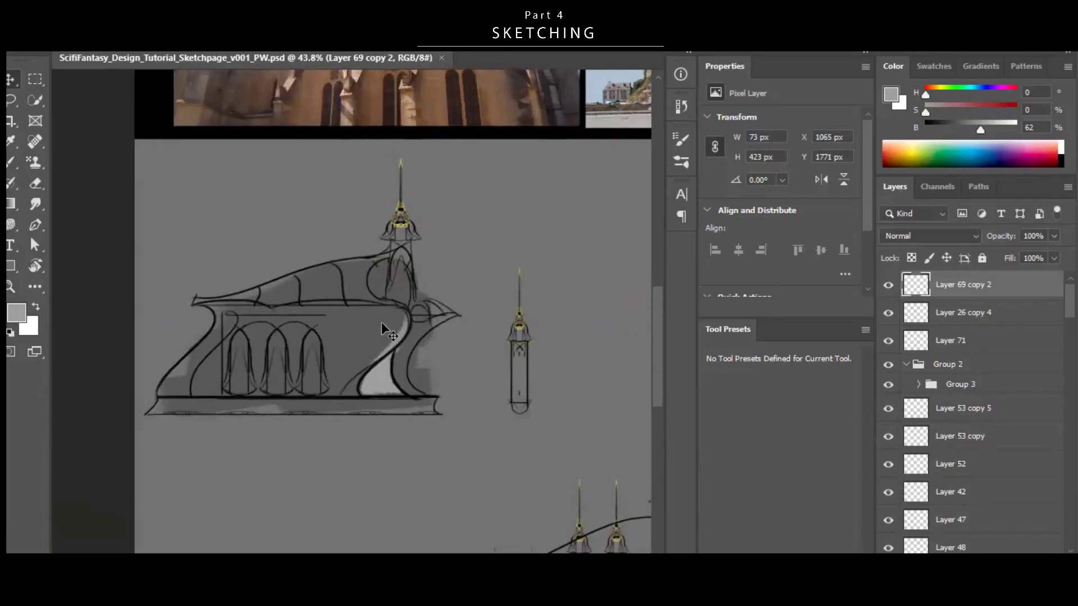
Scale down the copied small tower and place it against the new building's wall beside the arches.
ctrl+click(411, 341)
ctrl+click(520, 344)
key(ctrl+t)
drag(598, 357, 440, 320)
key(Return)
drag(368, 337, 394, 339)
drag(395, 345, 395, 349)
key(ctrl+t)
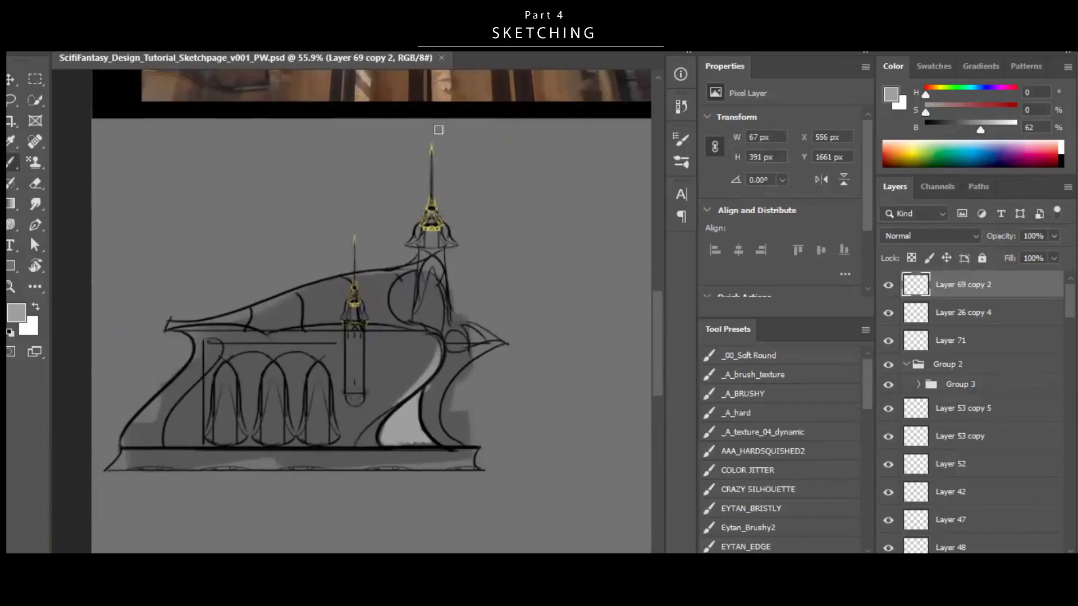
Shrink the small tower further and shift it toward the building's curved end wall.
key(v)
drag(457, 339, 482, 349)
key(ctrl+t)
drag(398, 417, 474, 395)
key(Return)
Duplicate the small tower and set the copy right beside the first one near the curved end wall.
drag(458, 379, 479, 378)
drag(477, 336, 464, 337)
mouse_move(527, 359)
mouse_down()
mouse_move(490, 359)
mouse_move(519, 356)
mouse_up()
drag(436, 382, 516, 382)
drag(543, 337, 522, 337)
key(ctrl+z)
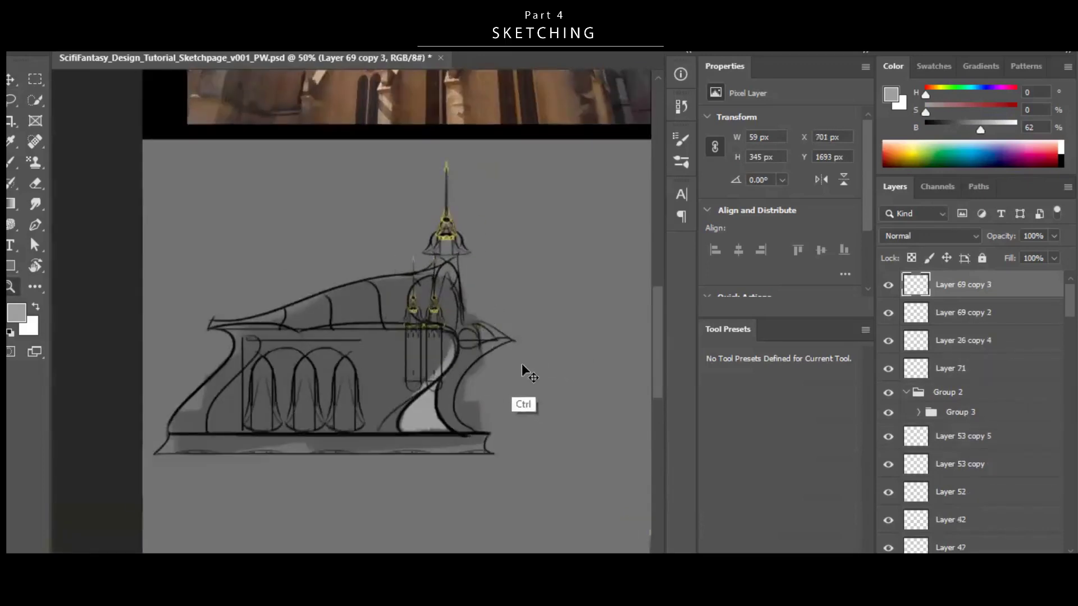
drag(449, 339, 477, 339)
drag(409, 315, 417, 315)
Move both small towers together slightly toward the arches, save the file, and select the main tower's layer.
ctrl+shift+click(399, 312)
mouse_move(399, 313)
mouse_down()
mouse_move(375, 313)
mouse_move(388, 325)
mouse_up()
key(ctrl+s)
mouse_move(465, 286)
mouse_down()
mouse_move(448, 320)
mouse_move(472, 303)
mouse_up()
ctrl+click(421, 231)
drag(555, 240, 536, 240)
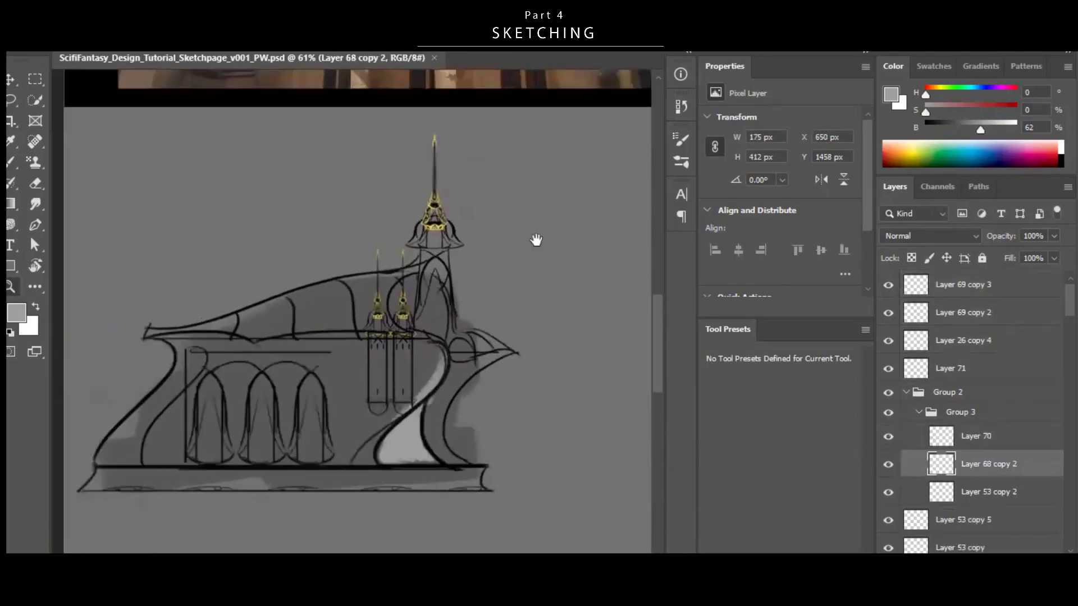
Create a new layer above the copied arches layer and set the Brush to the default black.
ctrl+click(186, 371)
mouse_move(336, 356)
mouse_down()
mouse_move(402, 325)
mouse_move(392, 325)
mouse_up()
key(b)
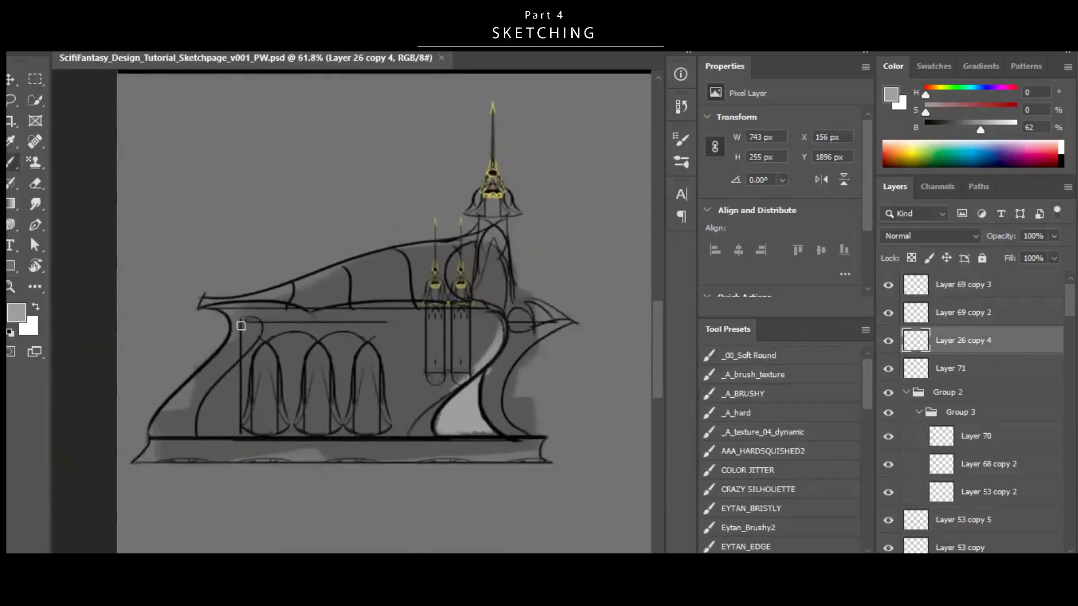
key(ctrl+shift+alt+n)
key(d)
drag(222, 310, 530, 324)
key(ctrl+z)
drag(226, 313, 512, 330)
key(ctrl+z)
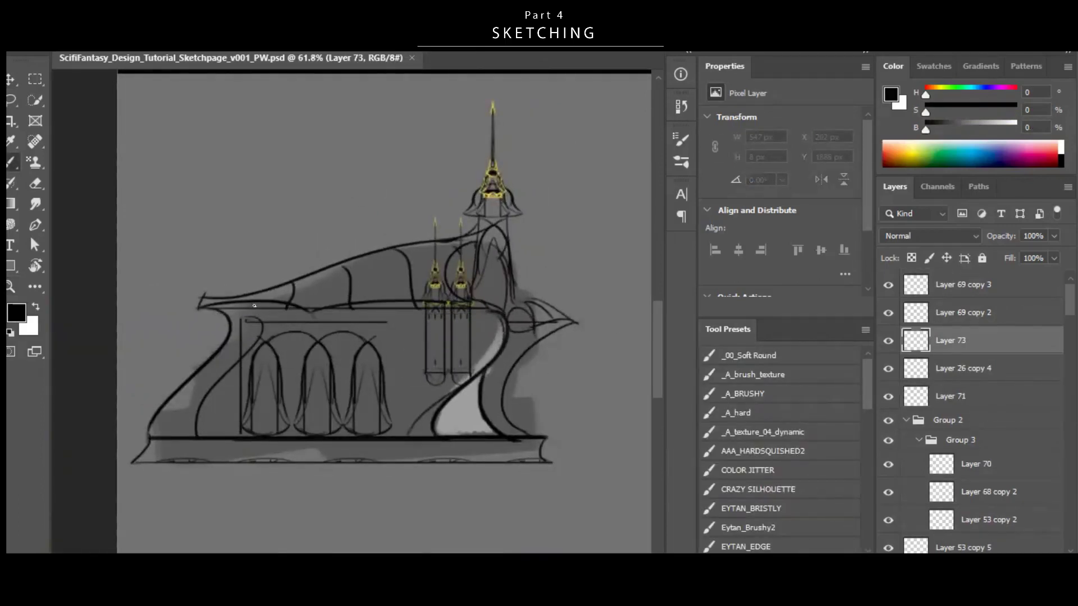
Paint a thick black line along the lower edge of the new building's roof.
drag(435, 169, 414, 167)
drag(353, 317, 305, 321)
drag(447, 314, 382, 313)
drag(199, 306, 491, 308)
key(ctrl+z)
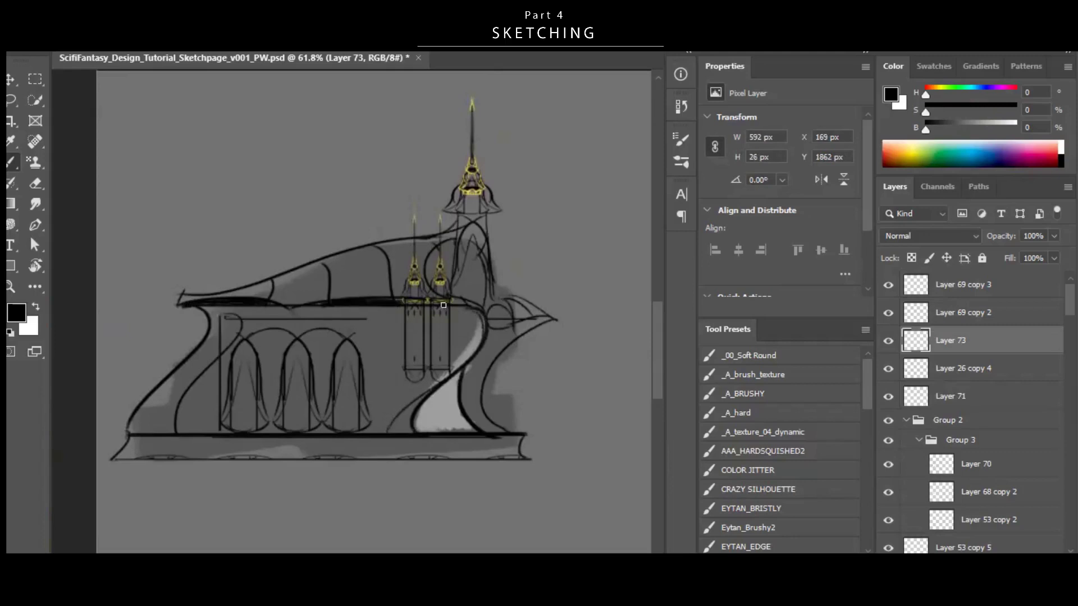
Erase the vertical frame line beside the first arch on the copied arches layer and save the file.
key(e)
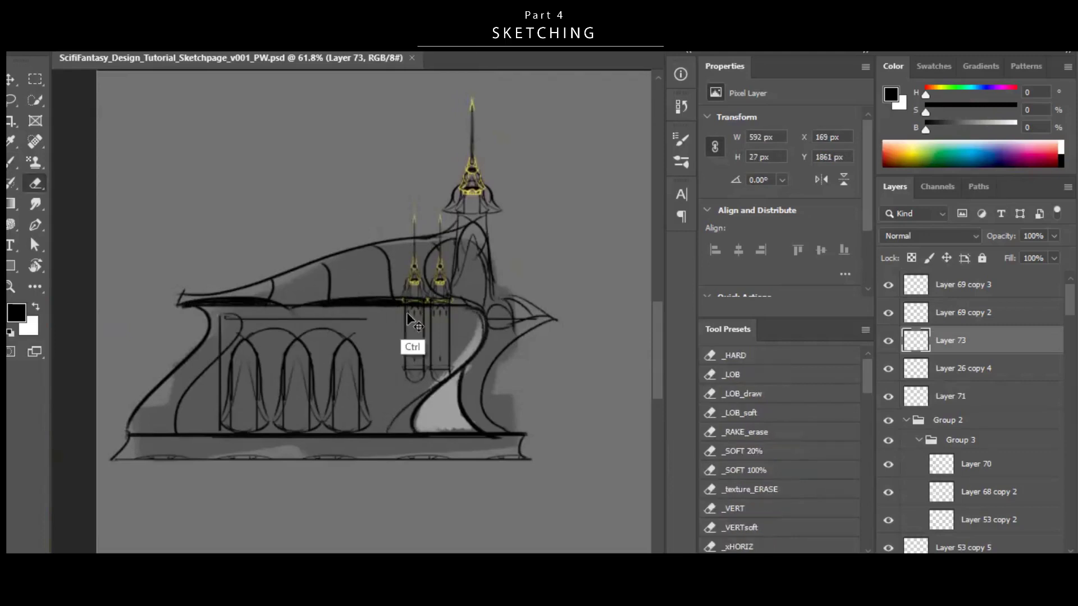
scroll(408, 320, right, 2)
ctrl+click(316, 338)
drag(213, 385, 207, 385)
mouse_move(198, 389)
mouse_down()
mouse_move(194, 369)
mouse_move(152, 387)
mouse_up()
scroll(250, 320, up, 5)
scroll(223, 341, down, 3)
key(ctrl+s)
Draw two parallel horizontal lines above the arches reaching the curved end wall, and save the file.
key(b)
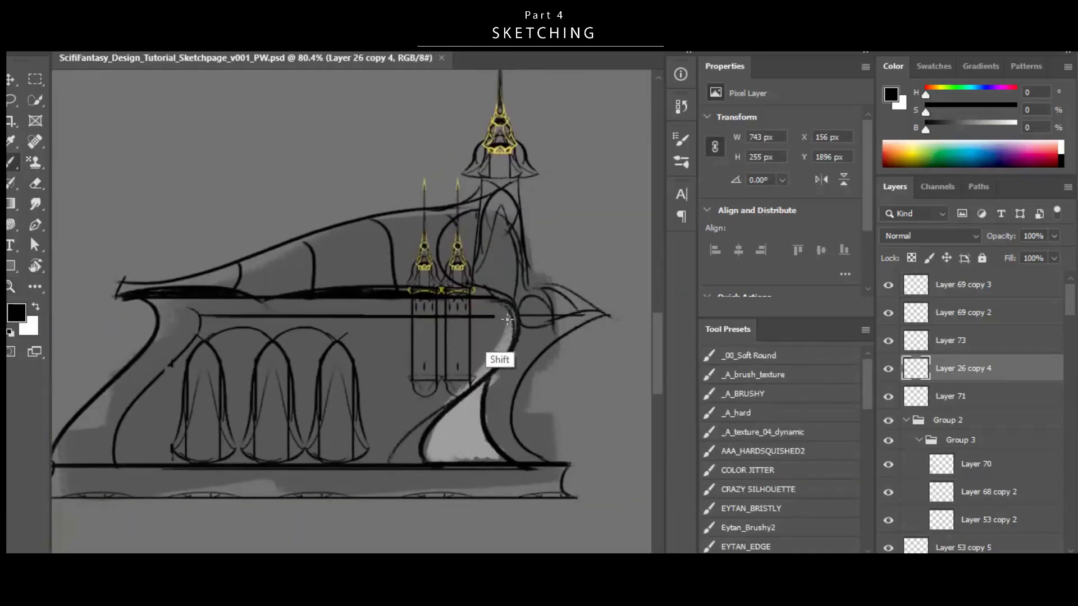
drag(507, 319, 515, 319)
drag(405, 306, 359, 307)
drag(507, 323, 527, 322)
key(ctrl+s)
drag(222, 304, 477, 311)
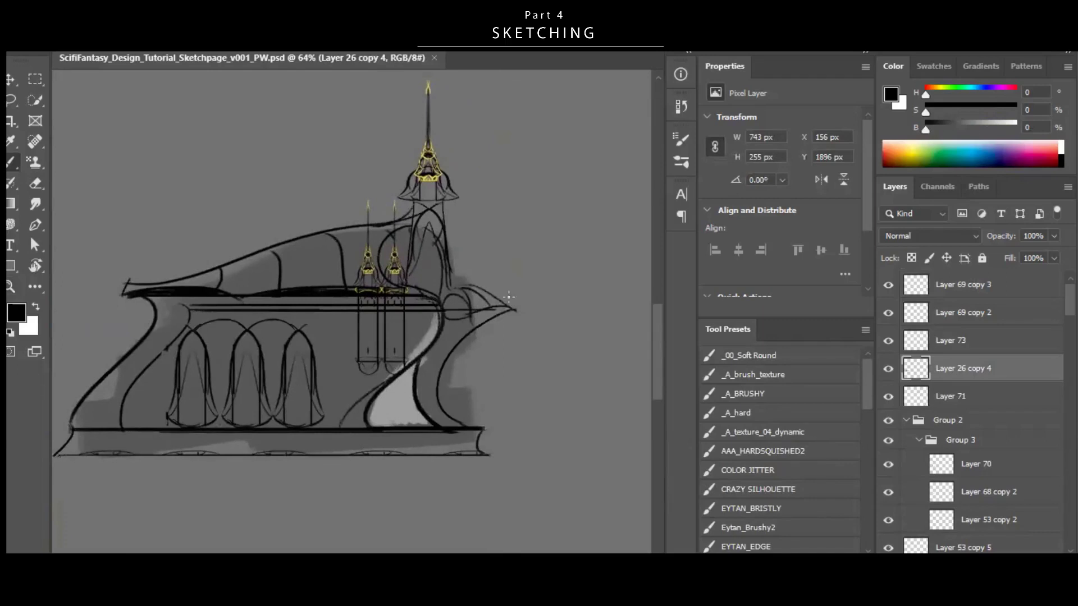
Create a new layer above the copied arches layer for further line work and save the file.
key(ctrl+shift+alt+n)
drag(386, 229, 356, 245)
scroll(461, 281, down, 1)
drag(473, 293, 490, 318)
mouse_move(566, 248)
mouse_down()
mouse_move(467, 255)
mouse_move(453, 266)
mouse_up()
key(z)
mouse_move(516, 165)
mouse_down()
mouse_move(527, 339)
mouse_move(494, 340)
mouse_up()
key(ctrl+s)
Draw an orange rule-of-thirds grid over the cathedral reference photo above the new building.
mouse_move(527, 351)
mouse_down()
mouse_move(356, 368)
mouse_move(460, 401)
mouse_move(359, 365)
mouse_up()
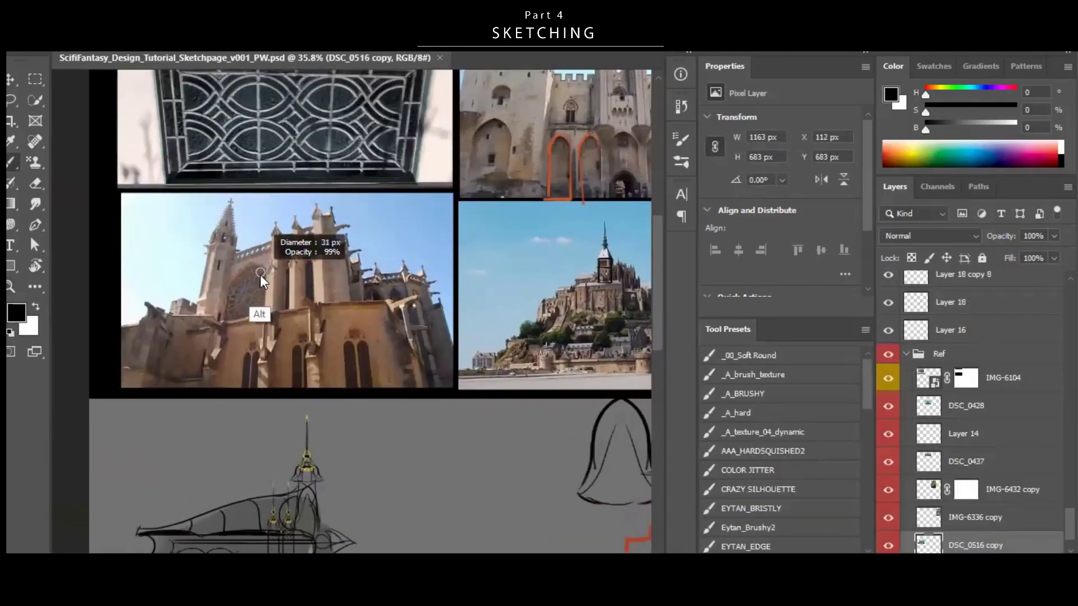
click(889, 152)
drag(121, 338, 450, 339)
drag(221, 384, 220, 231)
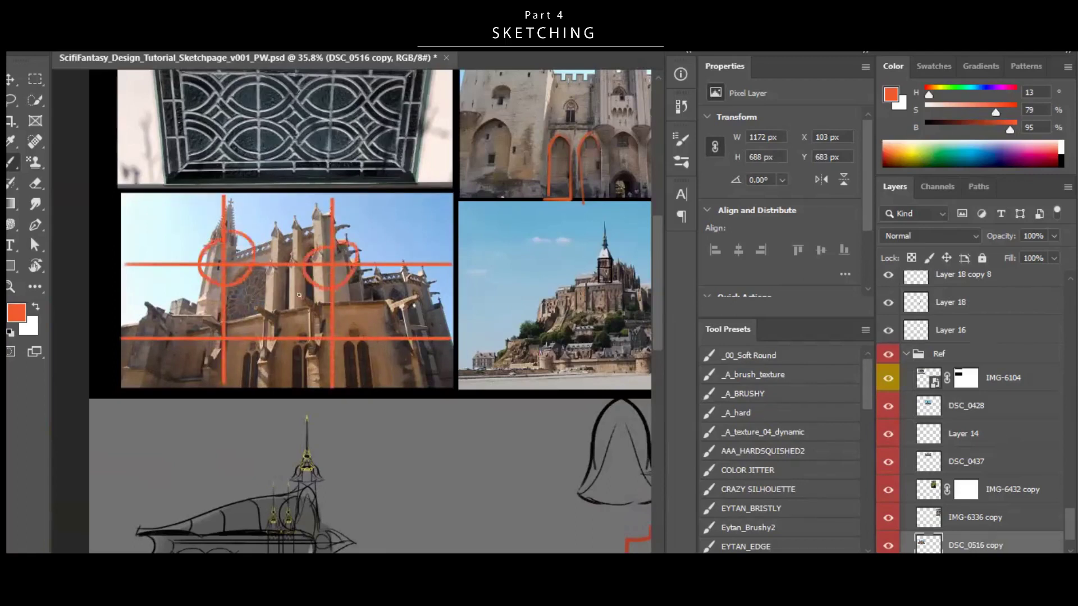
Undo the circles around the grid's two upper intersections on the cathedral photo.
key(ctrl+z)
key(ctrl+z)
key(ctrl+z)
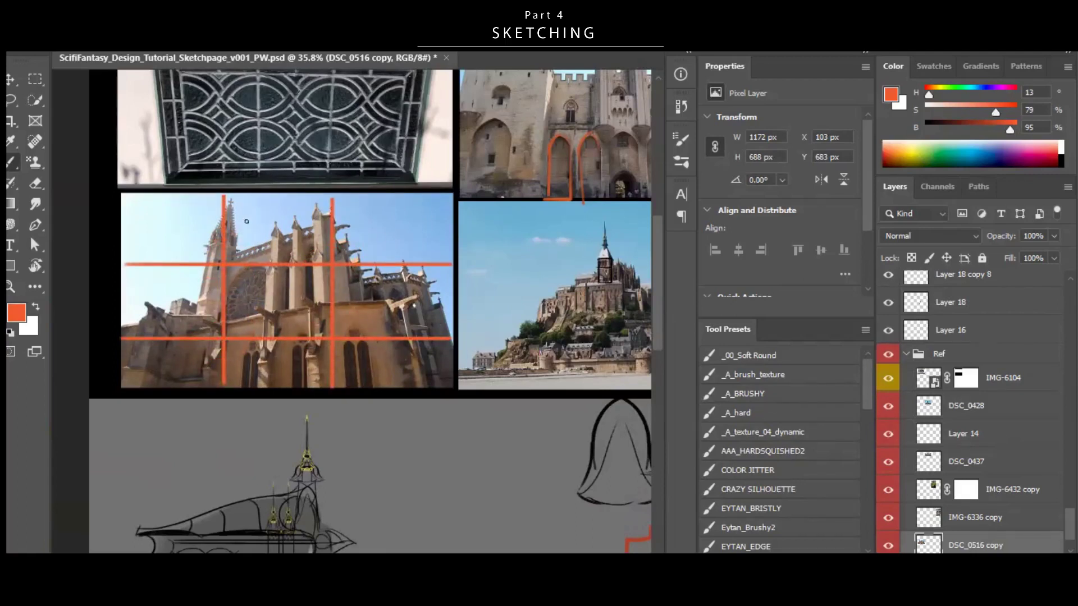
Draw an orange frame with two horizontal thirds lines around the second building on a new layer.
mouse_move(350, 419)
mouse_down()
mouse_move(373, 320)
mouse_move(372, 340)
mouse_up()
drag(355, 383, 416, 285)
drag(365, 381, 378, 382)
key(ctrl+alt+shift+n)
key(ctrl+z)
mouse_move(166, 270)
mouse_down()
mouse_move(505, 270)
mouse_move(506, 486)
mouse_up()
drag(502, 482, 126, 482)
drag(142, 478, 142, 276)
mouse_move(522, 348)
mouse_down()
mouse_move(517, 340)
mouse_move(536, 356)
mouse_move(536, 455)
mouse_up()
drag(538, 455, 508, 456)
key(ctrl+z)
key(ctrl+z)
drag(173, 347, 505, 352)
drag(151, 404, 500, 403)
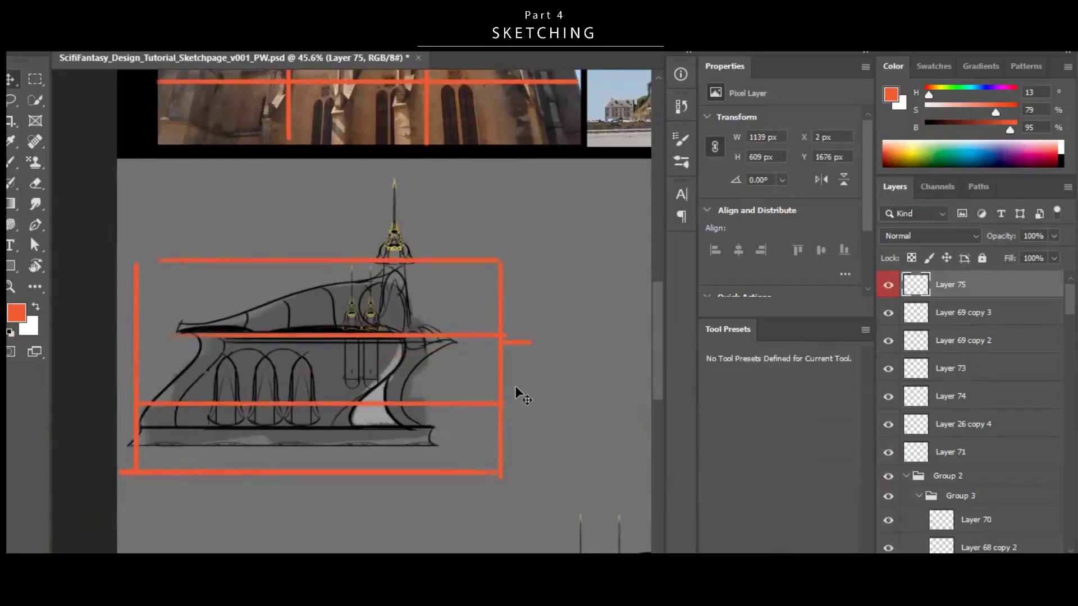
Mark the lower thirds of the frame with an orange bracket beside it, and remove the composition guide layer.
drag(505, 338, 544, 337)
drag(539, 340, 535, 467)
shift+drag(535, 471, 495, 470)
drag(539, 324, 492, 325)
mouse_move(448, 261)
mouse_down()
mouse_move(399, 265)
mouse_move(438, 257)
mouse_up()
key(z)
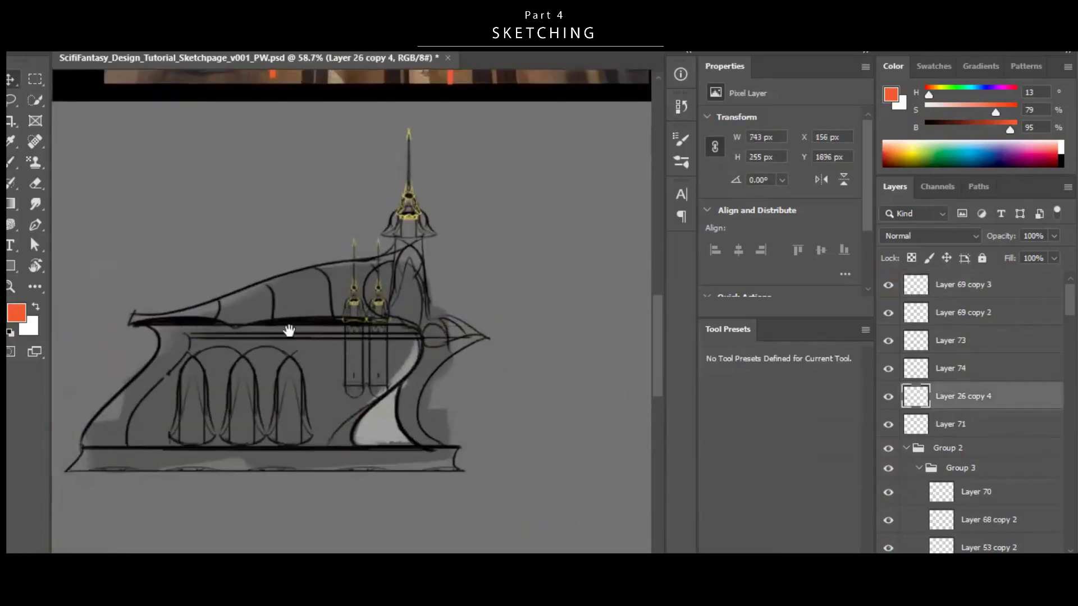
Try black curves linking the row of arches to the second building's side walls, and undo them.
key(b)
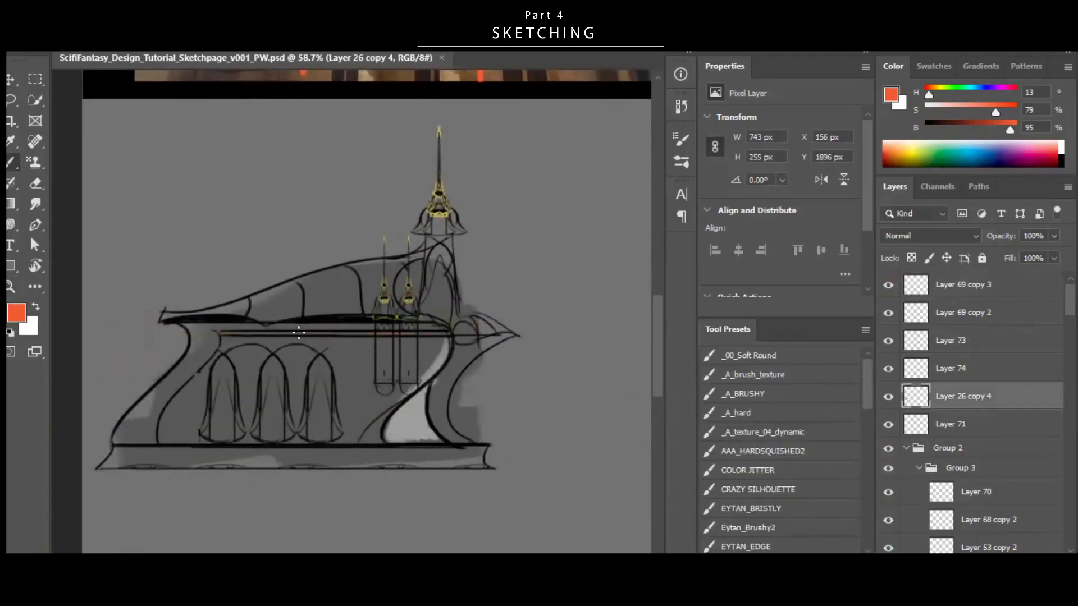
shift+drag(597, 326, 613, 327)
drag(422, 391, 447, 384)
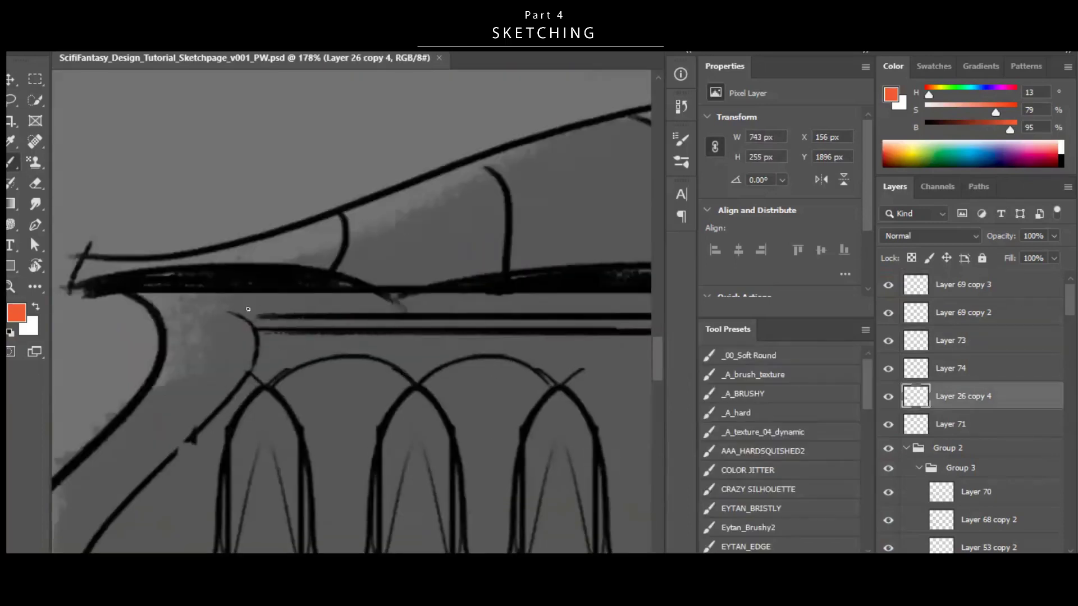
key(d)
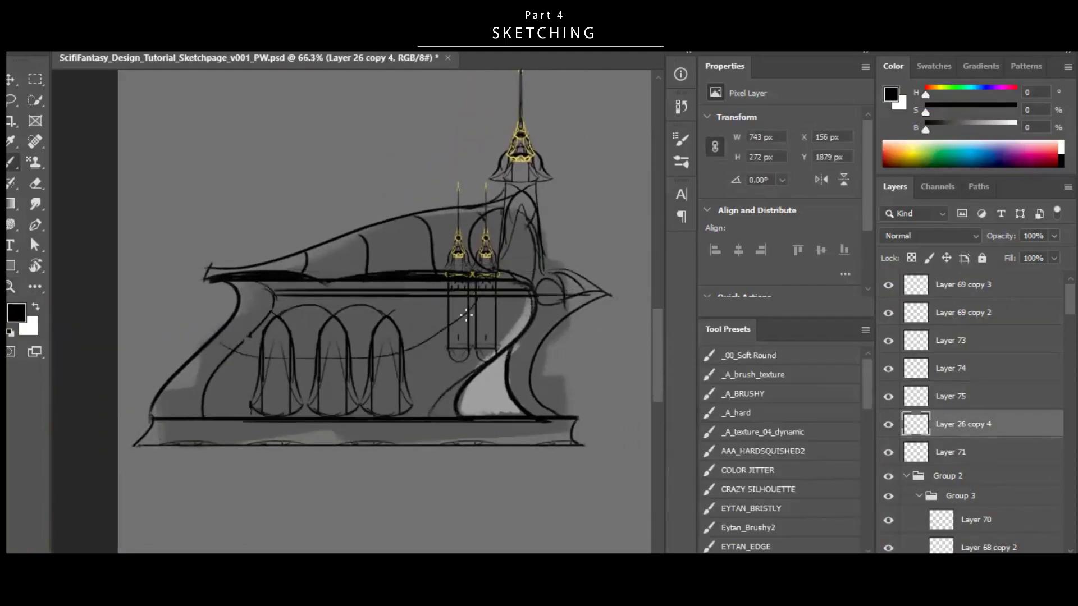
key(ctrl+z)
drag(377, 320, 465, 314)
key(ctrl+z)
mouse_move(386, 317)
mouse_down()
mouse_move(475, 319)
mouse_move(465, 401)
mouse_move(499, 298)
mouse_up()
key(ctrl+z)
key(ctrl+z)
key(ctrl+z)
drag(473, 354, 410, 360)
key(e)
key(ctrl+z)
Copy one arch of the second building to its own layer and place it as a fourth arch in the row.
key(ctrl+alt+shift+n)
key(v)
ctrl+click(337, 367)
key(m)
drag(290, 302, 355, 431)
key(ctrl+j)
key(v)
drag(342, 395, 394, 397)
drag(443, 349, 434, 340)
Try erasing the overlap between the arches, undo it, and merge the copied arch with the arch row.
key(e)
mouse_move(404, 384)
mouse_down()
mouse_move(385, 422)
mouse_move(347, 375)
mouse_up()
key(ctrl+z)
key(ctrl+z)
key(v)
ctrl+shift+click(325, 349)
key(z)
key(ctrl+e)
Cut the lassoed end of the arch row onto its own layer, shift it towards the others, and save the file.
key(l)
mouse_move(395, 294)
mouse_down()
mouse_move(153, 331)
mouse_move(142, 421)
mouse_move(392, 428)
mouse_move(414, 309)
mouse_up()
key(ctrl+shift+j)
key(ctrl+t)
drag(397, 361, 354, 361)
key(Return)
key(ctrl+s)
Compare the arch row before and after the shift, and fine-tune its placement with Free Transform.
key(z)
mouse_move(410, 329)
mouse_down()
mouse_move(382, 332)
mouse_move(418, 360)
mouse_move(395, 348)
mouse_up()
key(ctrl+z)
key(ctrl+shift+z)
key(ctrl+z)
key(ctrl+z)
key(ctrl+shift+z)
key(ctrl+shift+z)
key(ctrl+t)
drag(382, 343, 376, 333)
key(Return)
Draw black curves flanking both ends of the four-arch row on a new layer.
key(ctrl+shift+alt+n)
key(b)
key(z)
key(b)
drag(394, 381, 430, 253)
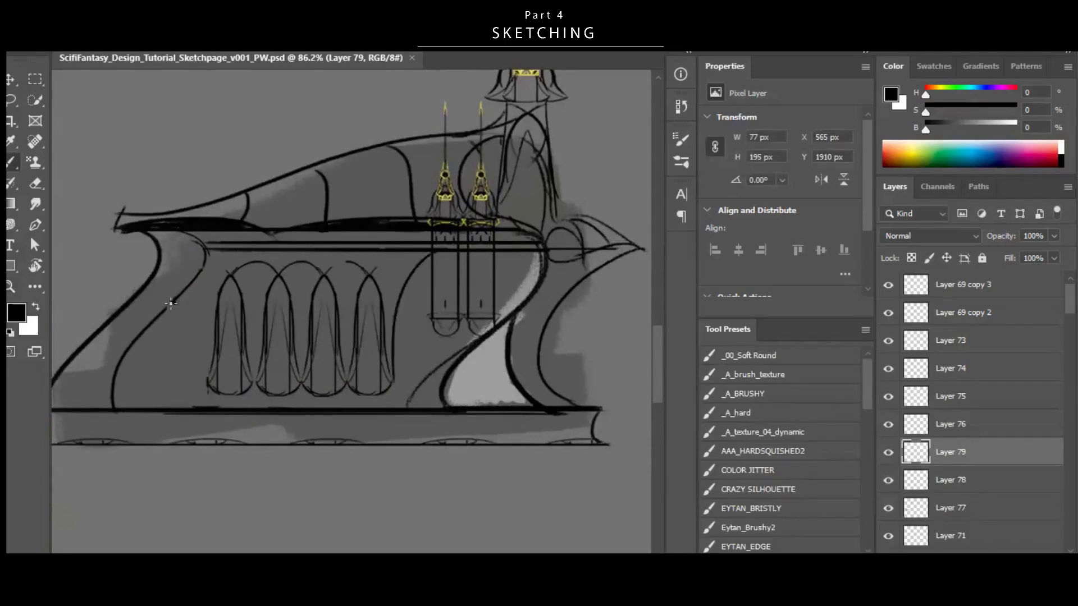
drag(174, 297, 212, 384)
Rearrange the loose tower and the lower cathedral sketch to clear space beside the second building.
key(z)
scroll(469, 318, down, 5)
mouse_move(469, 318)
mouse_down()
mouse_move(457, 312)
mouse_move(461, 325)
mouse_move(442, 334)
mouse_up()
drag(243, 384, 377, 416)
scroll(437, 345, down, 1)
scroll(393, 337, up, 6)
drag(562, 168, 397, 339)
key(v)
ctrl+drag(134, 241, 382, 385)
alt+drag(325, 244, 394, 190)
drag(331, 313, 348, 255)
key(Return)
ctrl+drag(255, 404, 536, 484)
drag(356, 381, 504, 395)
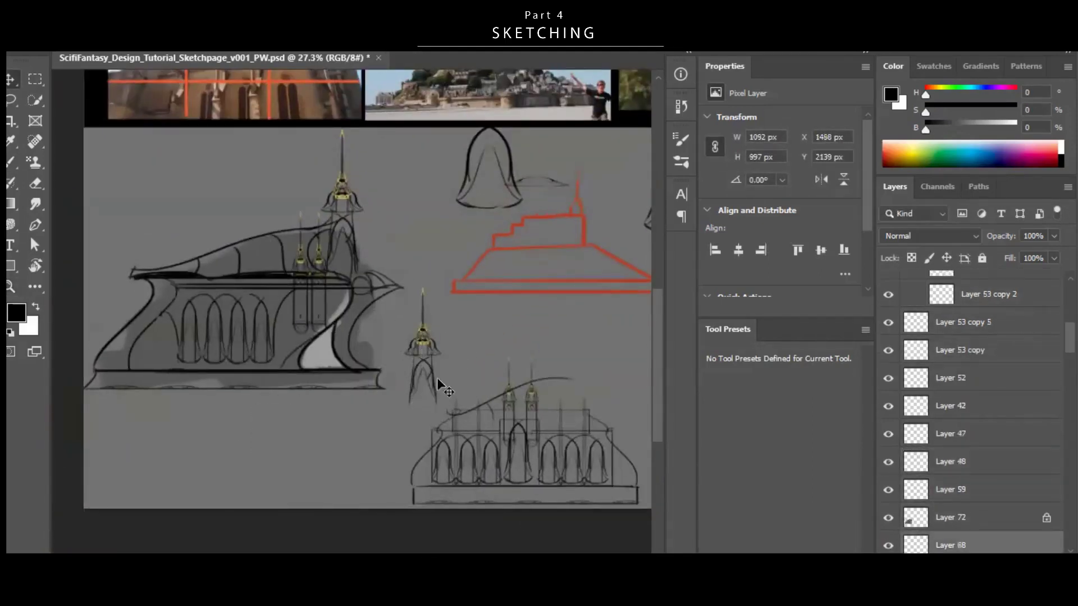
drag(438, 380, 540, 368)
drag(480, 313, 463, 335)
Group the second building's layers and bring the group to the front of the layer stack.
ctrl+drag(414, 388, 267, 184)
drag(417, 303, 74, 561)
key(ctrl+g)
mouse_move(435, 225)
mouse_down()
mouse_move(555, 301)
mouse_move(462, 365)
mouse_up()
ctrl+click(463, 360)
key(ctrl+shift+bracketright)
Trace long orange flow curves over the bark in the tree reference photo on a new layer.
key(b)
drag(485, 246, 522, 247)
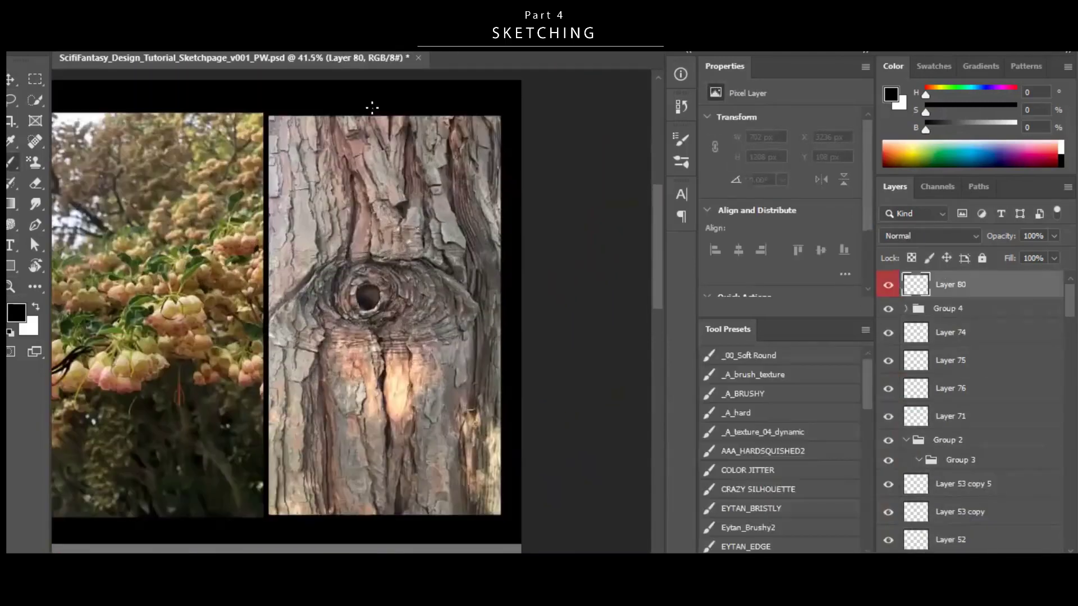
click(890, 157)
drag(345, 109, 349, 387)
mouse_move(358, 150)
mouse_down()
mouse_move(411, 203)
mouse_move(427, 404)
mouse_up()
drag(434, 167, 426, 348)
drag(375, 199, 373, 441)
drag(432, 190, 430, 201)
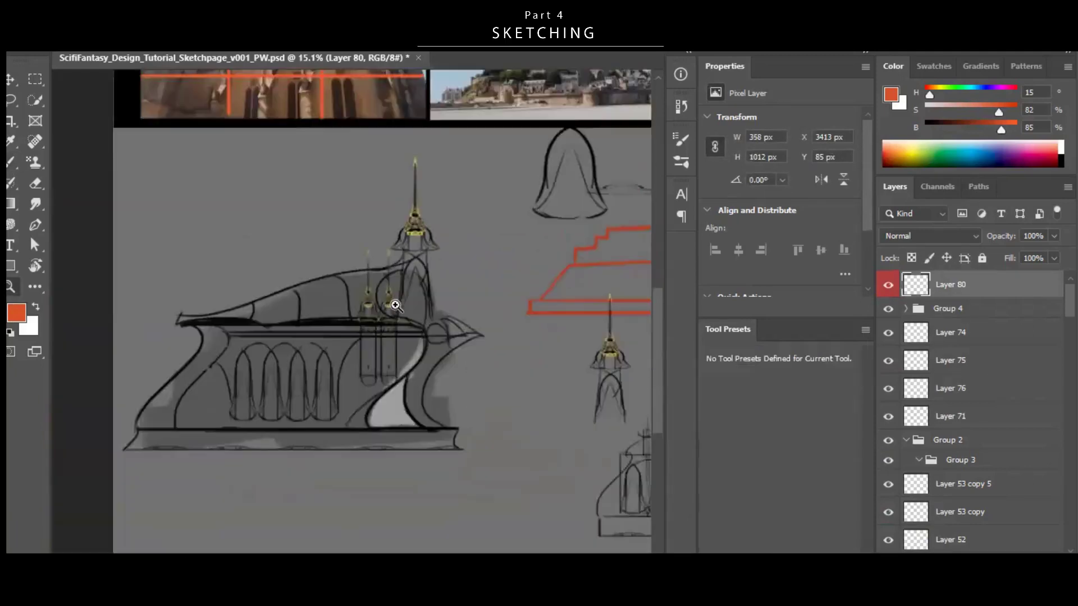
Sketch teal curved lines across the second building's roof panels on a new layer inside its group.
scroll(341, 258, up, 2)
key(b)
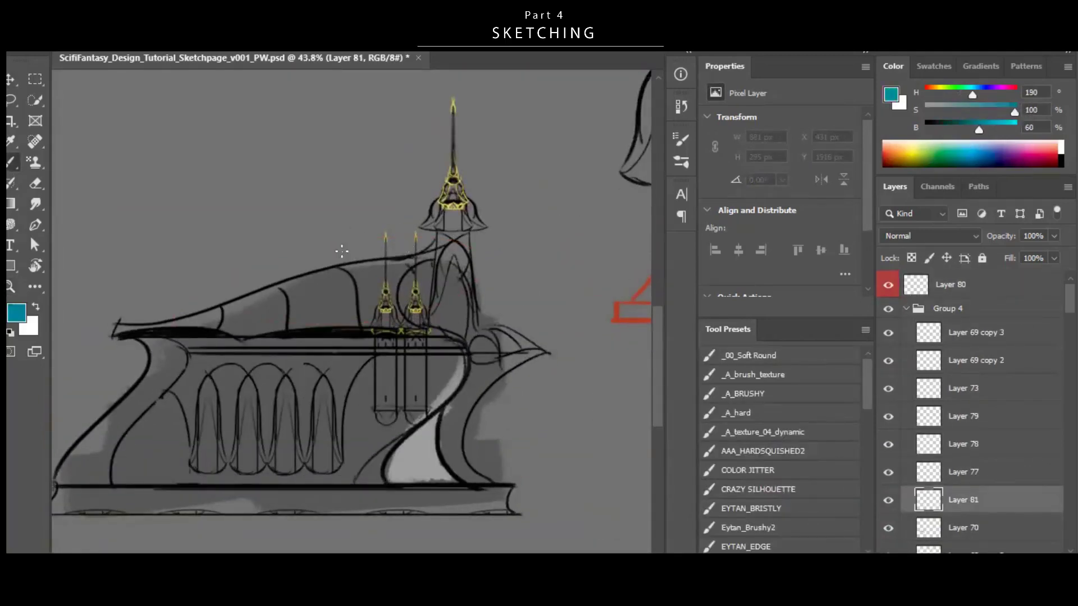
scroll(344, 252, up, 2)
scroll(339, 286, up, 2)
scroll(340, 286, down, 2)
mouse_move(286, 266)
mouse_down()
mouse_move(284, 292)
mouse_move(320, 295)
mouse_up()
key(ctrl+z)
key(ctrl+z)
key(ctrl+z)
key(ctrl+s)
drag(324, 263, 337, 291)
mouse_move(345, 252)
mouse_down()
mouse_move(365, 295)
mouse_move(325, 290)
mouse_up()
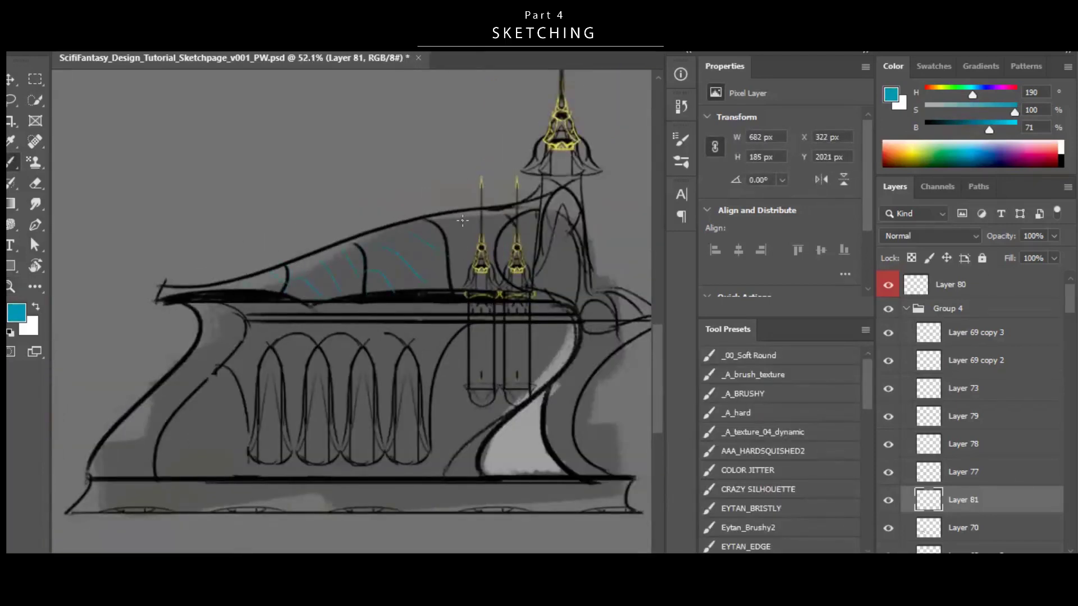
Outline a single elongated bark plate in teal on the tree reference photo.
drag(462, 220, 352, 249)
mouse_move(573, 149)
mouse_down()
mouse_move(344, 365)
mouse_move(241, 482)
mouse_up()
scroll(410, 205, up, 2)
drag(243, 196, 239, 217)
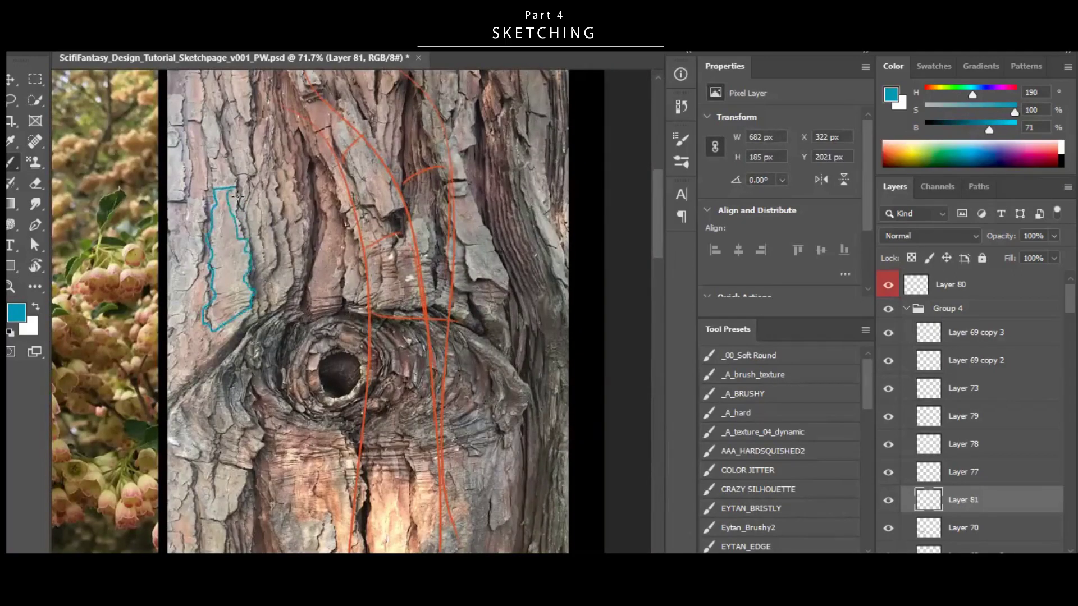
Erase parts of the smooth teal lines in the roof panel before the twin spires and redraw them as irregular cracks.
scroll(238, 197, down, 5)
scroll(362, 297, up, 5)
drag(384, 287, 362, 297)
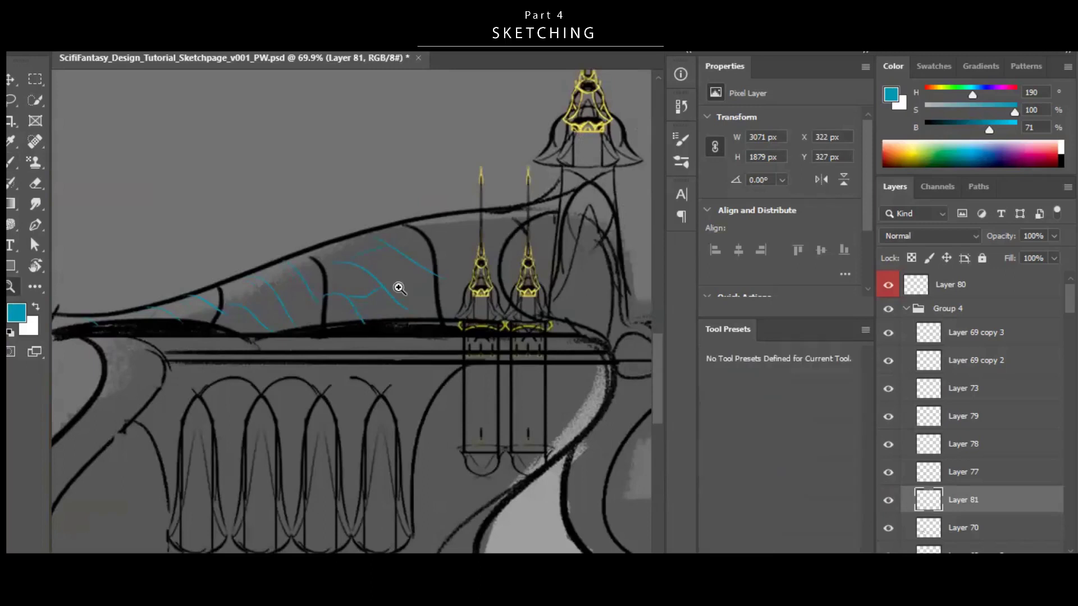
scroll(396, 289, up, 3)
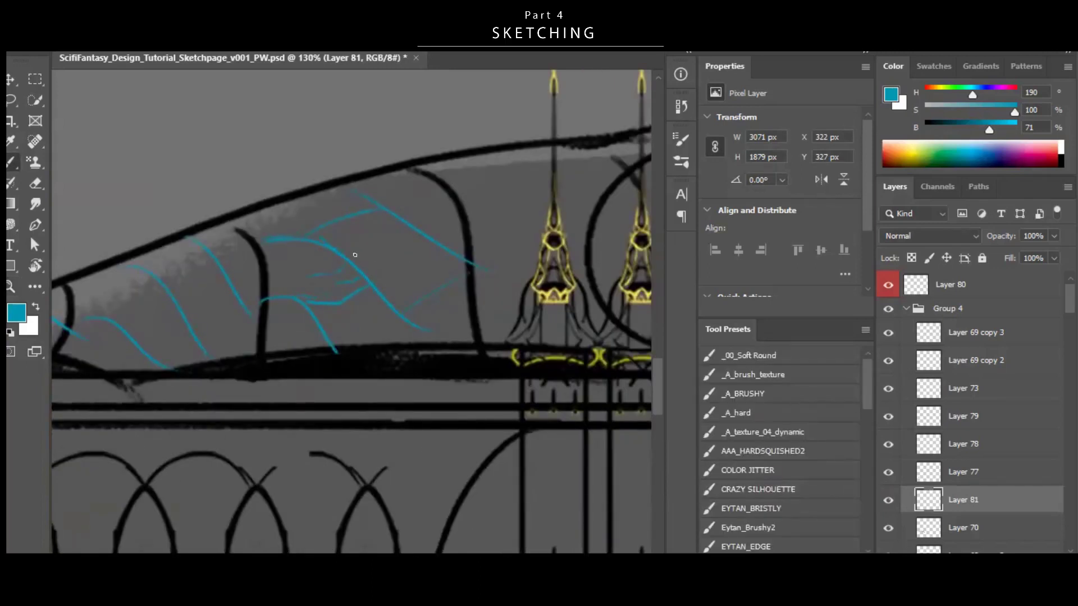
drag(374, 330, 357, 320)
key(e)
drag(308, 327, 281, 296)
drag(371, 206, 443, 246)
key(b)
drag(355, 274, 388, 300)
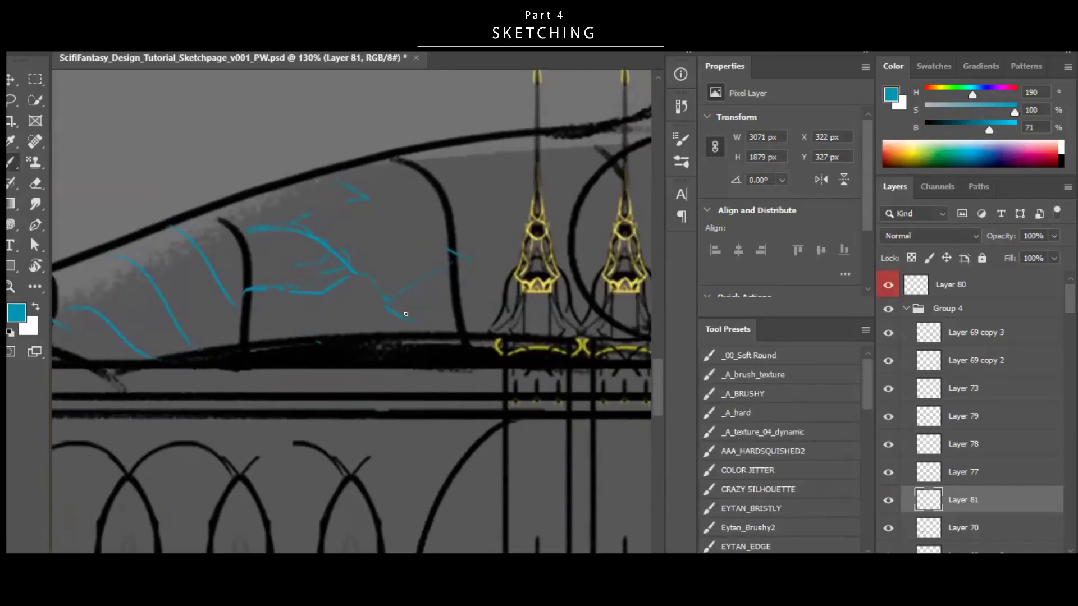
Thicken and branch the teal cracks in the middle roof panels, following the bark in the tree photo.
key(z)
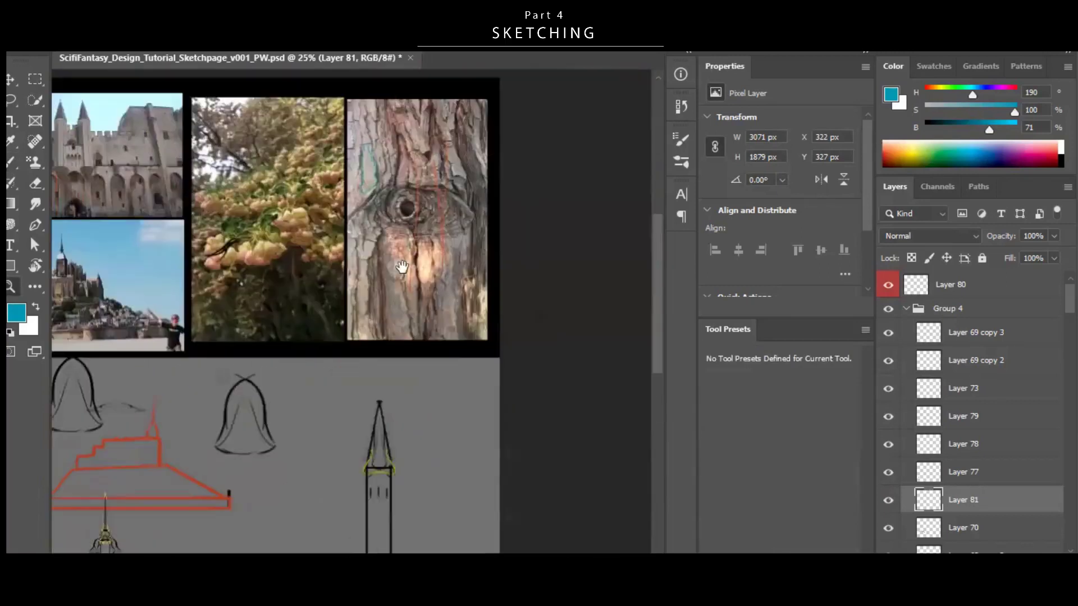
scroll(448, 247, up, 5)
scroll(449, 252, down, 2)
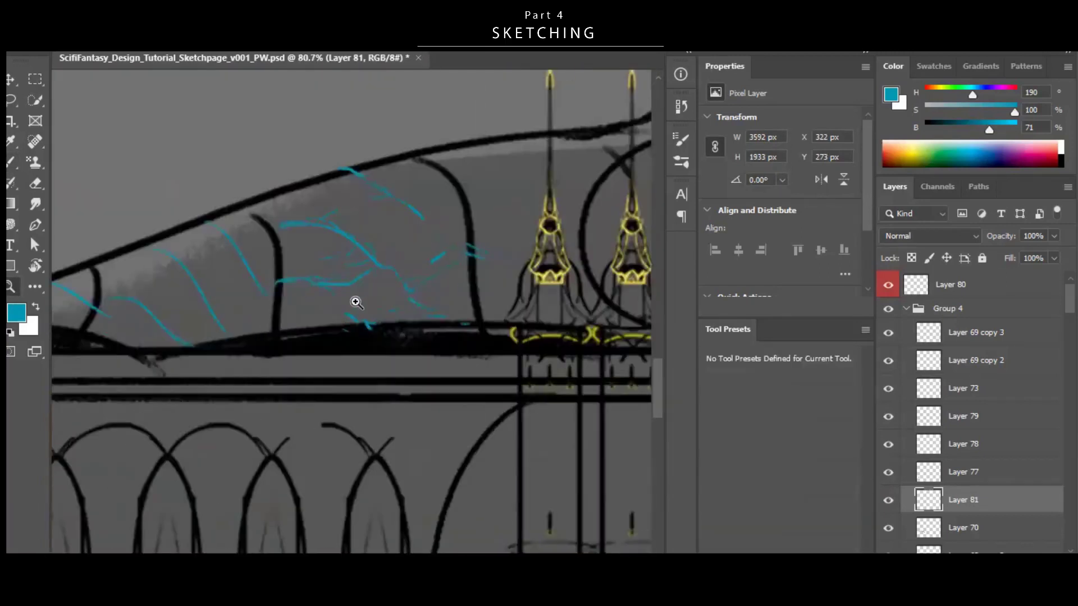
key(b)
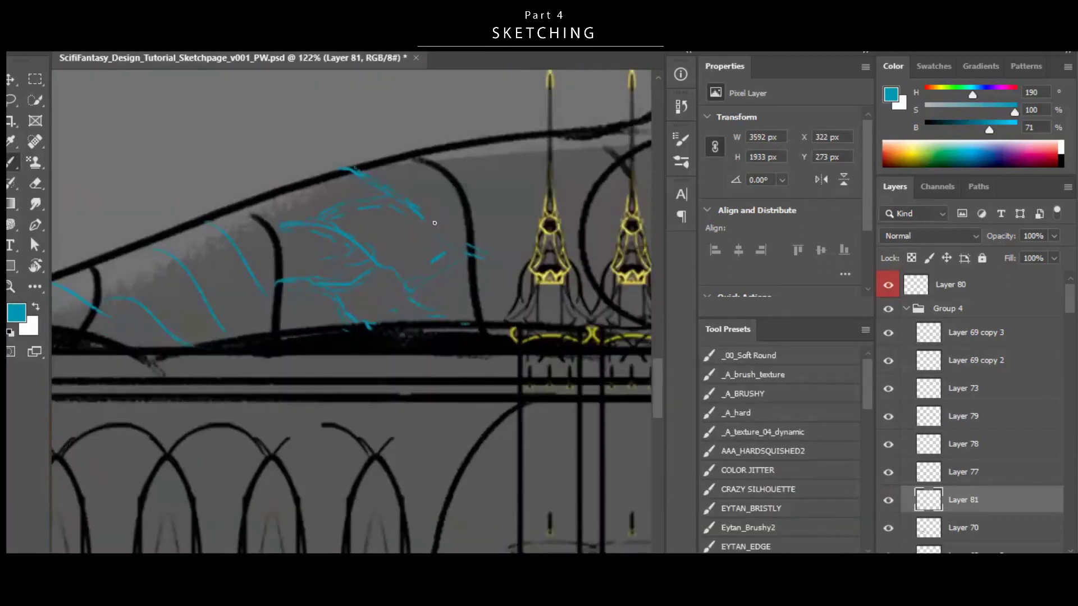
scroll(323, 251, up, 2)
drag(279, 218, 304, 223)
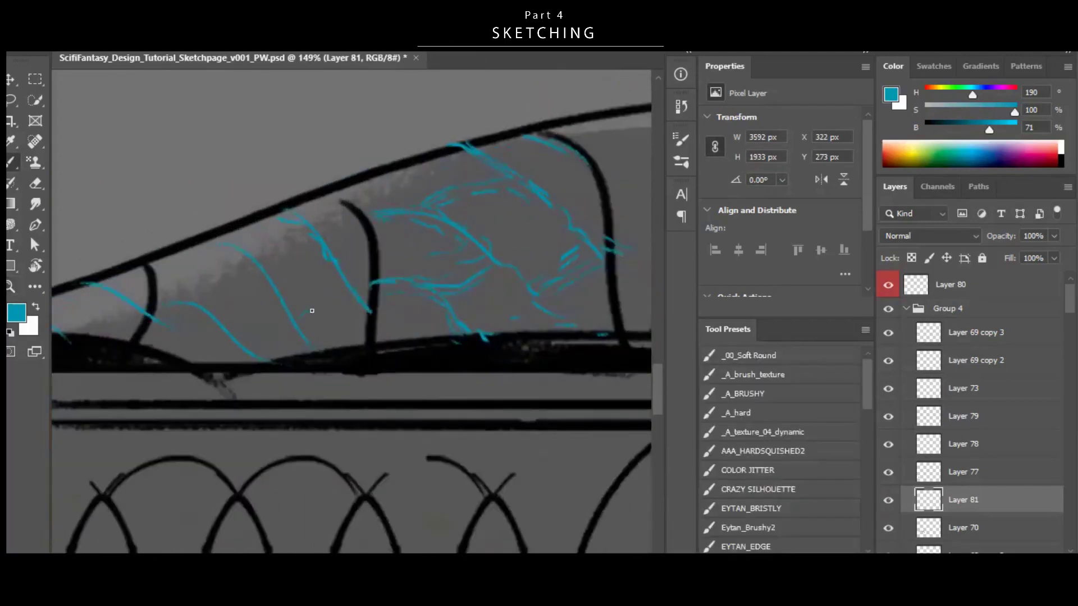
scroll(304, 303, down, 2)
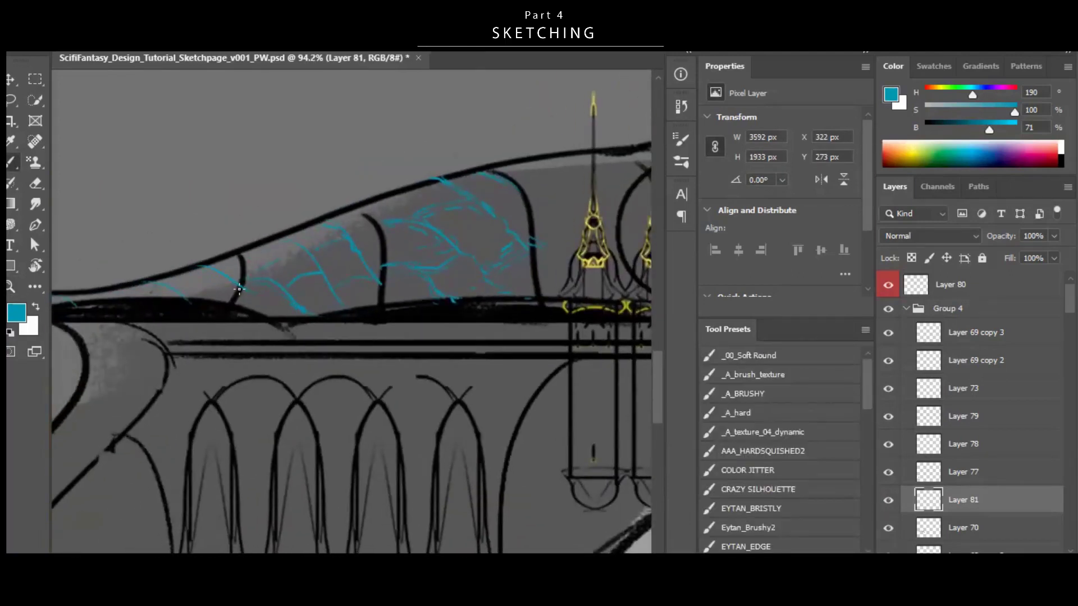
Extend the teal bark pattern towards the roof's narrow tip, clean up its lines, and save the file.
drag(112, 300, 127, 302)
key(e)
key(b)
key(ctrl+s)
mouse_move(548, 247)
mouse_down()
mouse_move(437, 260)
mouse_move(467, 255)
mouse_up()
key(e)
key(z)
drag(297, 275, 304, 250)
key(b)
key(ctrl+s)
drag(406, 308, 481, 301)
key(z)
mouse_move(239, 276)
mouse_down()
mouse_move(419, 262)
mouse_move(266, 268)
mouse_up()
key(b)
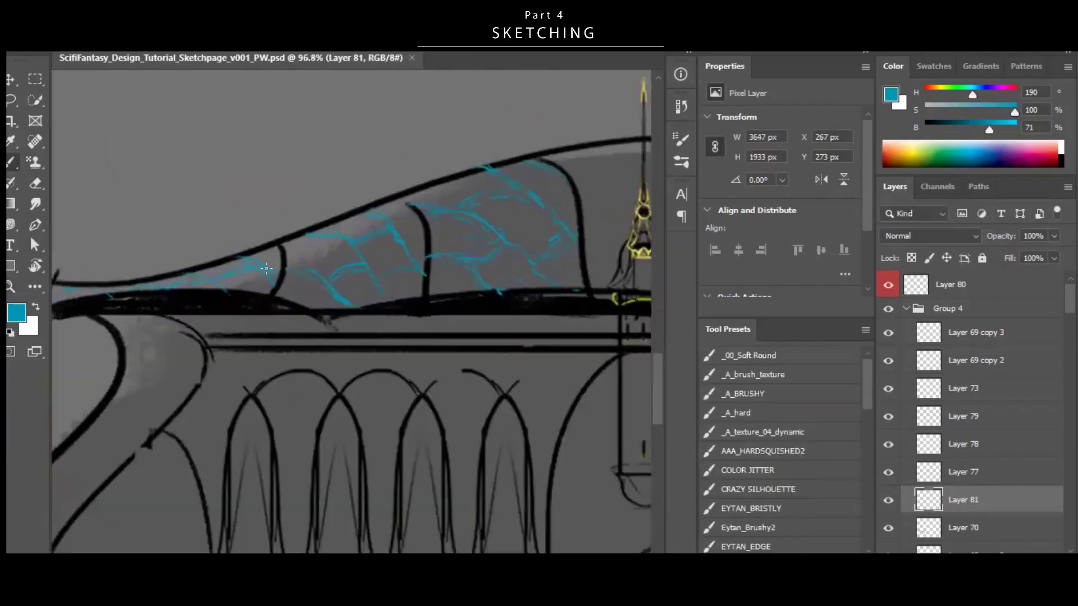
Continue the teal bark cracks across the roof section behind the twin spires.
drag(486, 250, 361, 275)
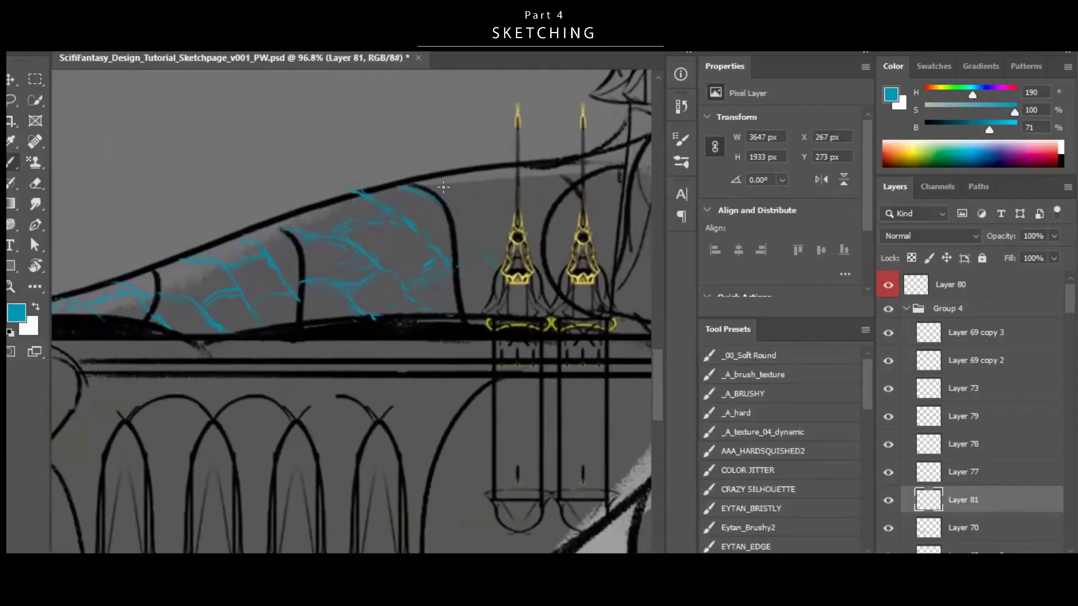
scroll(443, 187, right, 4)
scroll(457, 258, up, 1)
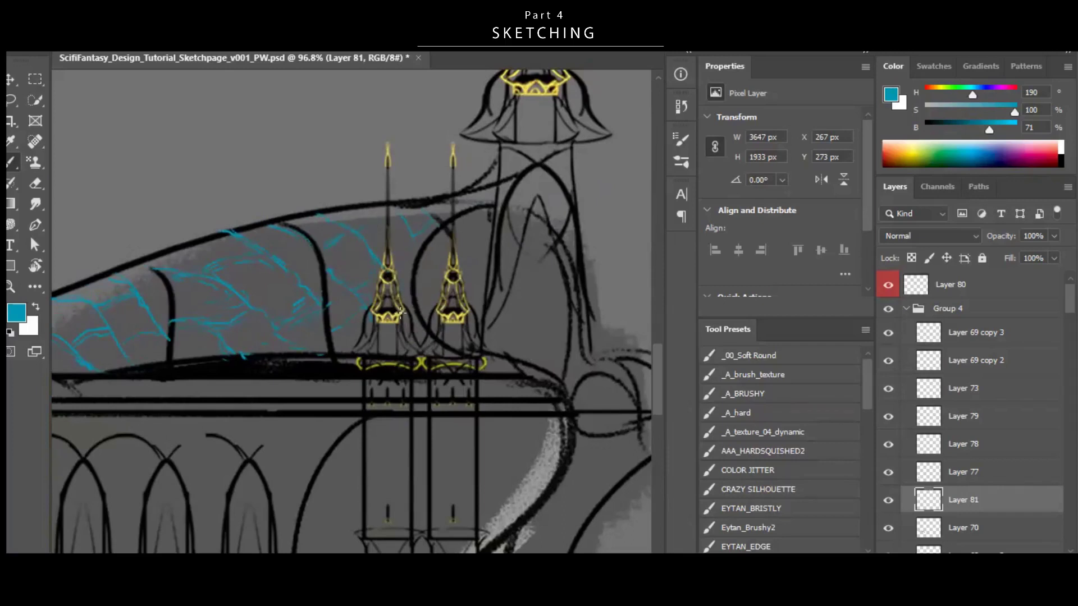
key(z)
drag(432, 279, 380, 315)
drag(380, 361, 346, 417)
mouse_move(482, 285)
mouse_down()
mouse_move(449, 287)
mouse_move(236, 424)
mouse_up()
click(408, 306)
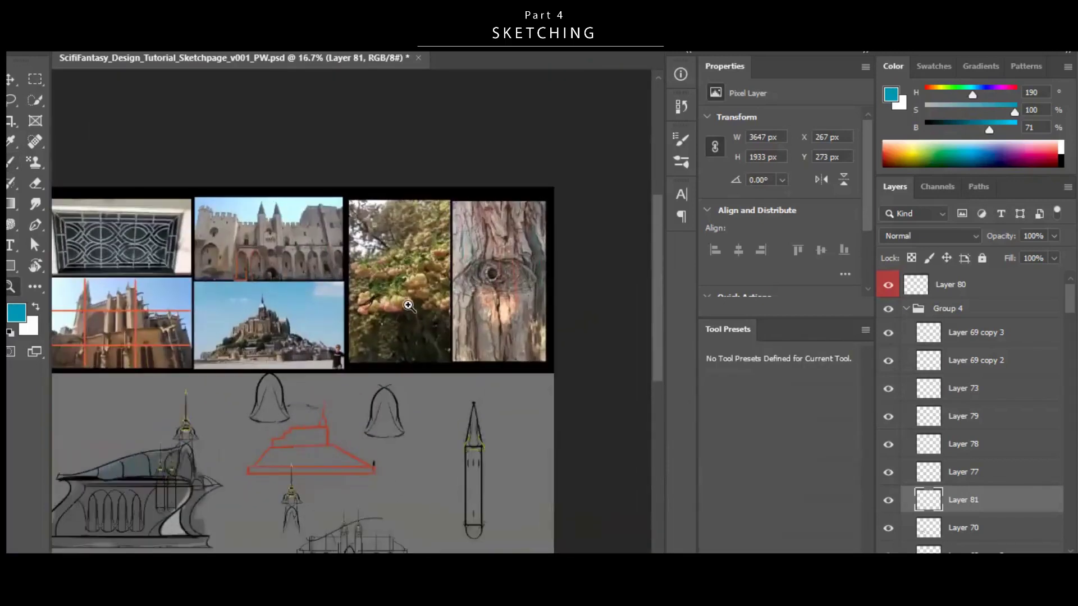
Extend the teal bark strokes on the roof outward at its narrow tip and save the file.
scroll(408, 305, up, 10)
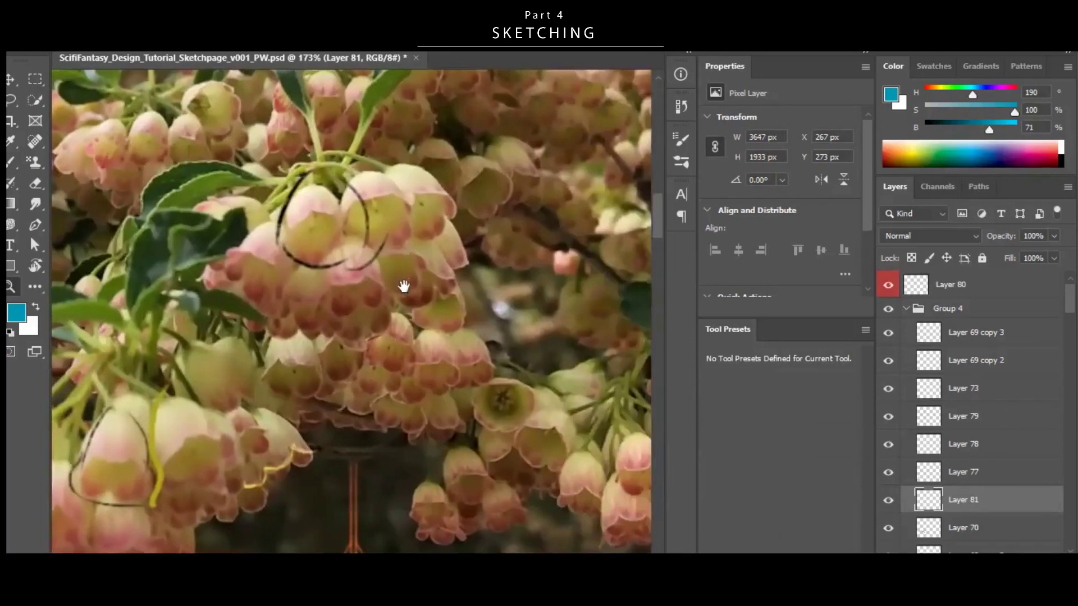
drag(307, 357, 457, 284)
drag(582, 297, 481, 288)
click(481, 288)
drag(112, 264, 431, 343)
key(b)
drag(321, 268, 319, 320)
mouse_move(449, 337)
mouse_down()
mouse_move(377, 372)
mouse_move(415, 314)
mouse_up()
key(ctrl+s)
Touch up the teal bark cracks across the roof panels and save the file.
mouse_move(283, 438)
mouse_down()
mouse_move(403, 345)
mouse_move(449, 340)
mouse_up()
drag(290, 339, 433, 327)
drag(191, 349, 149, 352)
drag(337, 336, 292, 337)
mouse_move(347, 333)
mouse_down()
mouse_move(301, 323)
mouse_move(396, 340)
mouse_up()
key(v)
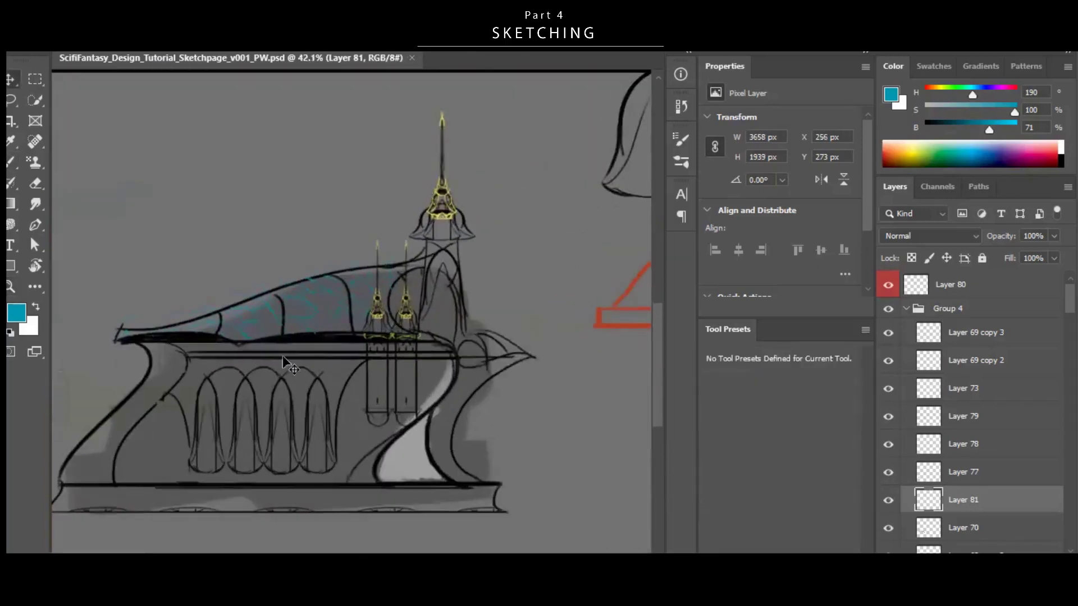
drag(423, 305, 382, 322)
key(ctrl+s)
key(b)
key(v)
scroll(393, 303, down, 4)
scroll(474, 320, up, 2)
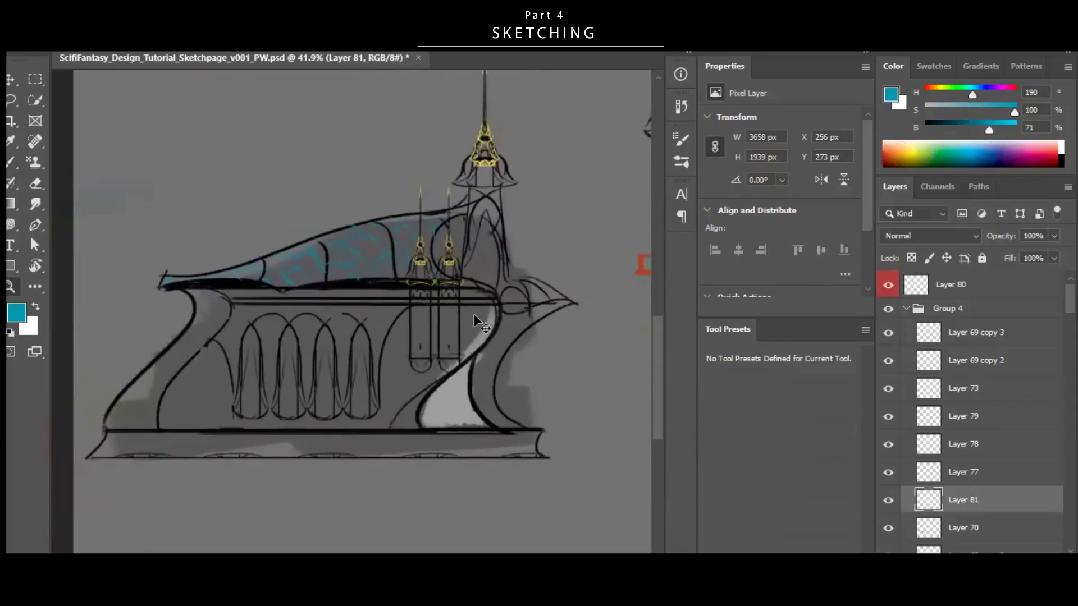
Add a new layer and try teal bark lines along the curved support beneath the roof.
key(ctrl+shift+alt+n)
key(b)
drag(494, 306, 432, 400)
key(ctrl+z)
mouse_move(495, 307)
mouse_down()
mouse_move(474, 357)
mouse_move(452, 367)
mouse_up()
key(ctrl+z)
key(ctrl+z)
key(ctrl+z)
Draw teal bark strokes on both sides of the main spire's bell-shaped cap and save the file.
drag(228, 324, 265, 325)
mouse_move(371, 288)
mouse_down()
mouse_move(260, 288)
mouse_move(268, 306)
mouse_up()
drag(507, 233, 479, 281)
mouse_move(319, 272)
mouse_down()
mouse_move(362, 276)
mouse_move(364, 305)
mouse_up()
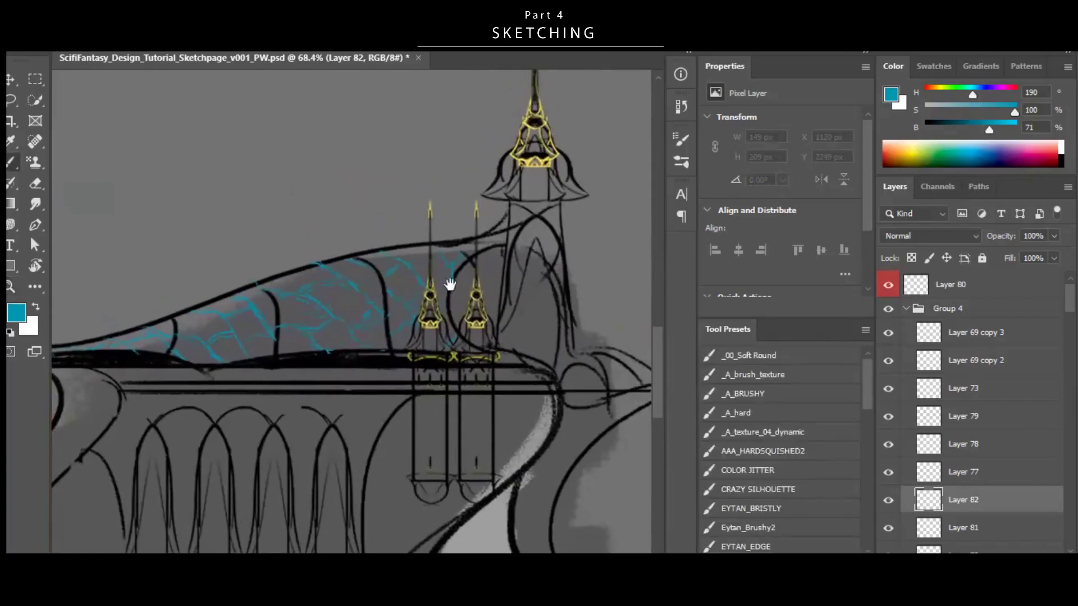
drag(450, 285, 442, 305)
drag(543, 145, 623, 148)
mouse_move(451, 209)
mouse_down()
mouse_move(465, 244)
mouse_move(450, 252)
mouse_up()
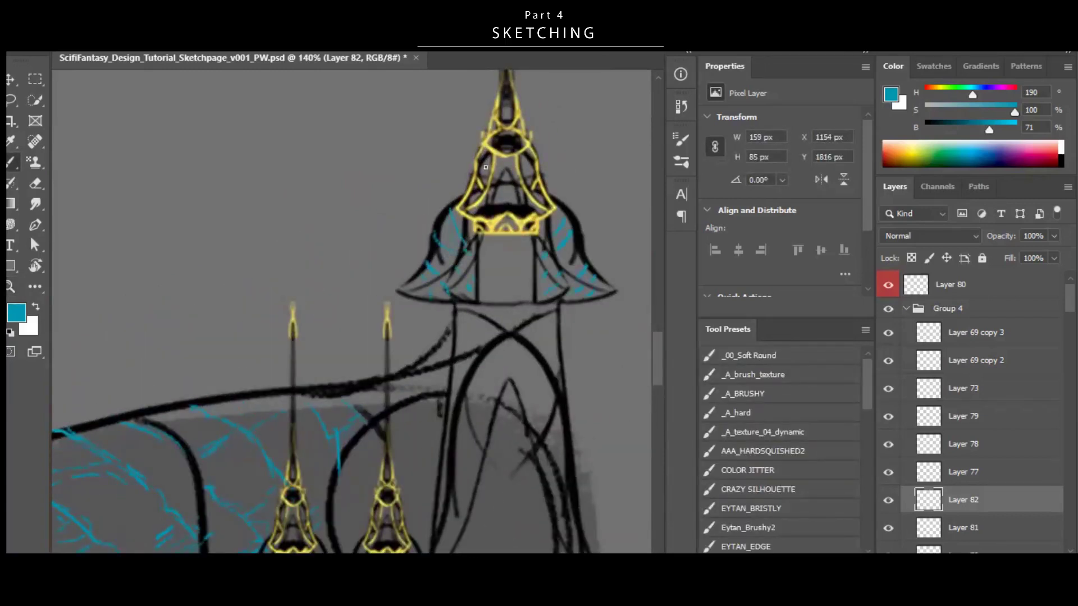
key(ctrl+s)
Draw teal bark lines on the pointed projection beside the foot of the main tower.
mouse_move(536, 227)
mouse_down()
mouse_move(462, 313)
mouse_move(445, 313)
mouse_up()
drag(505, 192, 593, 172)
mouse_move(457, 175)
mouse_down()
mouse_move(445, 220)
mouse_move(414, 241)
mouse_up()
mouse_move(523, 212)
mouse_down()
mouse_move(430, 263)
mouse_move(360, 264)
mouse_up()
key(ctrl+z)
mouse_move(503, 288)
mouse_down()
mouse_move(568, 280)
mouse_move(570, 269)
mouse_up()
key(ctrl+z)
drag(528, 276, 504, 278)
drag(515, 258, 515, 277)
key(ctrl+0)
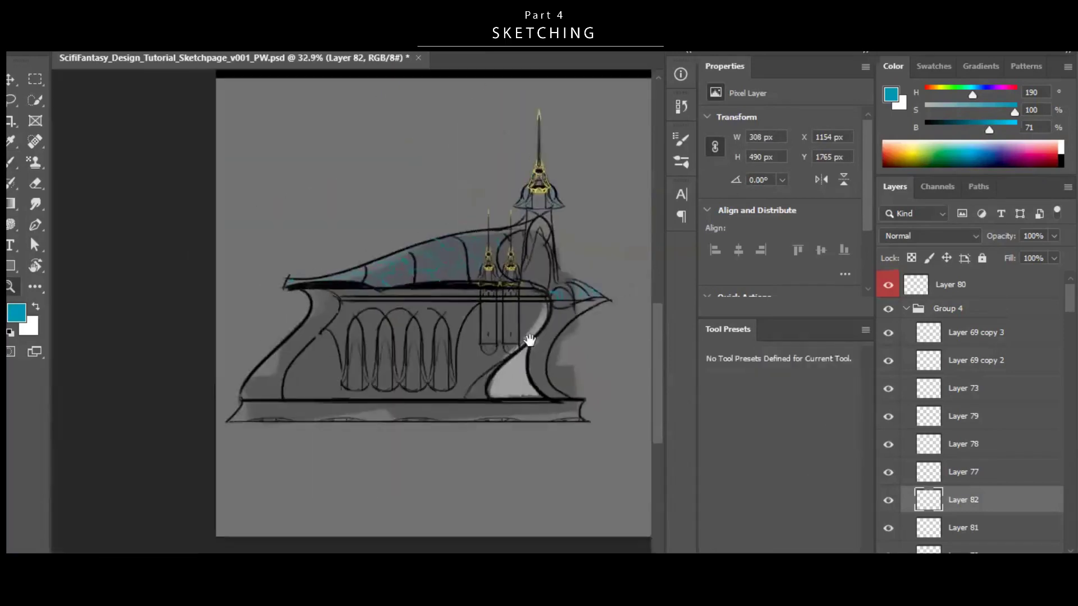
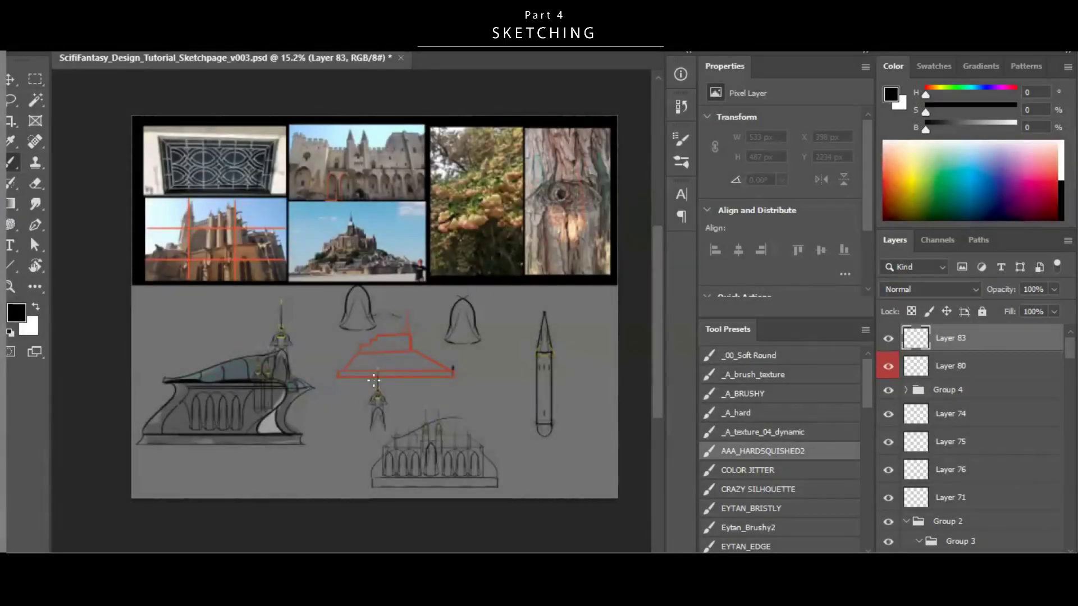
Try a higher, upward-sweeping outline above the teal roof.
key(z)
drag(460, 362, 464, 361)
mouse_move(465, 361)
mouse_down()
mouse_move(528, 325)
mouse_move(457, 375)
mouse_move(472, 369)
mouse_up()
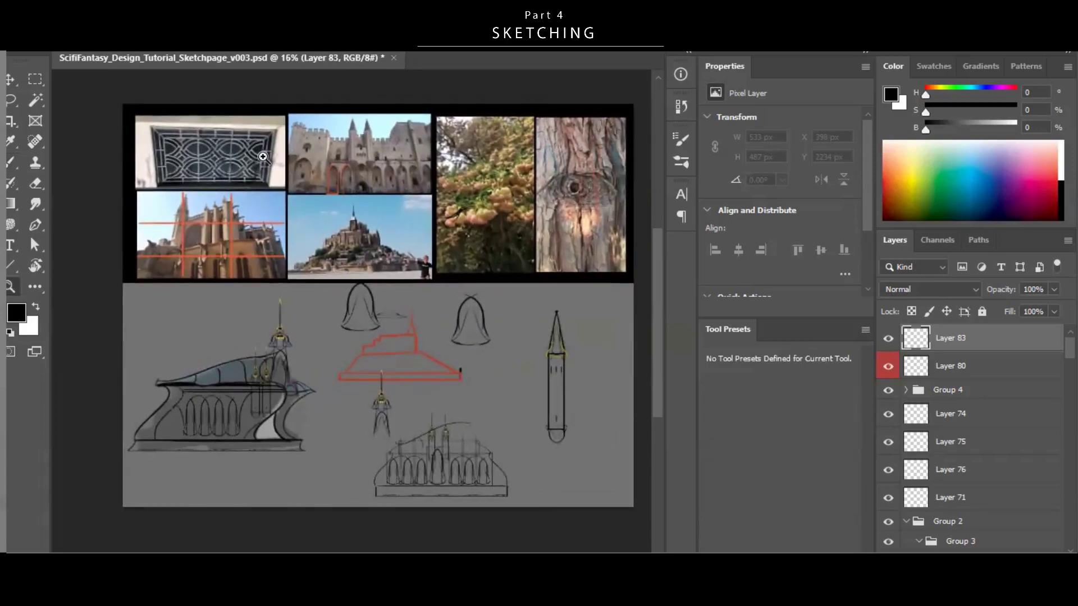
key(b)
key(z)
drag(365, 349, 383, 335)
key(b)
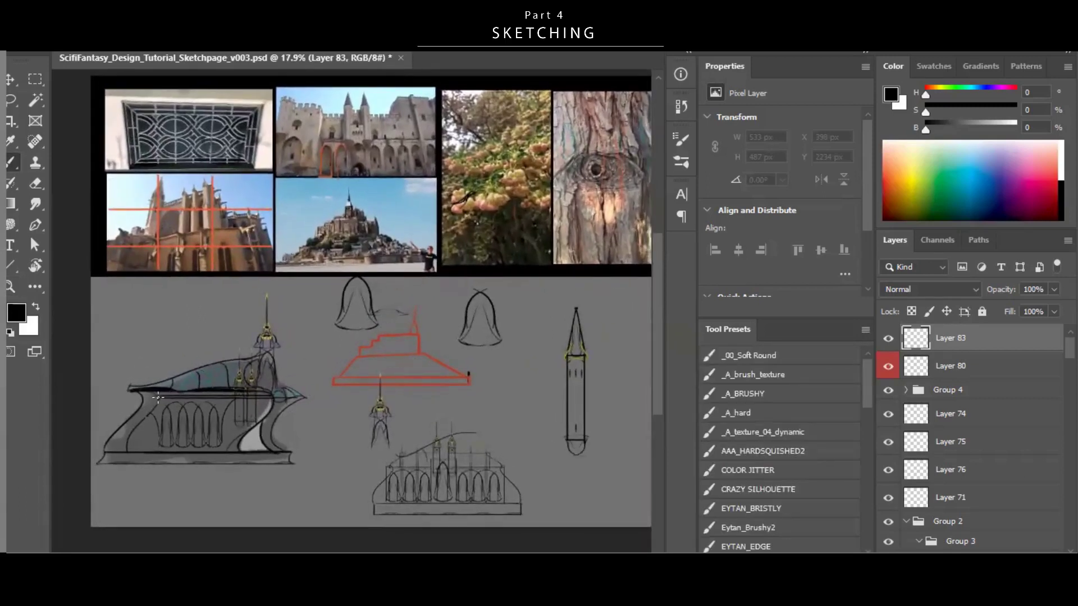
key(ctrl+z)
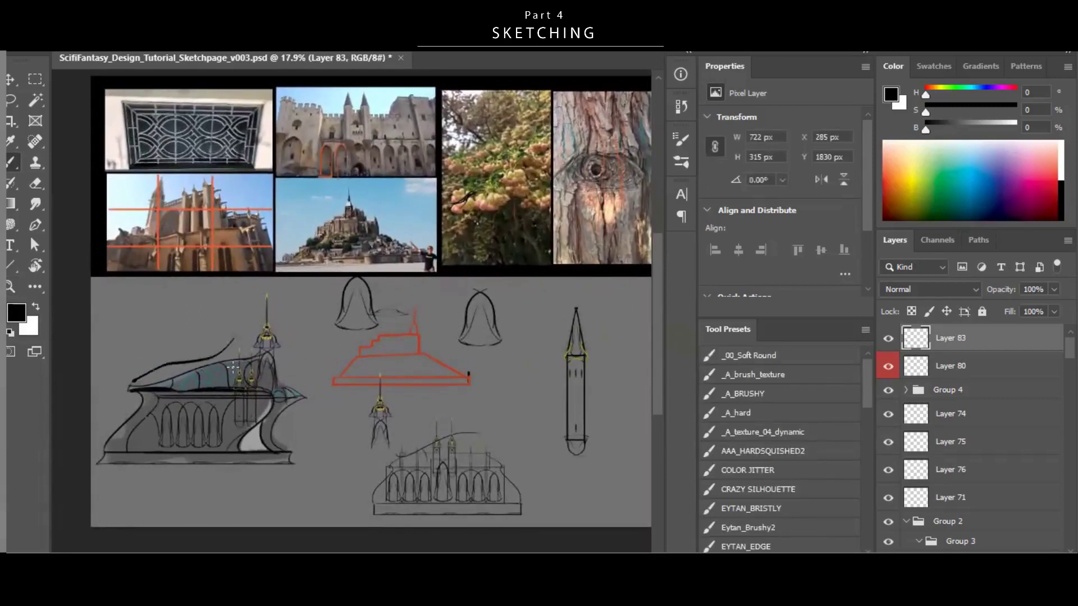
key(ctrl+z)
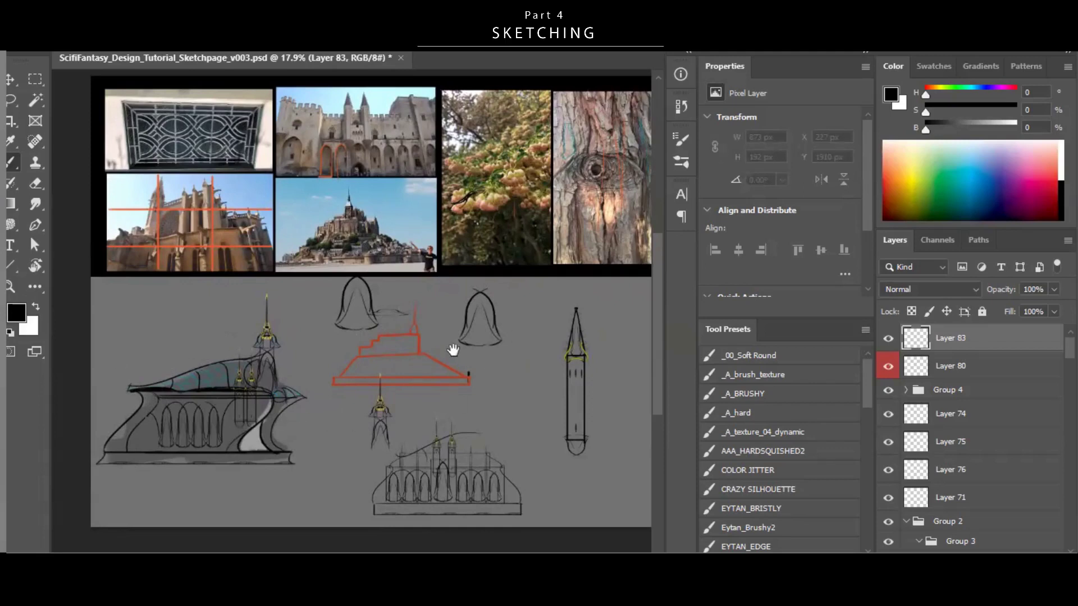
drag(453, 349, 448, 352)
alt+right_click(474, 332)
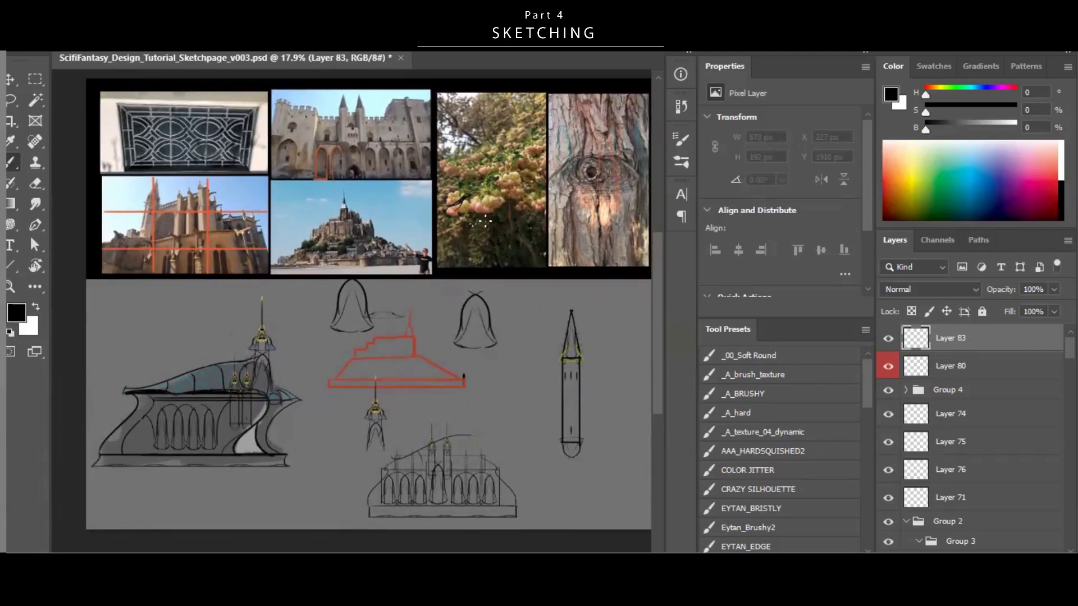
mouse_move(464, 289)
mouse_down()
mouse_move(444, 312)
mouse_move(510, 342)
mouse_move(516, 356)
mouse_move(464, 334)
mouse_up()
key(ctrl+z)
key(ctrl+z)
key(ctrl+z)
mouse_move(231, 406)
mouse_down()
mouse_move(213, 426)
mouse_move(174, 436)
mouse_up()
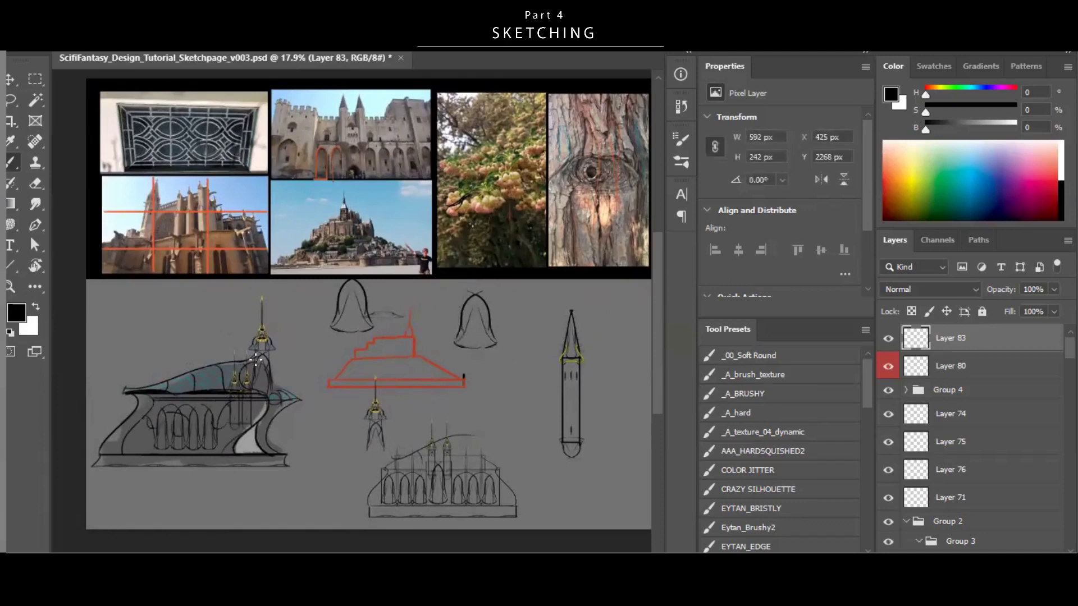
key(z)
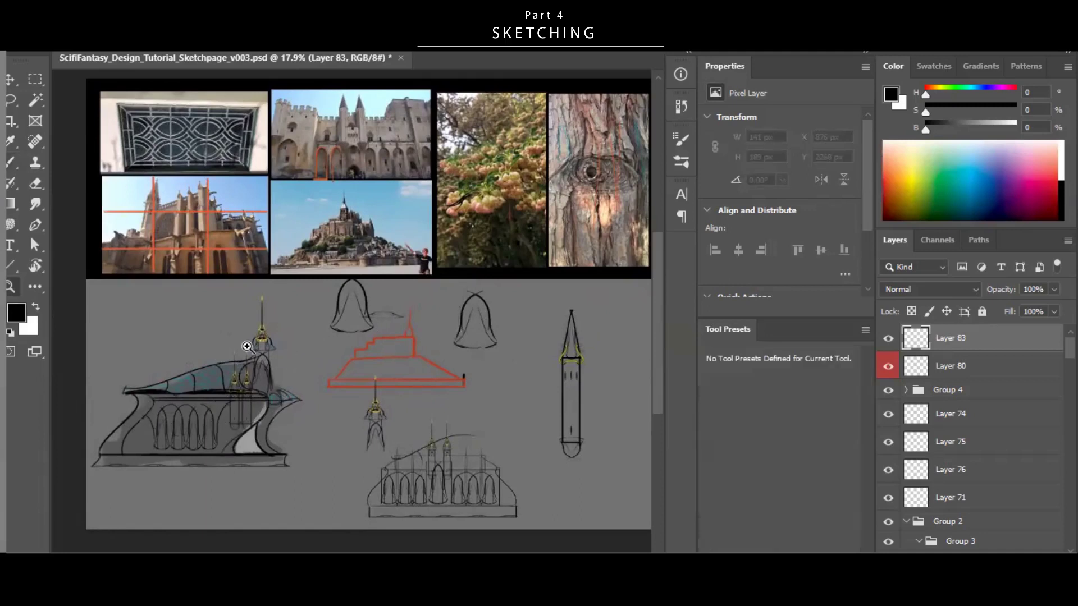
key(b)
drag(263, 328, 259, 329)
key(ctrl+z)
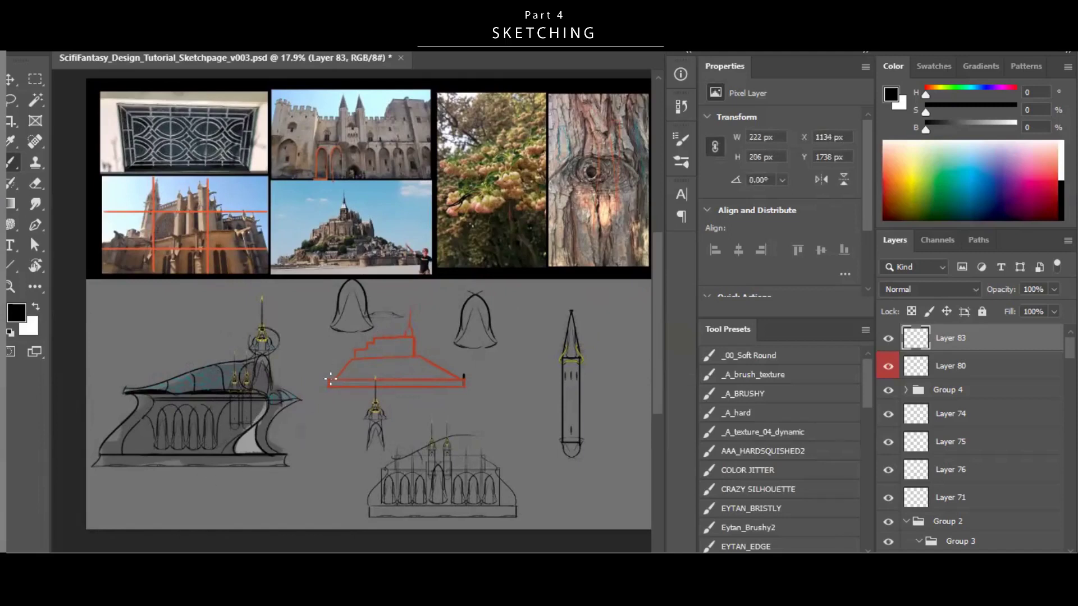
key(ctrl+z)
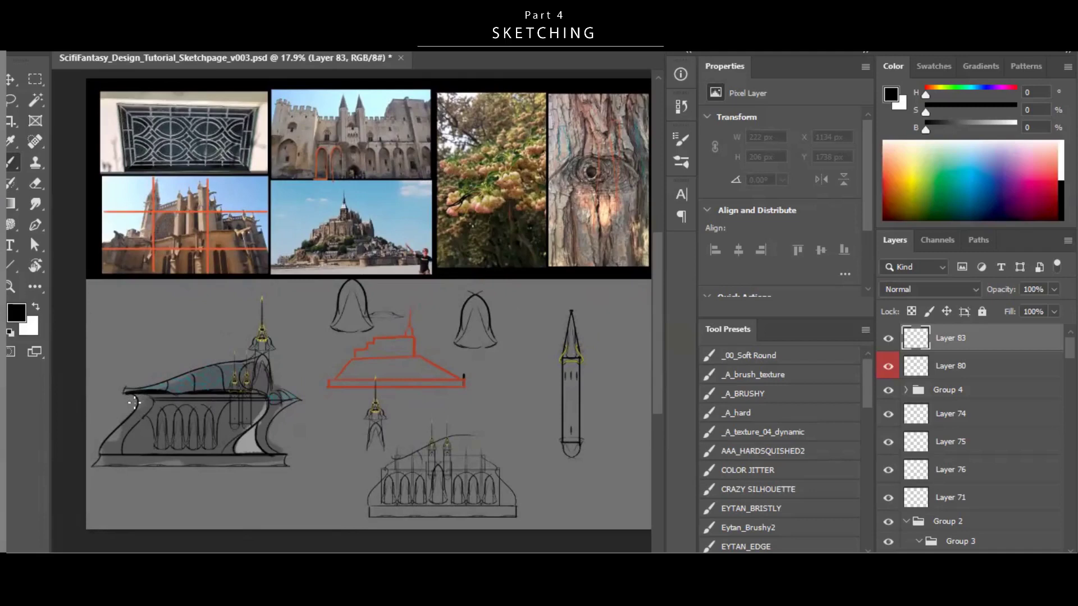
drag(196, 408, 200, 406)
key(ctrl+z)
drag(116, 365, 160, 383)
key(ctrl+z)
drag(386, 289, 406, 279)
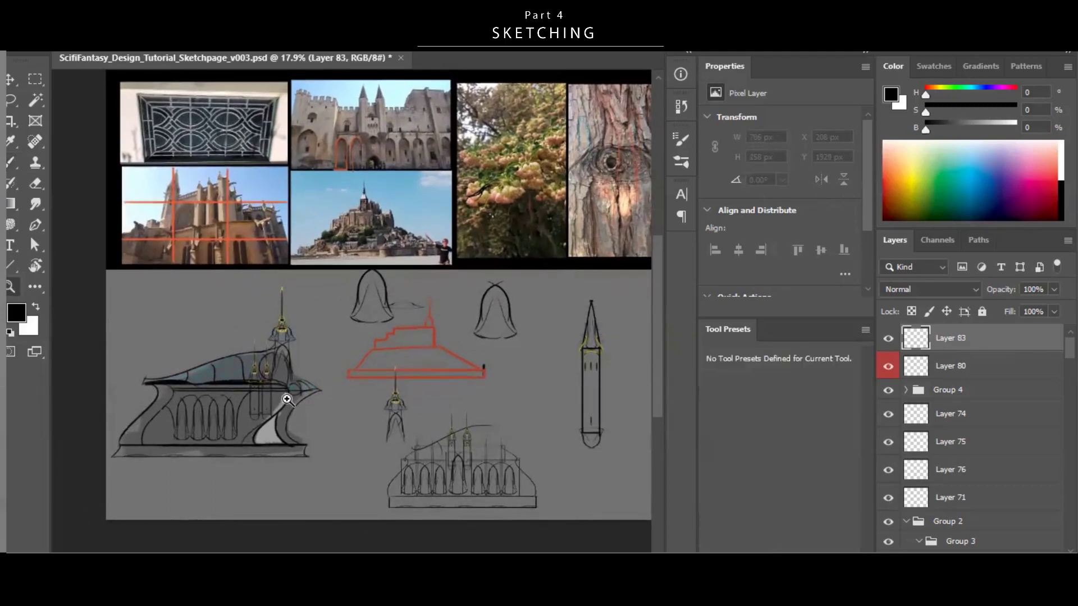
Try rough lines around the roof's narrow tip and a curve from it down across the arches.
drag(285, 393, 300, 393)
alt+right_click(245, 400)
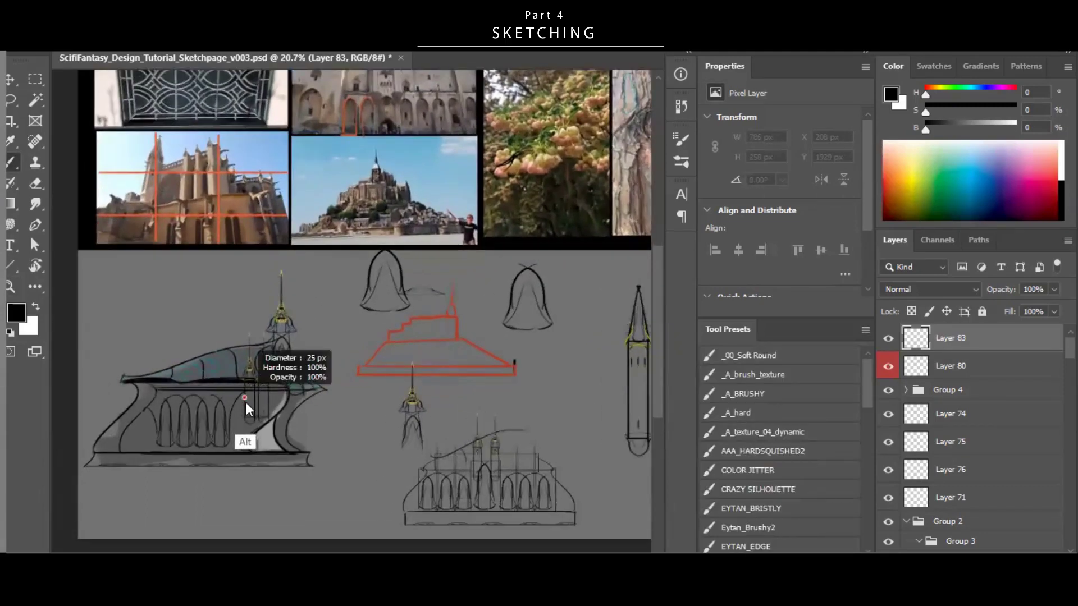
drag(119, 390, 275, 449)
key(ctrl+z)
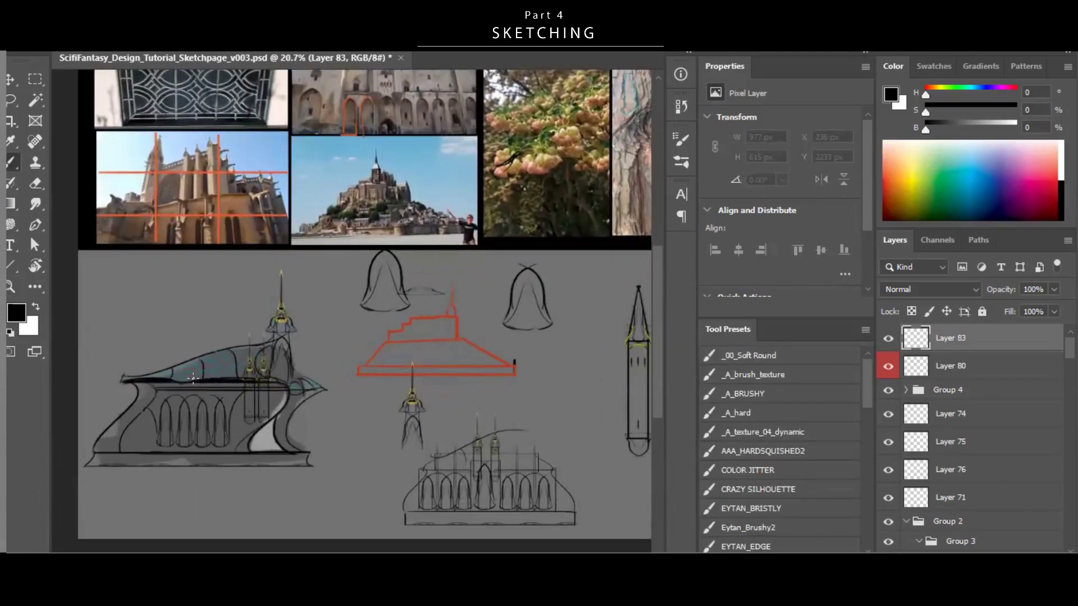
drag(136, 388, 238, 451)
key(ctrl+z)
drag(130, 365, 137, 370)
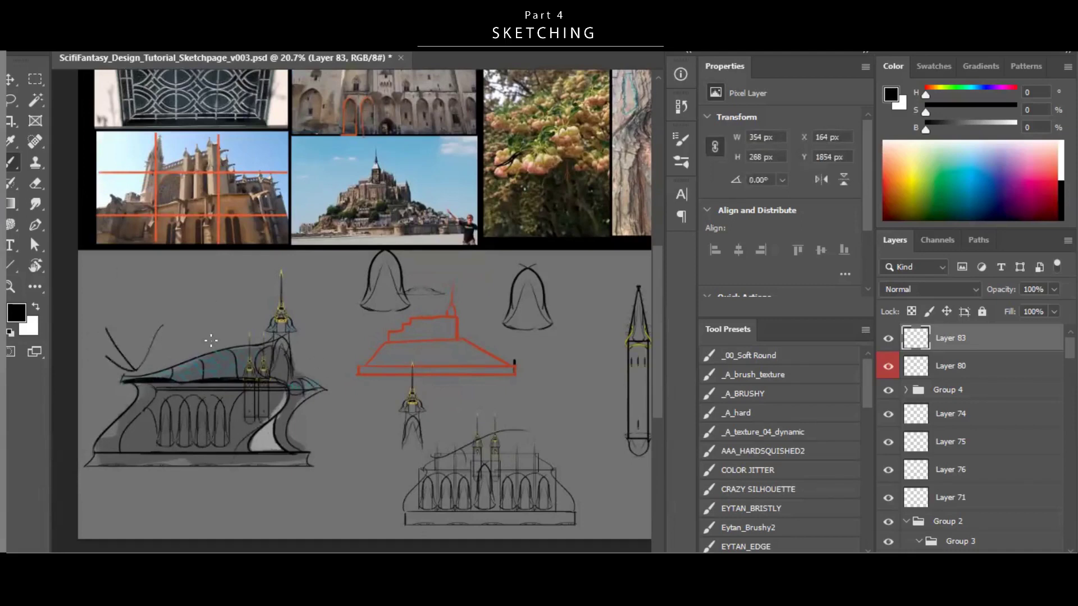
key(ctrl+z)
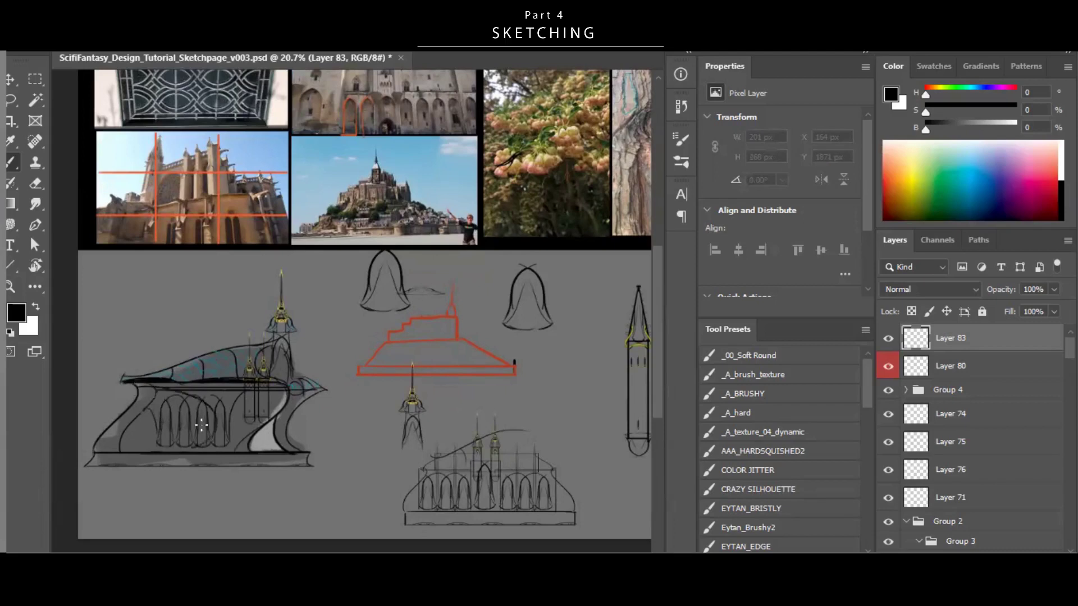
key(ctrl+z)
Draw an inward-sweeping support curve from under the roof's narrow tip across the arches down to the base.
drag(138, 387, 201, 481)
key(ctrl+z)
drag(138, 386, 209, 461)
key(ctrl+z)
drag(137, 385, 214, 451)
key(ctrl+z)
drag(134, 382, 216, 449)
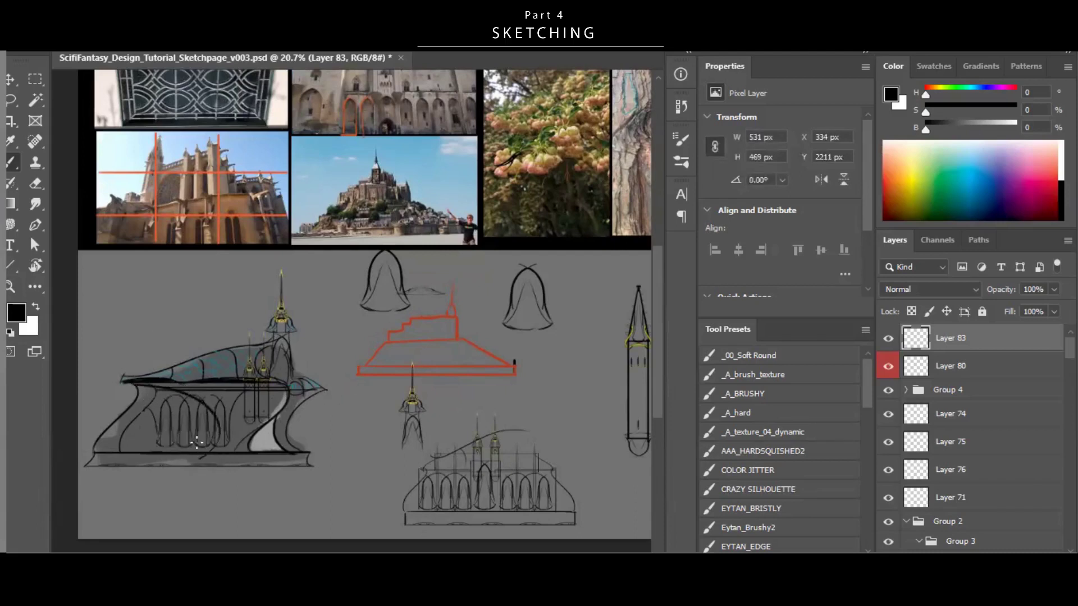
Skew the new support curve with Free Transform so its lower end reaches the bottom of the base.
key(ctrl)
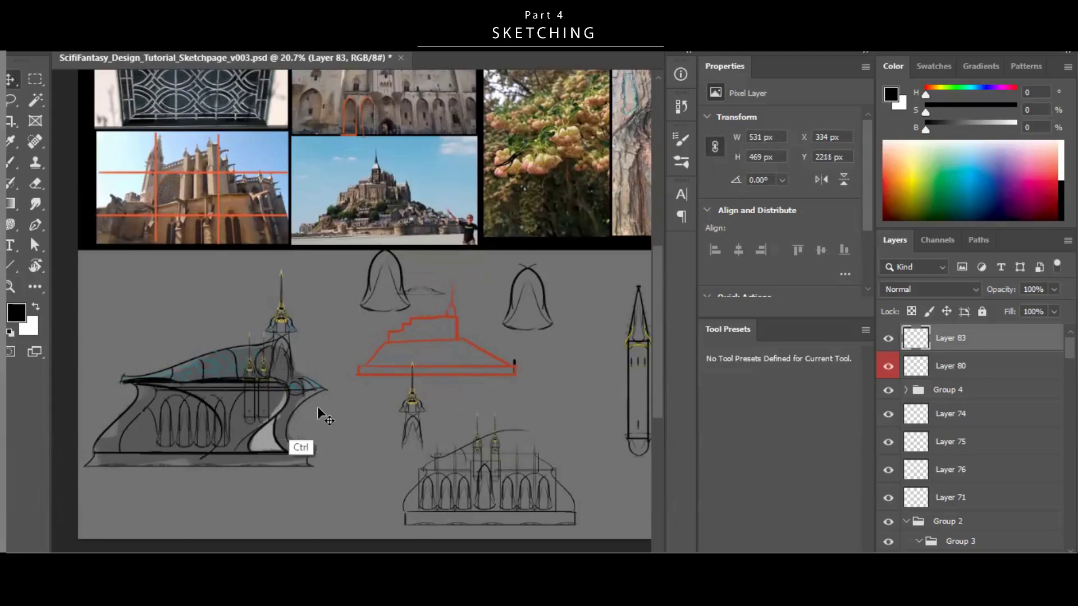
key(ctrl+t)
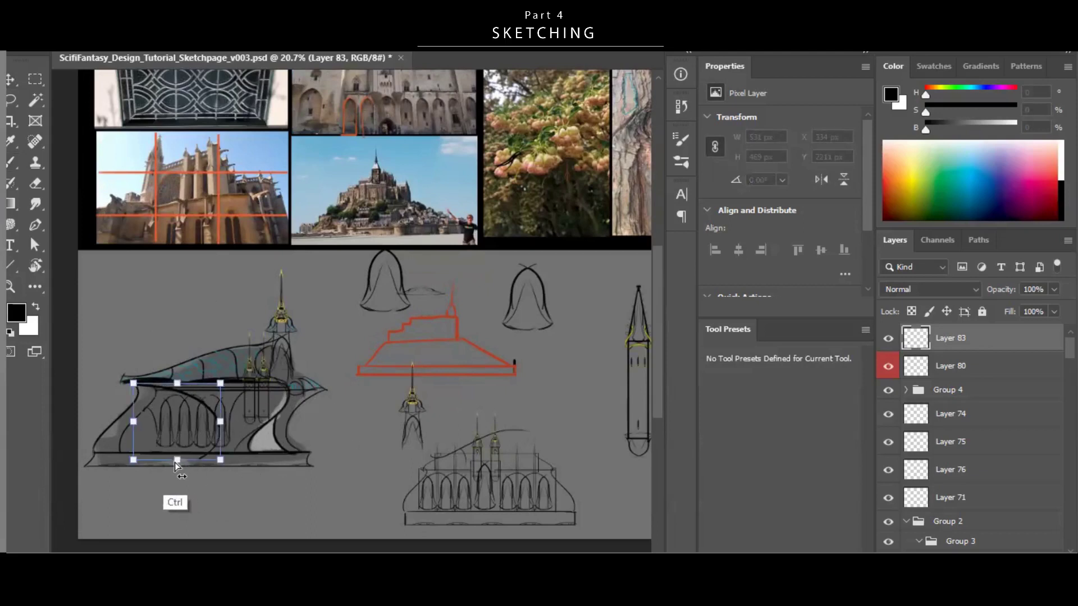
drag(171, 465, 179, 457)
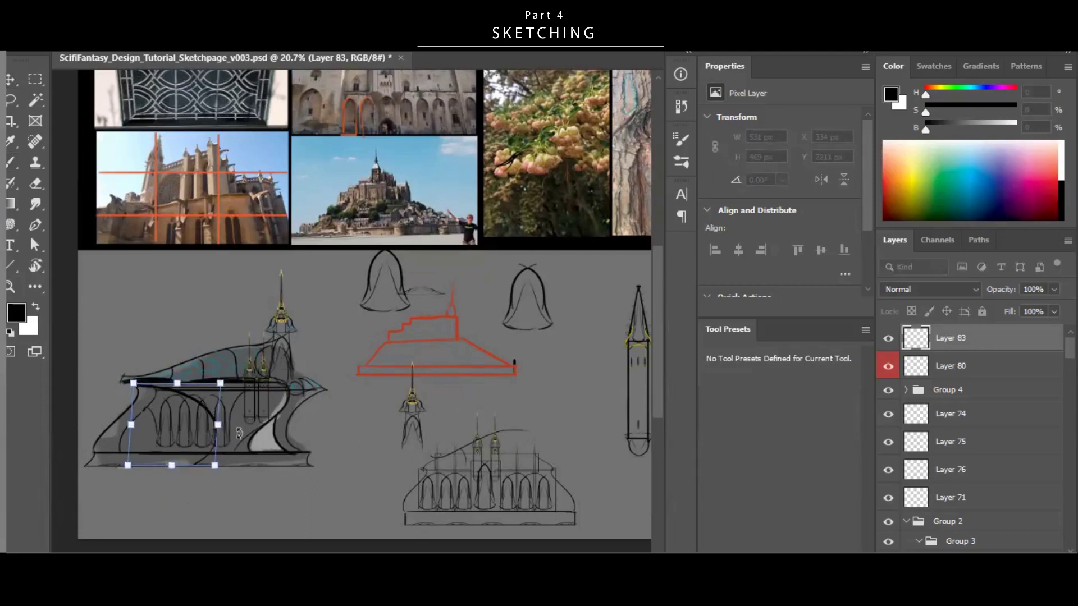
key(Return)
Delete the layer holding the building's grey shading.
ctrl+click(168, 453)
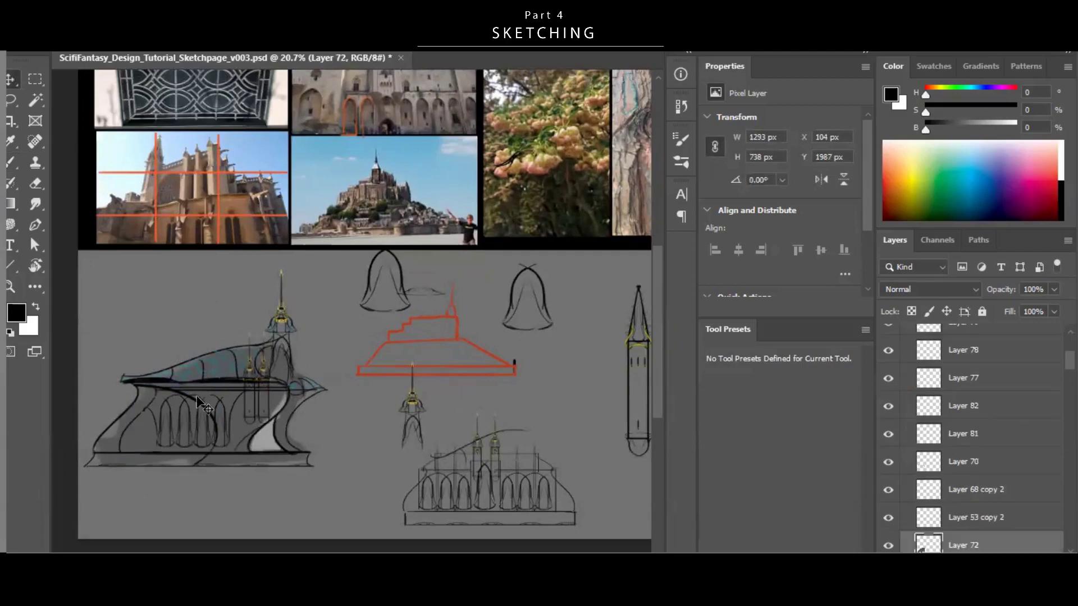
key(Delete)
key(z)
drag(187, 416, 253, 391)
key(space)
drag(287, 379, 333, 351)
drag(359, 361, 356, 366)
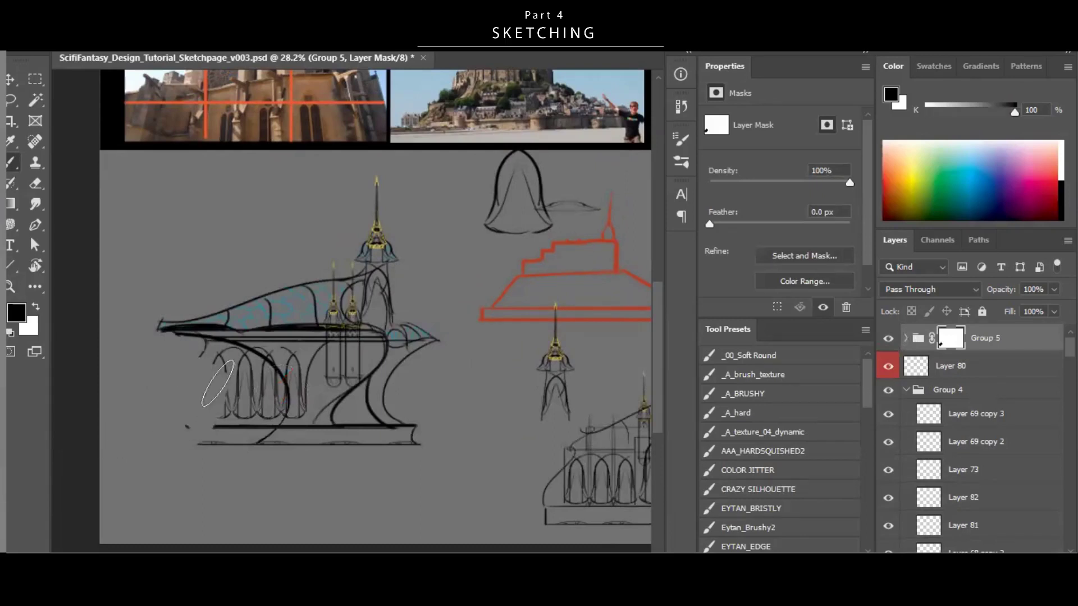
Paint on Group 5's layer mask to hide the old outer wall, arches and base outside the new curve.
key(ctrl+z)
mouse_move(223, 380)
mouse_down()
mouse_move(162, 362)
mouse_move(227, 376)
mouse_move(191, 364)
mouse_move(232, 390)
mouse_move(231, 430)
mouse_move(242, 410)
mouse_move(214, 402)
mouse_up()
alt+right_click(219, 436)
drag(209, 441, 173, 434)
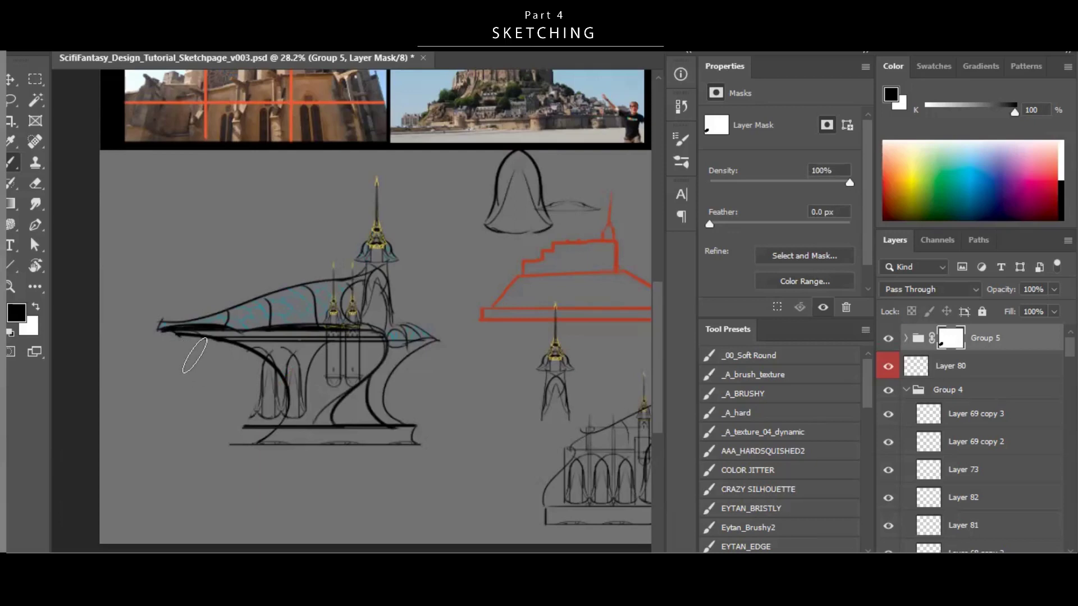
drag(251, 390, 243, 378)
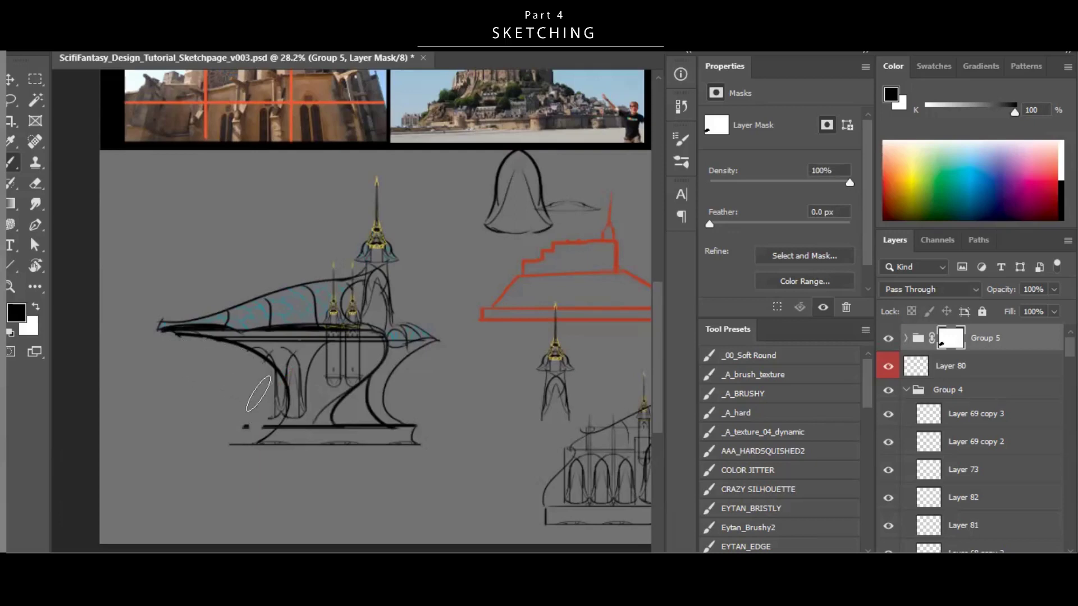
Mask out the leftover arch and base lines outside the new curve with the _A_hard brush in pure black.
click(772, 413)
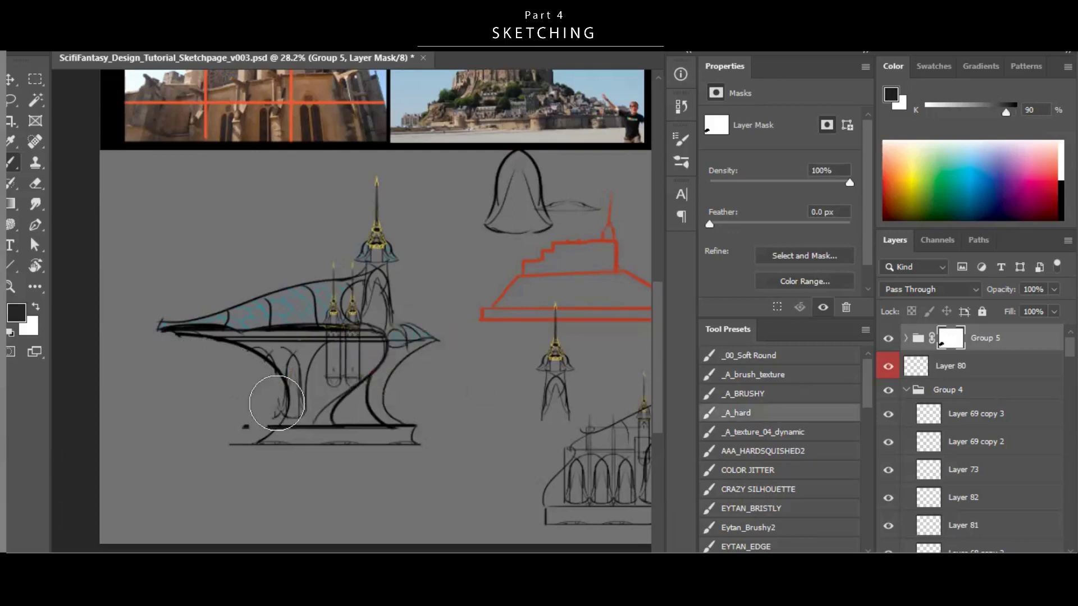
mouse_move(236, 409)
mouse_down()
mouse_move(240, 422)
mouse_move(254, 413)
mouse_move(225, 424)
mouse_up()
key(d)
key(x)
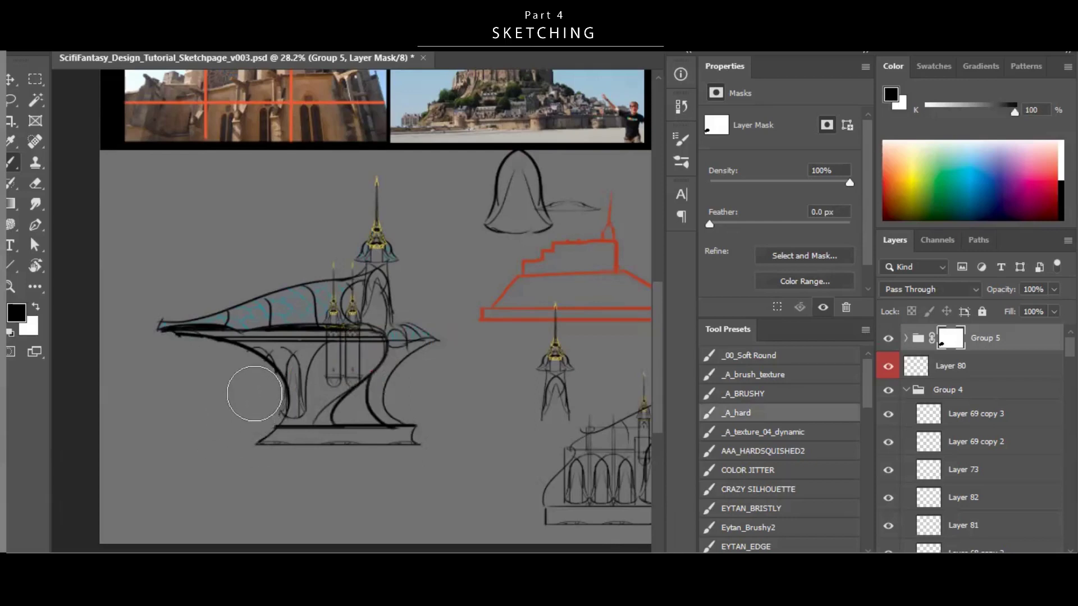
Try skewing the new support curve on Layer 83 further sideways with Free Transform.
key(ctrl+space)
mouse_move(341, 385)
mouse_down()
mouse_move(322, 392)
mouse_move(342, 393)
mouse_up()
ctrl+click(275, 391)
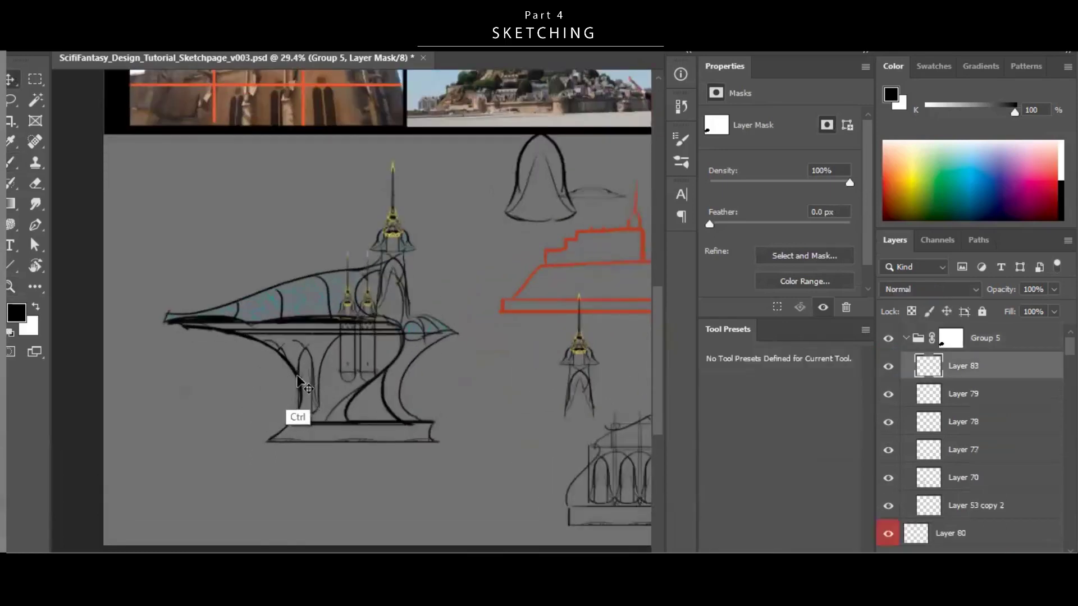
scroll(382, 353, down, 1)
key(ctrl+t)
drag(319, 375, 358, 375)
drag(278, 420, 267, 424)
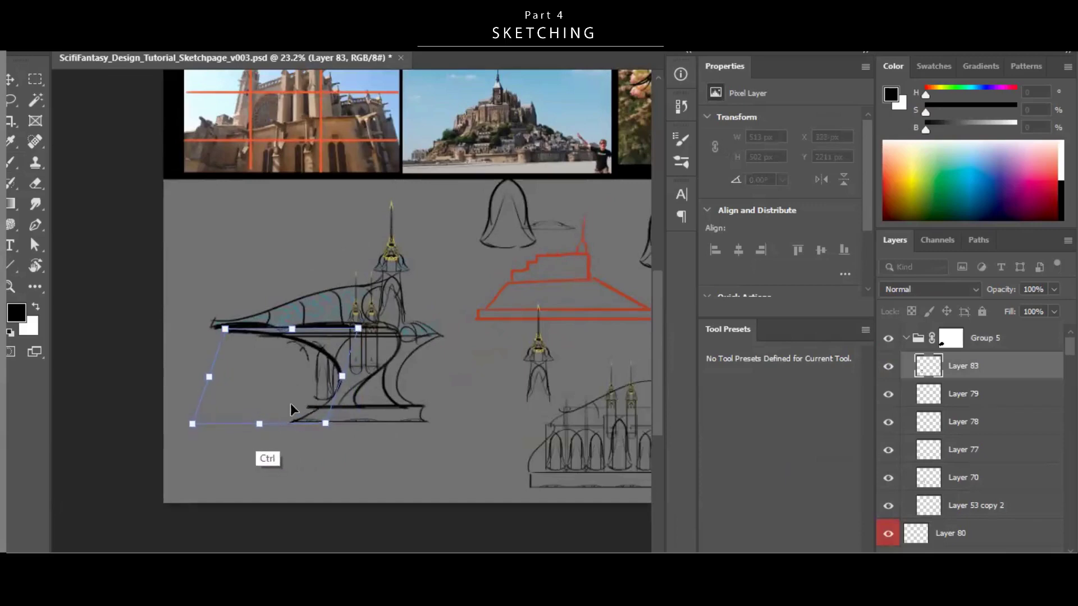
key(Return)
key(ctrl+space)
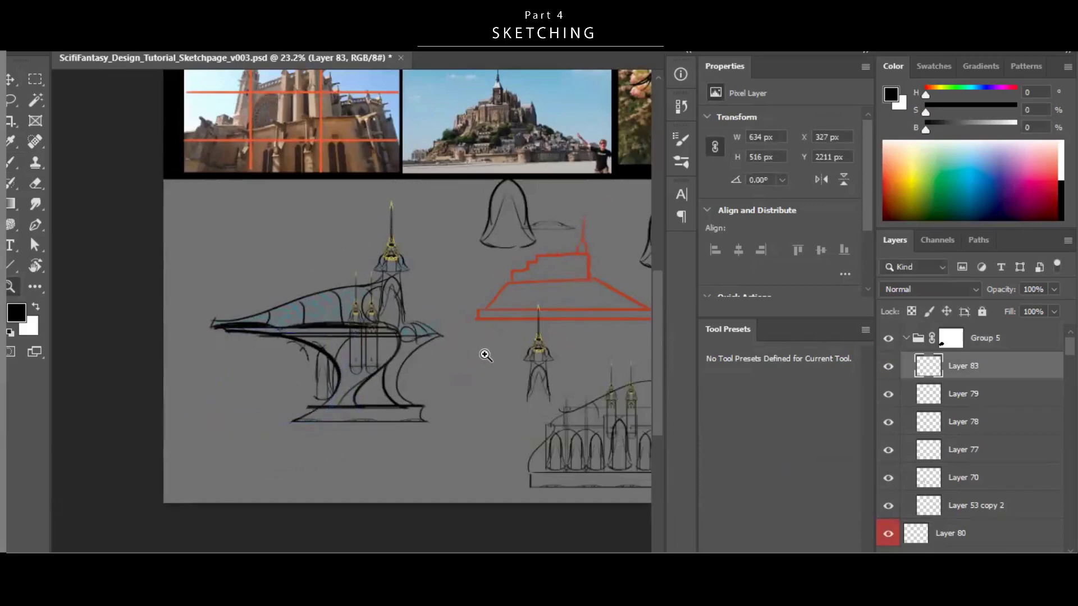
key(ctrl+z)
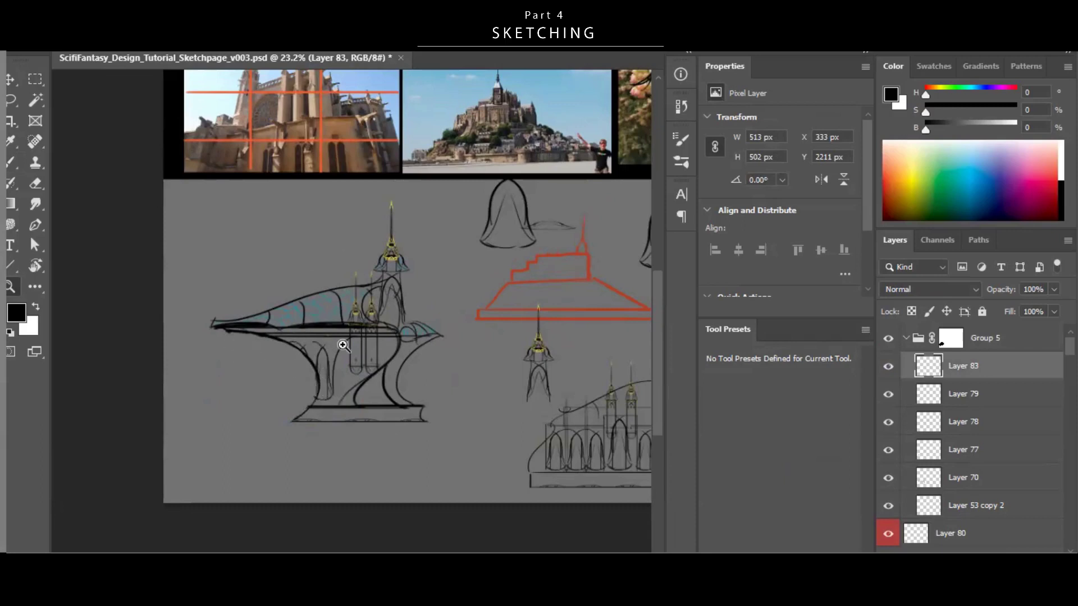
Move Layer 83 out of Group 5 to the layer above it, and stretch its support curve to about 611 px wide.
key(ctrl+t)
drag(318, 375, 341, 378)
key(Escape)
key(ctrl+bracketright)
key(ctrl+t)
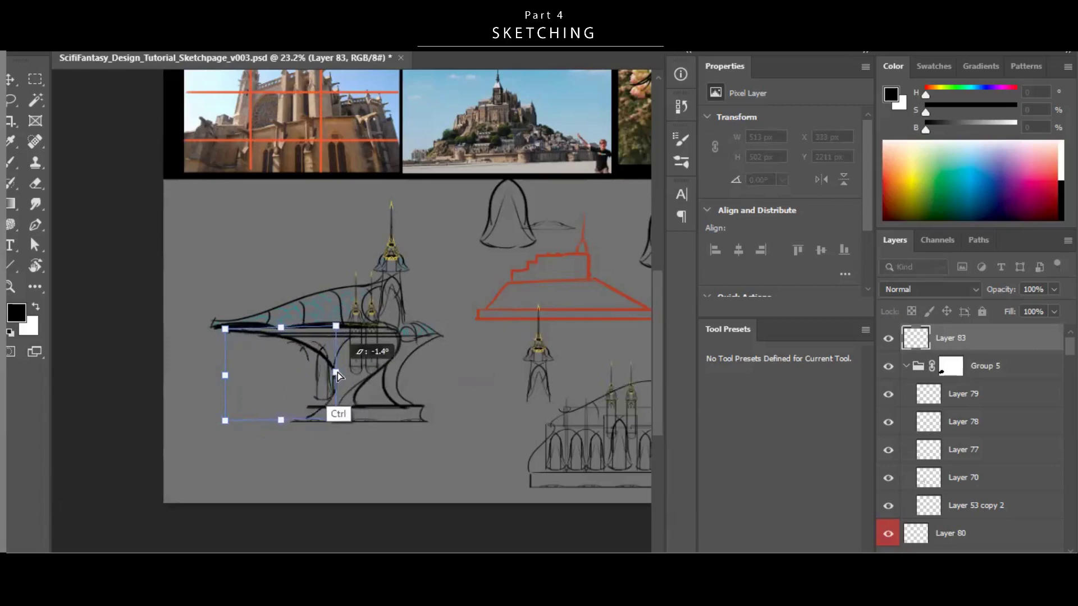
key(Return)
drag(426, 359, 439, 355)
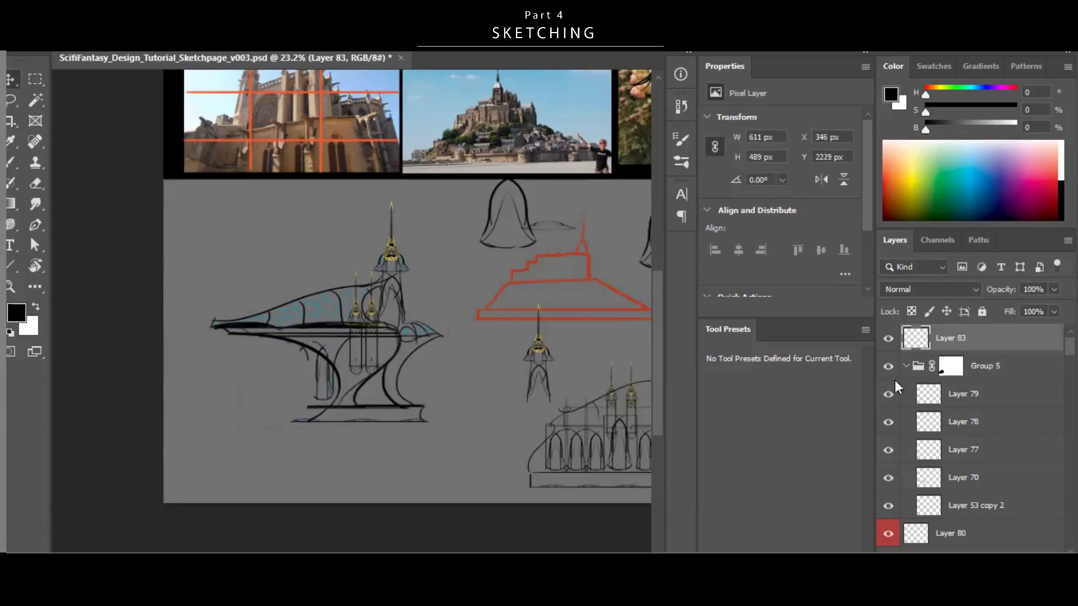
Paint on Group 5's layer mask to hide the leftover arch and base lines outside the widened curve, and save the document.
click(954, 368)
key(b)
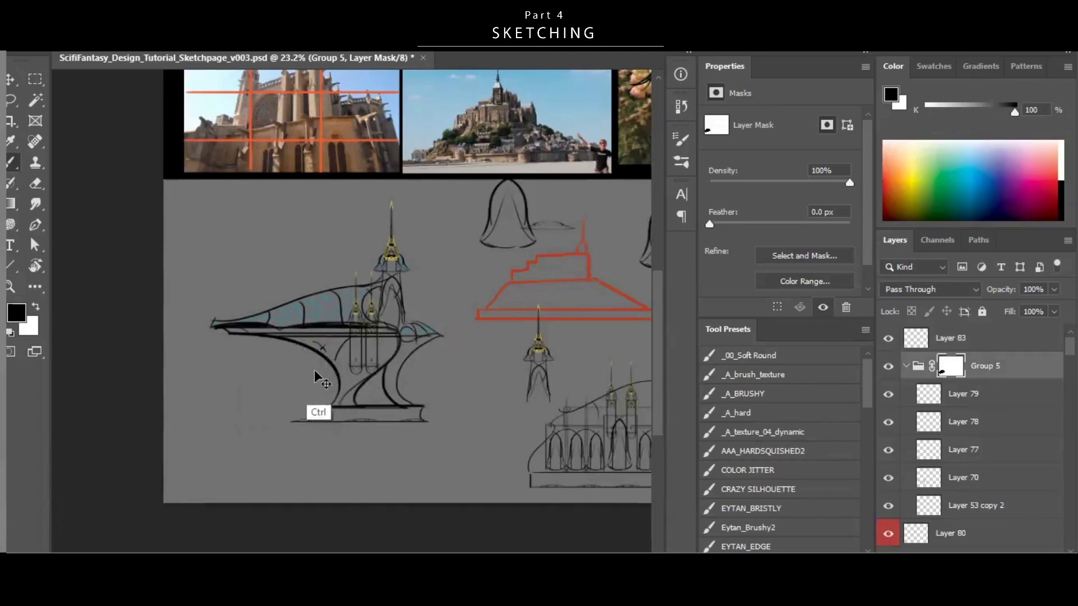
key(ctrl+space)
drag(389, 359, 338, 404)
drag(367, 357, 469, 367)
key(ctrl+s)
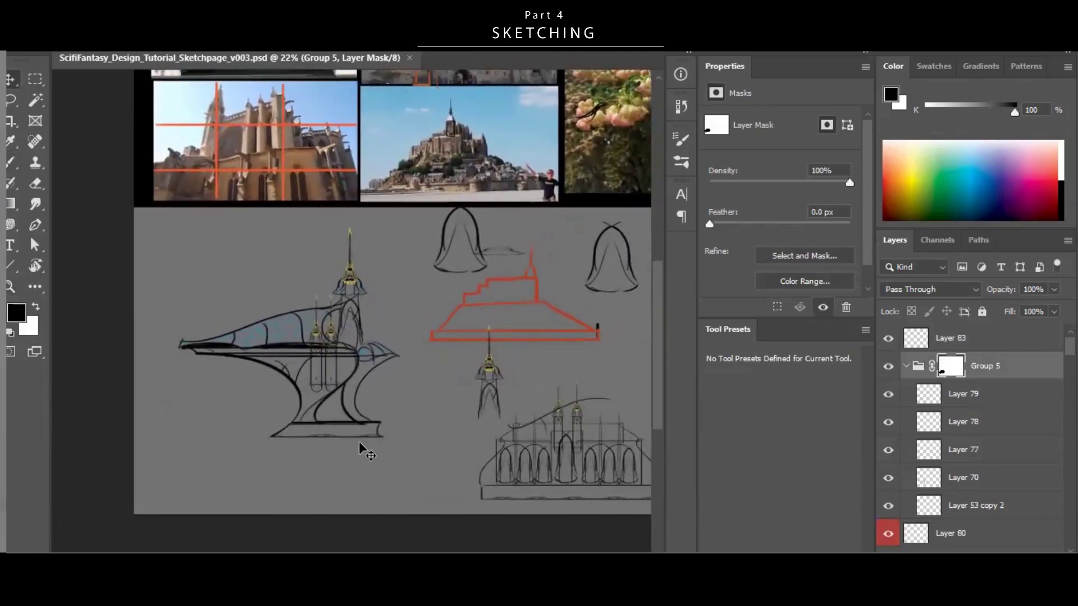
drag(406, 394, 429, 393)
key(v)
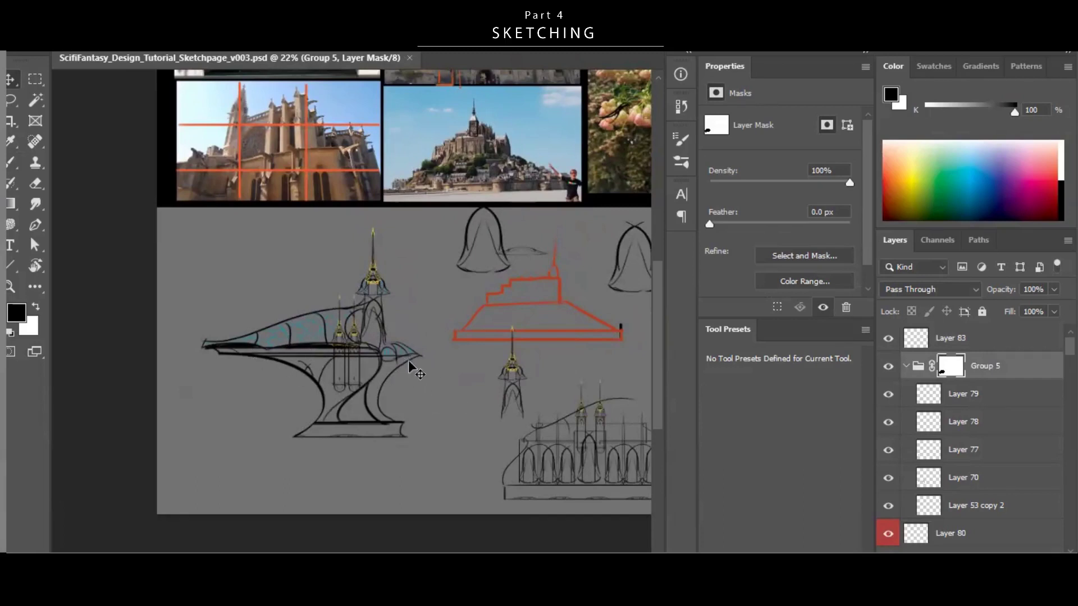
scroll(399, 367, down, 2)
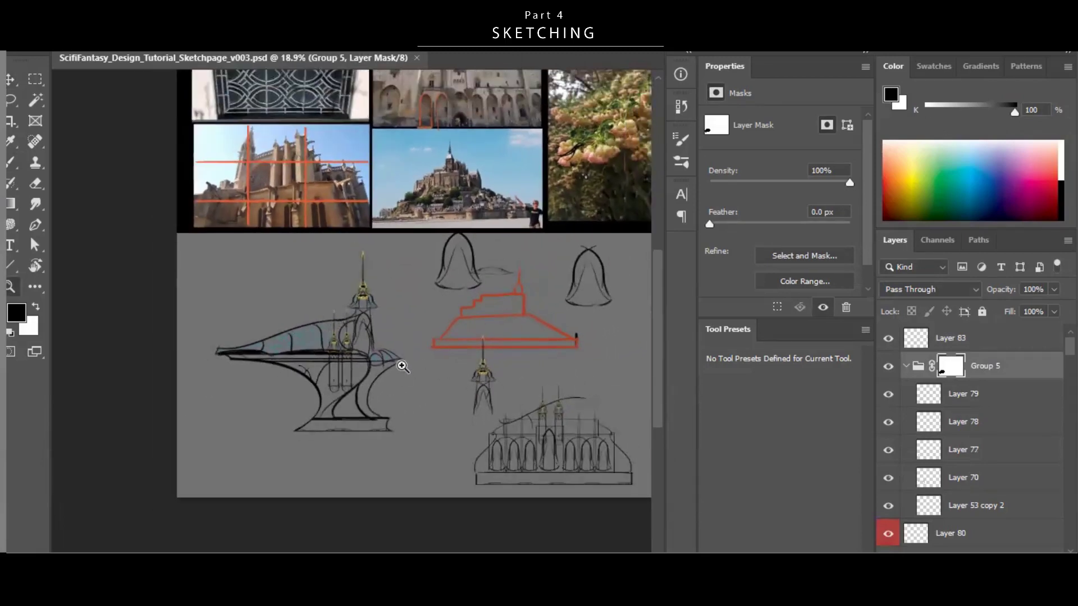
scroll(399, 334, up, 2)
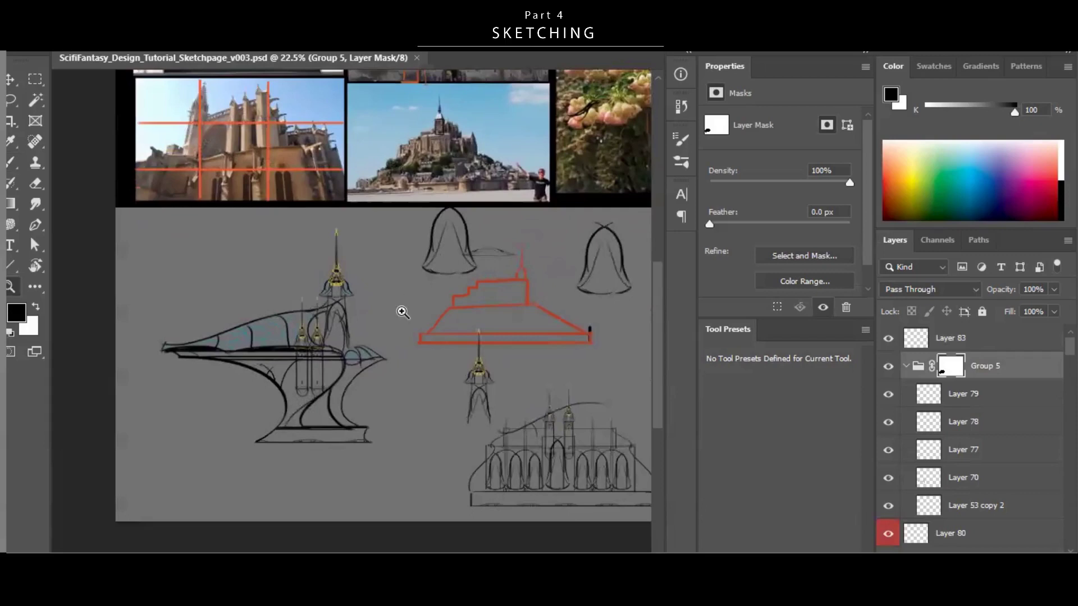
scroll(282, 366, up, 5)
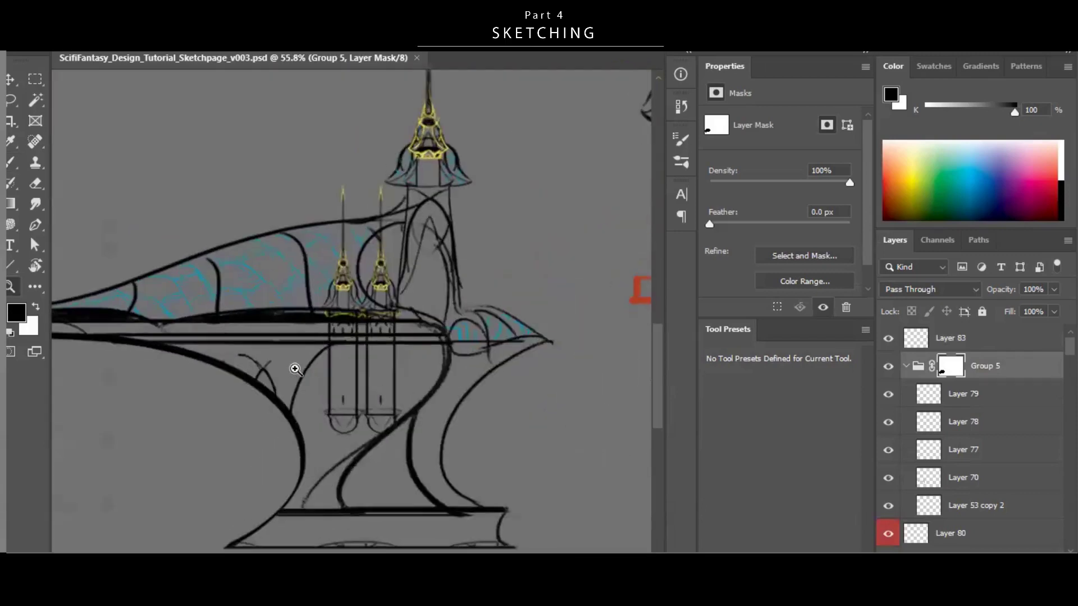
drag(263, 369, 309, 347)
key(ctrl+z)
mouse_move(400, 349)
mouse_down()
mouse_move(363, 376)
mouse_move(408, 358)
mouse_move(469, 377)
mouse_move(459, 392)
mouse_move(471, 396)
mouse_move(453, 380)
mouse_move(497, 416)
mouse_move(473, 423)
mouse_up()
key(v)
key(ctrl+z)
key(ctrl+z)
Hide Layer 78 and shrink a duplicate of its arches down onto the building's base.
key(ctrl+j)
click(888, 451)
key(ctrl+t)
drag(304, 348, 284, 365)
drag(271, 374, 354, 413)
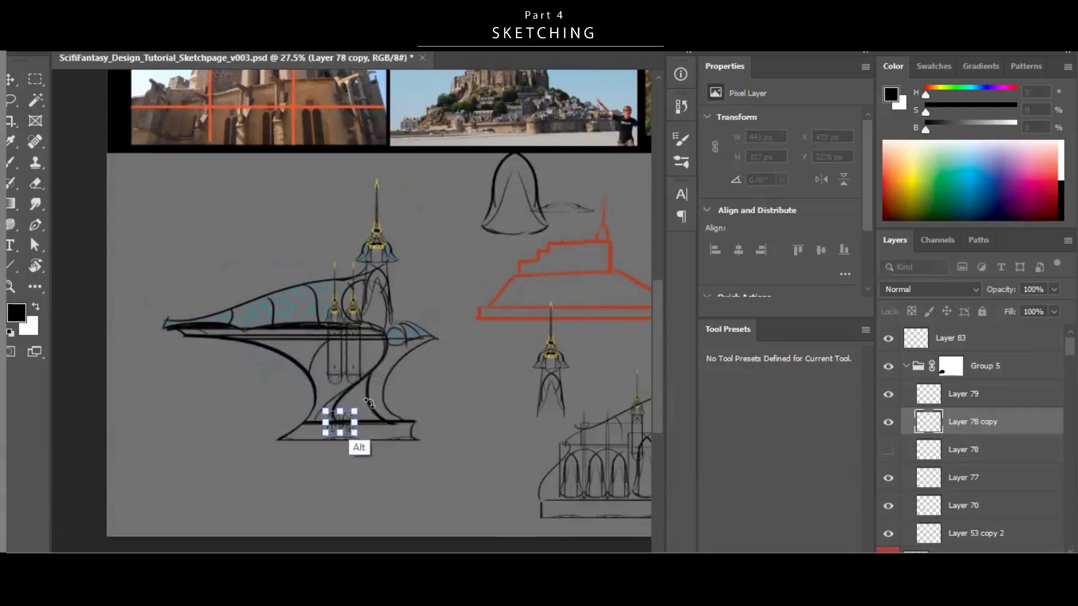
key(Return)
Fit the small arches within the height of the base near its inner end using Free Transform.
drag(475, 429, 453, 438)
key(ctrl+space)
drag(338, 438, 407, 431)
drag(397, 428, 401, 437)
key(ctrl+space)
drag(435, 440, 410, 451)
key(ctrl+t)
drag(310, 452, 309, 444)
key(Return)
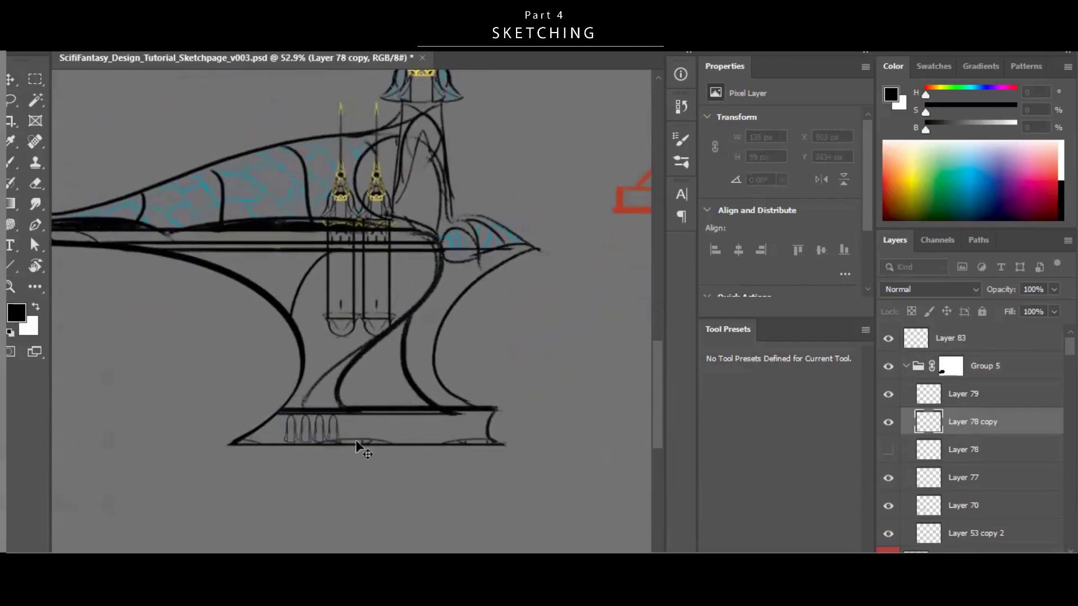
Delete the layer holding the shrunken arches on the base.
drag(385, 443, 479, 451)
key(ctrl+space)
drag(534, 390, 523, 412)
key(ctrl+z)
key(ctrl+z)
scroll(499, 417, up, 2)
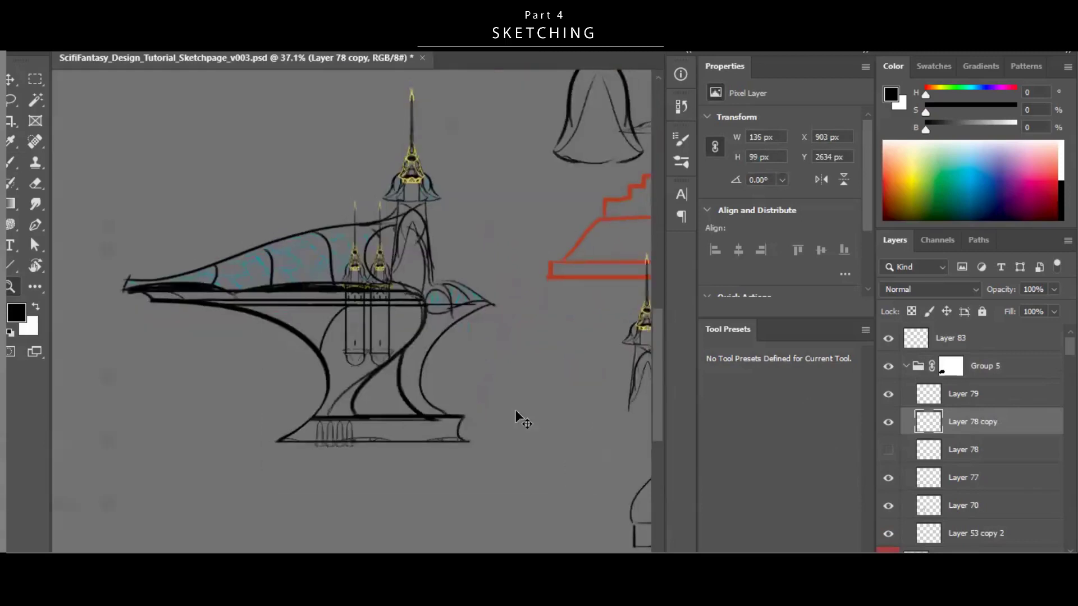
scroll(335, 441, up, 3)
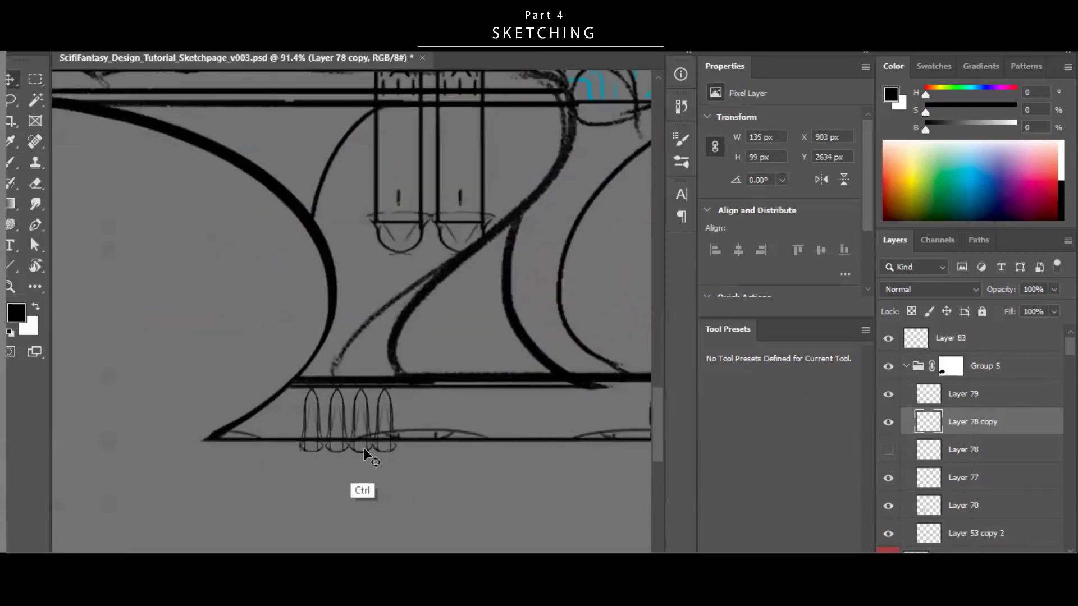
key(Delete)
Create a new layer above Layer 78 in Group 5 and try brushing lines along the building's base.
drag(512, 415, 406, 436)
key(ctrl+alt+shift+n)
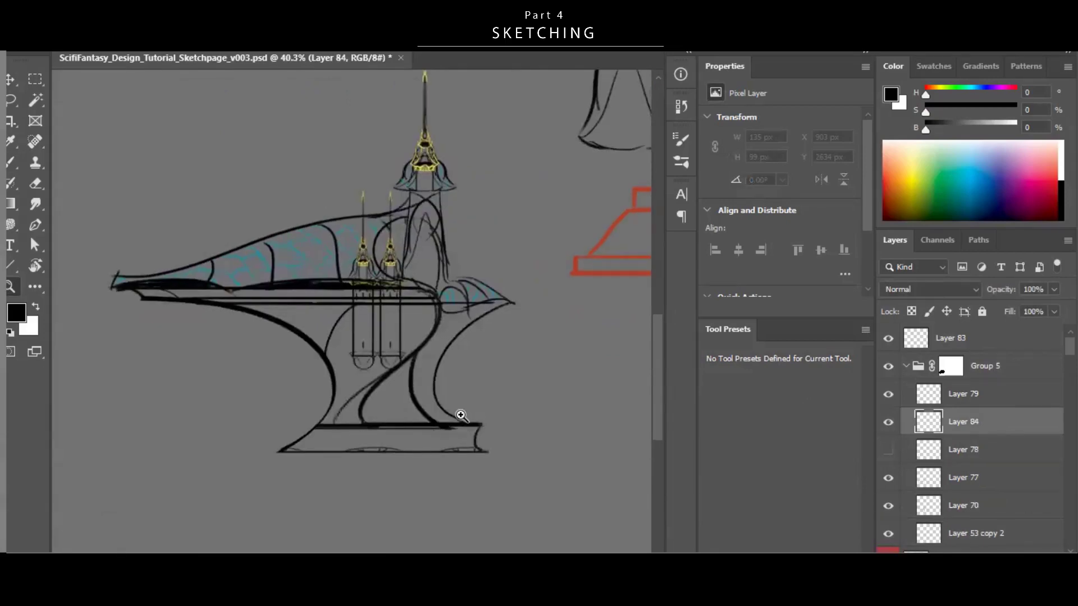
key(b)
drag(409, 351, 342, 369)
drag(284, 452, 444, 452)
key(ctrl+z)
Try sketching over the ornate window grille in the reference photo.
key(z)
drag(503, 394, 468, 397)
drag(468, 397, 407, 427)
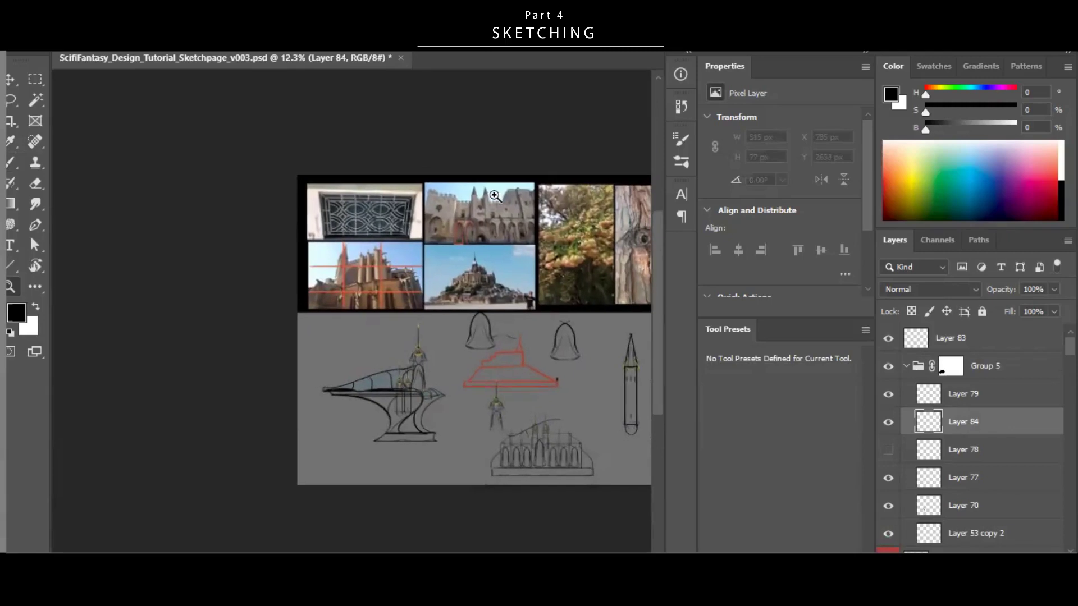
scroll(488, 337, up, 2)
key(b)
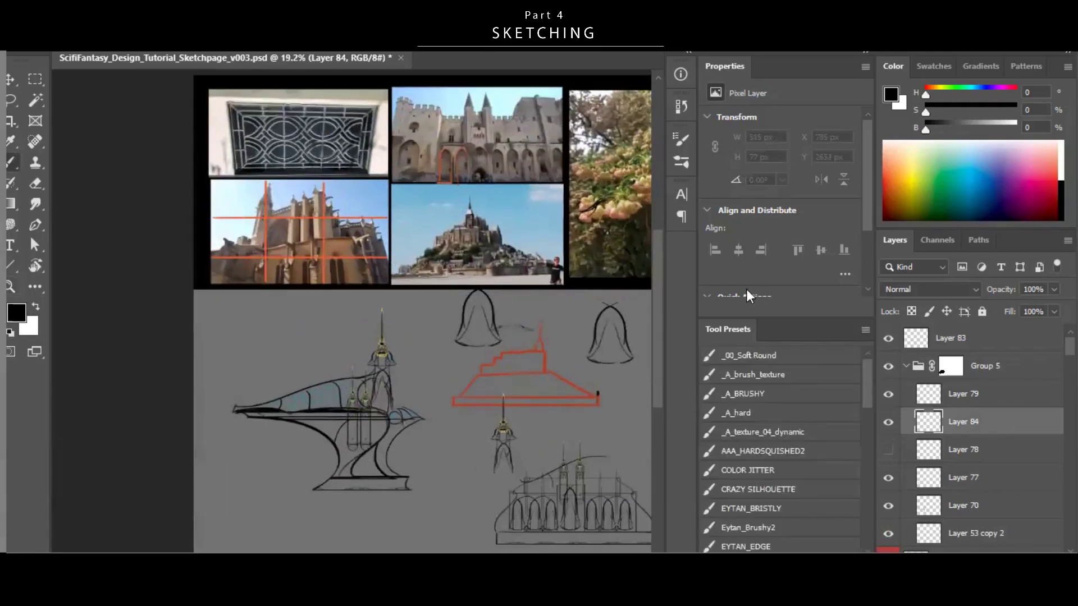
right_click(474, 334)
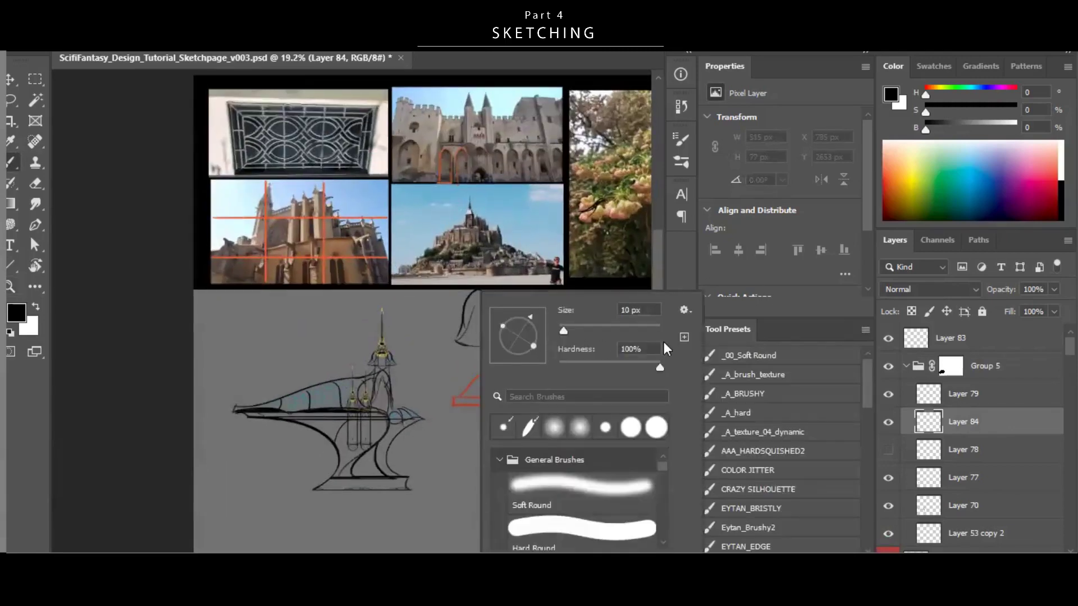
alt+right_click(349, 304)
key(z)
drag(325, 174, 350, 230)
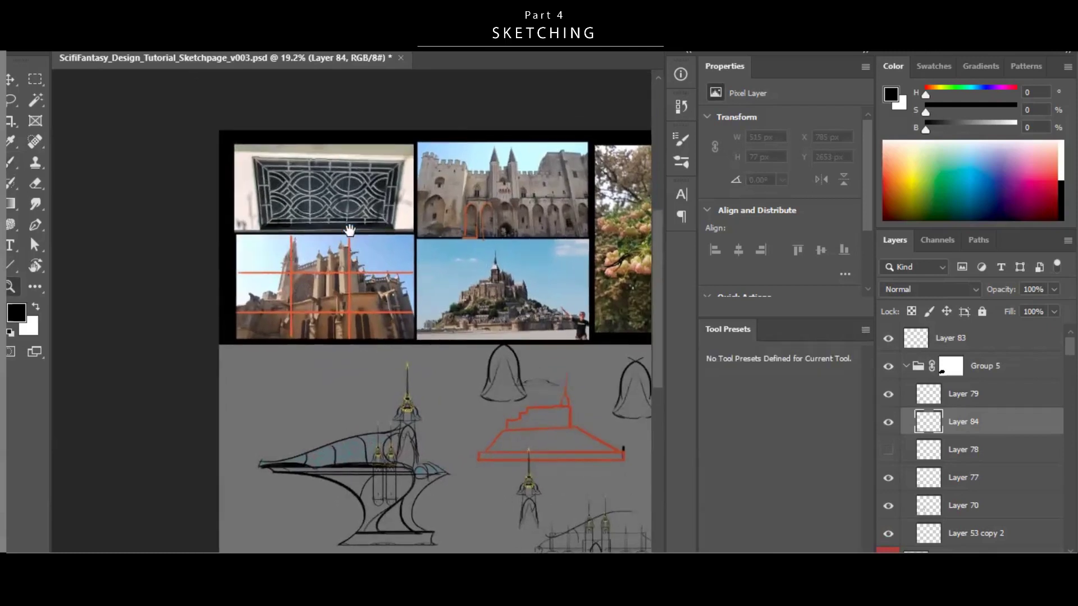
key(b)
mouse_move(365, 141)
mouse_down()
mouse_move(379, 145)
mouse_move(342, 148)
mouse_up()
key(ctrl+z)
Switch to the AAA_HARDSQUISHED2 brush and shrink its tip for line work.
key(z)
drag(291, 227, 313, 260)
key(b)
alt+right_click(298, 393)
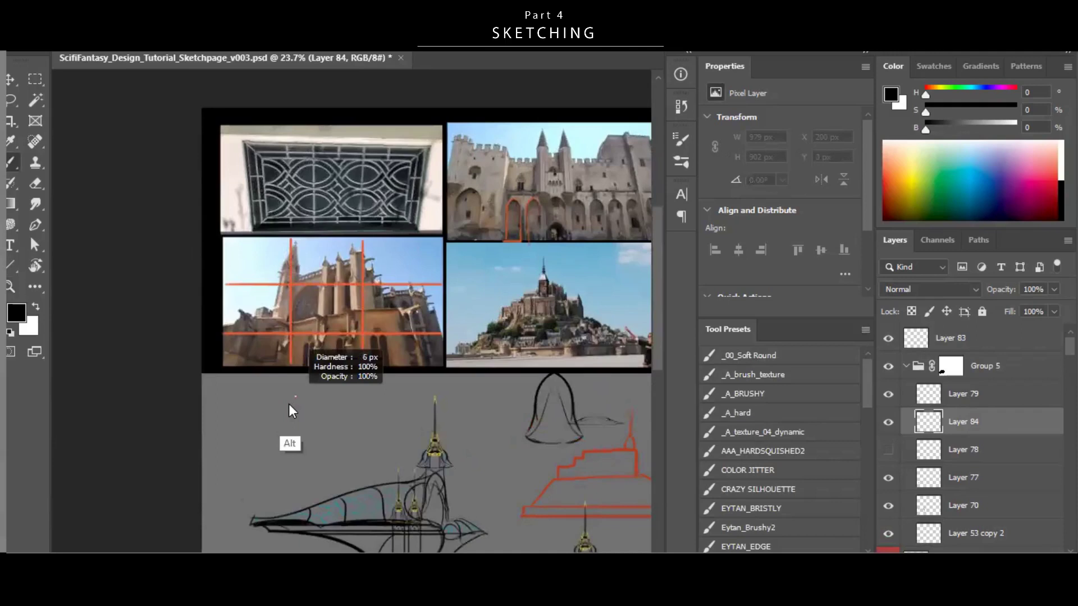
click(786, 494)
click(795, 450)
alt+right_click(348, 394)
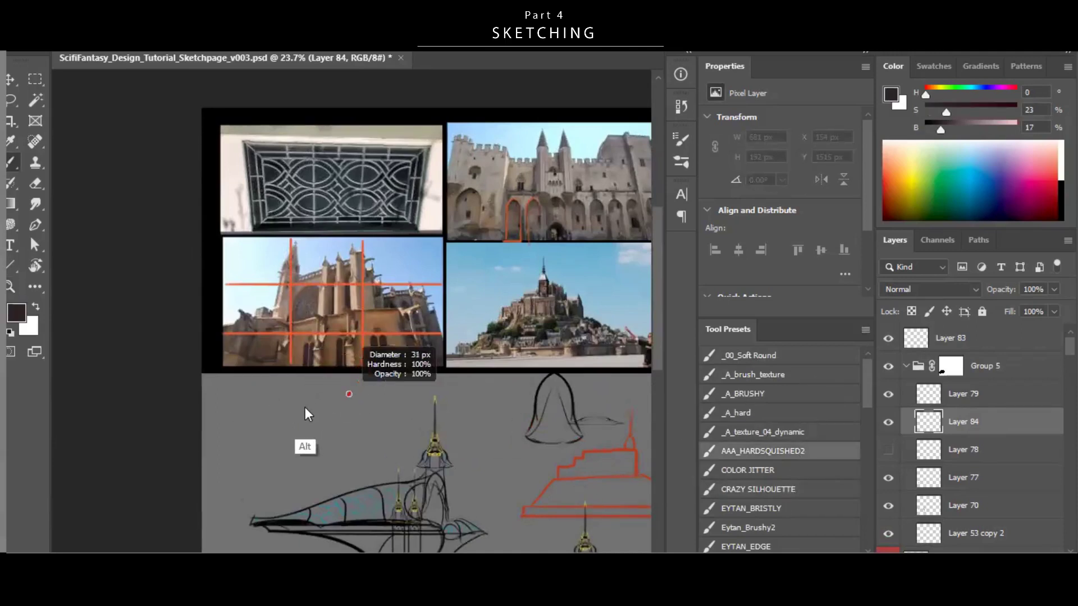
Try sketching a shallow arc in the empty area above the roof's low end.
drag(226, 437, 324, 448)
key(ctrl+z)
key(ctrl+z)
drag(236, 437, 334, 430)
key(ctrl+z)
drag(247, 425, 336, 416)
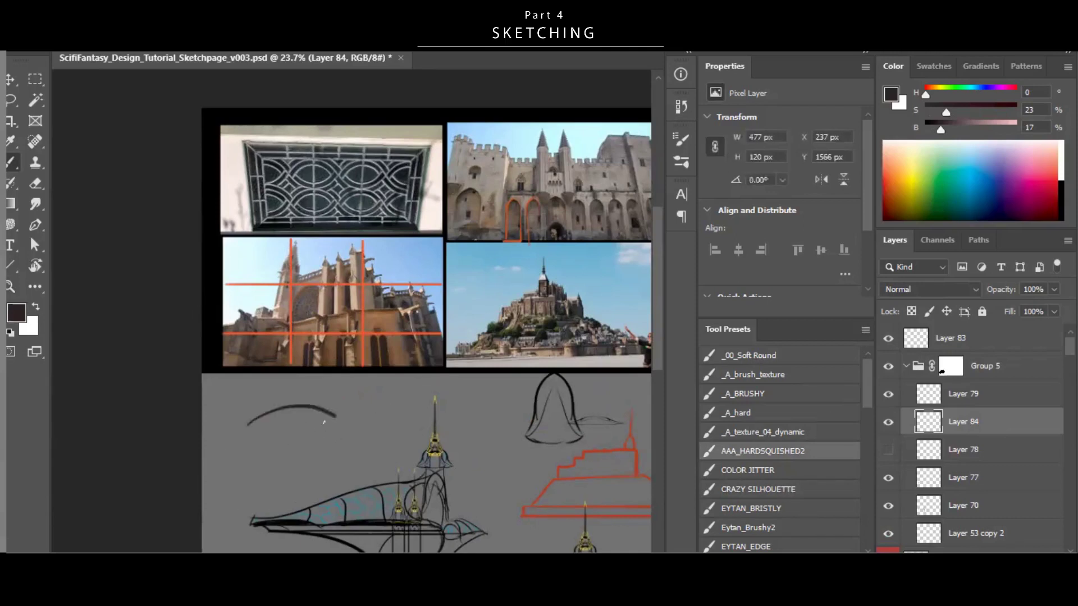
key(ctrl+z)
mouse_move(241, 425)
mouse_down()
mouse_move(319, 417)
mouse_move(359, 429)
mouse_move(399, 388)
mouse_move(344, 421)
mouse_up()
key(ctrl+z)
key(ctrl+z)
key(ctrl+z)
key(ctrl+z)
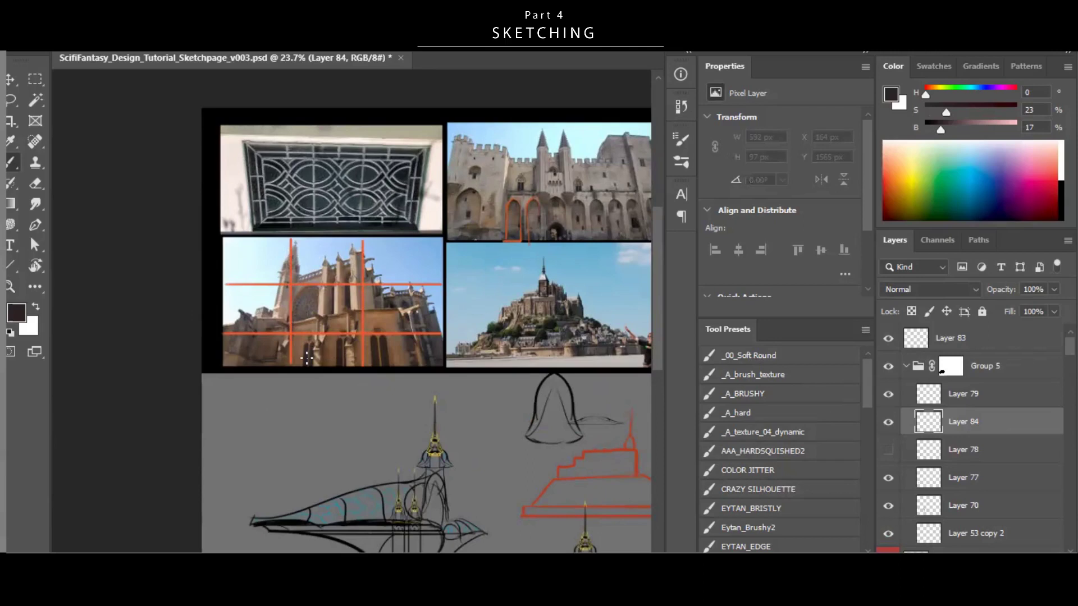
Try several more arc strokes just below the cathedral reference photo.
drag(395, 345, 389, 319)
drag(252, 390, 352, 398)
key(ctrl+z)
drag(223, 411, 340, 416)
key(ctrl+z)
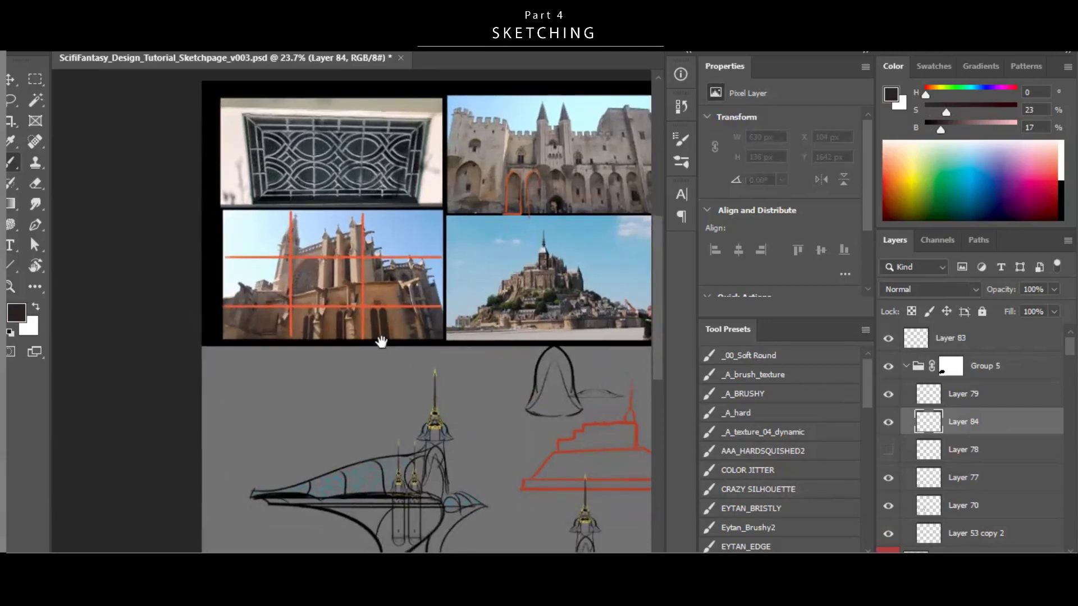
drag(381, 342, 365, 314)
drag(216, 369, 339, 368)
key(ctrl+z)
drag(233, 385, 325, 380)
key(ctrl+z)
drag(239, 406, 363, 381)
key(ctrl+z)
Sketch a shallow arc about 422 px wide above the roof's low end and duplicate it slightly lower.
drag(209, 386, 309, 361)
key(ctrl+z)
drag(211, 376, 310, 368)
key(ctrl+z)
mouse_move(224, 375)
mouse_down()
mouse_move(334, 397)
mouse_move(344, 366)
mouse_up()
key(v)
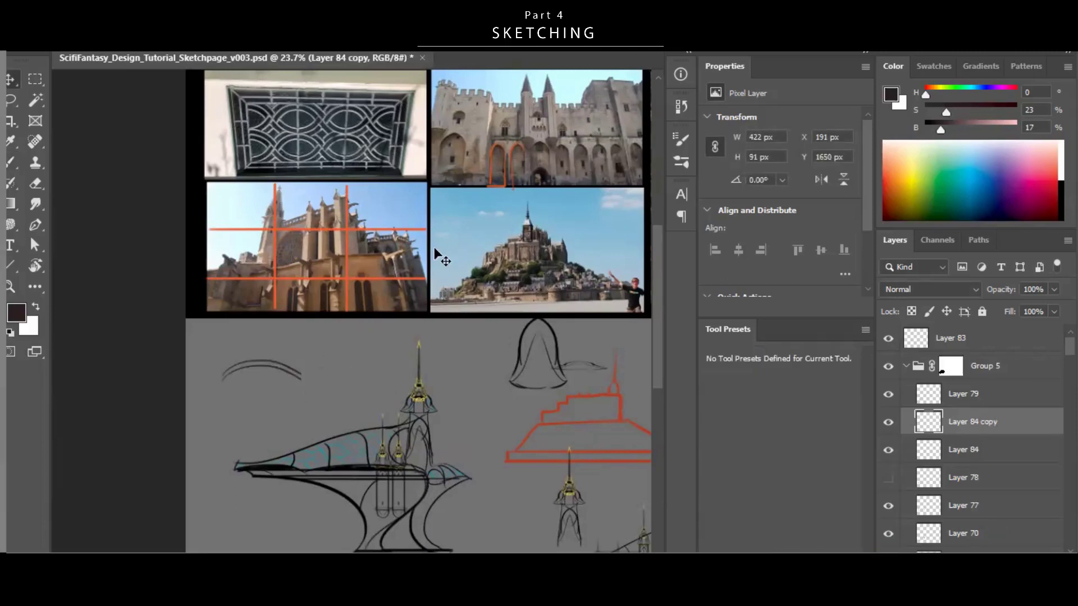
Try adding larger curves beside and beneath the pair of arcs.
key(b)
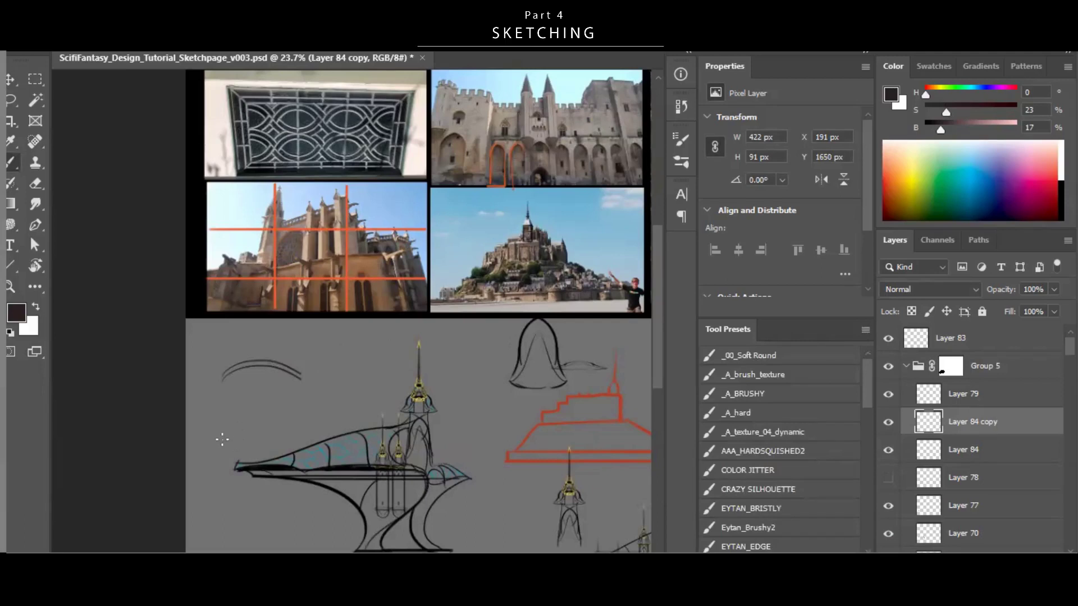
drag(348, 389, 416, 375)
key(ctrl+z)
drag(225, 434, 398, 384)
key(ctrl+z)
key(ctrl+shift+z)
key(ctrl+z)
key(ctrl+z)
key(ctrl+z)
Sketch a rounder arc about 475 px wide and 140 px high below the first pair on Layer 84 copy.
drag(212, 416, 378, 446)
key(ctrl+z)
drag(207, 400, 370, 422)
key(ctrl+z)
key(ctrl+z)
key(ctrl+z)
drag(196, 438, 331, 419)
key(ctrl+z)
key(v)
key(ctrl+z)
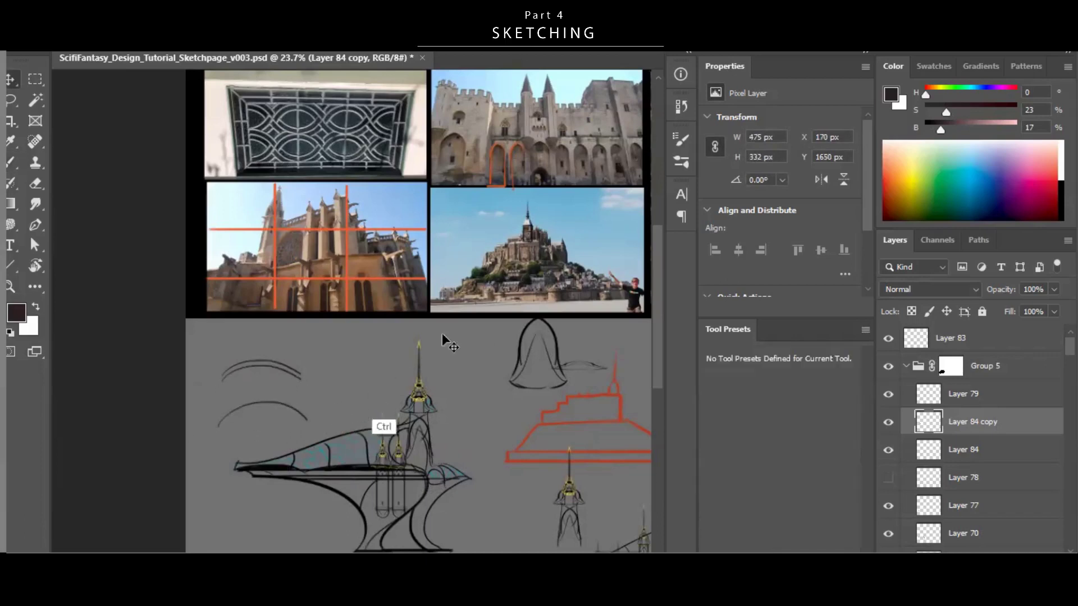
Lasso the duplicated shallow arc on Layer 84 copy and delete it, keeping the rounder arc.
key(l)
drag(247, 394, 337, 365)
key(Delete)
key(ctrl+d)
key(v)
Delete Layer 84 with the original shallow arc.
scroll(275, 408, up, 3)
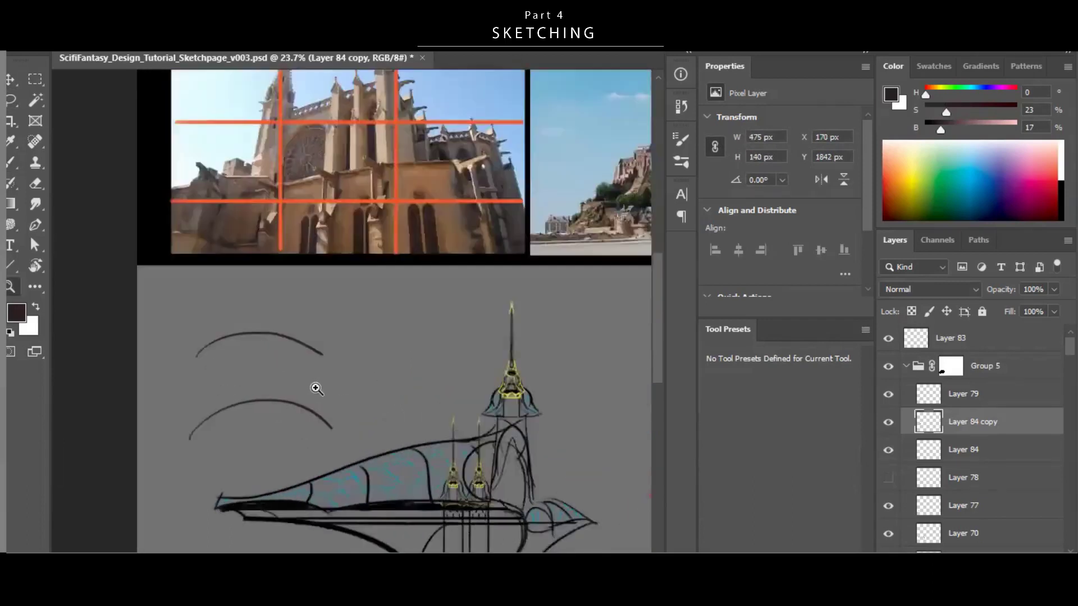
ctrl+click(339, 334)
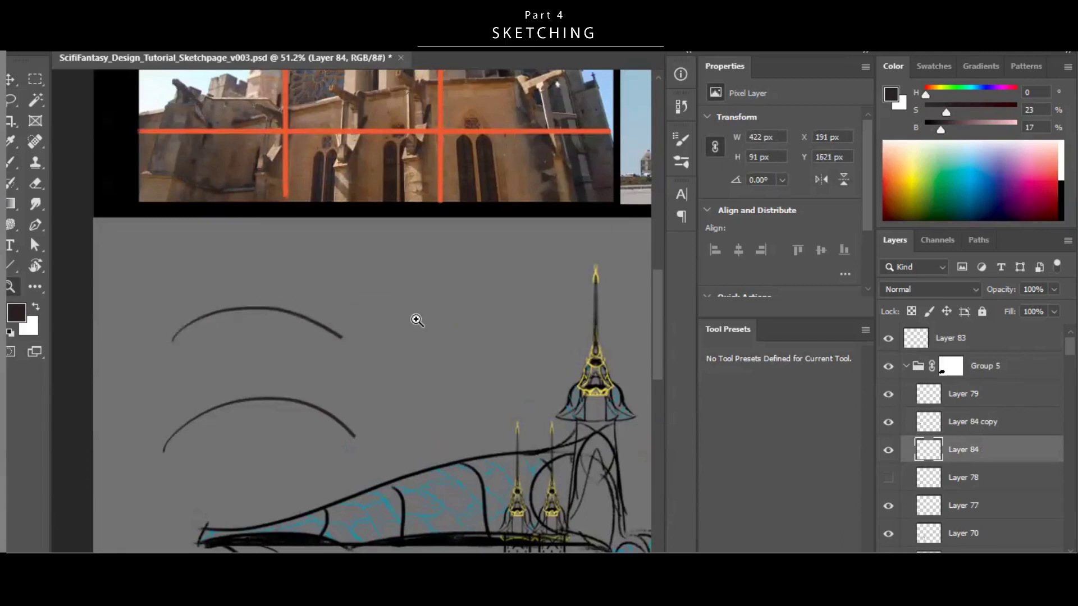
drag(416, 319, 372, 354)
key(Delete)
Skew the remaining arc on Layer 84 copy slightly with Free Transform.
scroll(423, 380, up, 2)
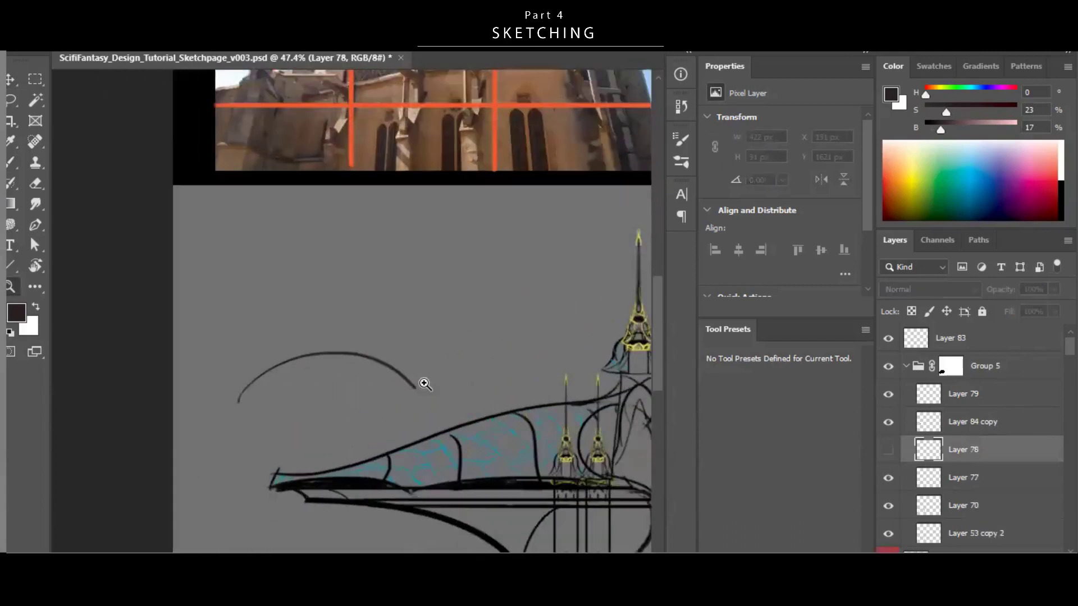
ctrl+click(428, 364)
drag(429, 364, 423, 379)
drag(472, 344, 409, 365)
key(ctrl+t)
drag(306, 370, 305, 365)
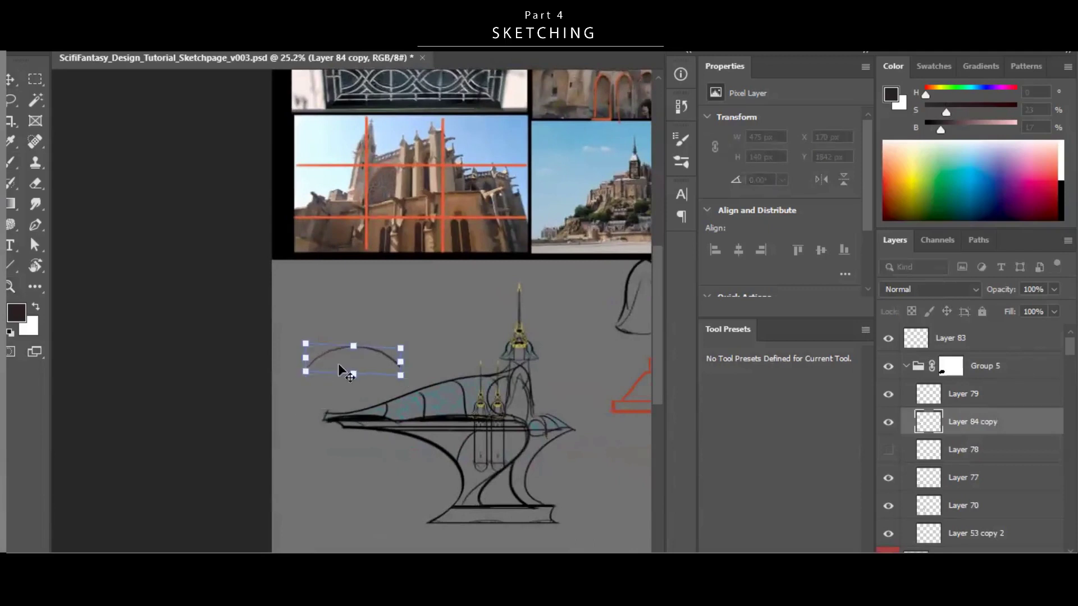
key(Return)
Duplicate the arc just above itself and widen the copy into a parallel outer line.
drag(442, 331, 398, 389)
drag(397, 430, 396, 418)
scroll(397, 419, up, 3)
drag(372, 422, 423, 414)
key(Return)
Merge the two parallel arc layers into one layer.
shift+click(974, 449)
key(ctrl+z)
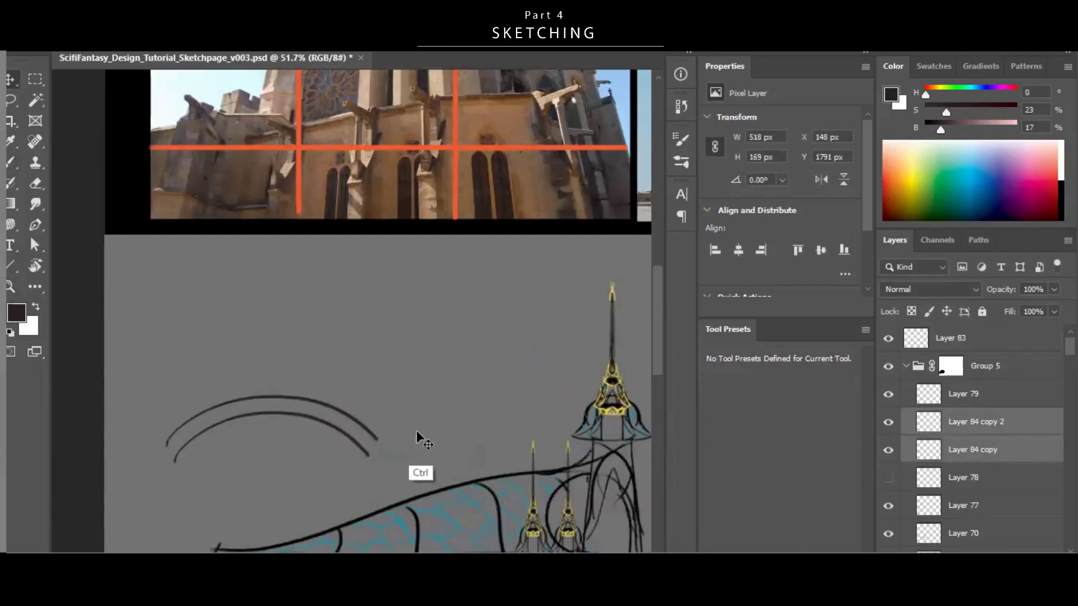
key(ctrl+e)
Duplicate the merged double arc slightly higher and widen the copy to about 604 px.
drag(460, 369, 423, 405)
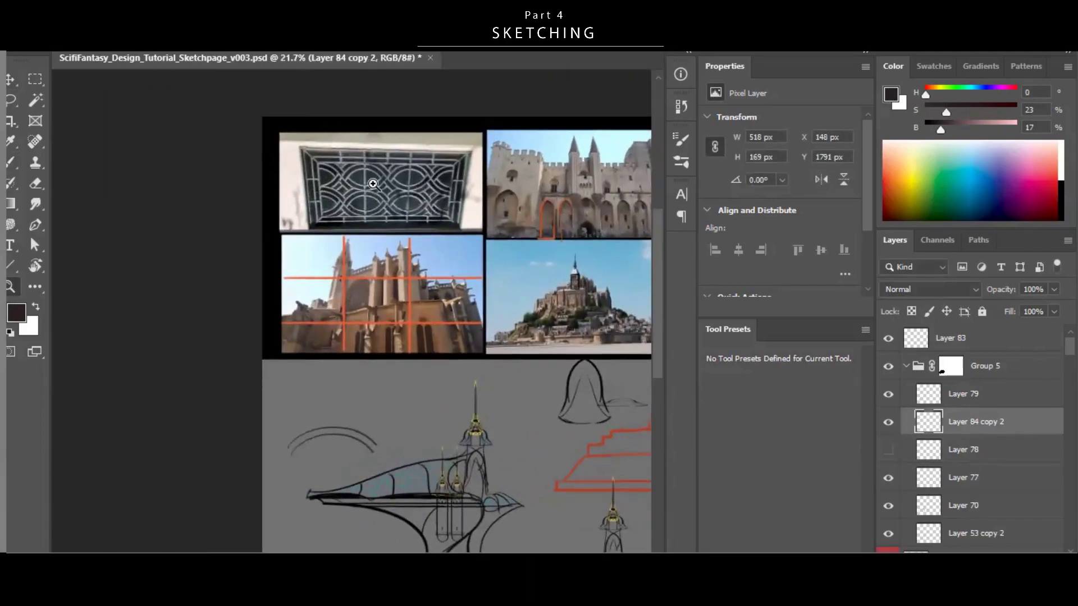
key(v)
mouse_move(397, 450)
mouse_down()
mouse_move(401, 441)
mouse_move(383, 434)
mouse_up()
key(ctrl+t)
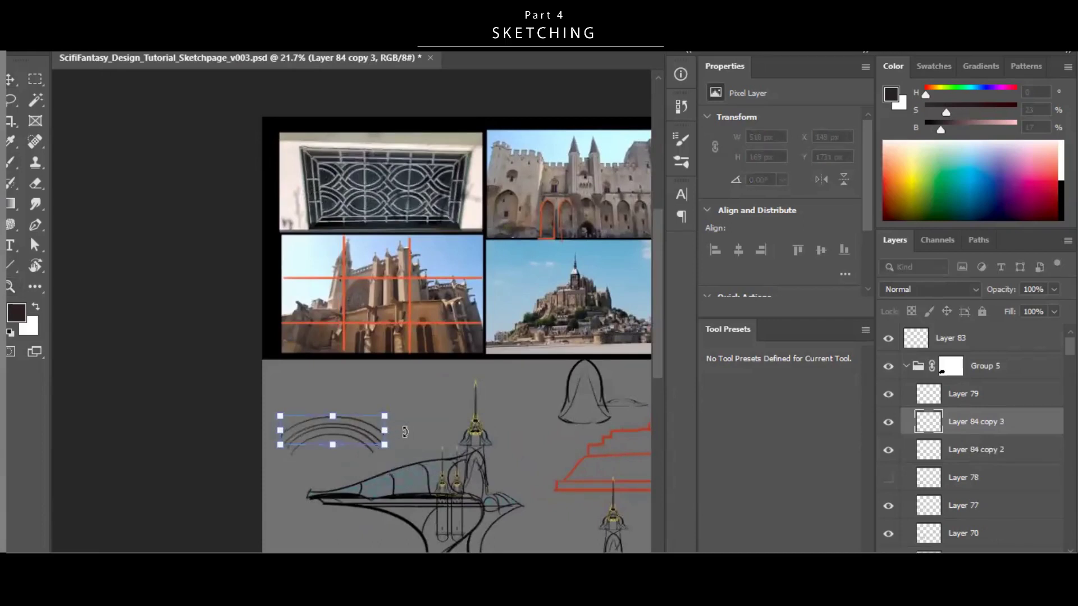
key(Return)
drag(461, 412, 461, 415)
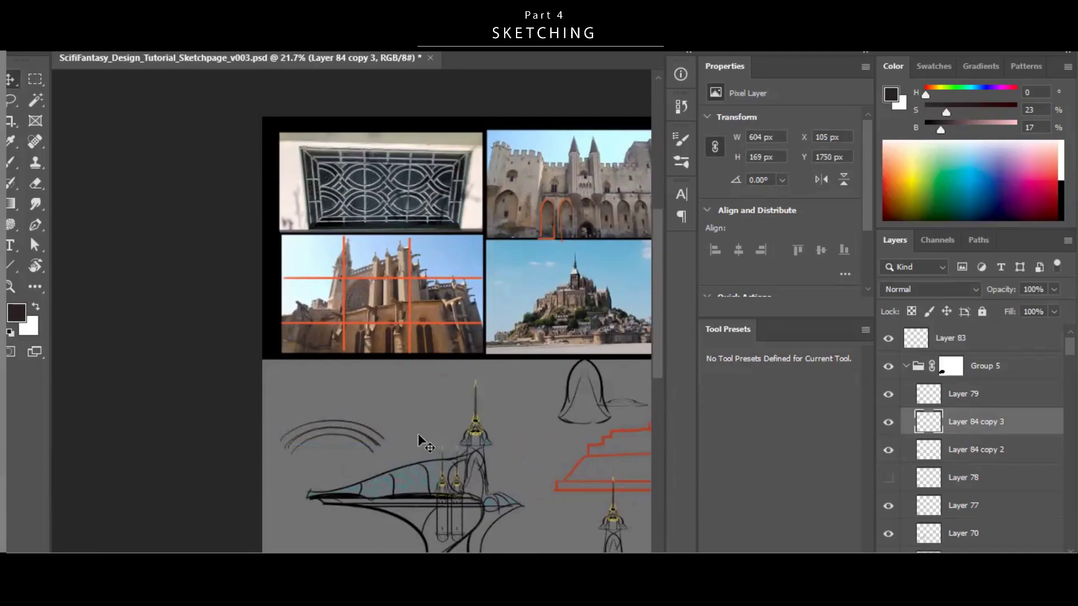
Narrow the upper double-arc copy to about 574 px wide with Free Transform.
key(ctrl+t)
drag(385, 436, 410, 450)
key(Return)
drag(408, 332, 391, 316)
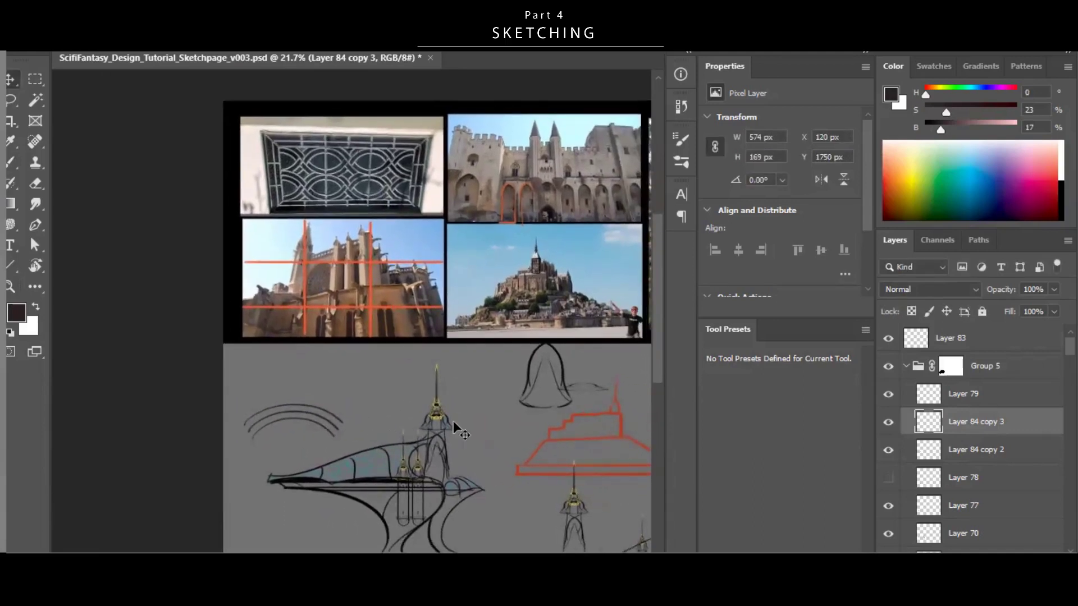
scroll(427, 387, down, 1)
scroll(332, 397, up, 2)
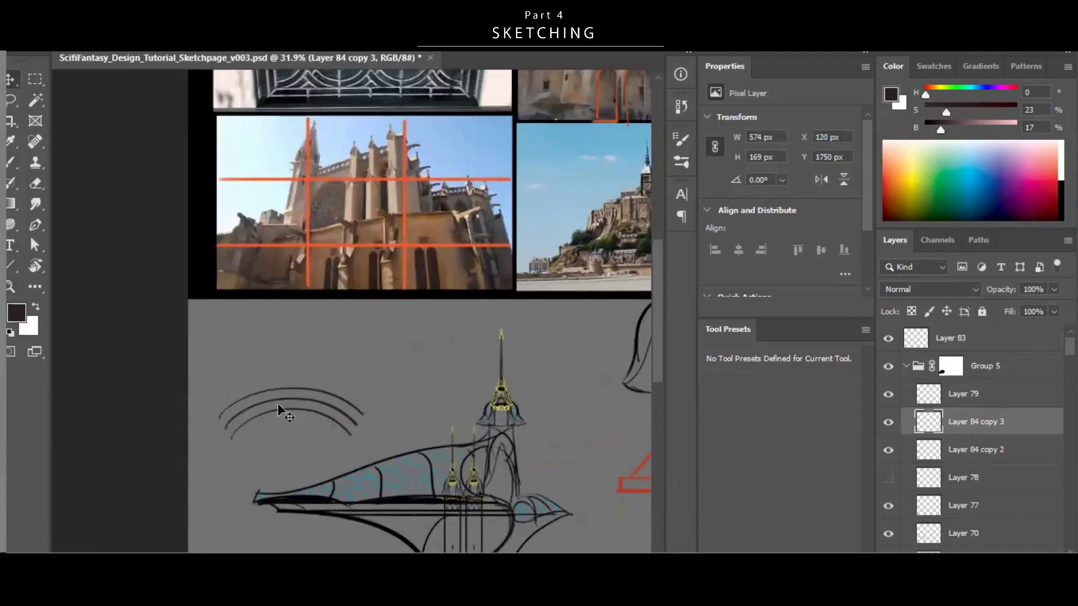
Select the two stacked arc layers and merge them into one layer.
ctrl+shift+click(303, 429)
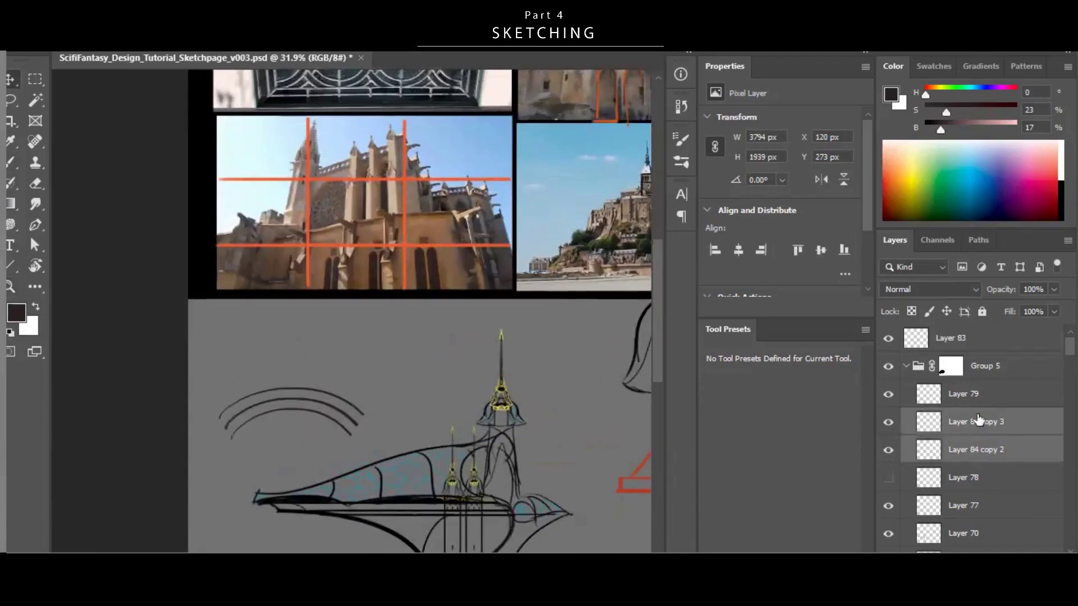
click(981, 428)
shift+click(984, 452)
drag(471, 448, 465, 433)
key(ctrl+z)
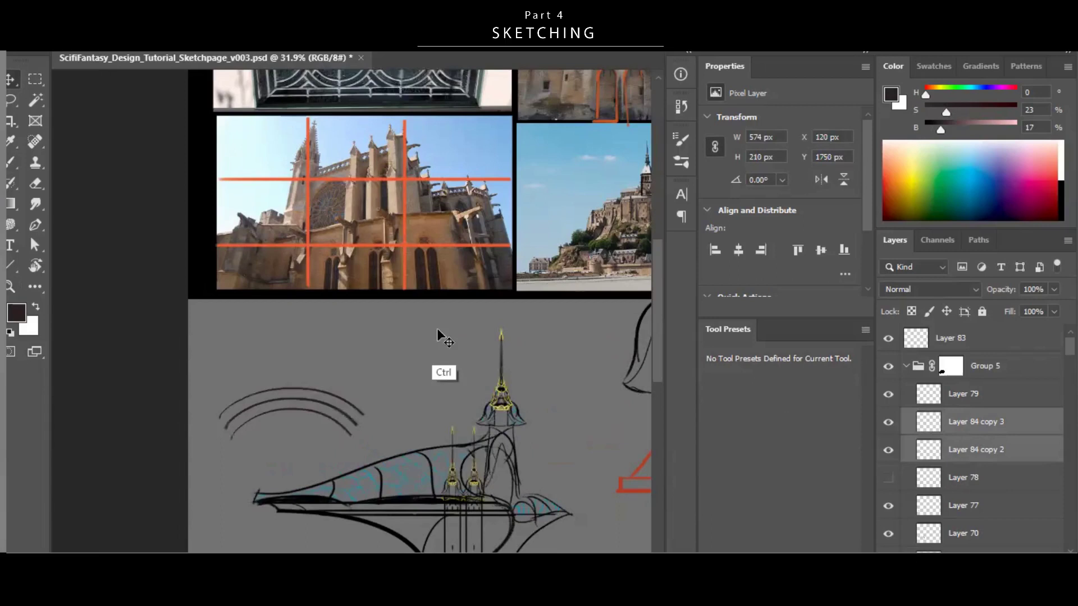
key(ctrl+e)
key(b)
alt+shift+click(358, 421)
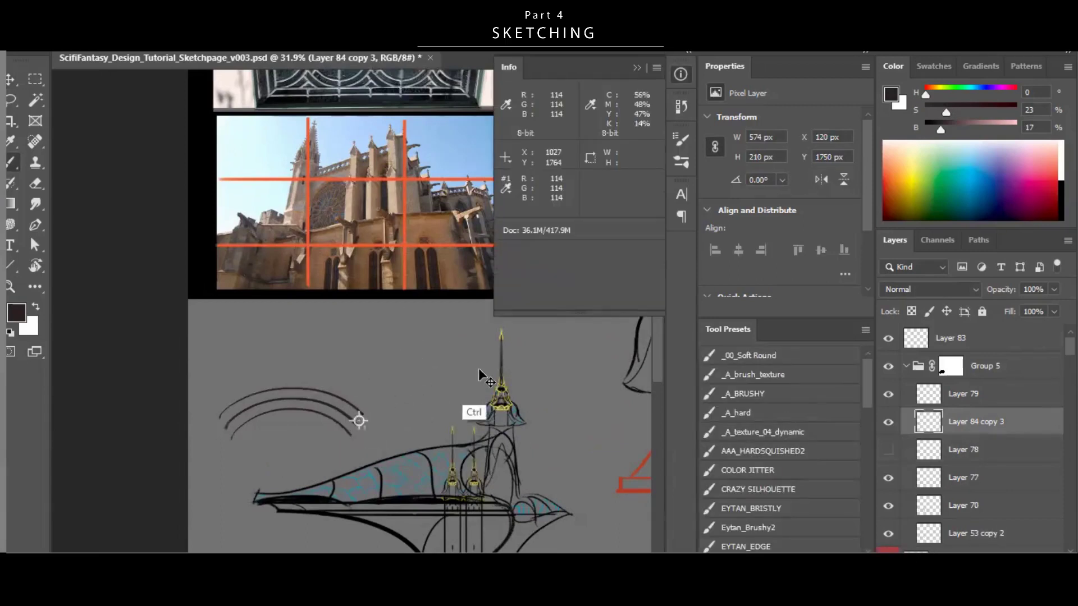
key(ctrl+z)
click(685, 82)
key(v)
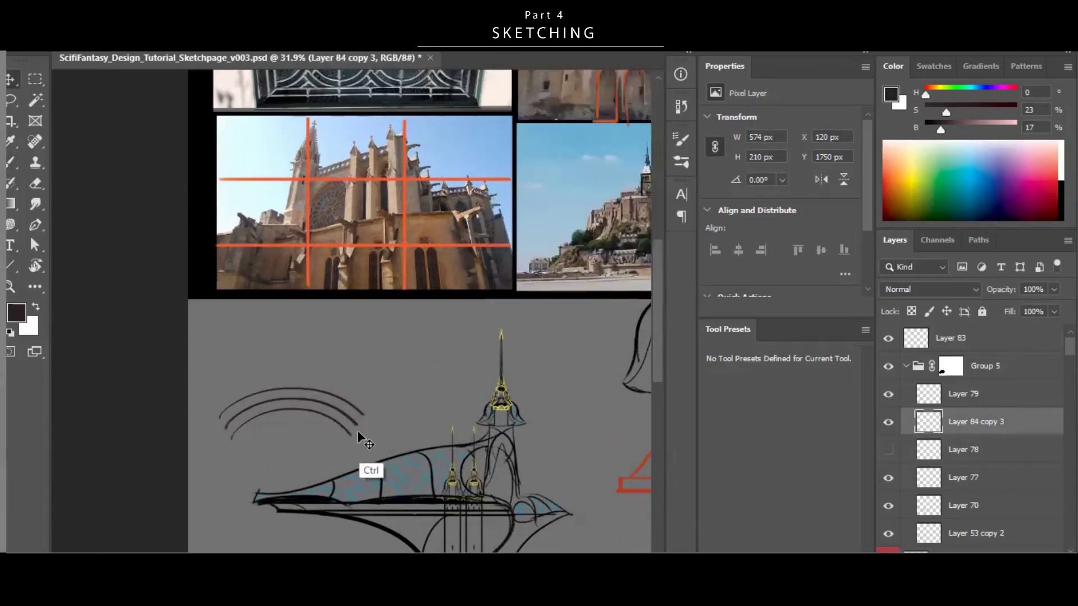
Flip a copy of the merged arcs vertically and position it below the original to form an almond-shaped oval.
key(ctrl+t)
right_click(334, 416)
click(399, 400)
key(Return)
drag(406, 384, 410, 391)
key(z)
drag(382, 422, 329, 444)
key(v)
drag(427, 409, 423, 421)
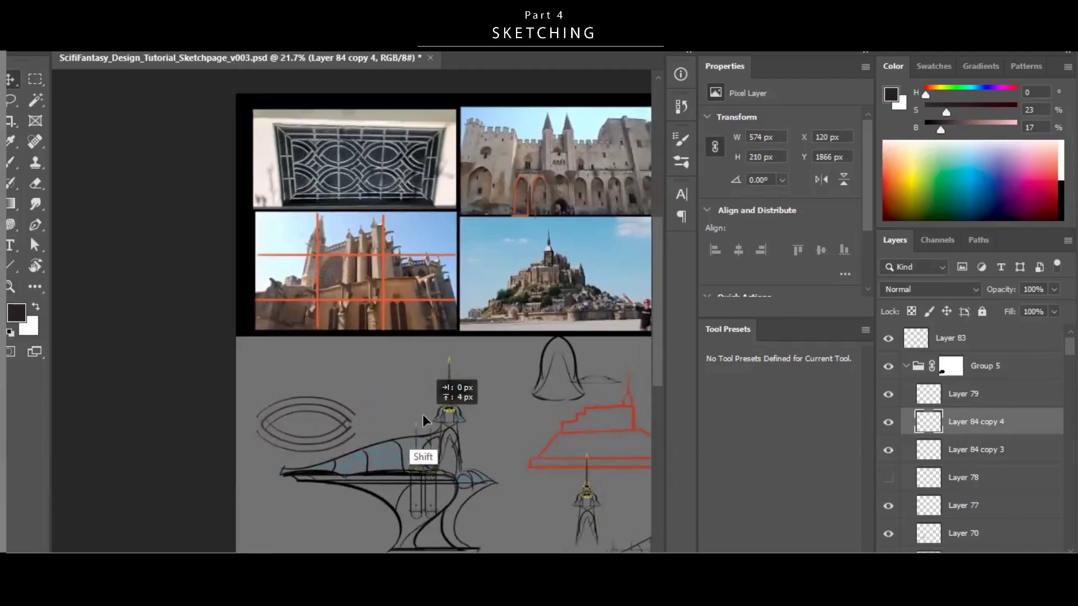
Merge the upper and lower arcs into one layer and duplicate the oval horizontally beside itself.
ctrl+click(1015, 459)
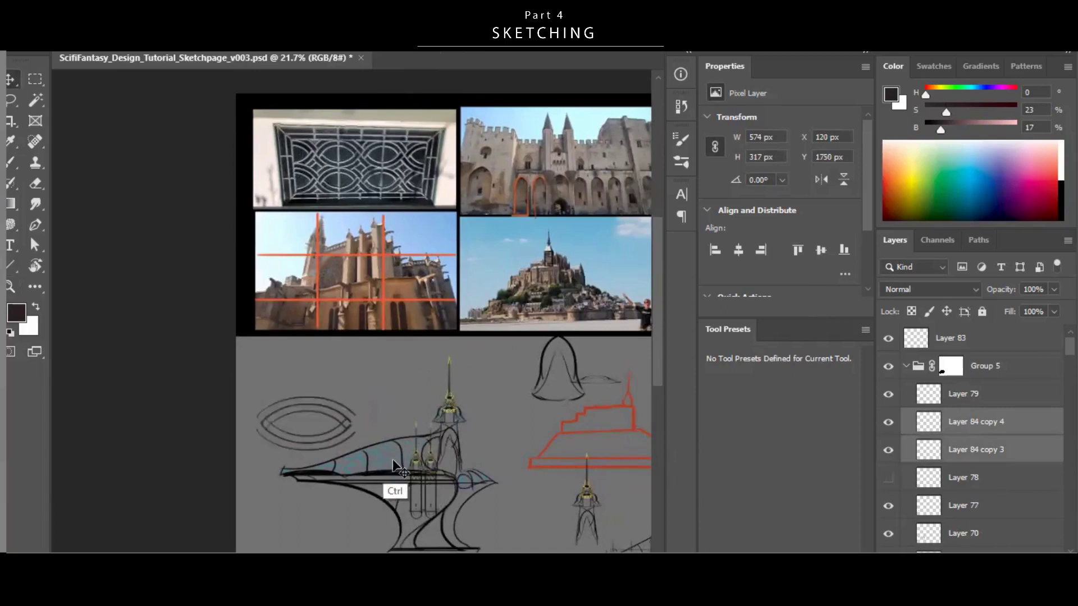
key(ctrl+e)
scroll(421, 390, down, 2)
drag(382, 435, 402, 439)
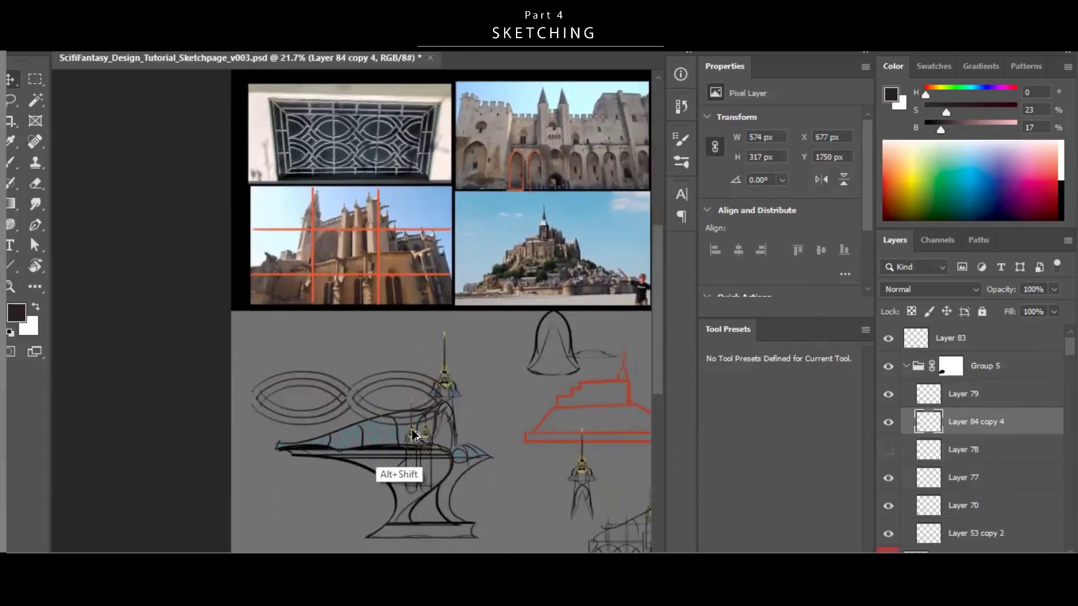
Merge the two ovals into one layer and scale the pair down to about 771 × 215 px above the building.
ctrl+click(1025, 463)
drag(479, 415, 436, 385)
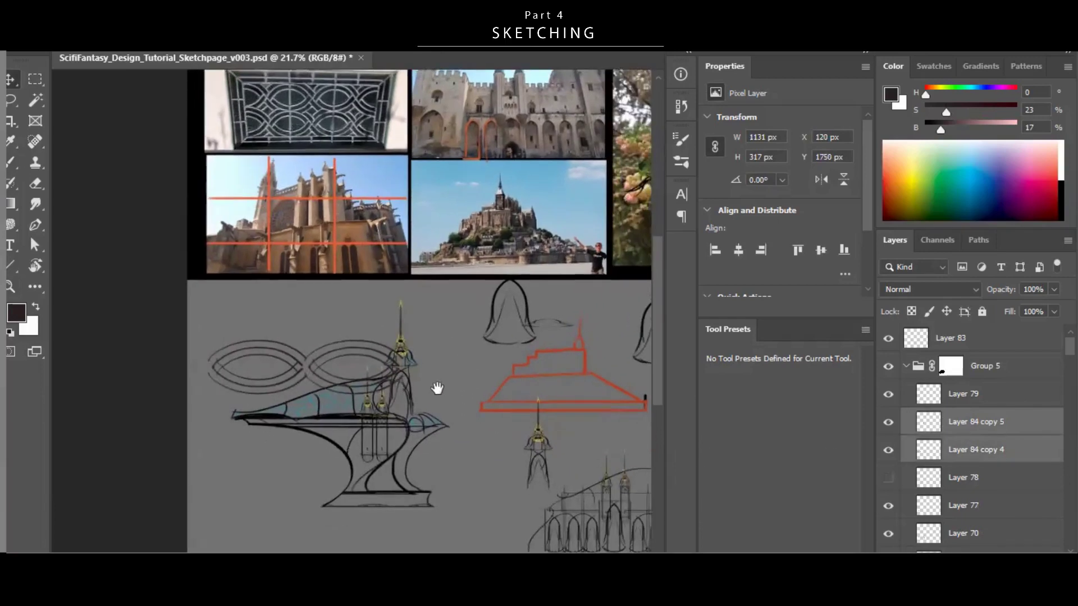
key(ctrl+e)
drag(393, 426, 367, 377)
key(ctrl+t)
drag(368, 278, 340, 293)
key(Return)
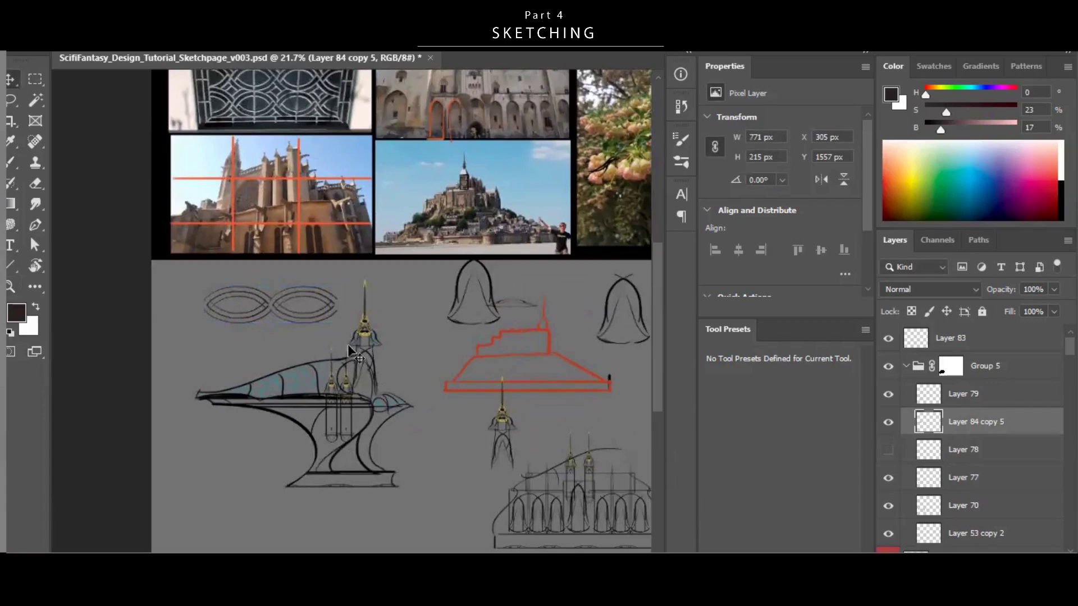
Duplicate the oval pair onto the building's base and scale the copy down to suit the band.
drag(354, 329, 339, 326)
drag(313, 278, 427, 450)
key(ctrl+t)
key(Return)
drag(427, 451, 417, 427)
Shrink the oval pair further with Free Transform so it fits inside the base's left end.
drag(440, 418, 374, 470)
key(z)
click(419, 441)
drag(377, 470, 336, 459)
mouse_move(457, 420)
mouse_down()
mouse_move(441, 426)
mouse_move(456, 438)
mouse_up()
key(v)
key(ctrl+t)
drag(366, 438, 351, 433)
key(Return)
Duplicate the small oval pair repeatedly along the base to form a continuous horizontal row.
drag(428, 447, 419, 450)
key(ctrl+z)
drag(303, 447, 395, 448)
drag(471, 425, 407, 432)
drag(336, 455, 433, 455)
drag(368, 465, 495, 413)
Merge the four oval-pair copies and scale the row to 553 × 39 px within the base.
ctrl+click(959, 455)
ctrl+click(974, 479)
ctrl+click(957, 508)
key(ctrl+z)
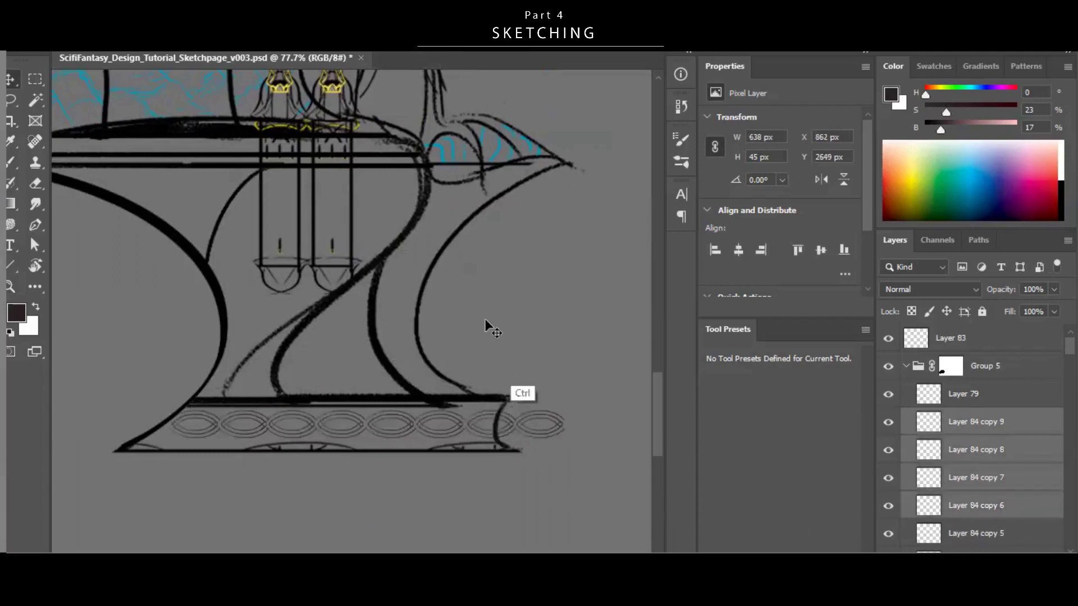
key(ctrl+e)
key(ctrl+t)
drag(563, 408, 530, 439)
key(Return)
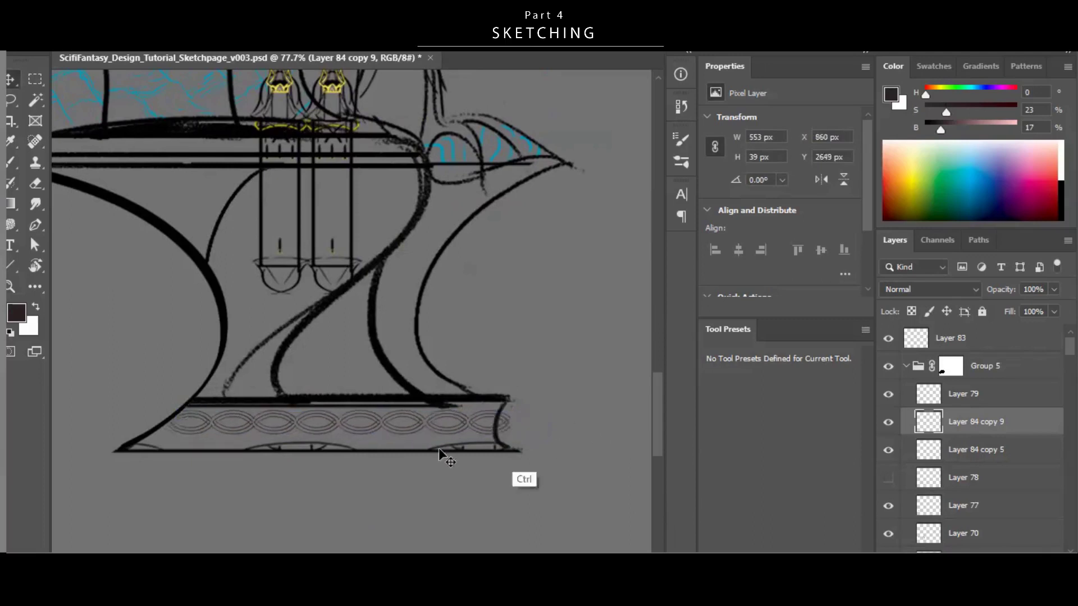
Flatten and narrow the base's oval row to 525 × 27 px with Free Transform.
key(ctrl+t)
drag(340, 441, 340, 434)
key(Return)
key(ctrl+t)
drag(510, 429, 501, 428)
key(Return)
Stack duplicates of the oval row to strengthen its lines and merge the three row layers into one.
drag(582, 436, 576, 436)
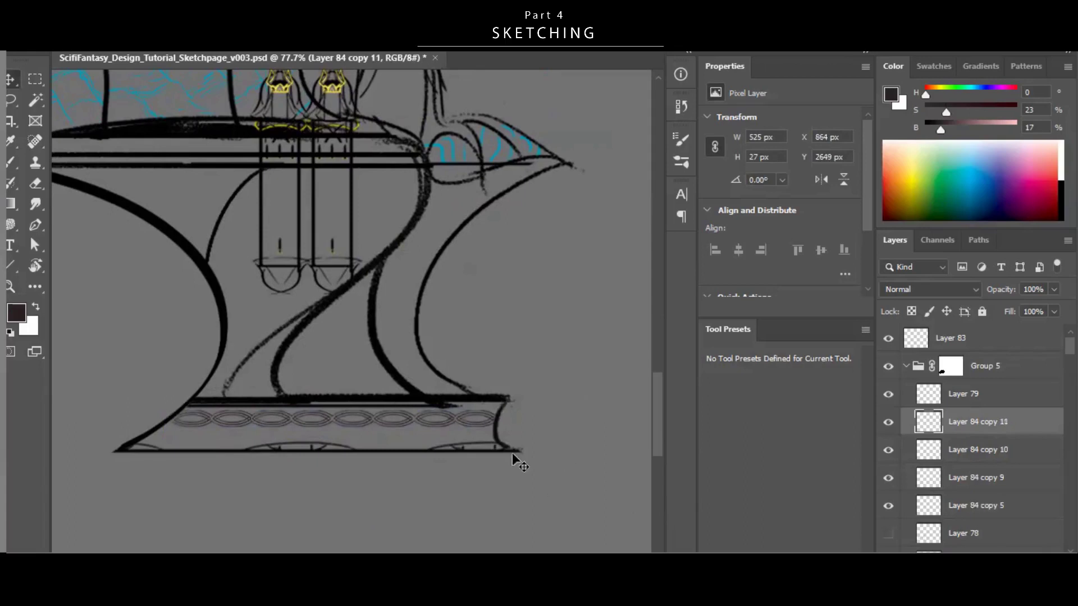
ctrl+click(967, 453)
ctrl+click(965, 477)
drag(554, 489, 561, 459)
key(ctrl+z)
key(ctrl+e)
Save the document and create a new layer for brushwork at the base's left end.
drag(578, 420, 508, 449)
drag(529, 464, 522, 436)
key(ctrl+s)
mouse_move(397, 433)
mouse_down()
mouse_move(469, 428)
mouse_move(489, 414)
mouse_move(464, 441)
mouse_up()
key(ctrl+shift+alt+n)
key(b)
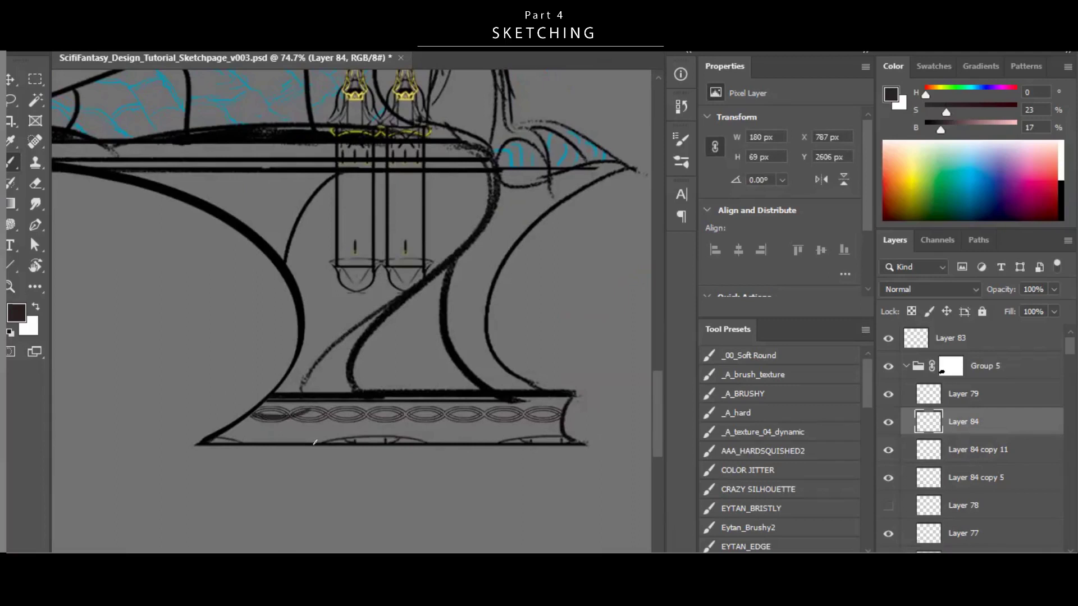
Squash the base's oval row to 19 px high with Free Transform and save the document.
key(v)
mouse_move(403, 415)
mouse_down()
mouse_move(404, 401)
mouse_move(410, 424)
mouse_move(408, 416)
mouse_up()
key(ctrl+z)
key(ctrl+t)
key(Return)
drag(611, 402, 551, 446)
key(ctrl+s)
Skew the building's left support curve so its lower end flares farther out to the left.
drag(550, 446, 523, 453)
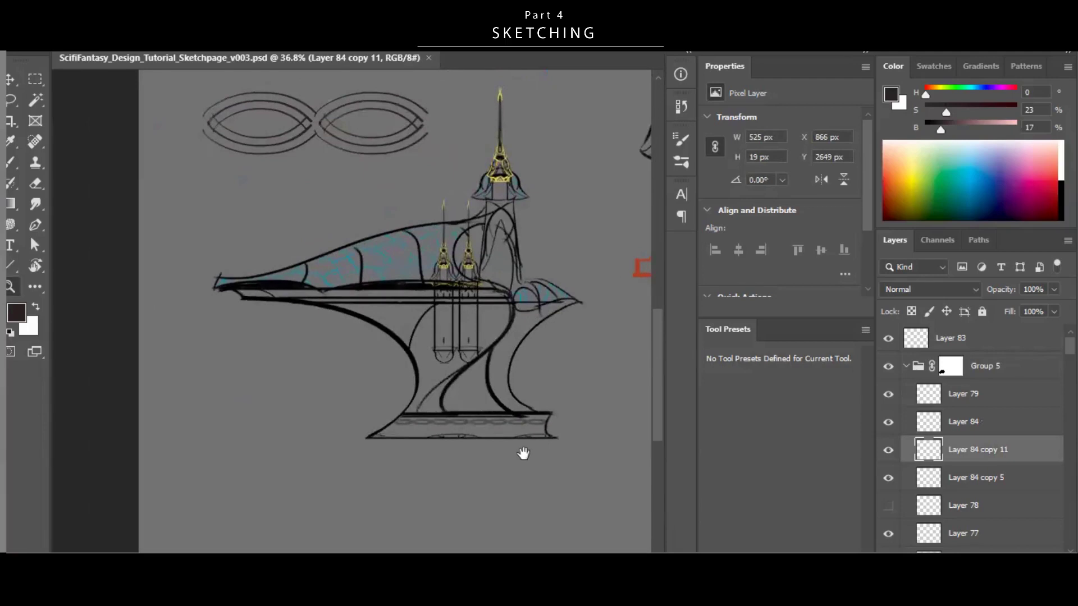
scroll(522, 449, down, 3)
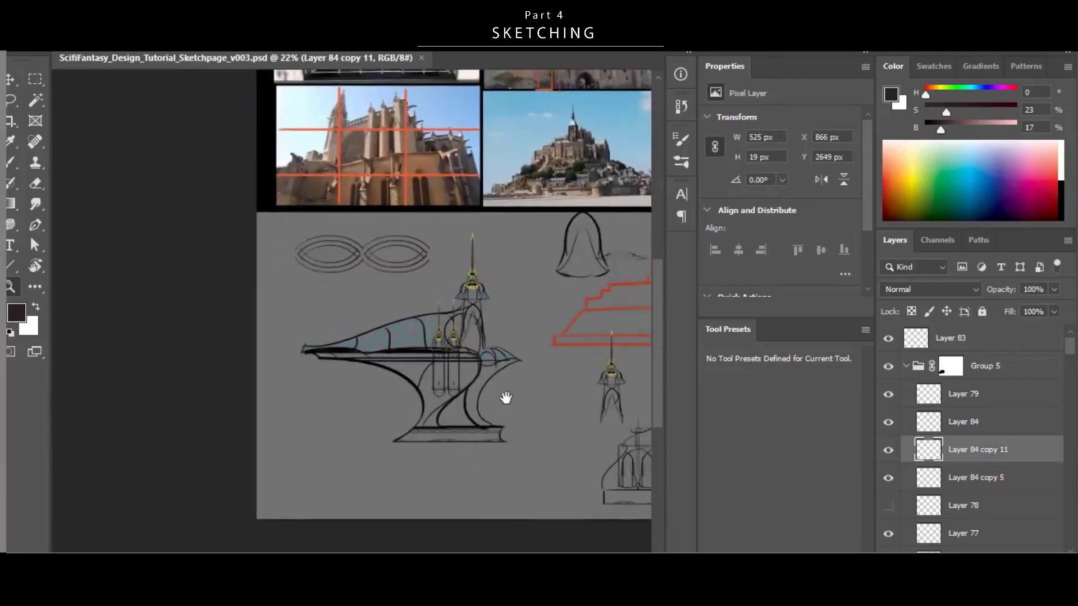
scroll(452, 379, up, 3)
ctrl+click(414, 405)
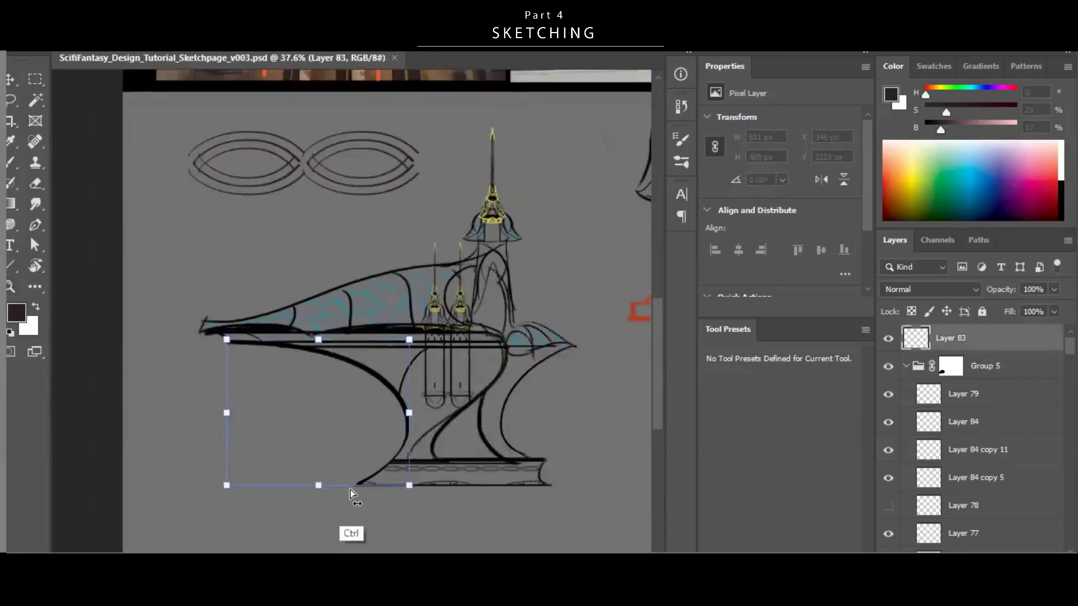
mouse_move(318, 490)
mouse_down()
mouse_move(302, 492)
mouse_move(327, 488)
mouse_move(300, 487)
mouse_up()
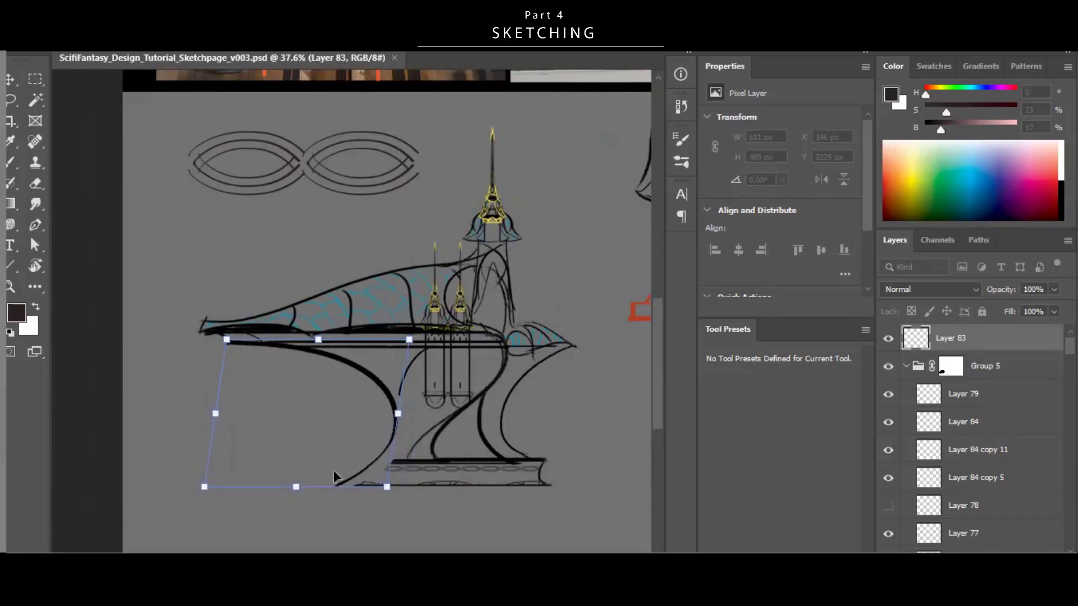
key(Return)
Paint on Group 5's layer mask to adjust the base outline around the flared support curve.
click(946, 369)
key(b)
drag(451, 450, 470, 454)
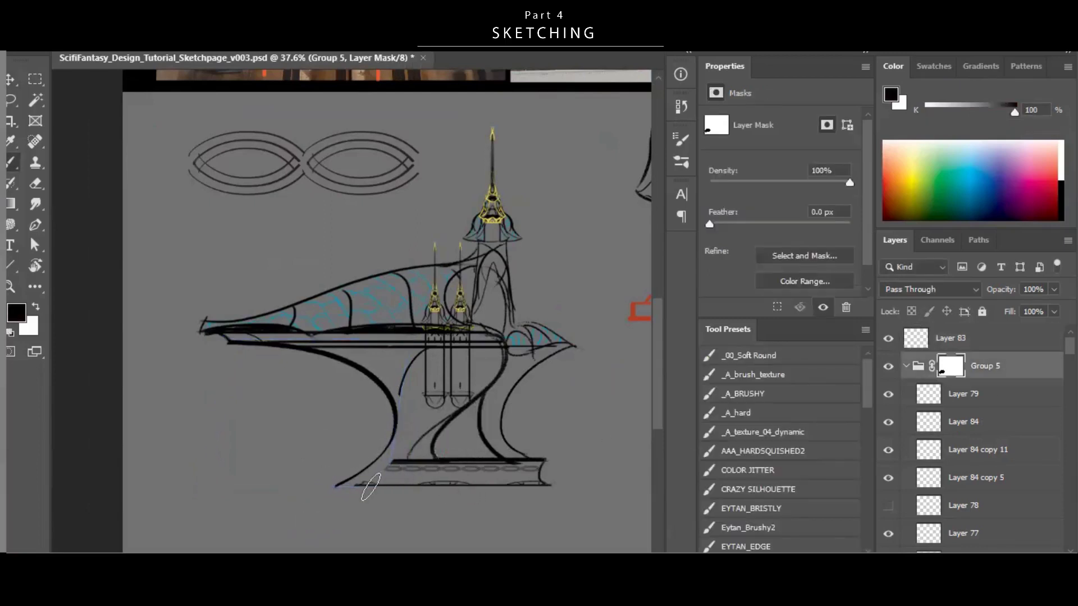
key(x)
drag(353, 489, 340, 491)
Duplicate the left support curve, rotate the copy slightly into a second line beside the original, and save the document.
drag(489, 435, 402, 471)
key(r)
key(v)
ctrl+click(358, 423)
alt+drag(466, 434, 453, 437)
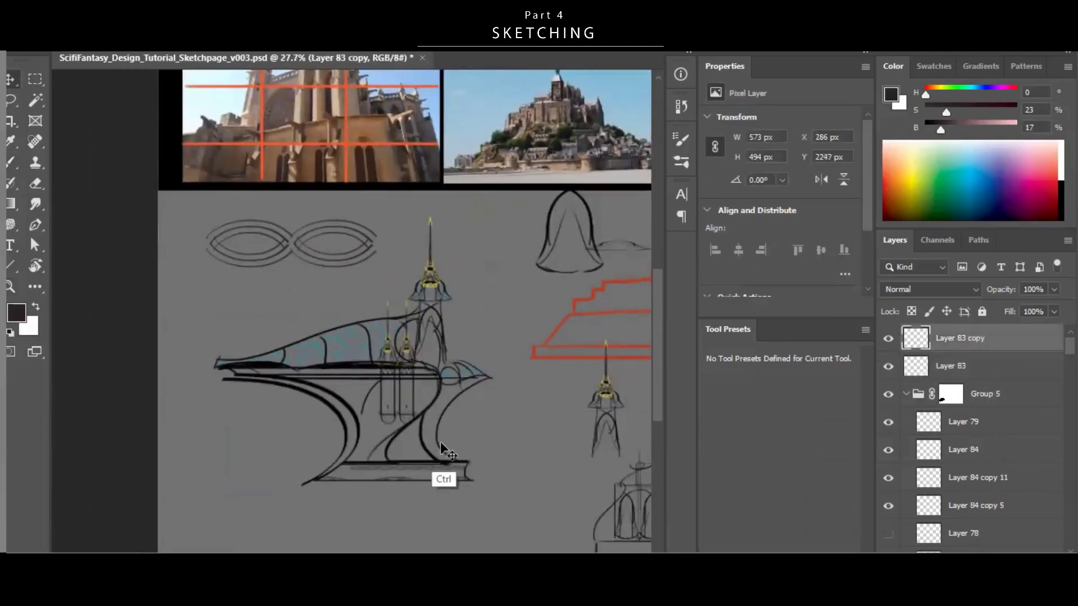
key(ctrl+t)
drag(220, 432, 226, 426)
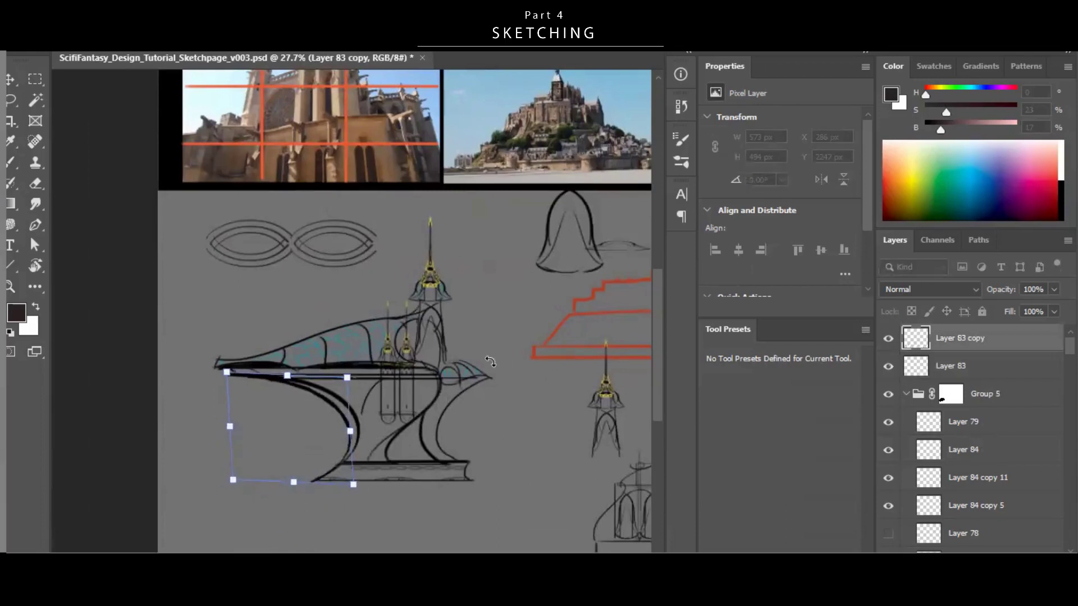
key(Return)
drag(499, 382, 494, 415)
key(ctrl+s)
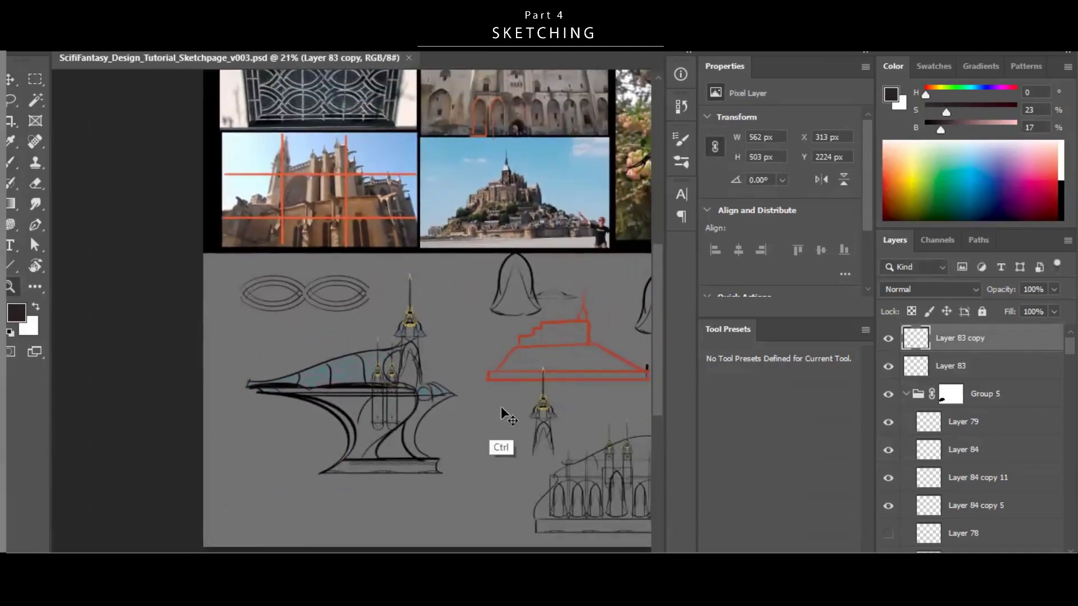
Select all layers of the curved-support building and put them into a new group.
key(r)
drag(513, 236, 529, 375)
key(v)
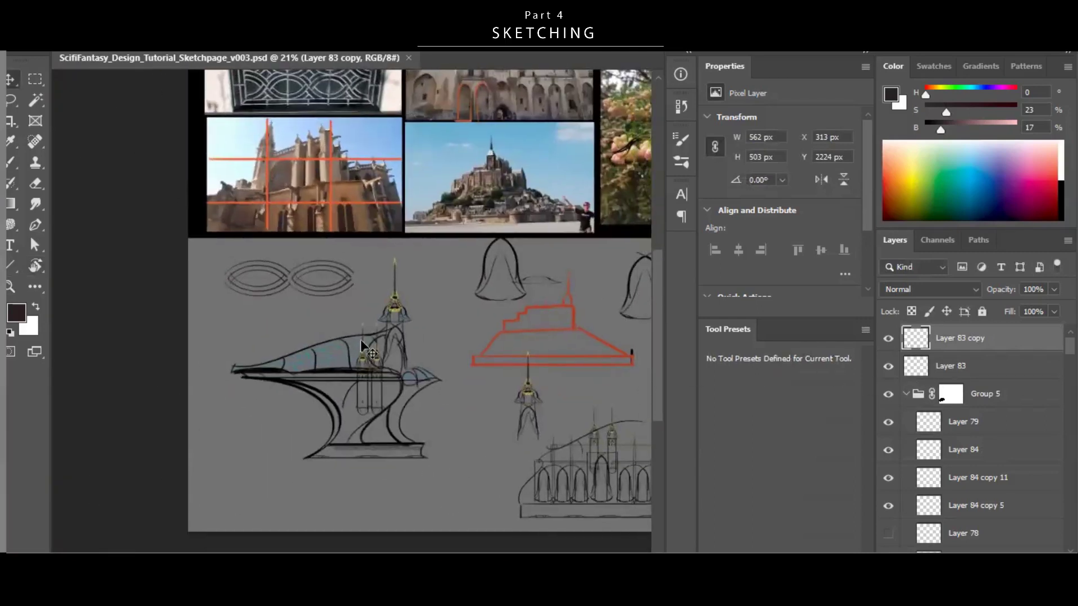
drag(383, 421, 440, 460)
drag(446, 411, 460, 437)
key(ctrl+z)
key(ctrl+g)
key(ctrl+z)
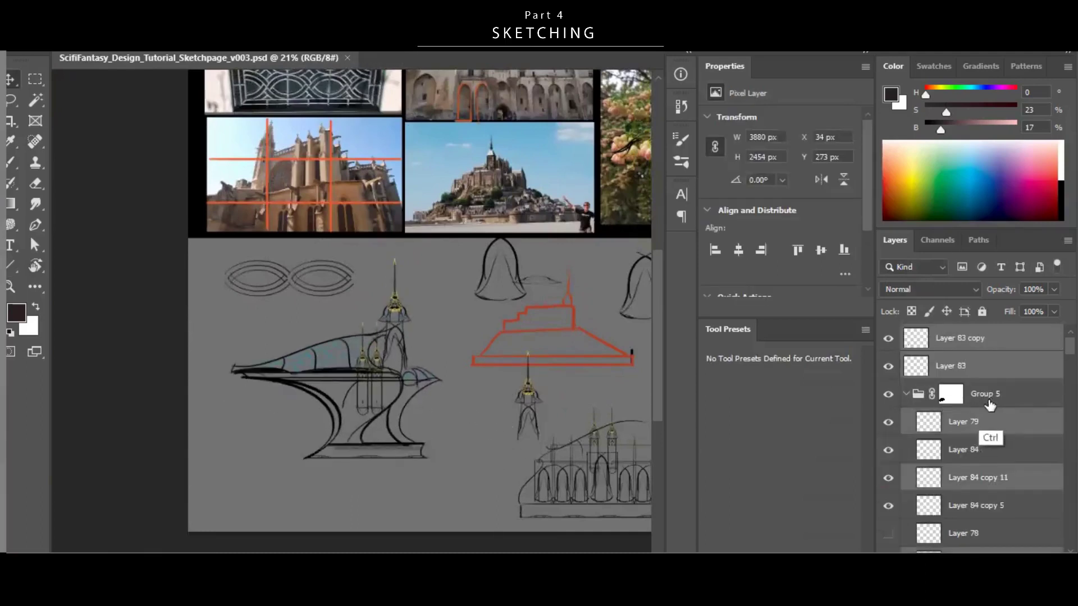
key(ctrl+g)
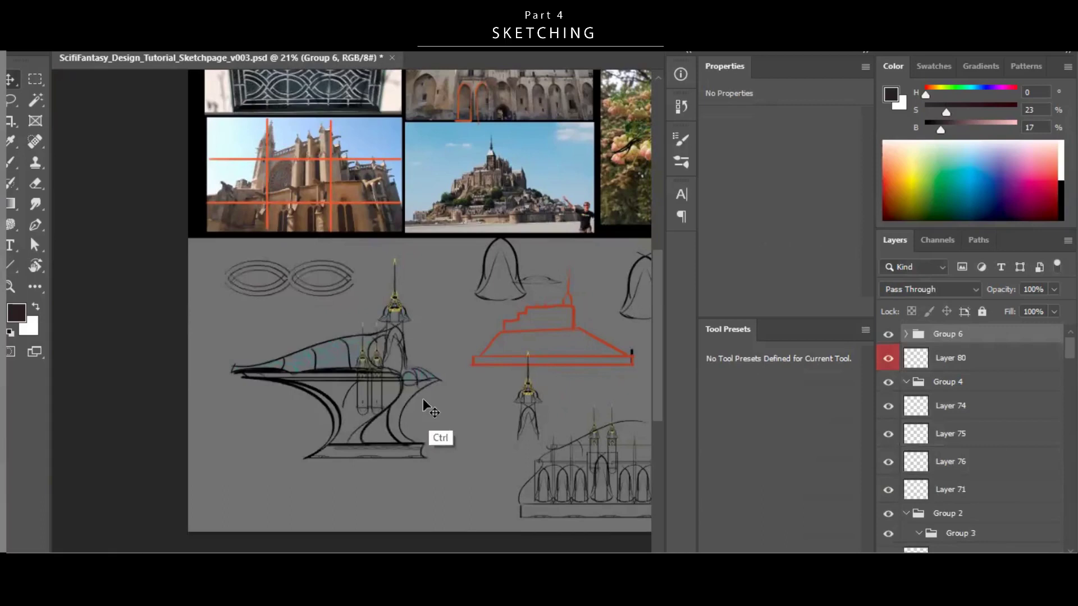
key(ctrl+t)
right_click(405, 420)
click(442, 404)
drag(604, 411, 331, 422)
drag(455, 408, 477, 405)
key(Escape)
Save the sketch page with the grouped building.
key(ctrl+s)
key(z)
scroll(311, 290, up, 3)
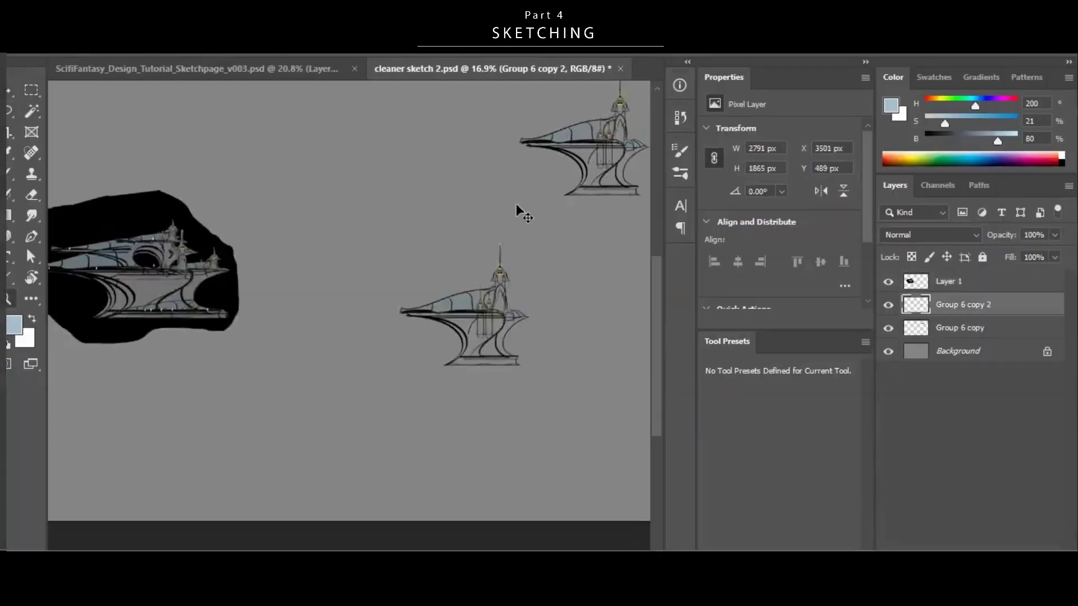
In cleaner sketch 2.psd, copy the lower building's roof section to a new layer and stretch it into a longer left tip.
drag(354, 209, 525, 320)
key(ctrl+shift+alt+n)
key(ctrl+t)
drag(399, 276, 351, 277)
key(Return)
On a new layer, sample the dark line colour and sketch a wider support curve and longer base at the lower building's left.
key(ctrl+shift+alt+n)
key(b)
alt+click(461, 332)
mouse_move(461, 333)
mouse_down()
mouse_move(453, 331)
mouse_move(479, 338)
mouse_up()
key(ctrl+z)
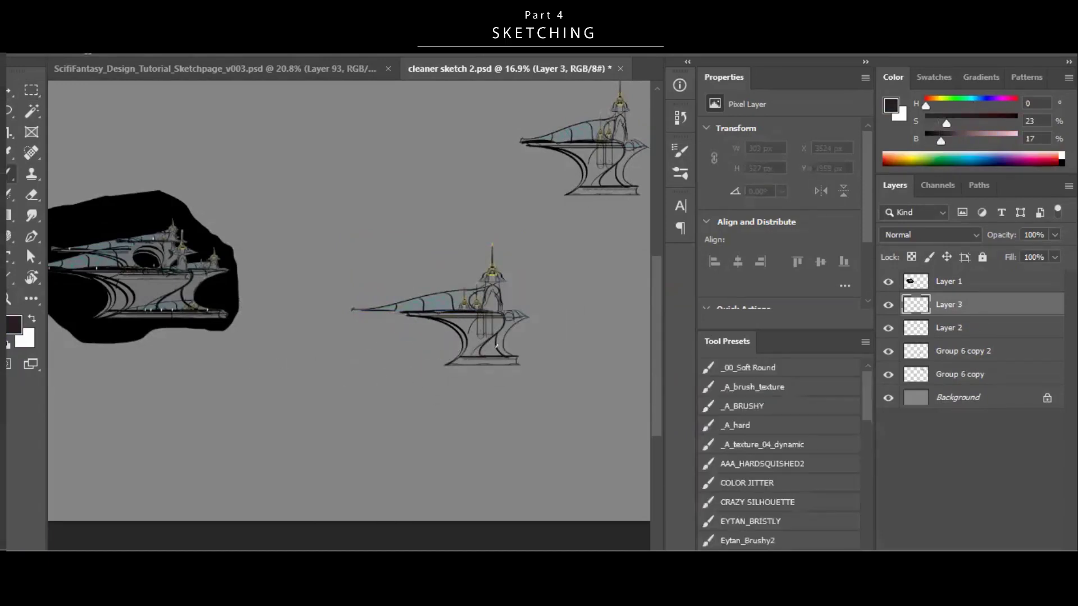
key(ctrl+z)
drag(402, 320, 389, 364)
mouse_move(372, 366)
mouse_down()
mouse_move(456, 365)
mouse_move(464, 375)
mouse_move(389, 367)
mouse_up()
key(e)
key(b)
drag(457, 422, 395, 428)
key(v)
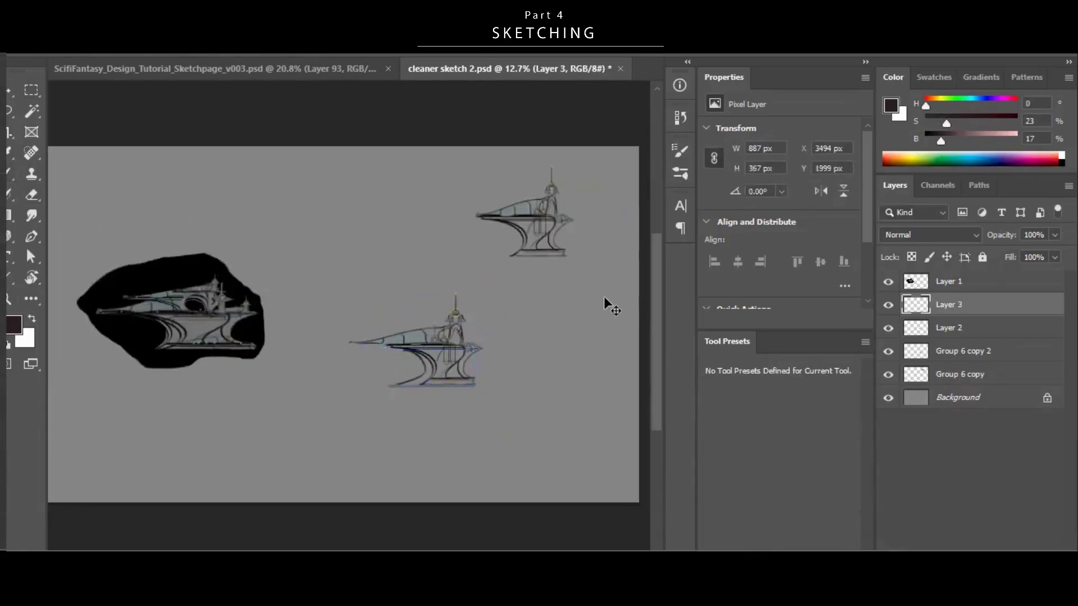
Copy the upper-right building's roof section to a new layer and place it above the lower building's roof as a second tier.
click(525, 218)
key(l)
drag(548, 223, 490, 186)
key(ctrl+j)
key(v)
mouse_move(553, 247)
mouse_down()
mouse_move(451, 367)
mouse_move(497, 345)
mouse_up()
Cut the lower building's domed tower to its own layer and transform it so it rises higher.
click(447, 293)
key(l)
mouse_move(480, 237)
mouse_down()
mouse_move(431, 337)
mouse_move(486, 247)
mouse_up()
key(ctrl+shift+j)
key(ctrl+t)
drag(485, 298, 492, 293)
key(Return)
Trim the excess from the copied roof tier, then transform and shift it into place above the lower building's main roof.
key(z)
drag(489, 429, 470, 429)
key(v)
drag(511, 352, 512, 355)
ctrl+click(416, 332)
mouse_move(419, 333)
mouse_down()
mouse_move(400, 355)
mouse_move(404, 343)
mouse_up()
drag(388, 335, 525, 347)
key(Delete)
key(ctrl+t)
drag(388, 355, 388, 345)
key(Return)
drag(541, 358, 529, 358)
On a new layer, sketch the lines connecting the lower building's raised tower to the roof.
key(z)
drag(452, 337, 522, 336)
key(b)
key(ctrl+alt+shift+n)
drag(448, 373, 424, 338)
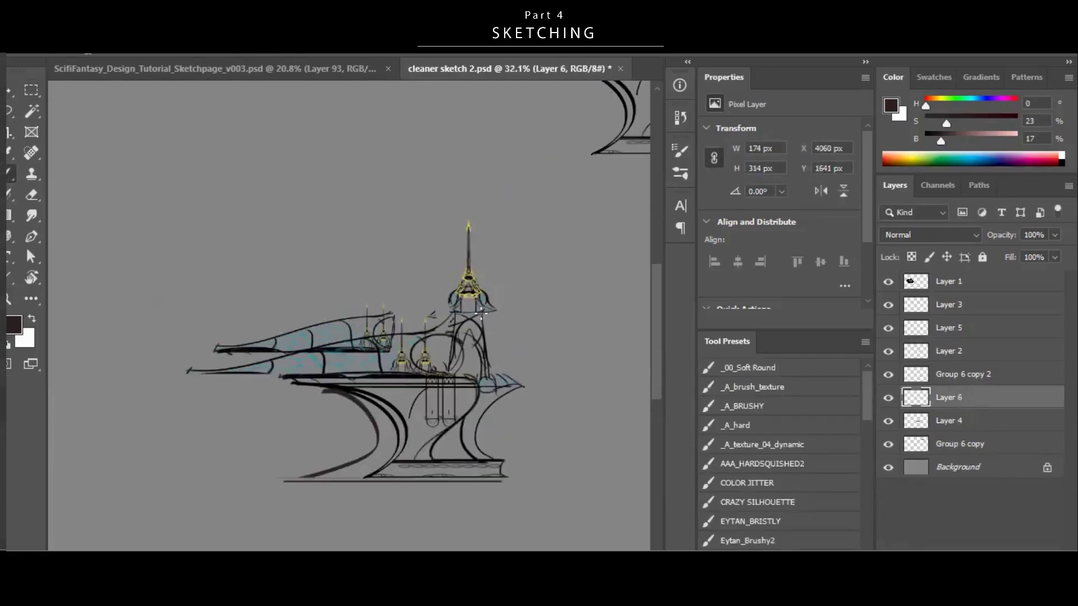
key(e)
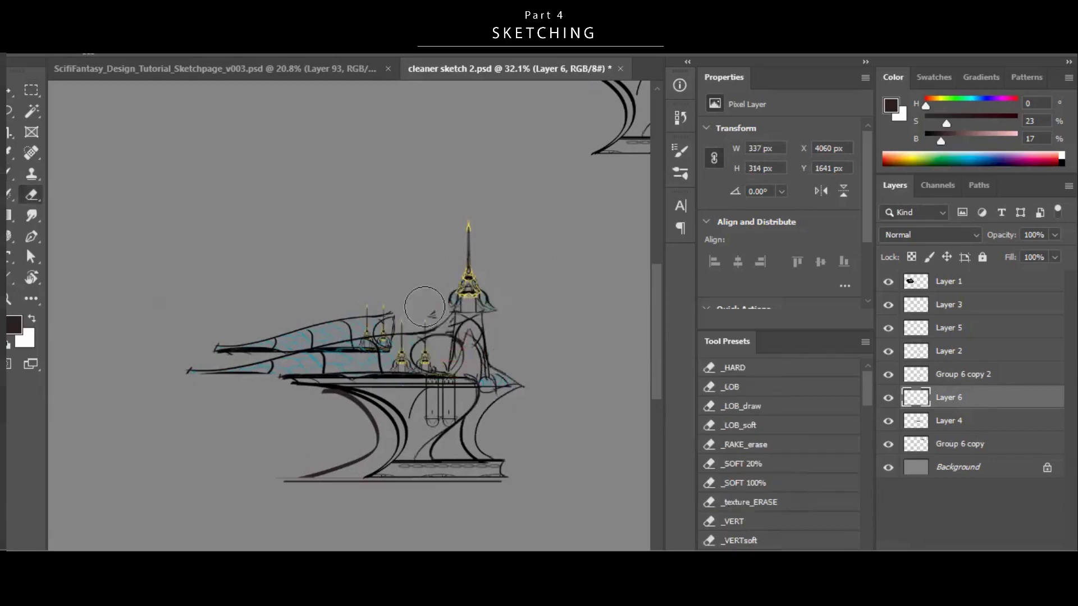
Copy the right half of the tower's dome to a new layer, reposition it and merge it with the tower.
ctrl+click(474, 276)
ctrl+click(493, 306)
key(z)
drag(431, 325, 487, 321)
ctrl+click(481, 307)
key(z)
ctrl+click(485, 297)
drag(514, 271, 482, 272)
key(m)
drag(589, 218, 511, 301)
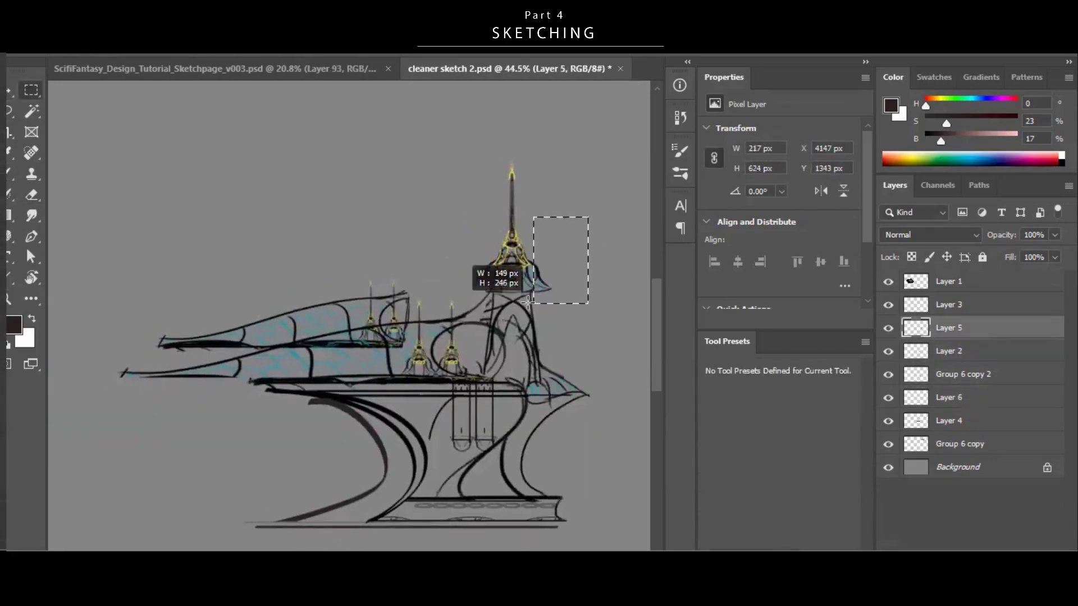
key(ctrl+j)
key(v)
drag(604, 395, 494, 377)
ctrl+shift+click(523, 272)
key(ctrl+e)
Choose another brush preset and sketch black lines extending the upper roof tier toward the tower.
key(z)
mouse_move(474, 342)
mouse_down()
mouse_move(533, 343)
mouse_move(461, 335)
mouse_up()
ctrl+click(493, 344)
key(b)
key(ctrl+z)
drag(867, 397, 868, 522)
click(749, 465)
key(ctrl+z)
mouse_move(512, 326)
mouse_down()
mouse_move(465, 329)
mouse_move(516, 327)
mouse_up()
key(z)
Merge the sketched extension lines with the upper roof tier's layer.
mouse_move(521, 347)
mouse_down()
mouse_move(460, 351)
mouse_move(505, 340)
mouse_up()
ctrl+click(368, 370)
ctrl+shift+click(467, 348)
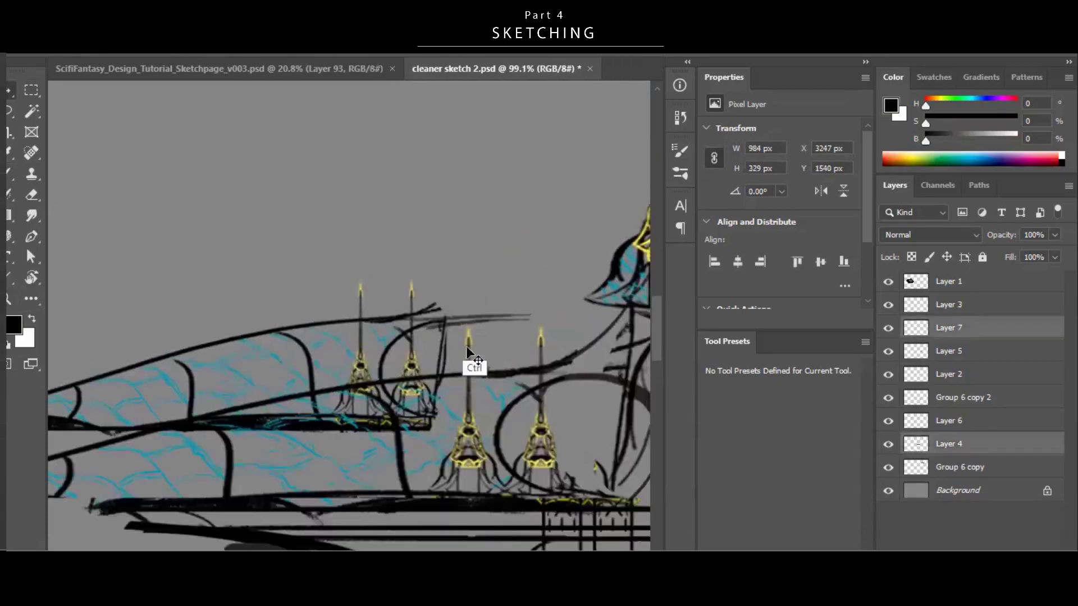
key(ctrl+e)
drag(450, 372, 393, 375)
key(ctrl+z)
Try adding a horizontally flipped, stretched copy of the upper roof tier along the lower building's base.
drag(418, 309, 323, 447)
key(ctrl+j)
drag(457, 381, 440, 487)
key(ctrl+t)
right_click(506, 477)
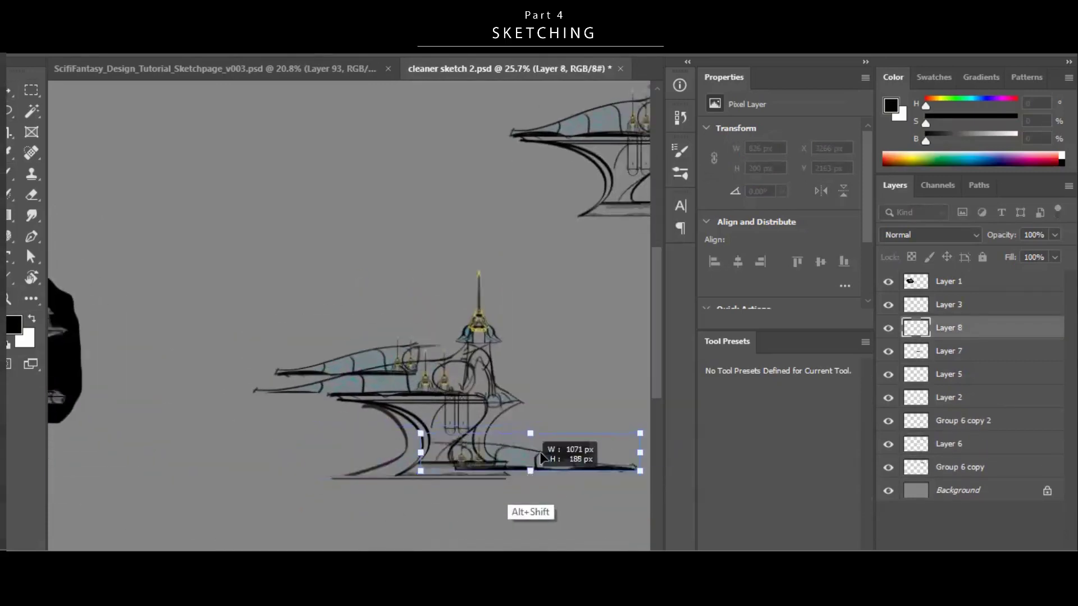
mouse_move(561, 451)
mouse_down()
mouse_move(466, 454)
mouse_move(489, 508)
mouse_up()
key(Return)
click(487, 492)
key(Return)
mouse_move(491, 507)
mouse_down()
mouse_move(482, 433)
mouse_move(377, 320)
mouse_move(420, 402)
mouse_move(362, 179)
mouse_up()
ctrl+shift+click(403, 427)
key(ctrl+e)
Duplicate the building and its curved support into the empty canvas area above for further variants.
key(e)
key(v)
drag(444, 280, 458, 339)
drag(476, 381, 482, 423)
drag(481, 424, 413, 269)
drag(413, 269, 419, 332)
drag(296, 299, 280, 240)
drag(389, 318, 247, 239)
drag(339, 329, 406, 378)
Transform the top-left building's copied roof into a mirrored lower half and merge it.
key(ctrl+t)
drag(208, 174, 315, 175)
key(Return)
key(ctrl+e)
drag(337, 263, 225, 213)
On a new layer, sketch a rounded opening at the right end of the top-left building's roof.
key(ctrl+shift+alt+n)
key(b)
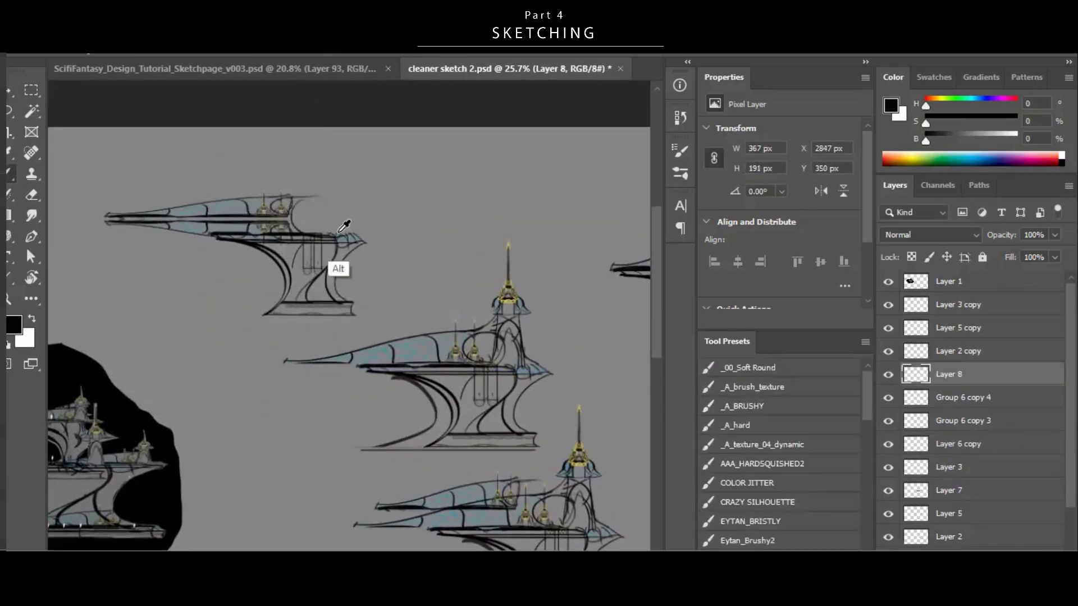
key(v)
Mirror the top-left building's half horizontally into a symmetrical double-ended building with a central opening, and merge the halves.
key(alt+[)
drag(325, 275, 358, 275)
key(ctrl+t)
right_click(357, 276)
click(466, 562)
drag(533, 283, 366, 281)
drag(397, 347, 380, 304)
key(ctrl+z)
key(ctrl+e)
drag(486, 356, 487, 305)
key(ctrl+z)
Try repositioning and transforming the roof pieces, undo the transform and delete the unwanted piece.
scroll(457, 264, down, 3)
drag(457, 264, 386, 180)
drag(311, 193, 268, 518)
drag(312, 453, 508, 353)
drag(516, 435, 430, 461)
key(ctrl+t)
drag(446, 458, 515, 271)
key(ctrl+z)
drag(604, 392, 540, 394)
key(Delete)
On a new layer, sketch connecting strokes around the lower building's upper roof tier and tower.
key(ctrl+alt+shift+n)
key(b)
mouse_move(426, 318)
mouse_down()
mouse_move(482, 317)
mouse_move(411, 331)
mouse_move(477, 262)
mouse_up()
mouse_move(397, 317)
mouse_down()
mouse_move(484, 272)
mouse_move(477, 315)
mouse_up()
drag(382, 320, 465, 287)
mouse_move(486, 324)
mouse_down()
mouse_move(452, 325)
mouse_move(463, 349)
mouse_up()
drag(359, 332, 374, 344)
drag(407, 368, 435, 362)
Select the unwanted element near the lower building's roof and delete it.
ctrl+click(441, 377)
mouse_move(522, 374)
mouse_down()
mouse_move(489, 379)
mouse_move(522, 379)
mouse_up()
ctrl+click(409, 351)
drag(466, 371, 375, 366)
key(Delete)
Try shifted and transformed pieces on the lower building, then delete its upper roof tier.
drag(425, 341, 445, 341)
ctrl+click(438, 310)
drag(502, 362, 488, 362)
alt+drag(526, 362, 383, 453)
drag(360, 433, 547, 430)
drag(477, 243, 477, 136)
drag(477, 281, 451, 300)
drag(472, 268, 460, 379)
key(Return)
drag(501, 425, 544, 369)
drag(598, 317, 575, 318)
key(Delete)
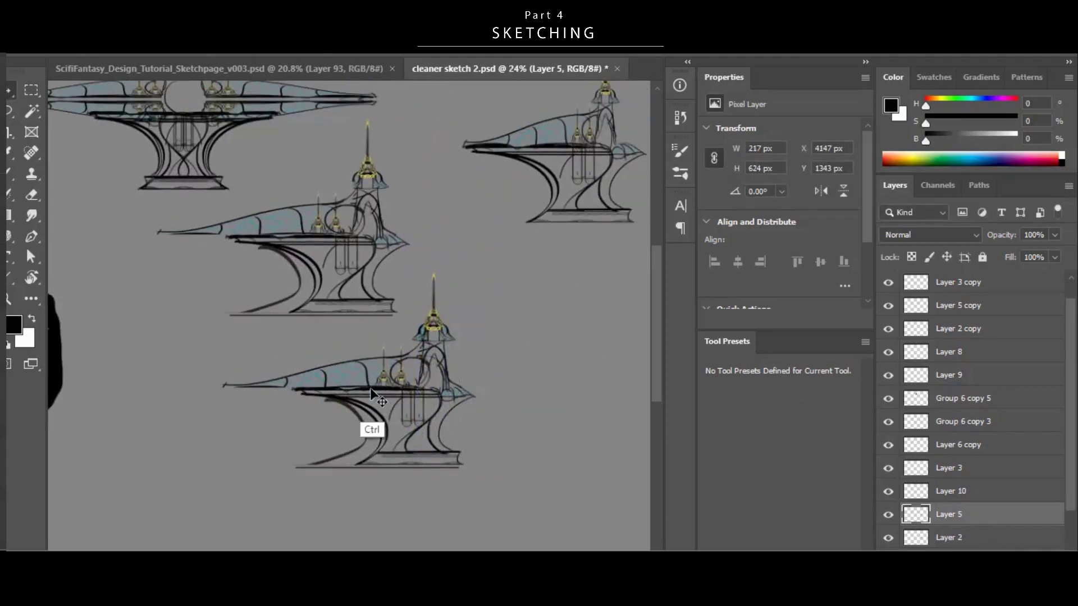
Draw straight deck lines extending left beneath the tip of the lower building's roof.
ctrl+drag(288, 406, 312, 405)
ctrl+click(279, 348)
key(b)
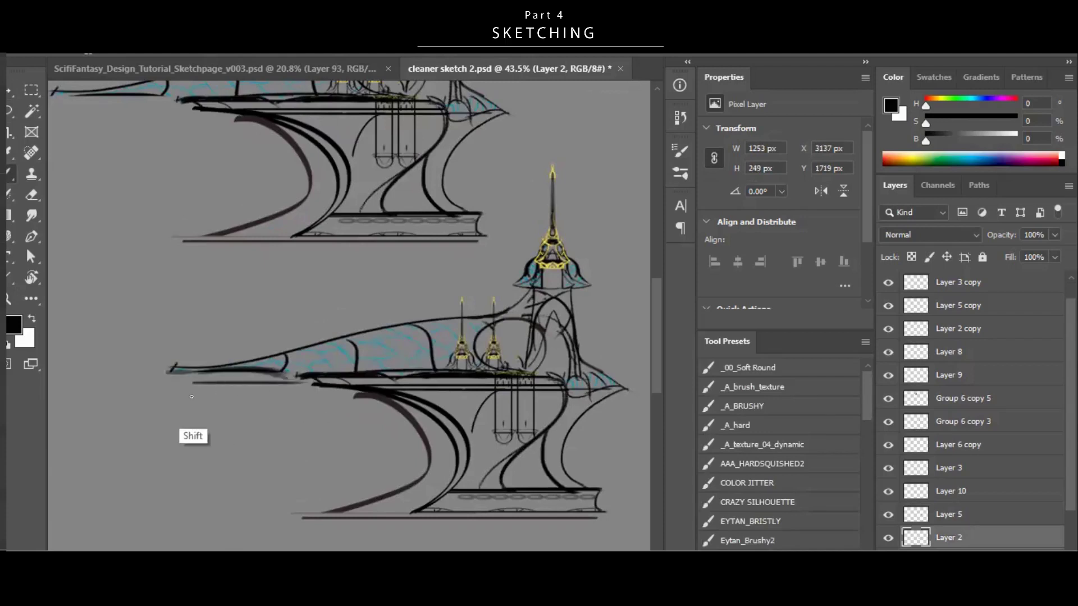
scroll(380, 379, down, 2)
Raise the lower building's roof, deck and inner support above its outer support curve and baseline.
key(v)
drag(406, 380, 404, 375)
ctrl+shift+click(338, 373)
scroll(371, 402, down, 4)
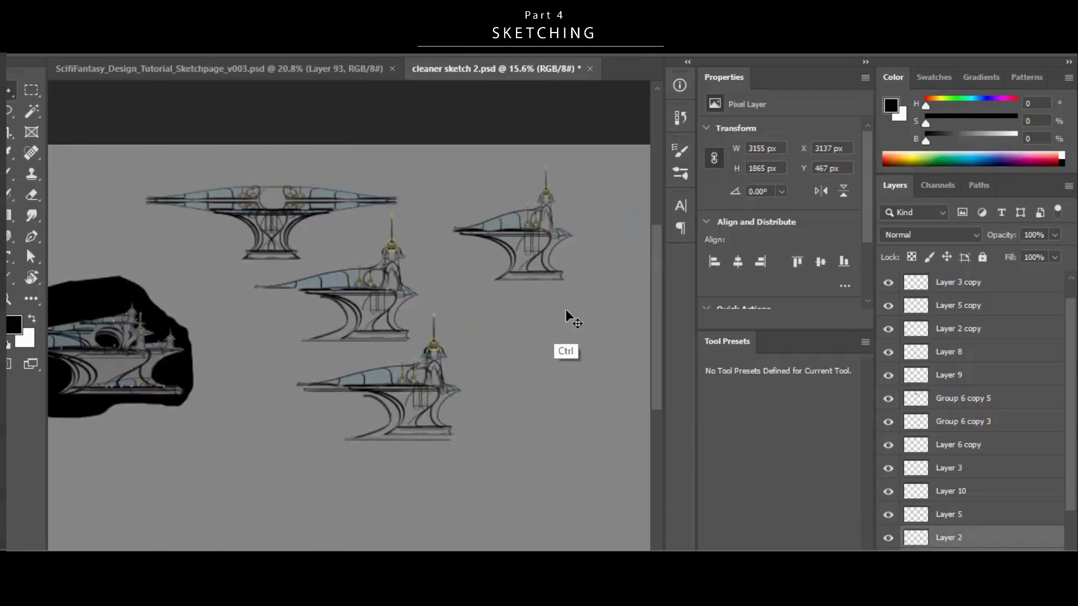
Merge the lower building's tower layers and move the tower up onto the raised roof.
scroll(427, 337, up, 3)
ctrl+click(412, 286)
ctrl+click(407, 292)
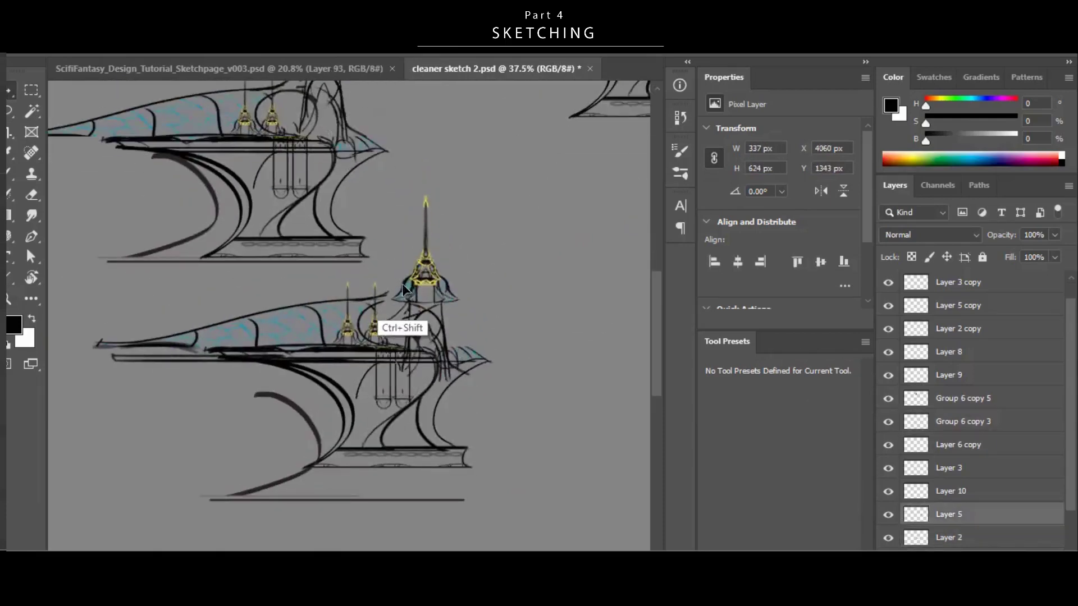
key(ctrl+e)
drag(402, 284, 402, 255)
On the outer support's layer, brush the curve upward to join the raised deck.
scroll(575, 365, down, 2)
ctrl+click(408, 398)
key(e)
scroll(385, 392, up, 1)
key(b)
drag(356, 336, 375, 401)
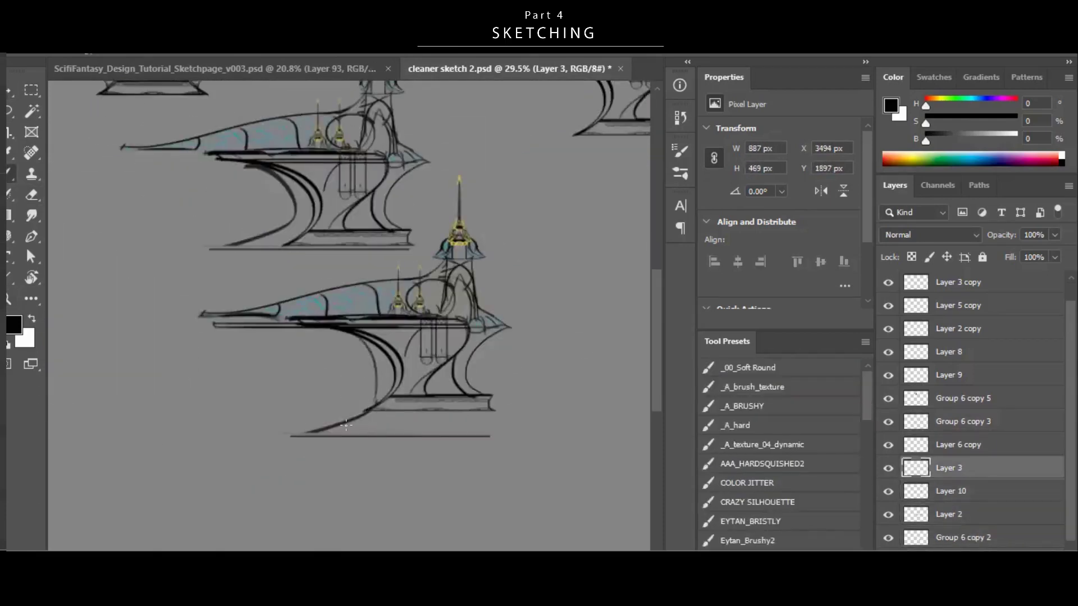
Brush the lower building's outer support curve and ground line, and merge the building into a single layer.
drag(357, 335, 376, 401)
drag(498, 413, 237, 449)
scroll(330, 450, down, 2)
drag(442, 435, 359, 315)
key(ctrl+g)
key(ctrl+e)
Duplicate the merged building beside the original and transform the copy into a longer, lower shape.
drag(457, 338, 592, 338)
key(ctrl+t)
right_click(552, 379)
drag(289, 281, 216, 280)
drag(302, 312, 314, 312)
drag(554, 439, 553, 415)
drag(537, 358, 536, 372)
key(Return)
Erase the supports from the stretched copy and move its remaining roof and tower off to the lower left.
key(e)
mouse_move(342, 427)
mouse_down()
mouse_move(503, 431)
mouse_move(454, 449)
mouse_up()
scroll(504, 431, down, 2)
key(v)
drag(517, 407, 531, 351)
click(950, 513)
click(959, 490)
drag(438, 397, 155, 453)
Duplicate the merged building again and flip it horizontally to form a symmetrical twin building.
scroll(393, 402, up, 3)
shift+click(950, 514)
click(950, 513)
drag(420, 406, 452, 407)
key(ctrl+t)
right_click(449, 413)
click(477, 440)
drag(519, 416, 527, 417)
key(Return)
Try offsetting the two mirrored building halves at different heights.
scroll(349, 416, down, 2)
mouse_move(448, 331)
mouse_down()
mouse_move(441, 354)
mouse_move(422, 361)
mouse_up()
scroll(396, 362, up, 3)
ctrl+click(416, 375)
drag(263, 369, 272, 352)
key(e)
key(v)
drag(407, 372, 449, 340)
drag(262, 370, 274, 345)
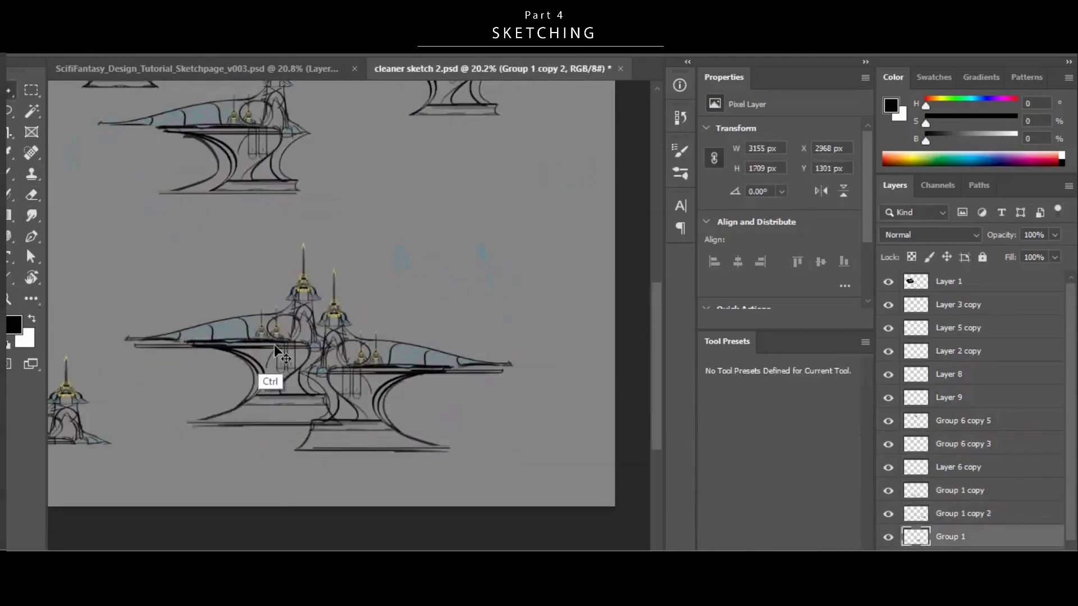
key(ctrl+z)
key(ctrl+z)
Copy the small building at the upper right down beside the twin building and stretch its supports taller.
scroll(275, 348, down, 2)
drag(192, 404, 306, 314)
key(m)
ctrl+click(525, 133)
drag(523, 157, 391, 366)
drag(466, 330, 595, 298)
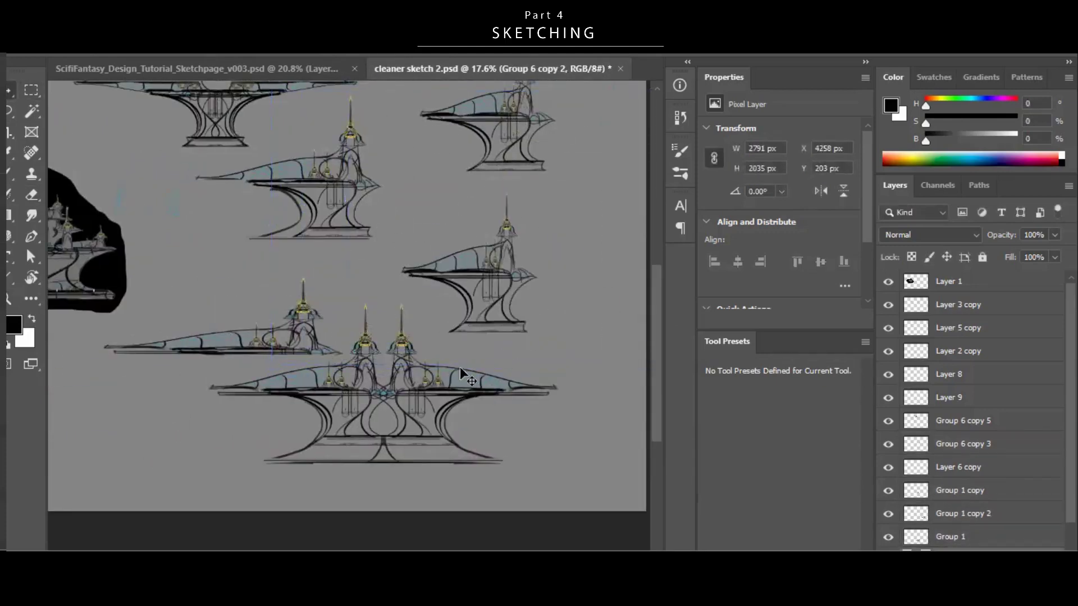
key(ctrl+t)
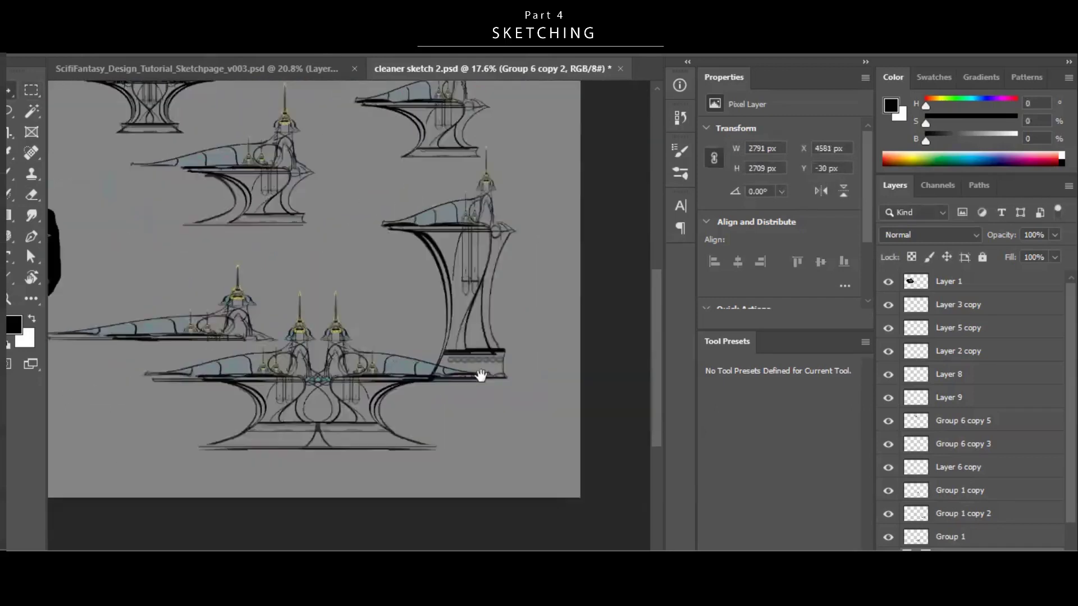
Form a mirrored pair from the tall building over the twin building and space its halves evenly about the centre.
drag(382, 307, 404, 307)
drag(404, 264, 287, 365)
drag(494, 310, 477, 310)
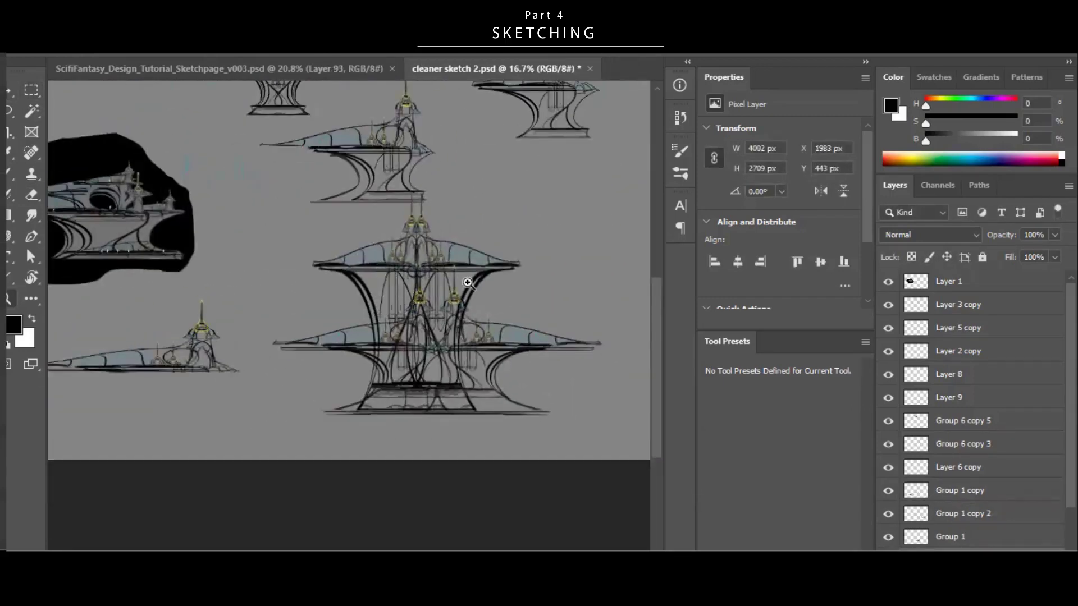
drag(328, 312, 314, 382)
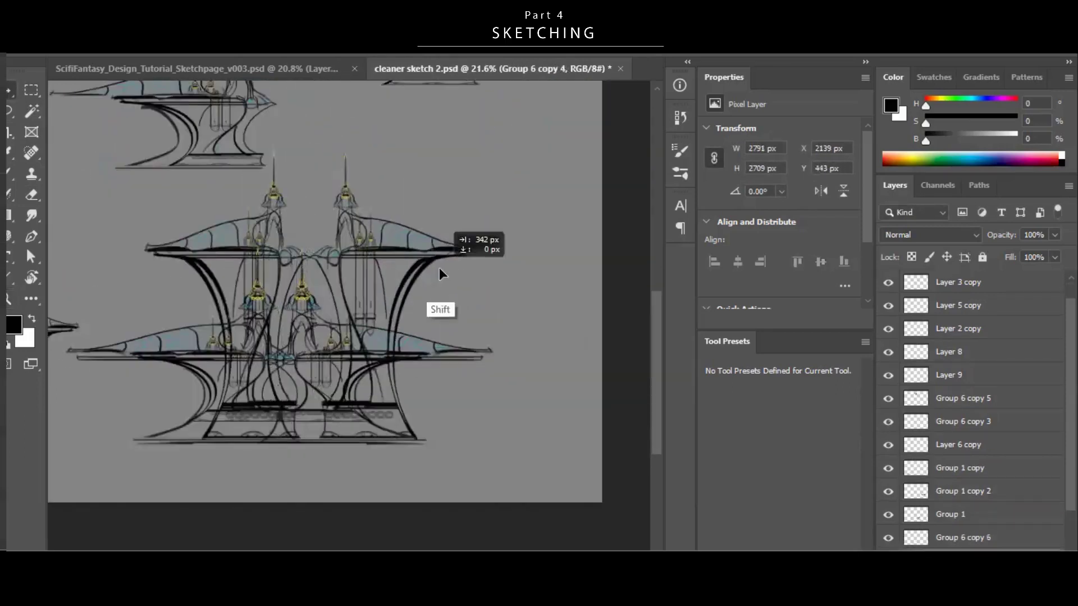
drag(440, 269, 444, 270)
drag(412, 261, 366, 257)
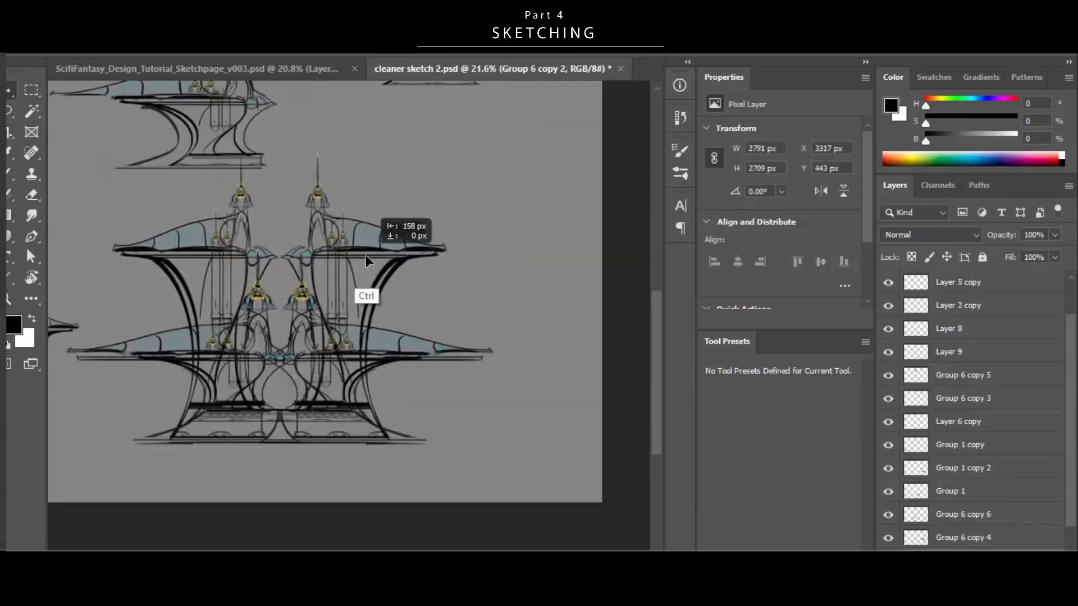
ctrl+click(265, 360)
drag(416, 350, 415, 324)
key(ctrl+z)
Select both halves of the wide lower building and make a merged copy of them above the tall pair.
ctrl+click(261, 365)
ctrl+click(294, 368)
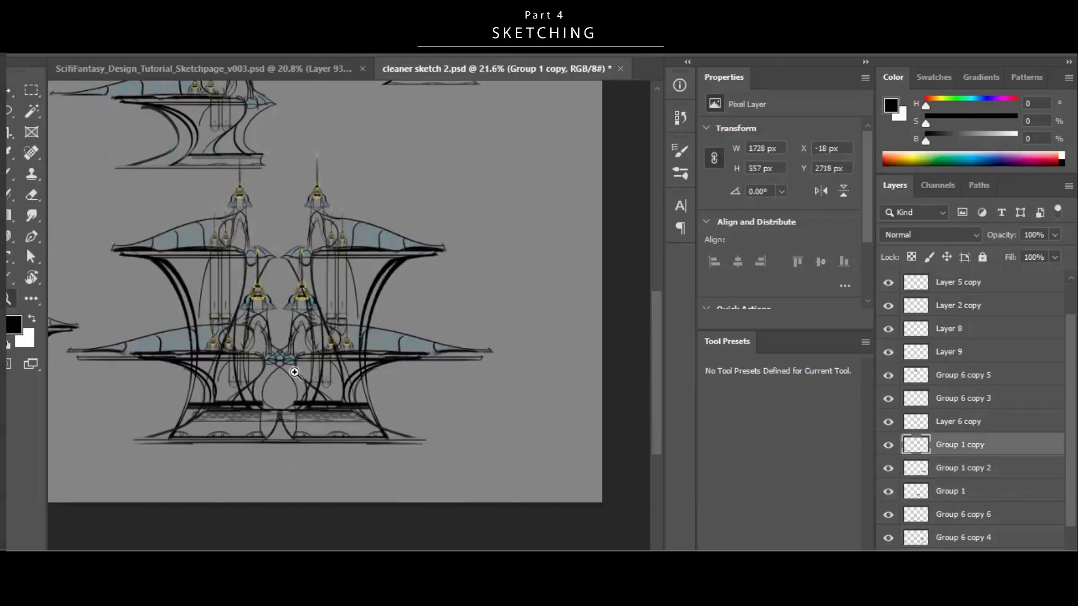
scroll(294, 368, up, 3)
ctrl+shift+click(358, 371)
scroll(358, 370, down, 4)
key(ctrl+e)
drag(380, 427, 471, 308)
drag(414, 259, 306, 274)
Scale the merged copy down and centre it as a small crown tier on top of the tall pair's roofs.
key(ctrl+t)
drag(571, 315, 417, 234)
drag(389, 182, 388, 252)
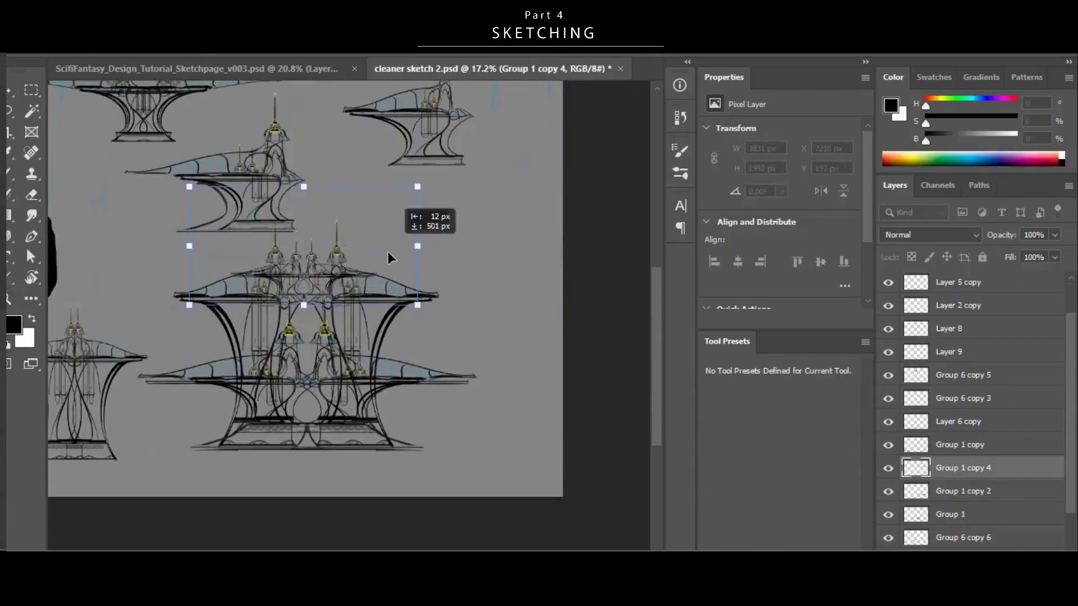
key(Return)
scroll(467, 316, down, 3)
mouse_move(452, 350)
mouse_down()
mouse_move(453, 277)
mouse_move(452, 346)
mouse_up()
scroll(483, 298, up, 5)
scroll(483, 298, down, 2)
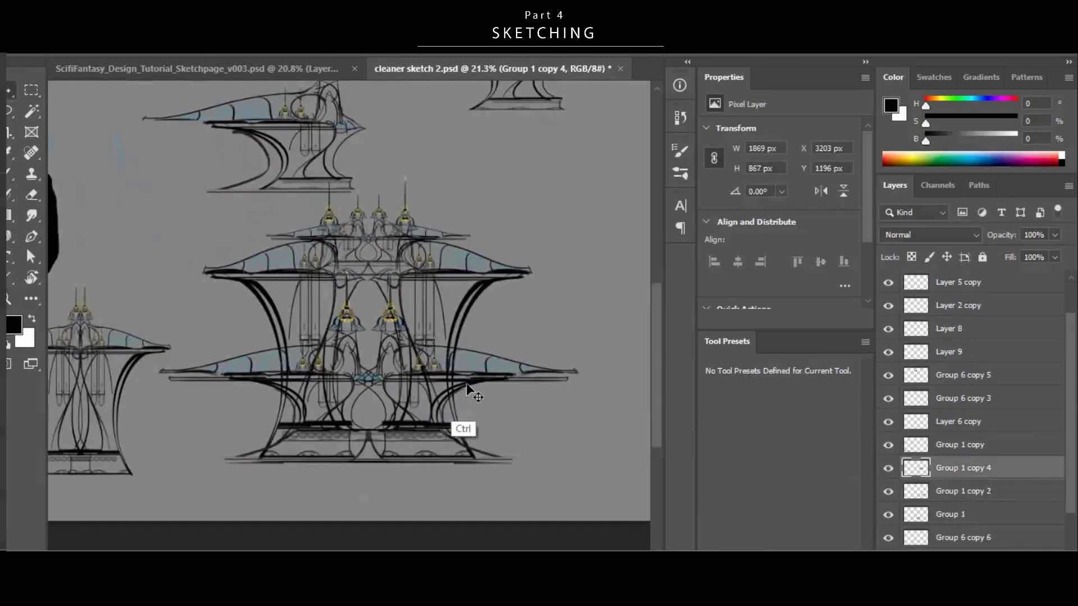
Move the wide lower building's halves outward so they flank the tall central supports on both sides.
ctrl+click(466, 389)
drag(291, 388, 222, 389)
drag(470, 393, 541, 392)
scroll(578, 335, down, 4)
Move the small tall twin-tower building further left, clear of the cathedral's left wing.
ctrl+click(252, 349)
ctrl+click(335, 325)
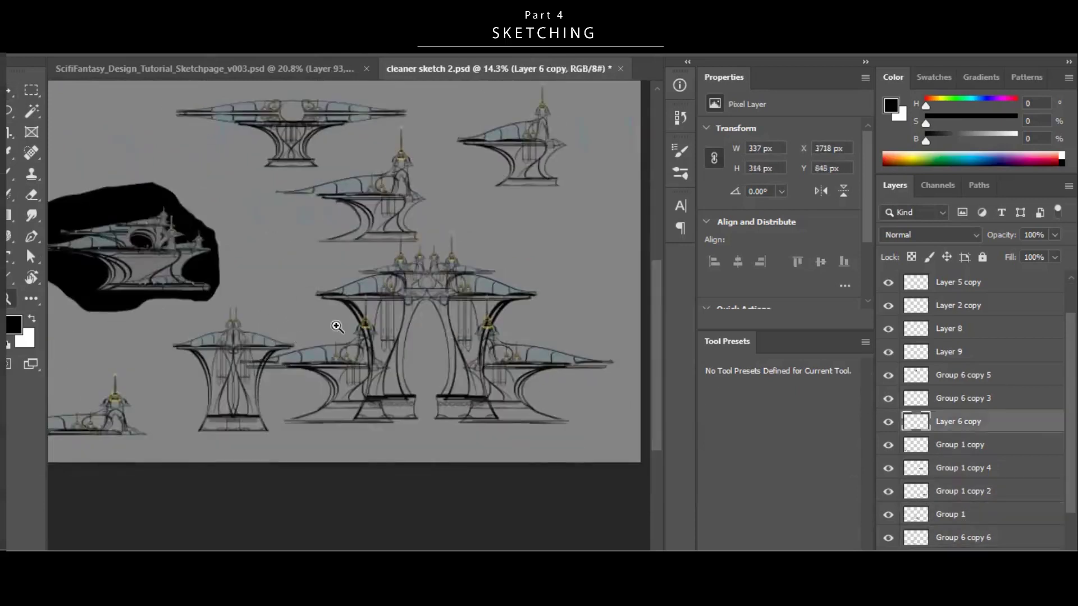
scroll(335, 325, up, 2)
drag(230, 359, 128, 359)
drag(345, 335, 297, 314)
Brush a tiny upright mark at ground level in the gap between the two central support bases.
scroll(296, 312, down, 1)
key(b)
scroll(398, 396, up, 2)
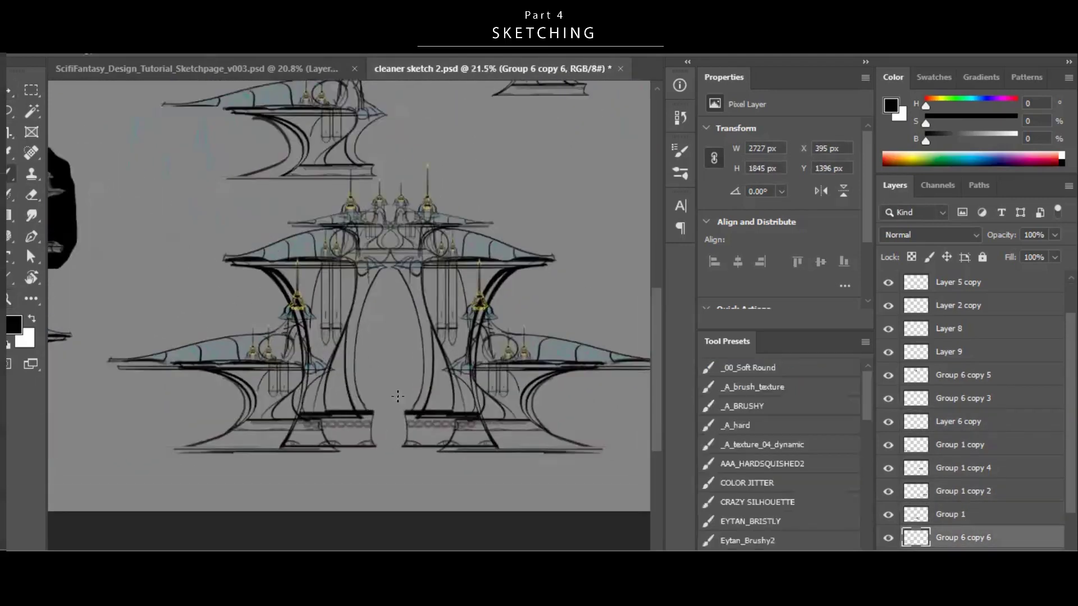
scroll(386, 441, up, 4)
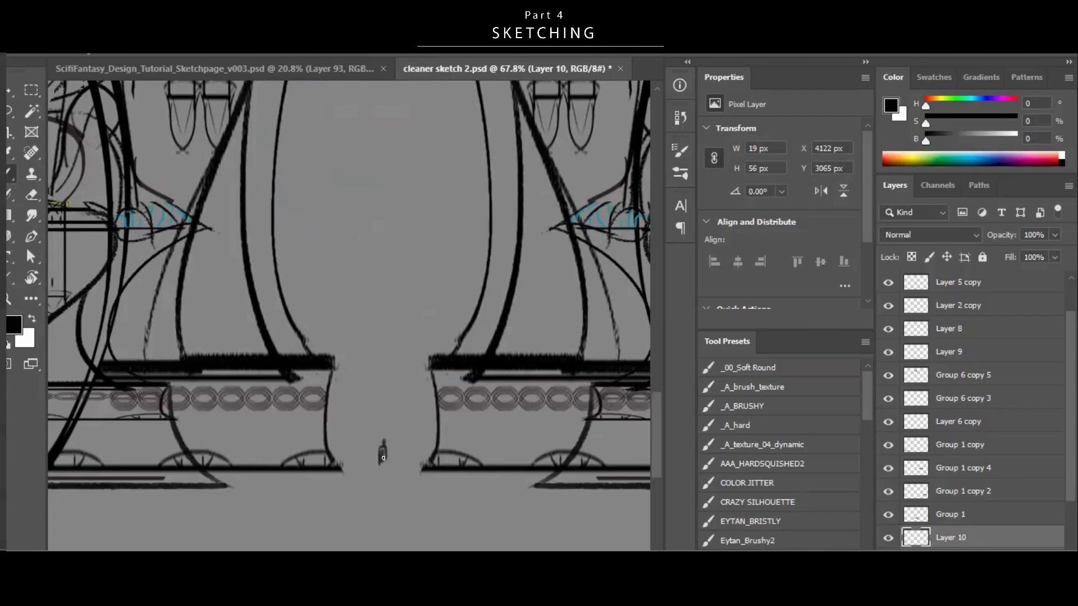
Select all layers of the tiered cathedral and put them into one group.
key(v)
scroll(383, 476, down, 6)
mouse_move(268, 201)
mouse_down()
mouse_move(371, 222)
mouse_move(403, 247)
mouse_up()
drag(275, 444, 505, 410)
ctrl+shift+click(397, 287)
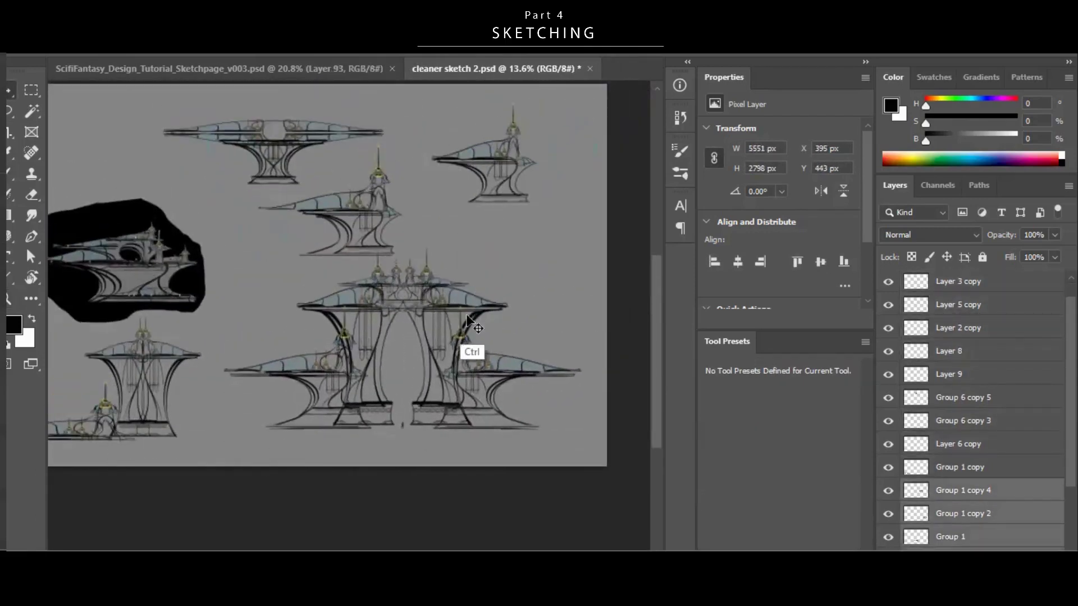
key(ctrl+g)
Extend the canvas to the right and downward with Crop, and scale the gray background layer to fill it.
key(c)
scroll(549, 343, down, 4)
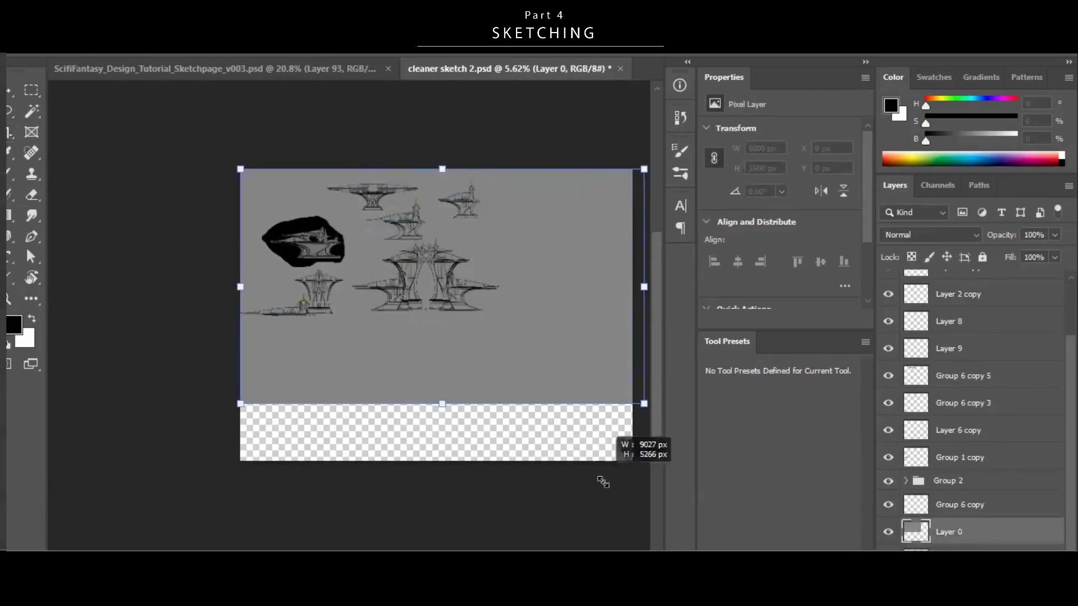
key(Return)
Add mirrored long-roof wings at both sides of the small tall building's base and move the assembly to the lower left.
scroll(457, 421, up, 3)
drag(196, 338, 272, 387)
key(ctrl+t)
right_click(242, 365)
click(305, 346)
key(Return)
drag(322, 356, 505, 297)
scroll(428, 280, down, 3)
drag(432, 283, 271, 490)
Try a merged, widened copy of the long-winged tower beneath the central cathedral.
drag(270, 490, 391, 370)
key(ctrl+e)
key(ctrl+t)
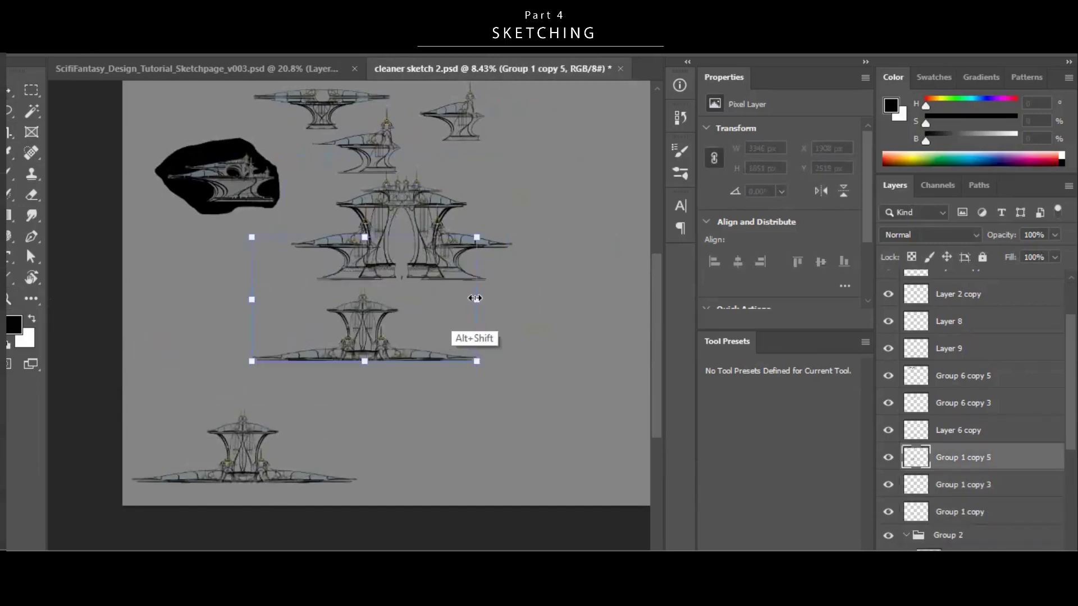
drag(477, 298, 559, 298)
drag(468, 332, 509, 254)
key(e)
drag(387, 224, 421, 213)
Transform and reposition the long-winged tower copy, and delete it.
key(v)
scroll(472, 337, down, 1)
key(ctrl+t)
drag(406, 167, 370, 448)
key(Return)
scroll(477, 342, down, 2)
drag(449, 347, 432, 348)
drag(433, 349, 420, 369)
key(1)
key(Delete)
Duplicate the symmetrical wide-roofed building from the top row beneath the central cathedral and enlarge the copy.
ctrl+click(358, 209)
mouse_move(311, 206)
mouse_down()
mouse_move(359, 209)
mouse_move(322, 208)
mouse_up()
drag(342, 211, 421, 413)
key(ctrl+t)
drag(541, 307, 569, 294)
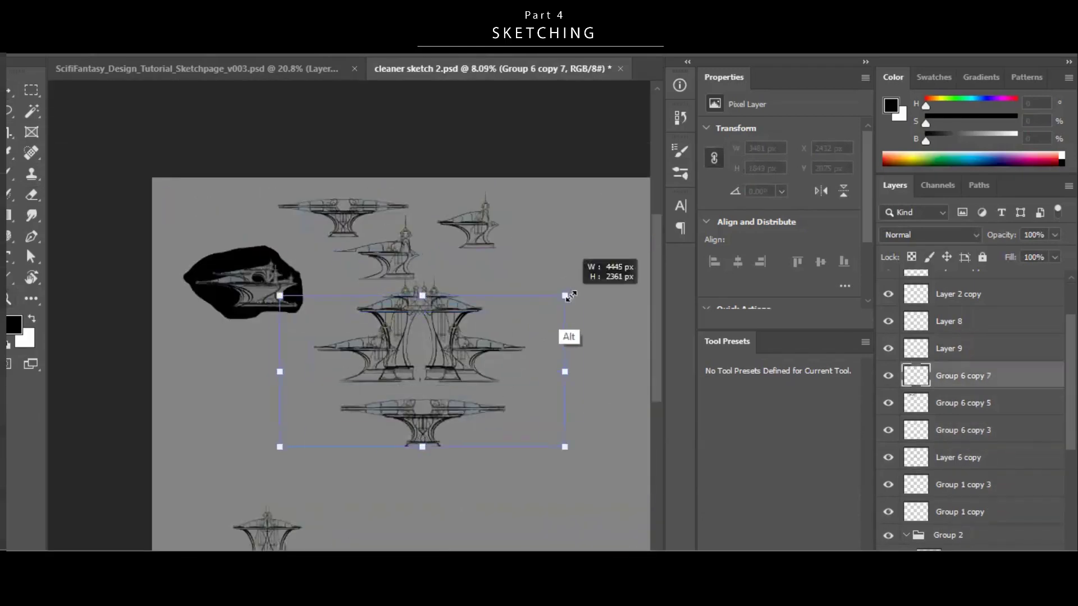
drag(575, 333, 585, 333)
Cut the enlarged copy's supports onto their own layer, reshape them and set them aside at the upper right.
drag(431, 370, 327, 457)
scroll(379, 422, up, 1)
key(ctrl+shift+j)
key(ctrl+t)
key(Return)
drag(399, 421, 609, 213)
drag(466, 326, 495, 376)
drag(626, 235, 414, 401)
drag(470, 309, 650, 120)
Place a copy of the supports beneath the cathedral, stretched wider about its centre, and move the enlarged roof piece up away from it.
alt+drag(606, 198, 413, 389)
key(ctrl+t)
alt+shift+drag(430, 381, 527, 380)
key(Return)
ctrl+drag(399, 350, 447, 182)
ctrl+click(380, 382)
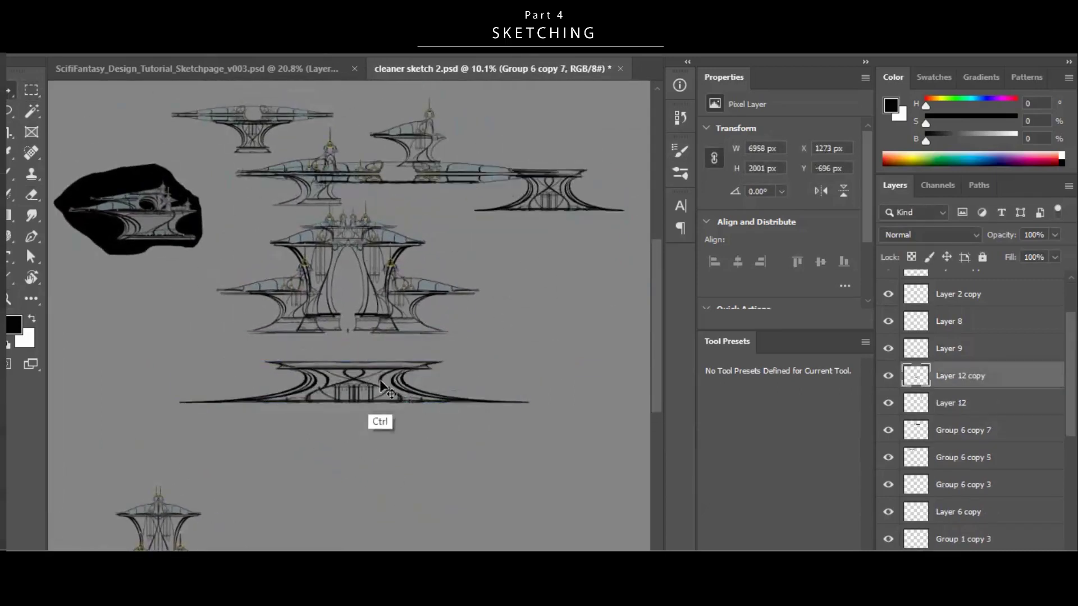
Try fitting the supports closer beneath the cathedral, stretched wider about their centre, and shifting the roof piece over them.
ctrl+drag(379, 381, 374, 355)
ctrl+drag(455, 352, 474, 332)
key(ctrl+t)
alt+shift+drag(533, 355, 615, 354)
key(Return)
ctrl+drag(407, 452, 293, 454)
ctrl+shift+drag(387, 306, 387, 336)
drag(452, 335, 431, 297)
Undo the recent moves and stretching of the supports and roof piece, stepping back and forth to compare versions.
key(ctrl+z)
key(ctrl+z)
key(ctrl+z)
key(ctrl+z)
key(ctrl+z)
key(ctrl+z)
key(ctrl+shift+z)
key(ctrl+shift+z)
key(ctrl+shift+z)
key(ctrl+shift+z)
key(ctrl+z)
key(ctrl+z)
key(ctrl+z)
key(ctrl+z)
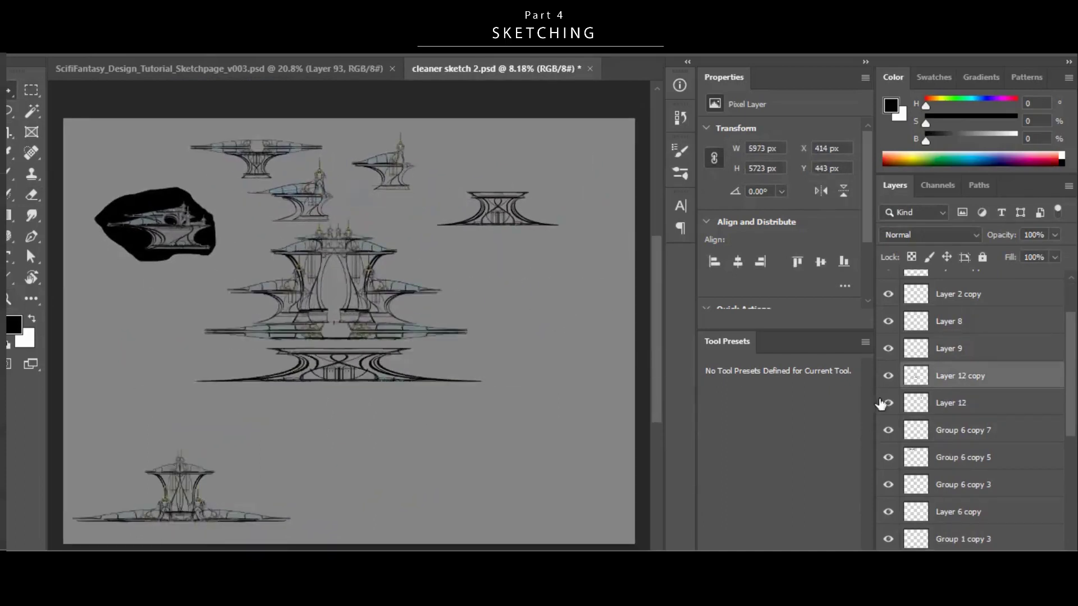
Move the stretched supports out from beneath the cathedral and set them aside at the upper right of the canvas.
click(960, 376)
drag(338, 332, 360, 331)
click(951, 403)
ctrl+click(416, 390)
drag(427, 389, 401, 389)
ctrl+drag(415, 396, 587, 191)
Align the wide roof piece with the cathedral's base and delete the leftover part beneath it.
drag(387, 337, 430, 337)
ctrl+drag(405, 373, 405, 383)
drag(424, 418, 390, 428)
drag(143, 465, 601, 395)
key(Delete)
key(ctrl+d)
ctrl+drag(549, 354, 548, 339)
drag(517, 373, 529, 366)
drag(392, 348, 512, 413)
Duplicate the cathedral's tall left tower and place the copy in the empty space to its left.
ctrl+click(363, 271)
drag(405, 257, 374, 257)
alt+shift+drag(507, 323, 338, 323)
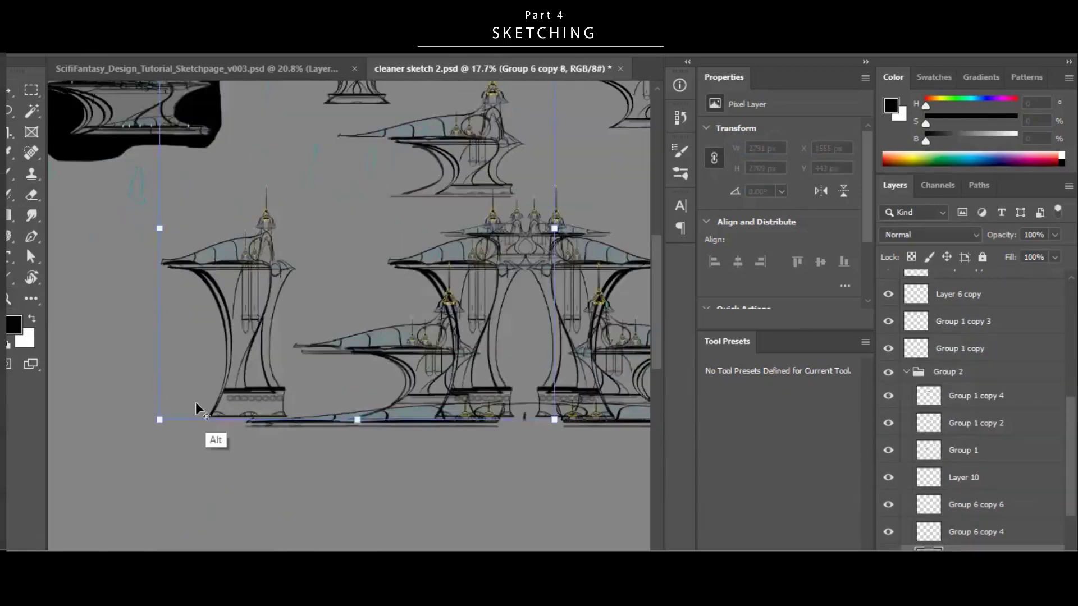
mouse_move(195, 402)
mouse_down()
mouse_move(387, 432)
mouse_move(353, 384)
mouse_move(443, 359)
mouse_up()
drag(384, 393, 385, 394)
On a new layer, paint white inside the tower copy and fill its lassoed outline with white as a backing.
key(ctrl+shift+alt+n)
key(b)
key(x)
alt+click(266, 375)
drag(239, 354, 361, 339)
key(x)
key(d)
key(x)
mouse_move(298, 313)
mouse_down()
mouse_move(284, 425)
mouse_move(306, 432)
mouse_up()
key(l)
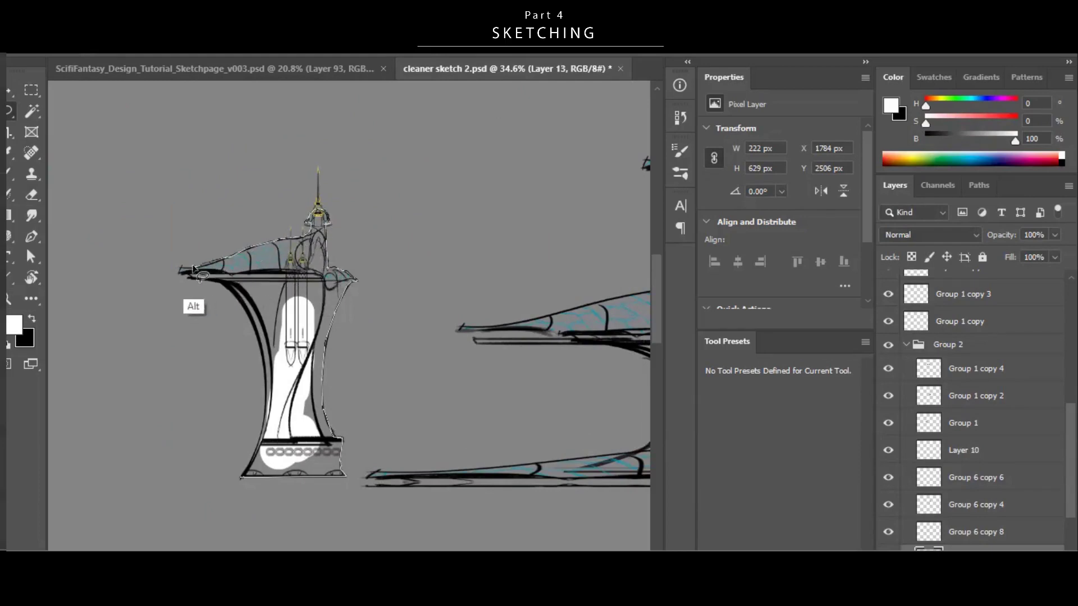
key(alt+Delete)
key(ctrl+d)
Lighten the tower copy with Levels and group it with its white backing.
drag(255, 344, 185, 348)
key(ctrl+l)
drag(817, 342, 722, 344)
key(Return)
key(ctrl+g)
Bring the pale tower group to the front of the layer stack and position it beside the cathedral's left wing.
mouse_move(281, 365)
mouse_down()
mouse_move(360, 357)
mouse_move(269, 365)
mouse_up()
drag(269, 381, 488, 413)
key(ctrl+shift+])
drag(541, 418, 401, 421)
drag(424, 419, 451, 426)
Duplicate the pale tower group, flip the copy horizontally and position it beside the cathedral's right wing.
key(ctrl+j)
key(ctrl+t)
right_click(460, 430)
click(522, 405)
drag(259, 389, 523, 404)
drag(523, 372, 563, 419)
click(948, 302)
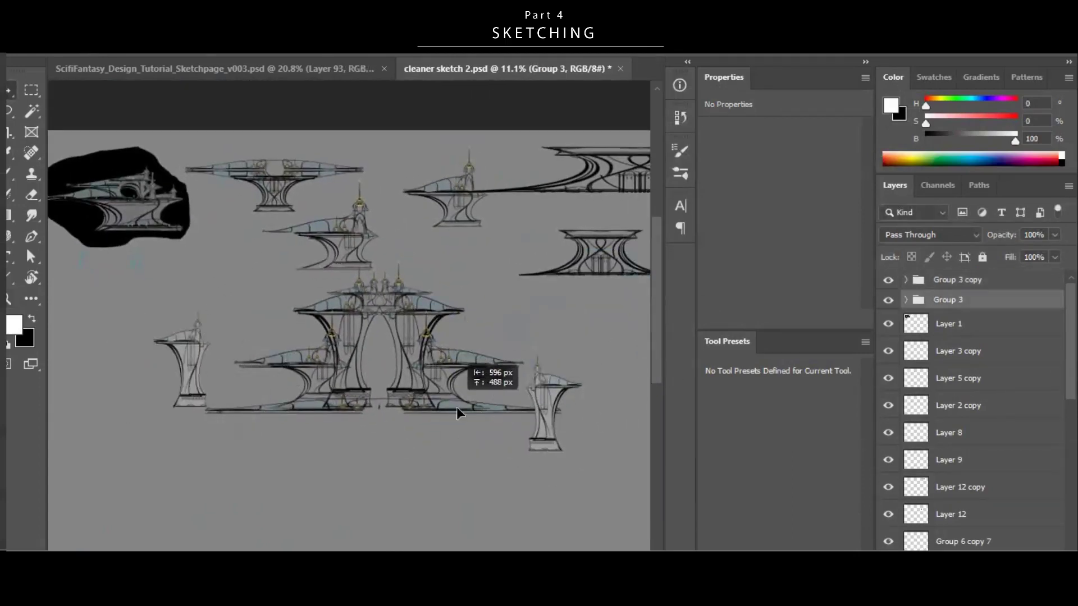
drag(457, 412, 464, 421)
click(957, 280)
drag(541, 453, 558, 418)
Duplicate the set-aside hourglass supports beneath the cathedral and stretch the copy much wider across its base.
drag(586, 280, 299, 445)
key(ctrl+t)
drag(396, 441, 558, 426)
drag(365, 400, 365, 433)
key(Return)
drag(477, 422, 447, 424)
drag(490, 448, 490, 413)
drag(595, 314, 638, 313)
Raise and merge the two pale tower groups, and scale the right tower down onto the cathedral's right wing.
click(957, 281)
shift+click(948, 300)
drag(501, 501, 501, 449)
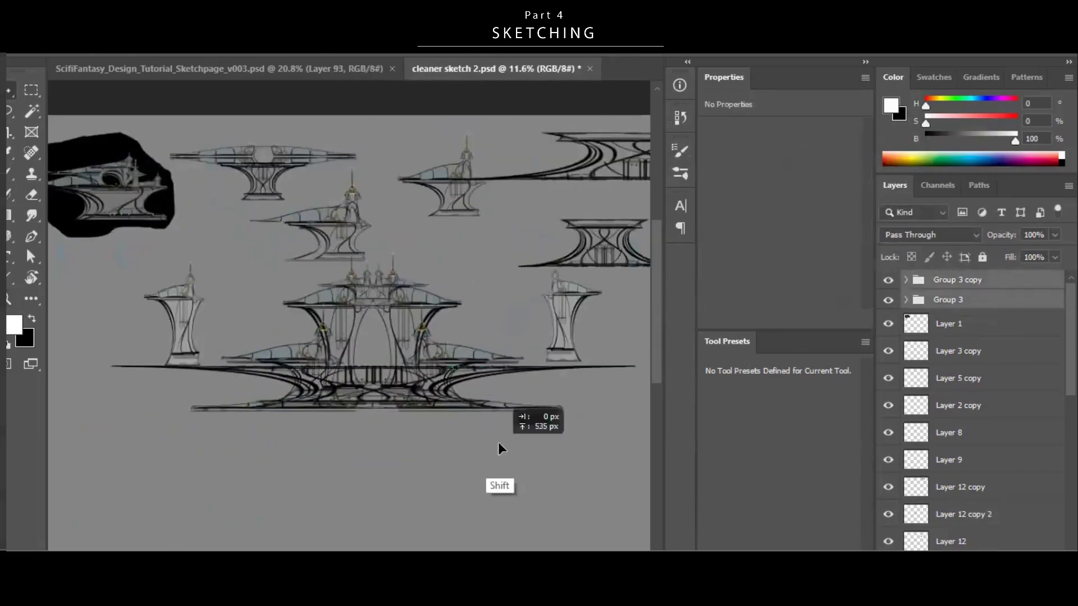
key(ctrl+e)
drag(574, 360, 497, 360)
key(ctrl+t)
drag(526, 271, 513, 288)
drag(494, 328, 456, 357)
key(Return)
click(948, 311)
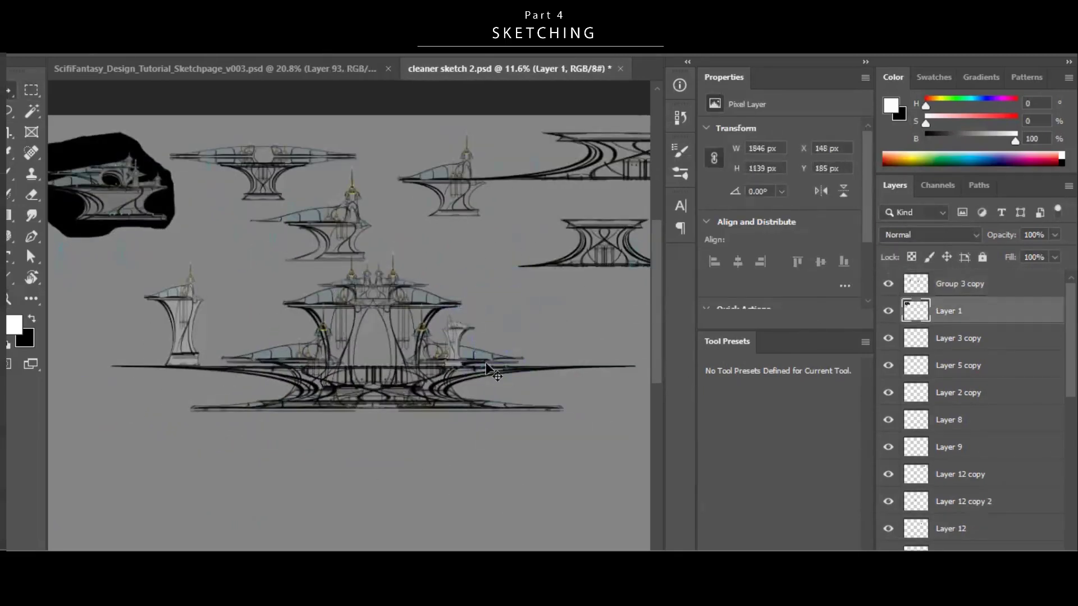
Separate the full-size left tower onto its own layer beside the dark silhouette, and settle small mirrored towers over both wings.
key(ctrl+shift+j)
drag(183, 308, 193, 274)
key(ctrl+z)
drag(80, 189, 324, 452)
key(ctrl+alt+shift+j)
key(Return)
drag(183, 314, 138, 215)
mouse_move(453, 337)
mouse_down()
mouse_move(462, 337)
mouse_move(437, 349)
mouse_up()
drag(518, 407, 517, 409)
drag(312, 431, 289, 431)
Trim the thin outer tips off both ends of the widened supports.
key(m)
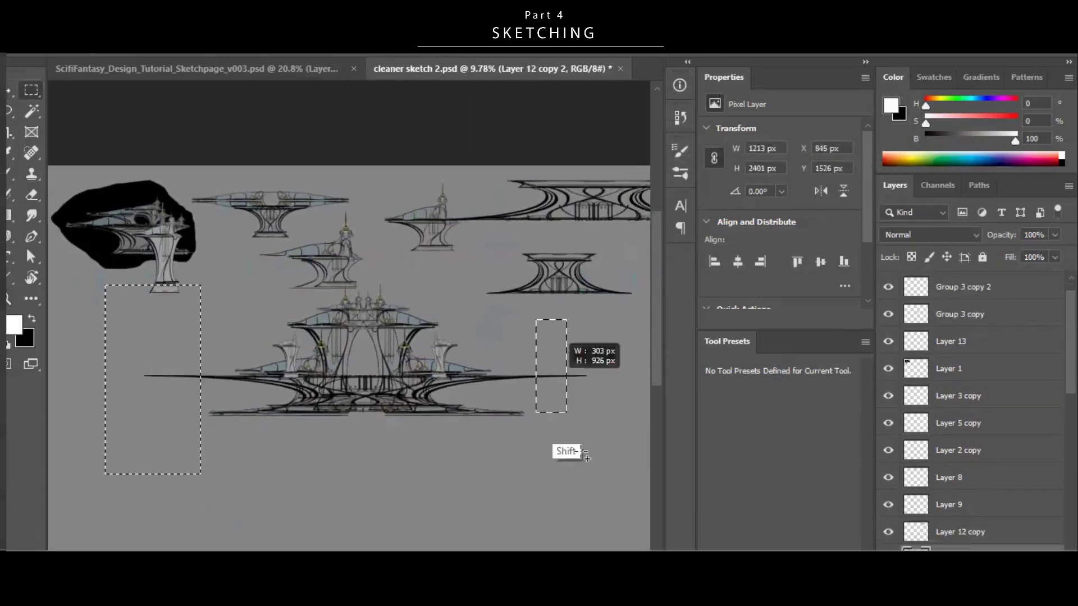
drag(581, 451, 606, 470)
key(Delete)
key(ctrl+d)
Duplicate the left winged building and enlarge the copy as a lower left wing beneath the cathedral.
scroll(463, 351, down, 2)
scroll(350, 370, up, 5)
drag(272, 360, 212, 401)
key(ctrl+t)
drag(154, 452, 68, 512)
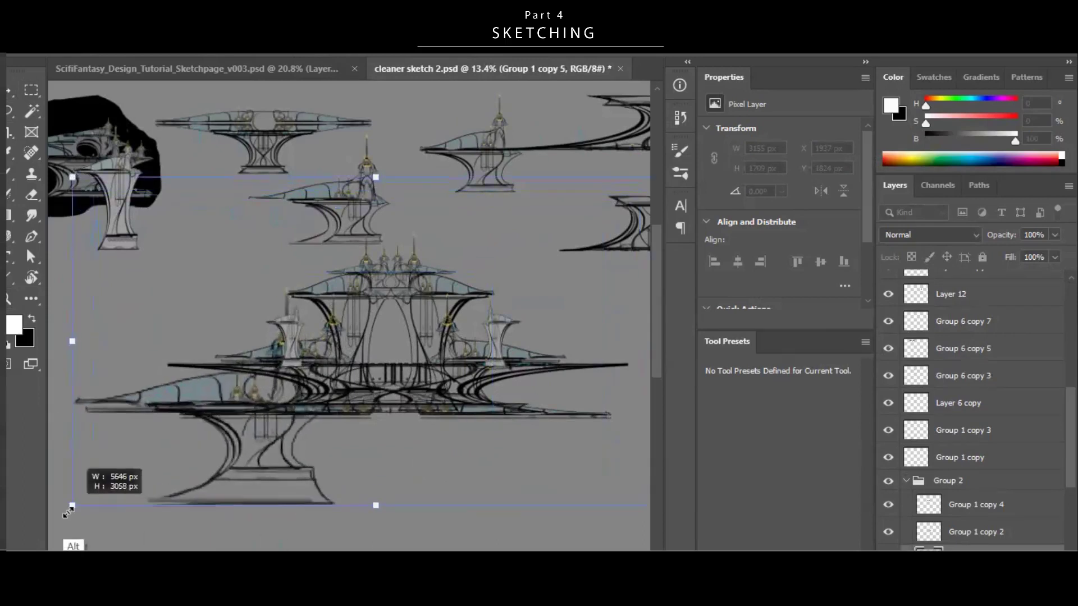
key(Return)
scroll(365, 429, down, 5)
Delete the supports hanging below the enlarged lower left wing.
key(m)
drag(211, 520, 467, 415)
key(Delete)
key(ctrl+d)
scroll(306, 438, up, 5)
Clean up the lower left wing and place a horizontally flipped copy of it on the right side.
key(e)
drag(494, 345, 438, 400)
key(ctrl+t)
right_click(438, 399)
click(513, 378)
drag(526, 400, 501, 399)
key(Return)
Group the cathedral's selected upper pieces and reposition them over the new lower wings.
drag(337, 449, 429, 303)
drag(429, 366, 435, 414)
key(ctrl+g)
drag(491, 371, 467, 289)
drag(483, 336, 449, 336)
drag(530, 329, 556, 329)
Place a small support section beneath the left outer wing and a horizontally flipped copy beneath the right one.
ctrl+click(212, 193)
drag(256, 314, 384, 417)
drag(213, 411, 430, 411)
key(ctrl+t)
right_click(430, 408)
click(485, 388)
drag(533, 399, 460, 400)
key(Return)
Align both small supports under the outer wing ends, and merge and darken them with Levels.
ctrl+shift+click(219, 388)
drag(484, 436, 484, 376)
drag(483, 376, 477, 368)
drag(506, 330, 152, 259)
drag(339, 352, 339, 412)
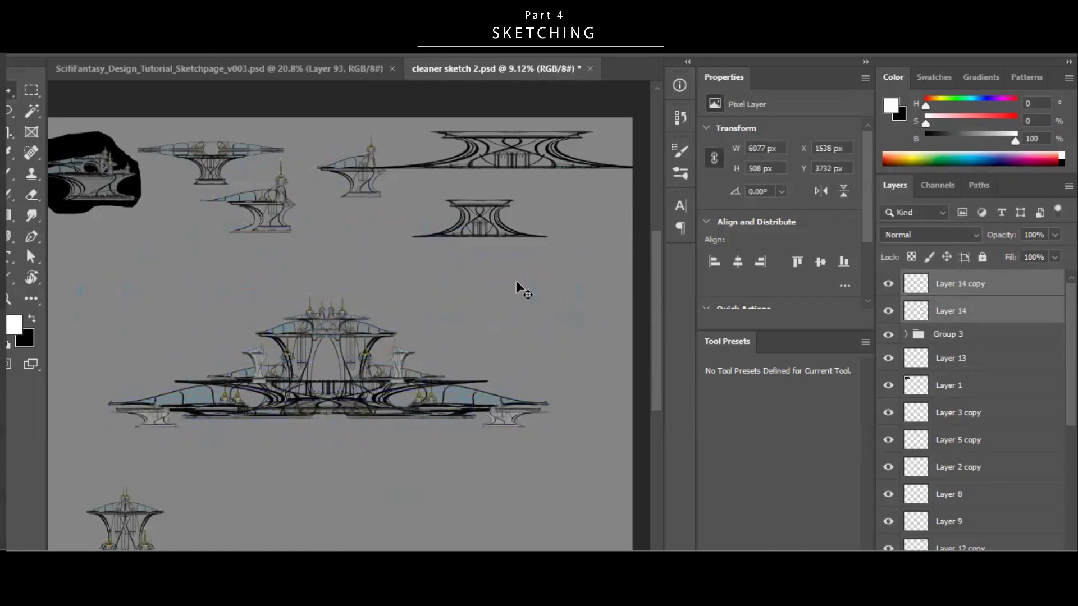
key(ctrl+e)
key(ctrl+l)
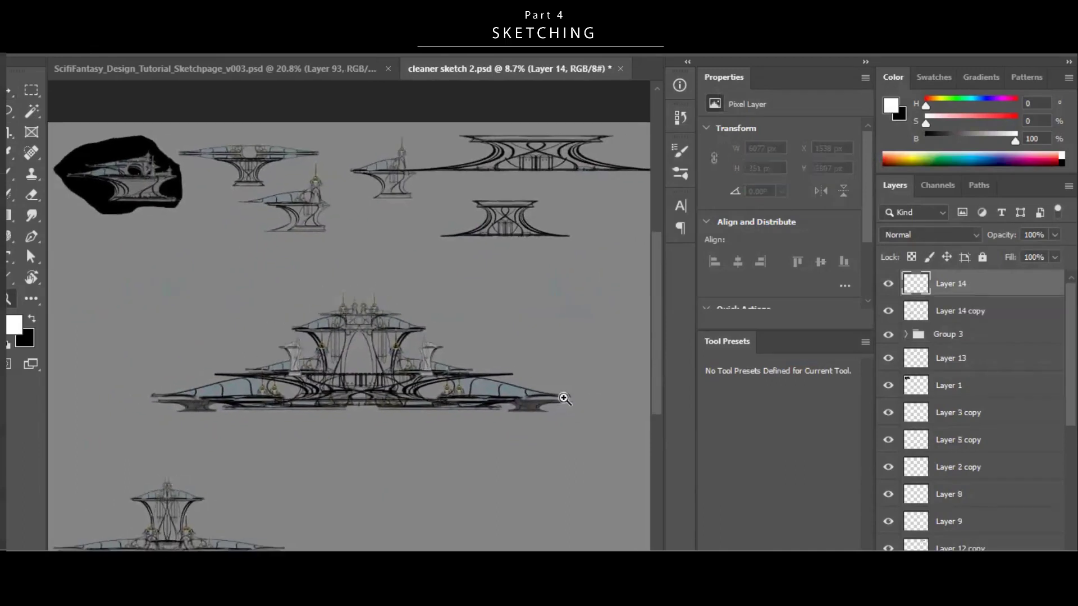
Paint an upward-curving tip on the lower right wing's end in dark brown with the AAA_HARDSQUISHED2 brush.
key(x)
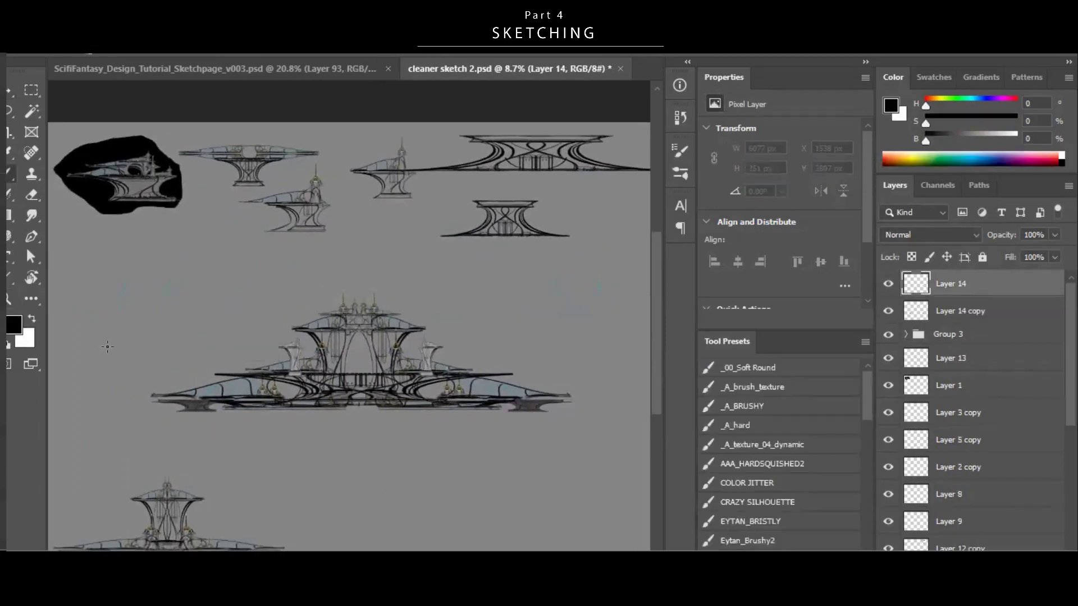
key(b)
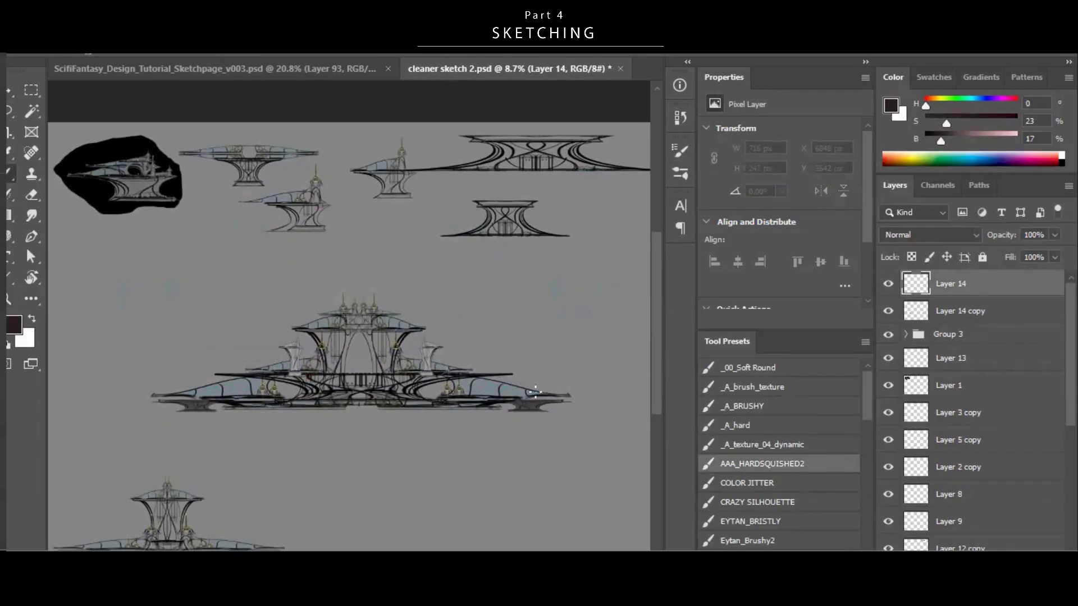
scroll(586, 417, up, 6)
drag(520, 399, 575, 343)
key(ctrl+z)
scroll(544, 376, down, 3)
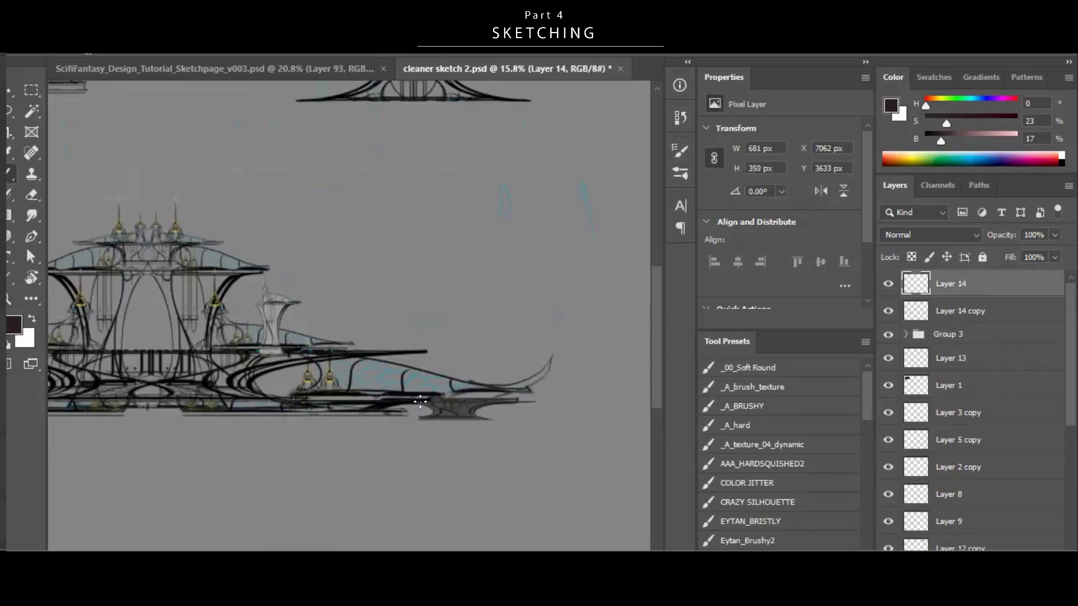
Duplicate the curved wing tip, flip it horizontally onto the lower left wing's end, and select both tips.
scroll(420, 401, down, 5)
key(v)
drag(556, 393, 188, 393)
key(ctrl+t)
right_click(202, 397)
click(250, 372)
key(Return)
shift+click(522, 393)
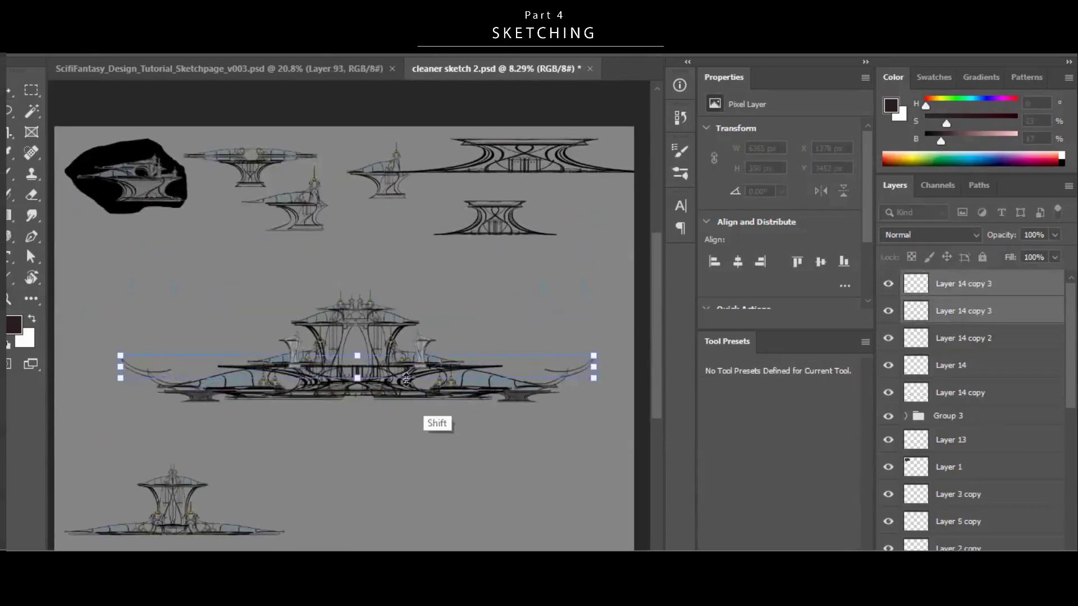
Merge the two curved wing tips and delete them from the ends of the lower wings.
key(ctrl+e)
key(b)
drag(104, 411, 625, 412)
key(v)
mouse_move(517, 487)
mouse_down()
mouse_move(514, 359)
mouse_move(484, 251)
mouse_move(587, 375)
mouse_up()
key(Delete)
Move the wide base section back into place under the building and marquee-select the railing area in its center, about 455 by 336 px.
scroll(374, 333, up, 4)
ctrl+click(421, 459)
scroll(494, 366, down, 5)
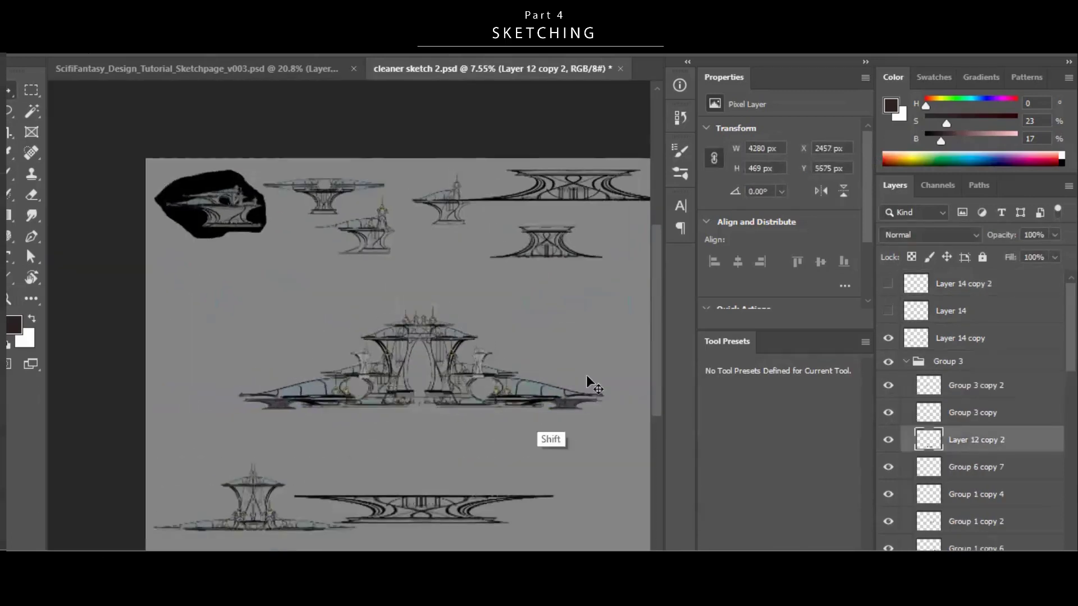
scroll(553, 438, up, 3)
drag(501, 226, 499, 393)
mouse_move(491, 255)
mouse_down()
mouse_move(474, 460)
mouse_move(491, 260)
mouse_up()
key(m)
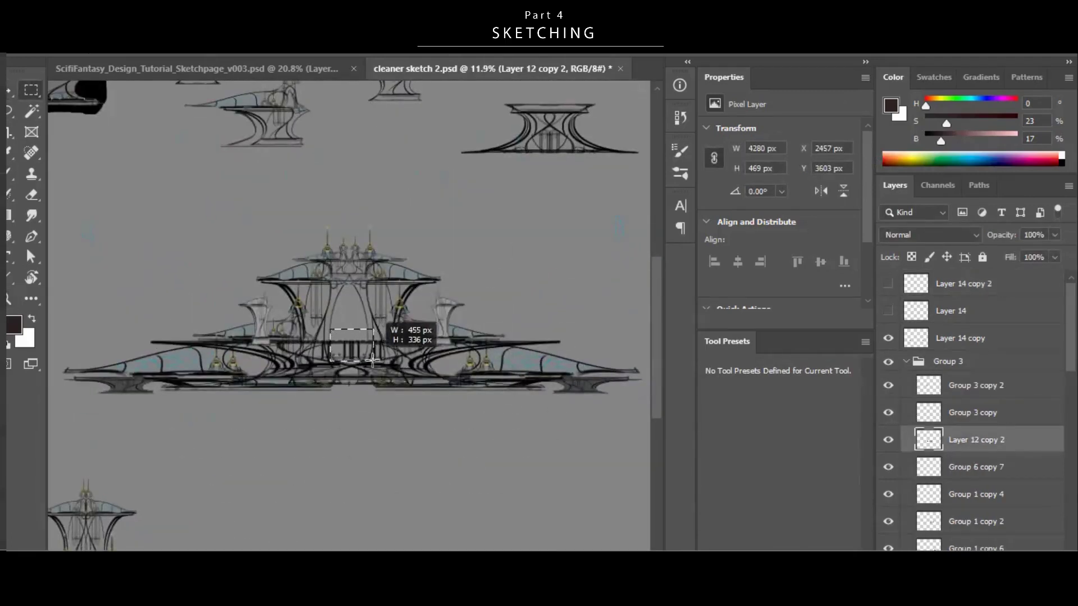
Try moving two pieces of the building's group downward, undoing each move.
click(888, 468)
scroll(479, 474, down, 3)
click(888, 468)
click(976, 467)
drag(494, 411, 476, 541)
key(ctrl+z)
drag(444, 387, 440, 466)
key(ctrl+z)
Move the small supports' layer into Group 3 and color-label the whole group red.
click(888, 362)
click(888, 362)
ctrl+shift+click(537, 404)
click(960, 338)
drag(960, 338, 932, 371)
right_click(888, 335)
click(925, 391)
Create a new layer beneath Group 3 and set the foreground color to white (S 0, B 100).
click(906, 334)
key(ctrl+alt+shift+n)
key(z)
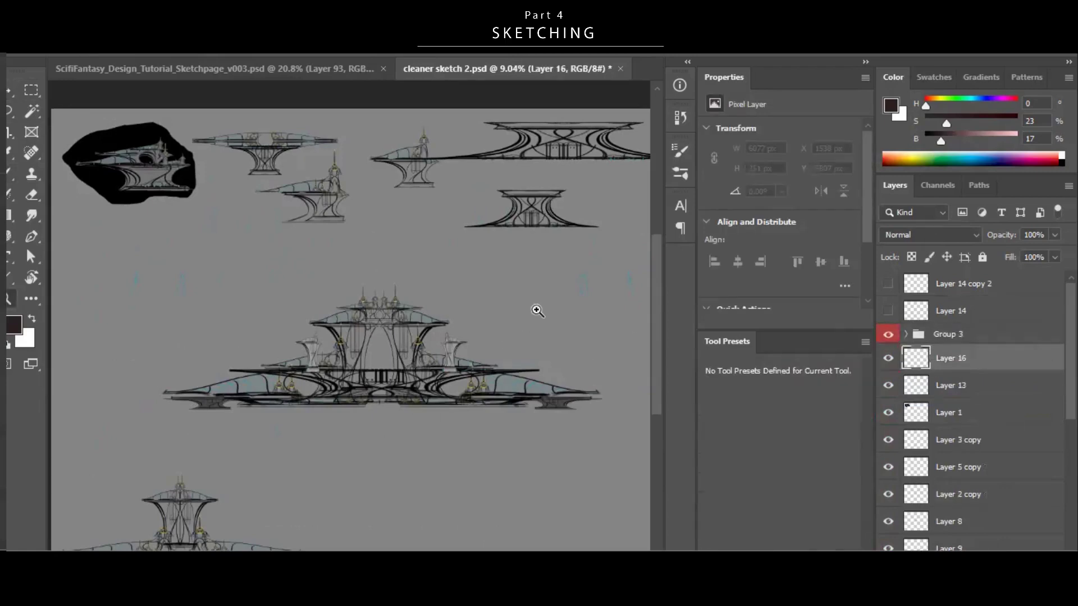
key(ctrl+z)
drag(975, 141, 1018, 140)
drag(946, 123, 921, 130)
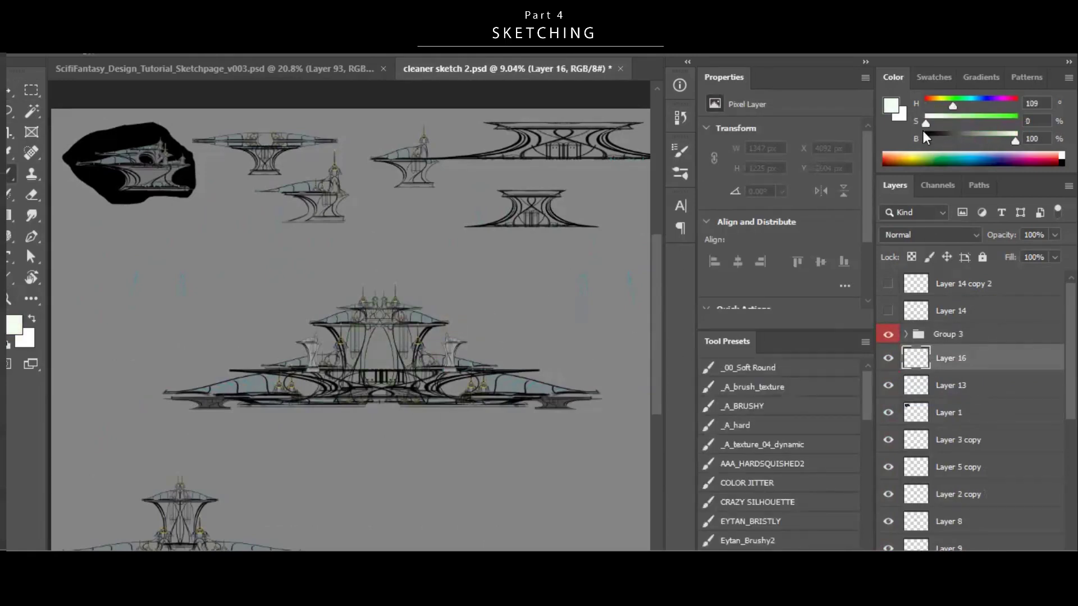
Lasso the building's lower left wing and fill it with white behind the linework.
scroll(412, 367, up, 3)
alt+right_click(407, 337)
drag(368, 344, 484, 335)
key(l)
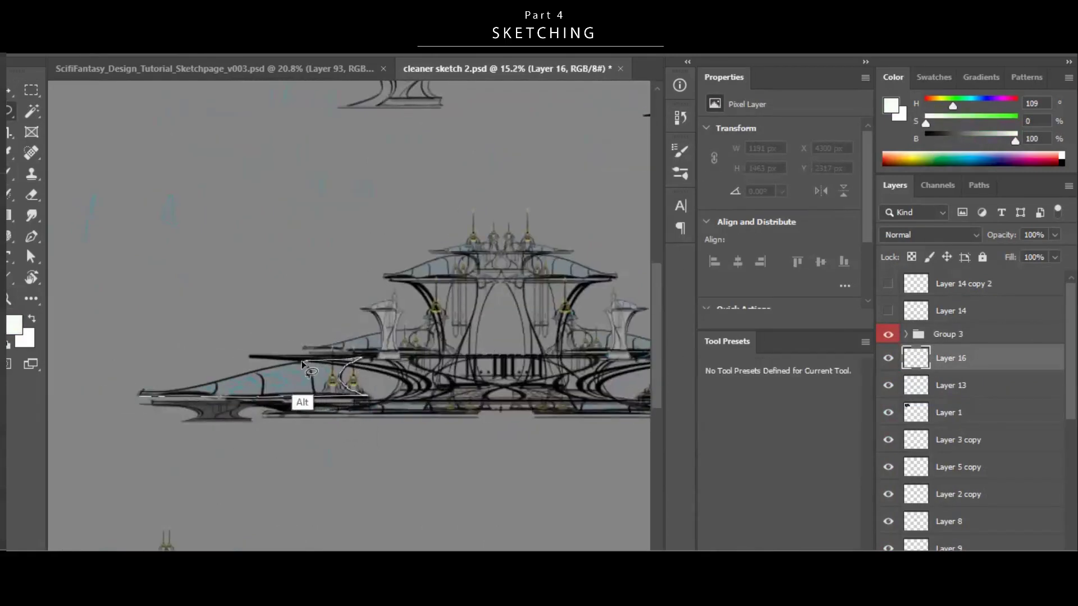
click(161, 393)
key(alt+BackSpace)
Paint white behind the left half of the base and its curved struts.
key(b)
drag(356, 413, 349, 387)
key(b)
mouse_move(308, 402)
mouse_down()
mouse_move(379, 411)
mouse_move(332, 448)
mouse_up()
drag(321, 372, 398, 400)
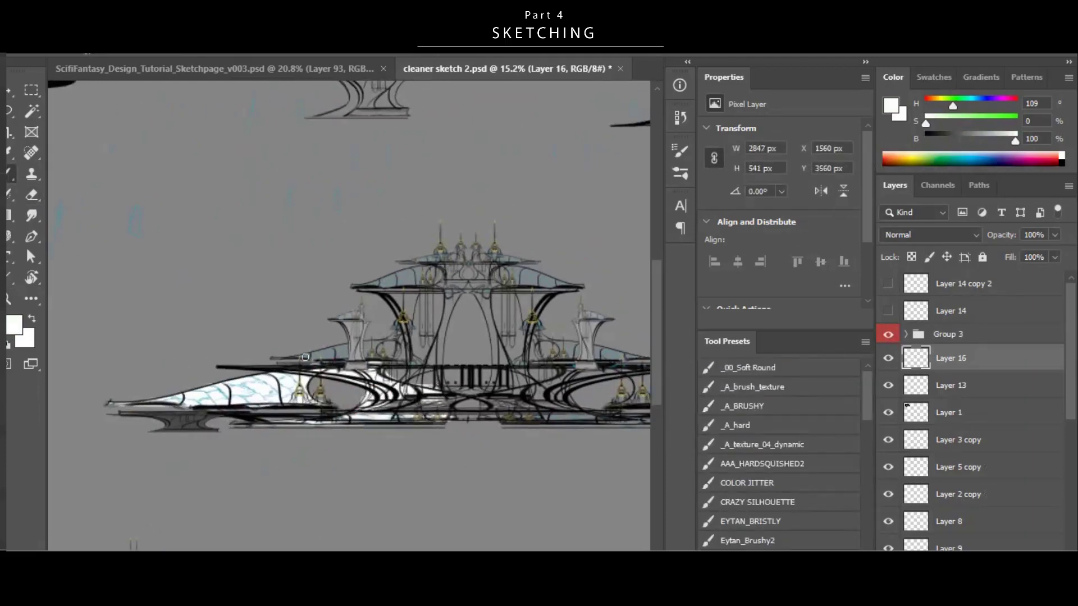
Paint white behind the middle left wing, the left column and the upper left roof.
drag(305, 357, 346, 350)
scroll(374, 351, up, 5)
drag(359, 364, 354, 342)
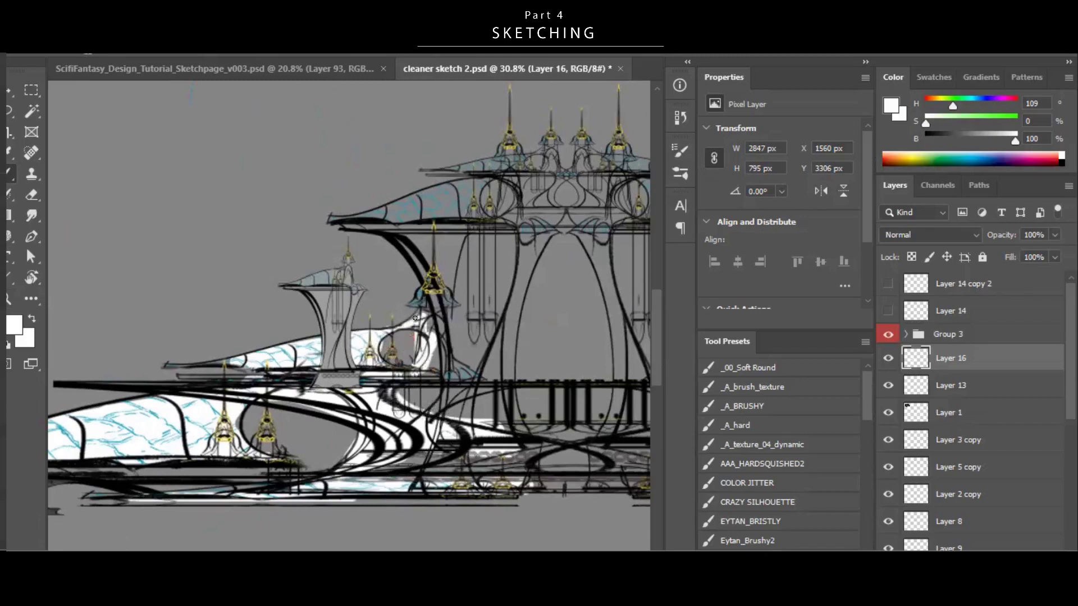
scroll(434, 374, down, 3)
scroll(551, 308, up, 2)
drag(452, 331, 381, 263)
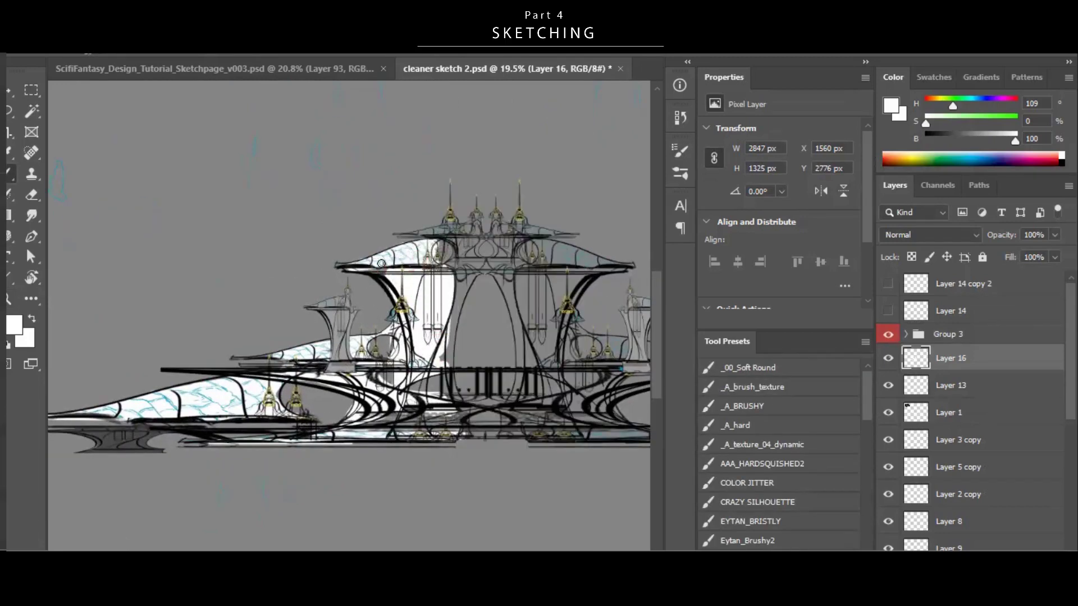
Erase white overspill around the upper left tier and fill the topmost roof details with white.
key(e)
drag(466, 260, 454, 238)
scroll(446, 231, up, 5)
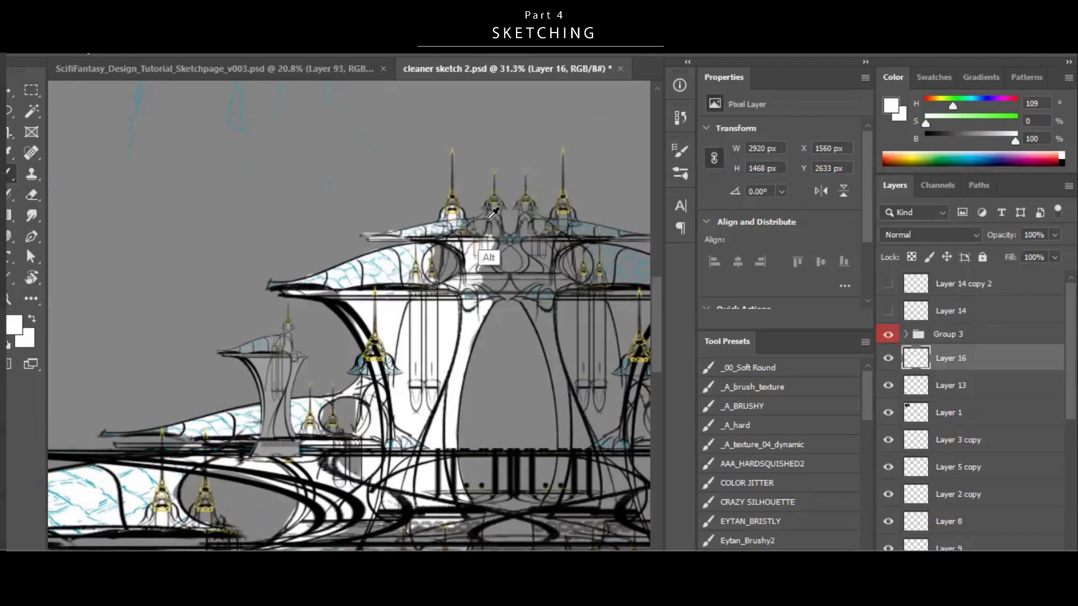
scroll(536, 322, down, 3)
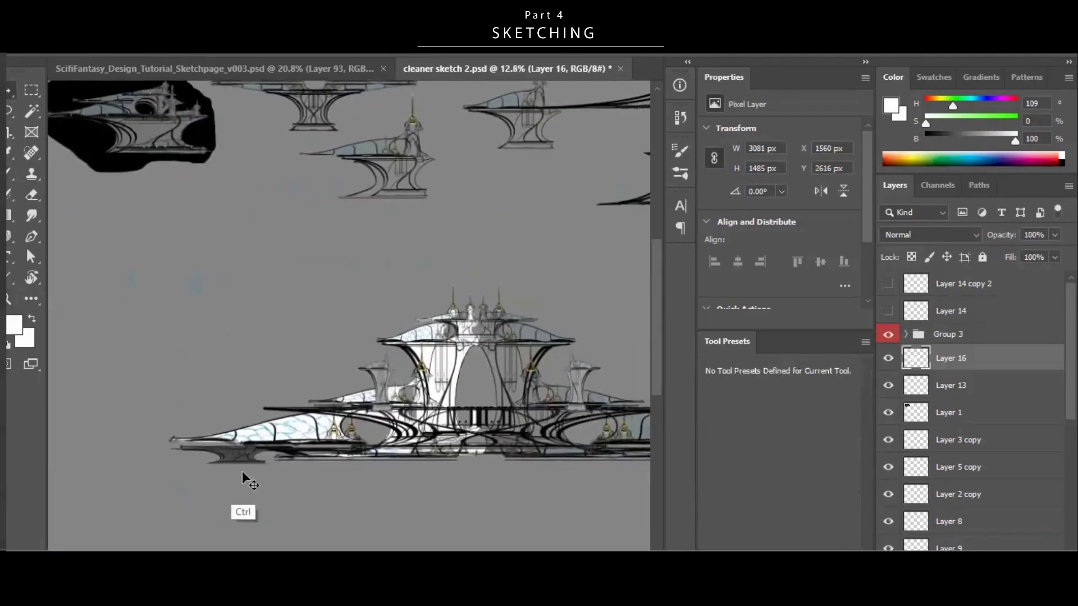
Brighten the small supports to white with Levels and mirror a copy of the white fill onto the building's right half.
key(ctrl+l)
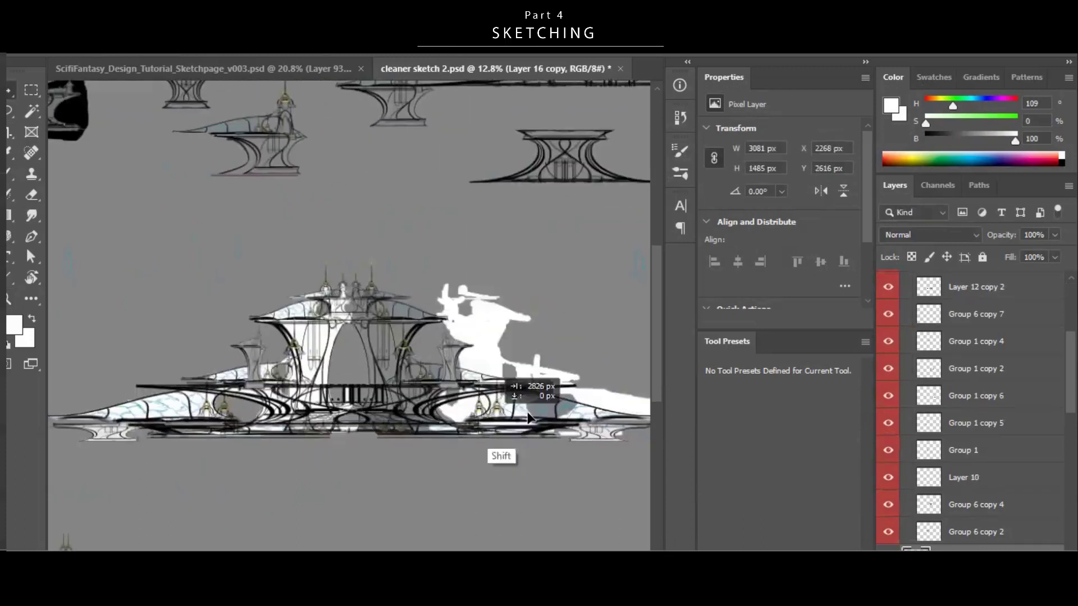
drag(531, 418, 469, 399)
ctrl+click(470, 396)
drag(542, 353, 503, 361)
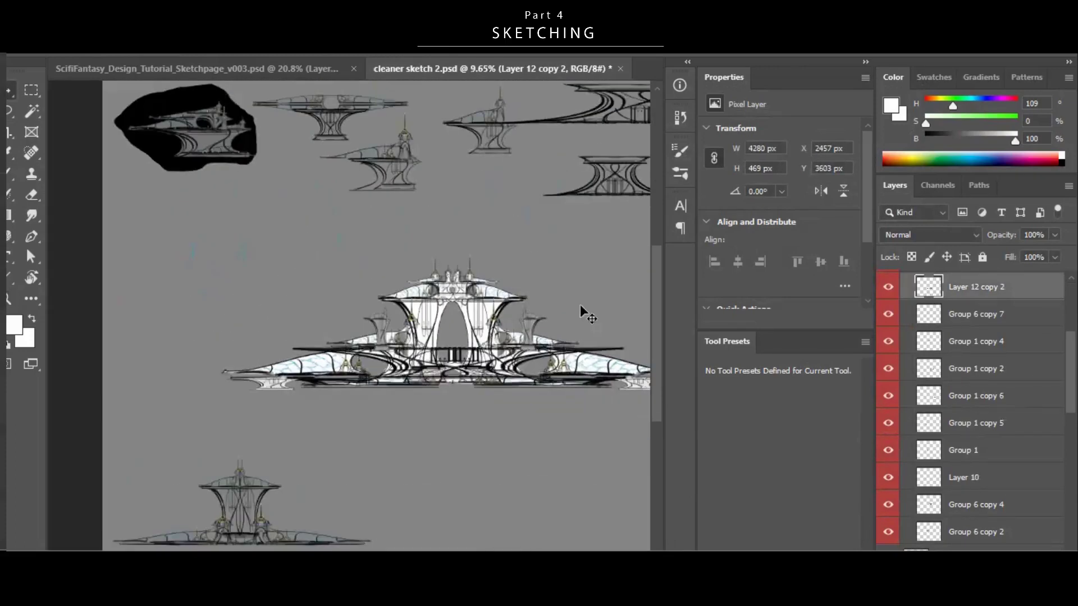
Cut one end of the wide base into its own layer, delete the original base layer and mirror a copy to the opposite end.
alt+scroll(497, 376, up, 2)
alt+click(141, 332)
alt+click(208, 456)
key(ctrl+shift+j)
ctrl+click(512, 378)
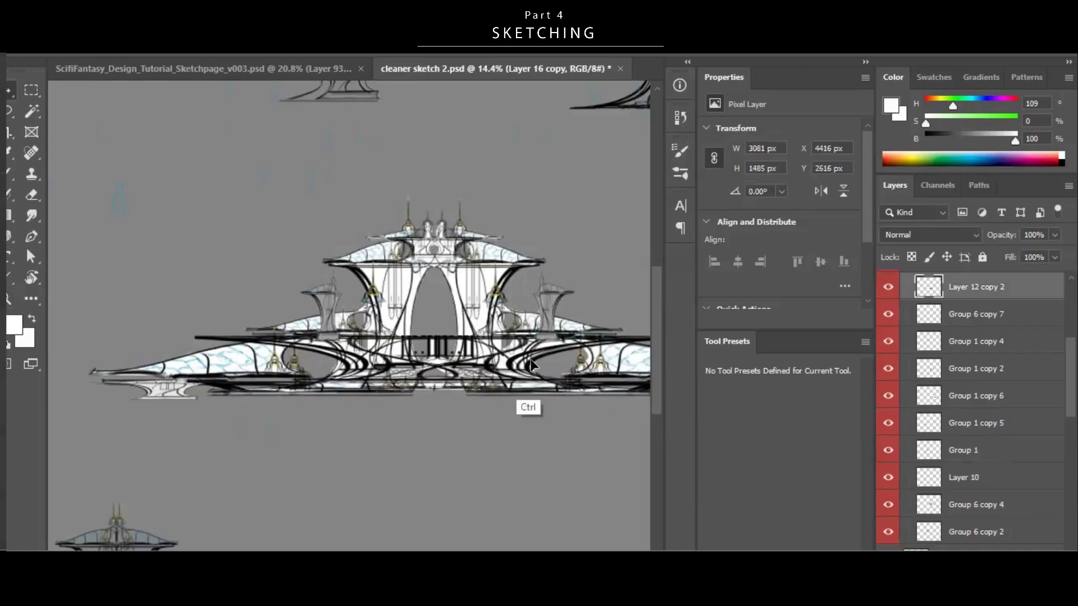
key(Delete)
alt+scroll(509, 393, down, 1)
drag(508, 396, 387, 424)
ctrl+click(251, 393)
drag(461, 430, 447, 429)
Draw a straight black ground line about 7656 px long on a new layer and place it directly beneath the building.
drag(520, 419, 416, 414)
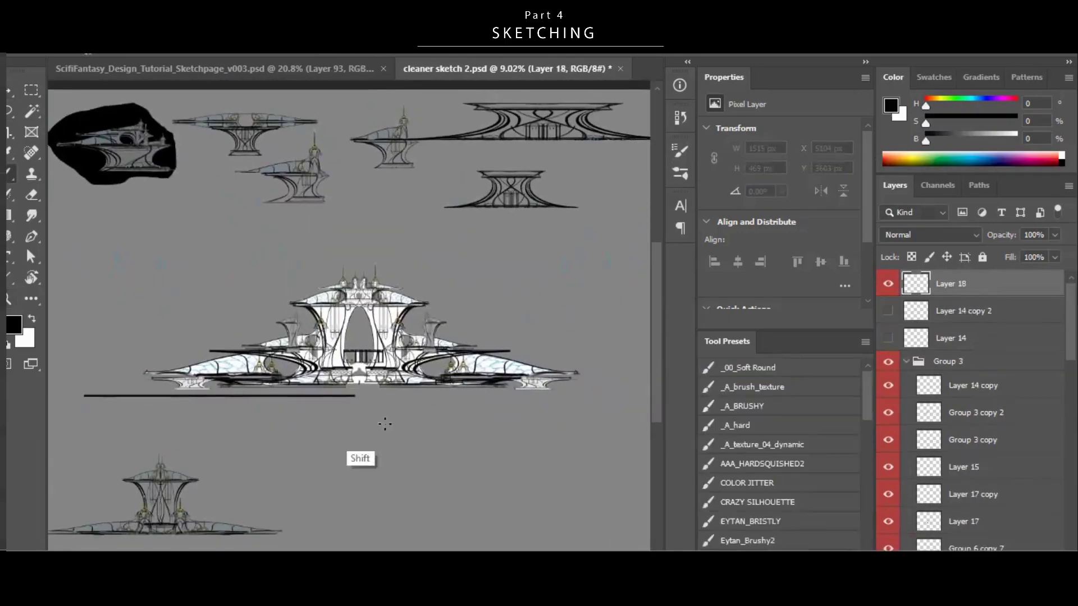
key(v)
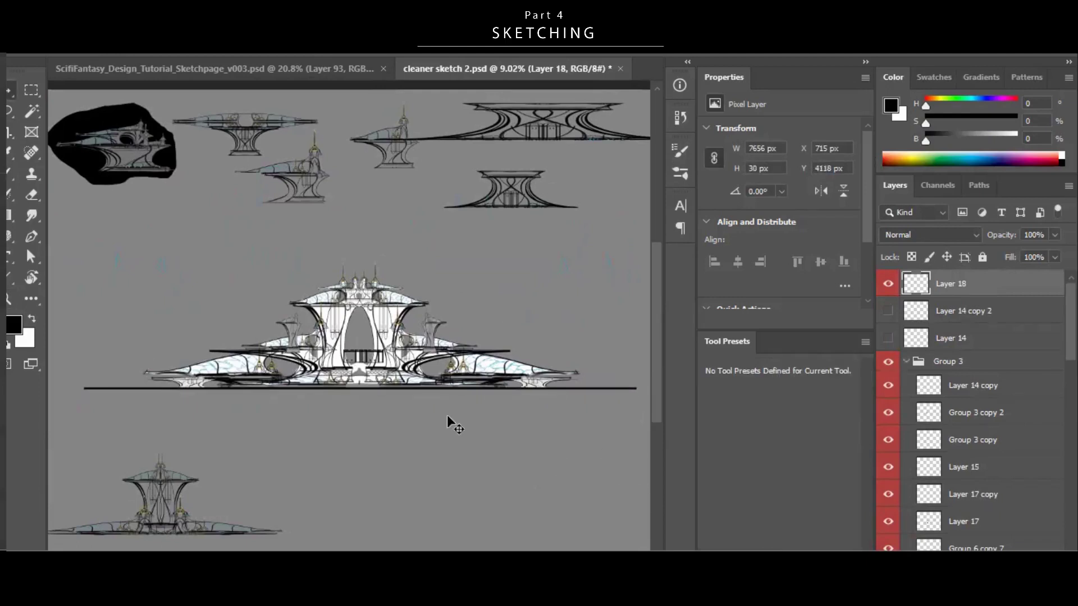
drag(375, 367, 437, 373)
On the white fill layer, select a strip about 2221 by 75 px just above the ground line and fill it with white.
ctrl+click(411, 407)
drag(410, 407, 385, 438)
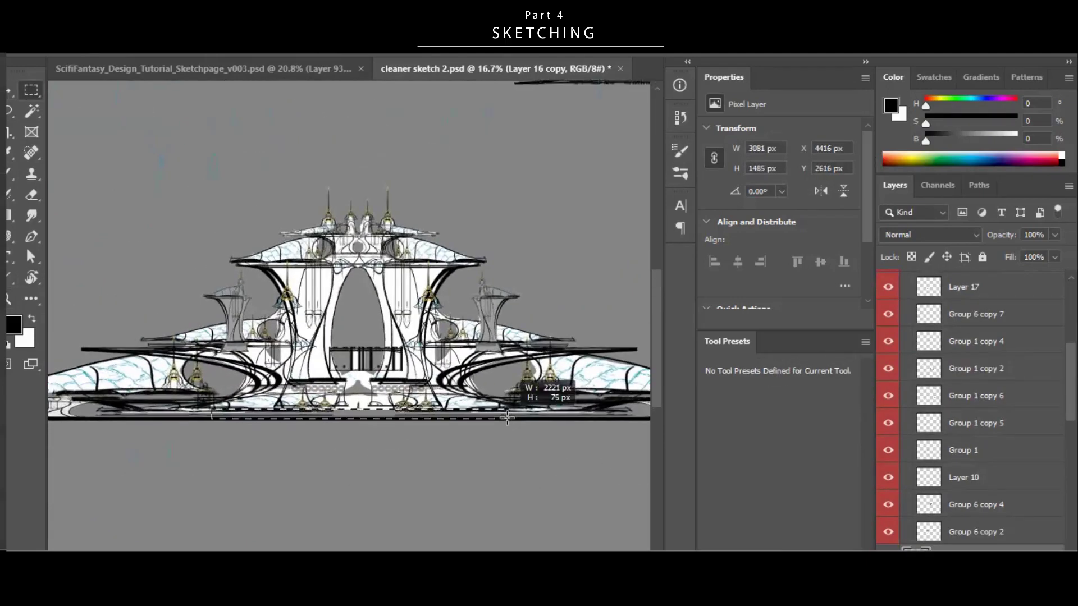
drag(507, 418, 507, 418)
key(x)
key(alt+BackSpace)
Touch up the white fill around the central entrance with brush and eraser, and save the document.
key(b)
drag(267, 394, 291, 394)
key(e)
drag(392, 402, 394, 386)
key(ctrl+z)
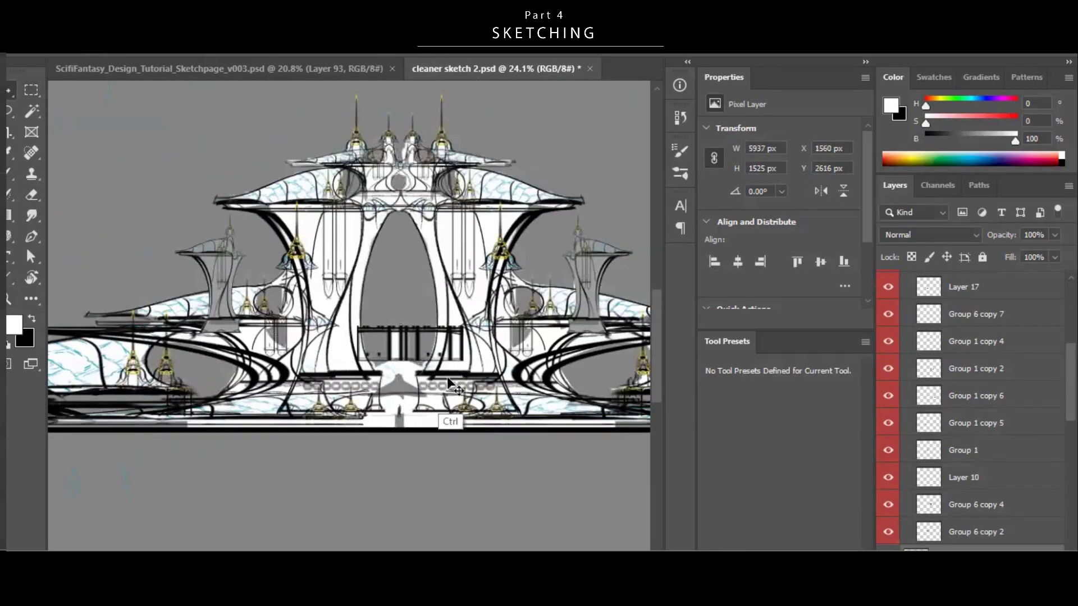
key(e)
scroll(403, 413, down, 1)
scroll(407, 415, down, 2)
key(ctrl+s)
key(Return)
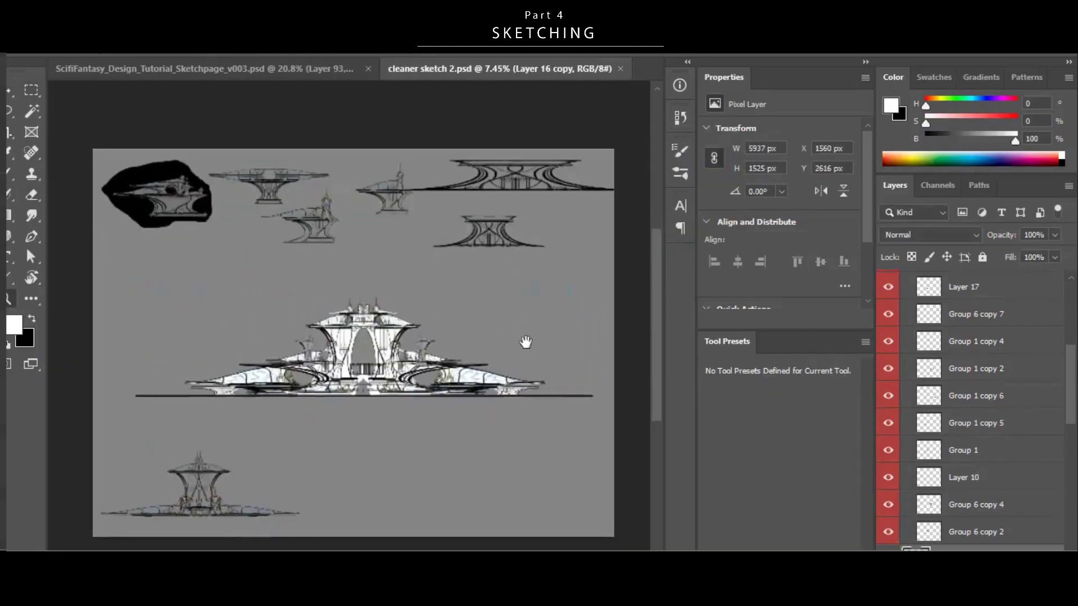
Darken the building's white fill with Levels and recolor it blue (H 195, S 100, B 91), preserving its transparency.
key(ctrl+l)
drag(818, 342, 700, 346)
key(Return)
click(976, 155)
key(alt+shift+BackSpace)
Shift the building's fill to a muted teal green with Hue/Saturation.
key(ctrl+u)
drag(772, 208, 736, 208)
drag(770, 247, 707, 249)
drag(734, 208, 861, 205)
drag(740, 208, 734, 211)
key(Return)
Select the white areas of the two small supports beneath the outer wings.
drag(442, 392, 460, 393)
ctrl+click(558, 405)
drag(341, 390, 371, 379)
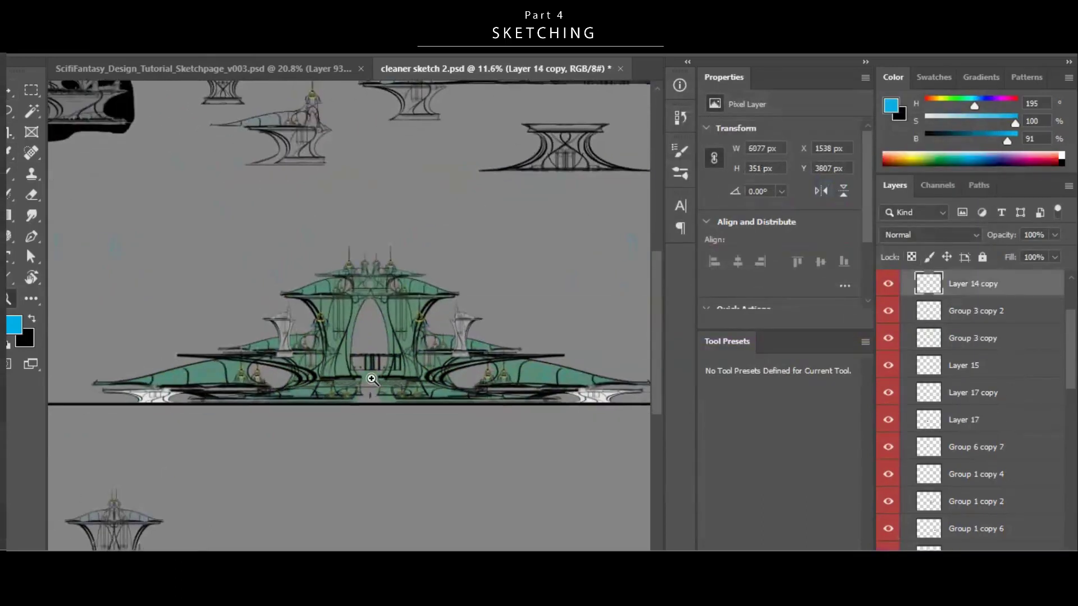
click(223, 387)
drag(135, 399, 112, 414)
key(ctrl+shift+i)
Recolor the small supports with the building's sampled teal green (H 145, S 31, B 54), add a new layer and save.
key(i)
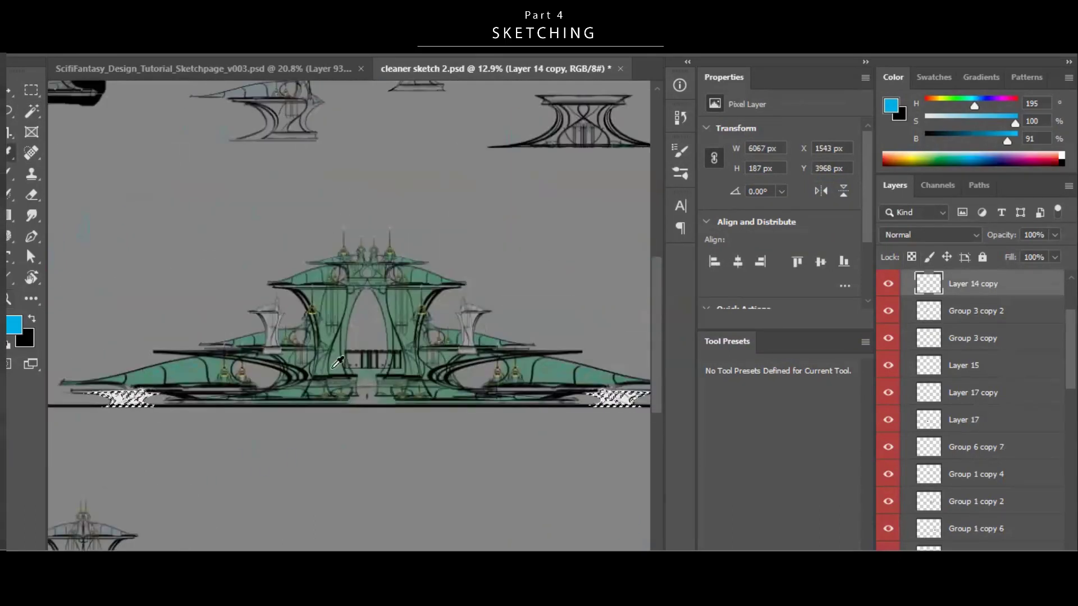
drag(225, 338, 191, 339)
key(ctrl+shift+alt+n)
key(ctrl+s)
Select the two small side towers standing on the wings and delete them.
ctrl+click(457, 305)
key(w)
drag(404, 337, 466, 341)
ctrl+shift+click(173, 332)
scroll(644, 241, down, 3)
scroll(597, 217, up, 2)
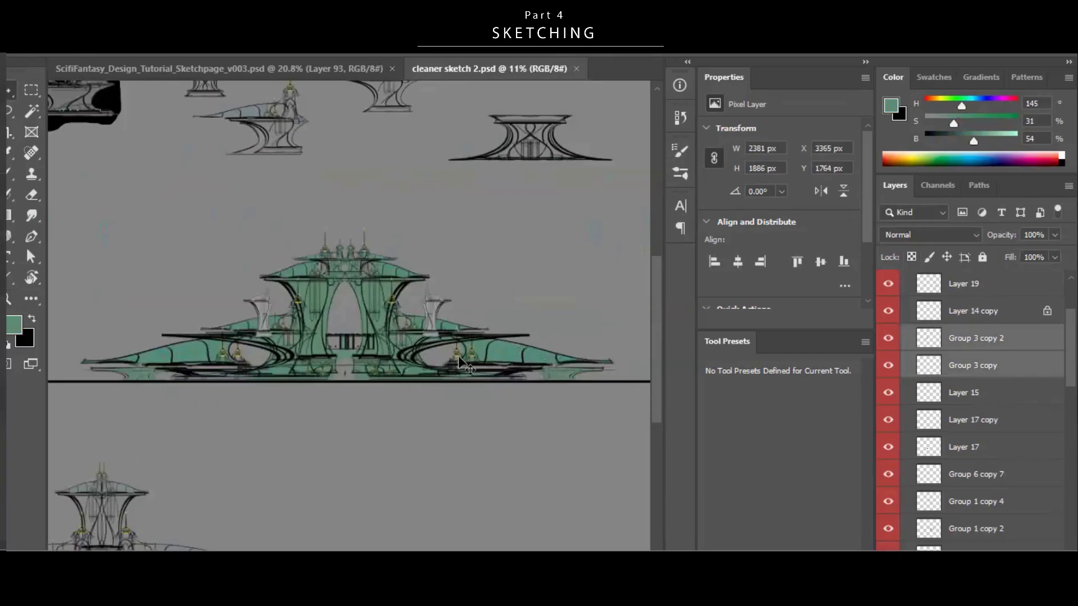
scroll(513, 337, down, 3)
drag(471, 303, 471, 368)
key(Delete)
scroll(478, 362, up, 3)
drag(551, 188, 533, 314)
ctrl+click(244, 333)
key(Delete)
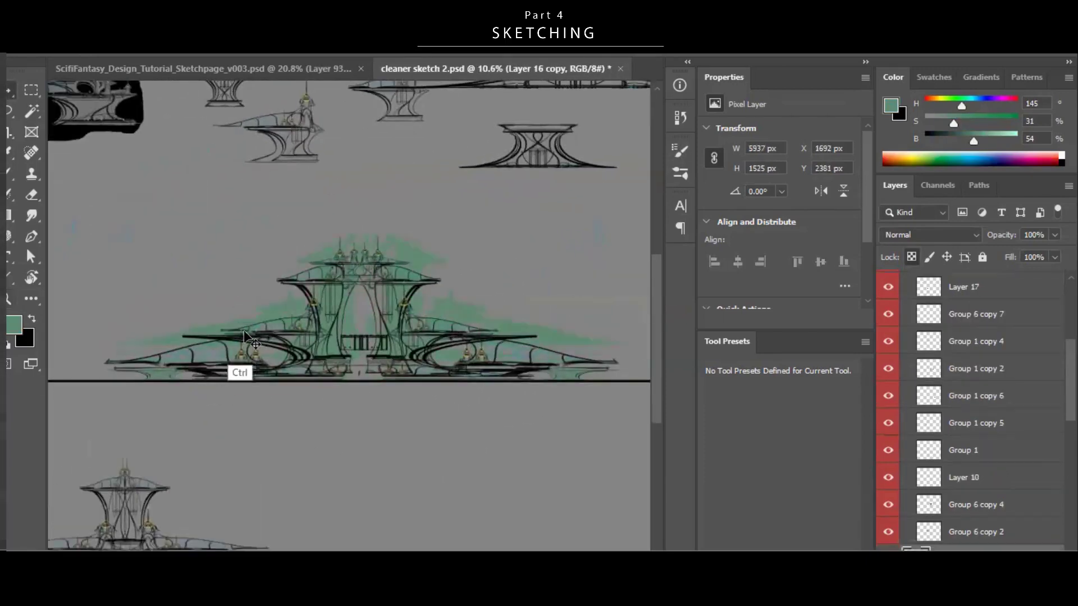
Realign the teal fill with the linework and paint the lower and middle left wings light cyan (H 180, S 31, B 79) on a new layer.
drag(244, 333, 232, 353)
key(ctrl+shift+alt+n)
scroll(250, 359, up, 3)
drag(115, 347, 222, 331)
drag(263, 330, 375, 324)
drag(269, 347, 343, 338)
alt+right_click(360, 330)
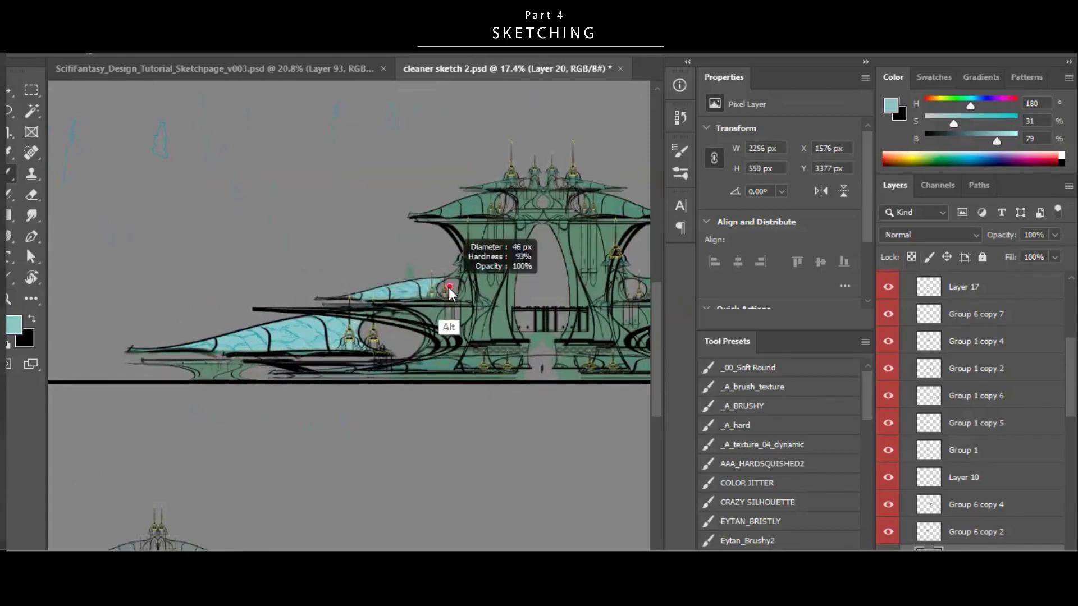
Paint the left column's flared foot and the upper left roofs in light cyan, erasing the overspill.
drag(467, 280, 402, 299)
drag(390, 260, 379, 257)
mouse_move(331, 207)
mouse_down()
mouse_move(417, 200)
mouse_move(381, 177)
mouse_move(420, 172)
mouse_up()
key(e)
alt+right_click(416, 202)
key(b)
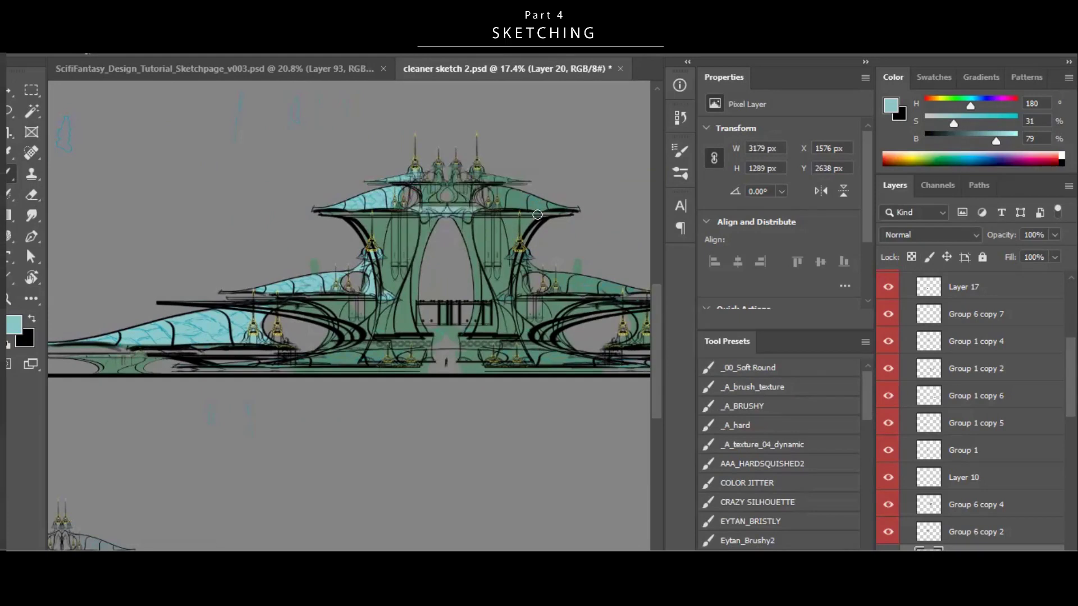
scroll(438, 219, up, 5)
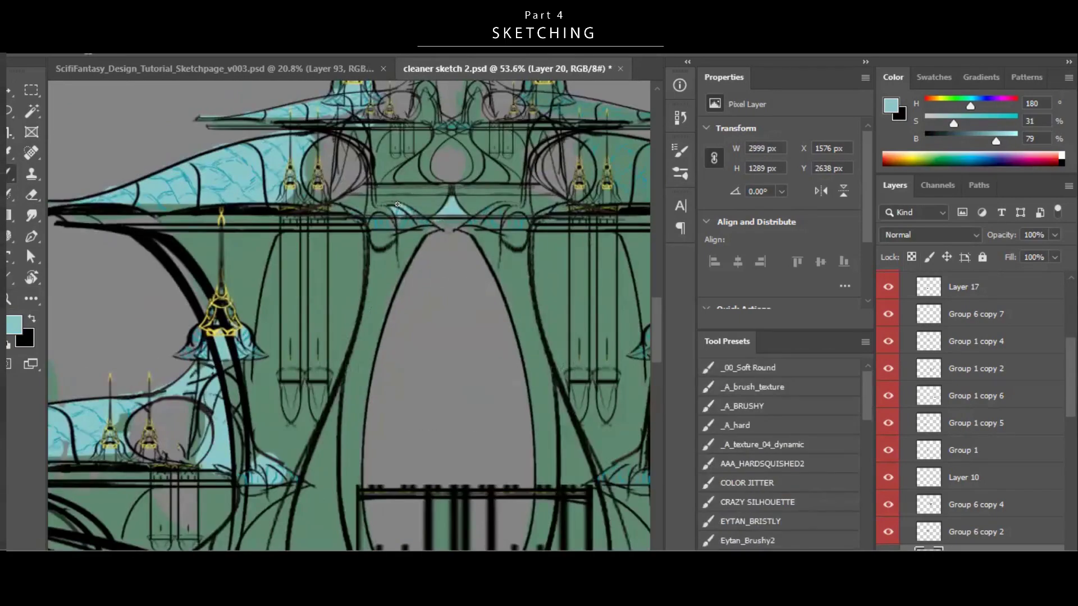
Paint the small ornaments above the arch and the left base band in light cyan, and save the document.
key(b)
scroll(441, 369, down, 3)
key(ctrl+s)
right_click(496, 369)
mouse_move(494, 362)
mouse_down()
mouse_move(413, 362)
mouse_move(413, 385)
mouse_move(329, 364)
mouse_move(479, 371)
mouse_up()
key(ctrl+s)
key(e)
scroll(440, 337, down, 2)
Duplicate the light cyan layer, flip it horizontally onto the building's right half, clean up its edges and save.
key(ctrl+j)
key(ctrl+t)
right_click(463, 353)
click(543, 328)
key(Return)
scroll(499, 363, up, 2)
drag(544, 349, 570, 349)
key(e)
scroll(527, 354, down, 1)
key(ctrl+s)
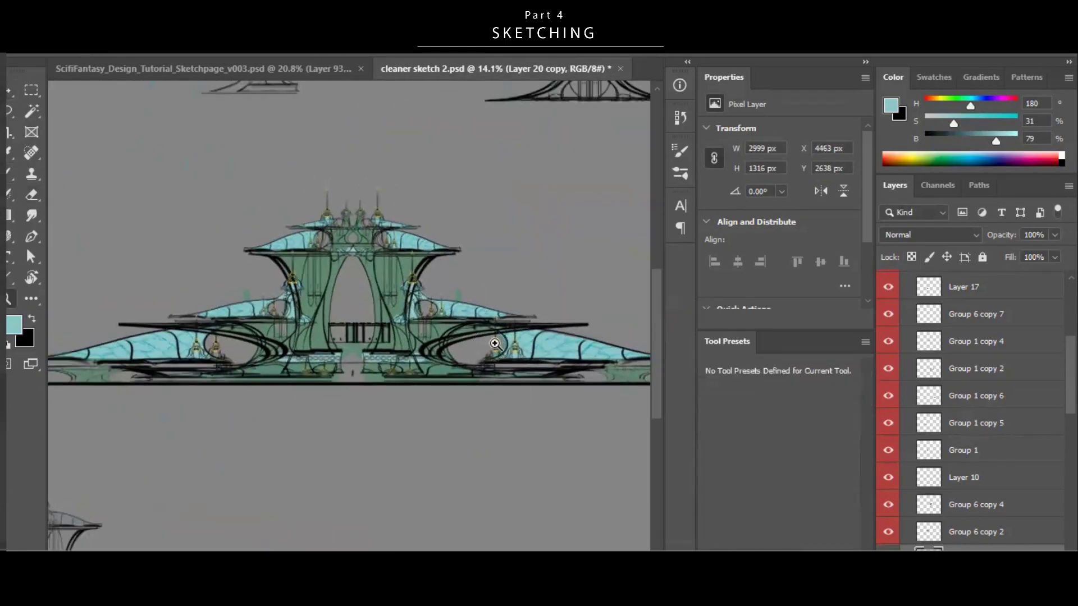
Clean up remaining overspill on the mirrored light cyan fill and save the document.
scroll(494, 343, down, 2)
scroll(505, 314, up, 3)
key(e)
key(ctrl+s)
scroll(503, 351, down, 4)
scroll(503, 352, up, 2)
key(r)
mouse_move(252, 278)
mouse_down()
mouse_move(456, 432)
mouse_move(252, 278)
mouse_up()
Add a layer beneath the cathedral's layers and fill a full-width band behind the building with black.
scroll(976, 449, down, 10)
click(1005, 532)
key(ctrl+alt+shift+n)
scroll(325, 330, down, 3)
key(m)
drag(64, 288, 556, 403)
key(d)
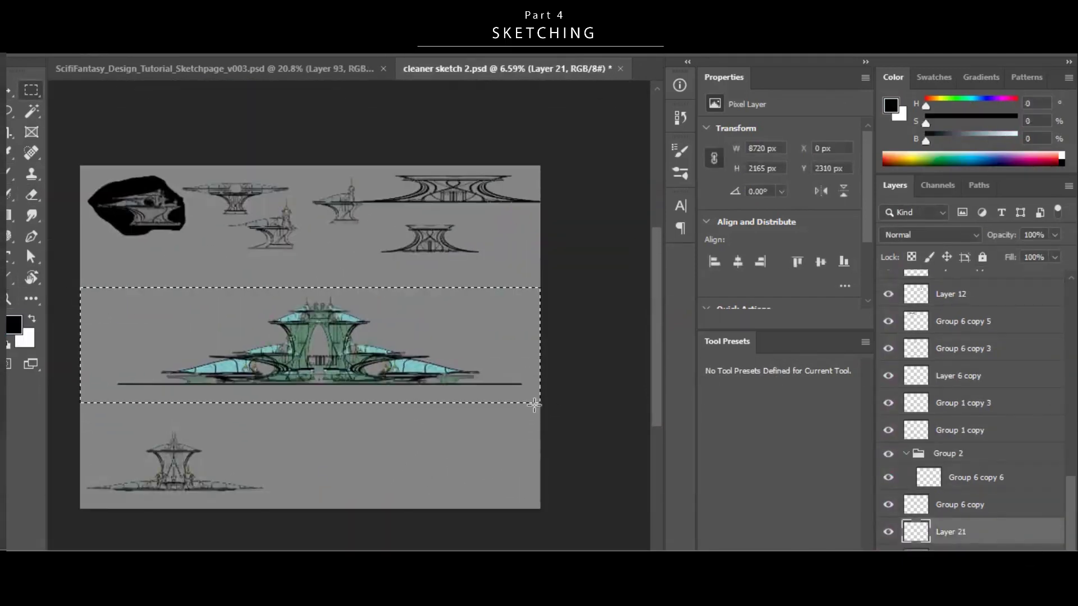
key(alt+BackSpace)
key(ctrl+d)
Lock the band layer's transparency, refill it with white and tone it down to light gray with Levels.
key(ctrl+l)
drag(817, 273, 695, 259)
click(911, 257)
key(x)
key(alt+BackSpace)
key(ctrl+l)
drag(818, 342, 756, 340)
key(Return)
Create a layer clipped to the teal base fill and paint the small top-tier lanterns yellow (H 52, S 66, B 97).
scroll(448, 325, up, 2)
ctrl+click(446, 327)
drag(382, 320, 433, 383)
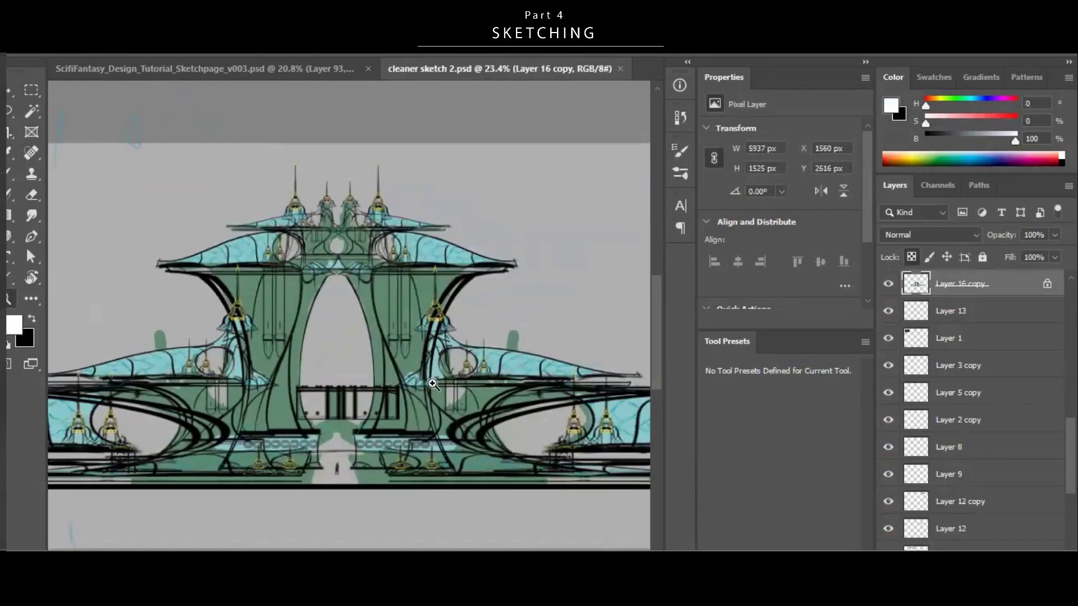
key(ctrl+alt+shift+n)
key(ctrl+alt+g)
key(b)
drag(355, 204, 436, 247)
drag(433, 186, 469, 224)
alt+click(480, 291)
key(i)
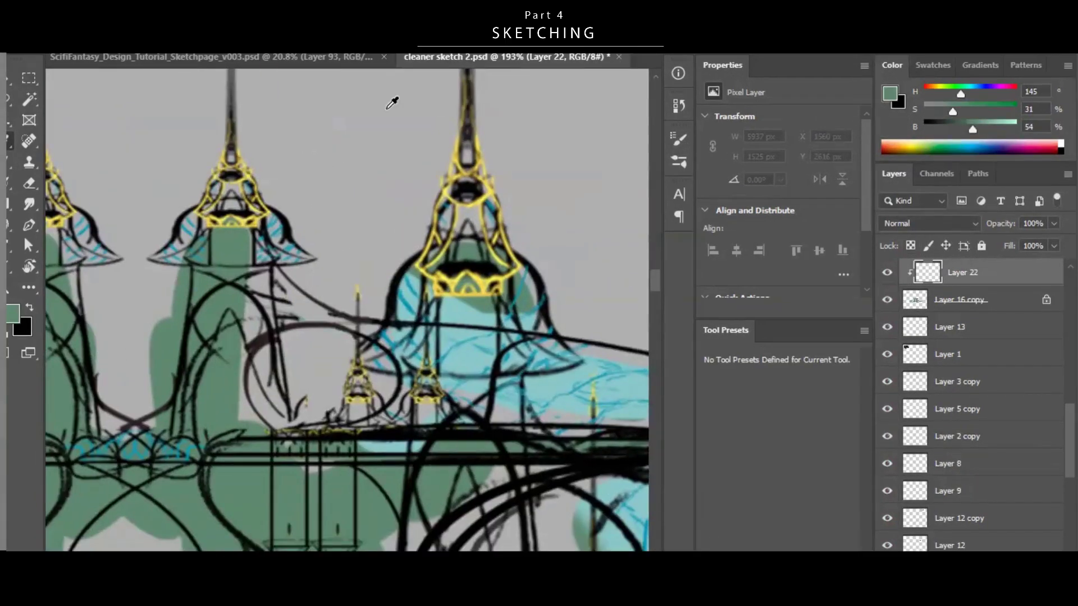
scroll(391, 103, down, 10)
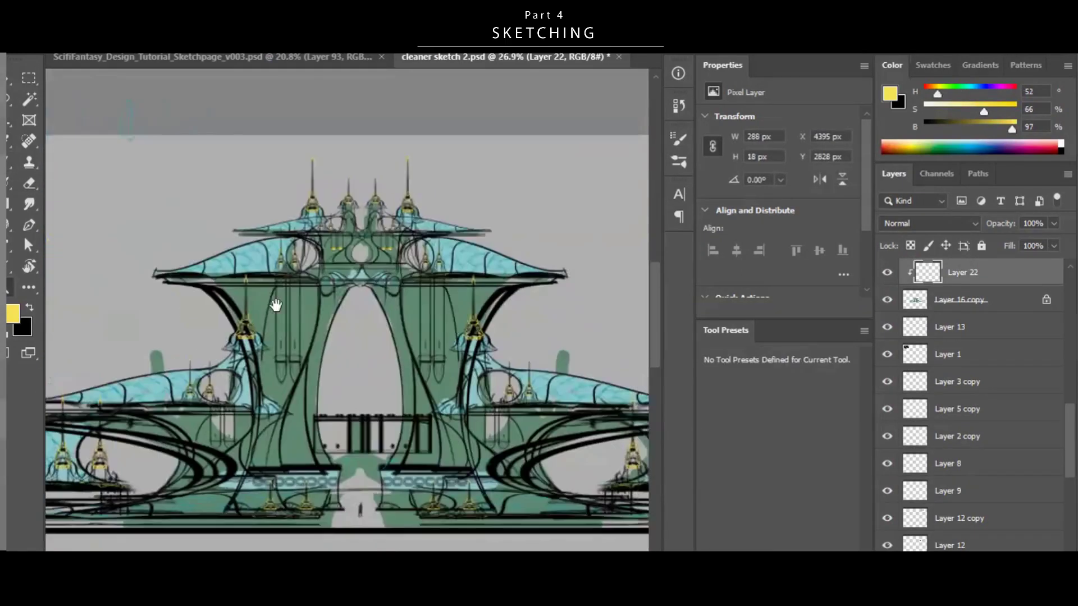
Paint the pairs of hanging lanterns on both main columns in the same yellow.
scroll(278, 365, up, 3)
drag(272, 396, 275, 372)
drag(565, 387, 573, 372)
scroll(462, 317, down, 5)
scroll(360, 337, up, 4)
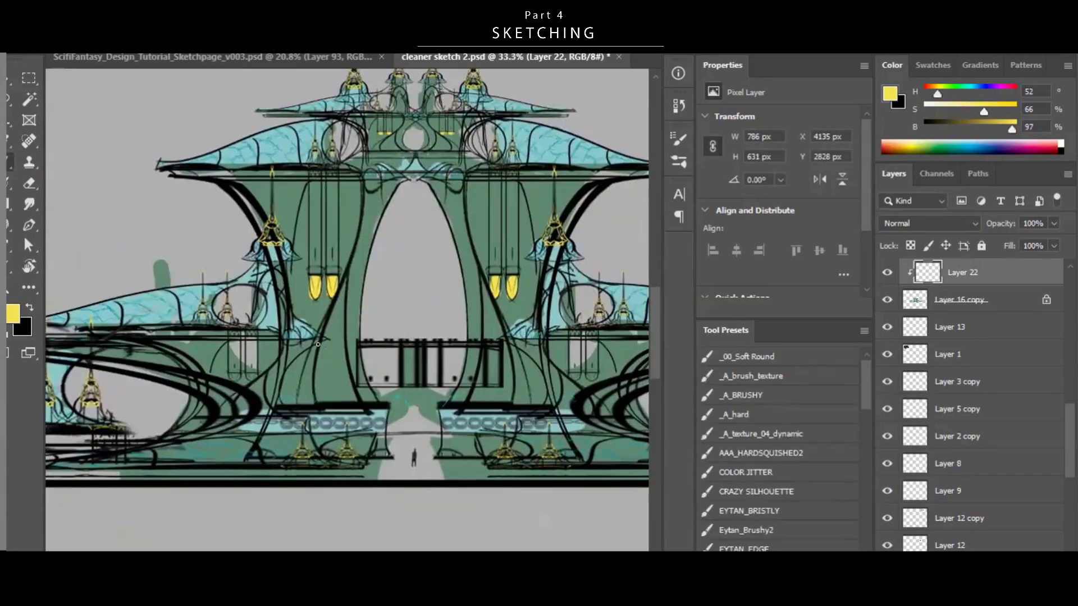
Move the yellow layer to the front and paint curved yellow trim down the left column with the AAA_HARDSQUISHED2 brush.
key(ctrl+shift+bracketright)
click(797, 453)
alt+right_click(382, 212)
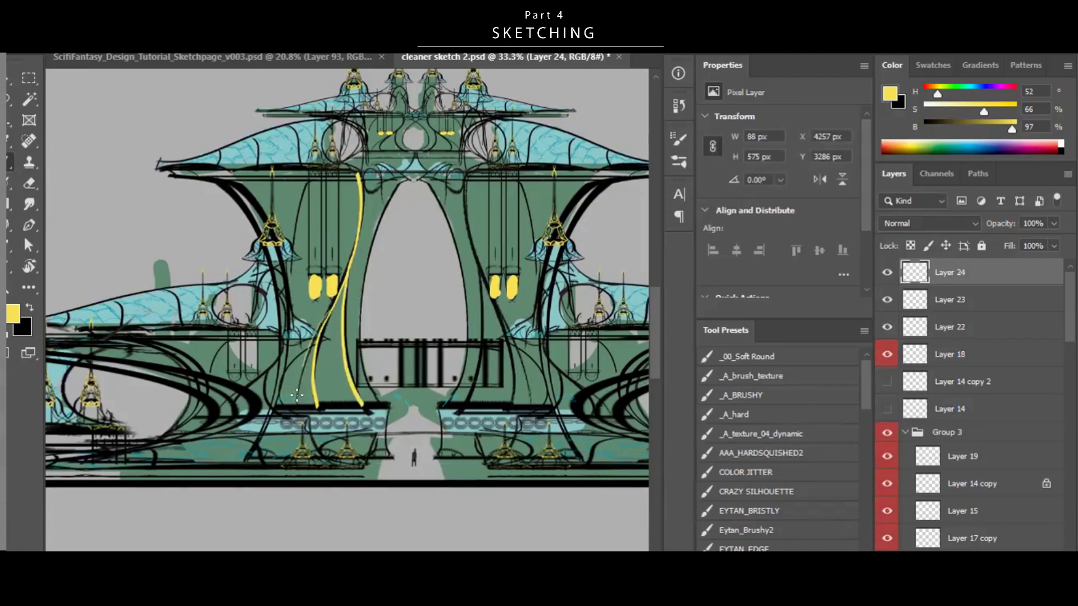
drag(297, 395, 300, 406)
Erase the yellow trim's rough edges and extend it along the left column's upper ledge.
scroll(469, 292, down, 4)
key(e)
drag(362, 362, 390, 361)
scroll(359, 342, down, 2)
scroll(373, 252, up, 8)
key(b)
drag(316, 247, 379, 246)
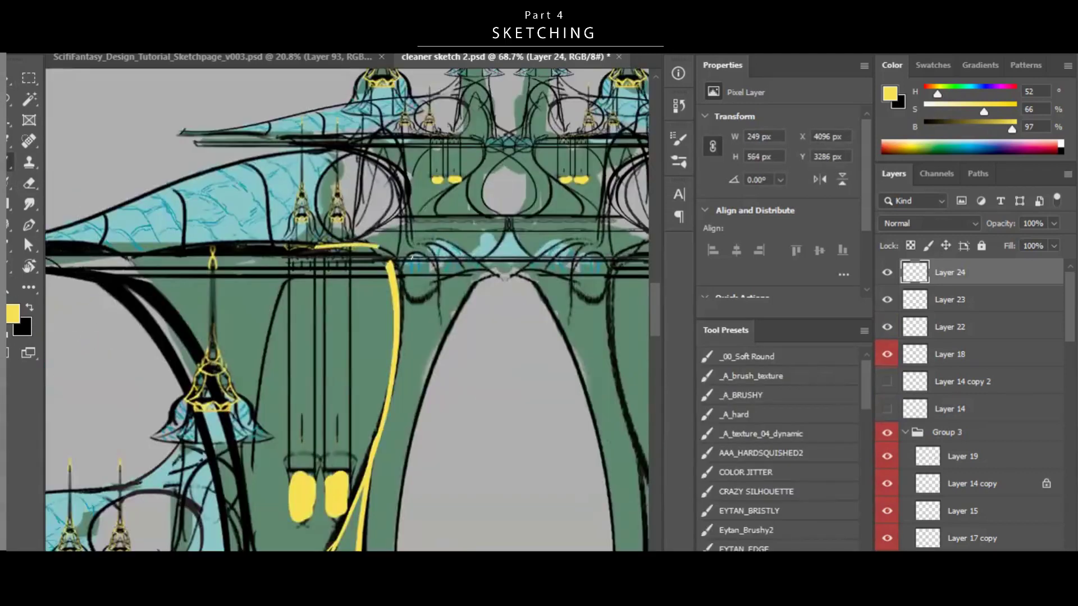
Lock the trim layer's transparency and shade parts of the left column's trim in darker gold (H 52, S 66, B 66).
scroll(469, 273, down, 5)
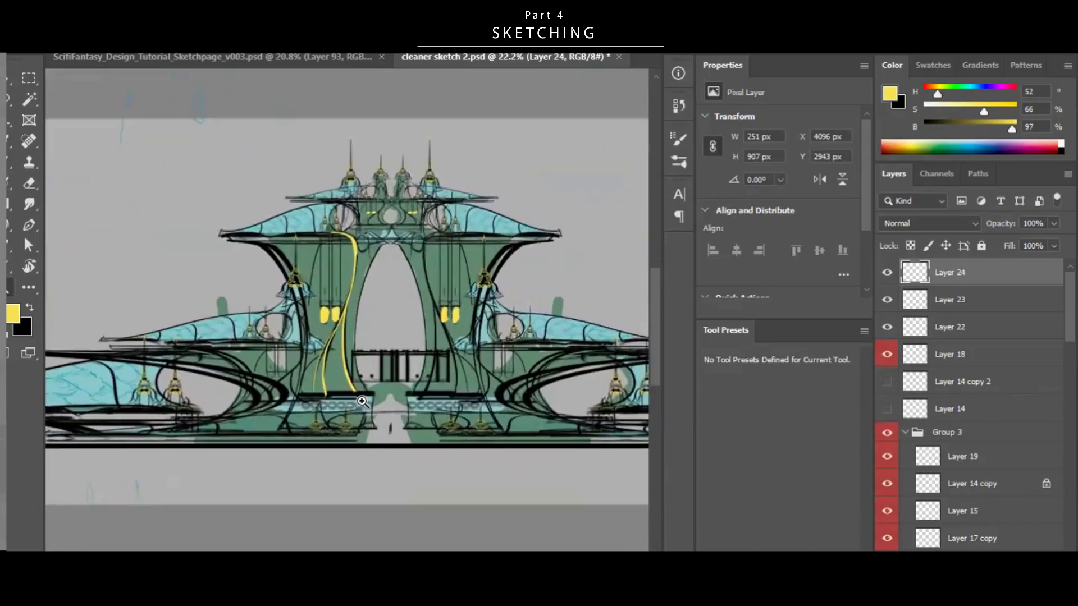
scroll(348, 247, up, 8)
key(b)
scroll(409, 337, down, 8)
drag(409, 365, 607, 279)
drag(1012, 129, 983, 129)
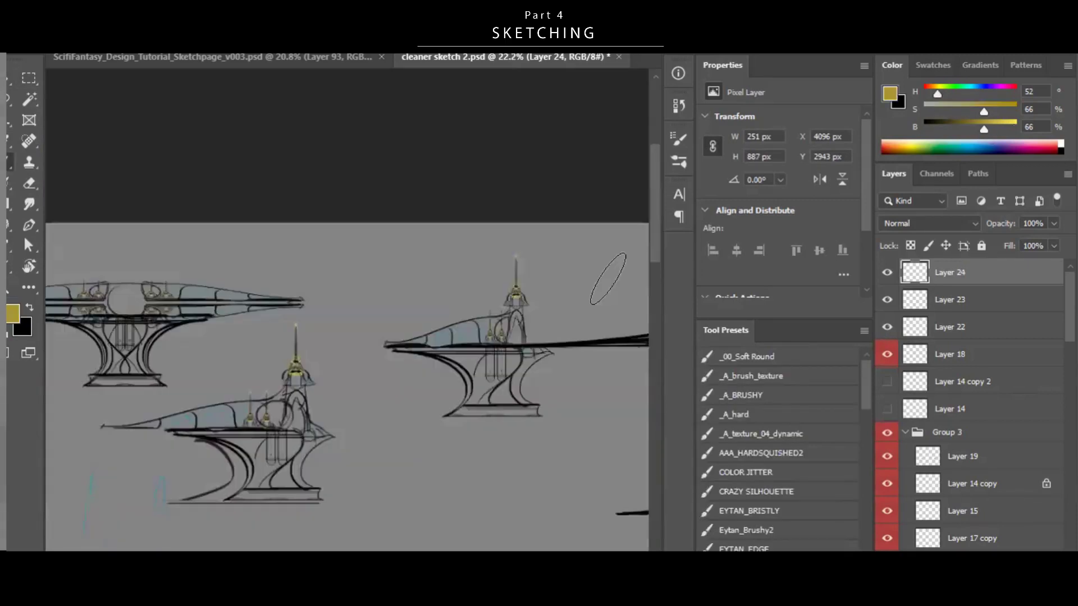
key(slash)
scroll(366, 377, down, 3)
key(b)
scroll(483, 297, up, 2)
key(ctrl+j)
key(v)
drag(442, 312, 551, 313)
drag(552, 313, 542, 313)
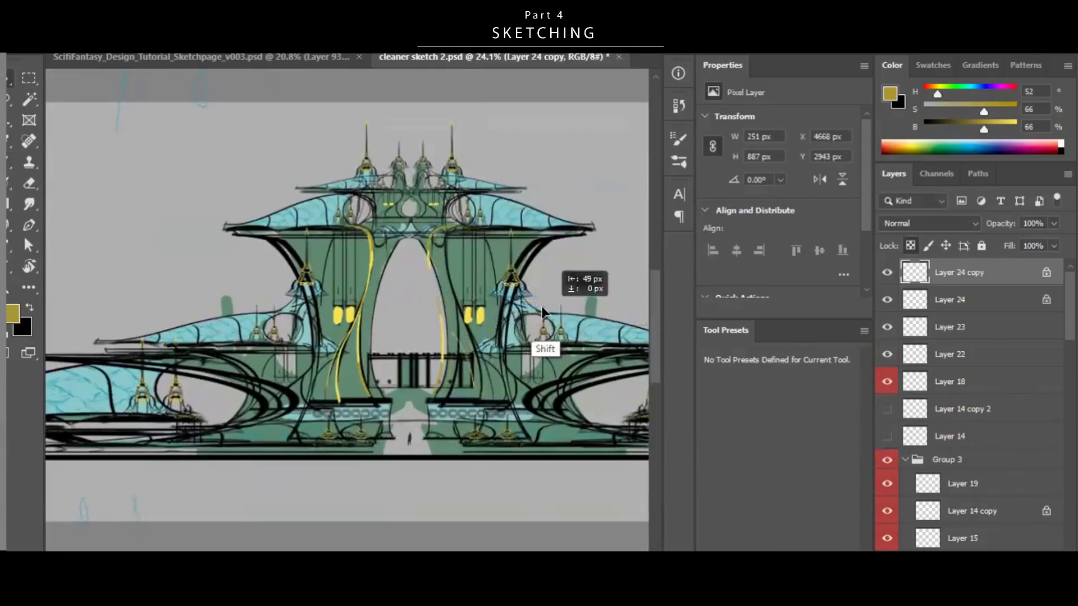
key(Delete)
Merge the left column's trim layers, flip a copy horizontally and align it with the right column.
scroll(377, 260, up, 8)
click(950, 300)
shift+click(950, 272)
key(ctrl+e)
key(ctrl+t)
right_click(521, 353)
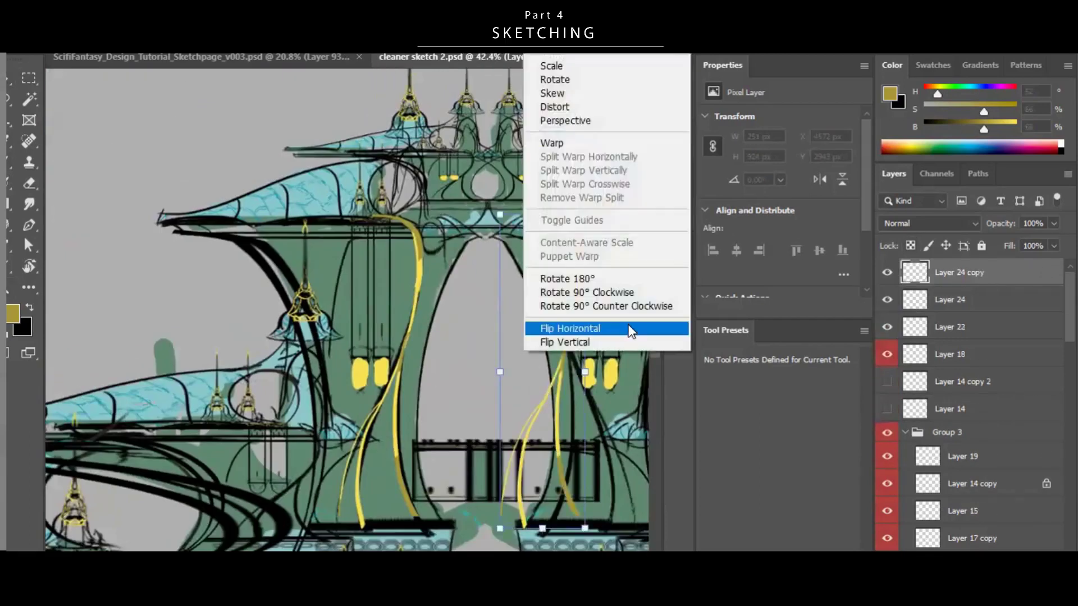
click(631, 329)
scroll(501, 385, down, 8)
drag(574, 271, 548, 308)
Add a layer clipped to the teal base and shade the recessed areas of the lower left half in dark green (H 146, S 31, B 40).
ctrl+click(303, 414)
key(ctrl+alt+shift+n)
key(b)
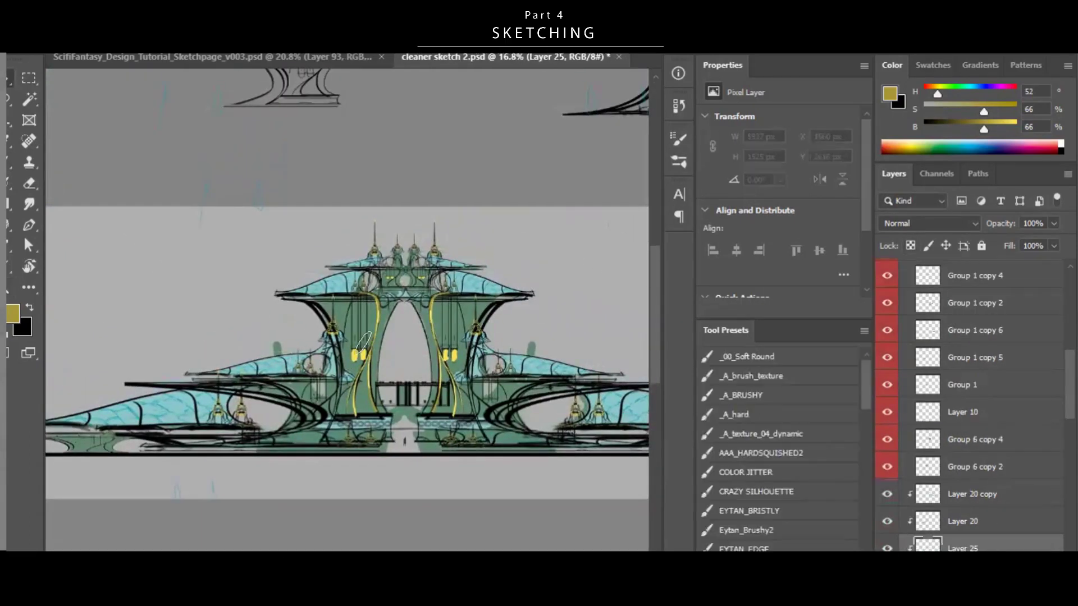
alt+click(479, 307)
drag(974, 129, 960, 129)
scroll(306, 374, up, 1)
ctrl+click(314, 394)
alt+click(327, 390)
drag(496, 382, 507, 393)
Erase the dark green shading's overspill around the lower structure.
scroll(477, 411, down, 5)
scroll(477, 412, up, 6)
key(e)
mouse_move(543, 314)
mouse_down()
mouse_move(542, 334)
mouse_move(640, 359)
mouse_up()
scroll(432, 360, up, 2)
key(b)
Touch up the base fill layer with green (H 145, S 31, B 54) and save the document.
ctrl+click(271, 343)
click(958, 546)
alt+click(306, 336)
alt+right_click(306, 336)
scroll(450, 356, down, 6)
key(ctrl+s)
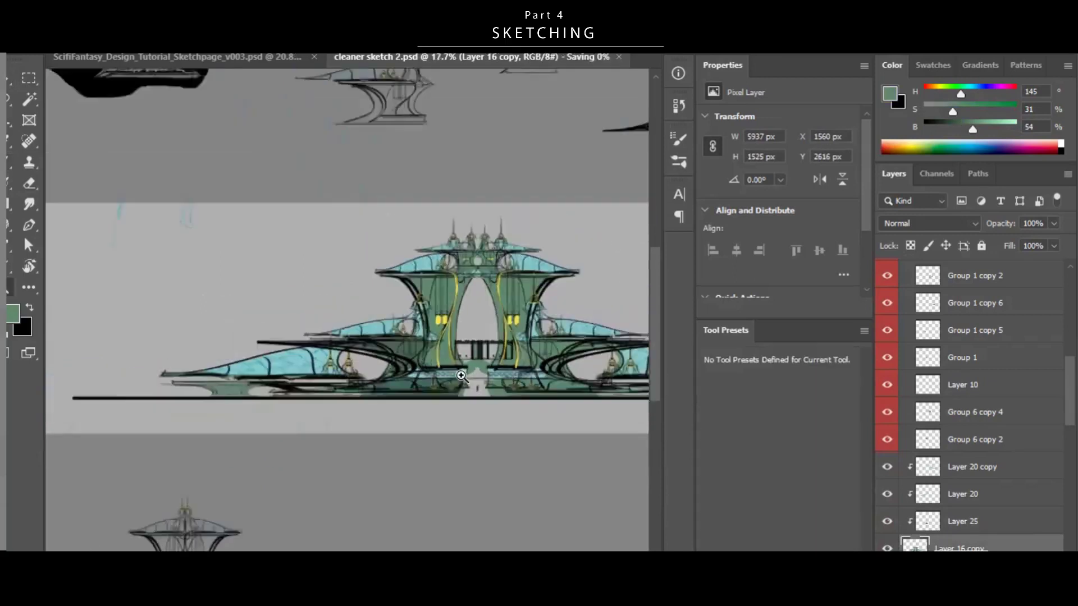
Duplicate the dark green shading layer onto the building's right half.
scroll(474, 375, up, 4)
key(b)
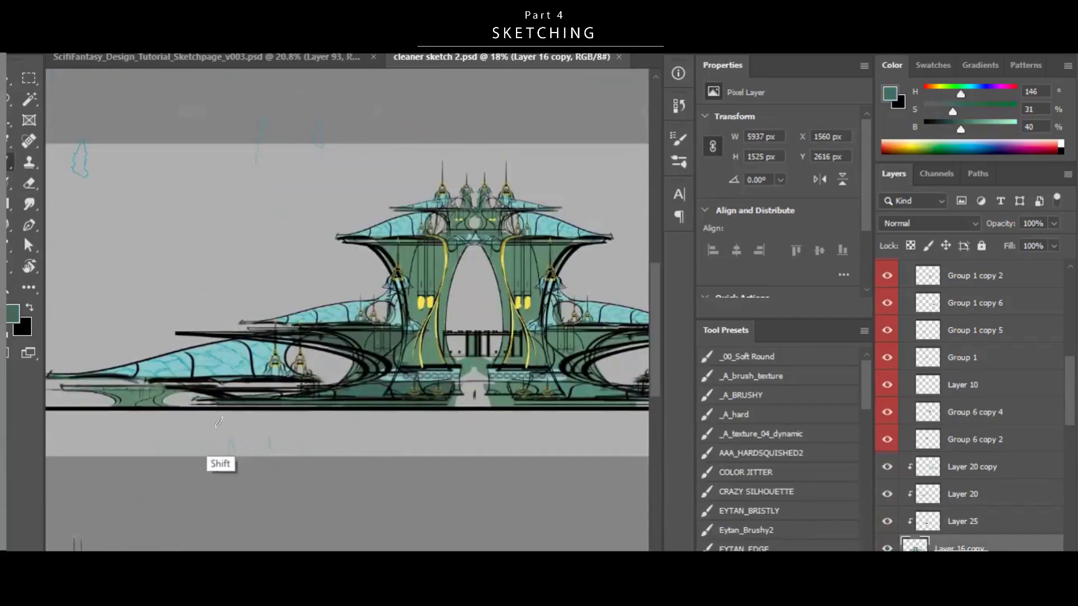
scroll(314, 392, down, 3)
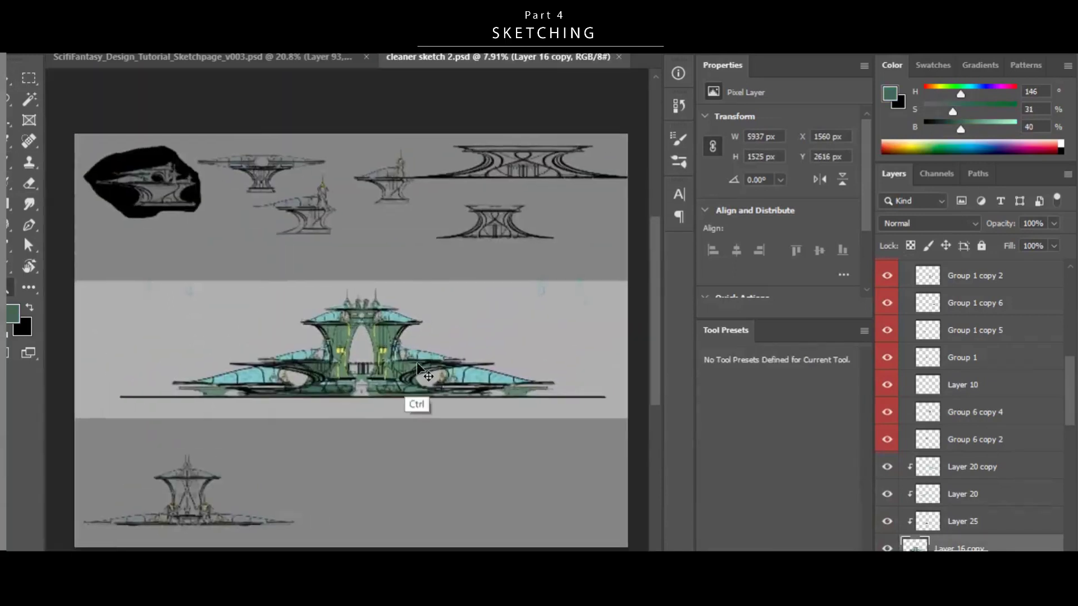
scroll(415, 399, up, 5)
scroll(372, 385, down, 1)
key(v)
scroll(492, 355, down, 3)
drag(382, 352, 502, 352)
key(ctrl+z)
drag(558, 410, 530, 387)
key(ctrl+z)
ctrl+click(457, 362)
drag(533, 359, 454, 417)
Copy the small flared-column sketch into the gap below the central arch, scale it to fit as an entrance, and save.
ctrl+click(358, 404)
scroll(454, 418, up, 5)
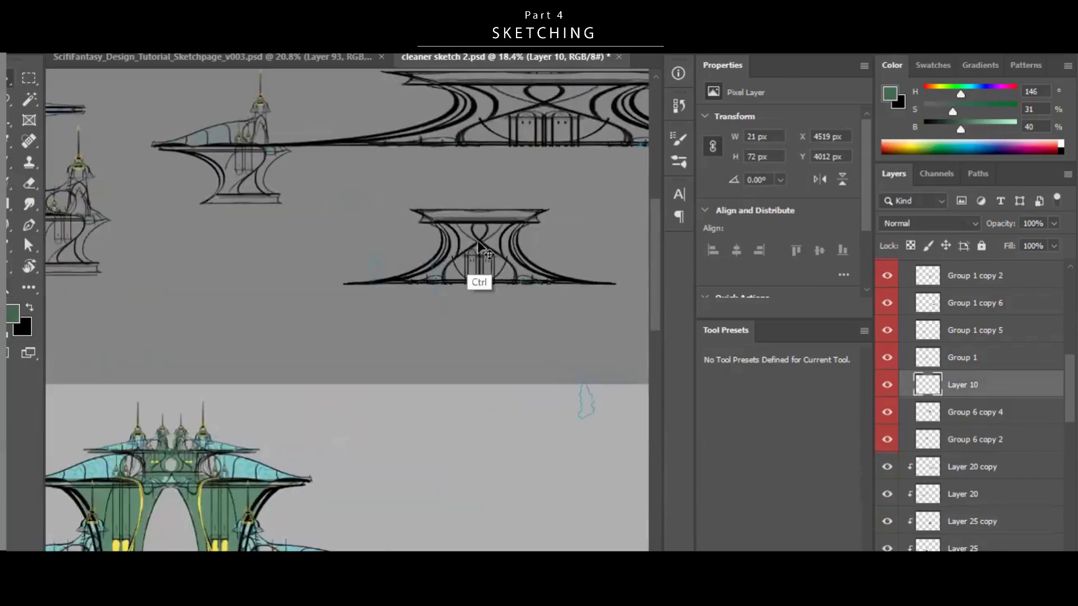
scroll(473, 282, down, 3)
ctrl+click(433, 424)
scroll(471, 337, up, 3)
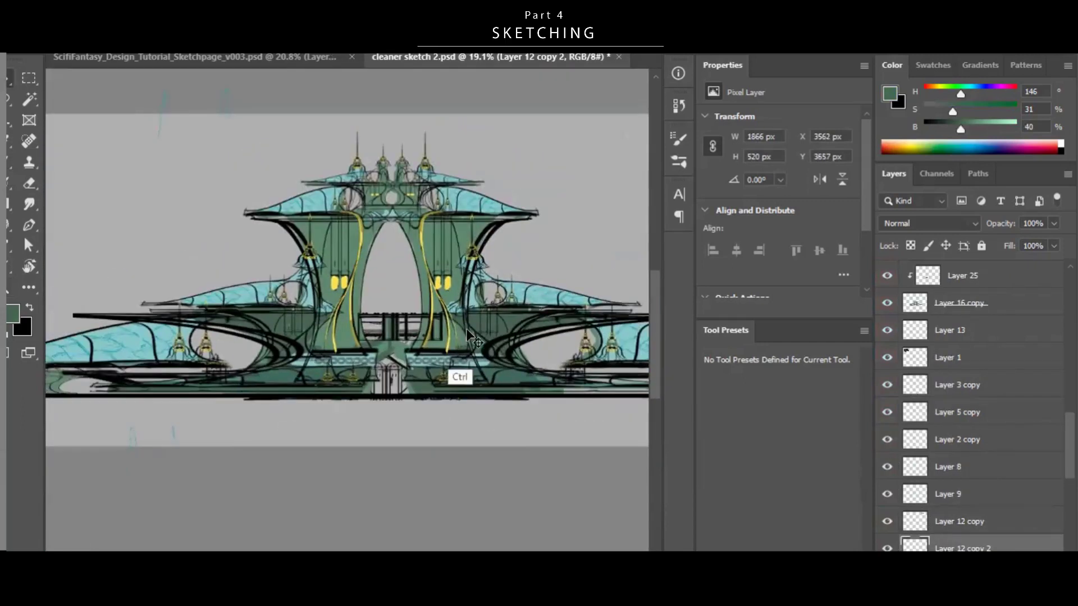
key(Return)
ctrl+click(405, 380)
key(ctrl+s)
Fill the area behind the new central entrance with green on the base fill layer and save the document.
scroll(472, 323, down, 2)
ctrl+click(441, 371)
scroll(991, 341, down, 3)
click(1013, 413)
key(b)
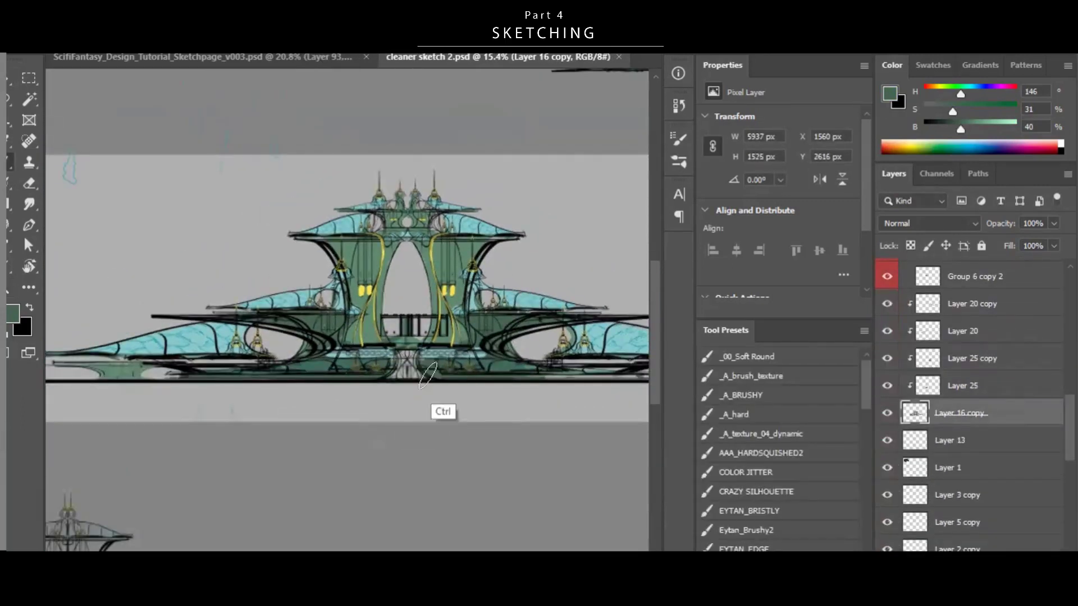
scroll(427, 375, up, 5)
alt+click(362, 370)
drag(429, 365, 458, 379)
scroll(393, 373, down, 3)
key(ctrl+s)
Paint curved yellow trim (H 52, S 66, B 97) on the left half of the entrance on a new clipped layer.
key(ctrl+alt+shift+n)
alt+click(449, 311)
scroll(378, 360, up, 5)
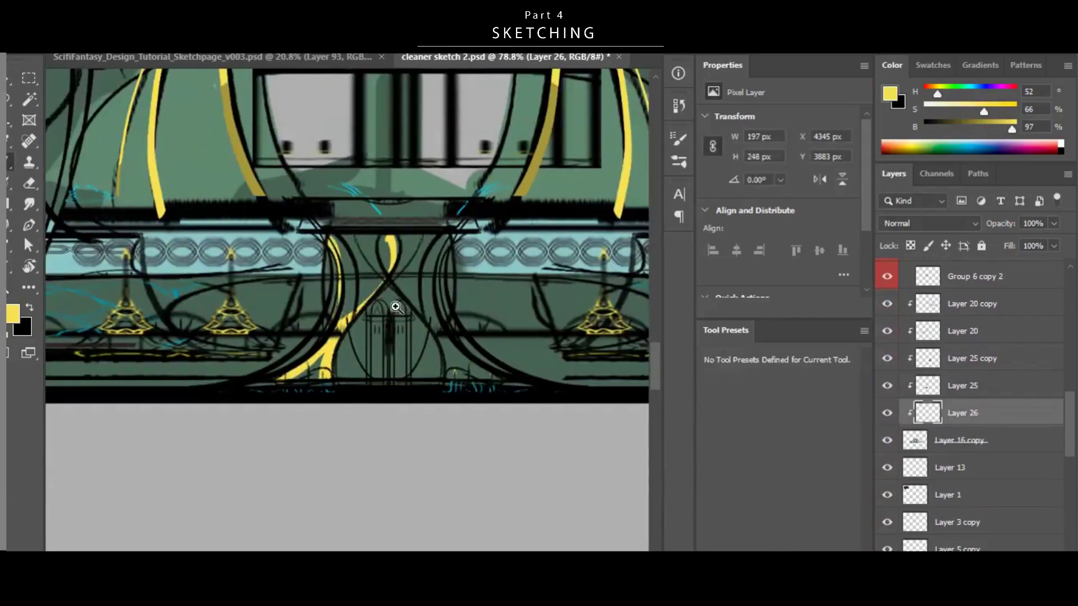
scroll(396, 307, up, 1)
key(b)
Duplicate the entrance trim, mirror it onto the entrance's right half and save the document.
key(ctrl+j)
scroll(410, 305, down, 4)
drag(514, 298, 525, 299)
key(ctrl+s)
scroll(462, 341, down, 4)
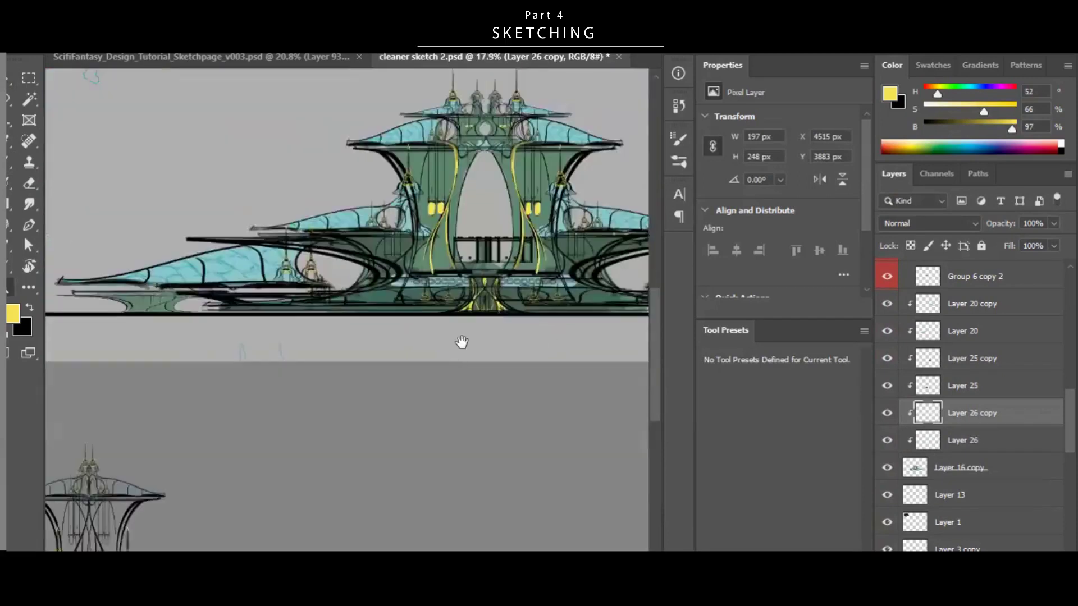
Erase the base fill's overspill above the central entrance.
scroll(404, 303, up, 5)
ctrl+click(385, 298)
key(e)
drag(369, 270, 400, 281)
key(z)
mouse_move(470, 293)
mouse_down()
mouse_move(373, 368)
mouse_move(348, 365)
mouse_move(501, 253)
mouse_up()
Paint thin curved yellow trim along the left lower tier's arch on a new layer at the top of the stack.
key(ctrl+alt+shift+n)
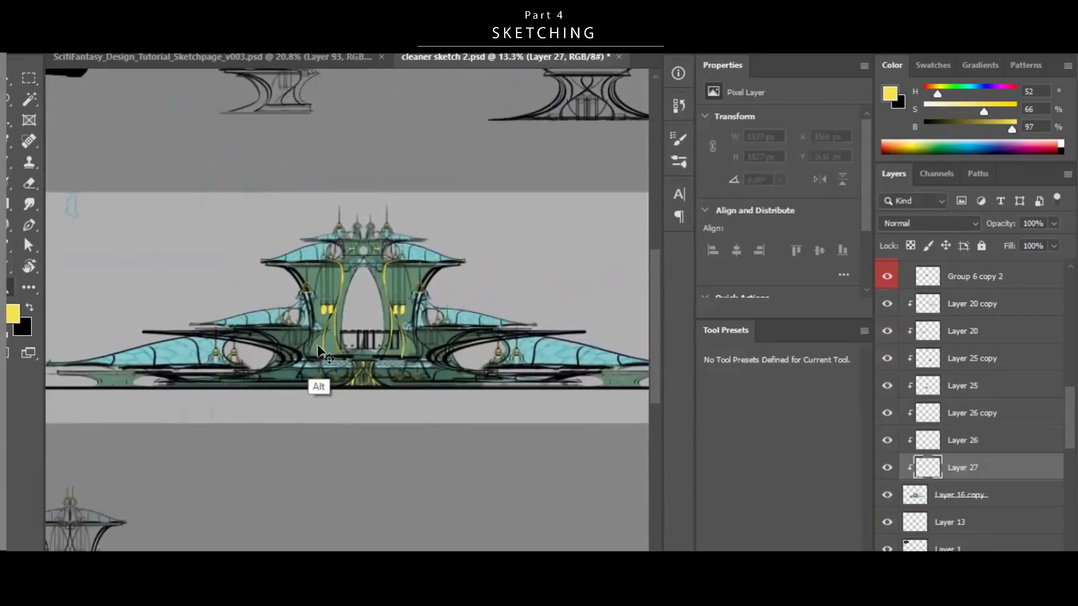
drag(321, 359, 339, 360)
drag(254, 339, 359, 335)
key(ctrl+shift+bracketright)
key(e)
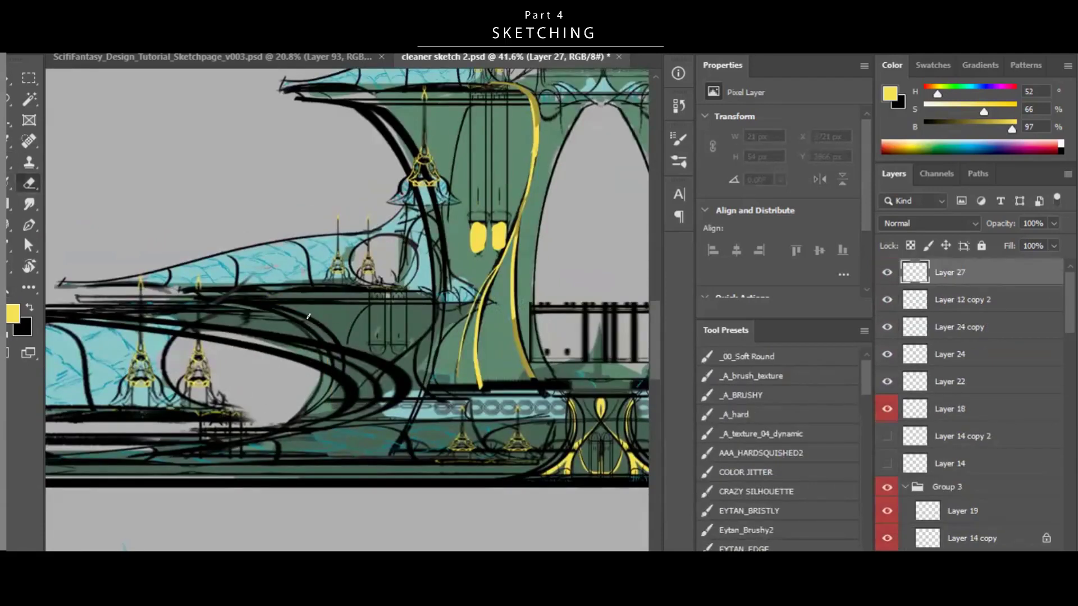
drag(325, 416, 287, 427)
key(ctrl+z)
mouse_move(253, 298)
mouse_down()
mouse_move(286, 424)
mouse_move(256, 390)
mouse_up()
Duplicate the left arch's yellow trim, offset and transform the copy beside the original, and erase the excess.
key(ctrl+t)
drag(384, 359, 391, 360)
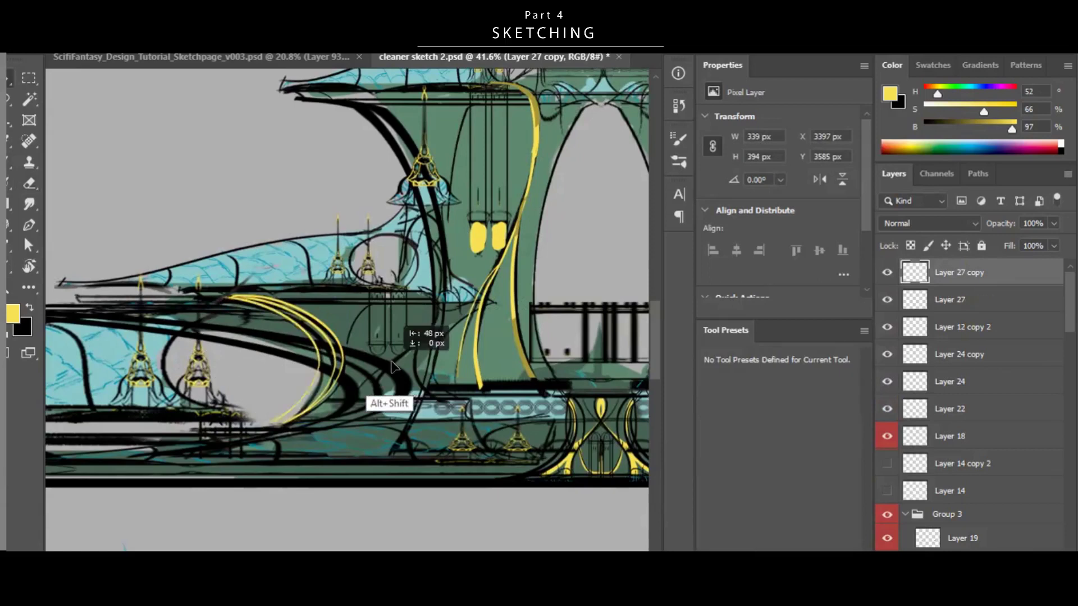
key(ctrl+t)
drag(229, 359, 208, 355)
key(Return)
drag(423, 361, 301, 440)
Merge the arch trim copies, mirror a duplicate onto the right lower tier's arch and save the document.
drag(590, 357, 626, 357)
shift+click(950, 327)
key(ctrl+e)
key(ctrl+t)
right_click(522, 373)
mouse_move(242, 365)
mouse_down()
mouse_move(527, 365)
mouse_move(609, 339)
mouse_move(491, 383)
mouse_move(588, 360)
mouse_up()
click(581, 352)
key(Return)
key(ctrl+t)
key(Return)
key(ctrl+s)
Duplicate the right arch's yellow trim and stretch it sideways along the lower tier's overhang.
drag(460, 337, 440, 338)
drag(464, 387, 535, 350)
key(e)
key(ctrl+t)
drag(534, 387, 515, 385)
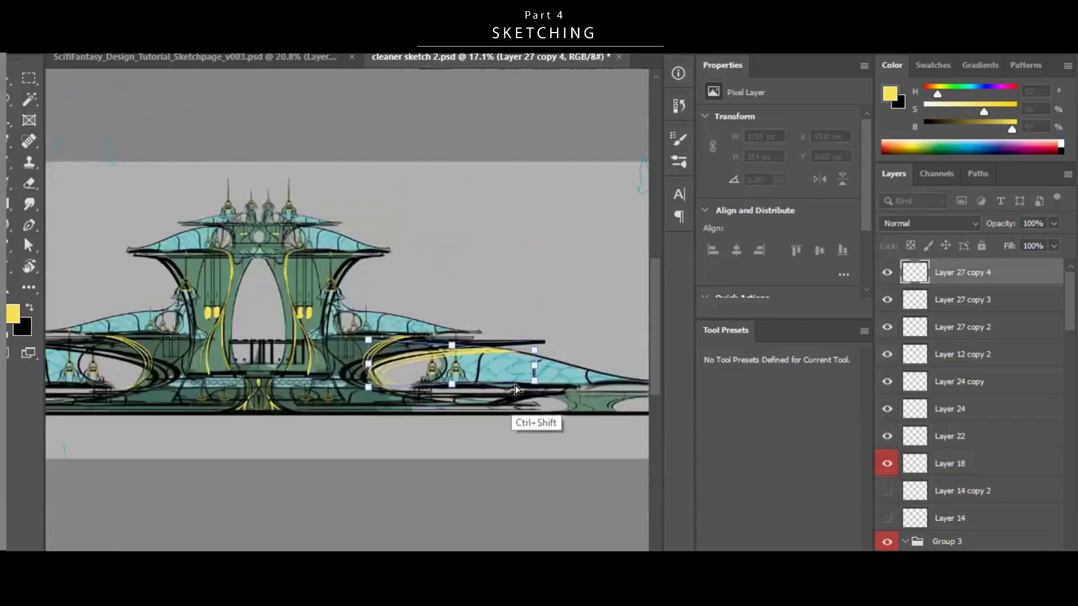
drag(441, 399, 439, 400)
key(Return)
Reposition the stretched trim copy on the right lower tier and erase its unwanted parts.
drag(479, 383, 452, 383)
drag(508, 375, 528, 378)
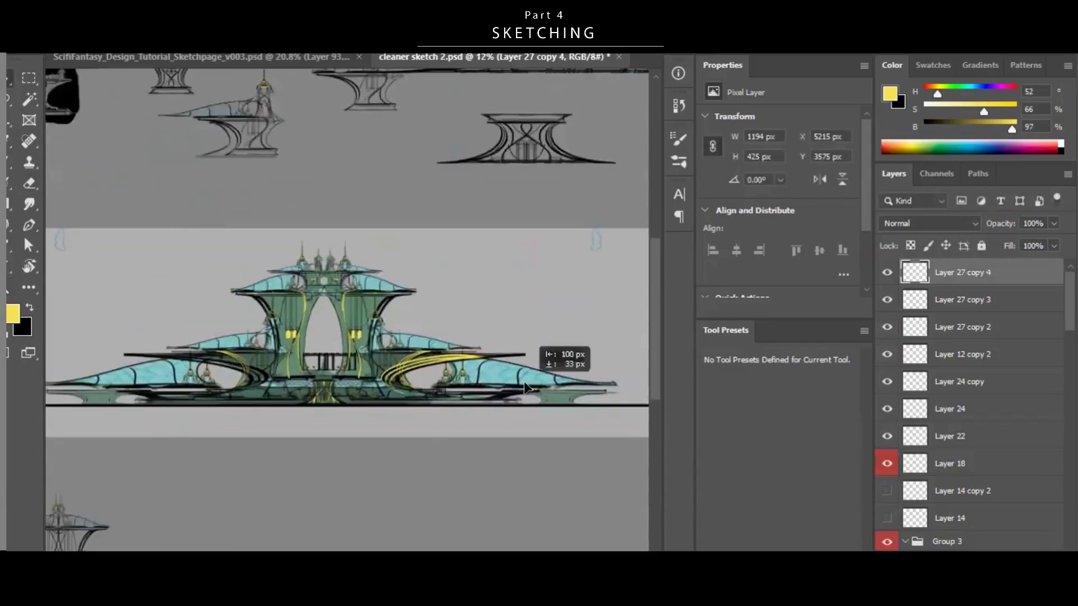
drag(498, 339, 595, 336)
key(e)
drag(410, 368, 482, 360)
drag(494, 396, 533, 394)
Paint long sweeping yellow trim along the left lower tier's overhang and arch on a new layer, cleaning it up with the eraser.
key(b)
key(ctrl+shift+alt+n)
mouse_move(214, 335)
mouse_down()
mouse_move(341, 358)
mouse_move(302, 409)
mouse_move(328, 432)
mouse_up()
right_click(424, 339)
key(e)
drag(163, 335, 361, 352)
drag(457, 349, 426, 359)
key(e)
drag(370, 333, 421, 350)
key(b)
scroll(421, 351, up, 2)
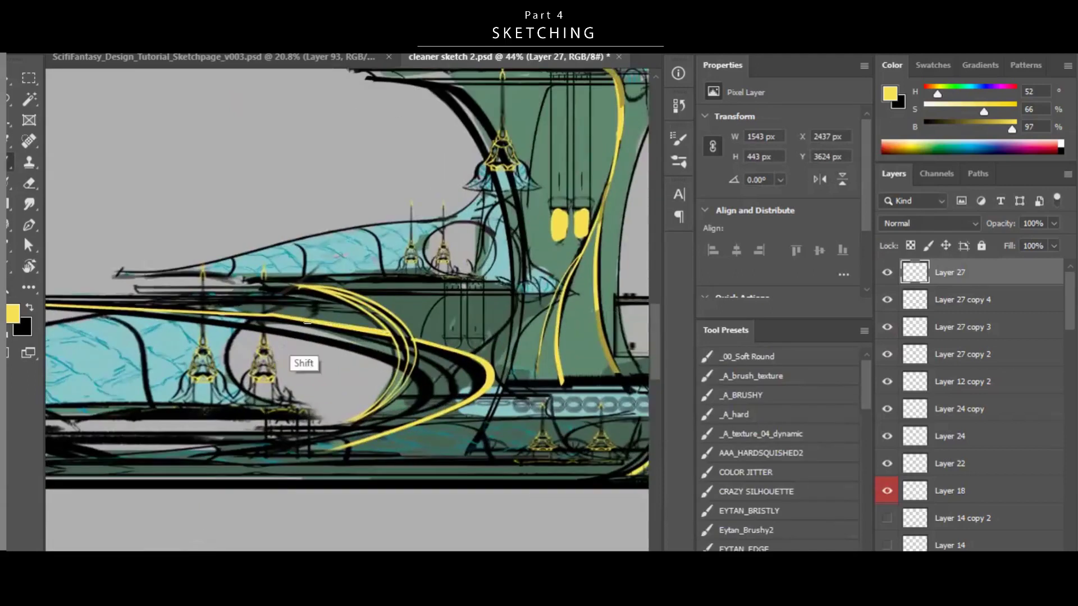
scroll(307, 321, down, 3)
scroll(252, 318, up, 2)
key(e)
Duplicate the long overhang trim and flip it horizontally onto the right lower tier.
scroll(242, 311, down, 3)
key(ctrl+j)
drag(217, 362, 523, 365)
key(ctrl+t)
right_click(468, 362)
click(505, 367)
scroll(379, 433, down, 2)
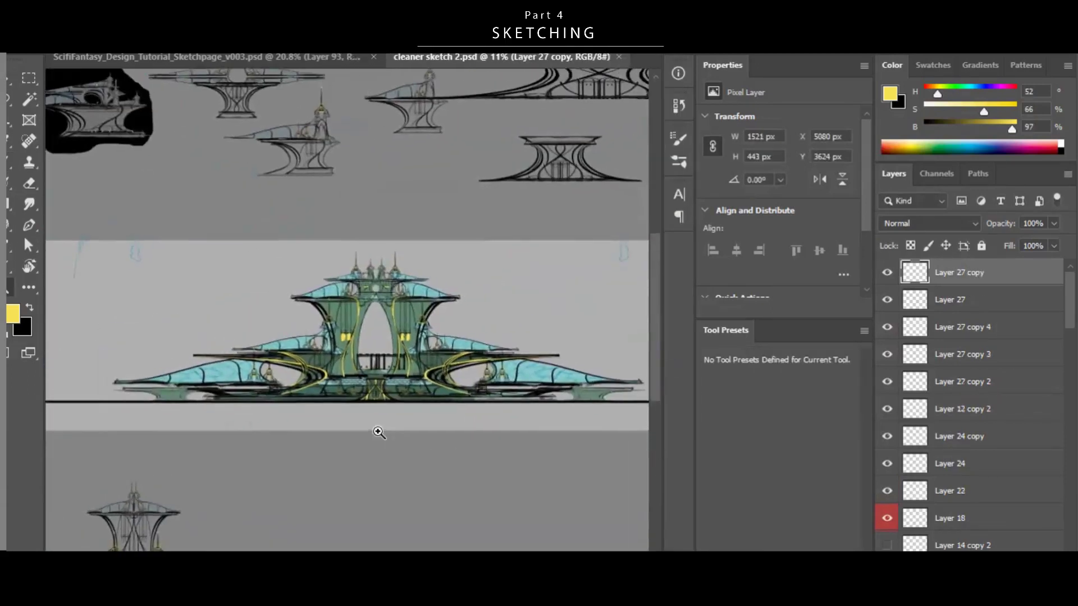
Paint a curved yellow trim line on the cathedral's outer left base on a new layer.
key(ctrl+shift+alt+n)
scroll(192, 392, up, 3)
key(b)
Duplicate the outer base trim and mirror it onto the right side of the cathedral.
key(v)
mouse_move(179, 384)
mouse_down()
mouse_move(272, 412)
mouse_move(497, 402)
mouse_up()
scroll(335, 421, down, 3)
key(ctrl+j)
key(ctrl+t)
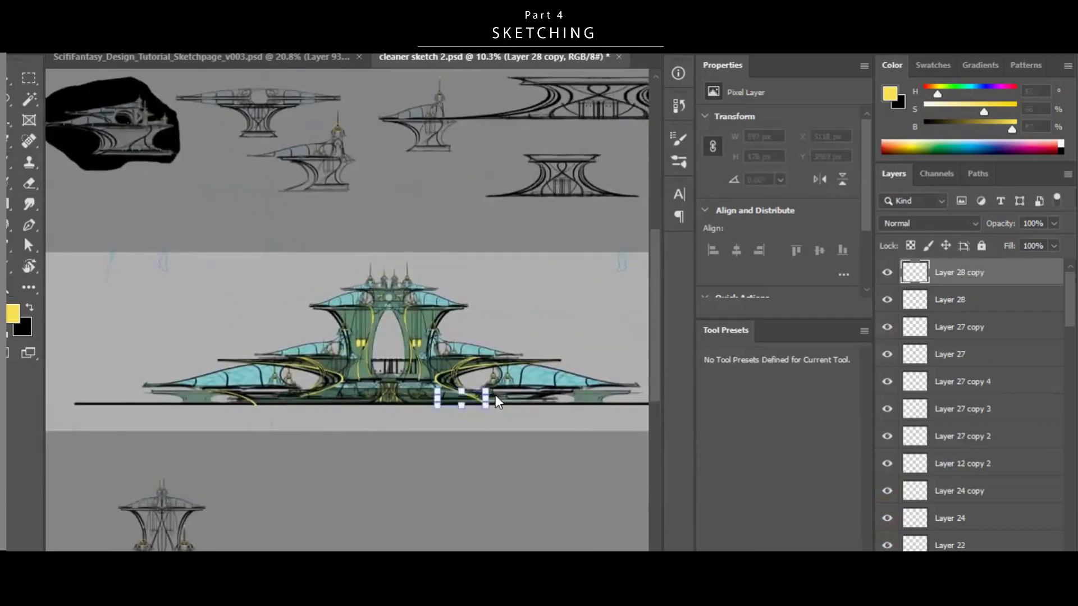
drag(522, 436, 530, 452)
Try adding a small yellow mark to the outer right platform on a new layer and copying it to the left side.
key(ctrl+shift+alt+n)
key(b)
scroll(519, 373, up, 2)
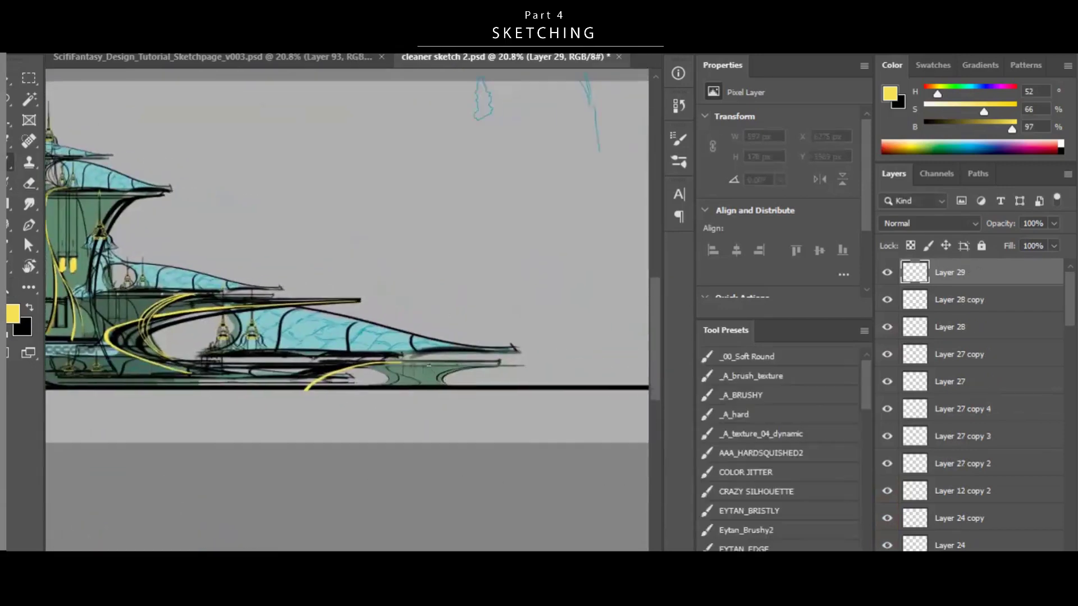
scroll(518, 373, up, 1)
key(v)
drag(400, 431, 183, 436)
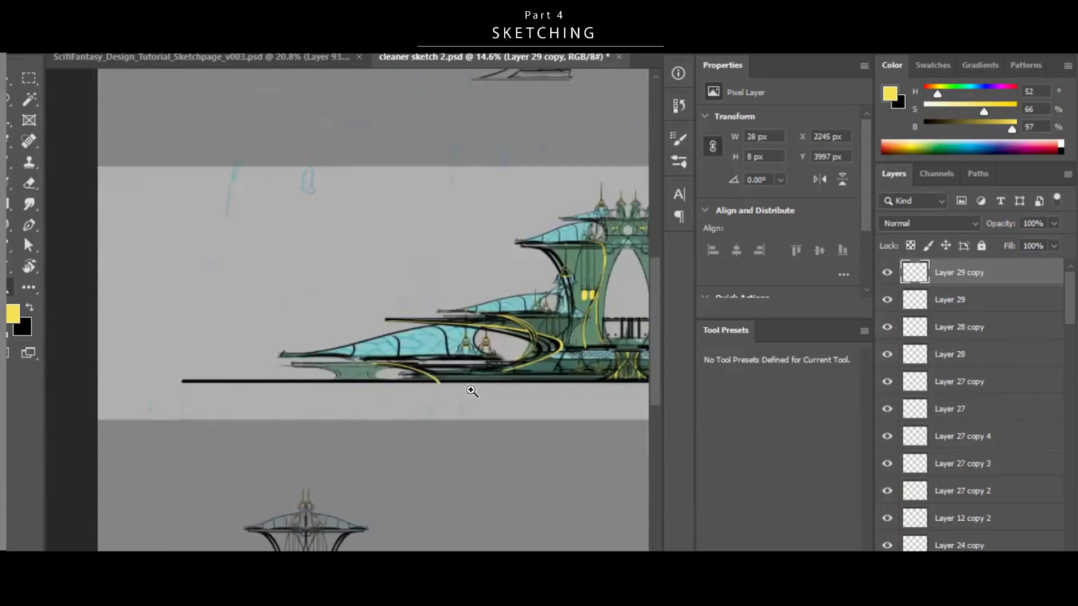
scroll(471, 392, down, 2)
key(ctrl+z)
Duplicate the curved yellow trim on both outer bases, placing each copy beside its original.
scroll(564, 364, down, 2)
drag(572, 409, 414, 397)
scroll(399, 394, up, 3)
mouse_move(526, 392)
mouse_down()
mouse_move(507, 392)
mouse_move(548, 375)
mouse_up()
scroll(536, 375, up, 4)
ctrl+click(536, 370)
scroll(512, 376, down, 5)
Sketch a flying ship in black with blue accents (H 189, S 85, B 73) beside the cathedral on a new layer.
key(b)
key(ctrl+shift+alt+n)
drag(450, 299, 593, 293)
scroll(539, 282, up, 6)
scroll(477, 287, down, 2)
mouse_move(505, 279)
mouse_down()
mouse_move(537, 290)
mouse_move(499, 307)
mouse_up()
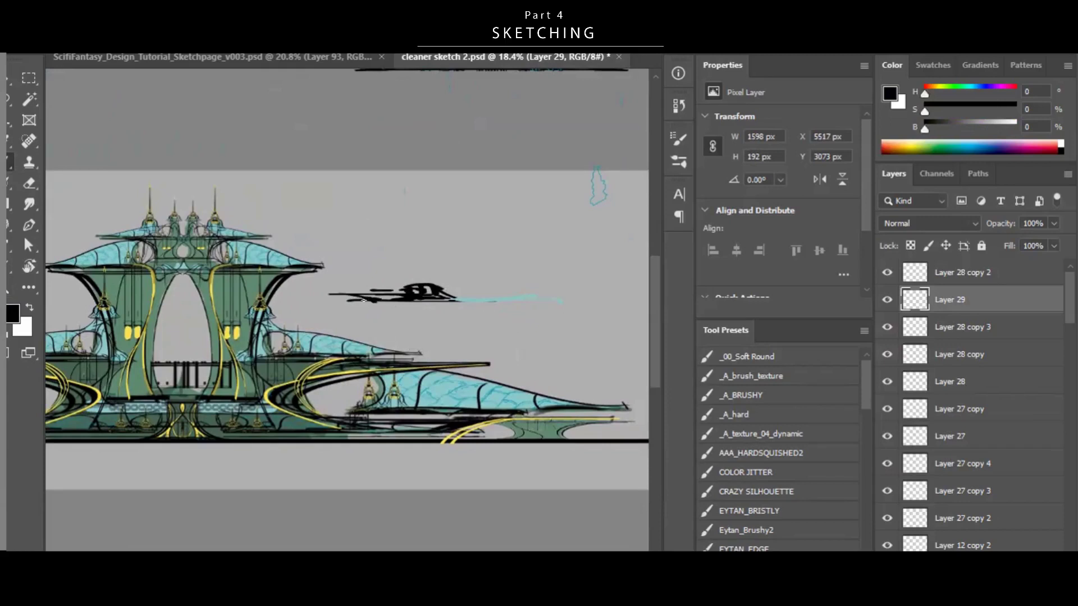
scroll(387, 300, up, 1)
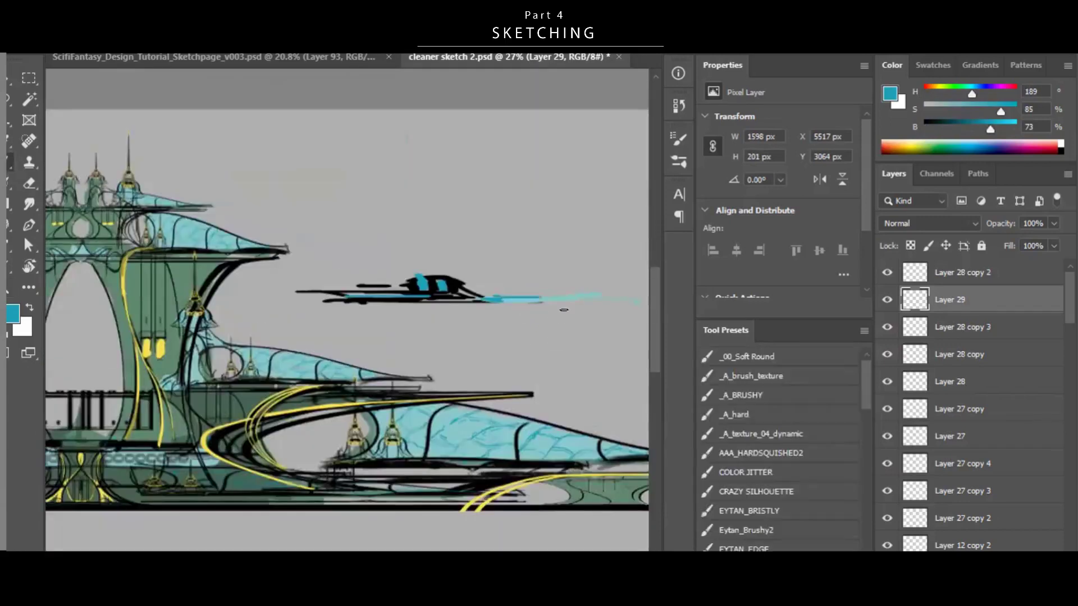
Transform the flying ship and place smaller copies of it in the sky around the cathedral.
key(ctrl+t)
scroll(518, 297, down, 3)
drag(586, 306, 563, 301)
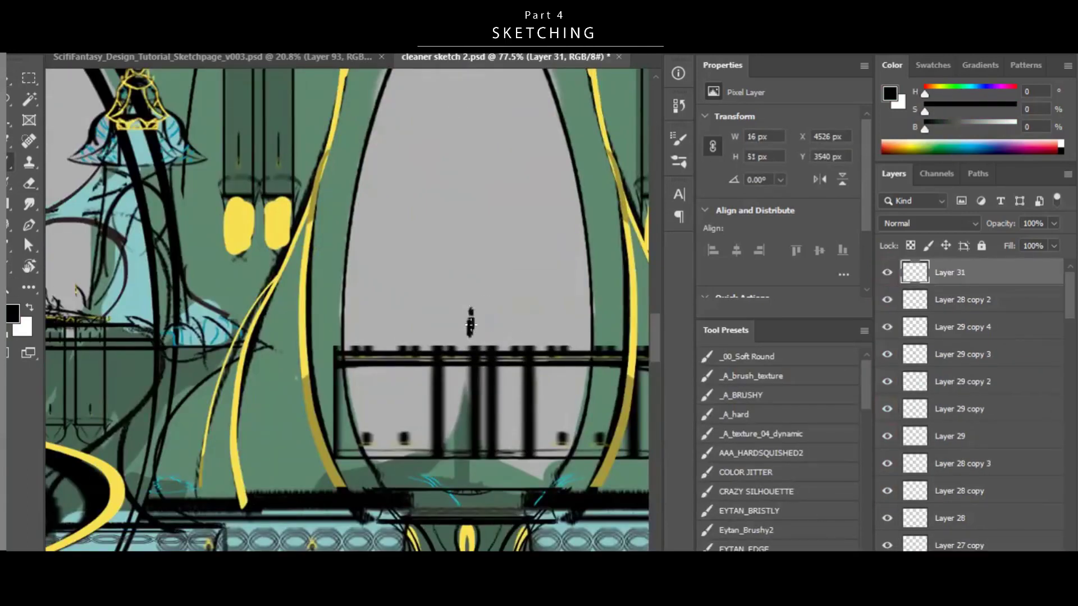
Duplicate the tiny black figure into small groups above the entrance railing and below the cathedral's base for scale.
key(v)
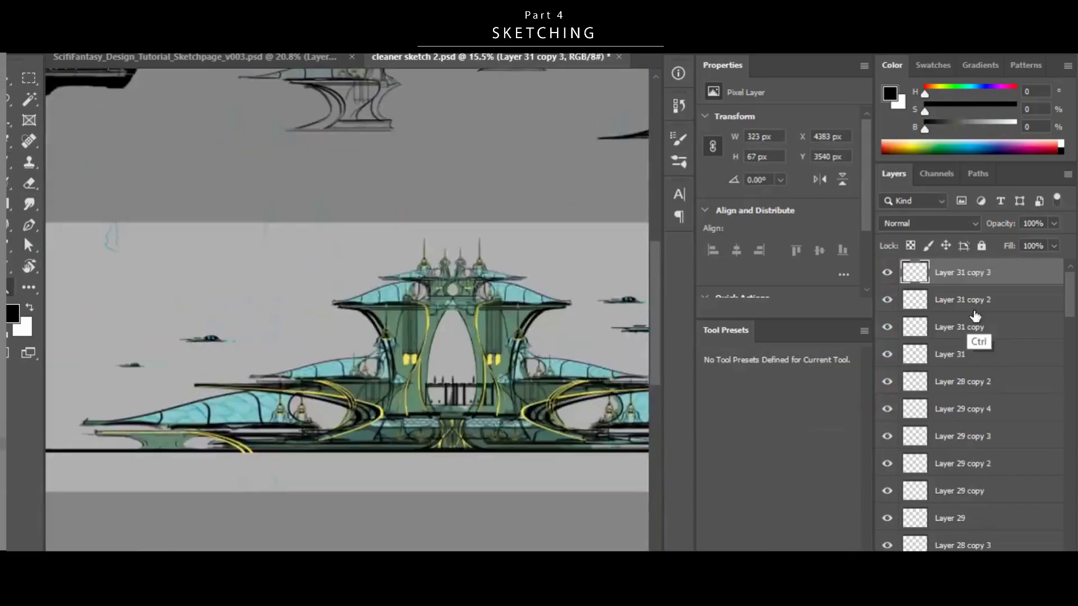
alt+drag(458, 380, 466, 379)
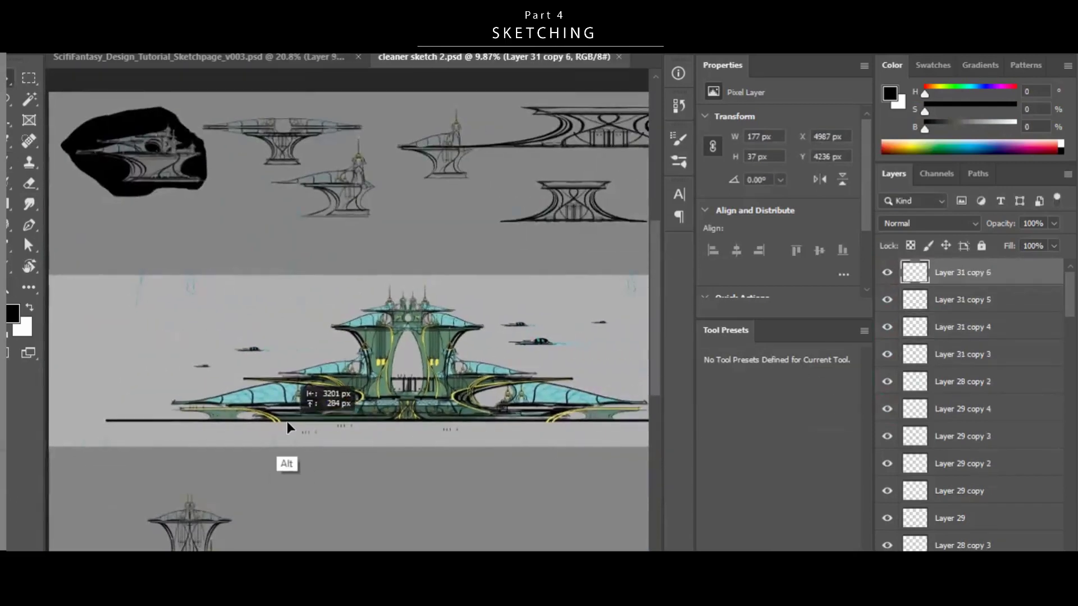
alt+drag(287, 428, 373, 413)
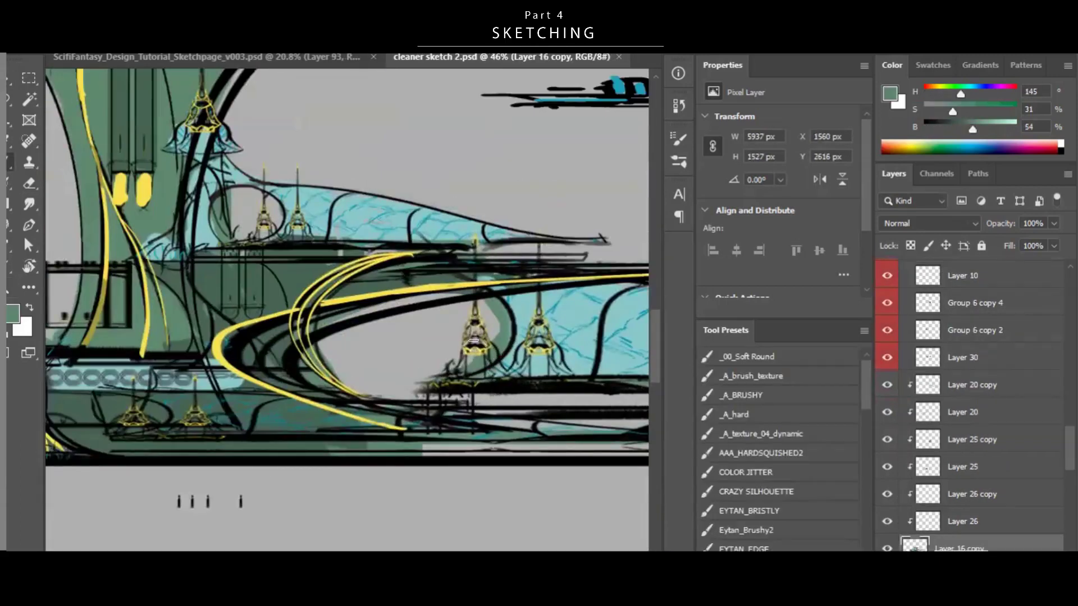
Fill gaps behind the right lower tier with green (H 145, S 31, B 54) on the base fill layer.
ctrl+drag(497, 358, 449, 359)
drag(101, 388, 589, 362)
ctrl+drag(434, 360, 314, 416)
scroll(584, 346, down, 2)
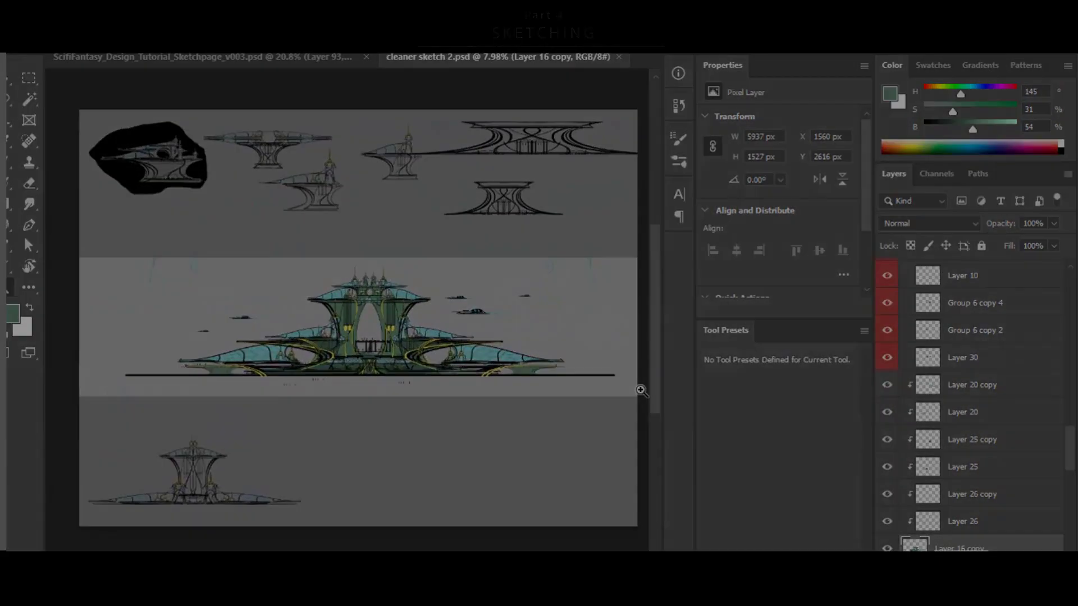